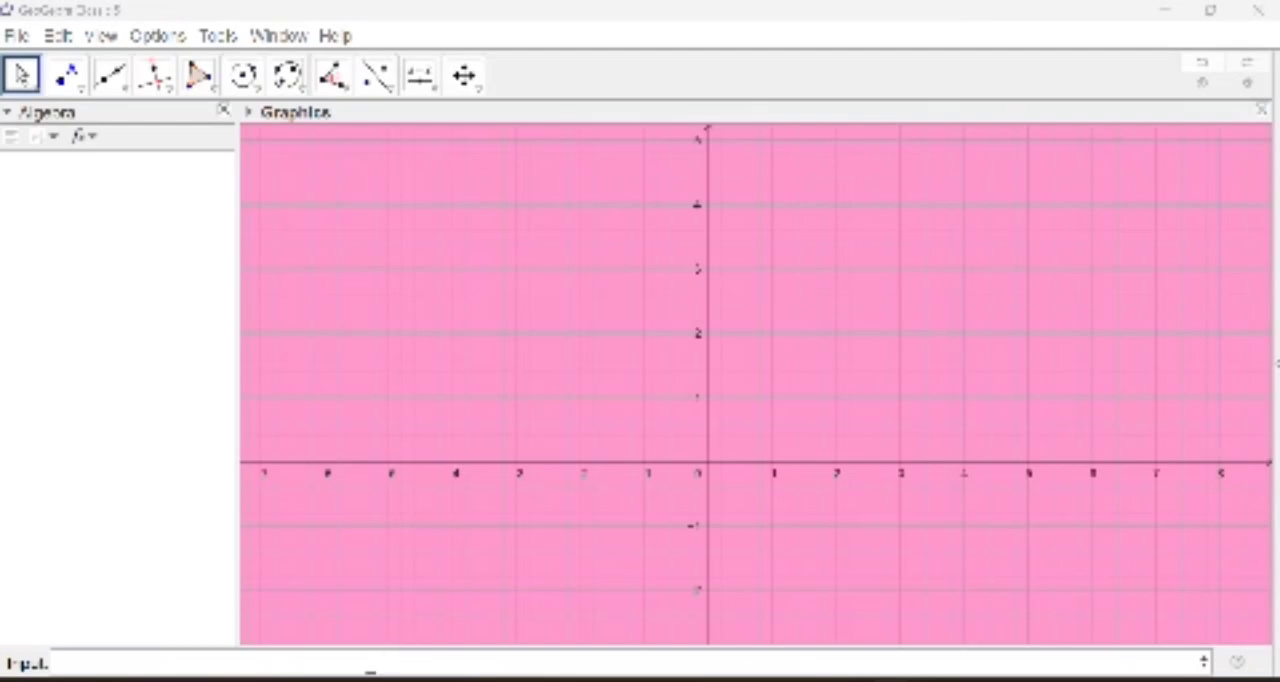
Step: Graph the function sqrt(-4x+2)
left_click(370, 660)
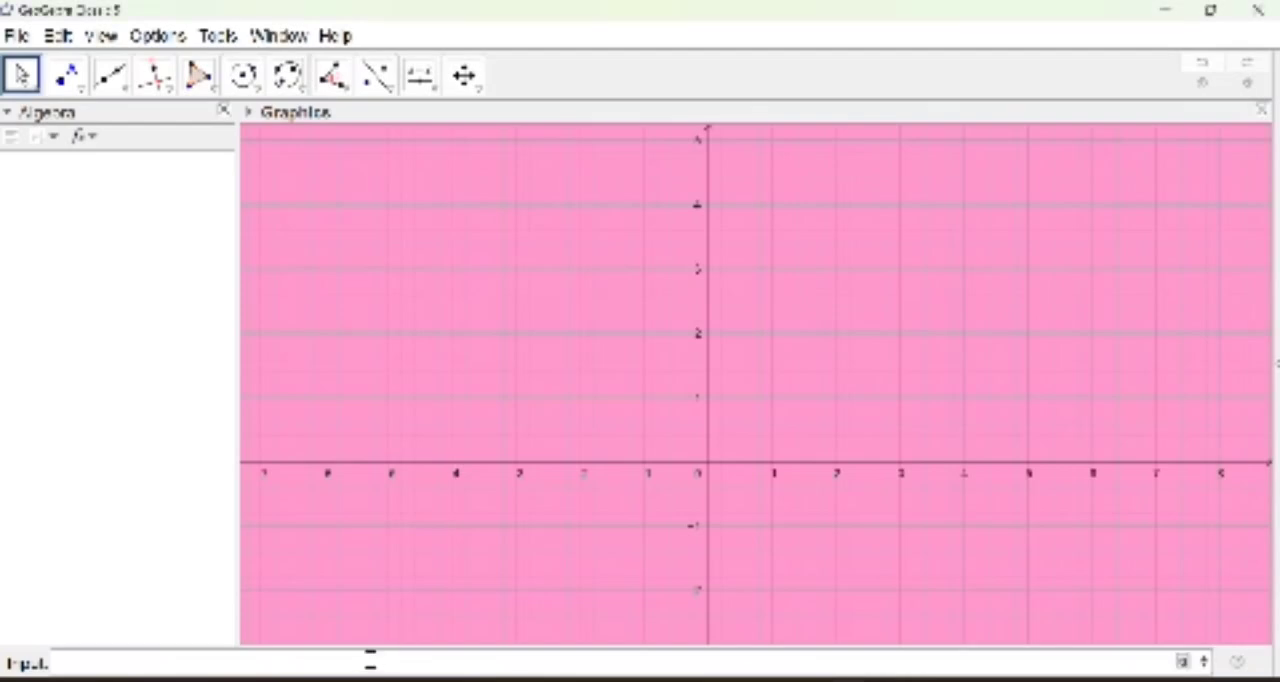
type("sqrt")
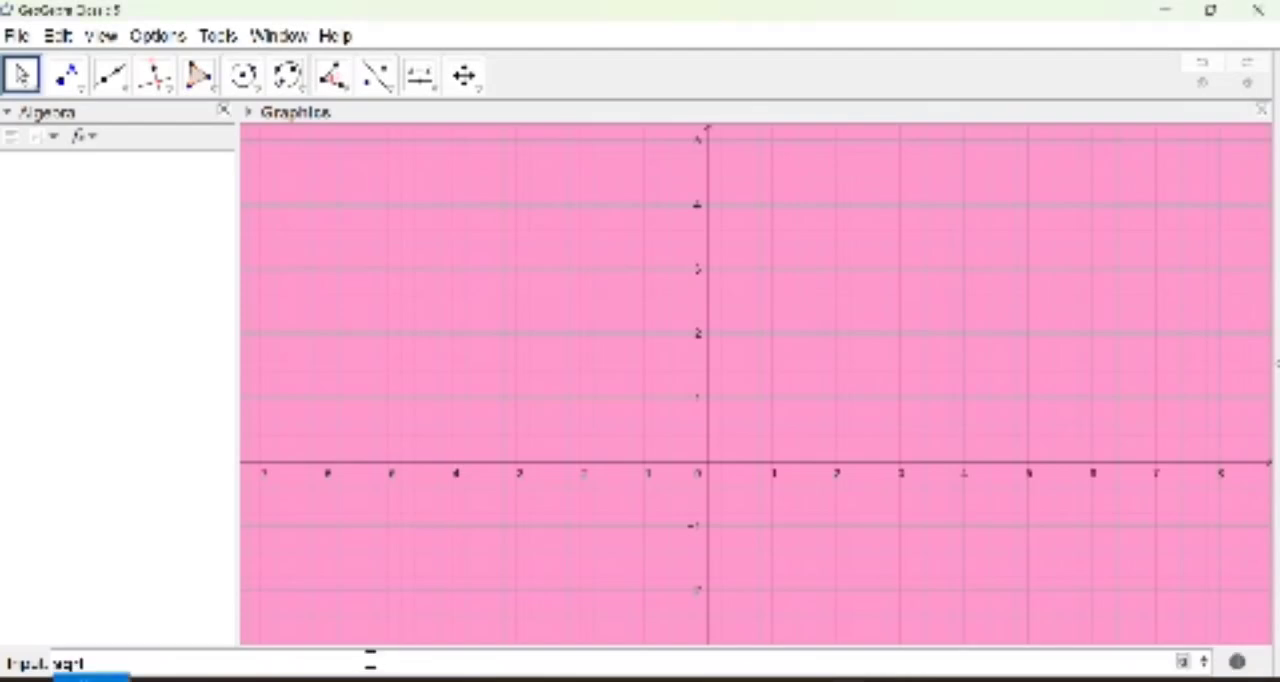
type("(")
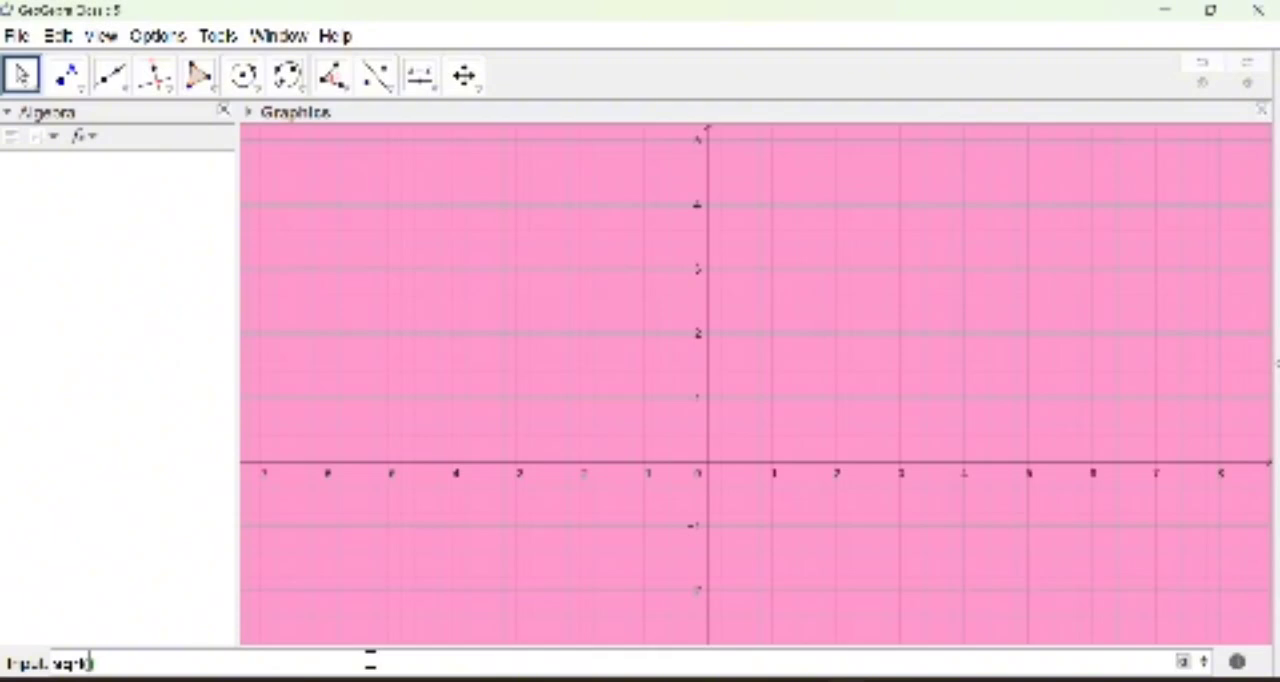
type("x")
type("4x+")
type("2")
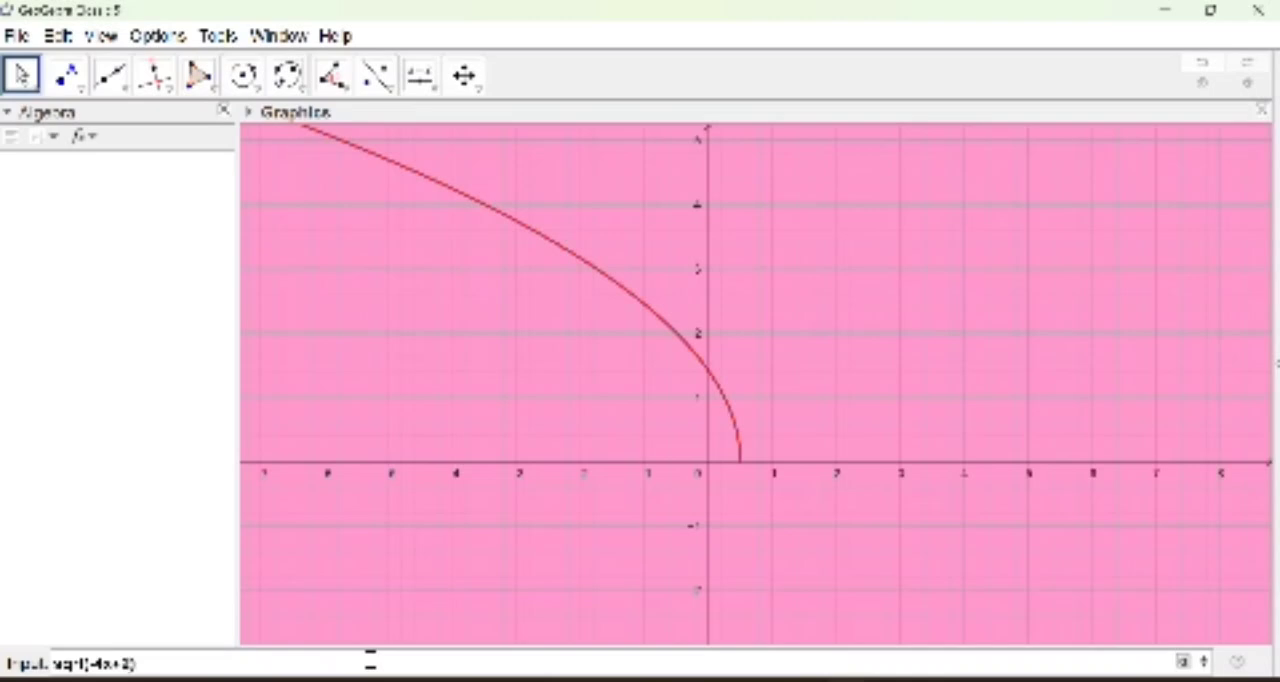
key("Return")
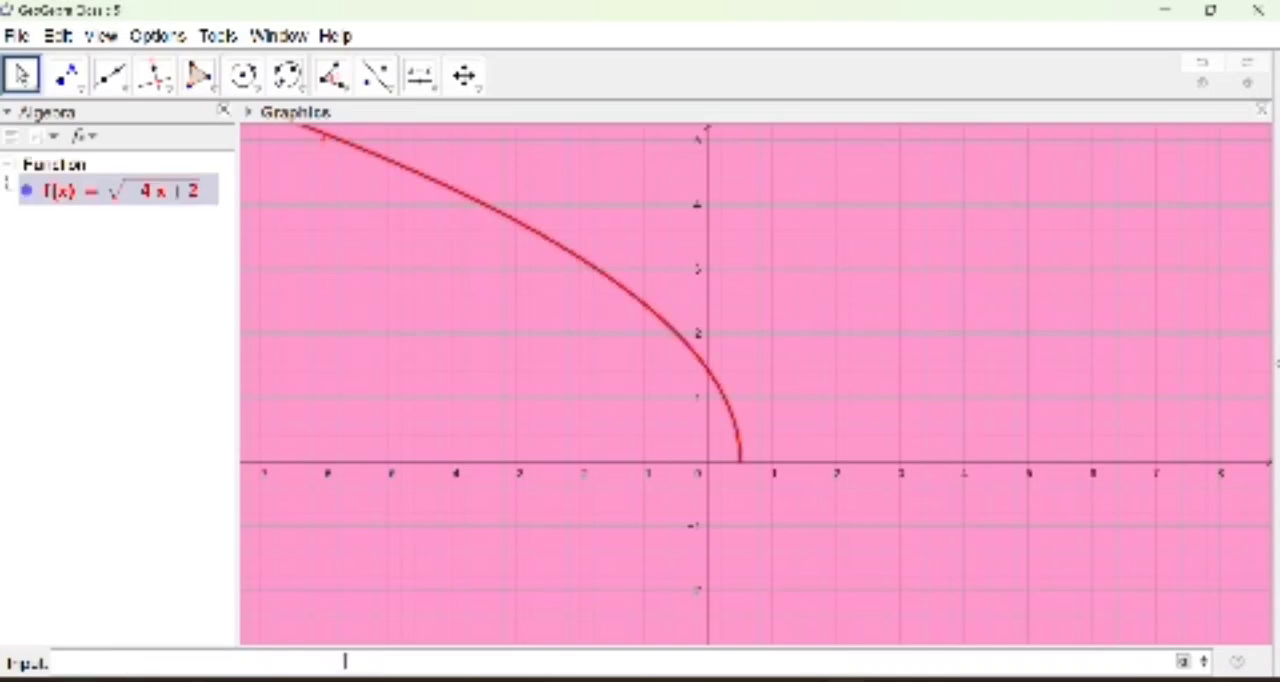
Step: Compute the definite integral of f from x = -4 to x = 0, shading the area under the curve
left_click(334, 663)
type("intg")
type("e")
key("BackSpace")
key("BackSpace")
type("eg")
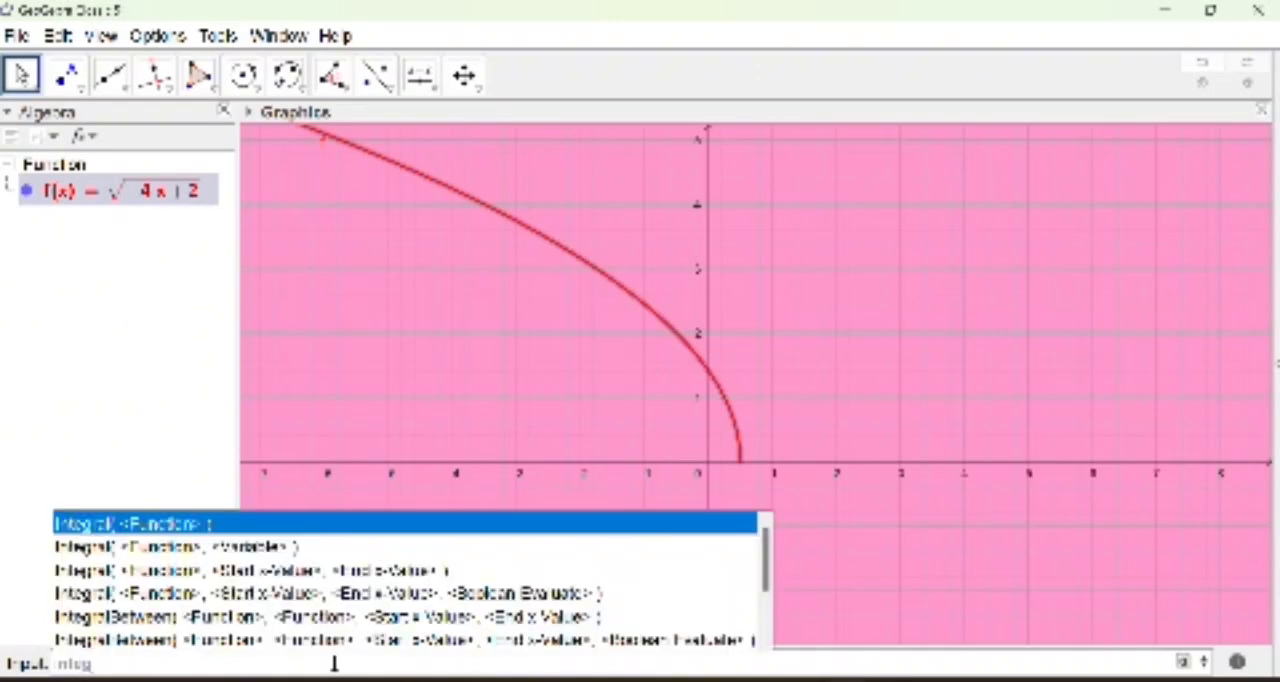
left_click(295, 570)
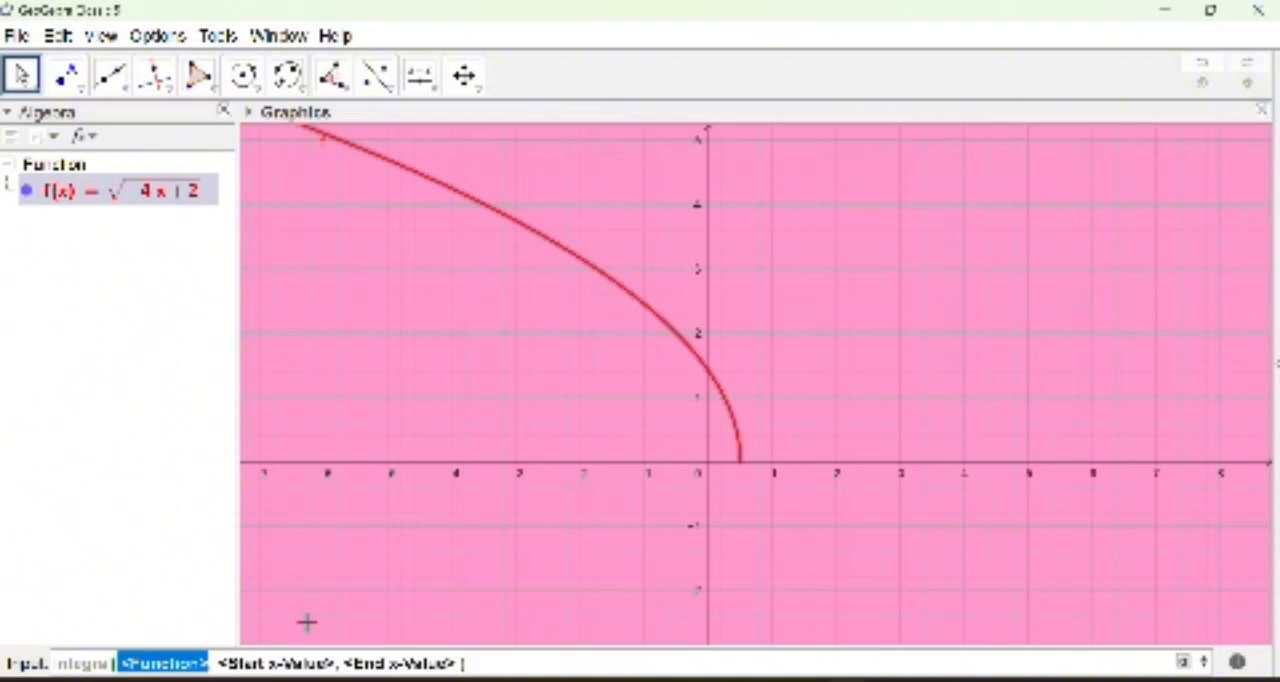
type("f")
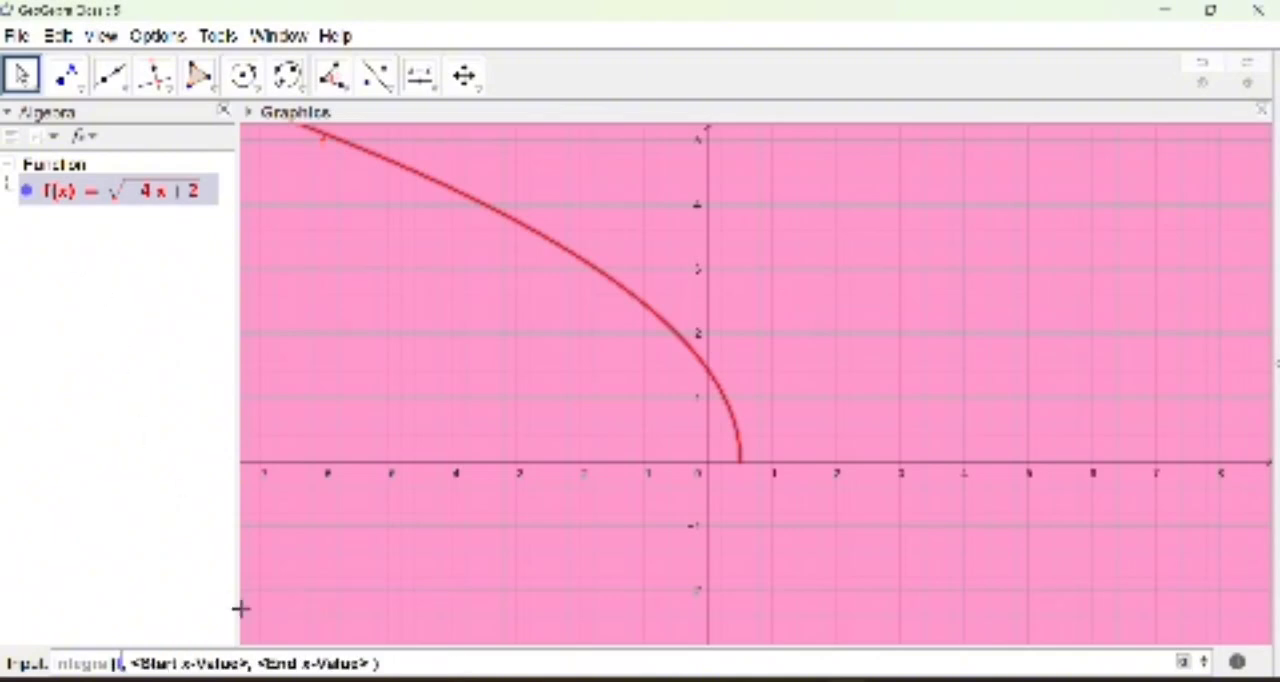
key("Tab")
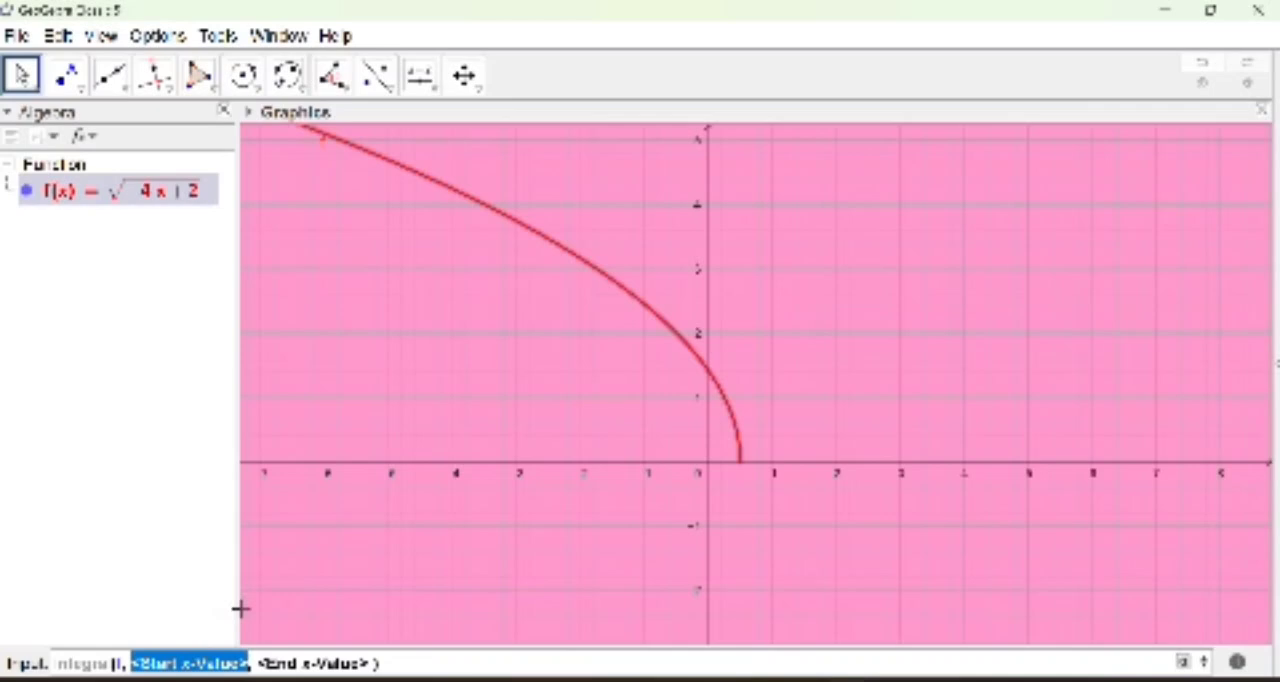
type("-4")
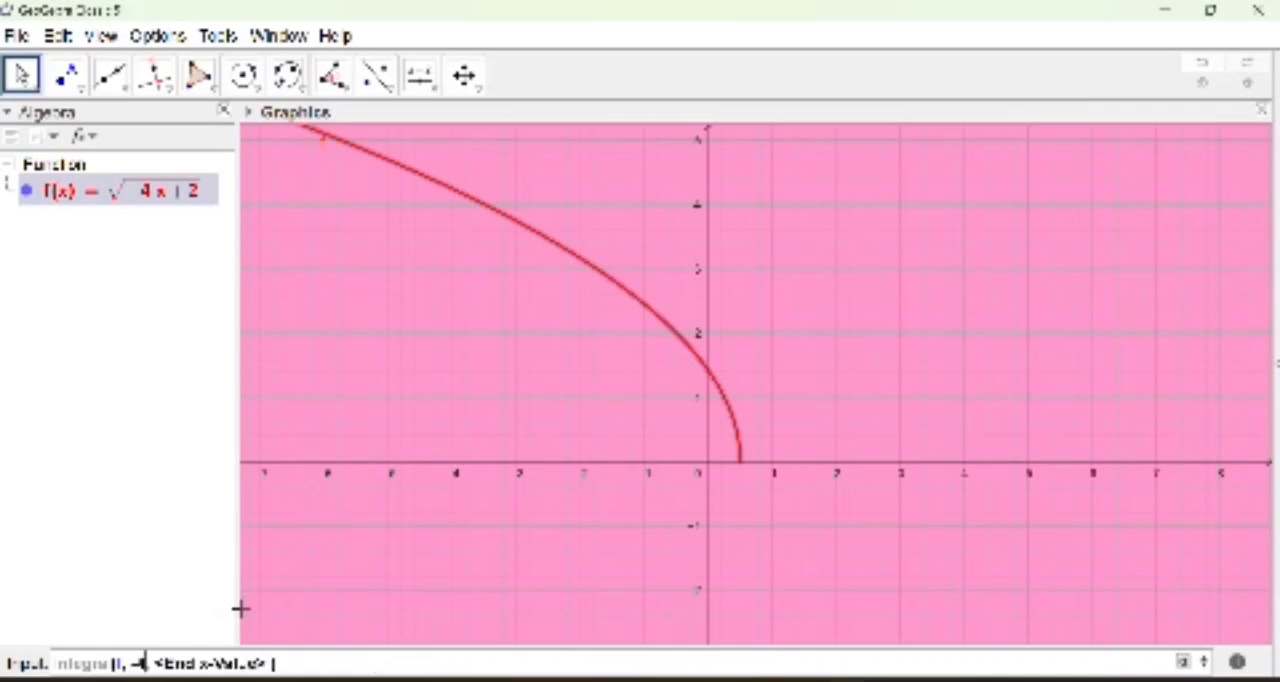
key("Tab")
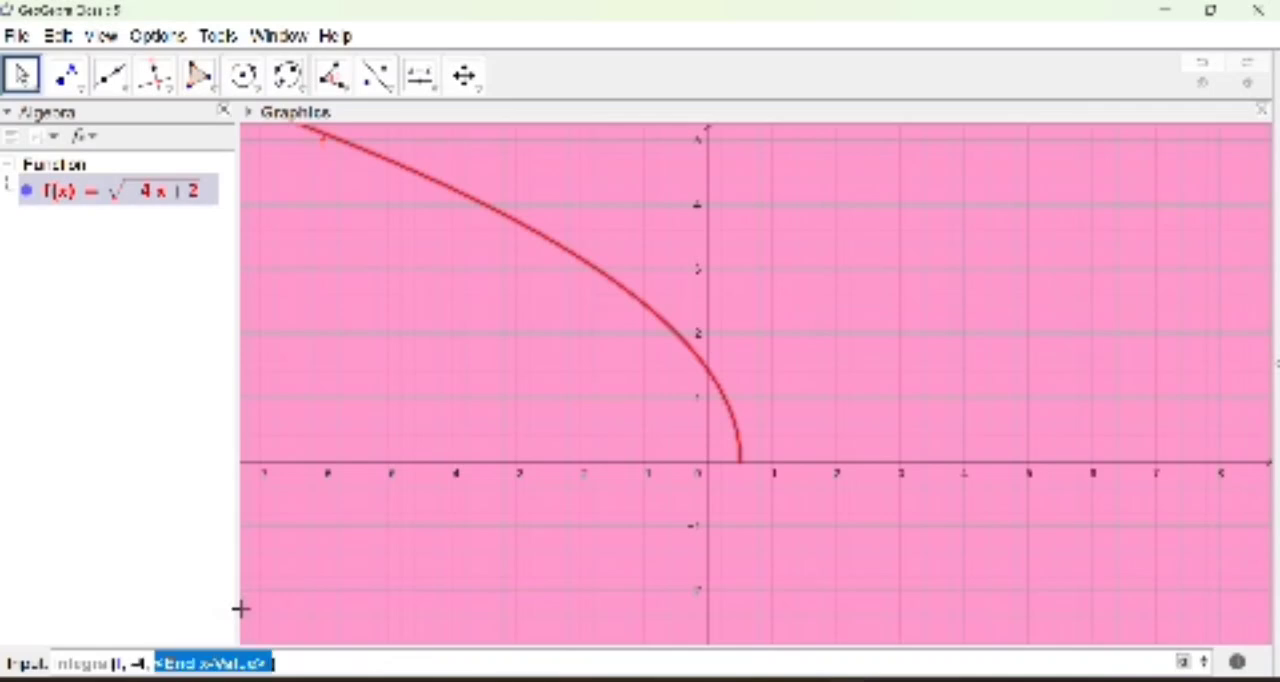
type("0")
key("Return")
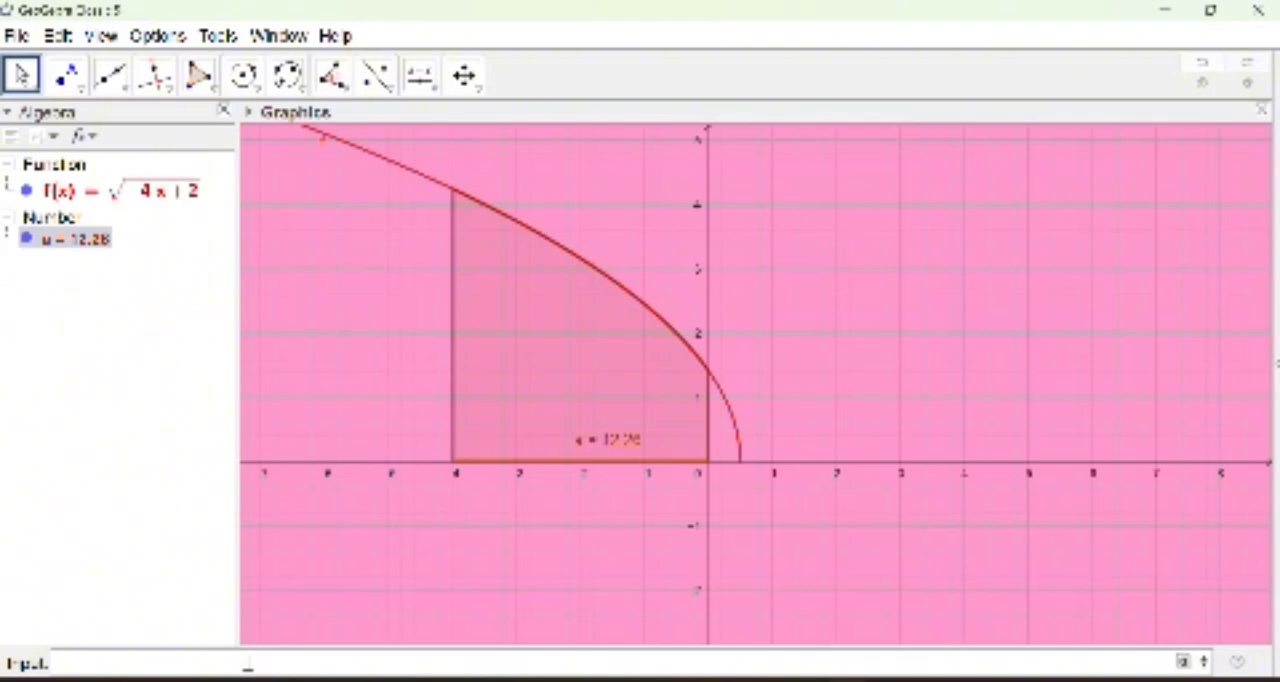
Step: Create an angle slider with a 5° increment to the right of the curve and move it up to about y = 4
left_click(436, 89)
left_click(462, 126)
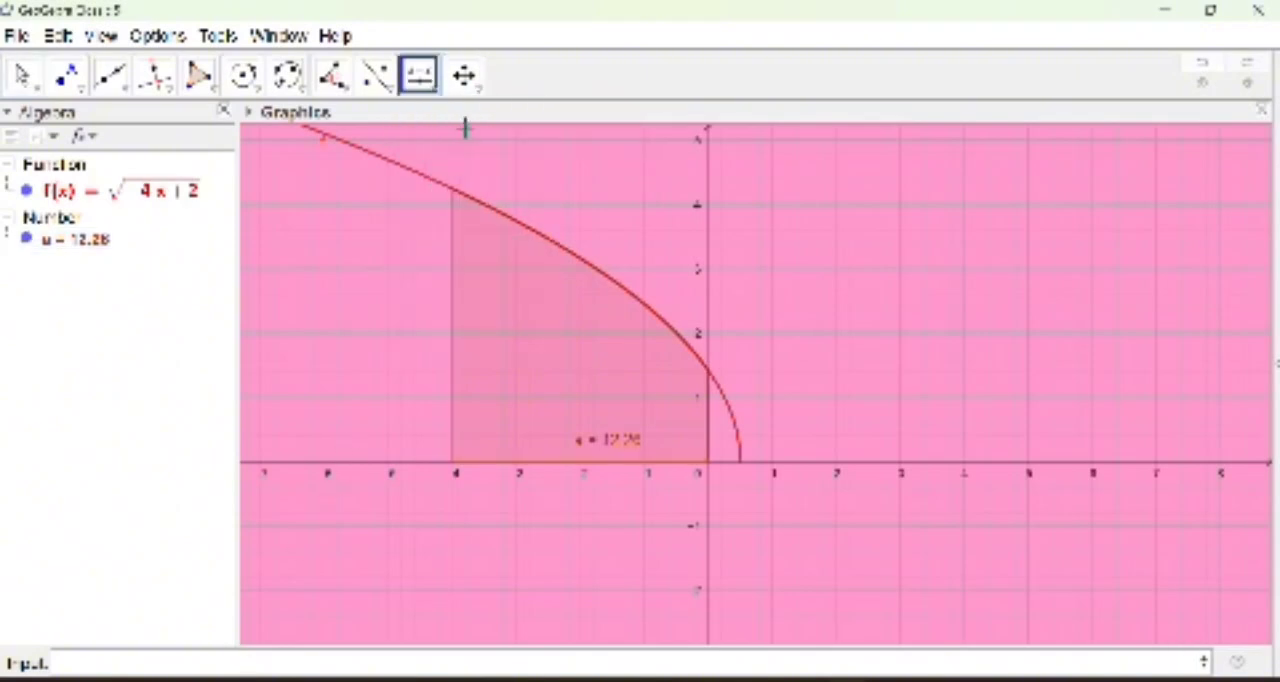
left_click(780, 237)
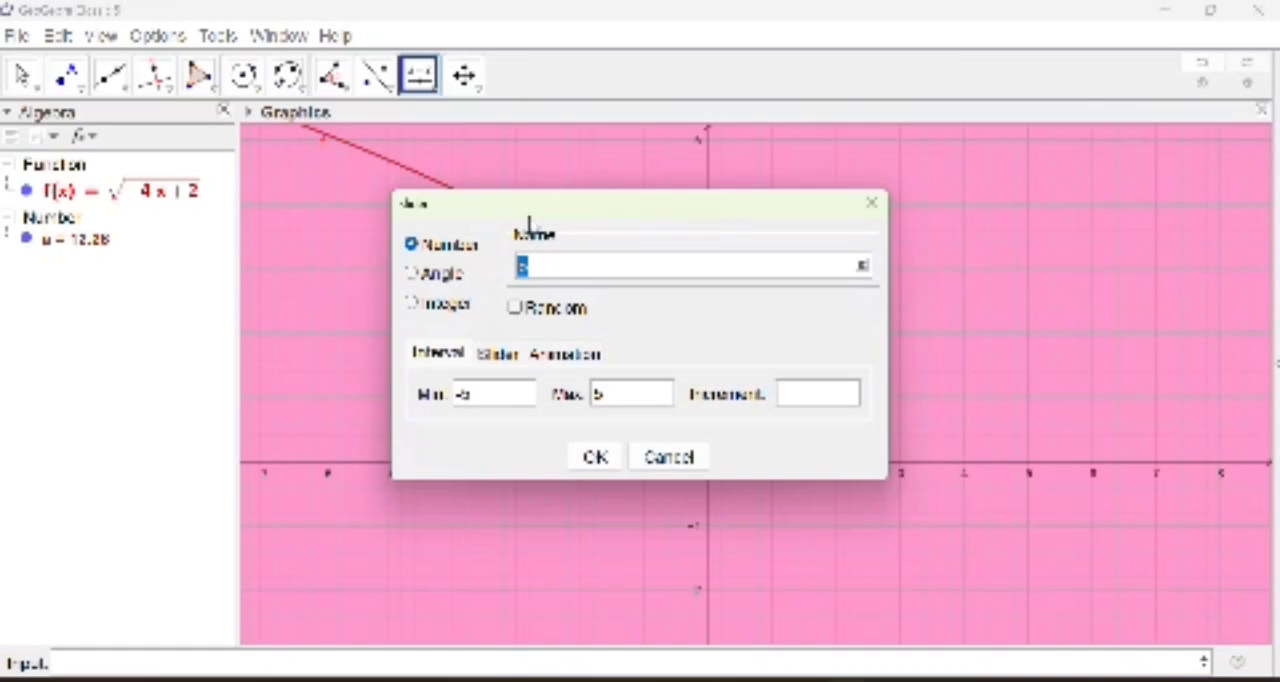
left_click(414, 276)
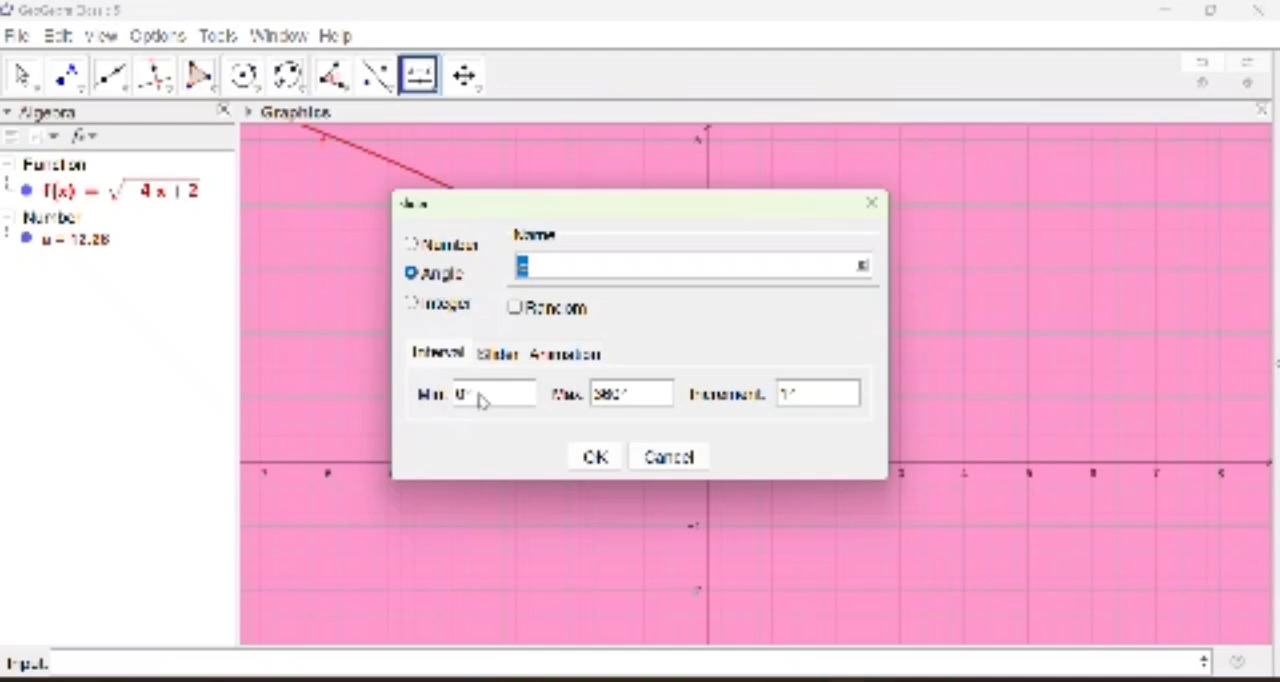
left_click(789, 397)
key("BackSpace")
type("5")
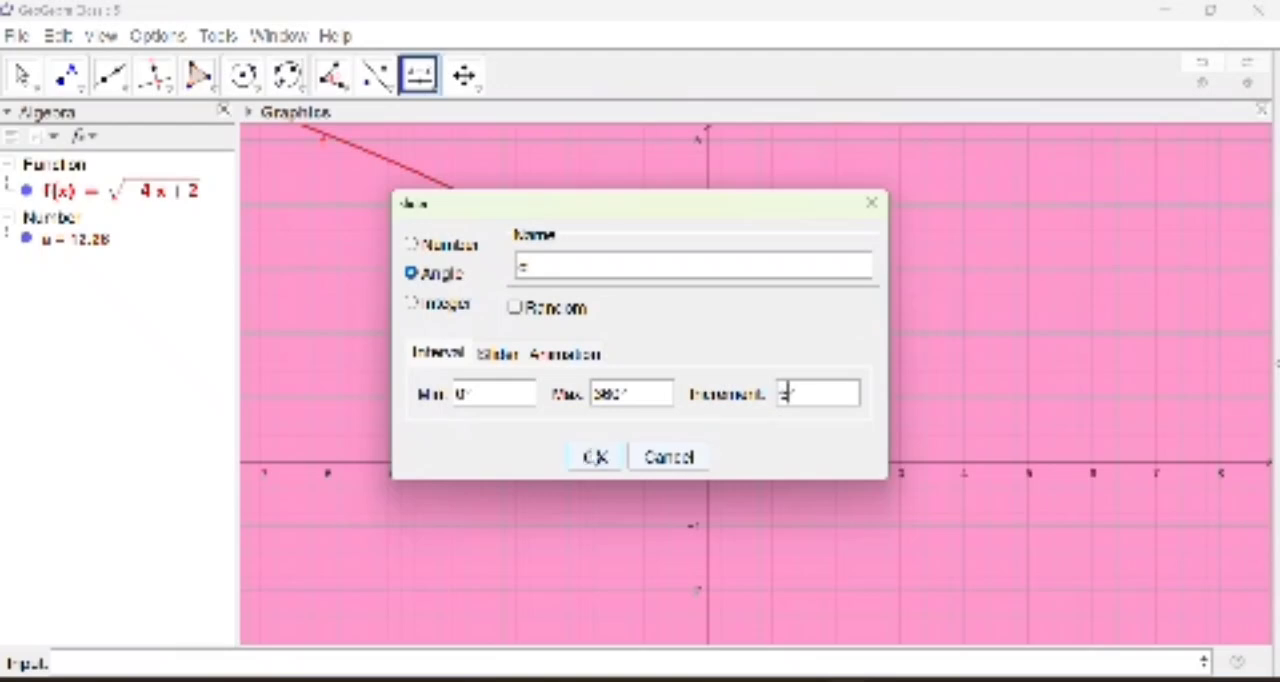
left_click(595, 458)
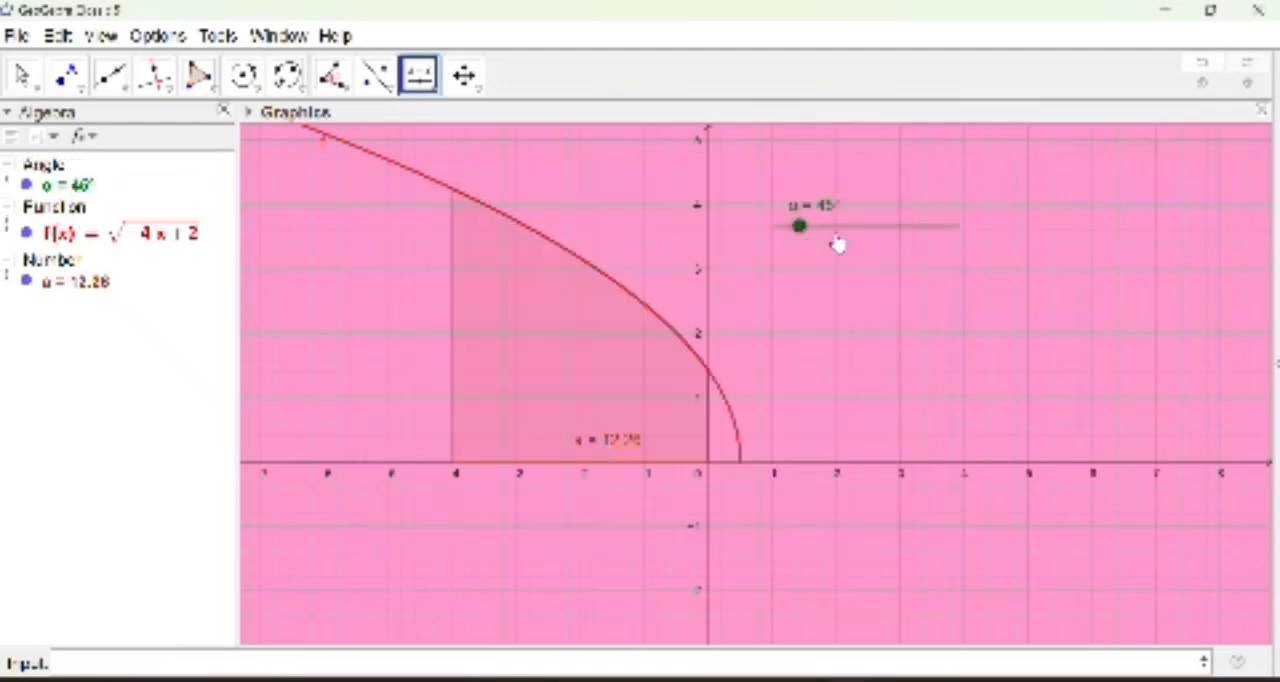
left_click_drag(858, 228, 851, 208)
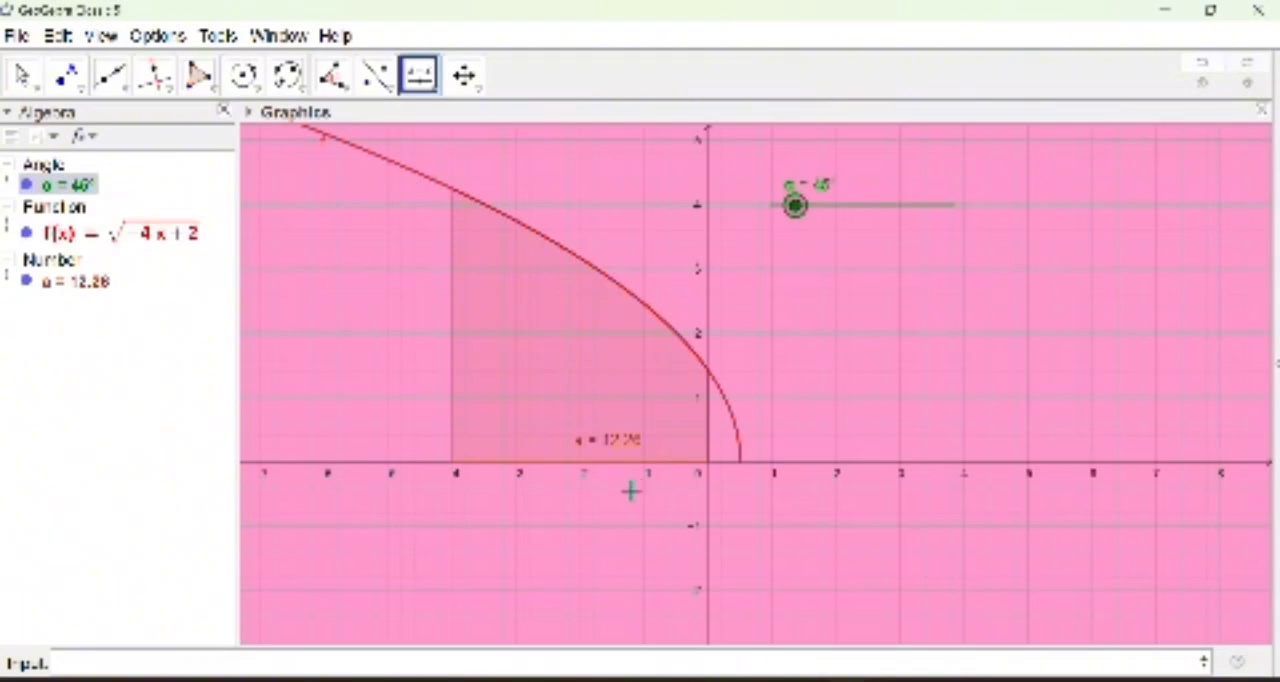
Step: Begin a parametric Surface command with a as the first expression and f(a)cos(b) as the second
left_click(156, 659)
type("surf")
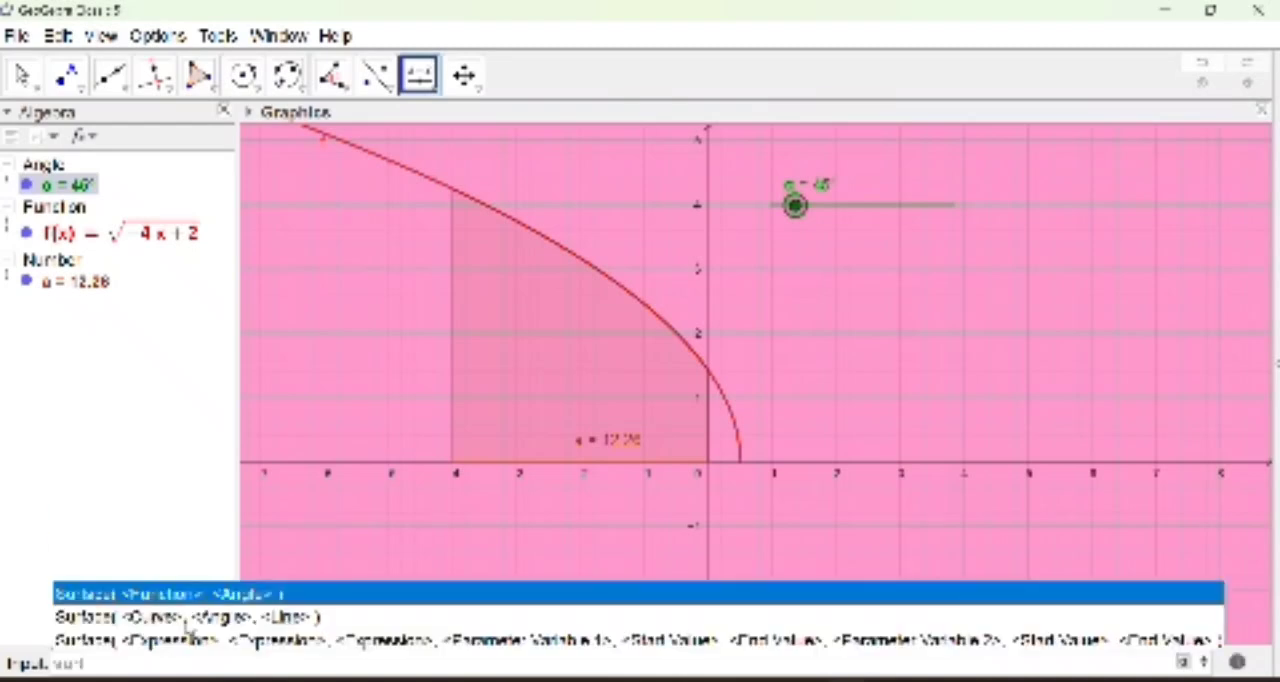
left_click(213, 640)
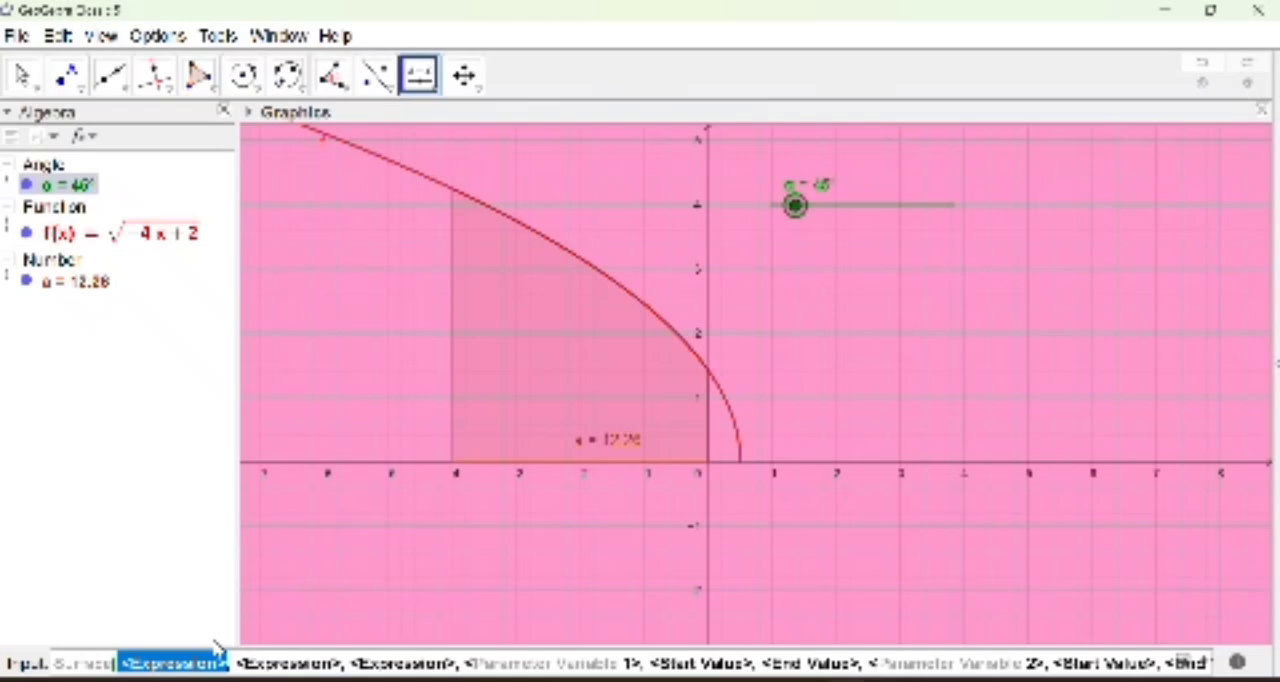
type("u")
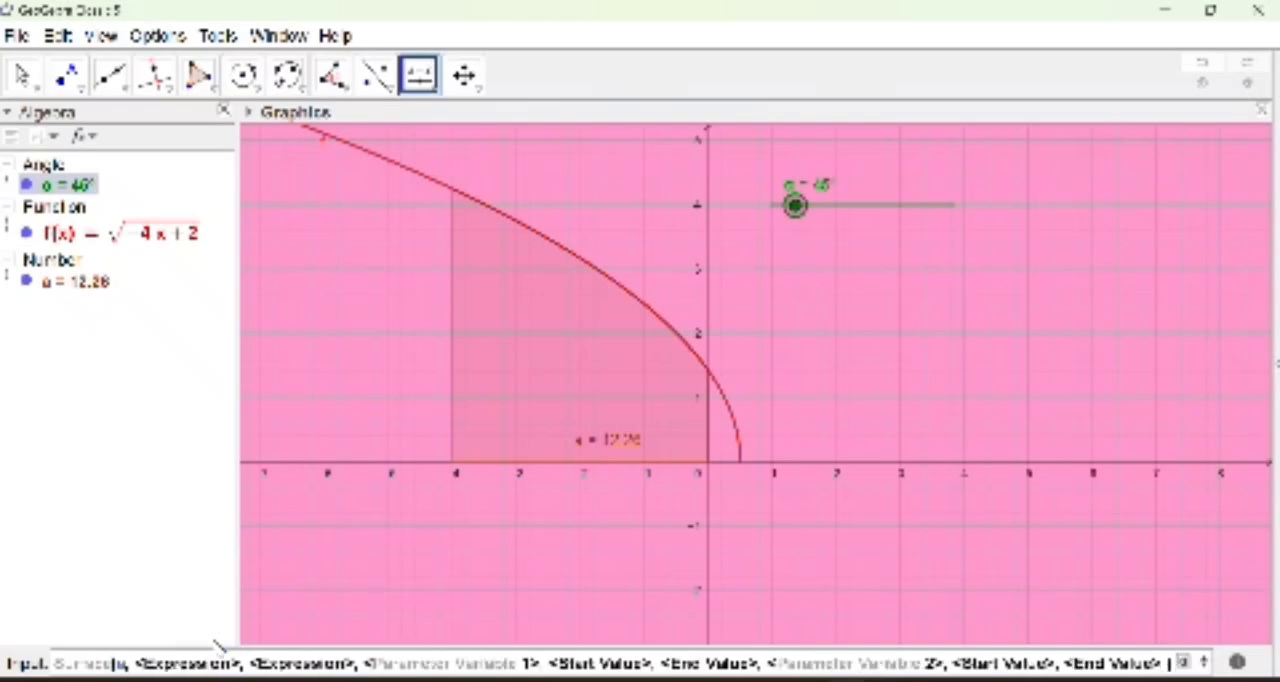
key("Tab")
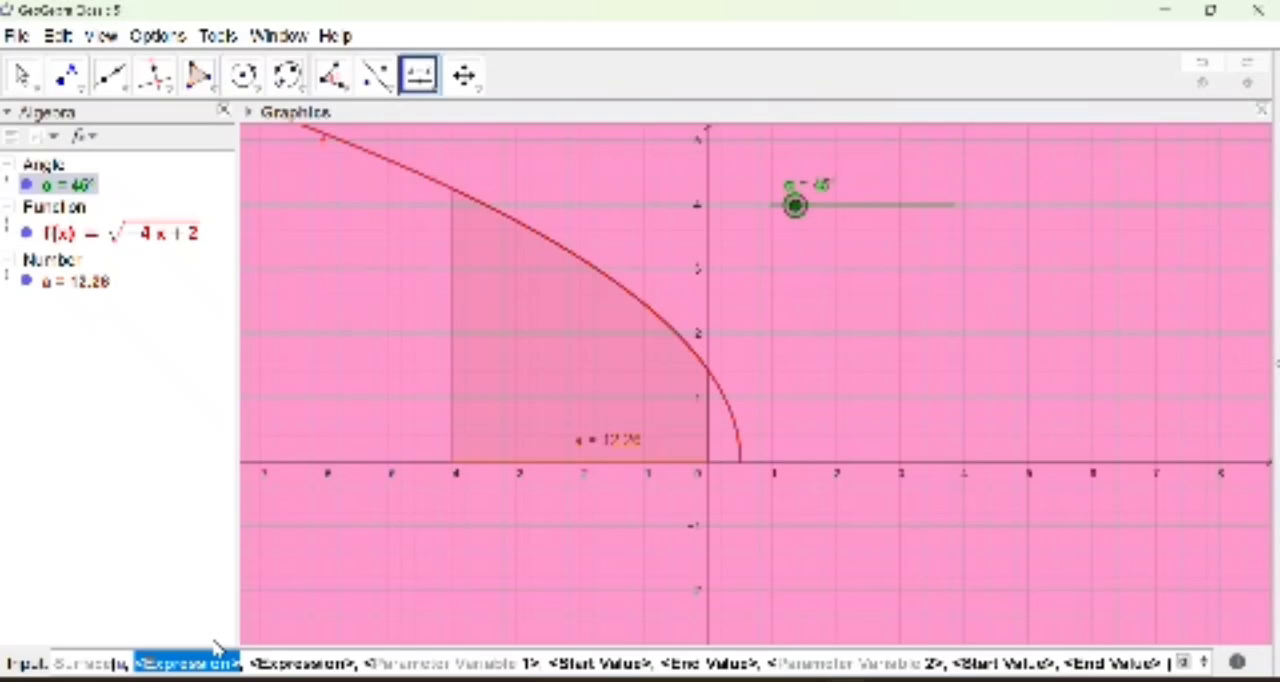
key("BackSpace")
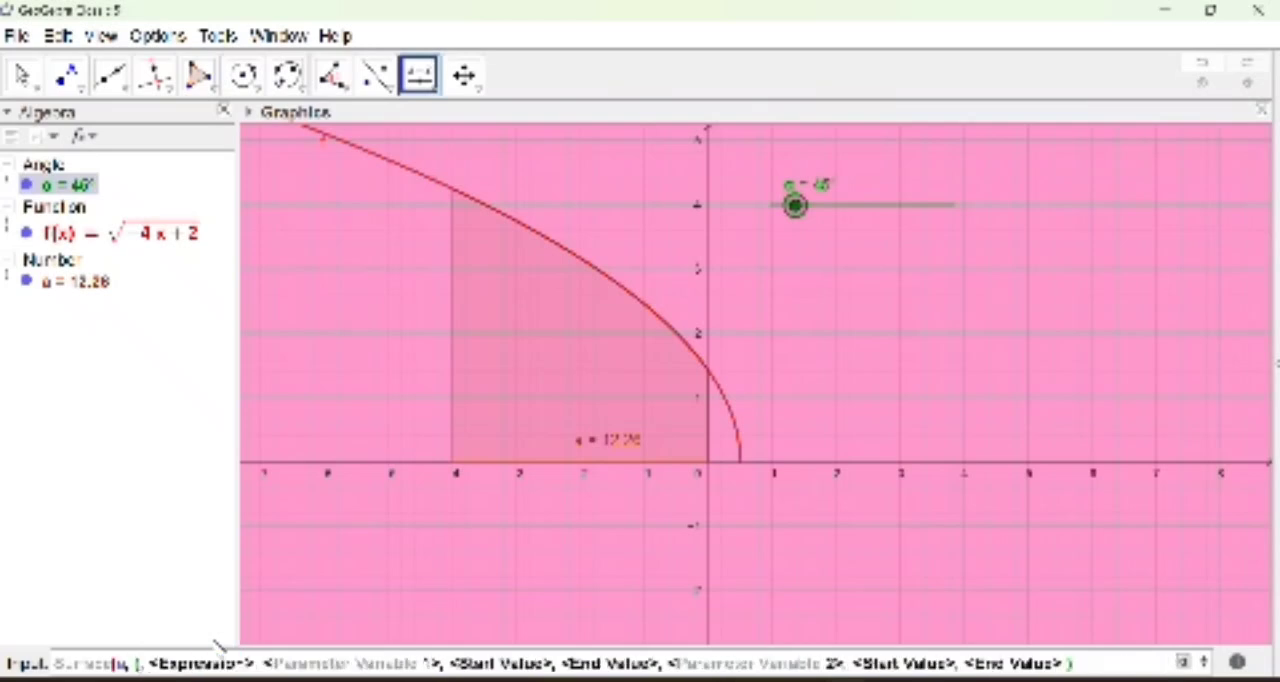
key("BackSpace")
type("t")
type("(u")
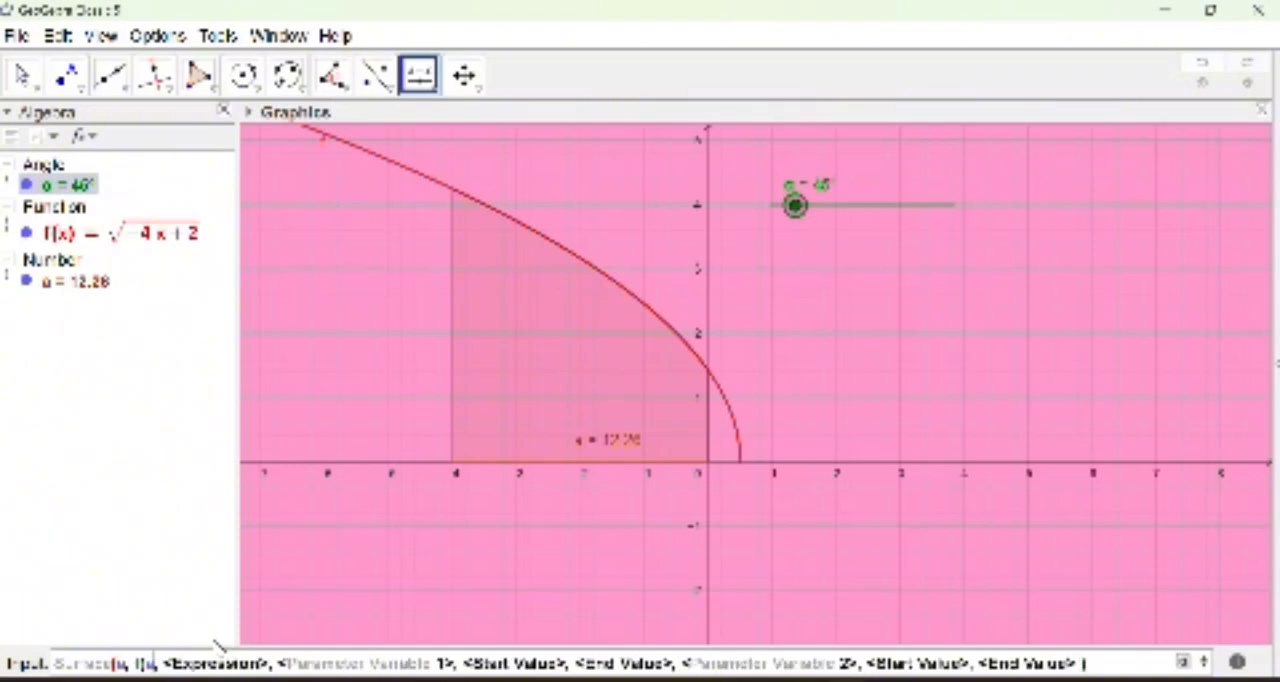
type(")")
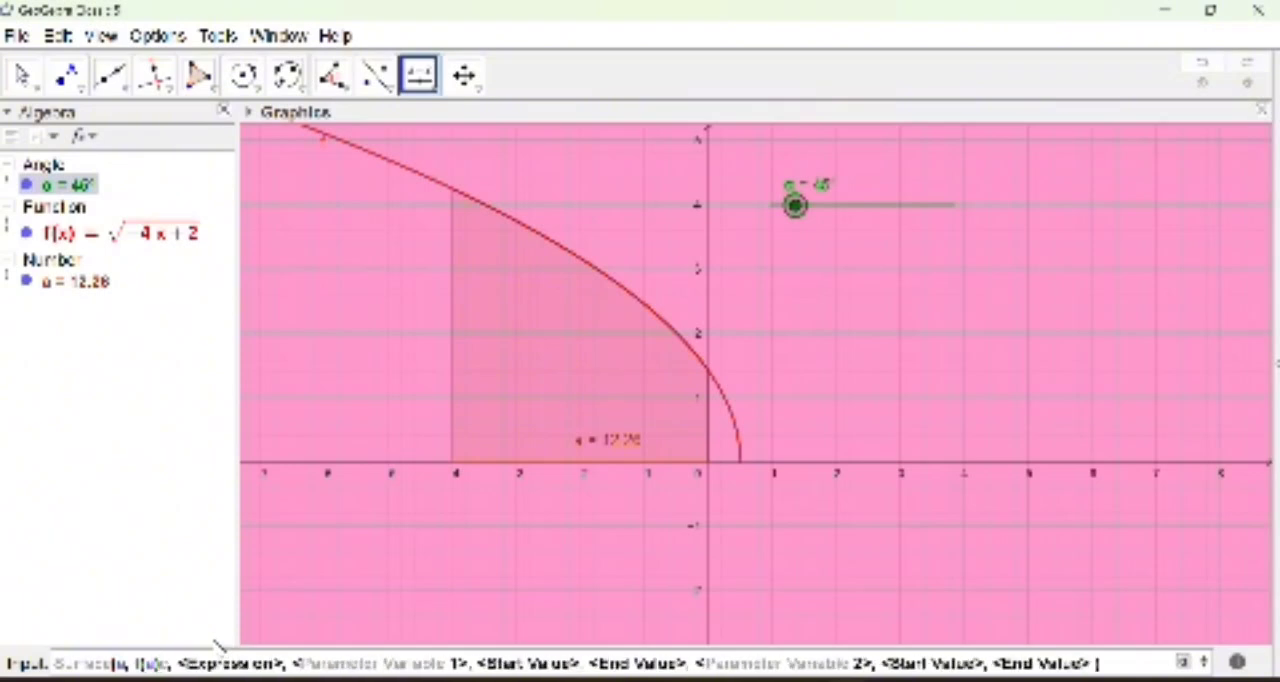
type("cos(")
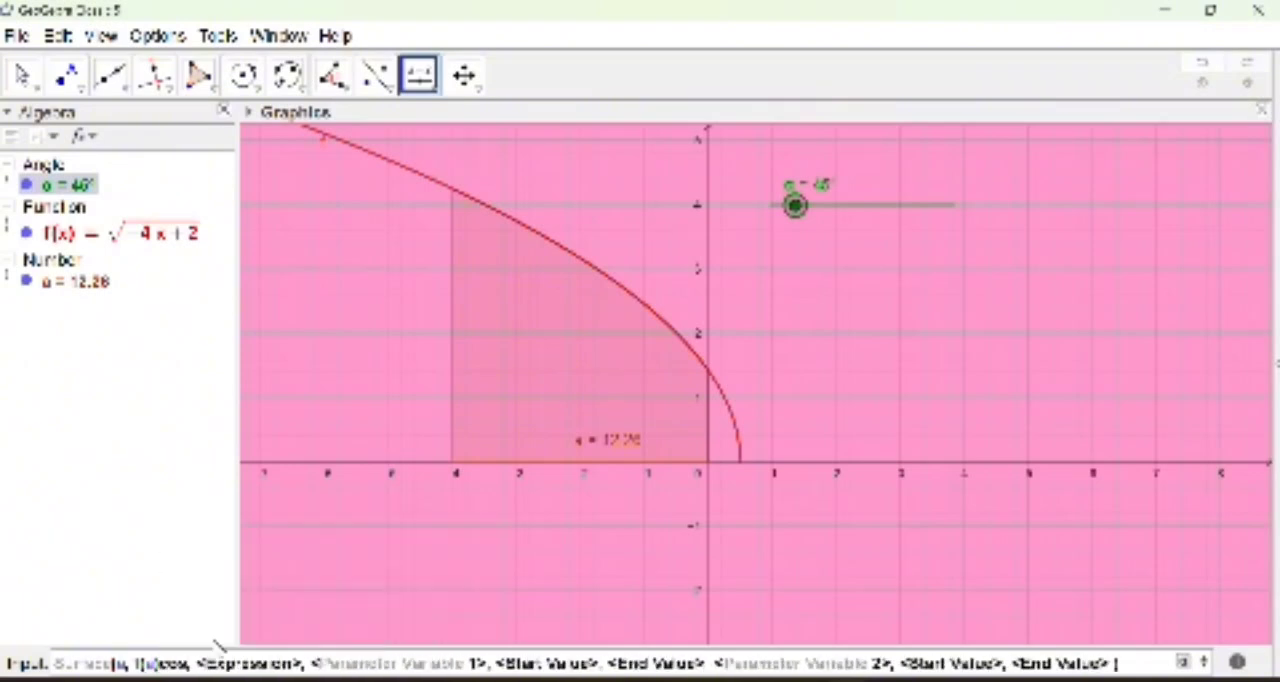
type("u")
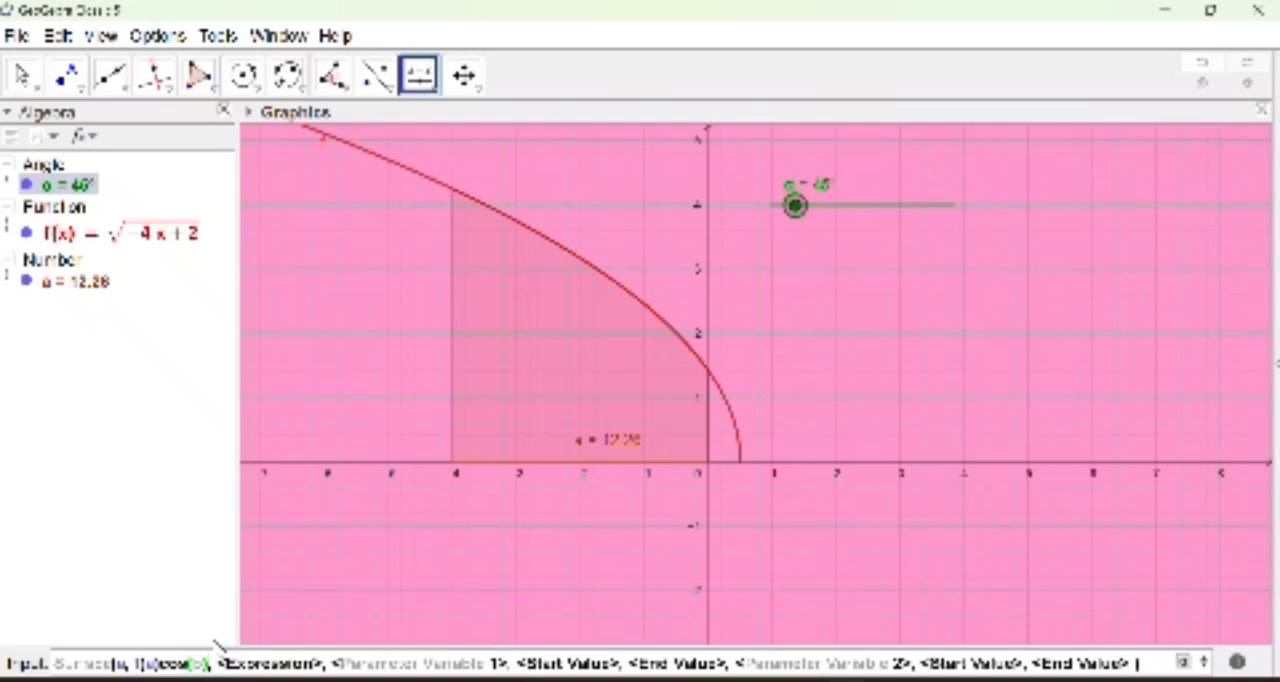
key("Tab")
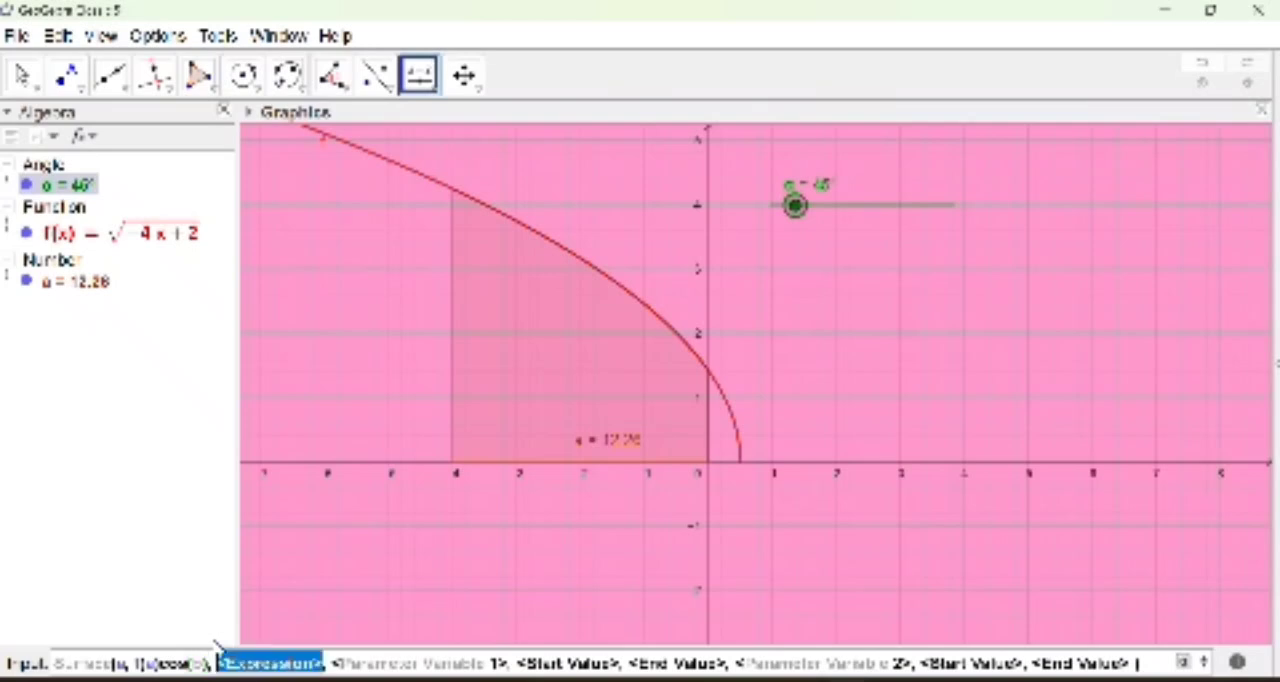
Step: Enter f(a)sin(b) as the third expression of the Surface command
type("f(")
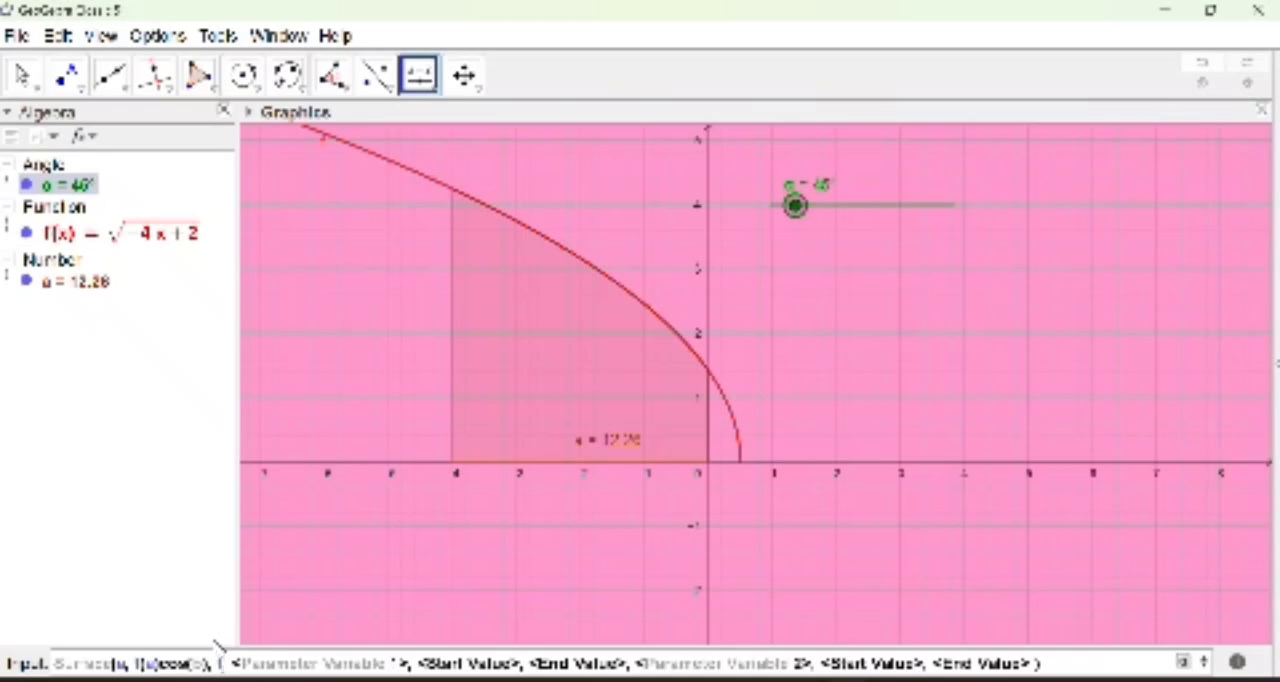
type("u")
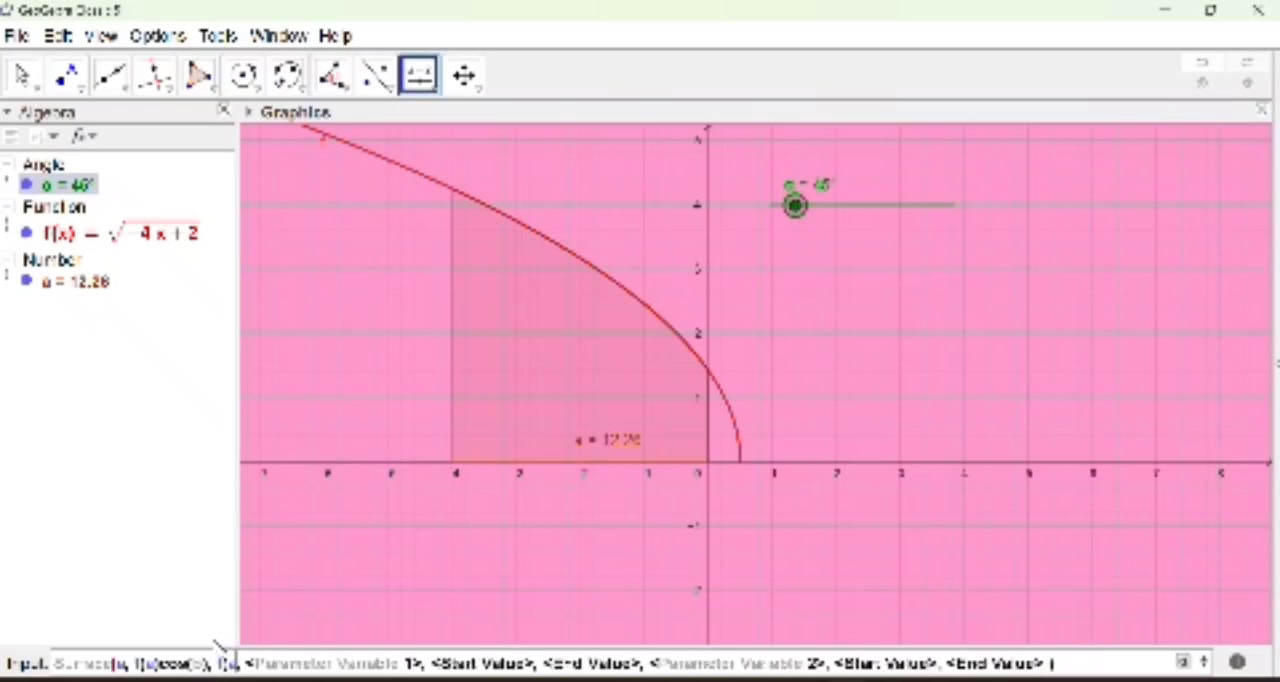
type(")sin(v")
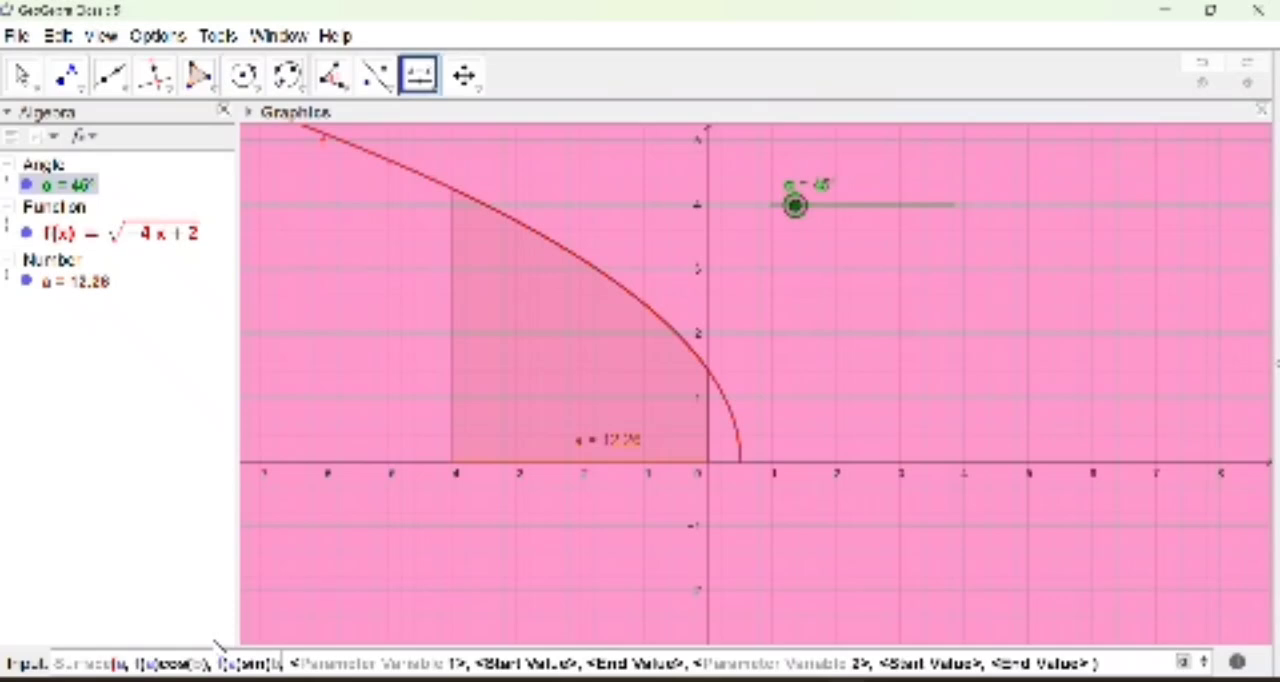
type(")")
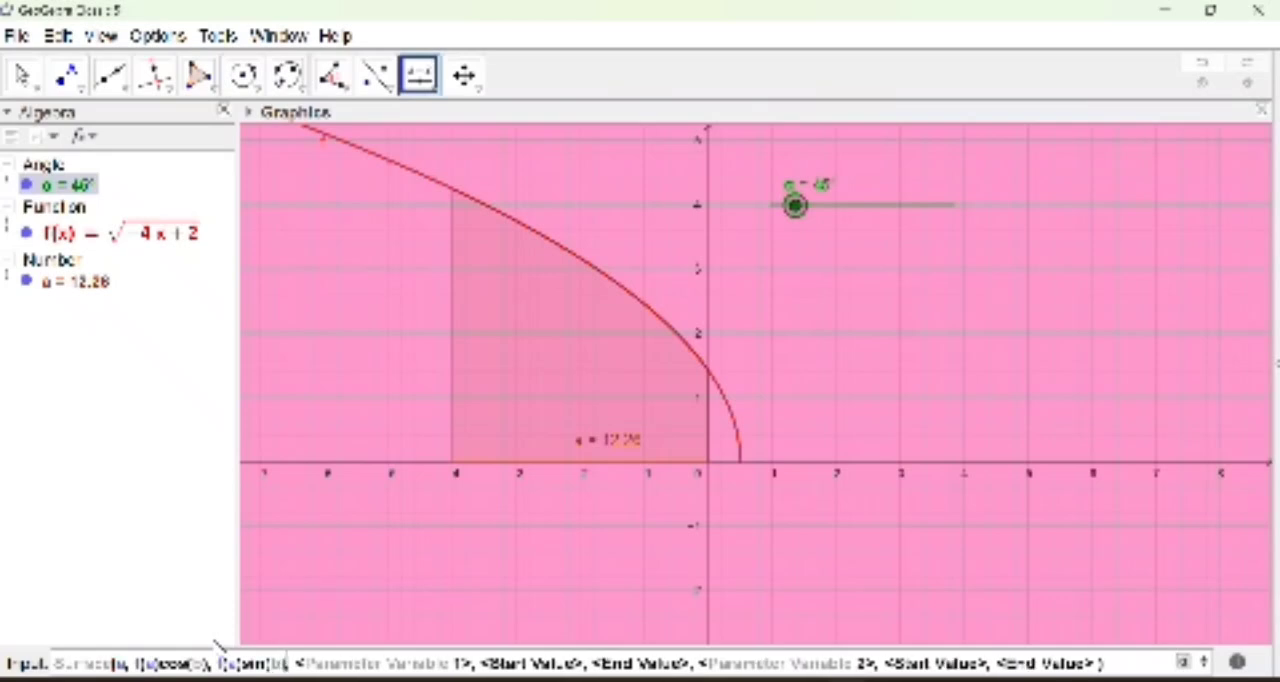
key("Tab")
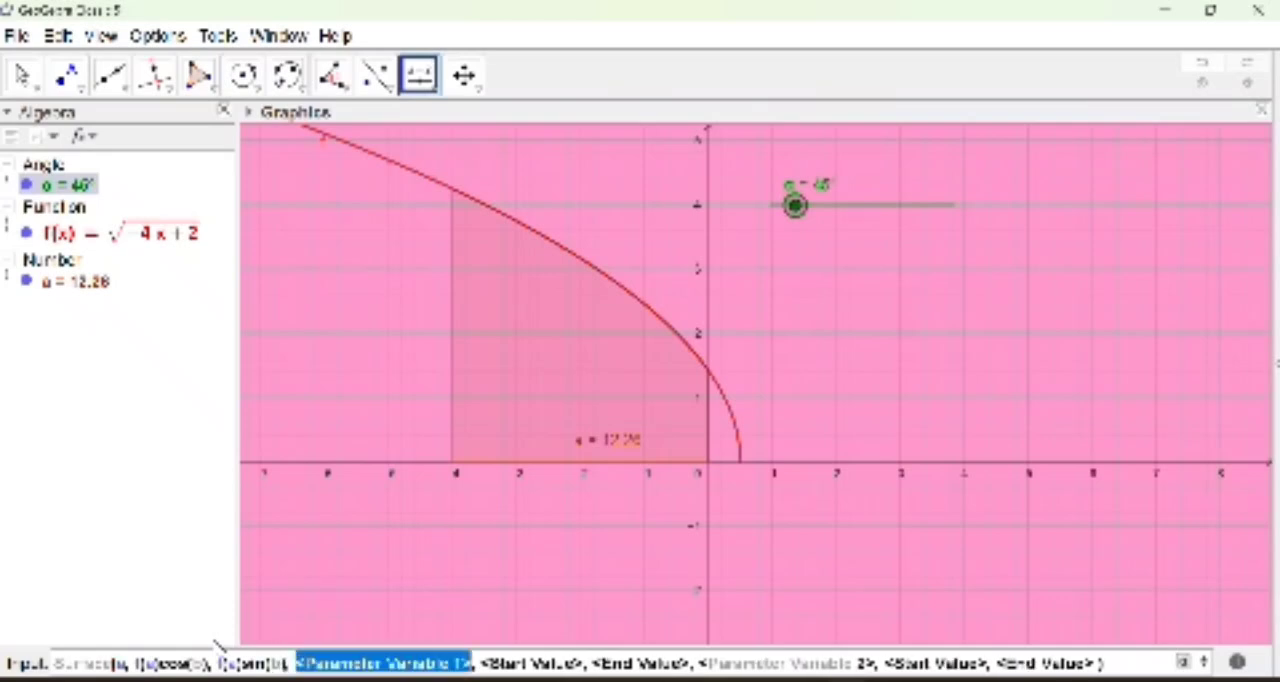
Step: Set a as the Surface command's first parameter variable, with a start value of -4 and an end value of 0
type("u")
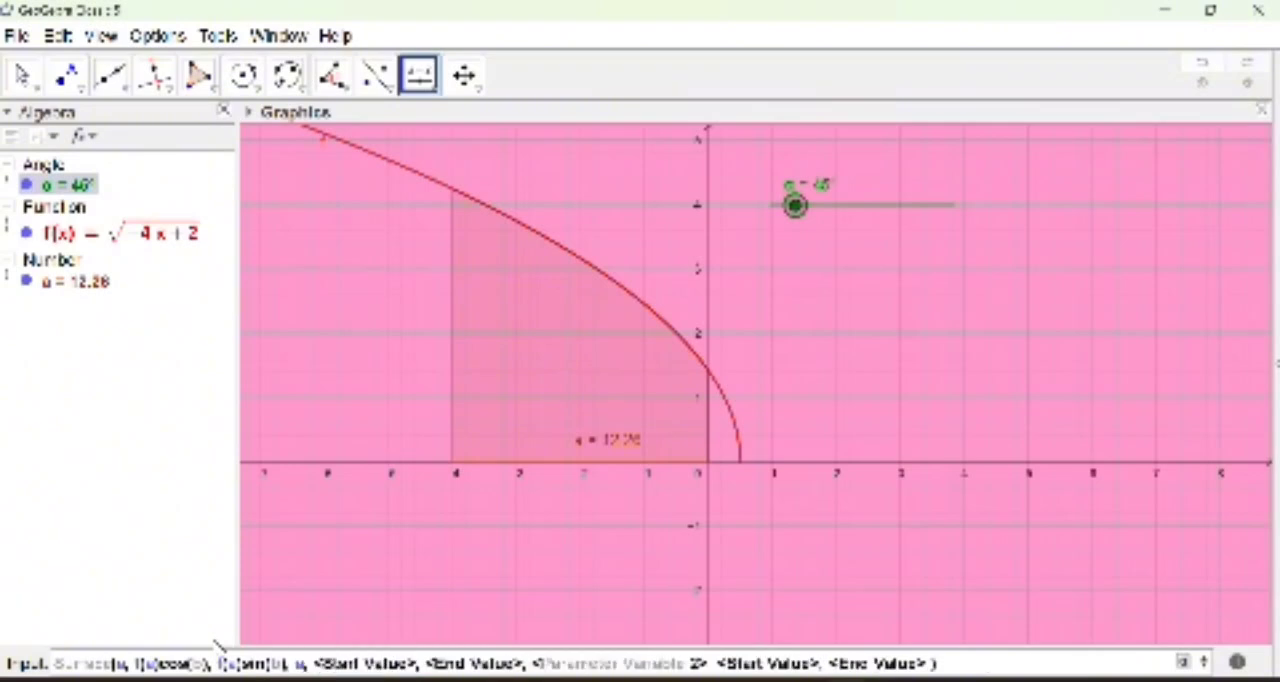
key("Tab")
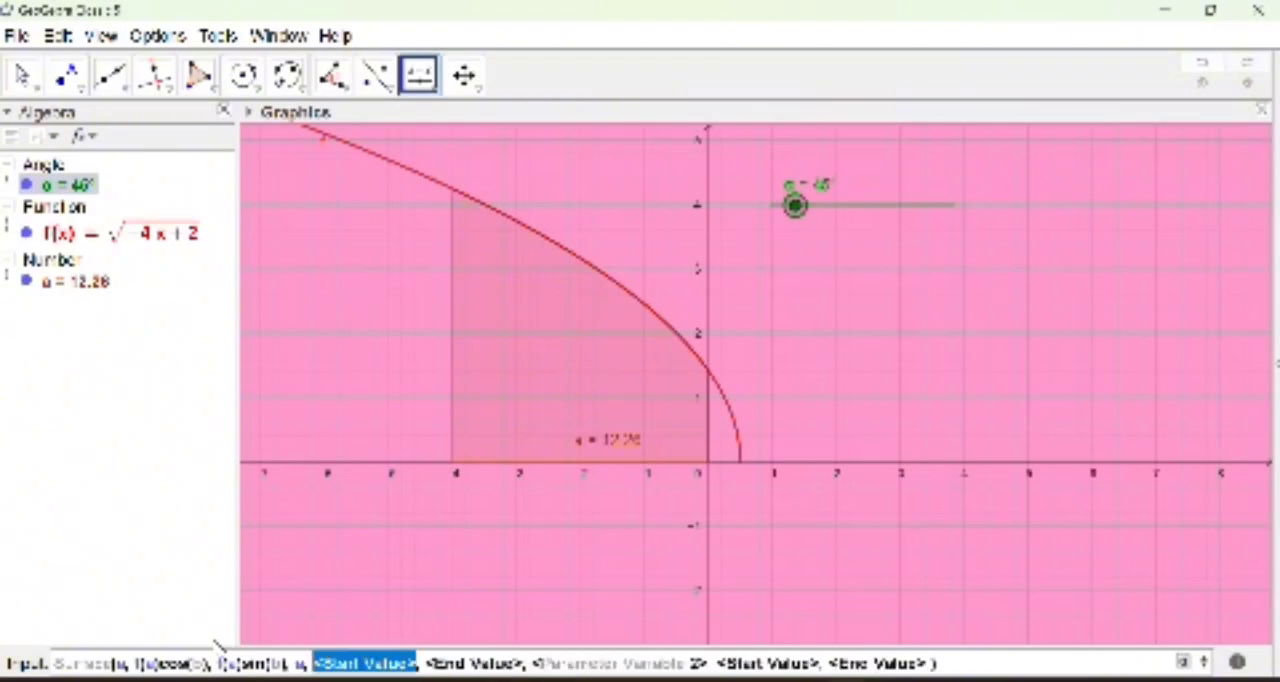
type("-4")
key("Tab")
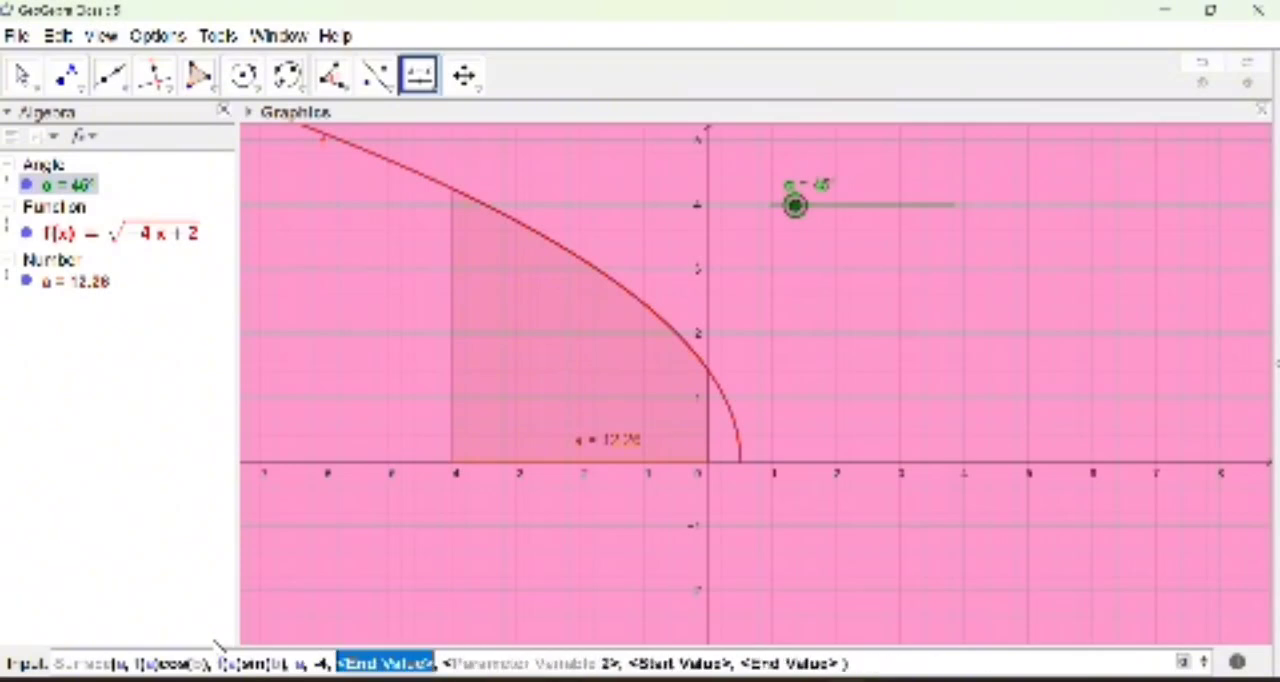
type("0")
key("Tab")
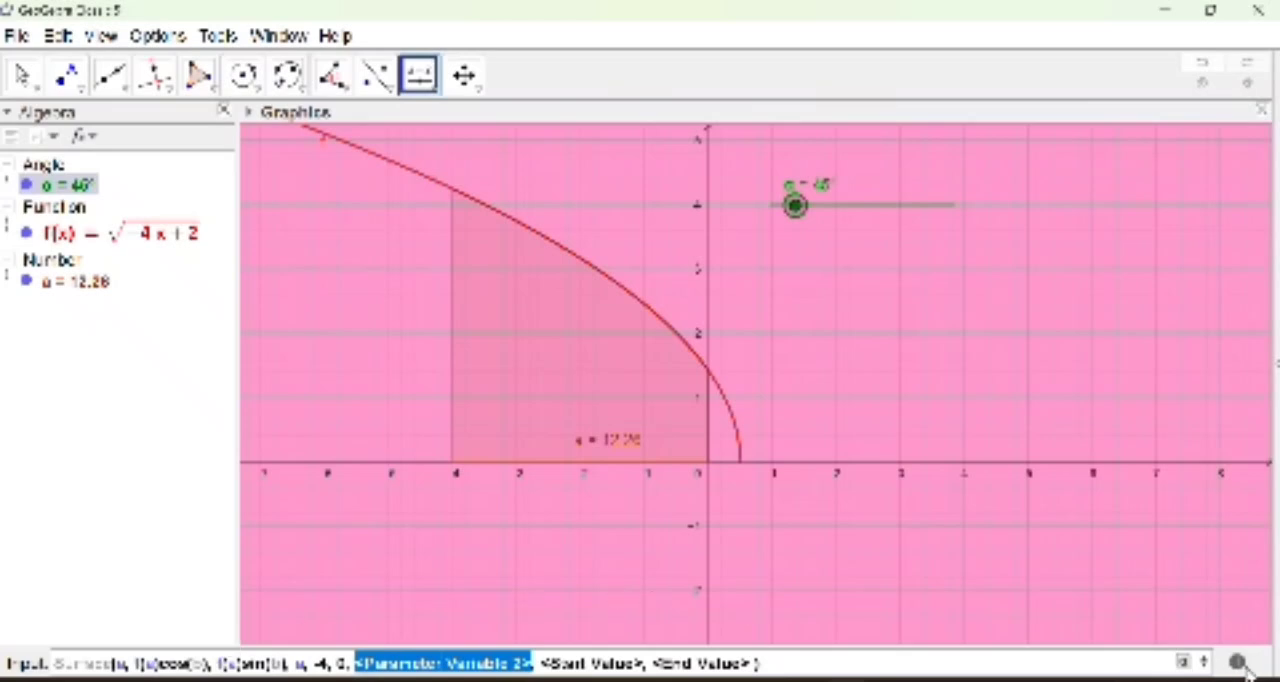
Step: Set b as the Surface command's second parameter variable
left_click(1183, 661)
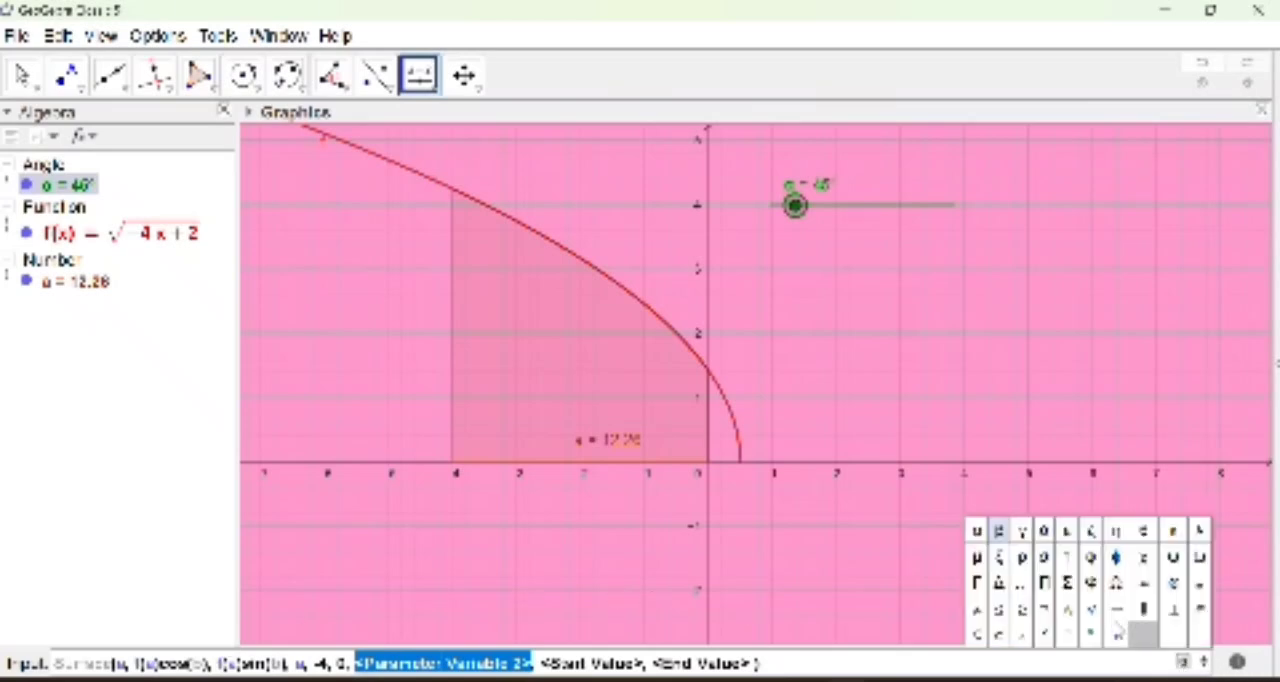
left_click(977, 531)
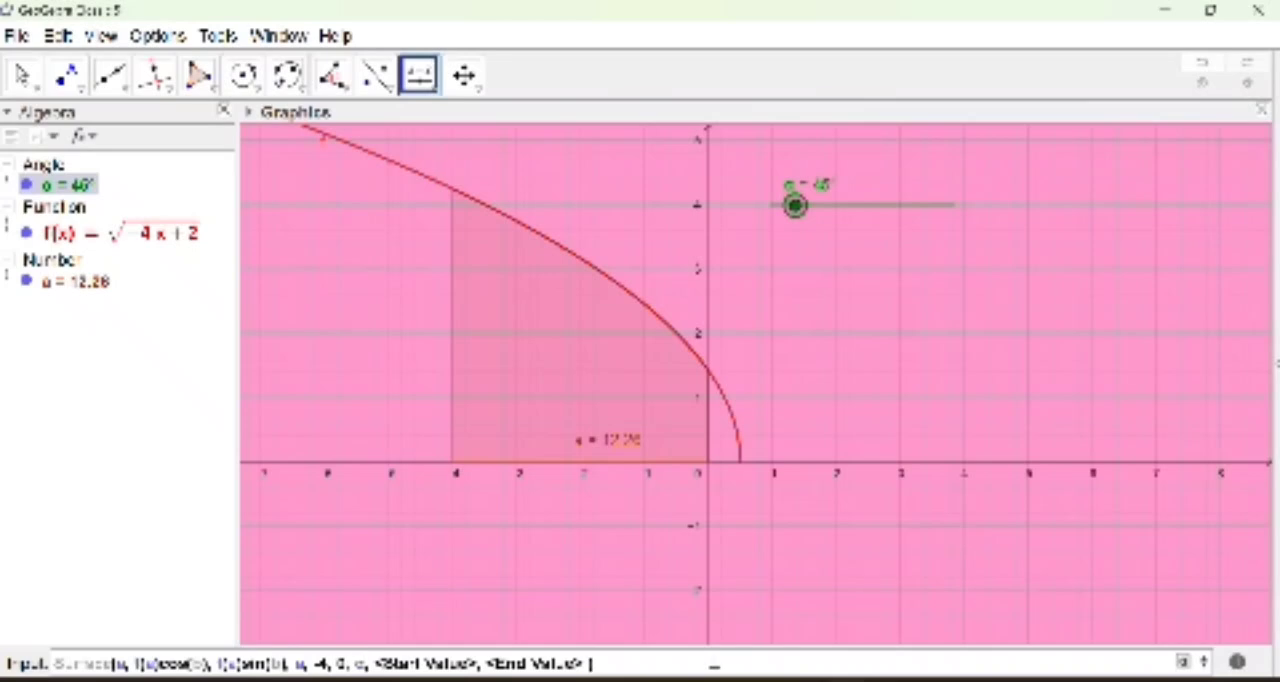
key("Tab")
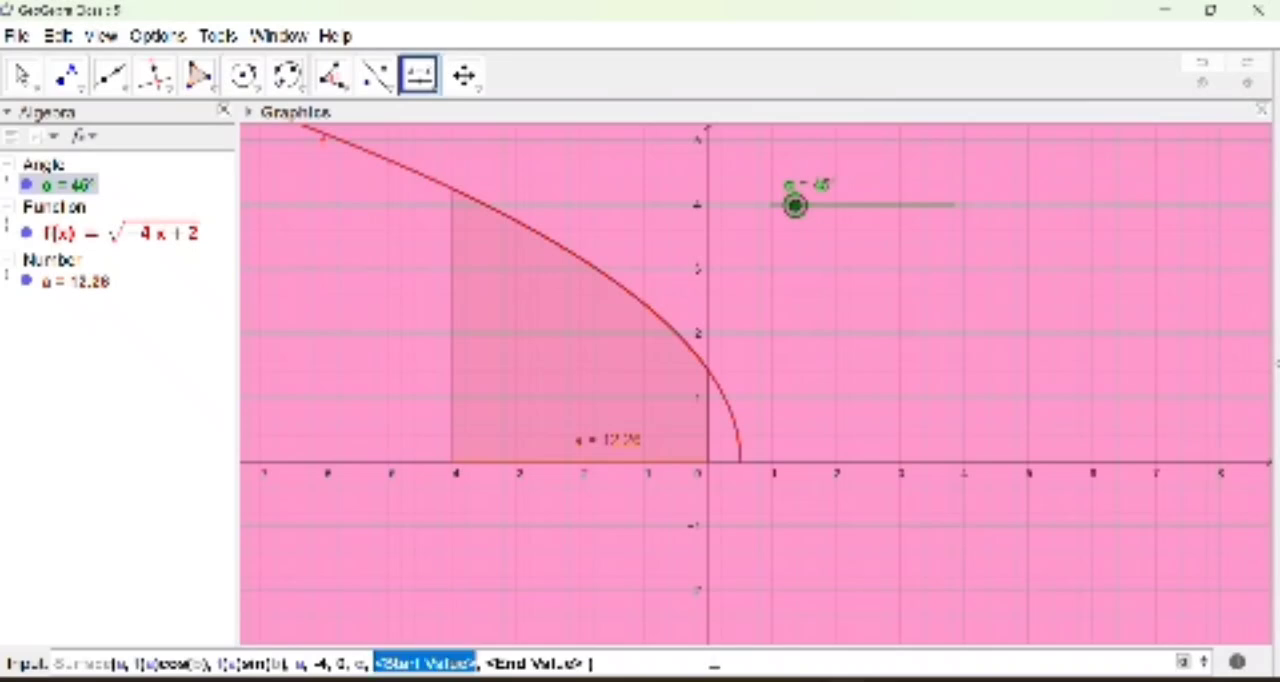
key("Left")
key("Left")
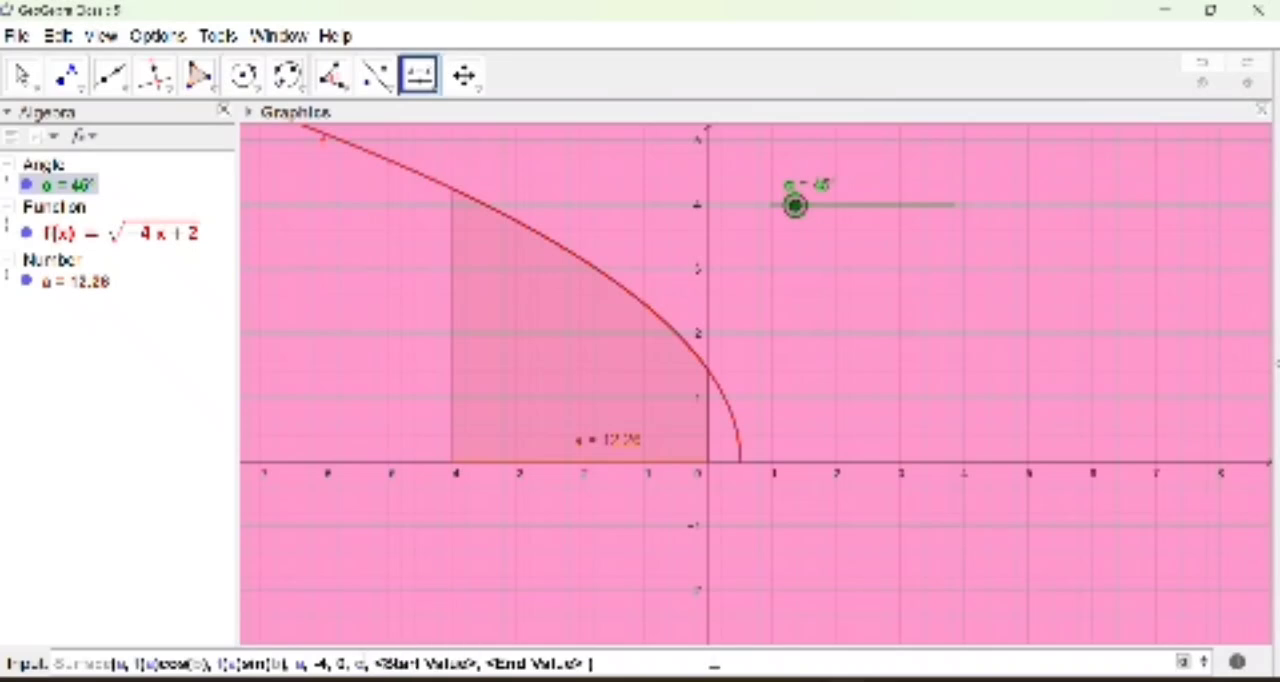
key("BackSpace")
type("b")
key("Right")
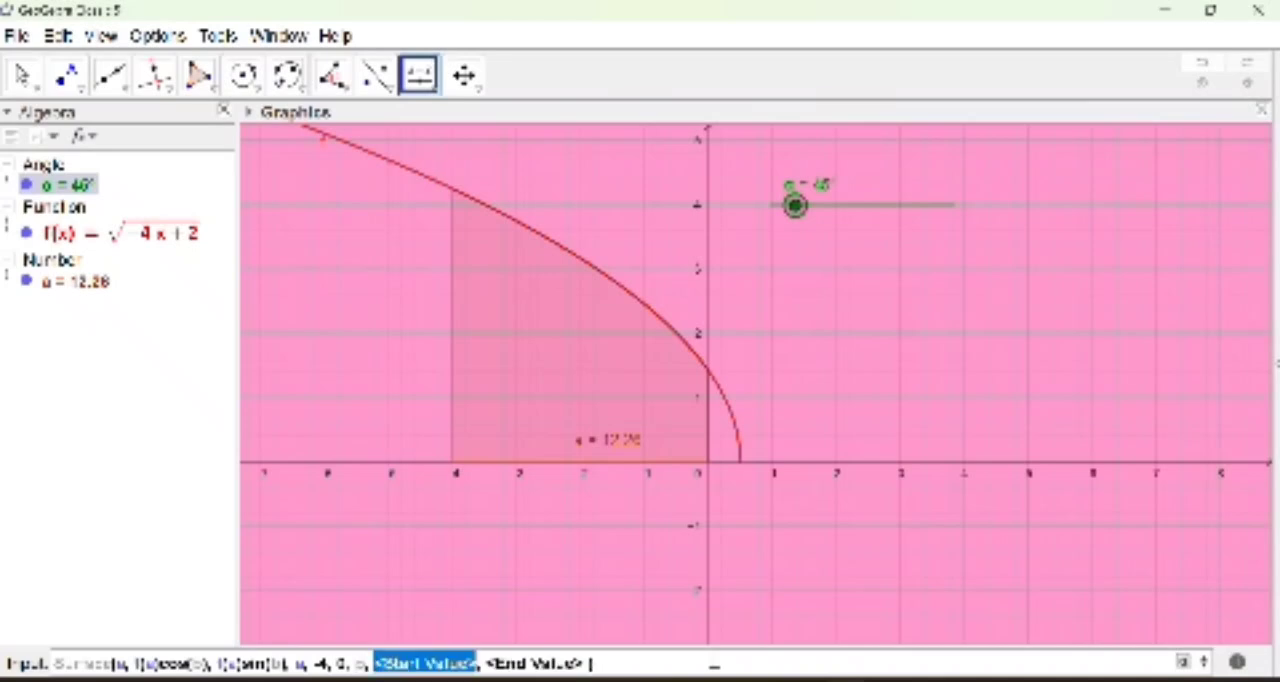
Step: Give the second parameter a start value of 0 and an end value of α, and create the surface
type("0")
key("Right")
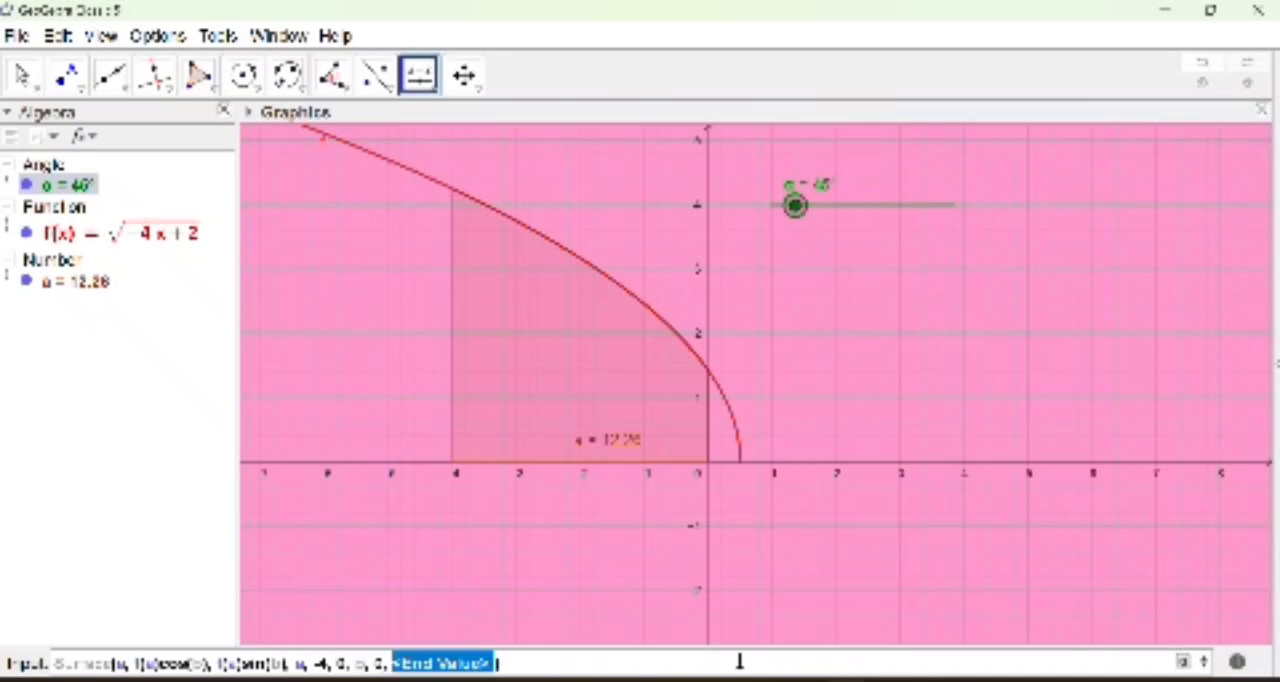
left_click(1184, 664)
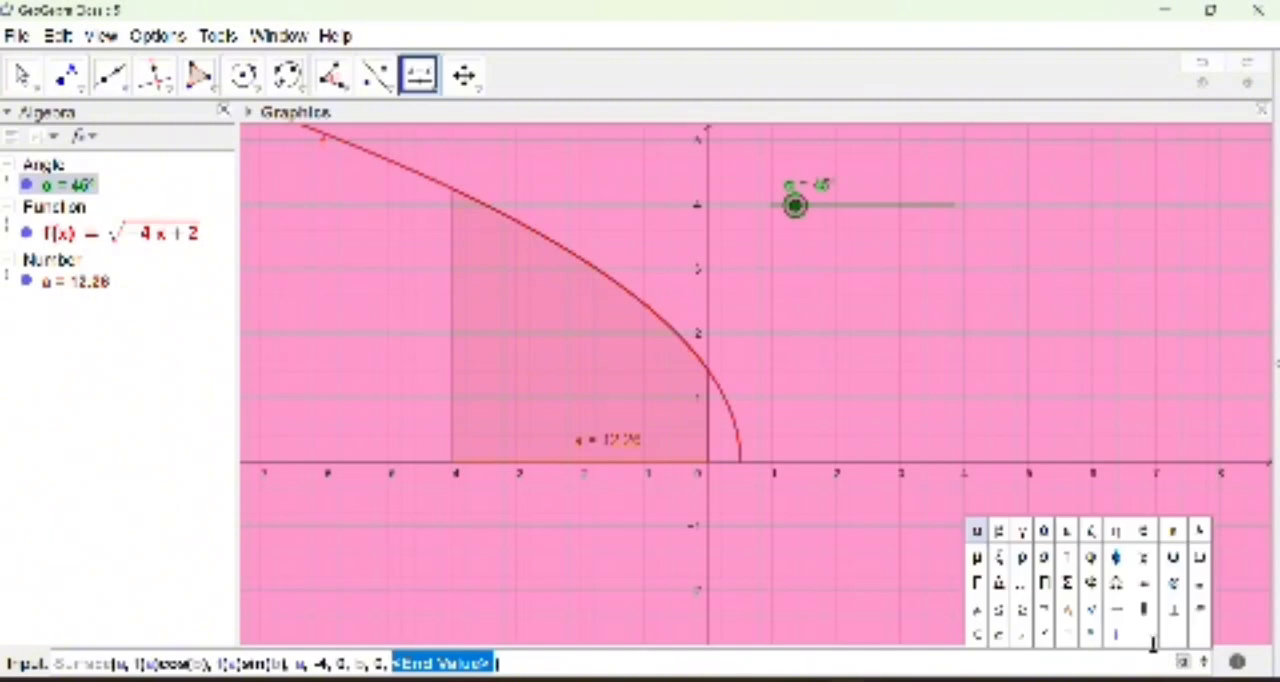
left_click(978, 534)
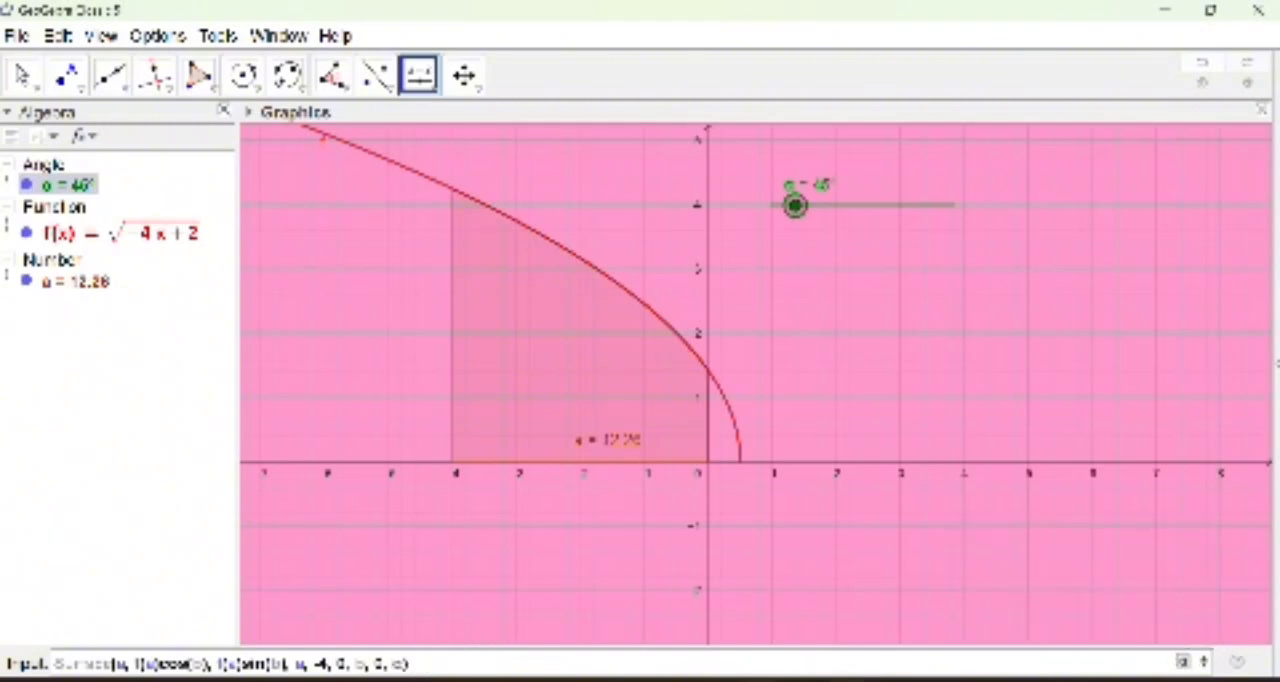
key("Return")
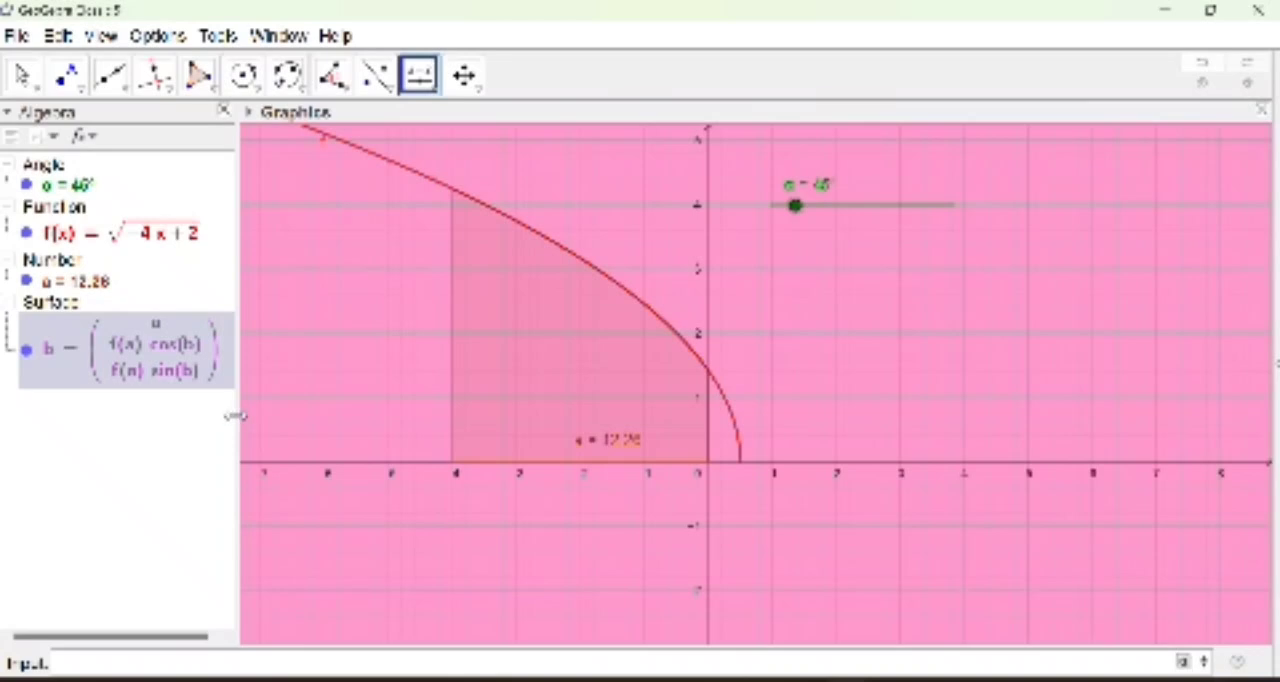
Step: Show the 3D Graphics view beside the 2D graph and adjust the widths of the views
left_click_drag(240, 415, 252, 415)
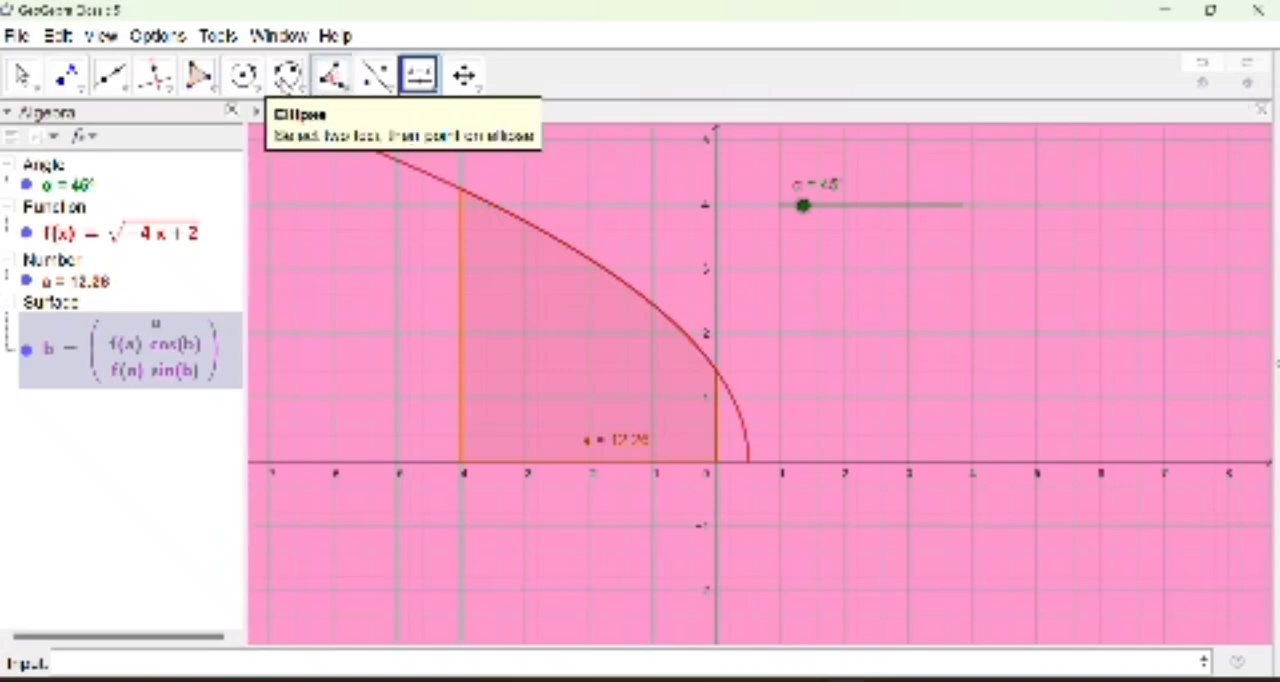
left_click(101, 36)
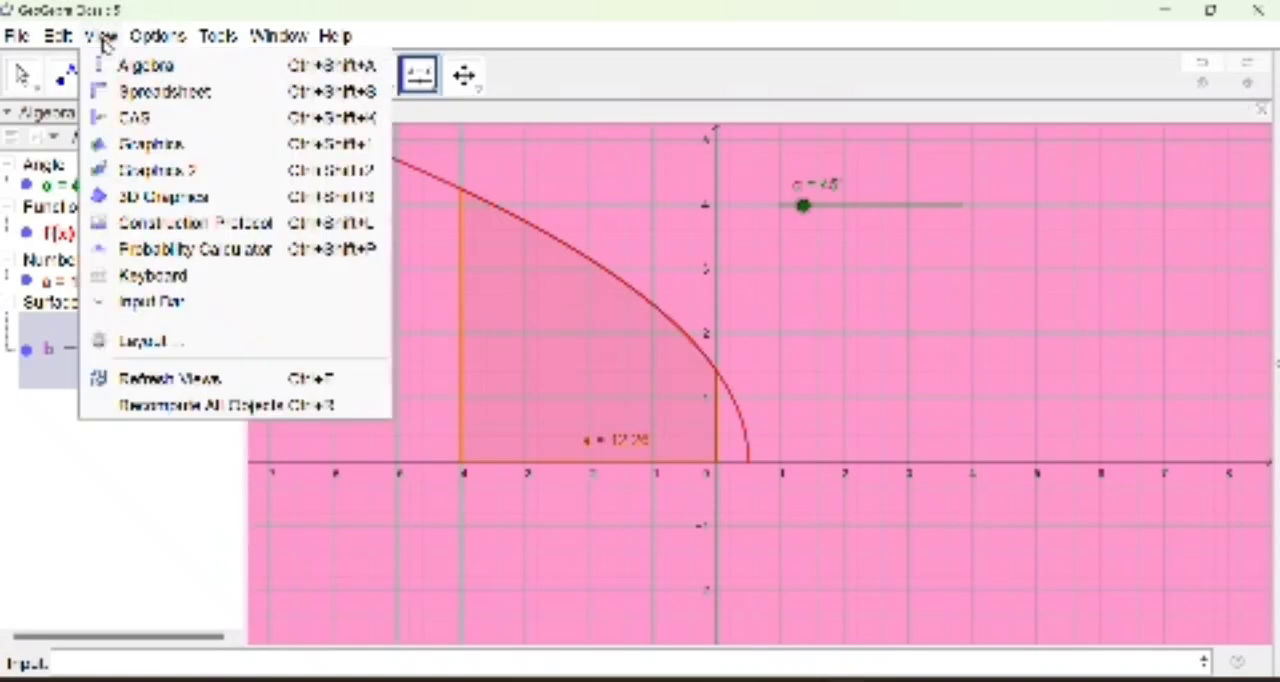
left_click(163, 198)
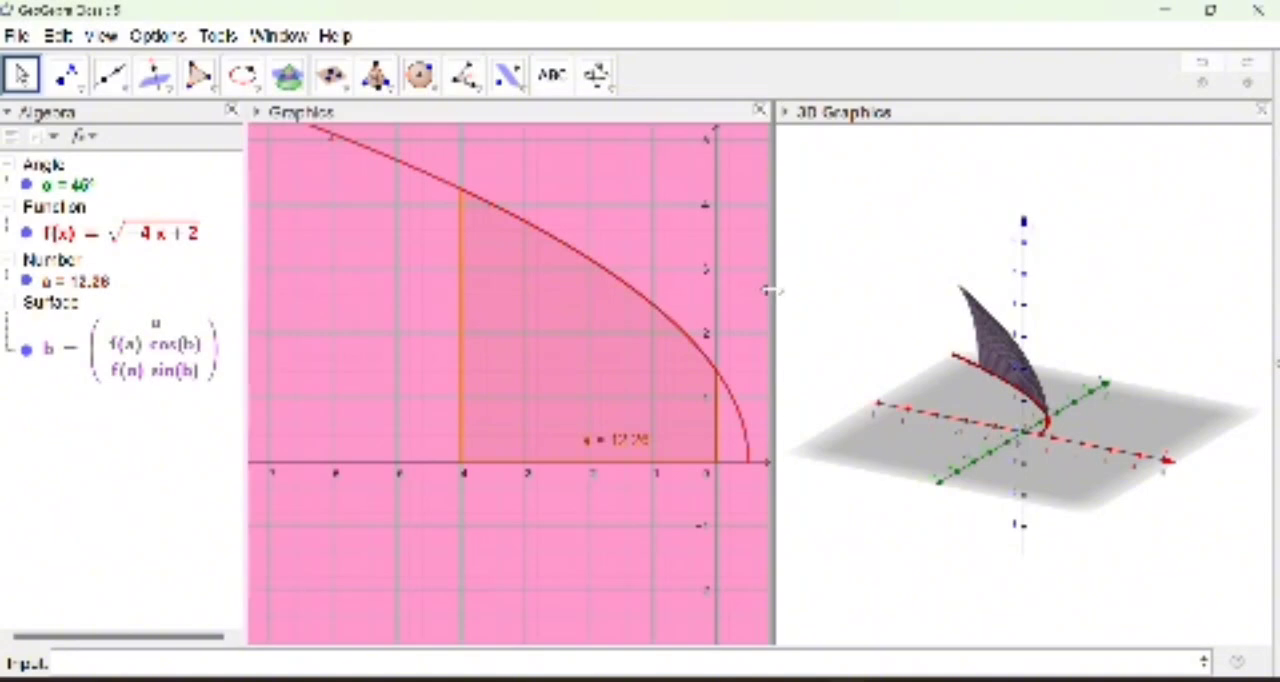
left_click_drag(806, 281, 846, 277)
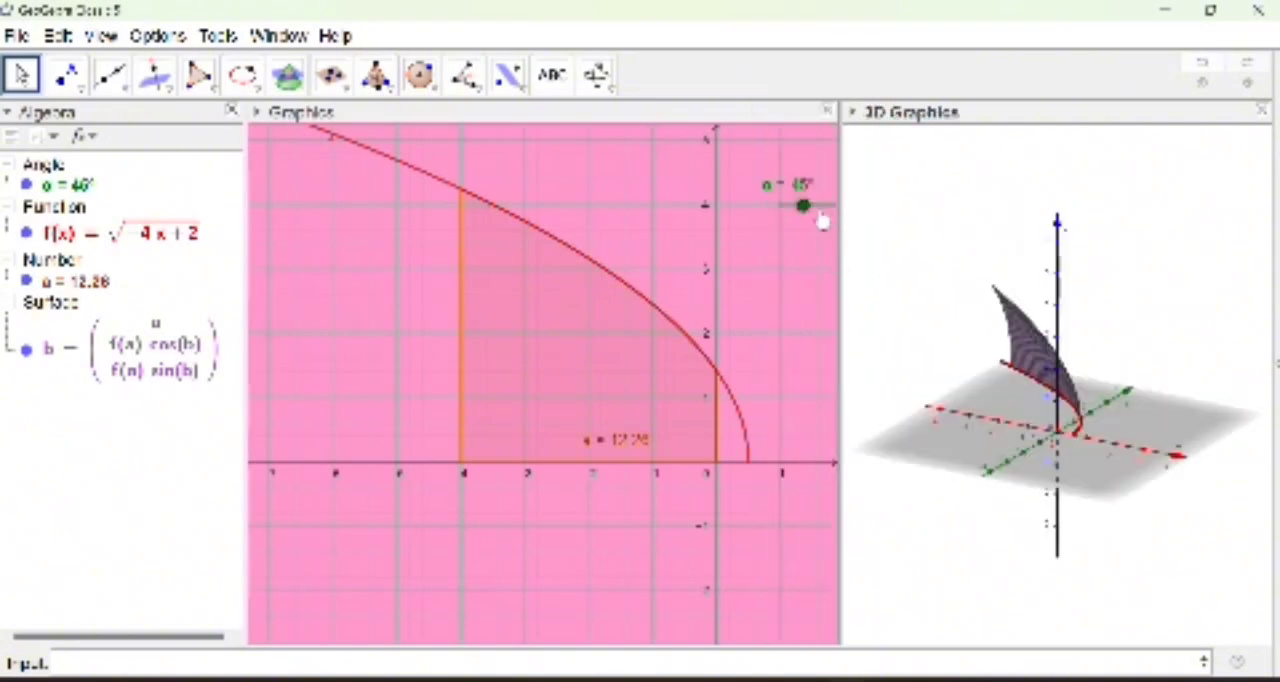
Step: Place the angle slider below the x-axis at about y = -1 and turn on its animation
left_click_drag(822, 207, 371, 527)
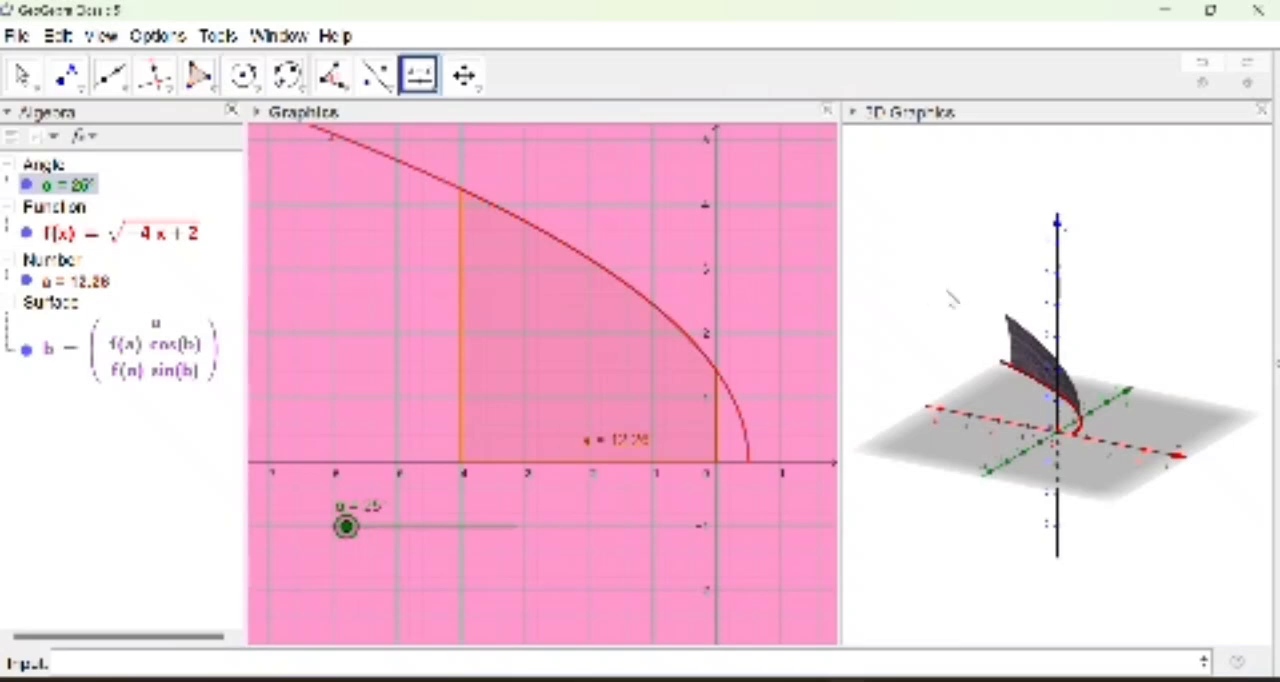
left_click_drag(840, 388, 814, 392)
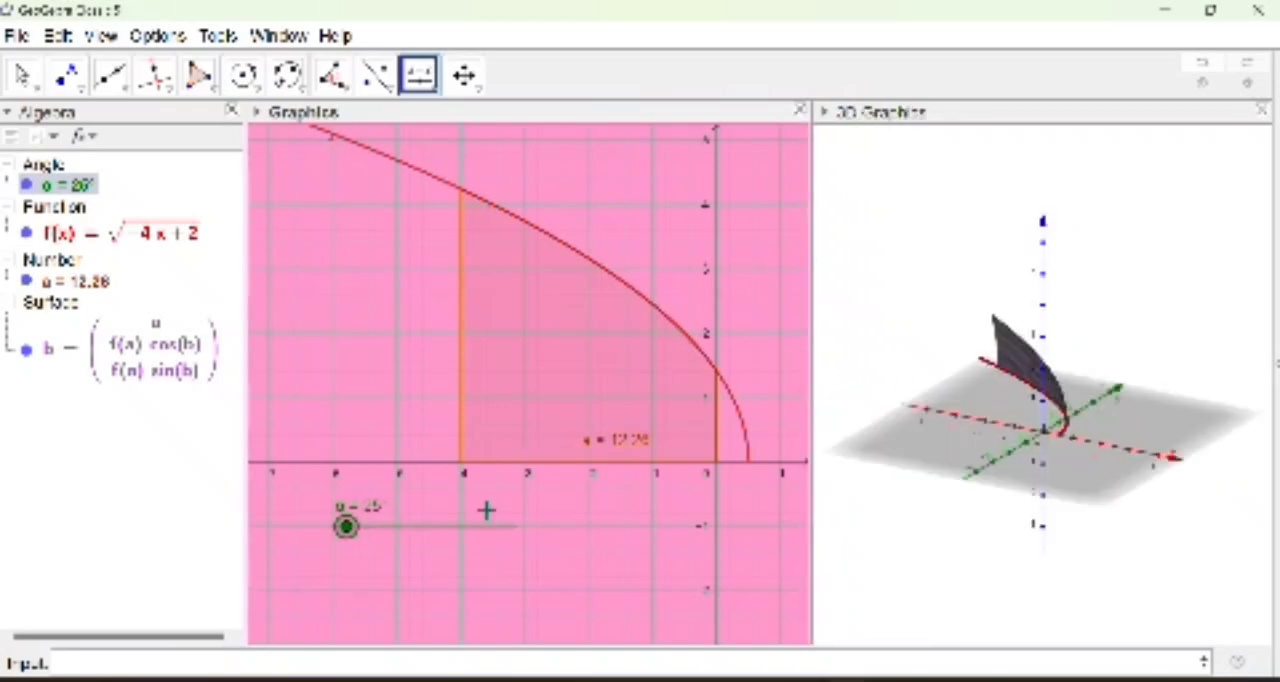
right_click(430, 530)
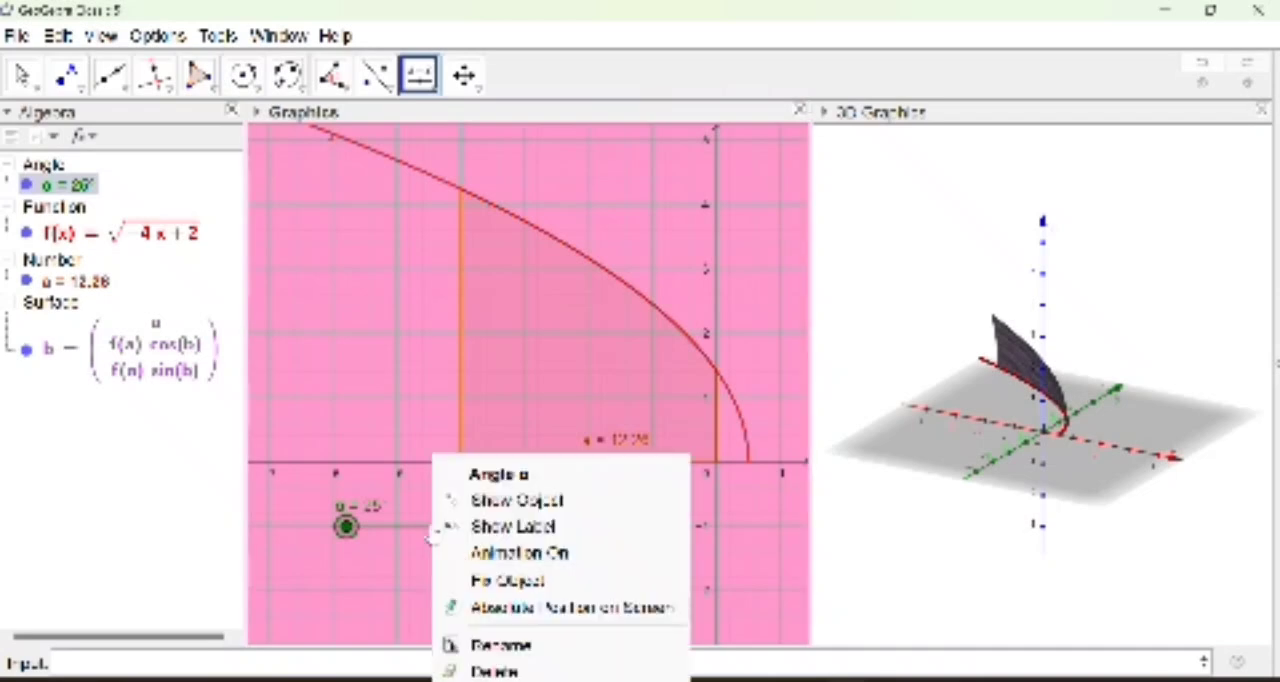
left_click(538, 553)
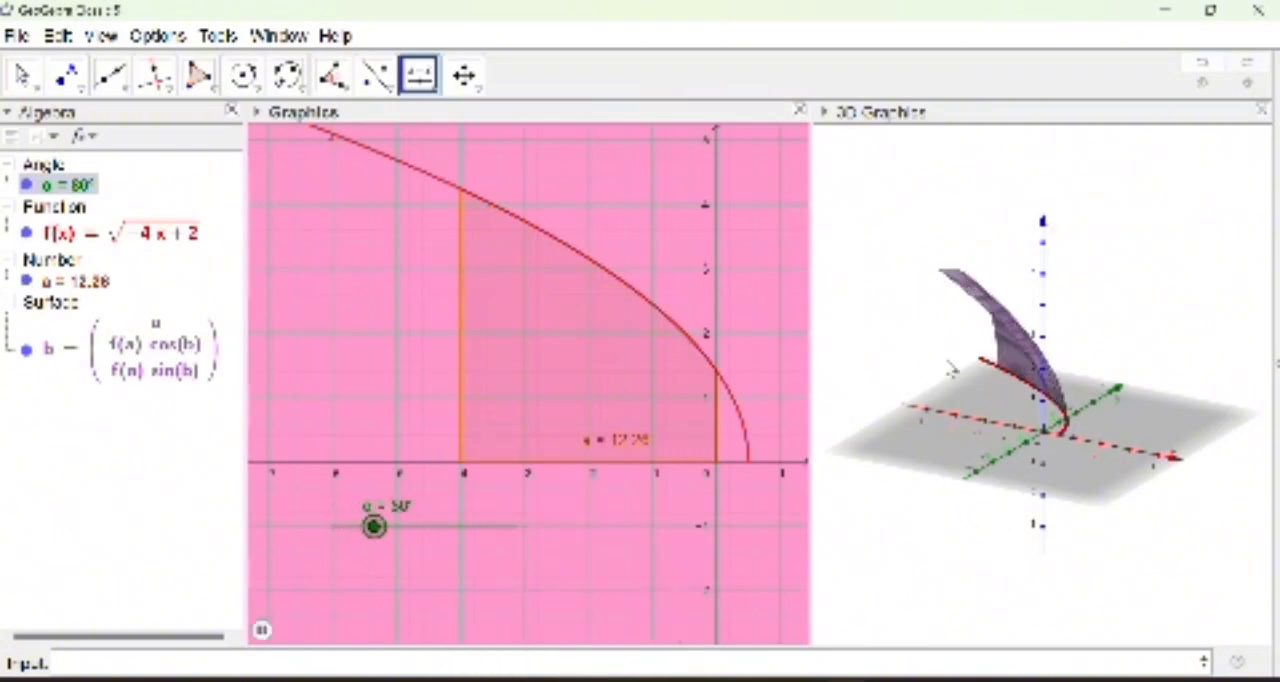
left_click(1066, 484)
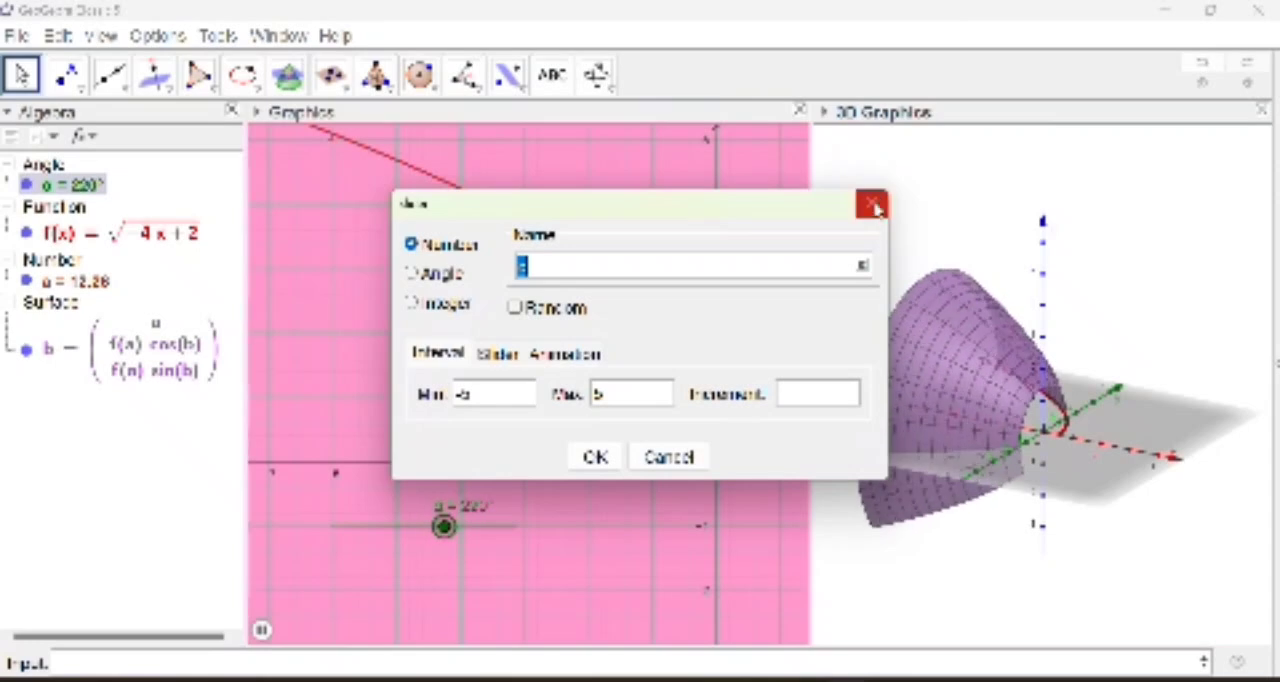
left_click(873, 207)
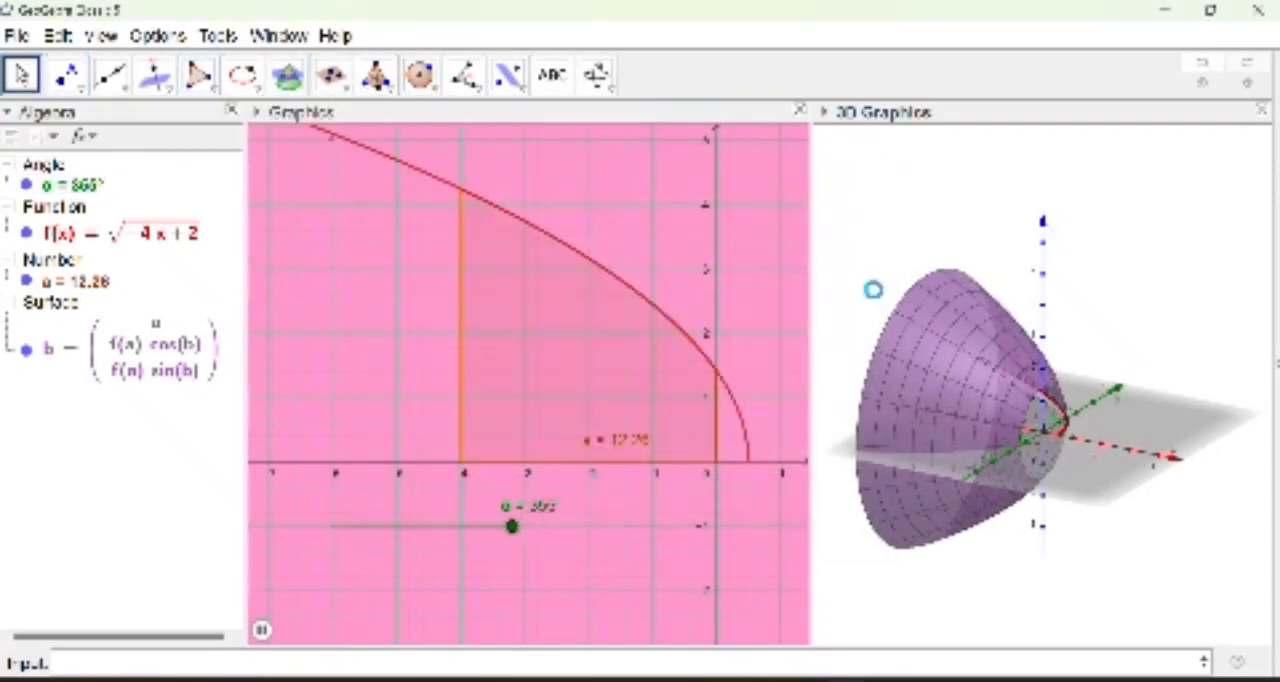
Step: Set the 3D view rotating around the surface and pause the angle slider's animation
left_click_drag(1086, 548, 938, 466)
left_click_drag(1041, 510, 704, 536)
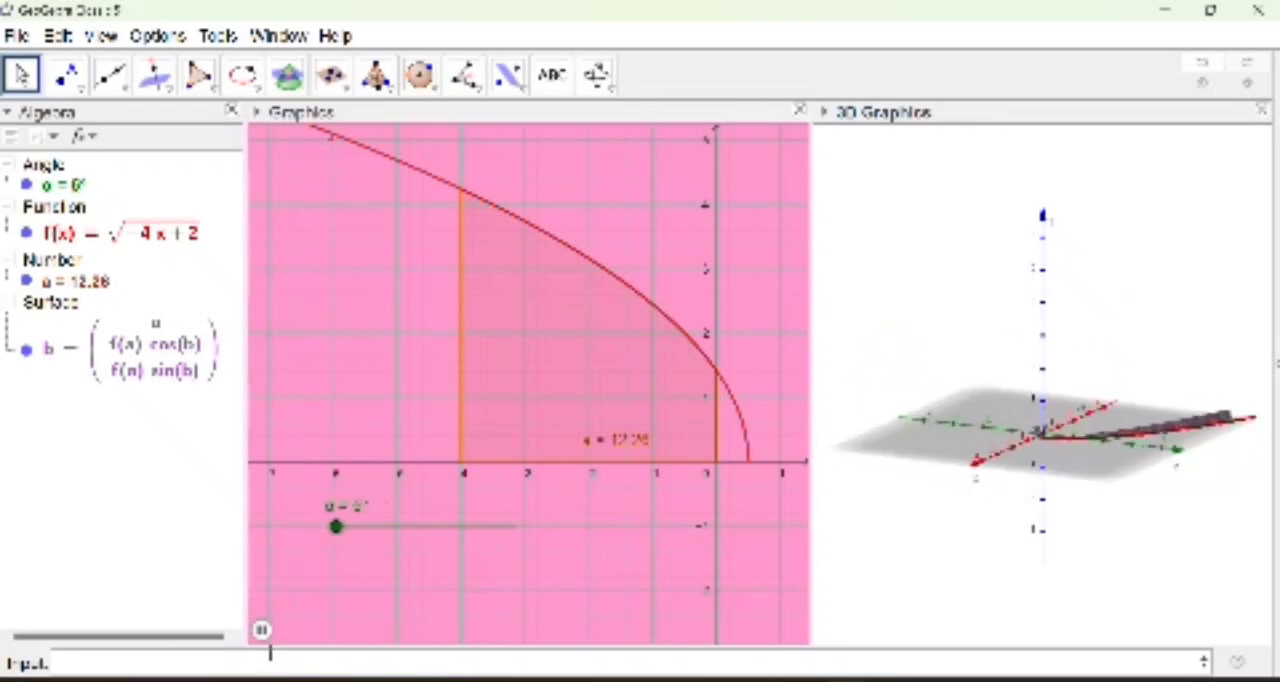
left_click(261, 630)
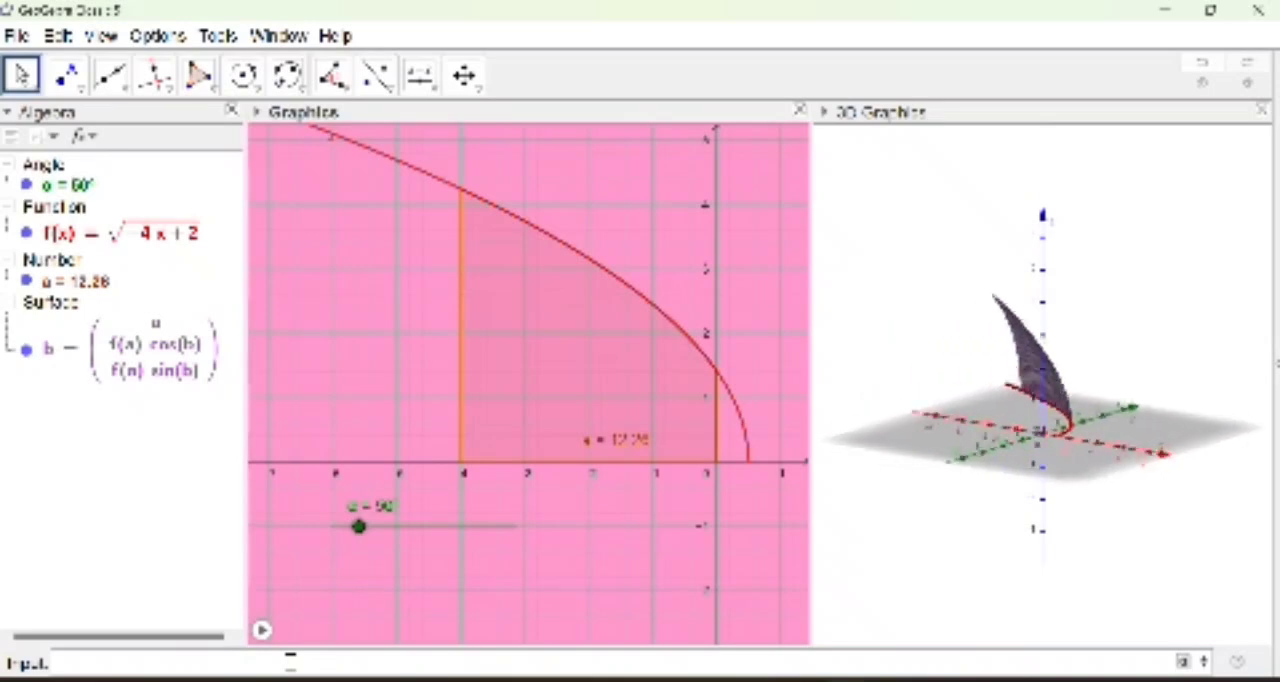
Step: Start defining a number named Volume as π multiplied by an Integral
type("Volu")
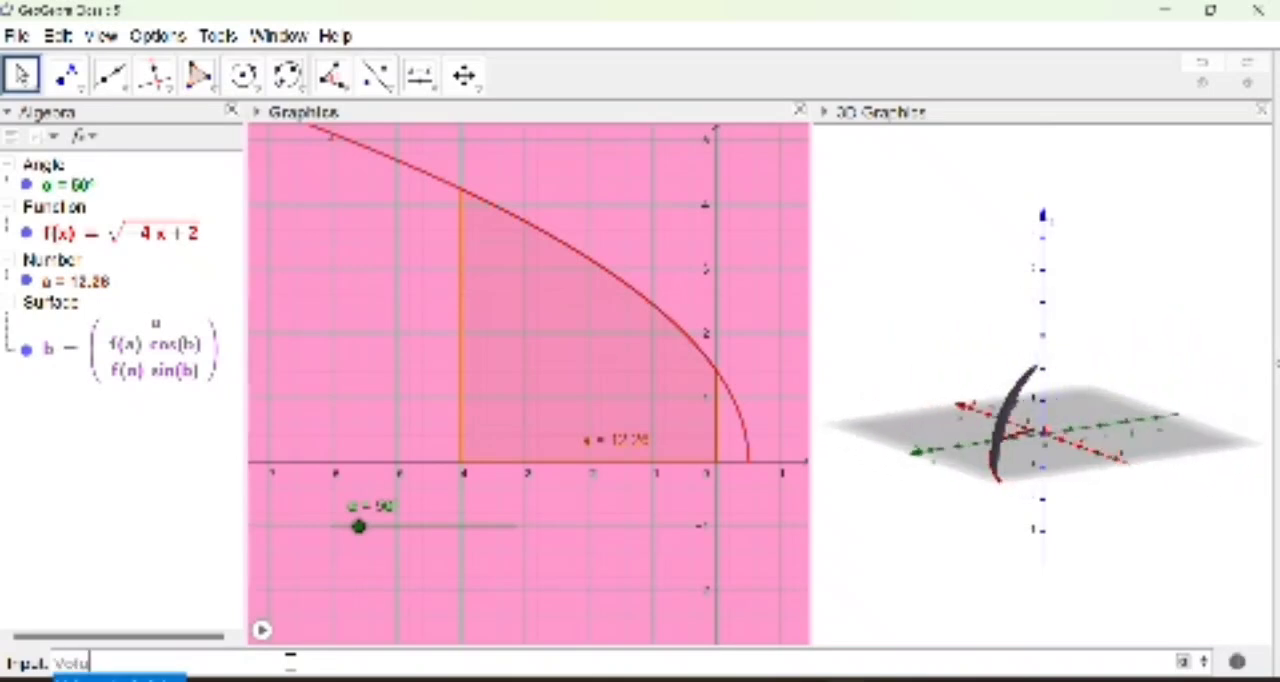
type("me=")
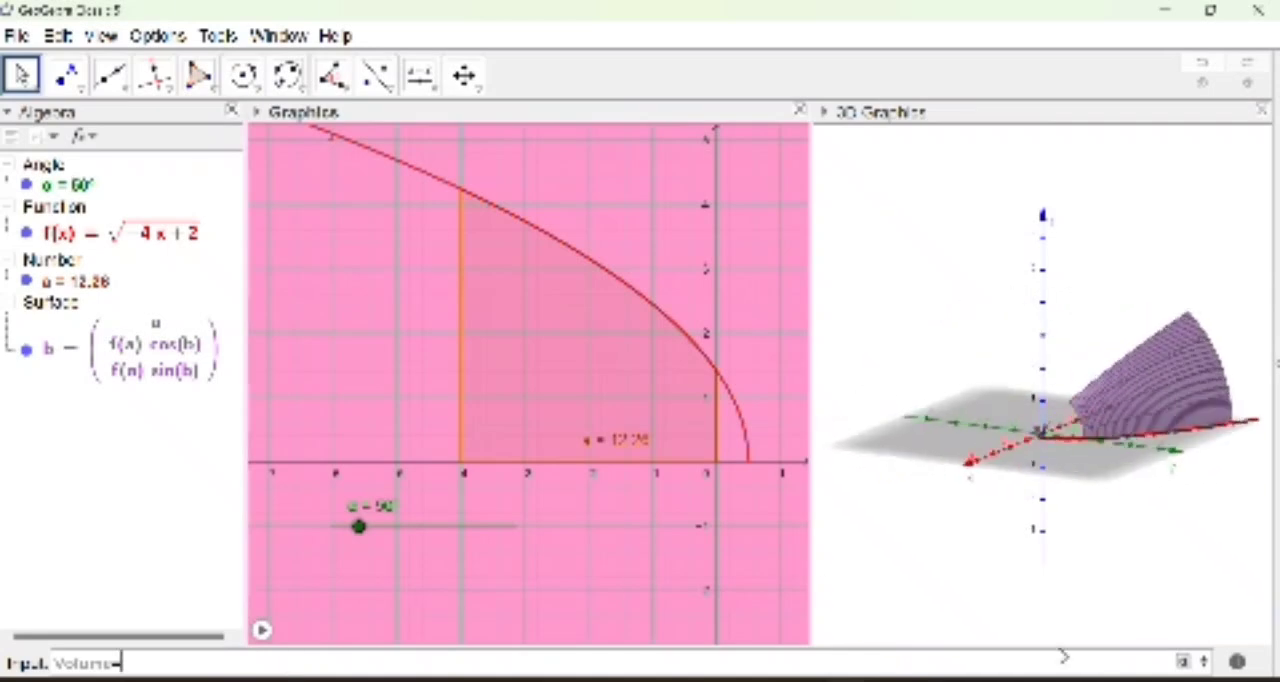
left_click(1182, 661)
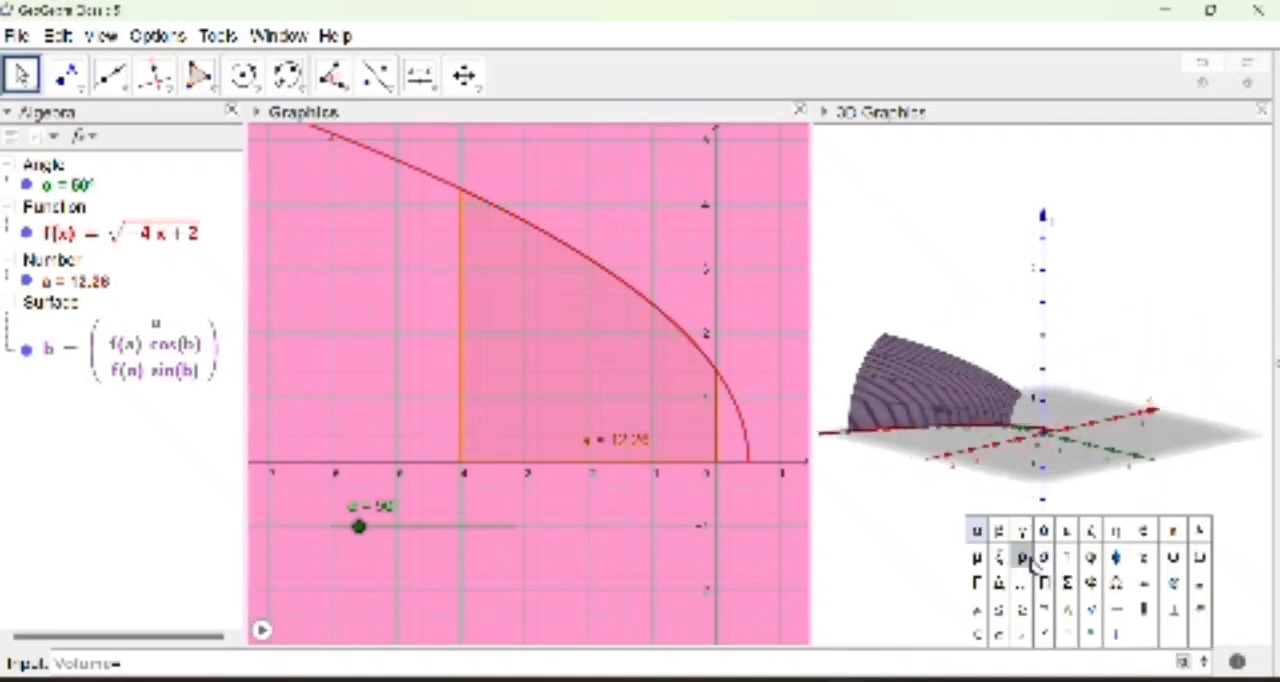
left_click(1145, 634)
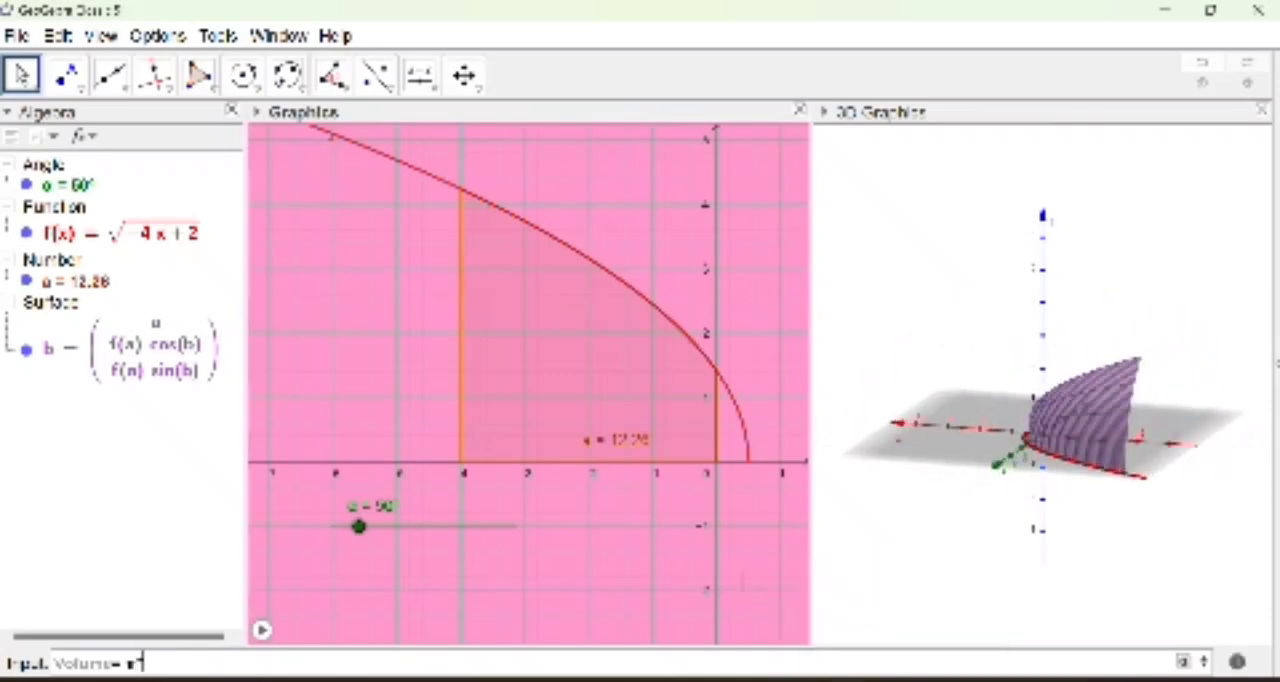
type("*Integra")
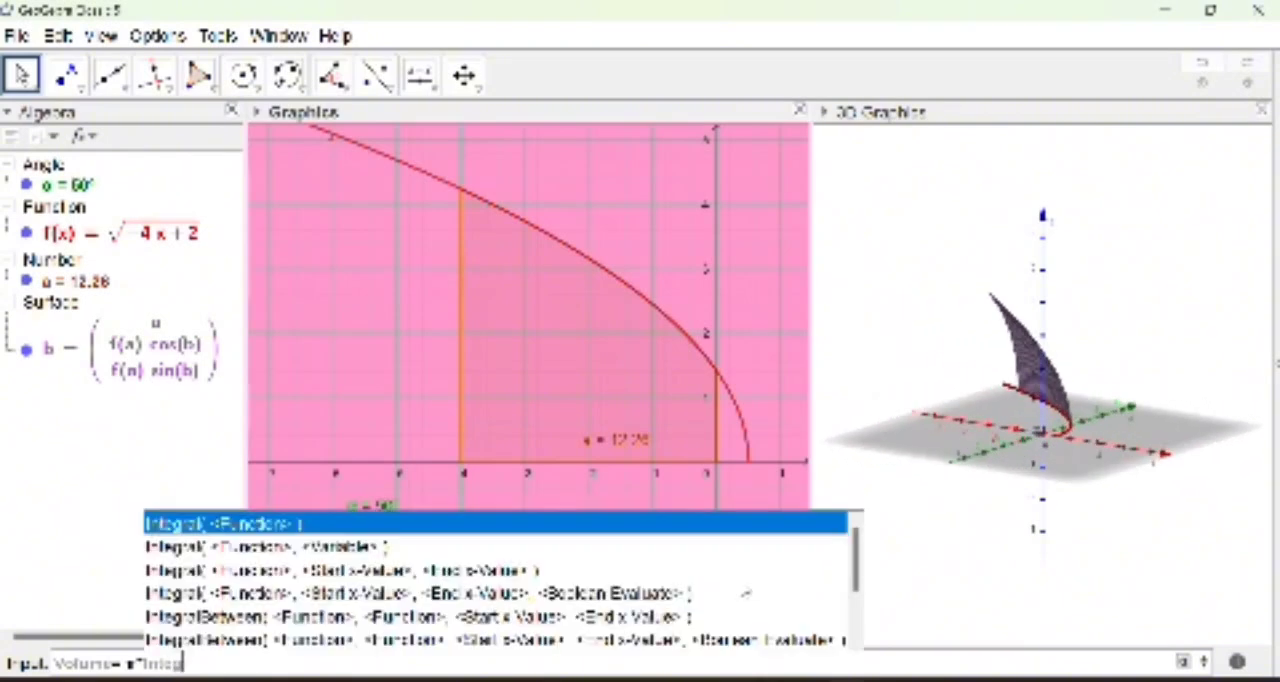
type("l")
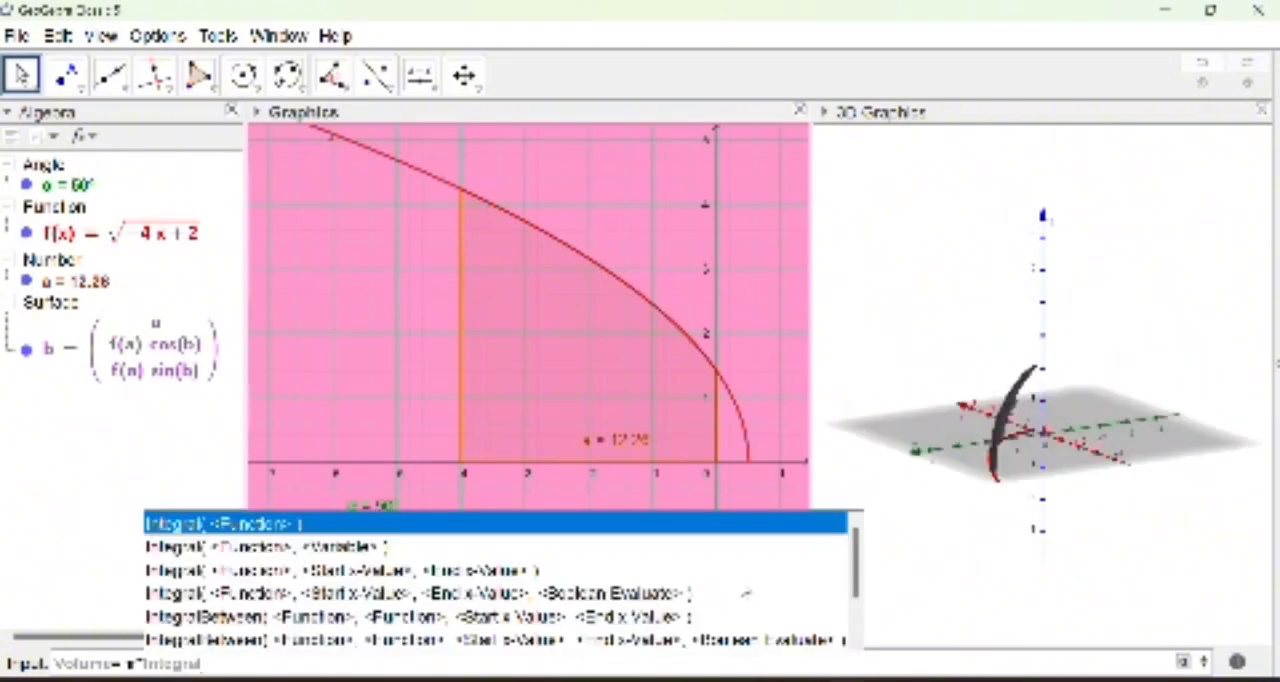
key("BackSpace")
type("(")
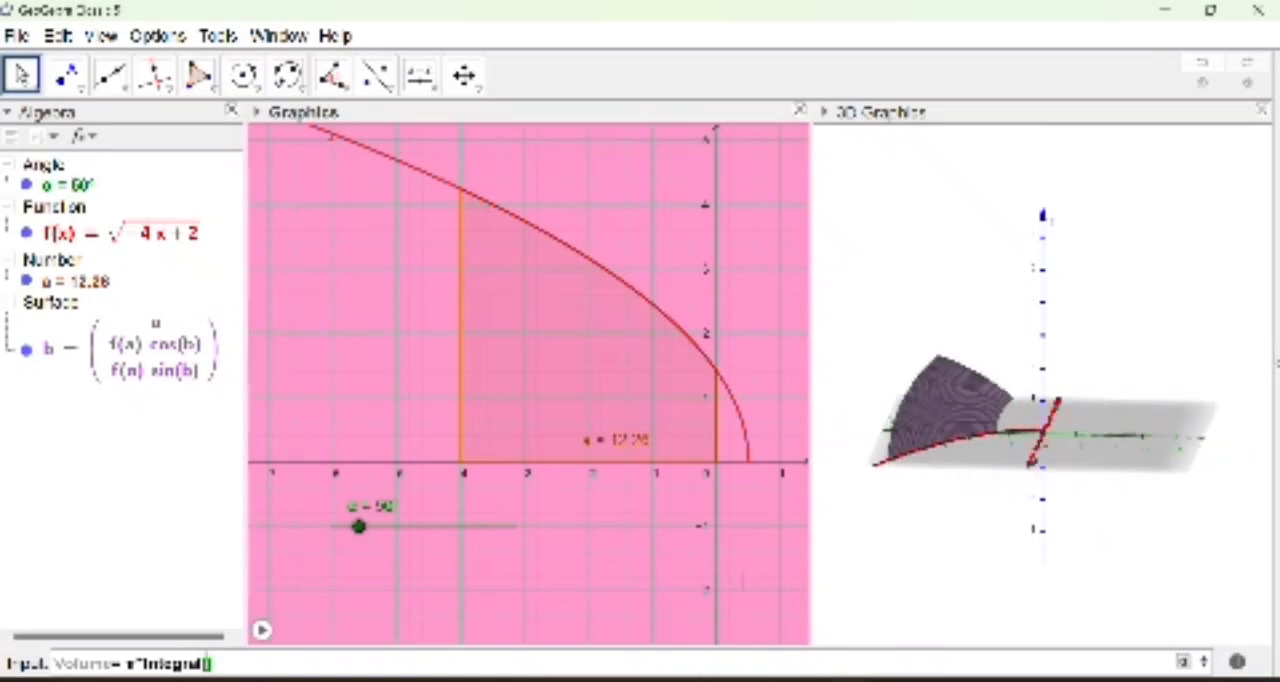
type("f(x")
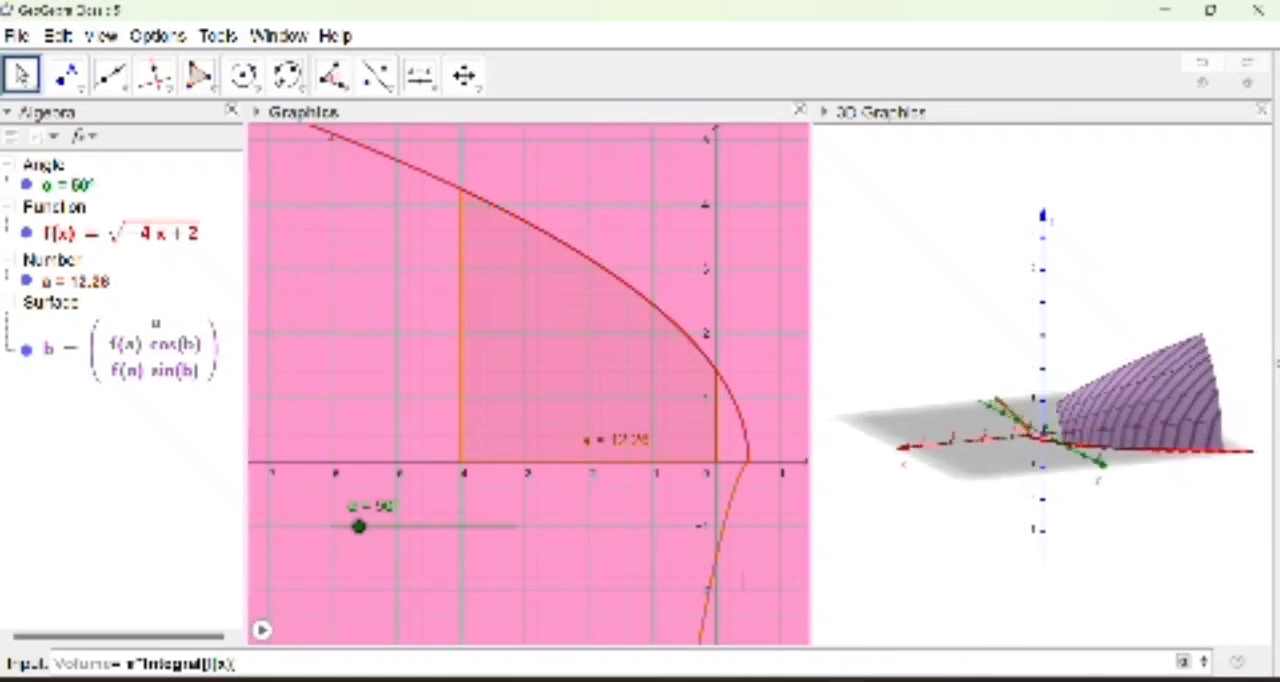
Step: Complete the Volume integral with the integrand f(x)^2 and limits -4 and 0, and create the number
type("^2,")
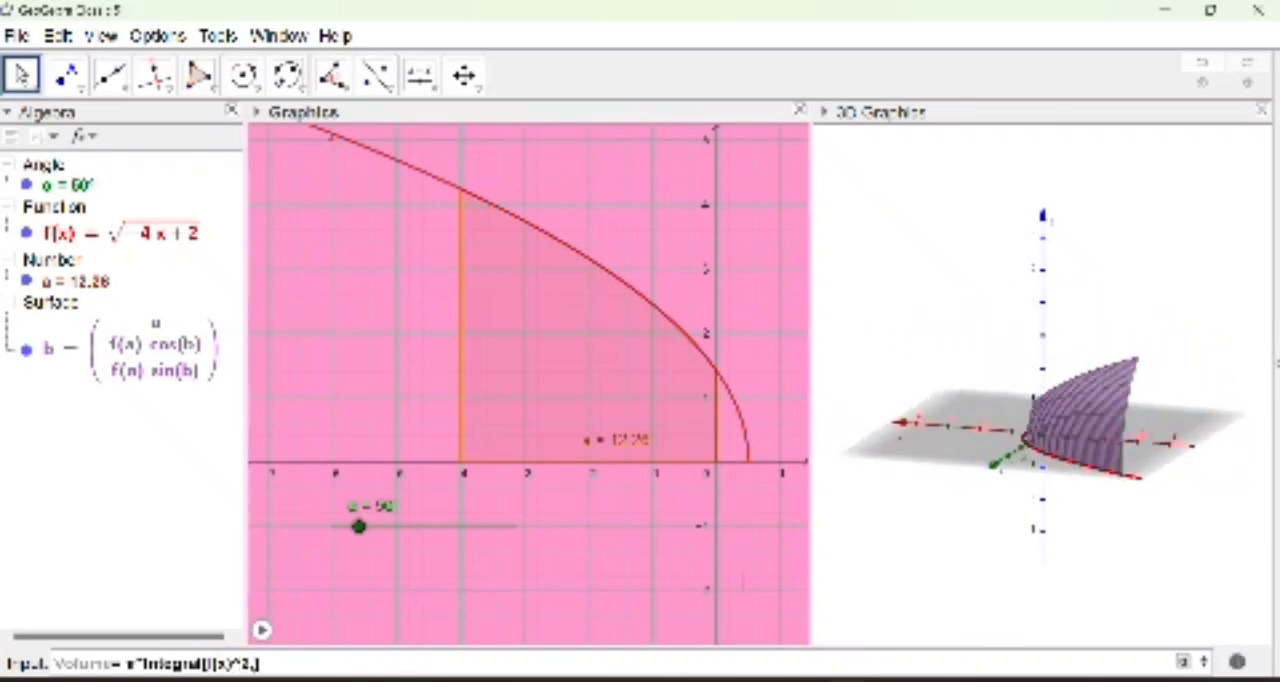
type("-4")
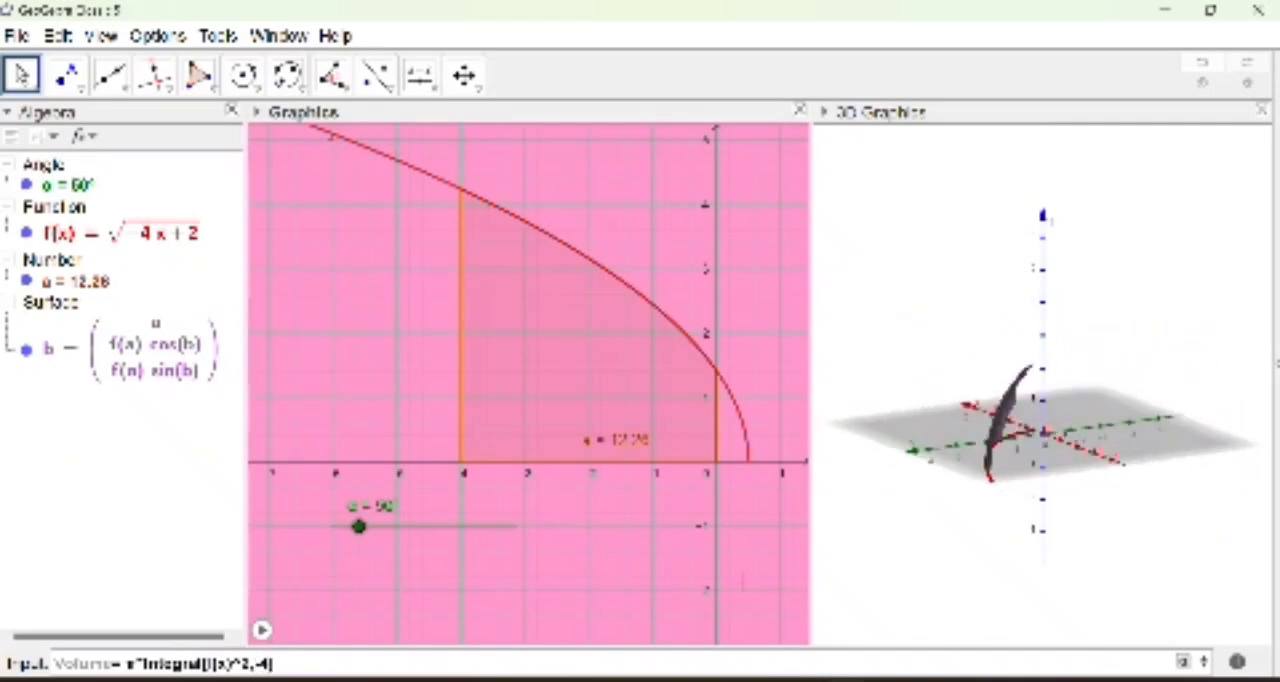
type(",0")
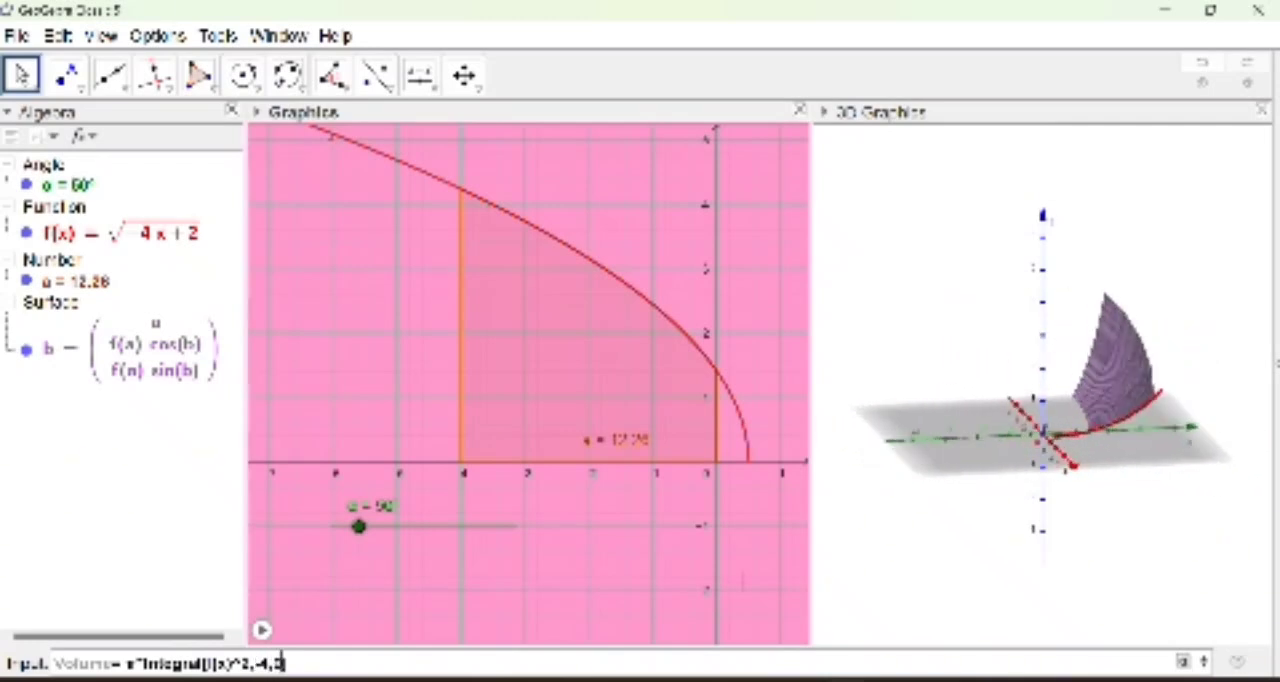
key("Return")
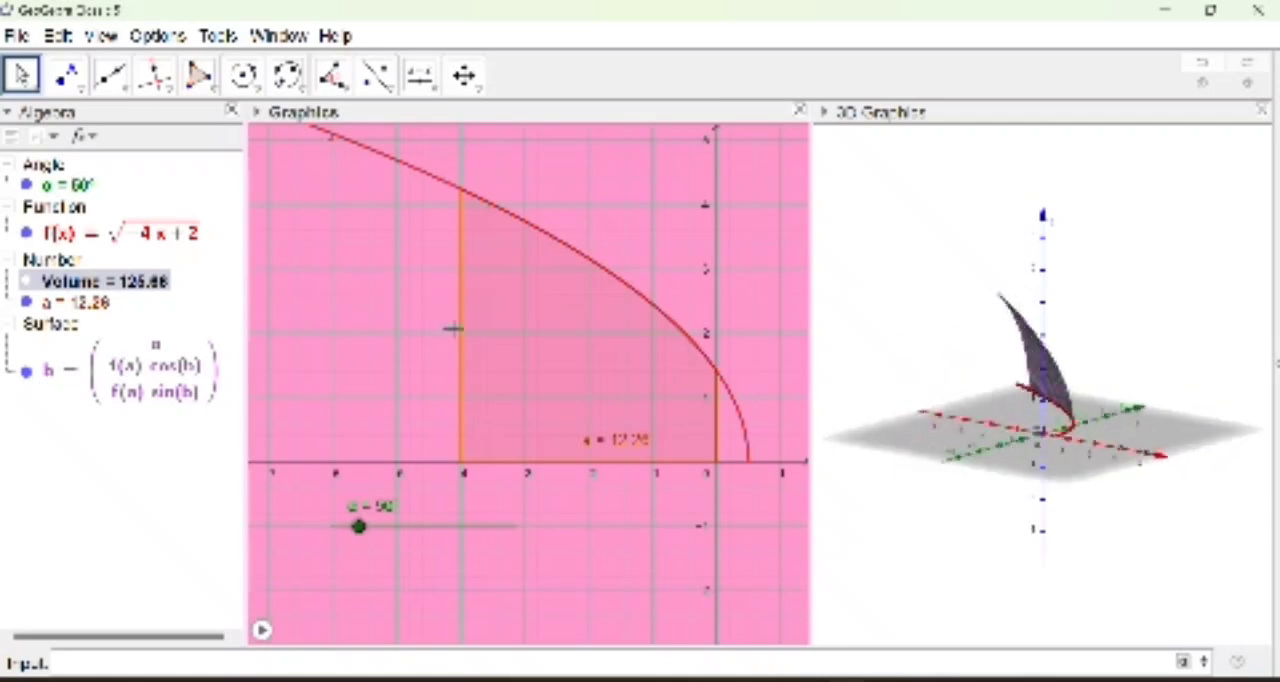
Step: Add a text in the 2D graph left of the shaded region near (-7, 2), using LaTeX formula and starting with "Maka,"
left_click(421, 77)
left_click(465, 170)
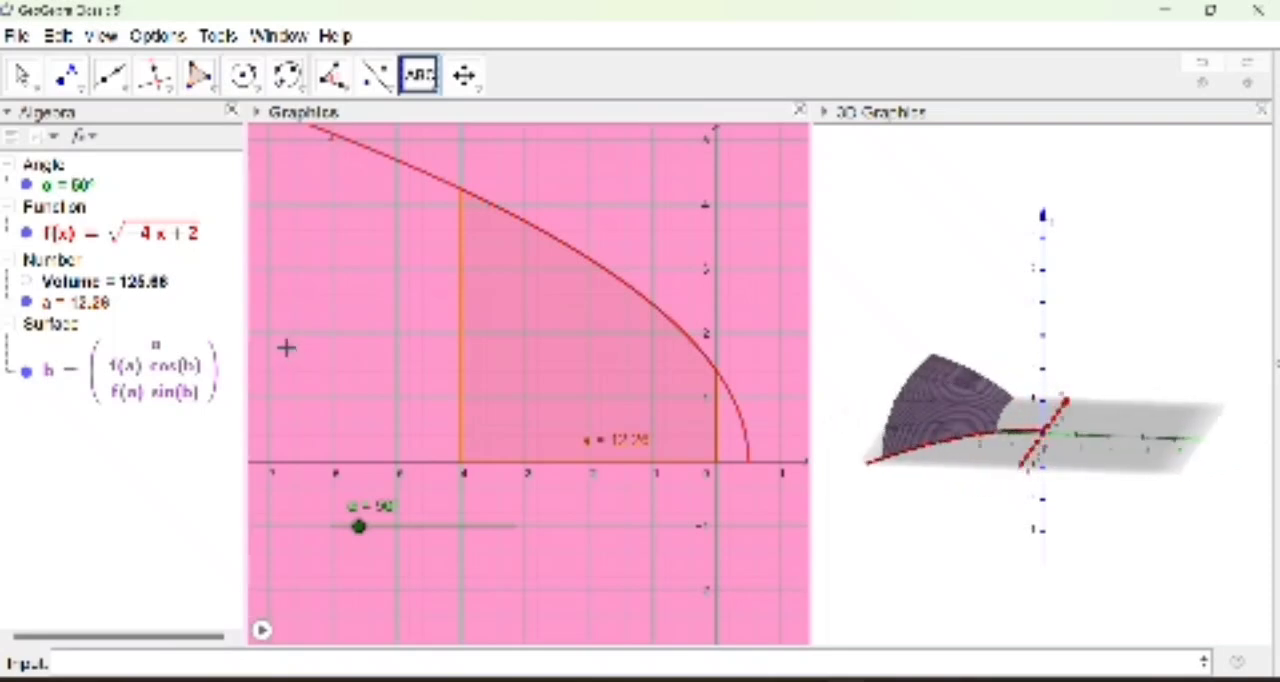
left_click(276, 338)
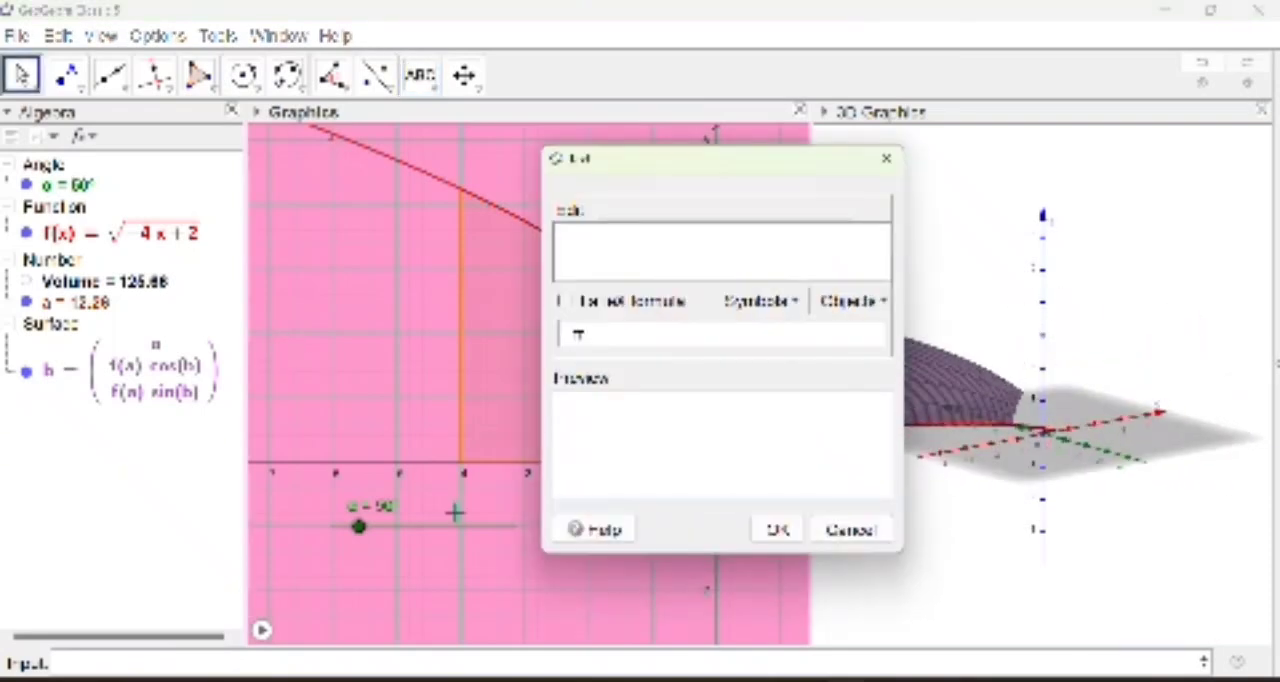
type("Volu")
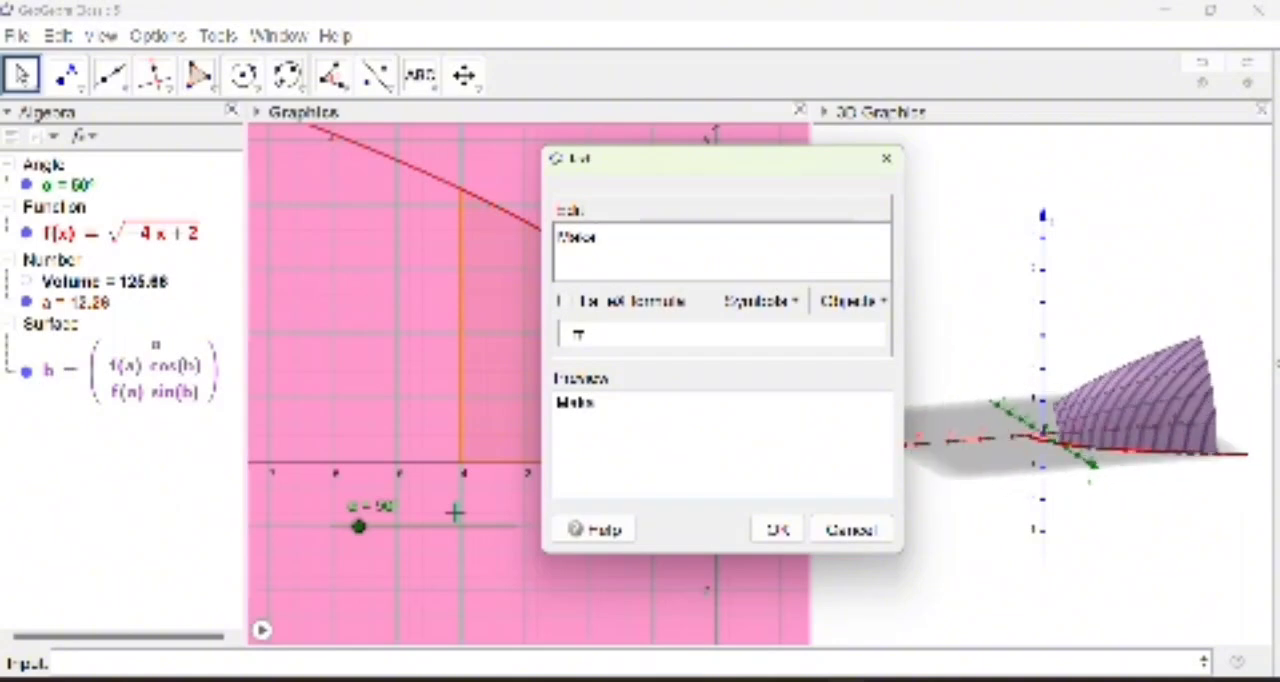
type("Volume")
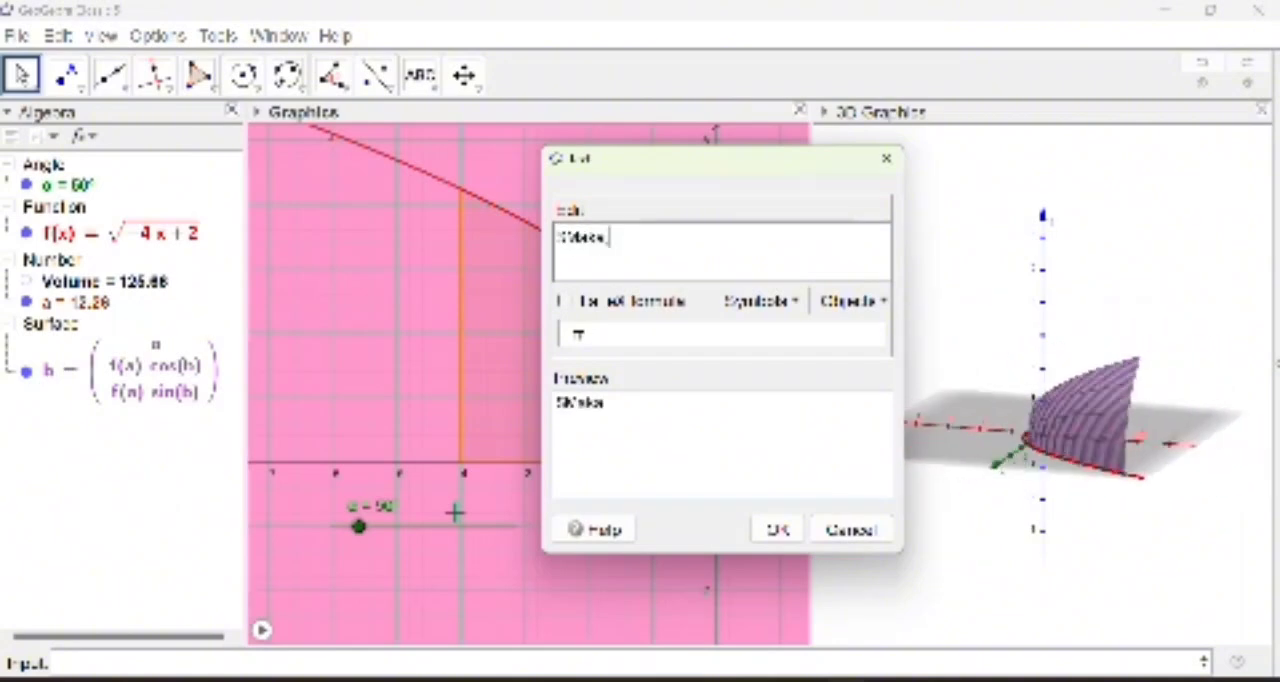
type(":\\")
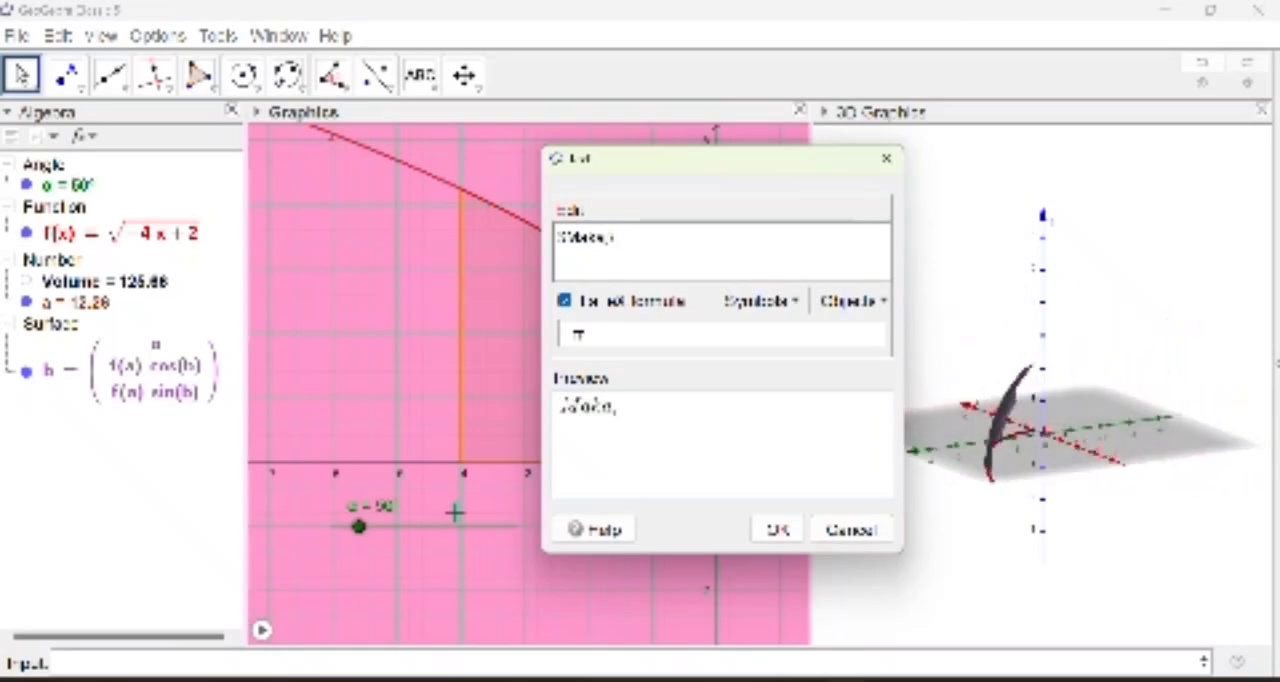
type(" bes")
type("ar volume b")
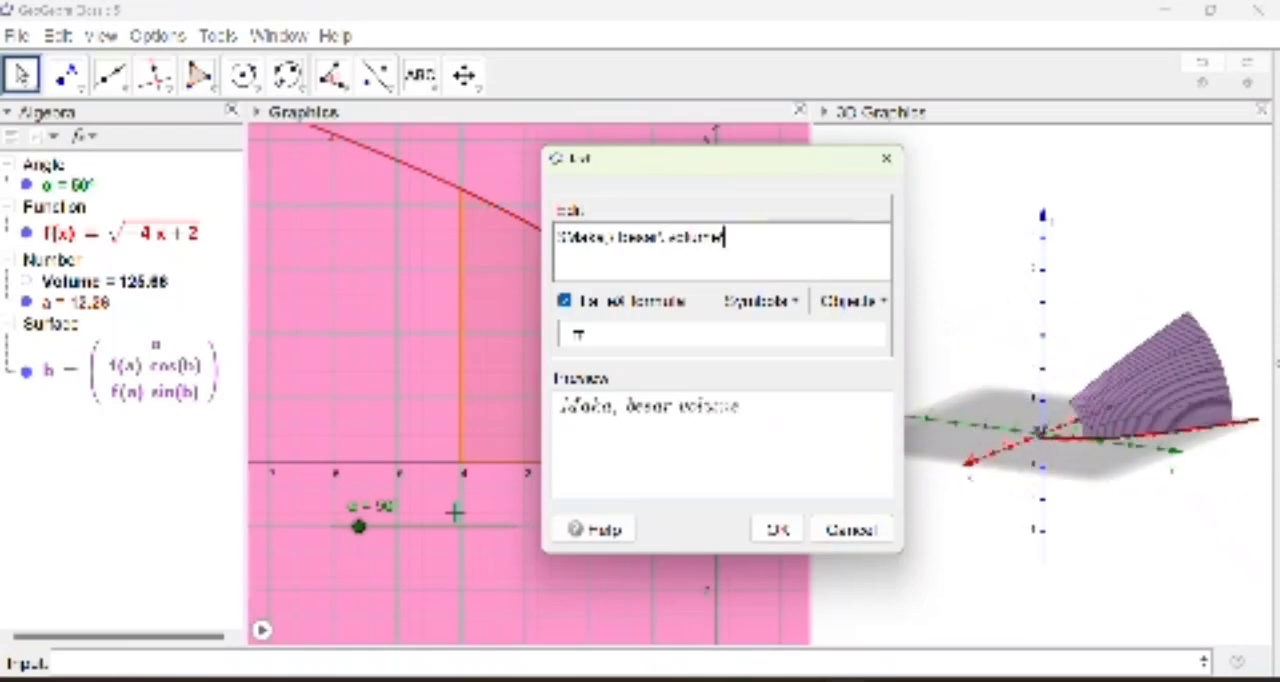
type("e")
type("nda putar")
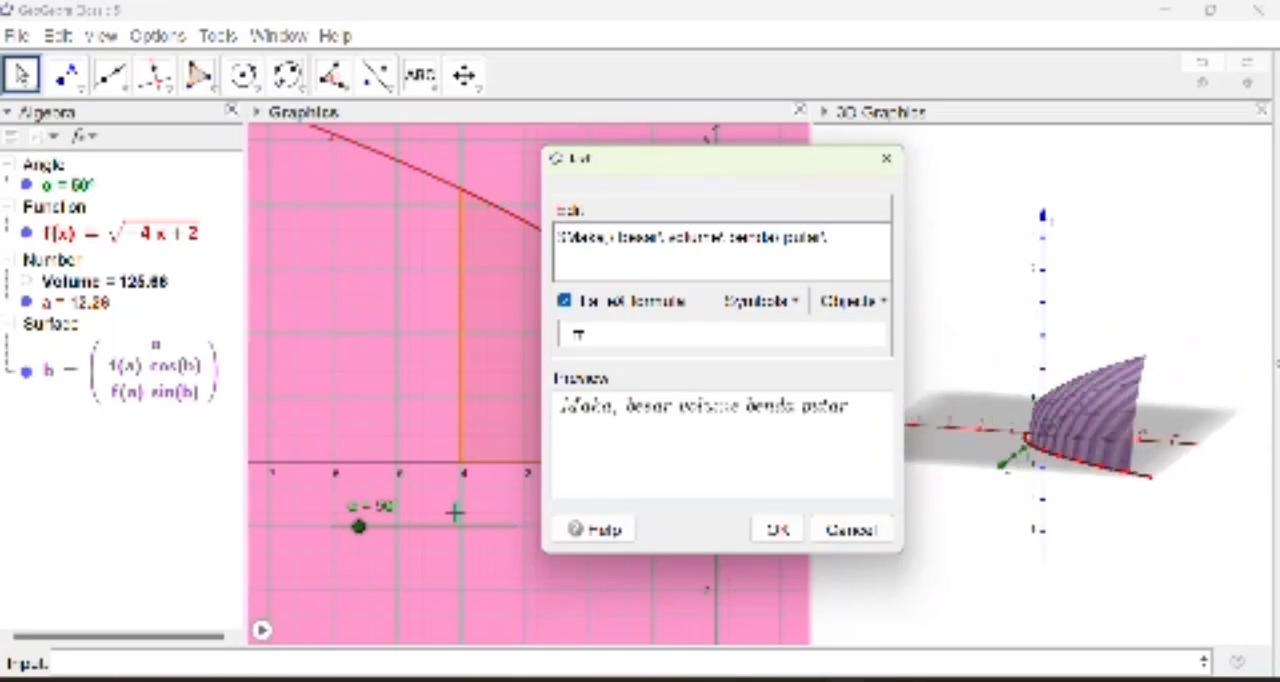
Step: Complete the text's first LaTeX line with "besar volume benda putar", keeping the spaces between words
type("\\")
key("BackSpace")
type("$")
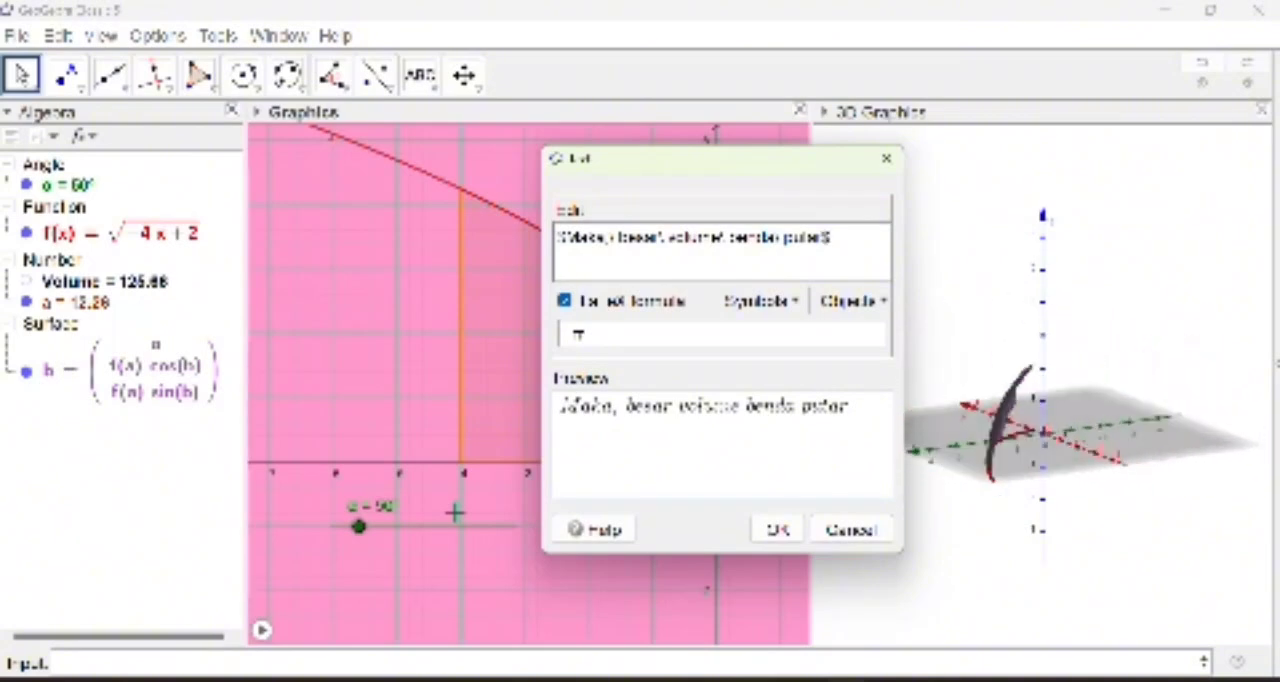
Step: Add a second LaTeX line "yang dibentuk oleh f(x)=" followed by the linked function object f
key("Return")
type("$yang di")
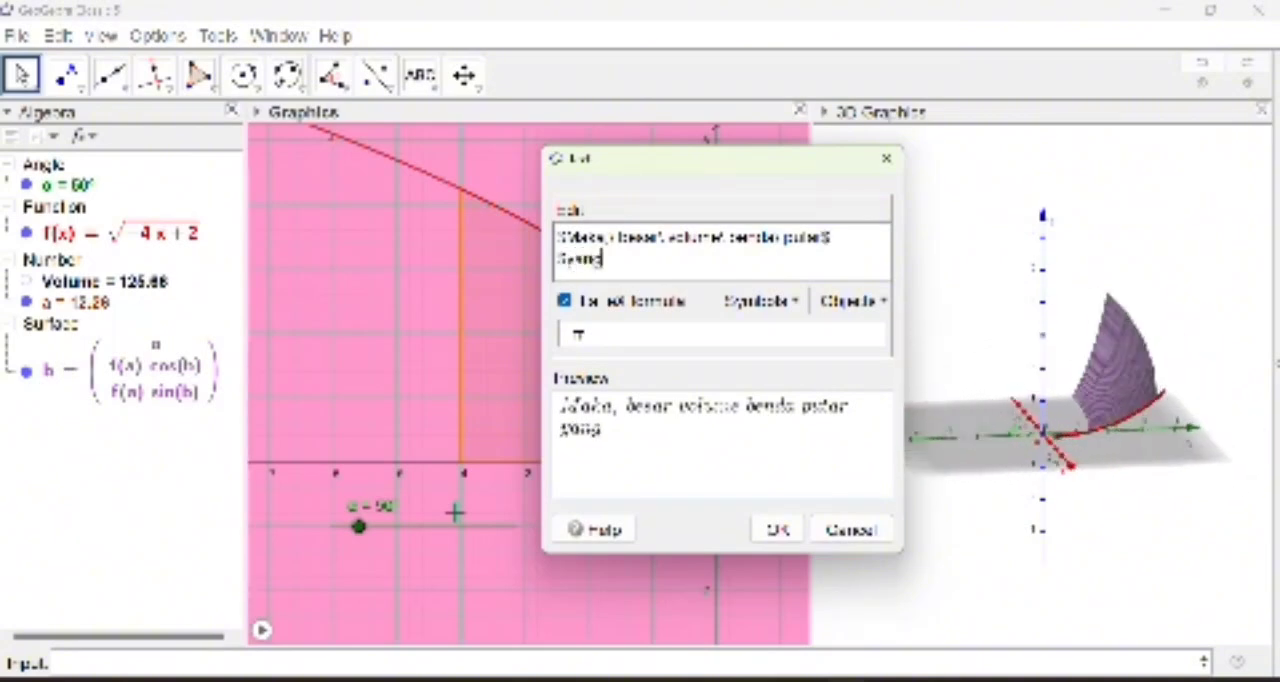
key("BackSpace")
key("BackSpace")
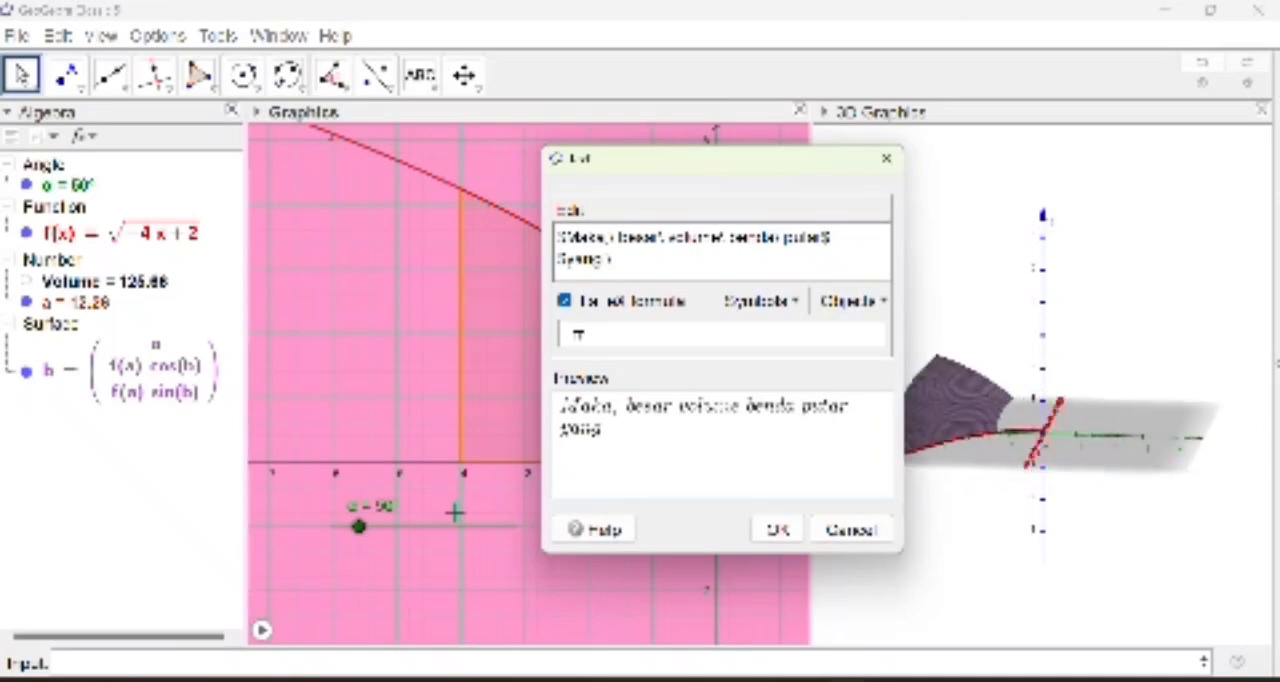
type("\\ dibentuk\\")
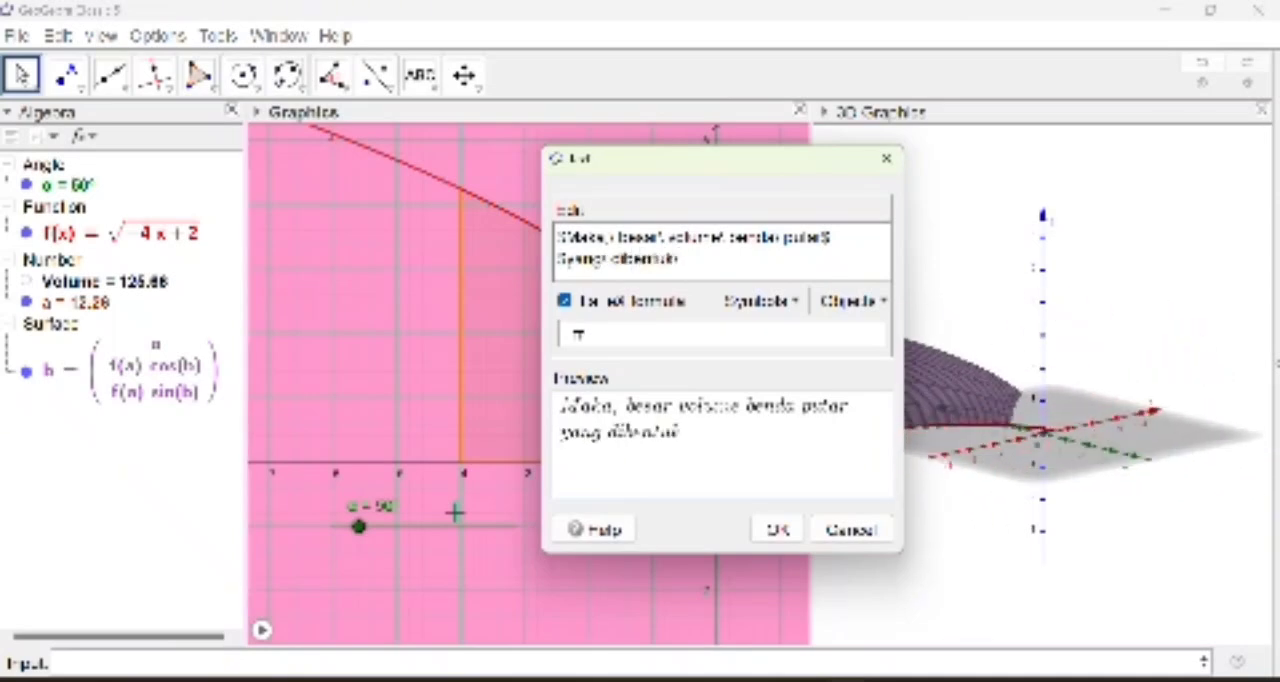
type(" oleh")
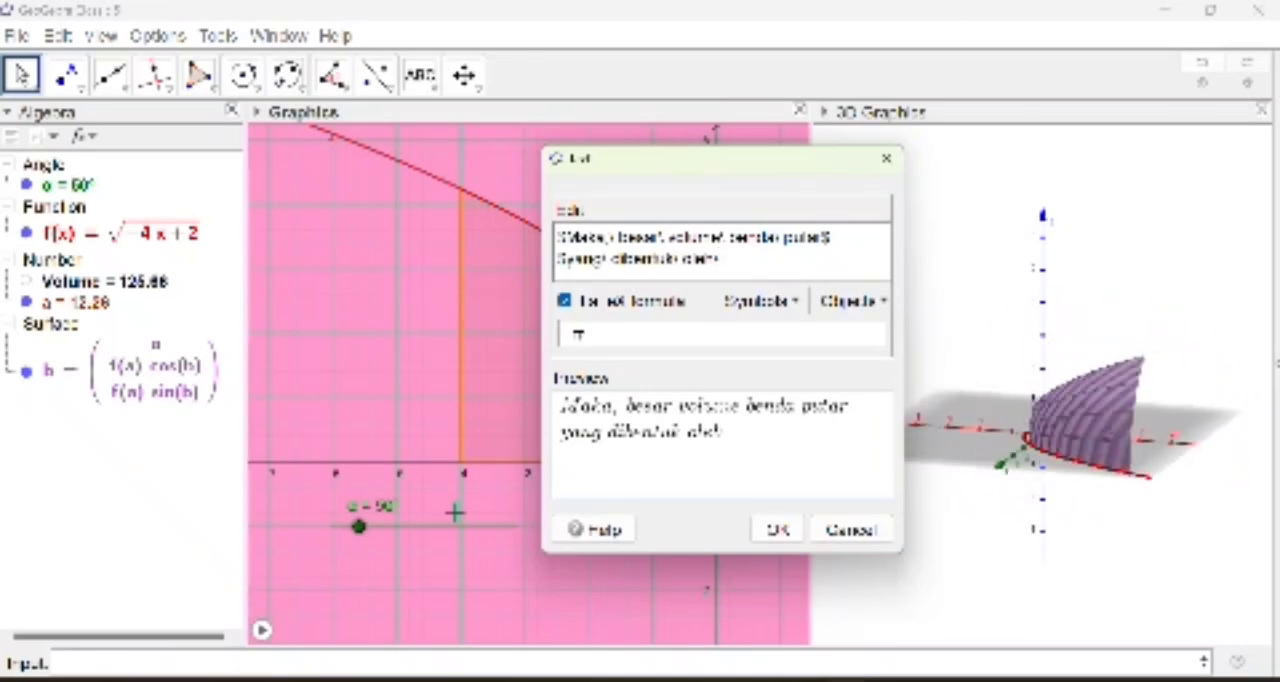
type("\\ f(x)=")
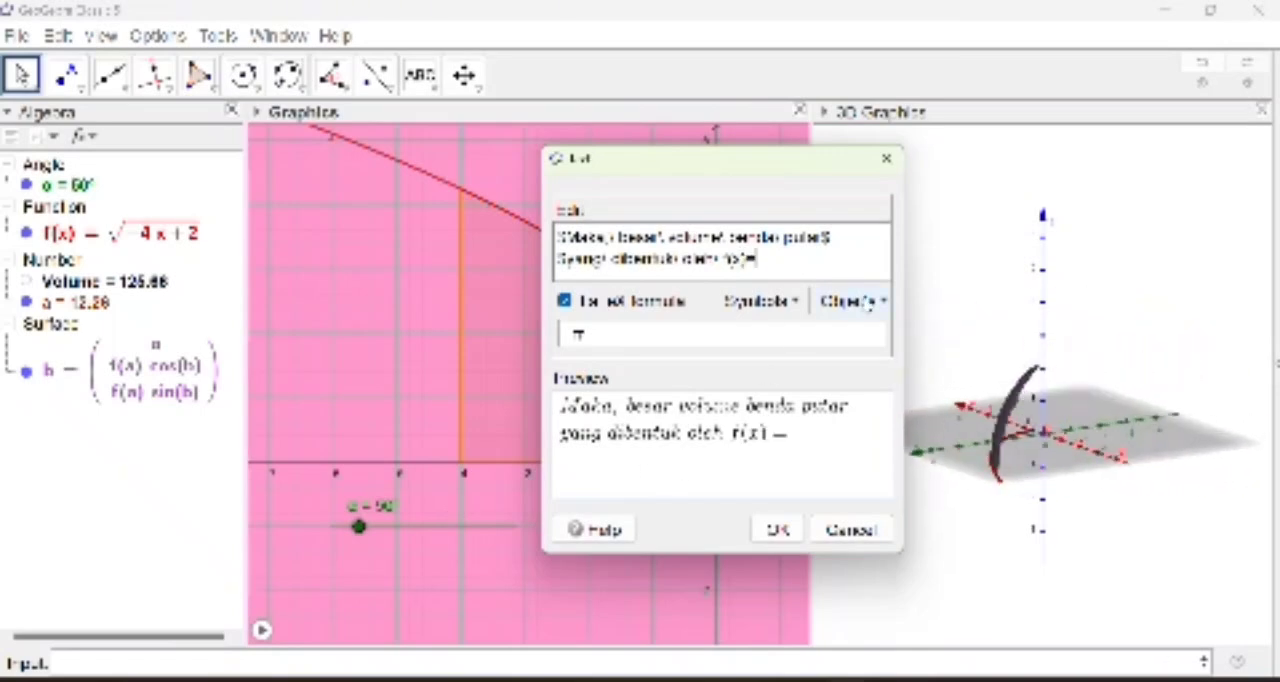
left_click(856, 302)
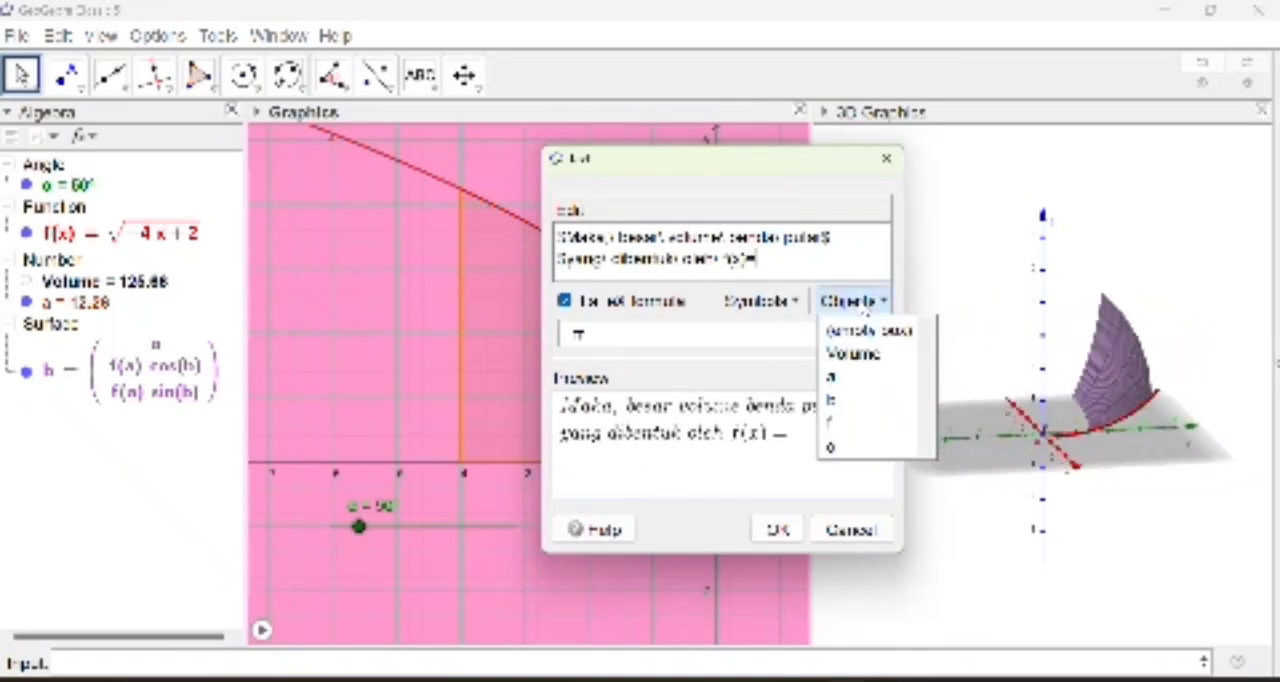
left_click(840, 424)
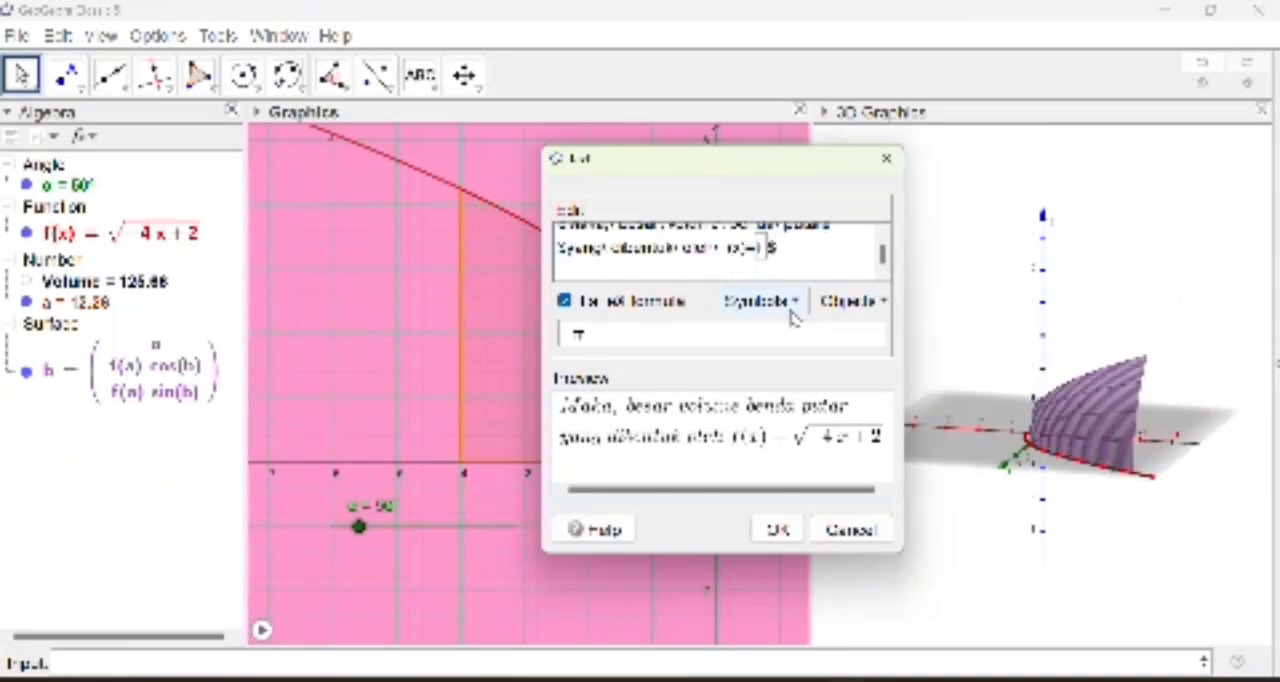
Step: Add a third LaTeX line reading "Menggunakan Metode Cakram adalah" to the text
type("Menggu")
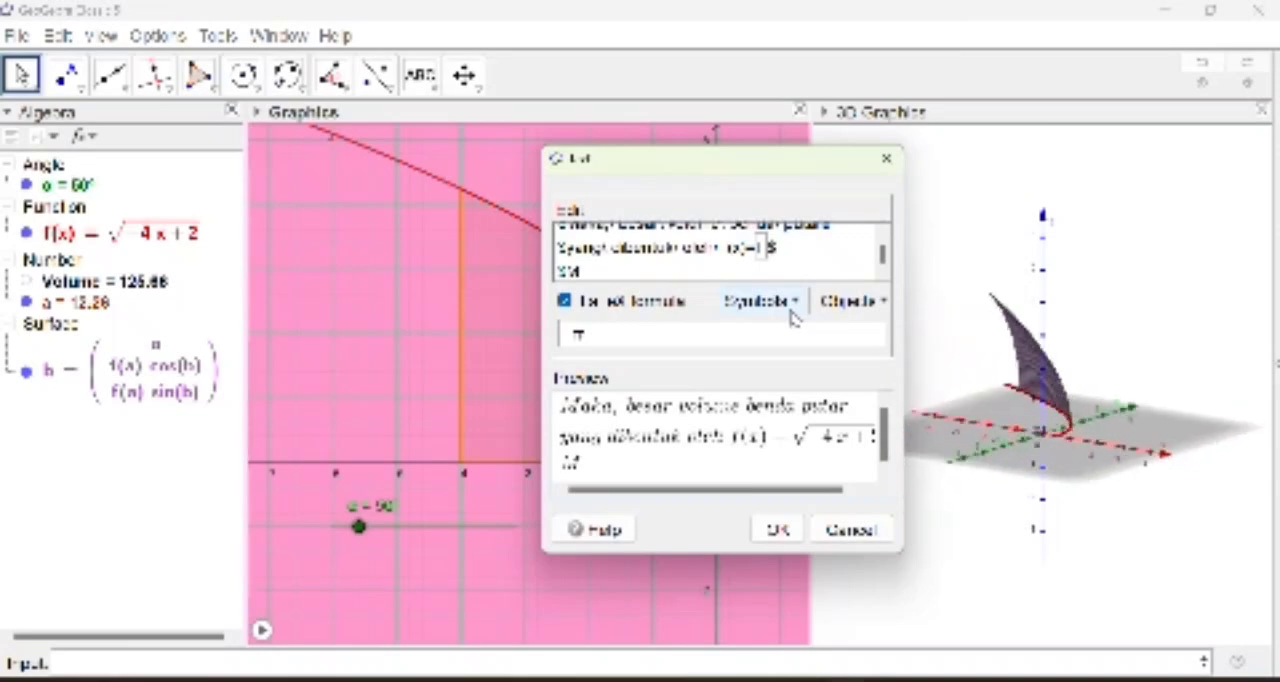
type("nakan")
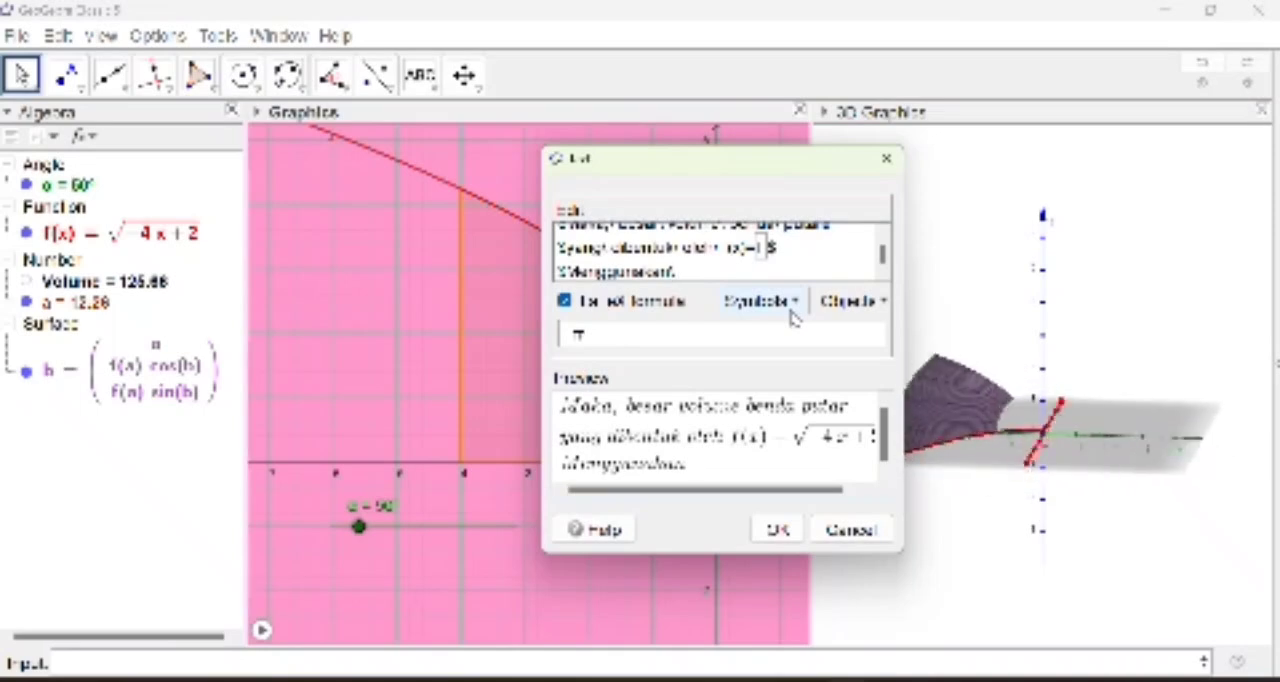
type("M")
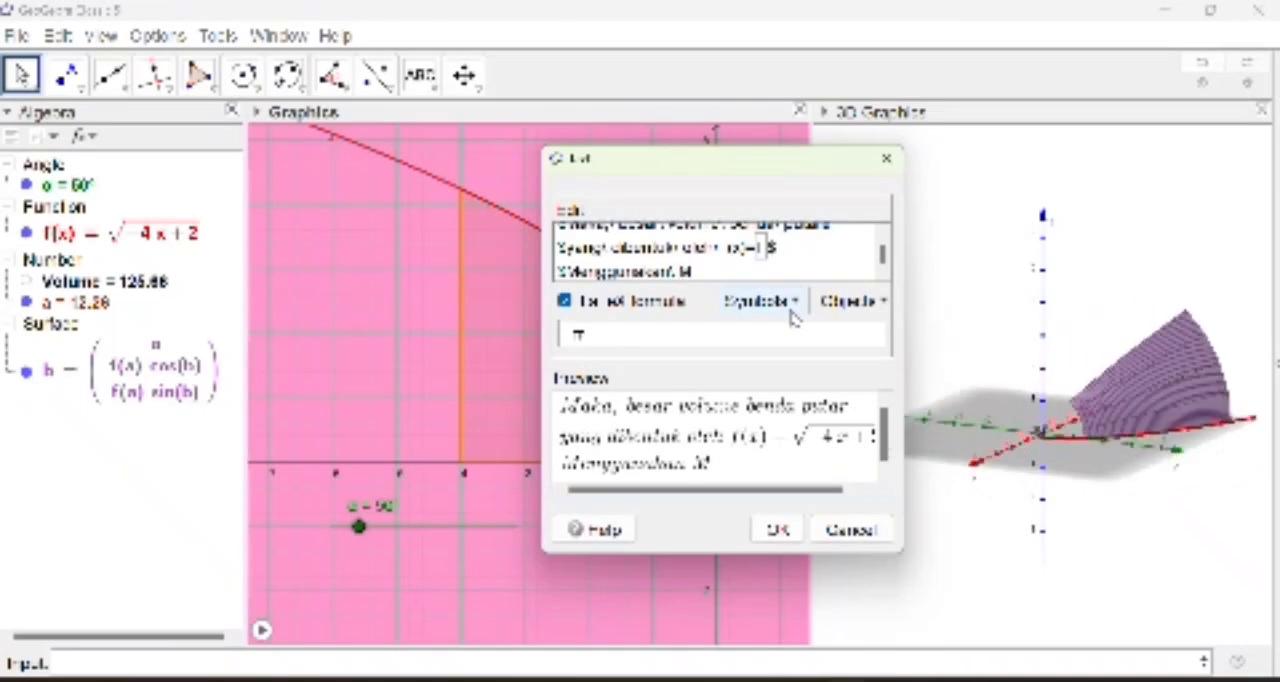
type("atode Ca")
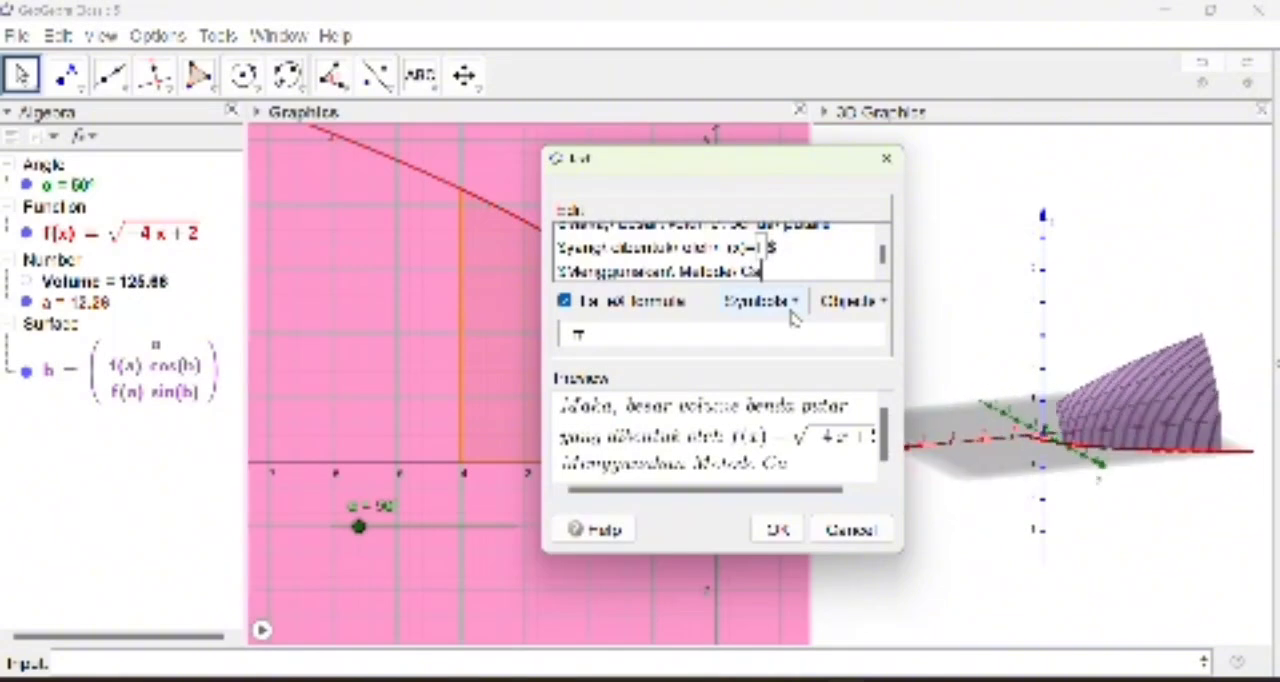
type("kram")
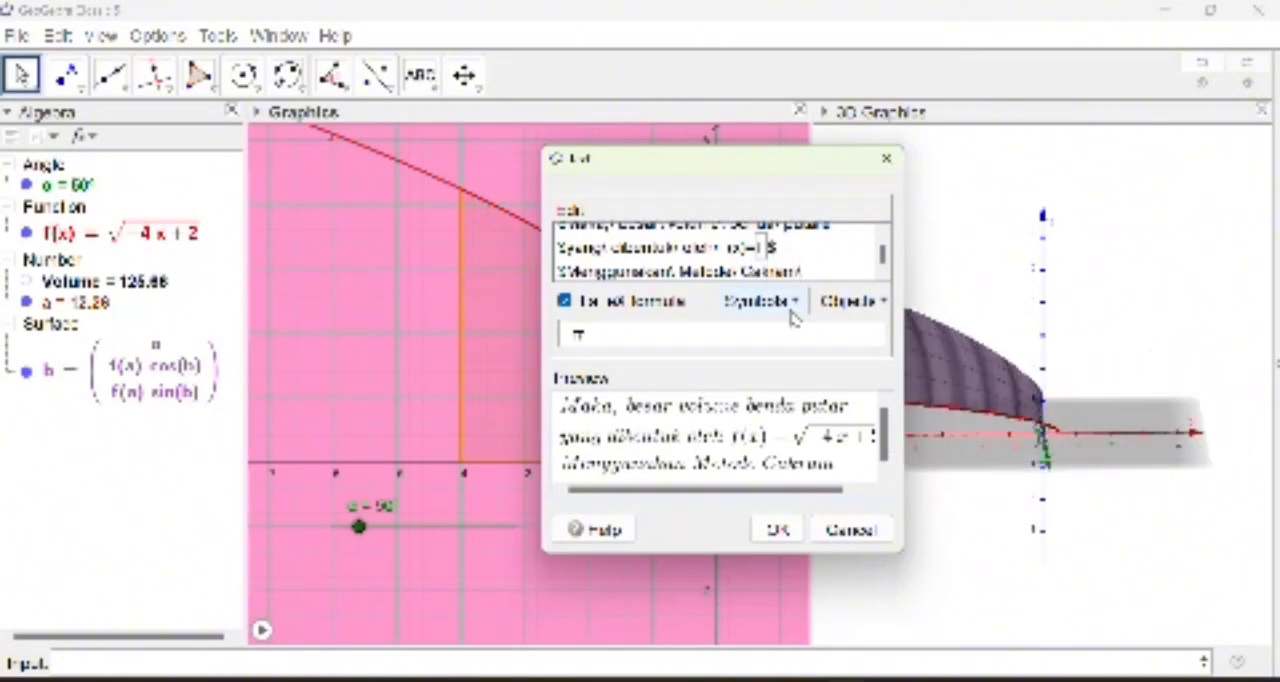
type(" Adal")
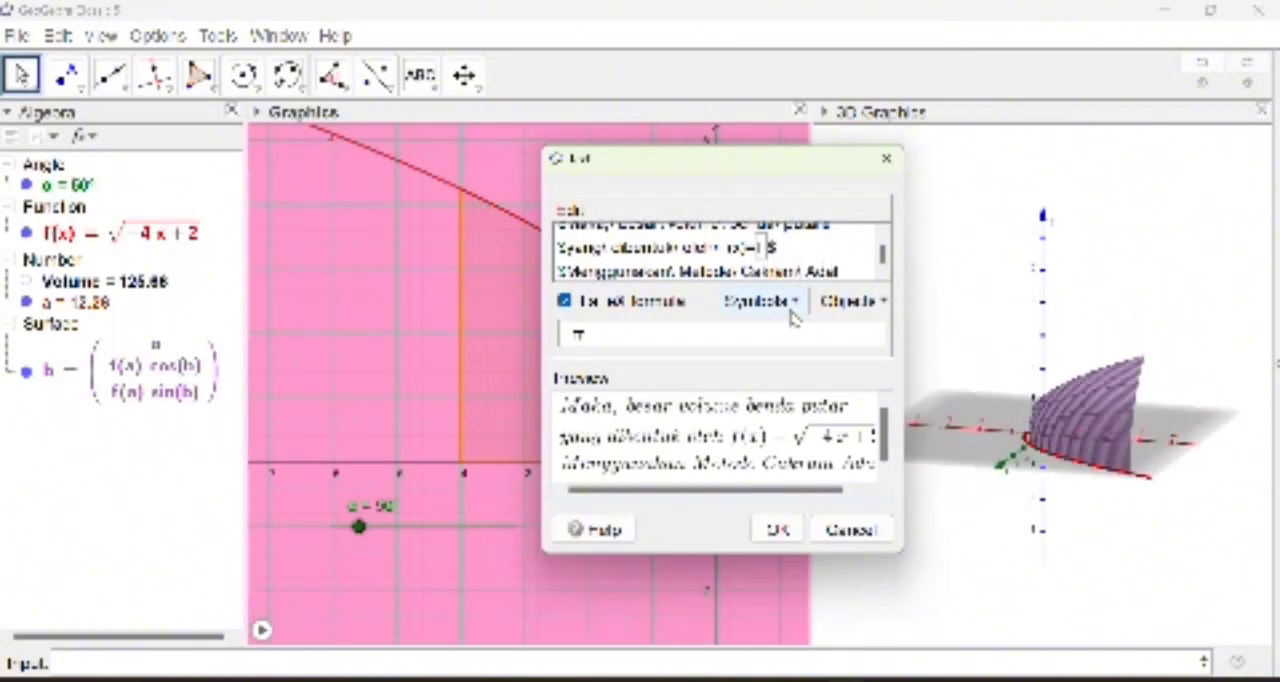
key("BackSpace")
key("BackSpace")
key("BackSpace")
type("adalah")
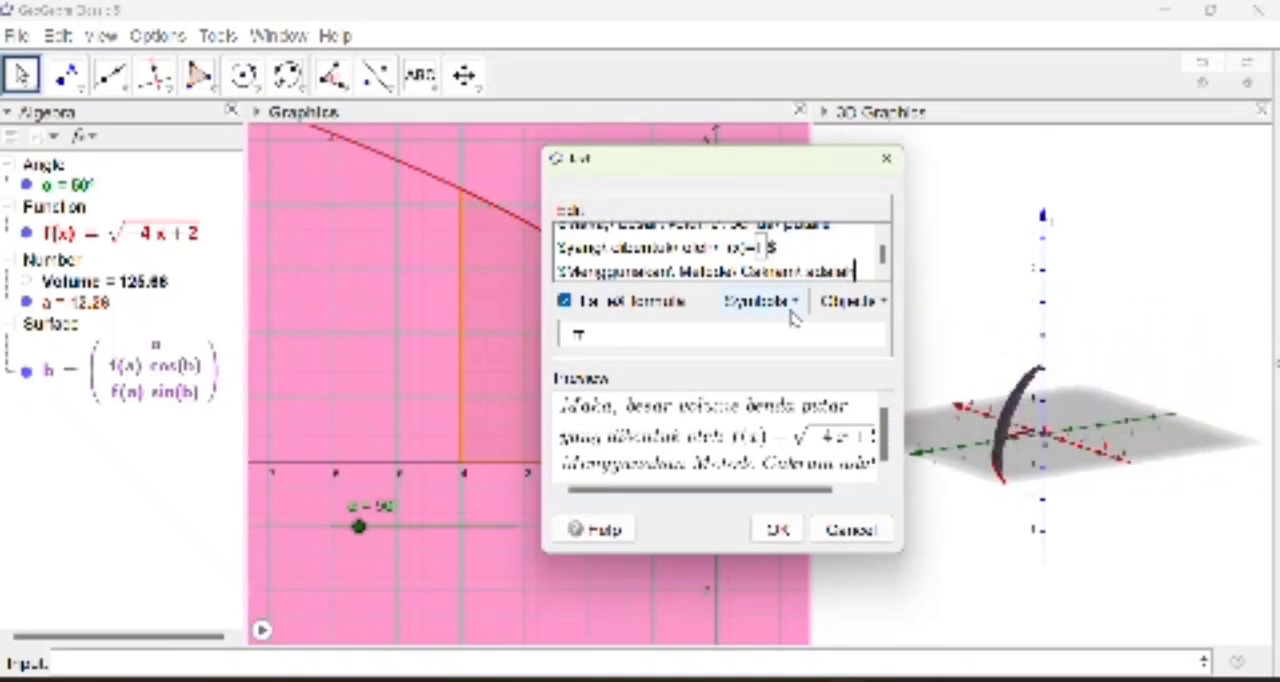
type("$")
key("Return")
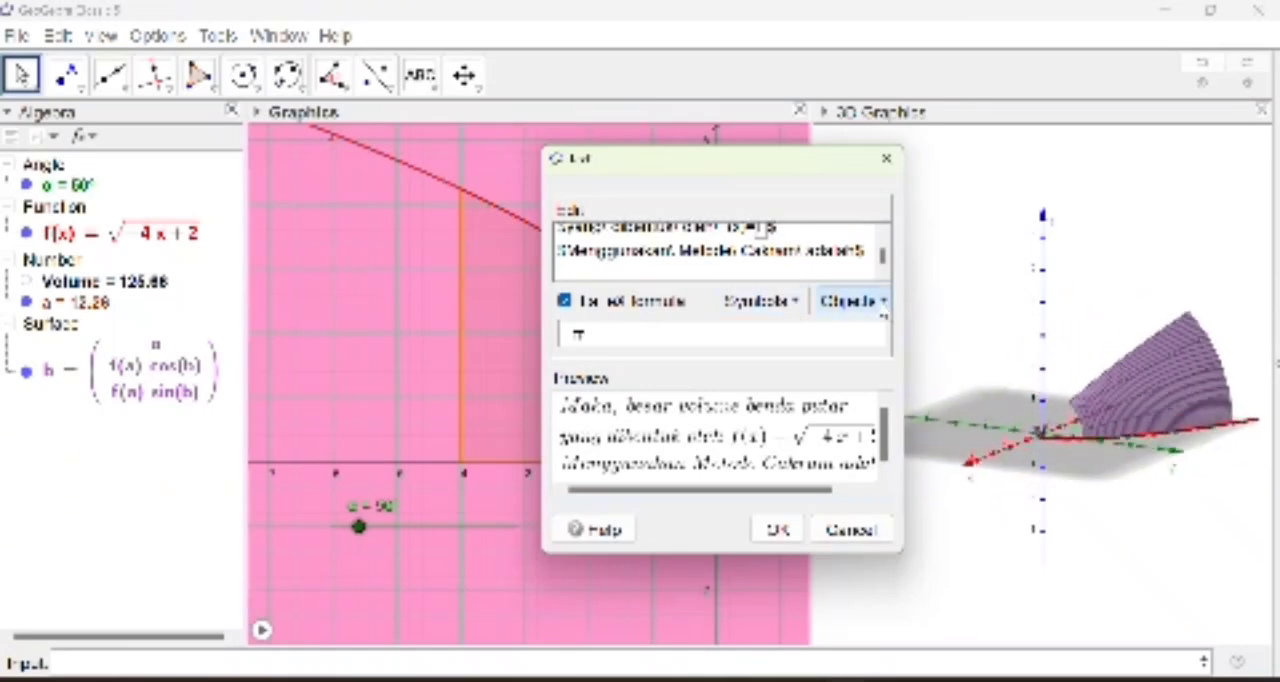
Step: Add a fourth LaTeX line with the linked Volume object followed by "satuan kubik", keeping the spaces between words, and finish the text
left_click(881, 306)
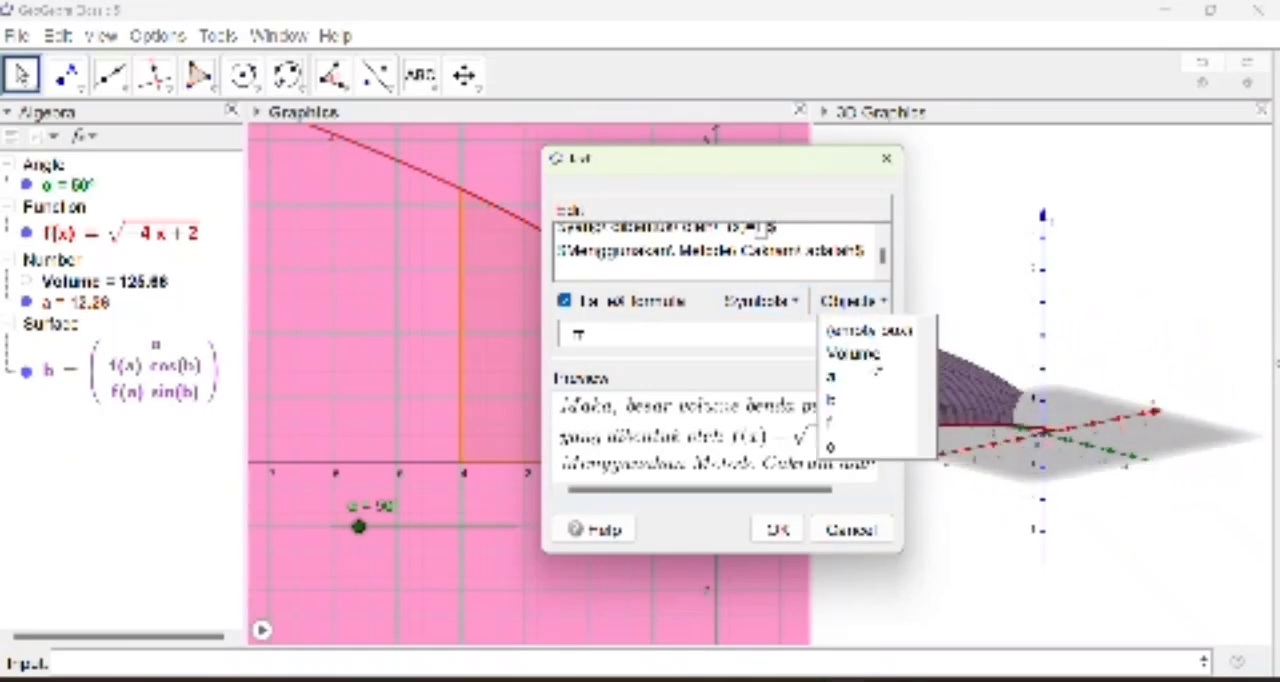
left_click(873, 357)
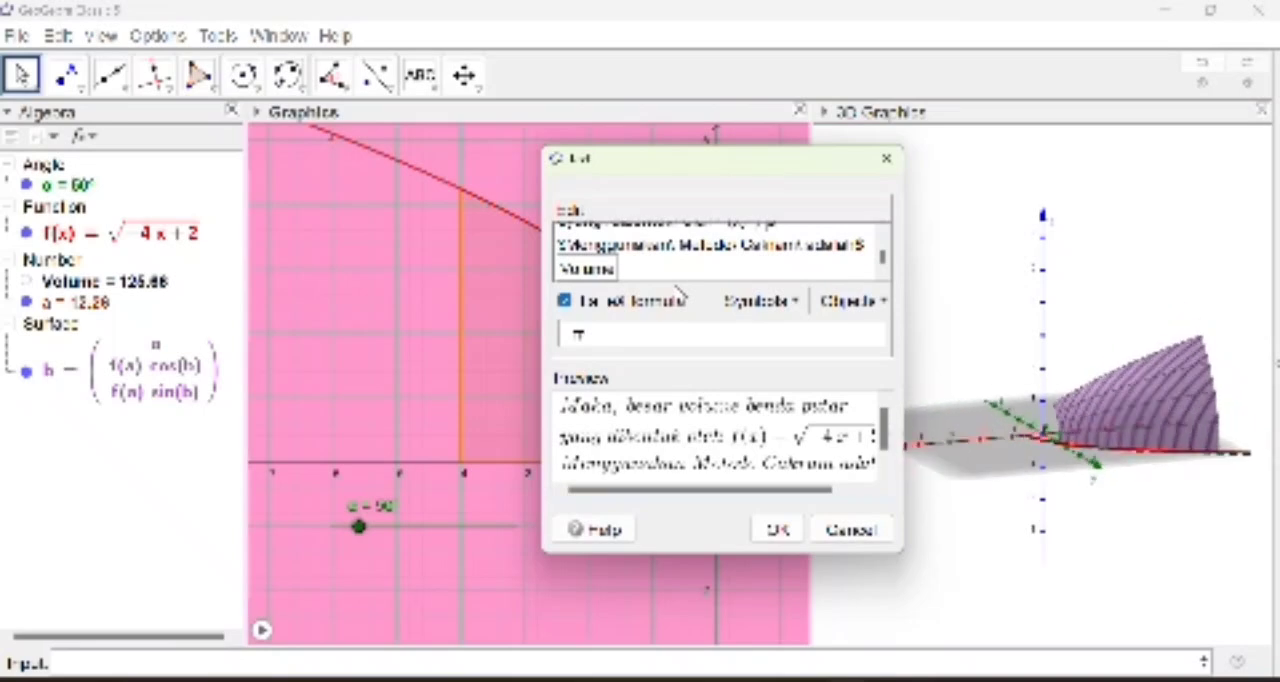
type("$")
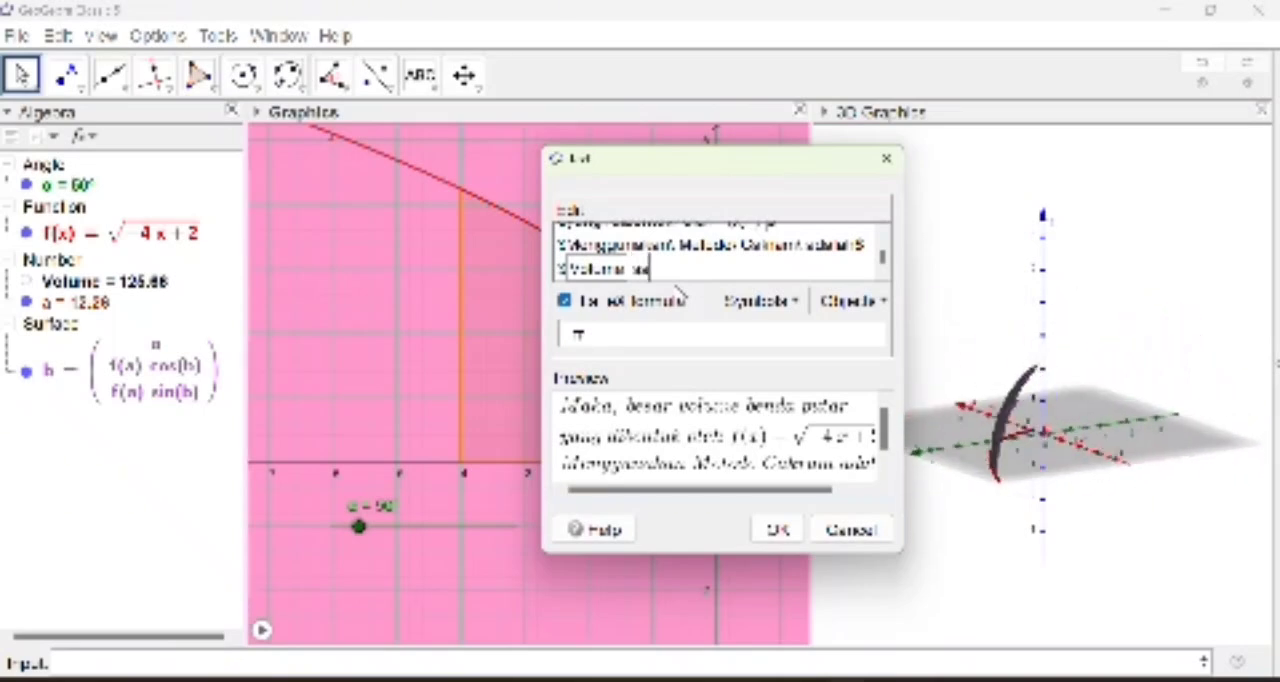
type("tuan kubik")
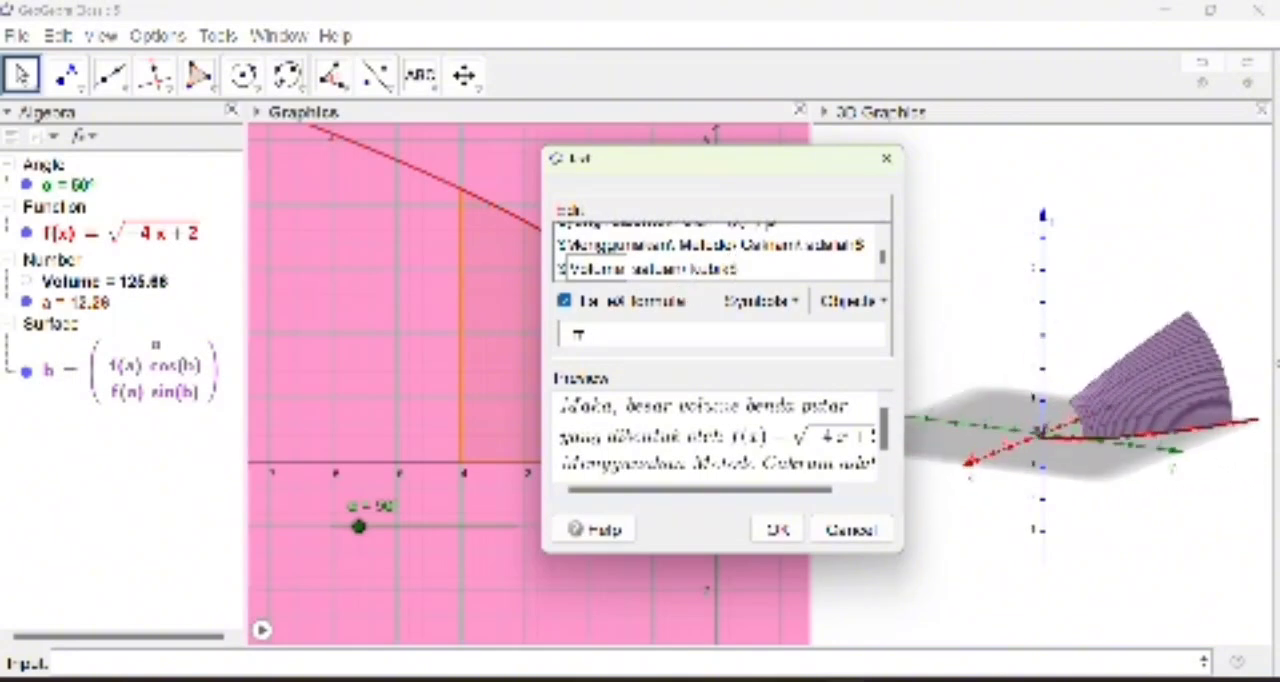
left_click(630, 269)
type("\\")
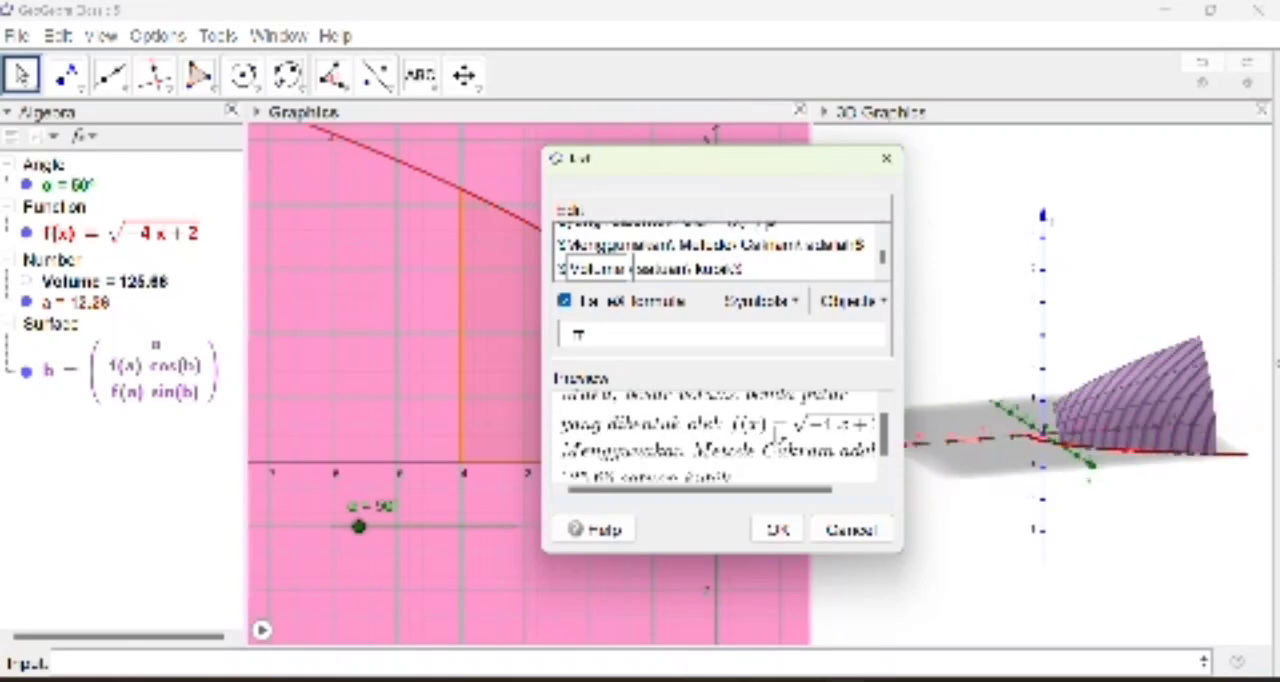
left_click(782, 529)
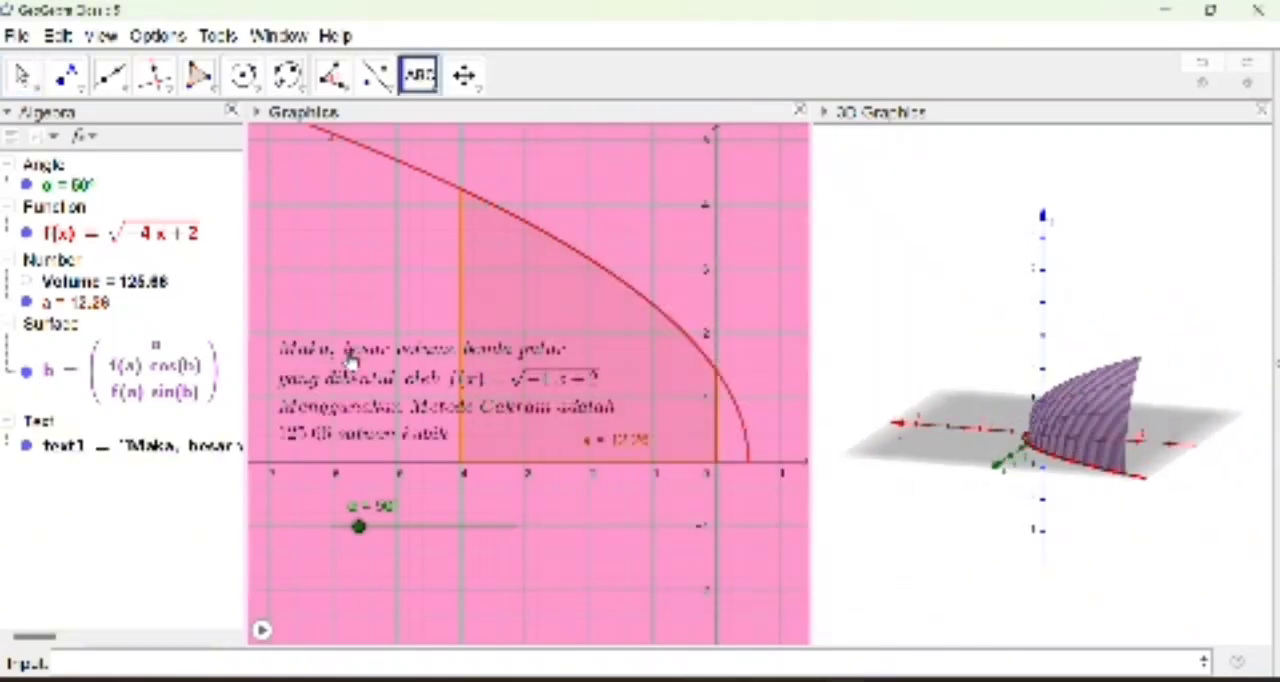
Step: Move the text below the x-axis and the angle slider to about y = 2, left of the shaded region
left_click_drag(365, 390, 499, 583)
key("Escape")
left_click_drag(388, 535, 322, 343)
left_click_drag(526, 573, 450, 605)
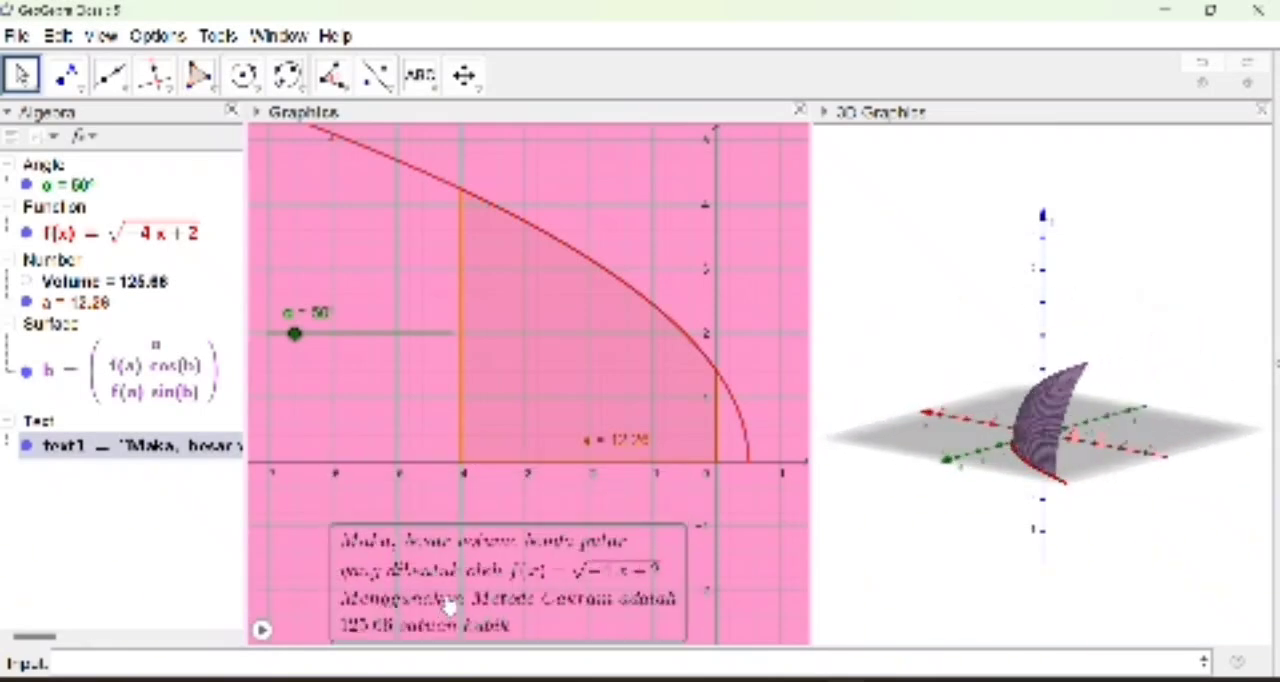
Step: Set the volume text's background color to light pink in its object properties
right_click(532, 603)
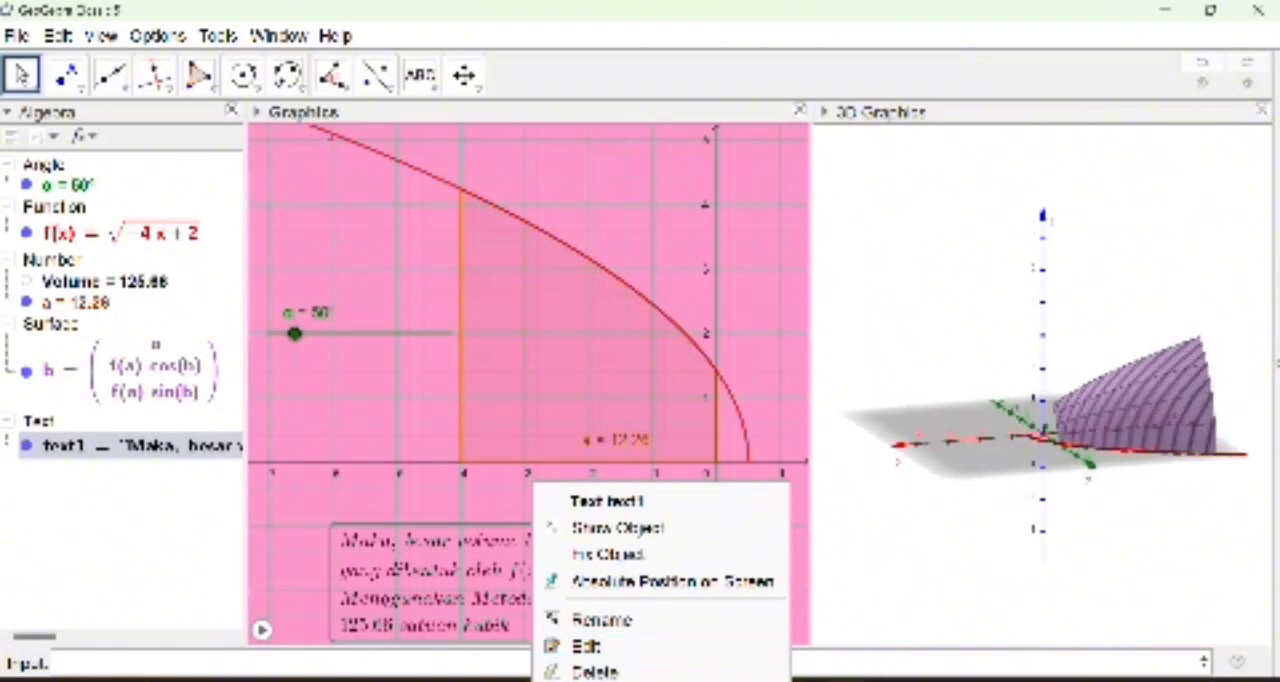
left_click(610, 681)
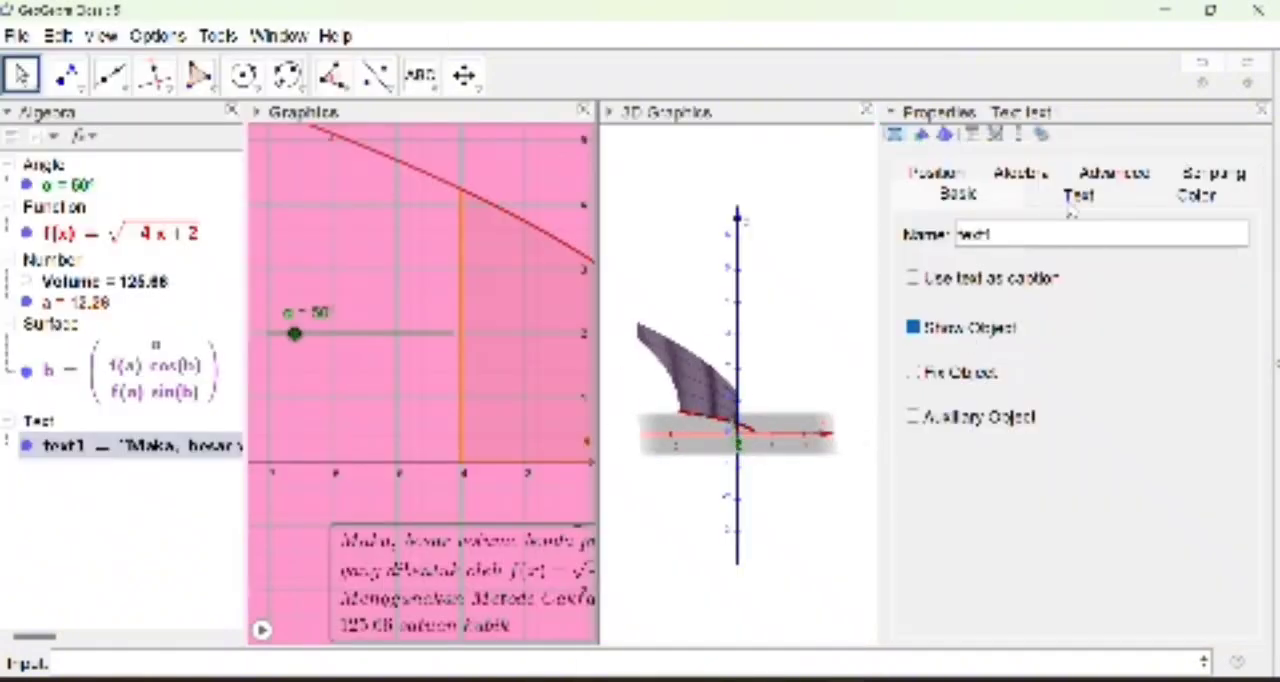
left_click(1238, 197)
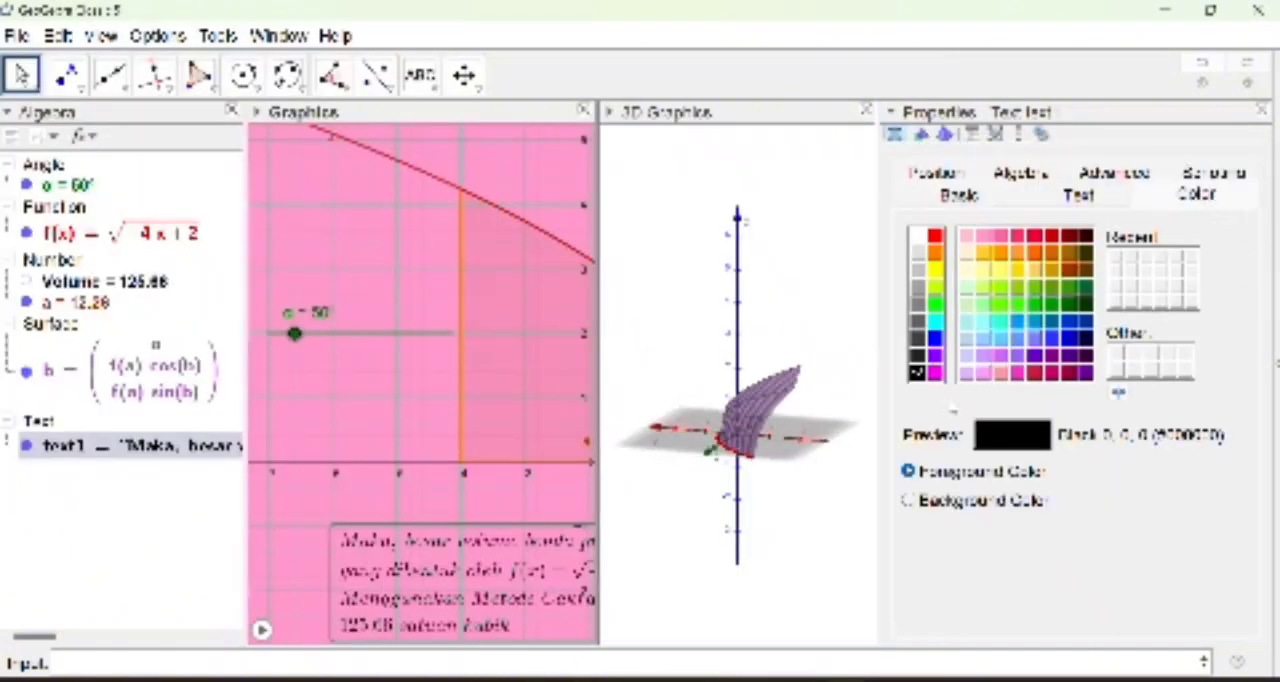
left_click(910, 502)
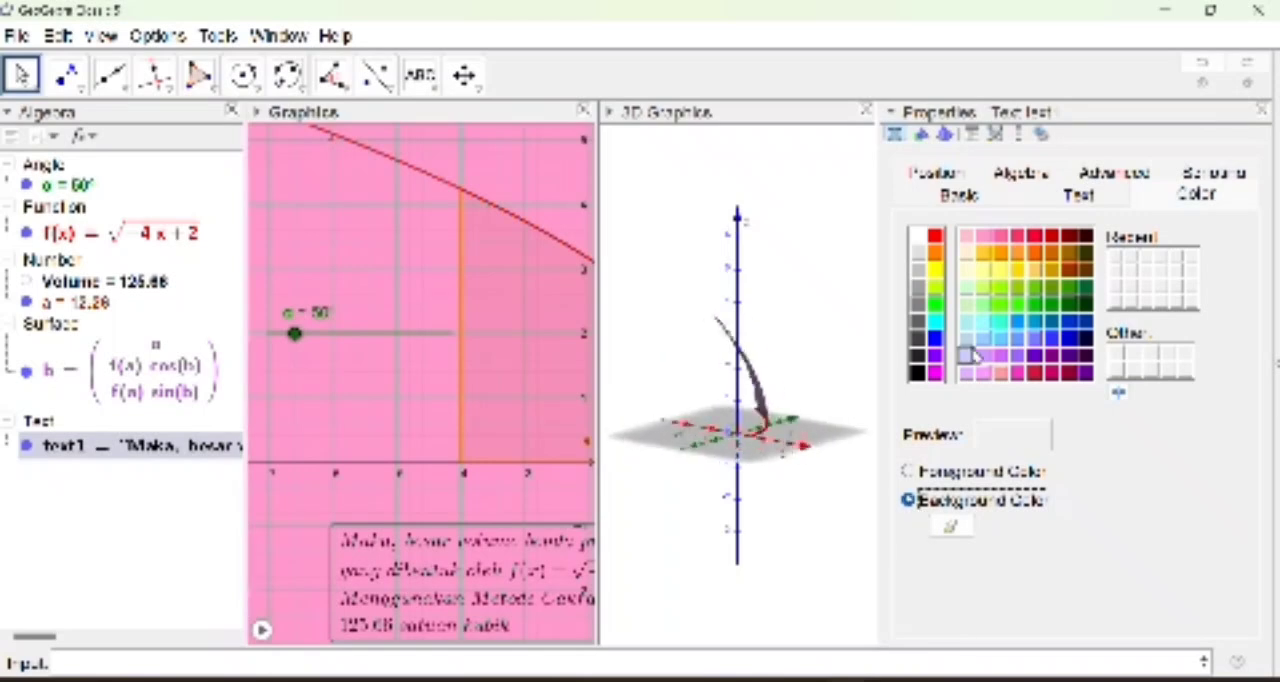
left_click(916, 236)
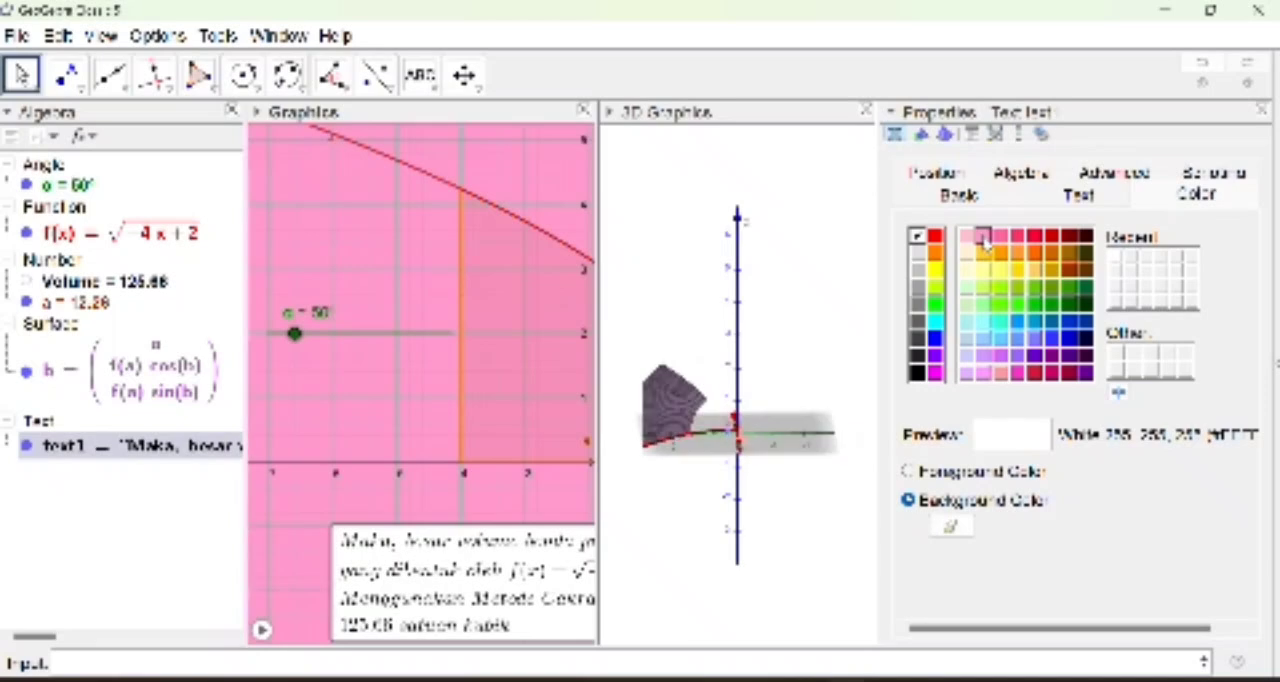
left_click(983, 237)
Step: Set the text's foreground color to white and close its properties
left_click(908, 471)
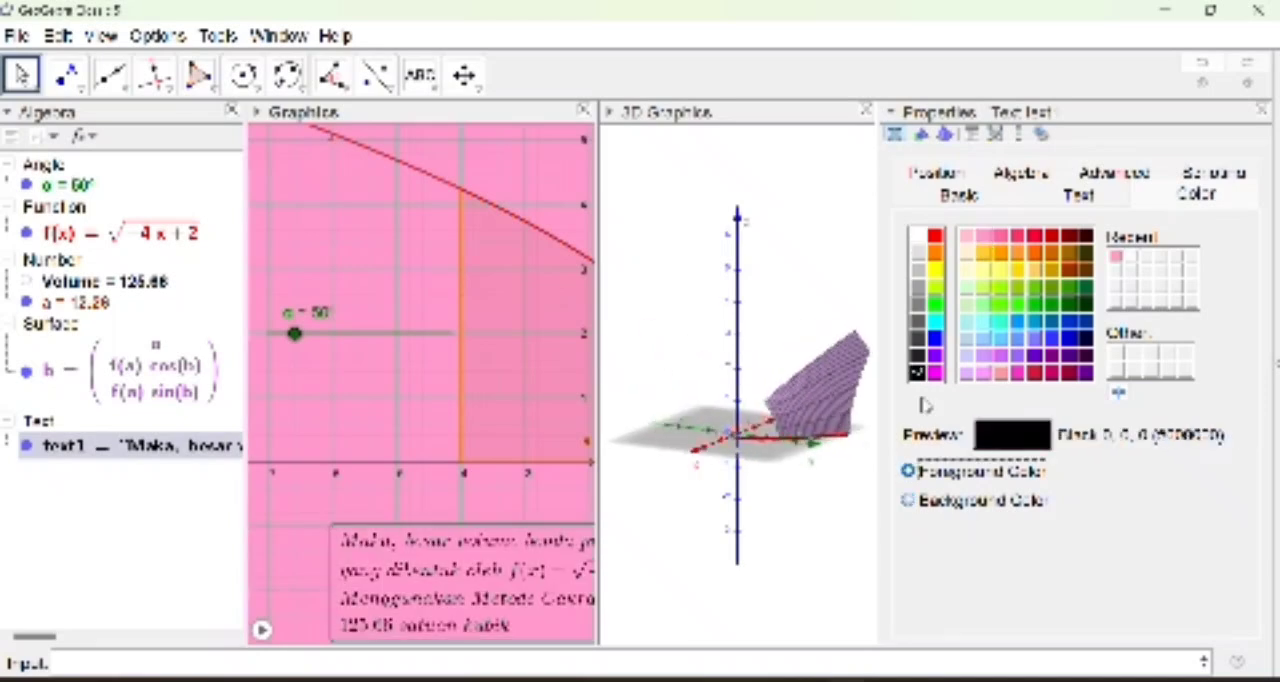
left_click(916, 238)
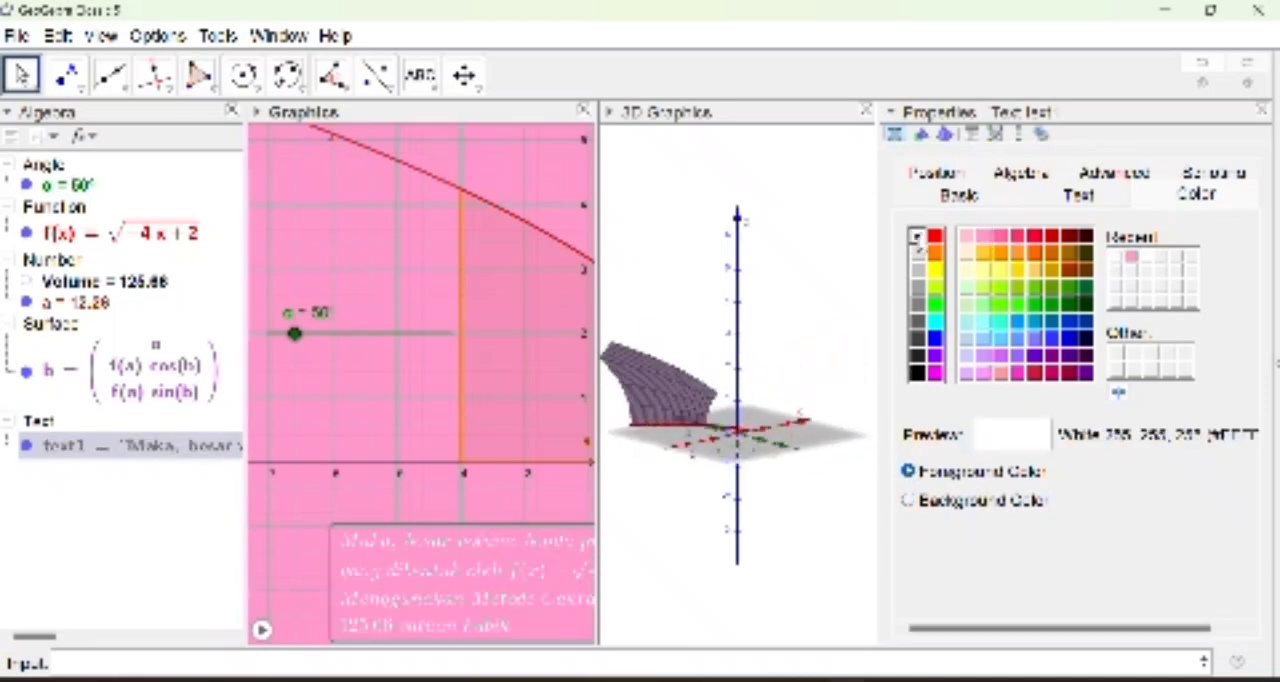
left_click(1261, 112)
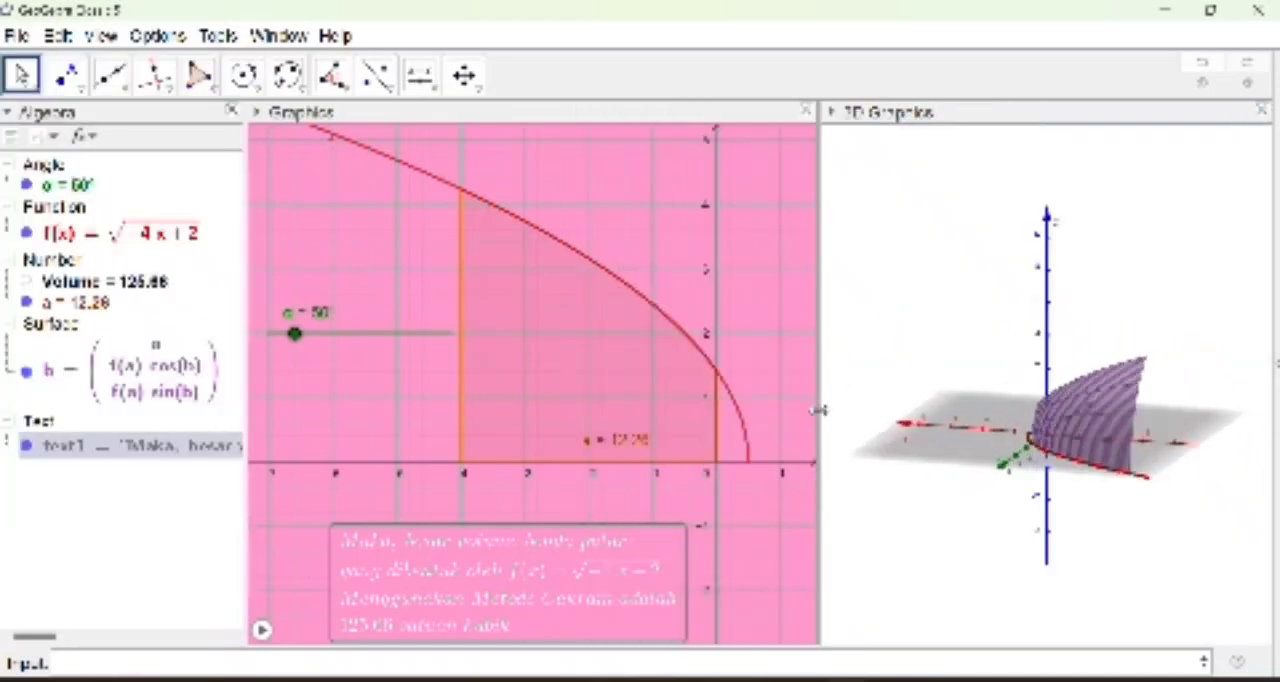
Step: Widen the 2D graph and add a check box near (1, 4) with the caption "METODE CAKRAM 1"
left_click_drag(953, 401, 1035, 404)
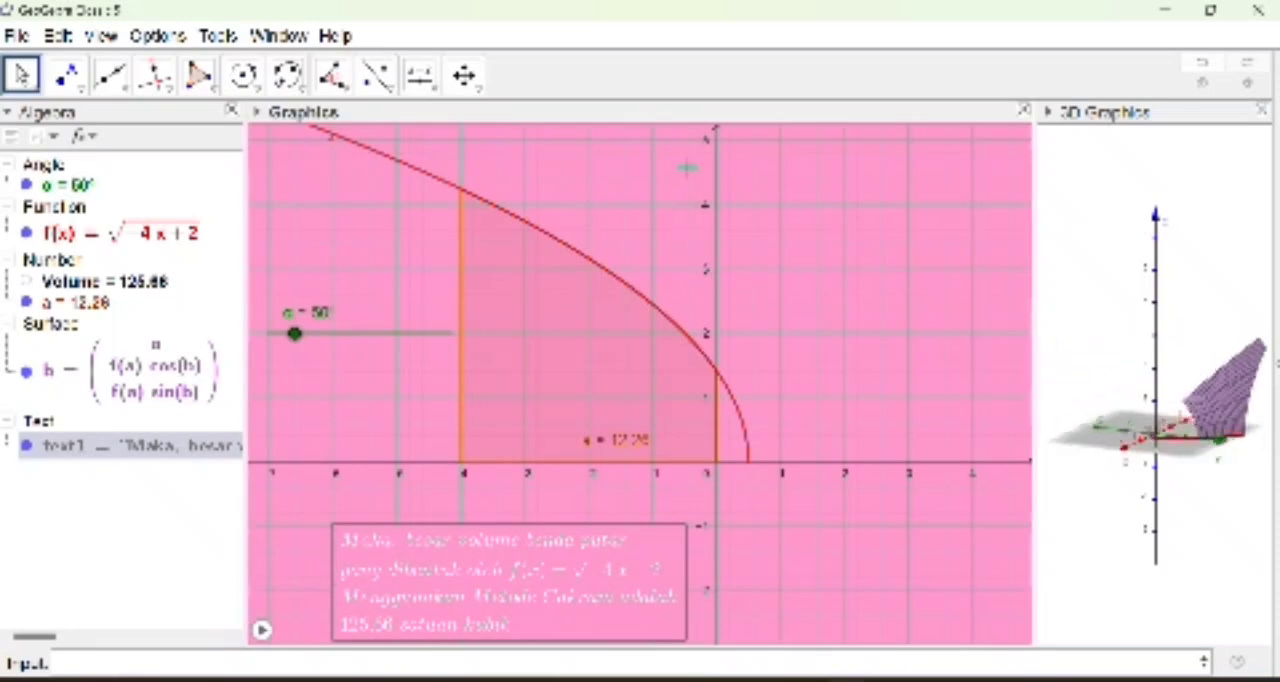
left_click(420, 75)
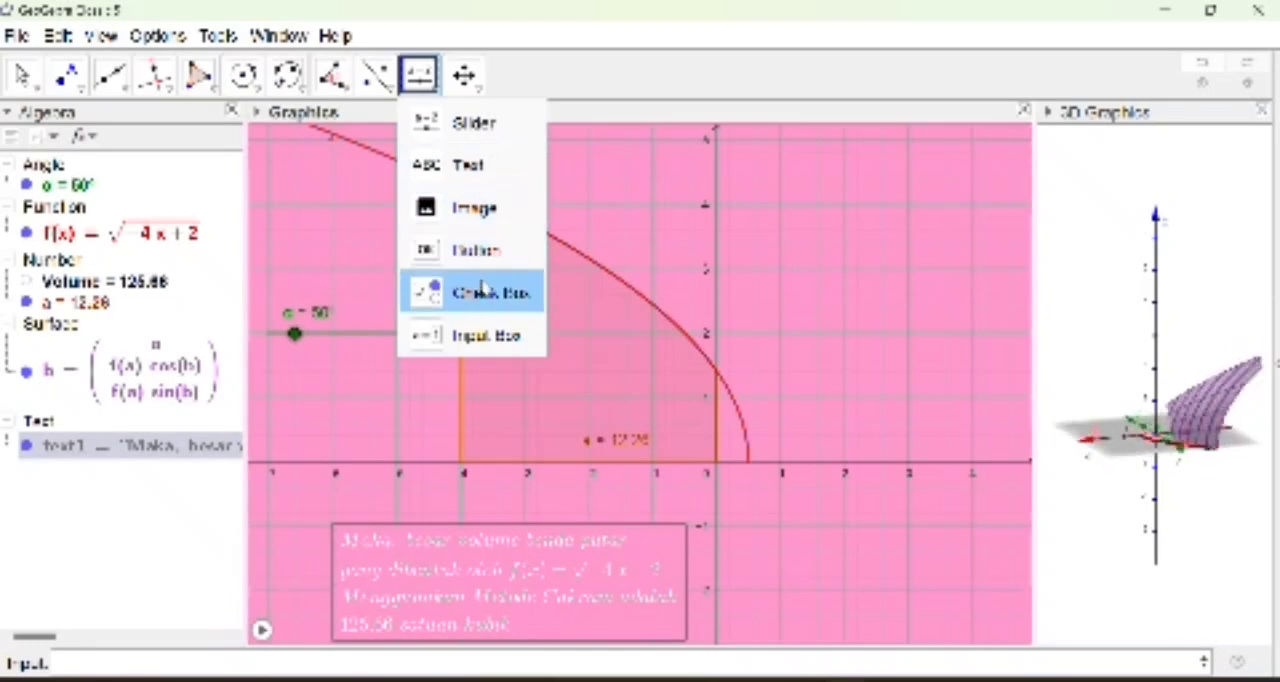
left_click(483, 291)
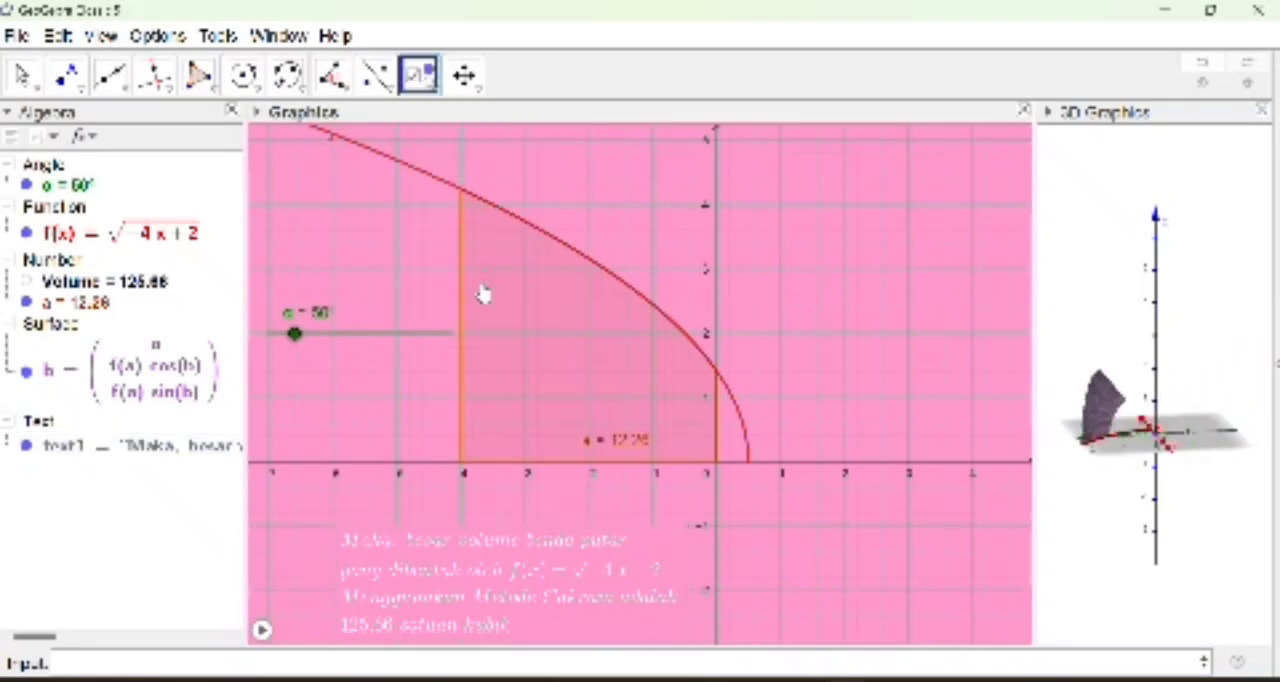
left_click(780, 213)
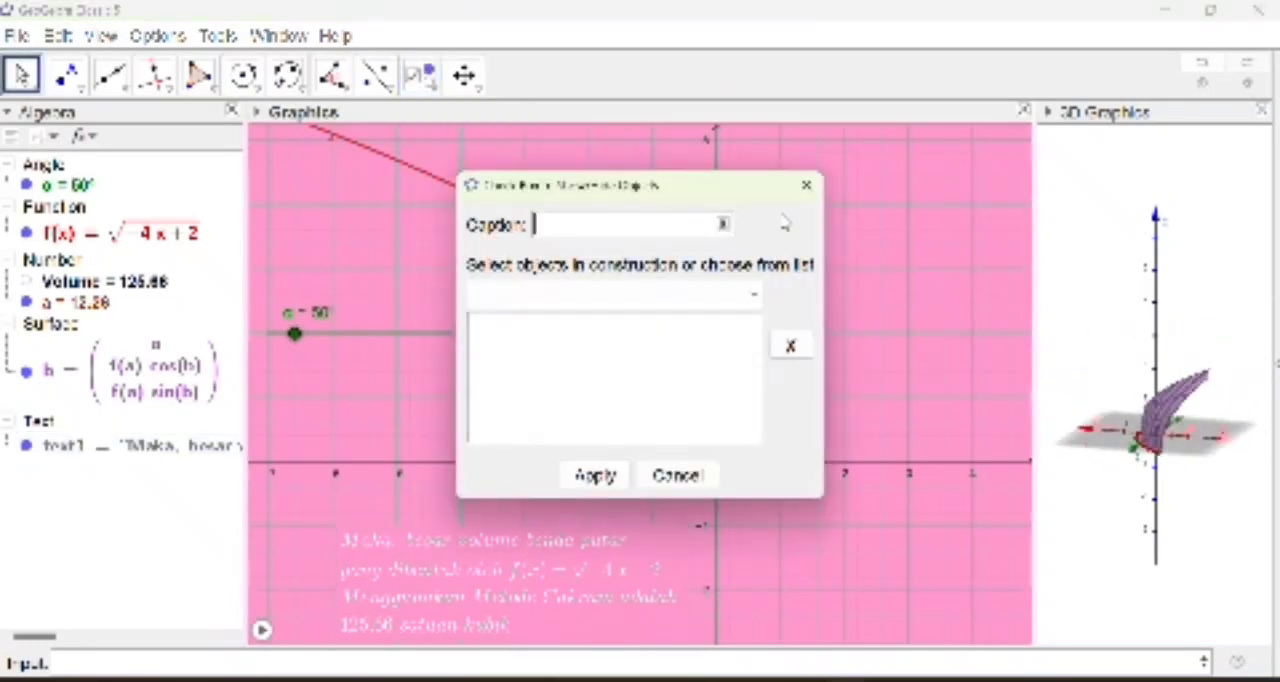
type("METODE")
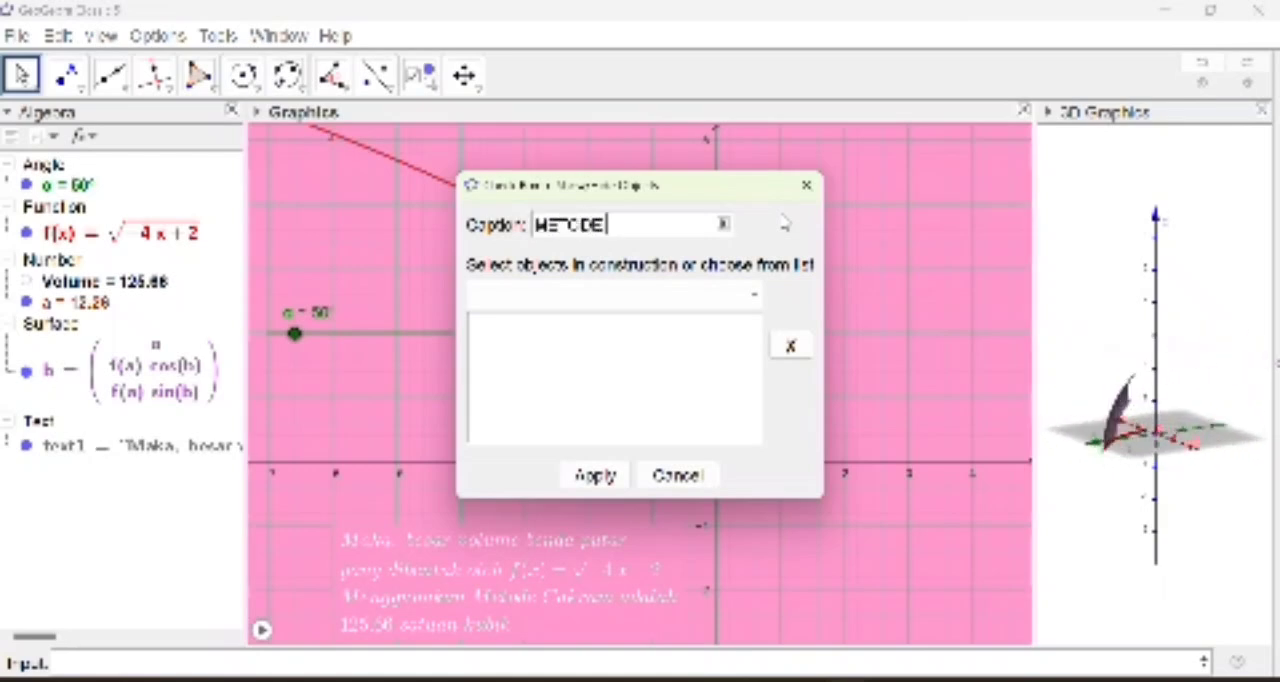
type(" CAKRAN 1")
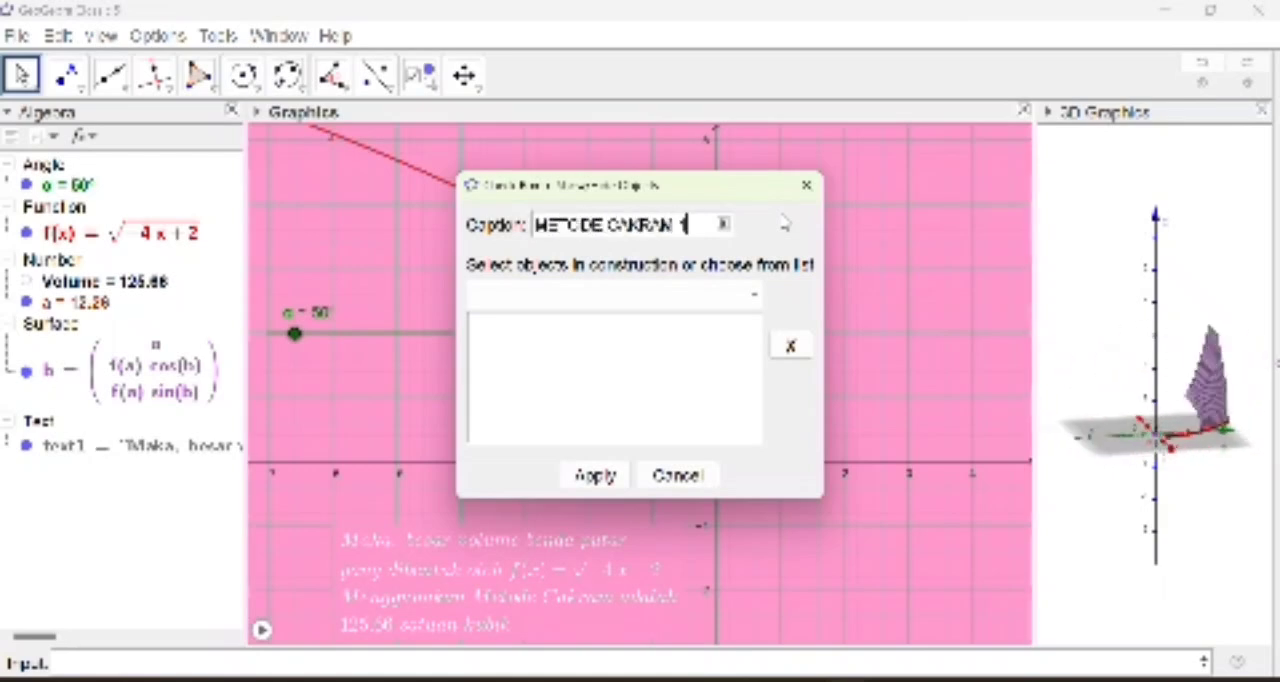
Step: Link the check box to angle α, function f, number a, surface b and text1, and apply it
left_click(671, 359)
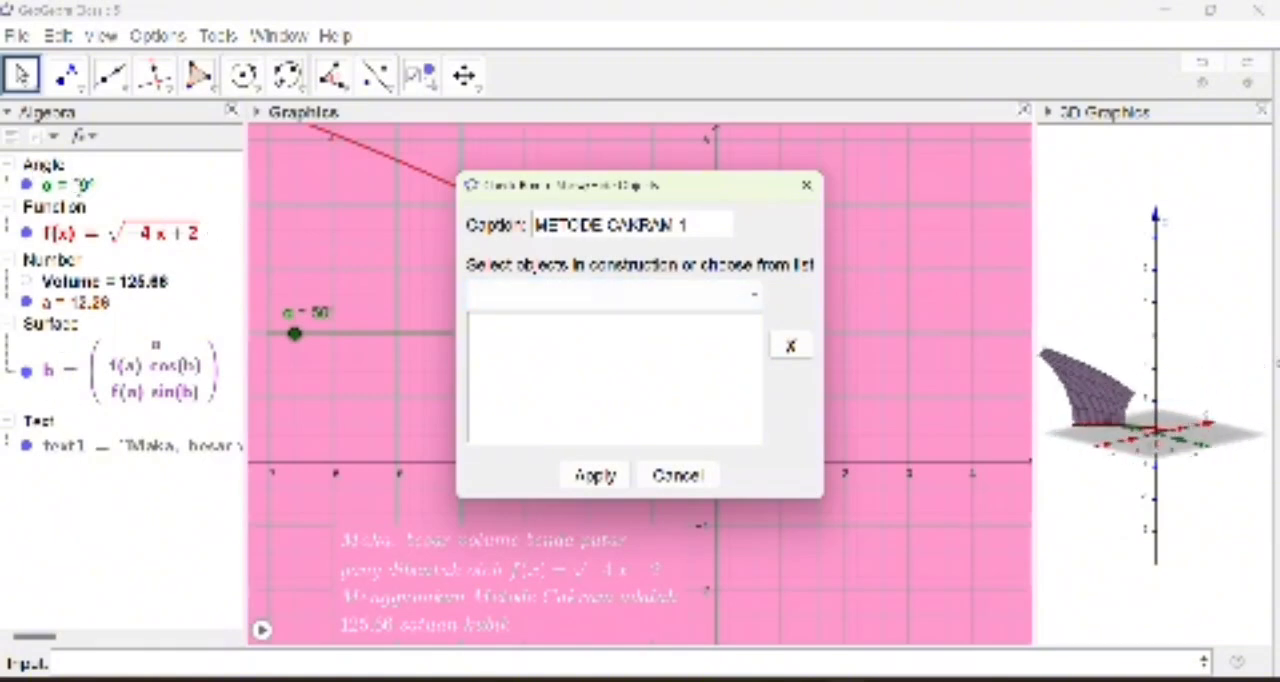
left_click(70, 184)
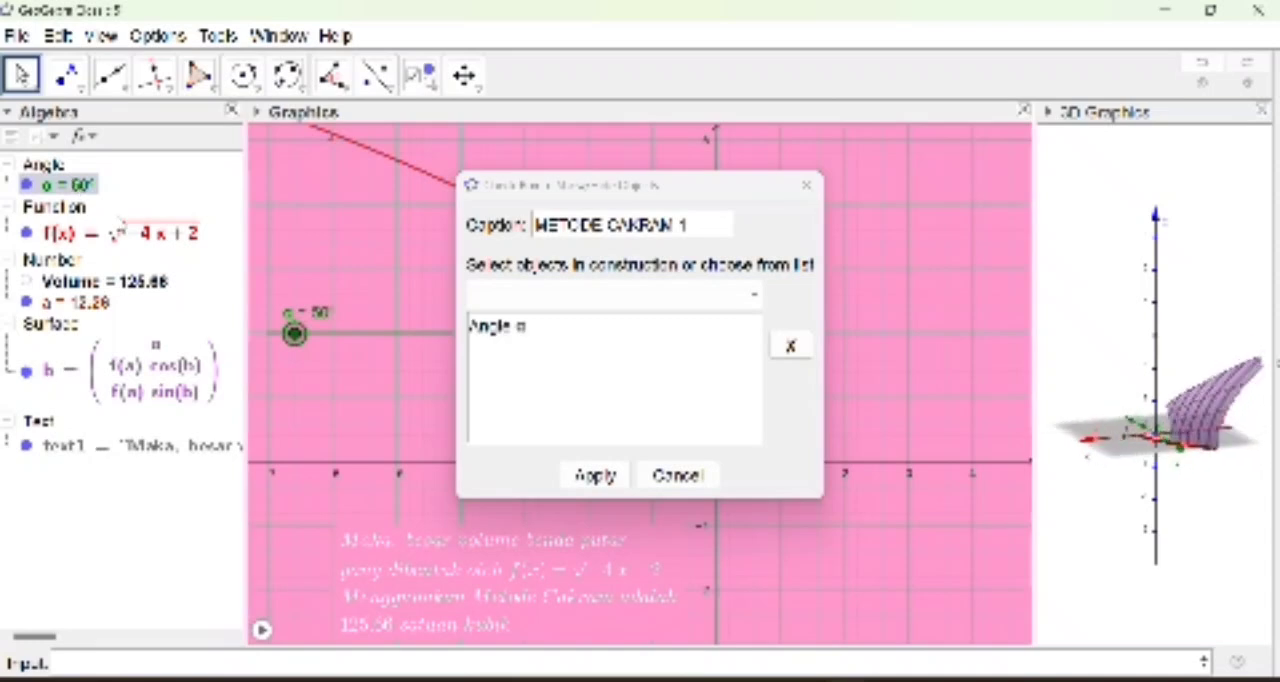
left_click(100, 232)
left_click(95, 301)
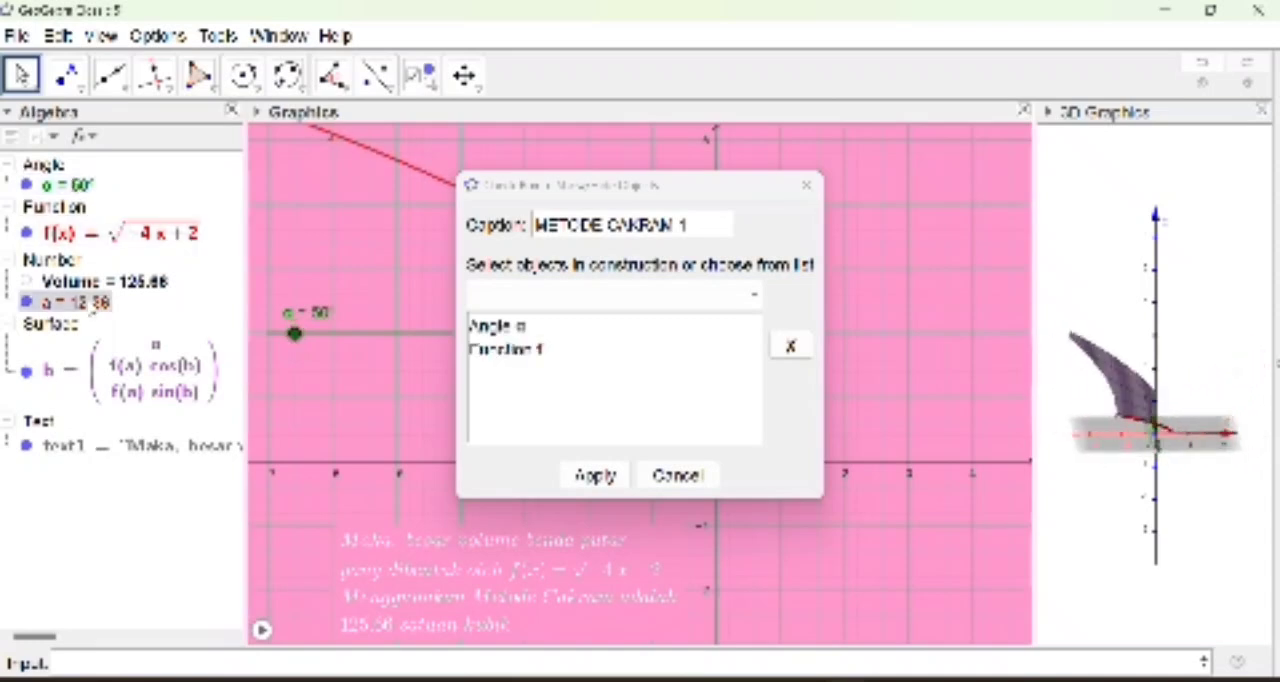
left_click(152, 367)
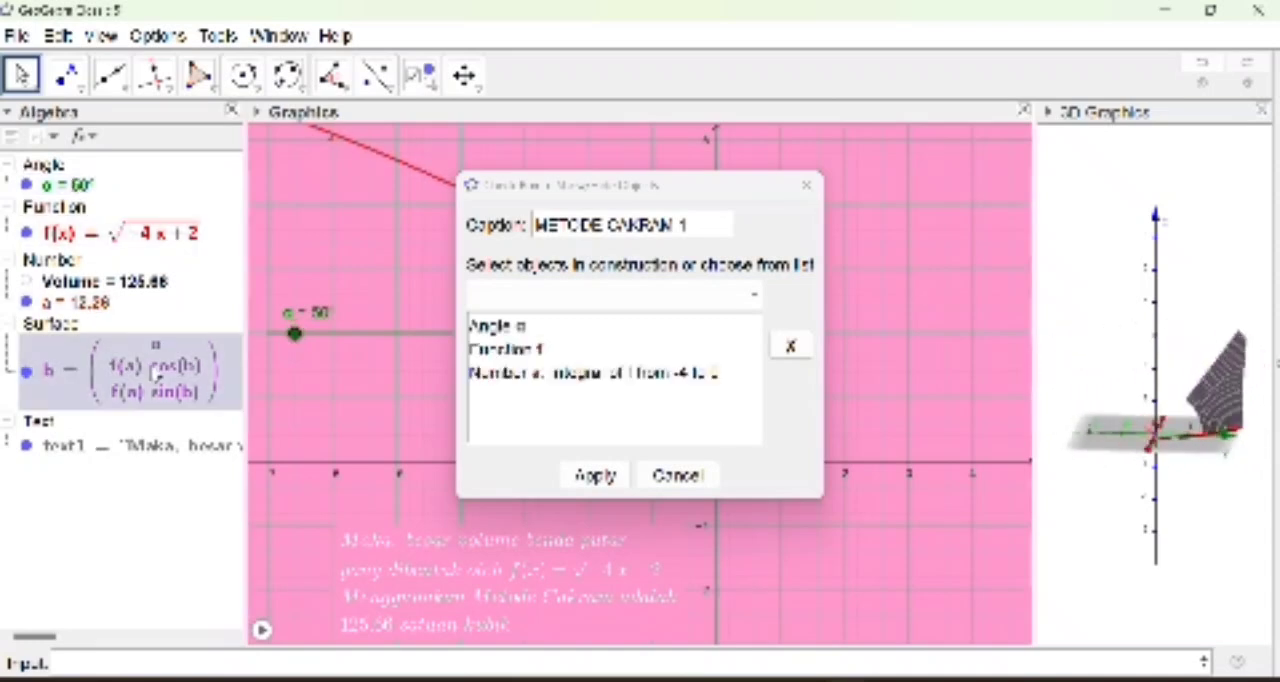
left_click(183, 455)
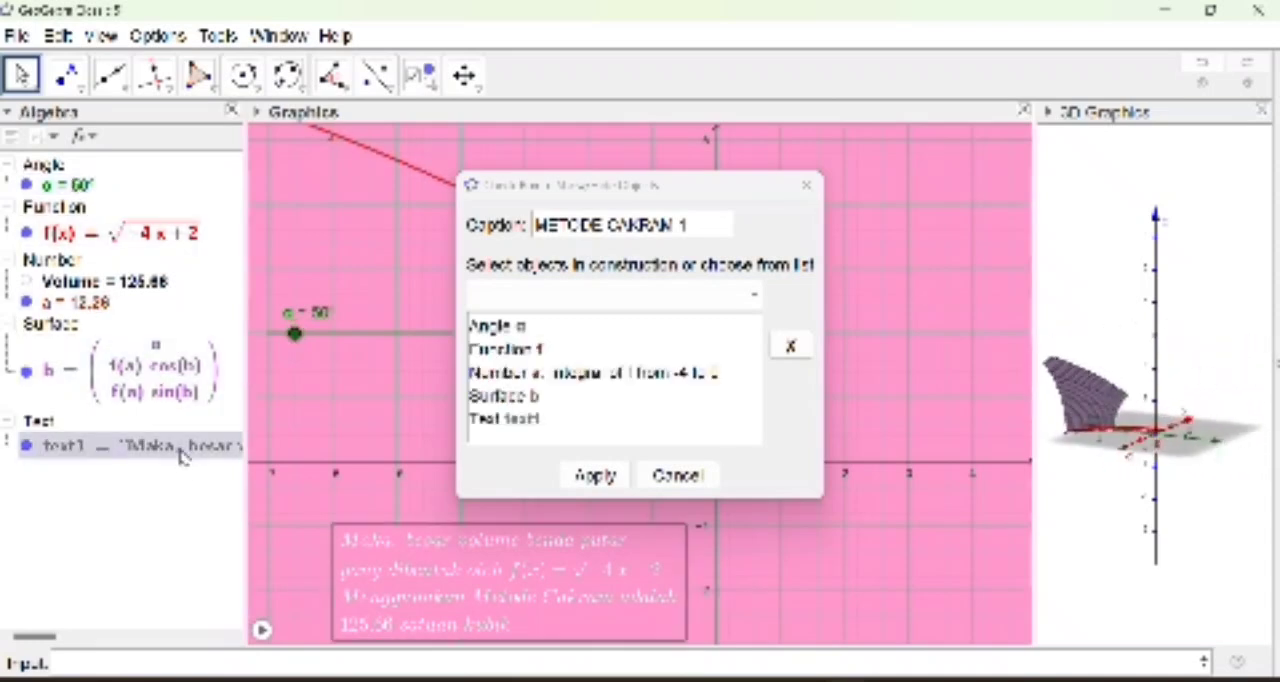
left_click(597, 476)
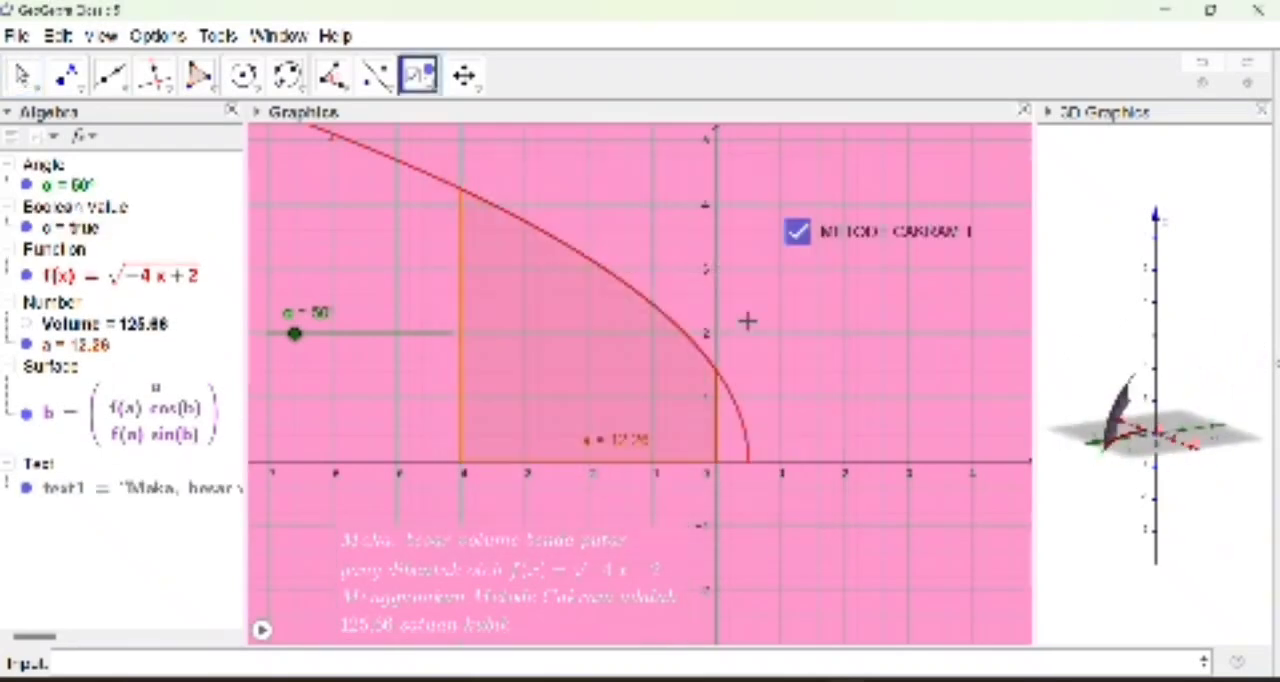
Step: Shift the METODE CAKRAM 1 check box slightly up and uncheck it to hide its linked objects
left_click_drag(886, 231, 884, 219)
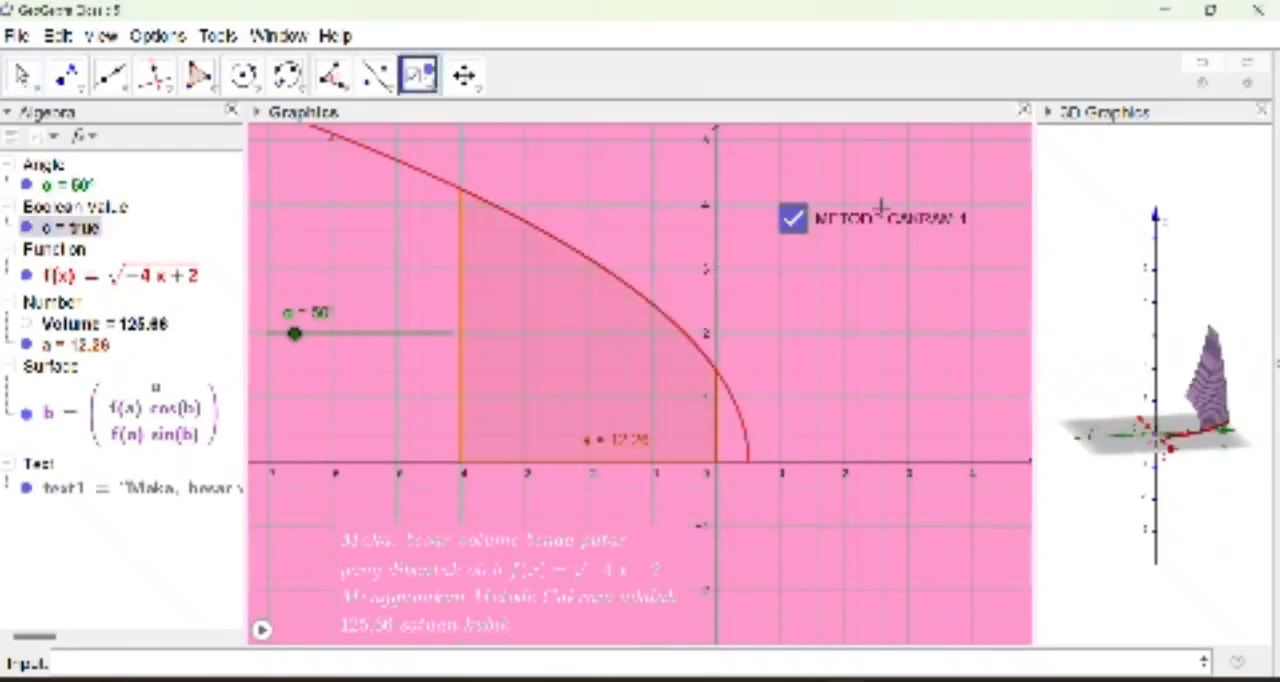
left_click(22, 75)
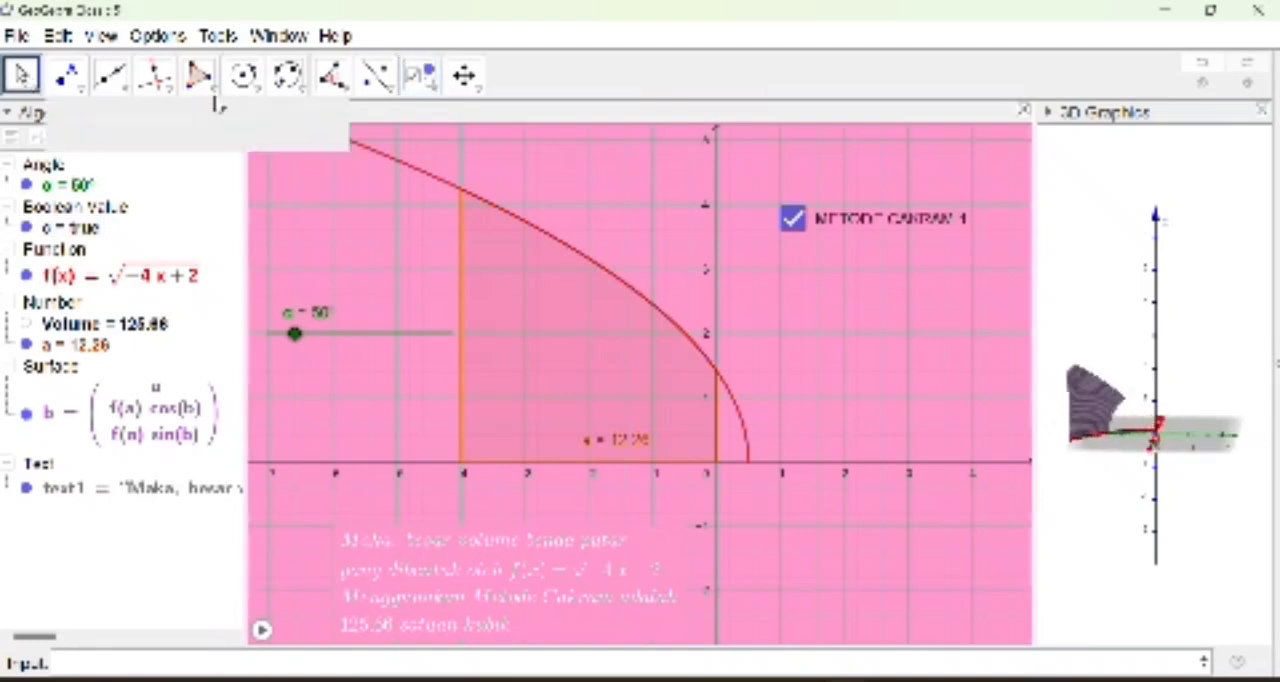
left_click(792, 218)
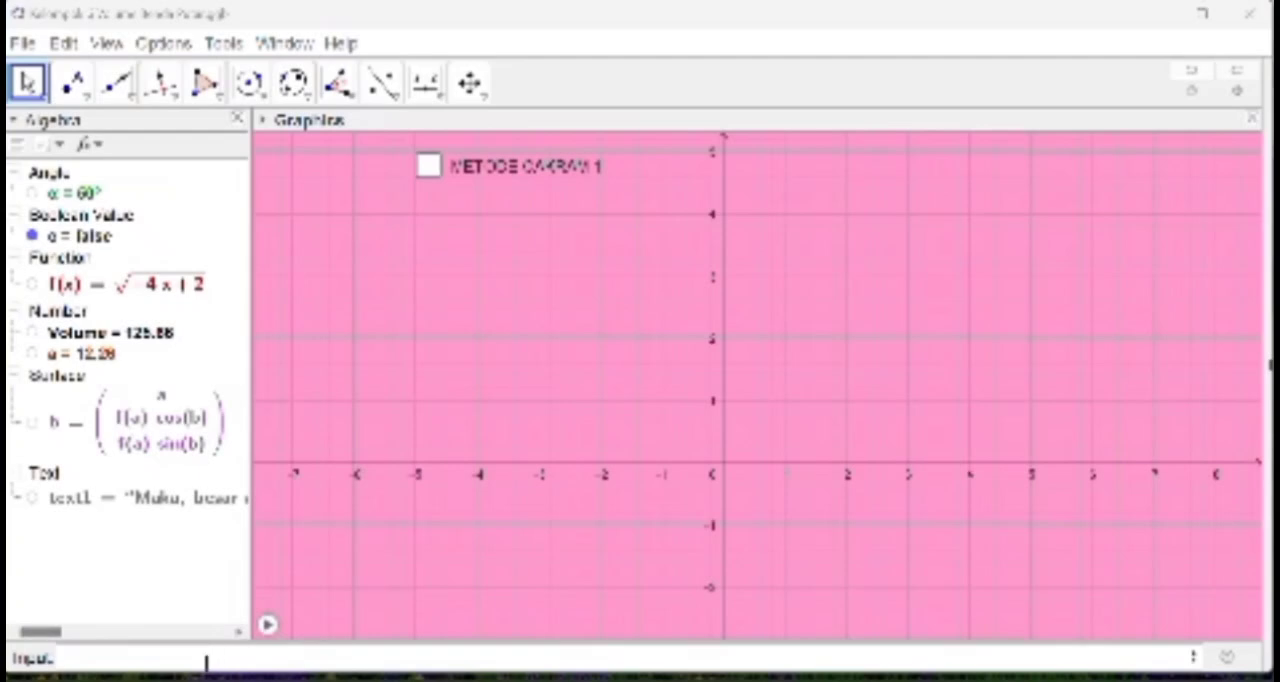
Step: Enter a second function, 2x^2+3, in the construction
left_click(203, 658)
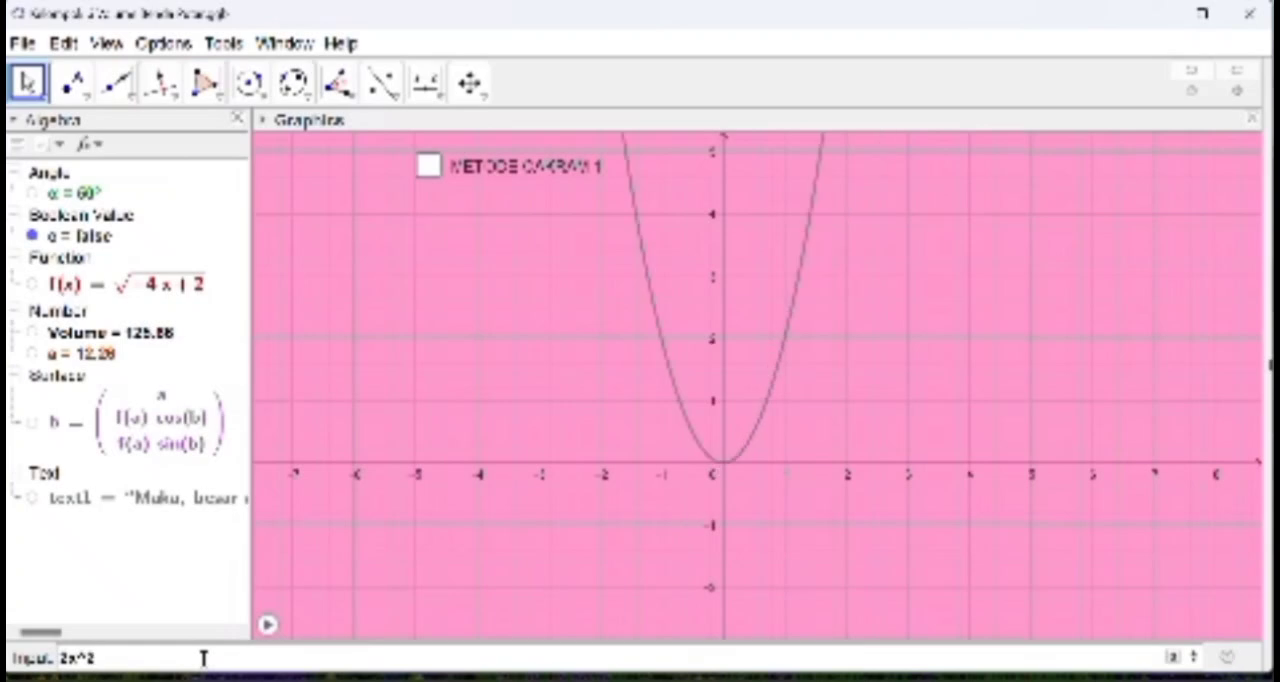
type("3")
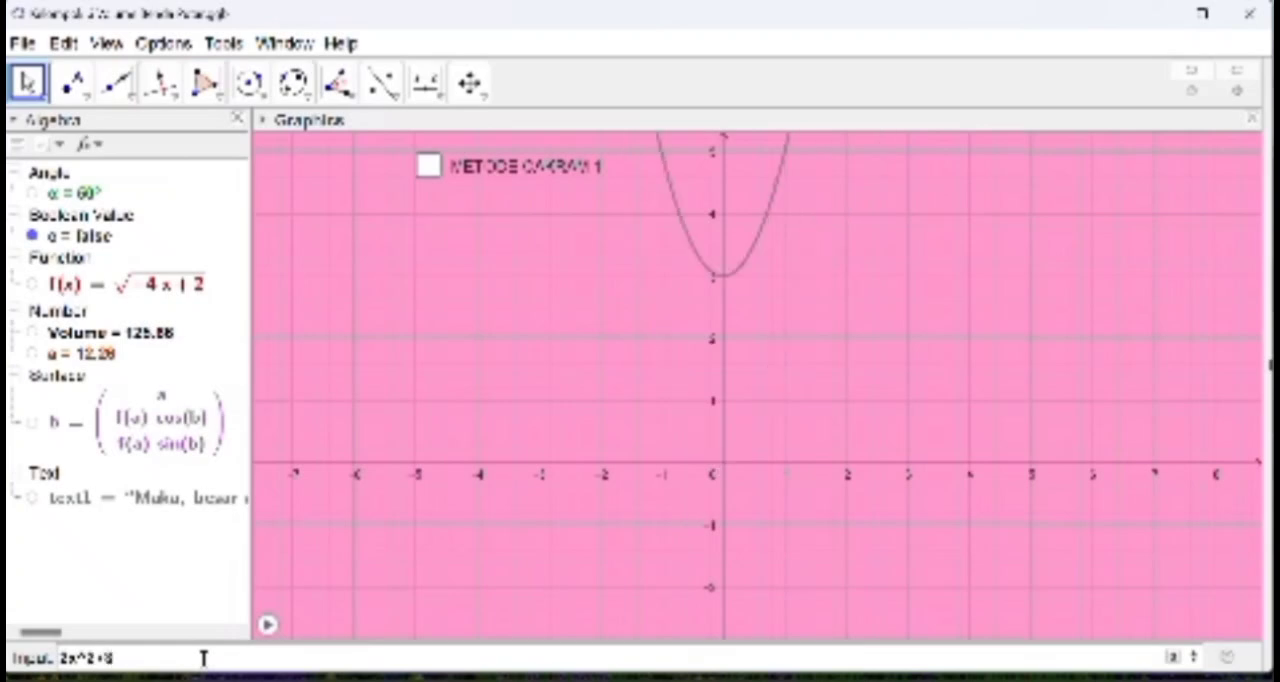
key("Return")
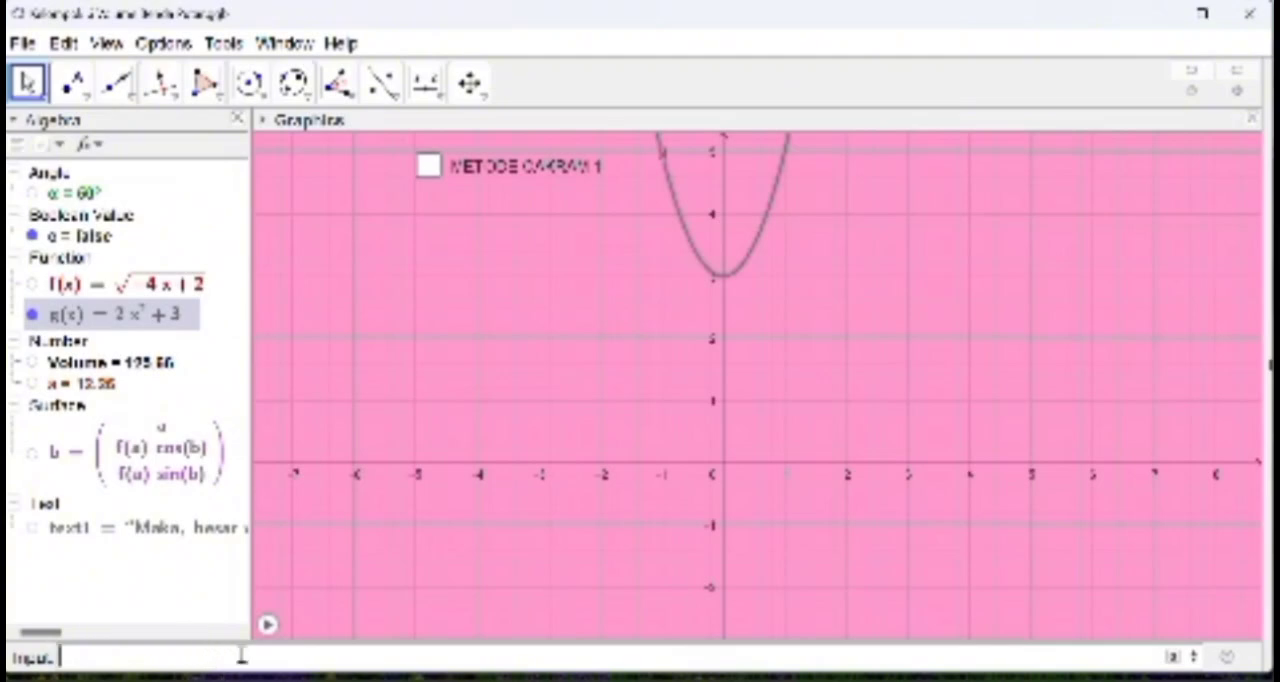
Step: Create the integral of g from x = 0 to x = 3 with the Integral command
type("Integr")
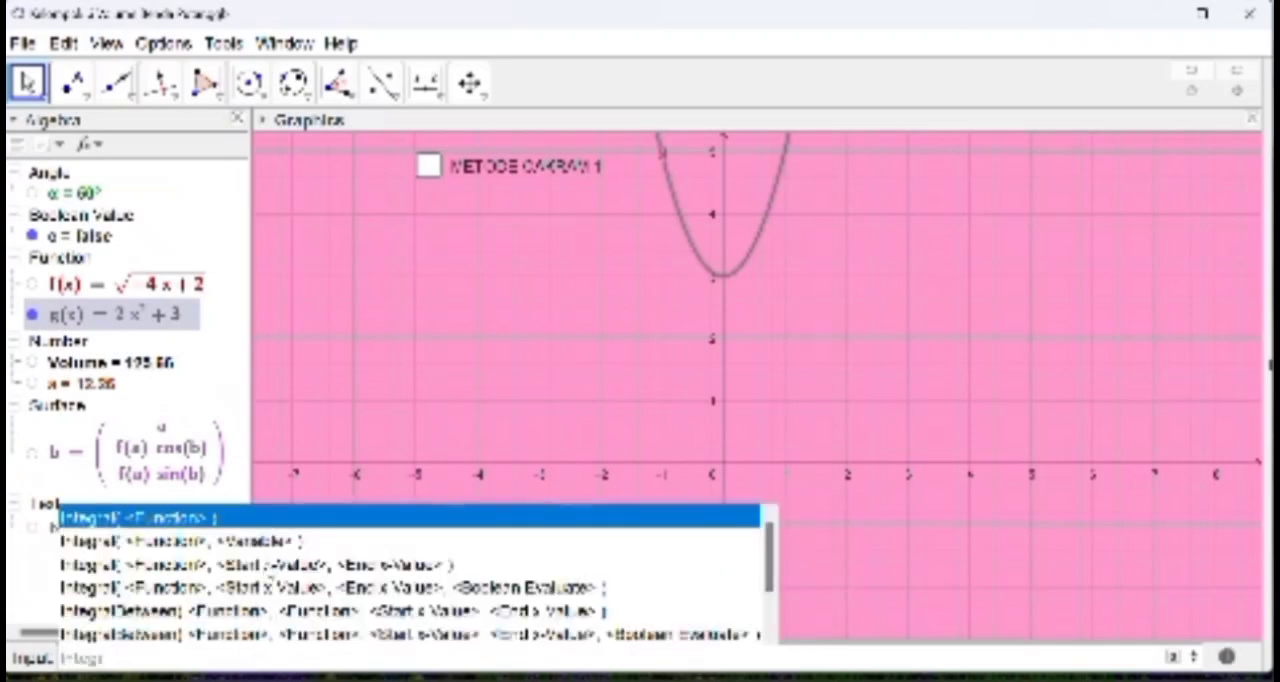
left_click(266, 564)
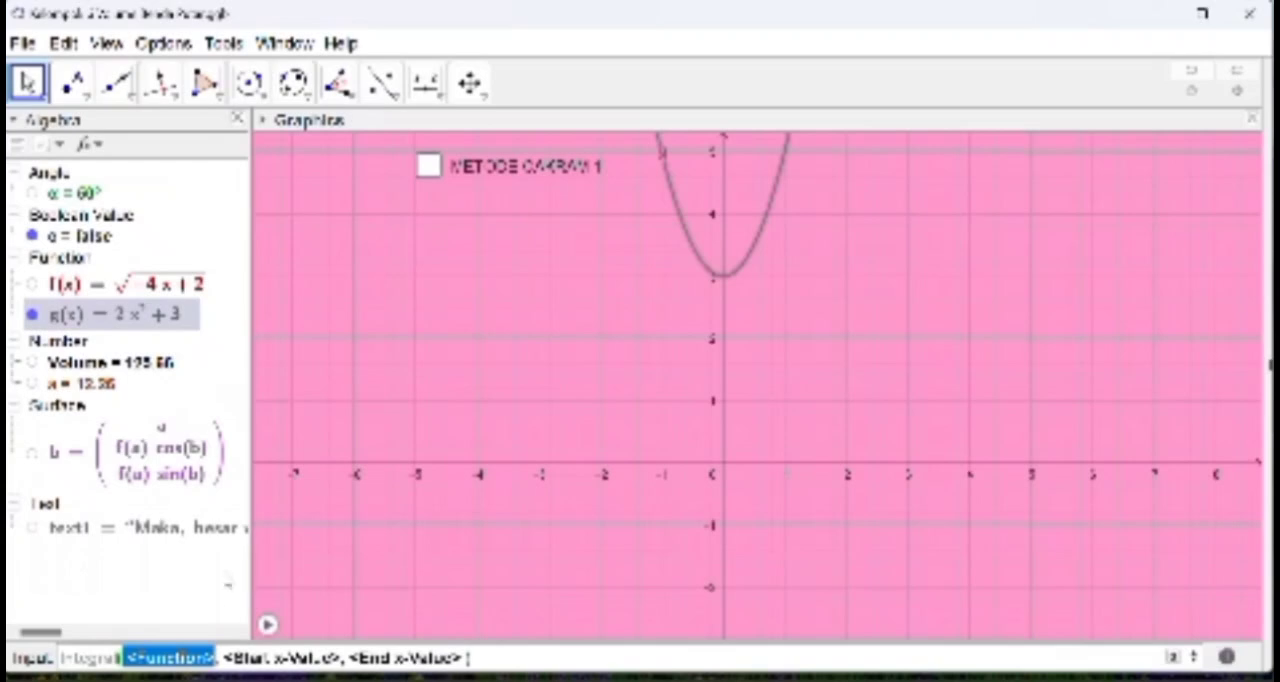
type("g")
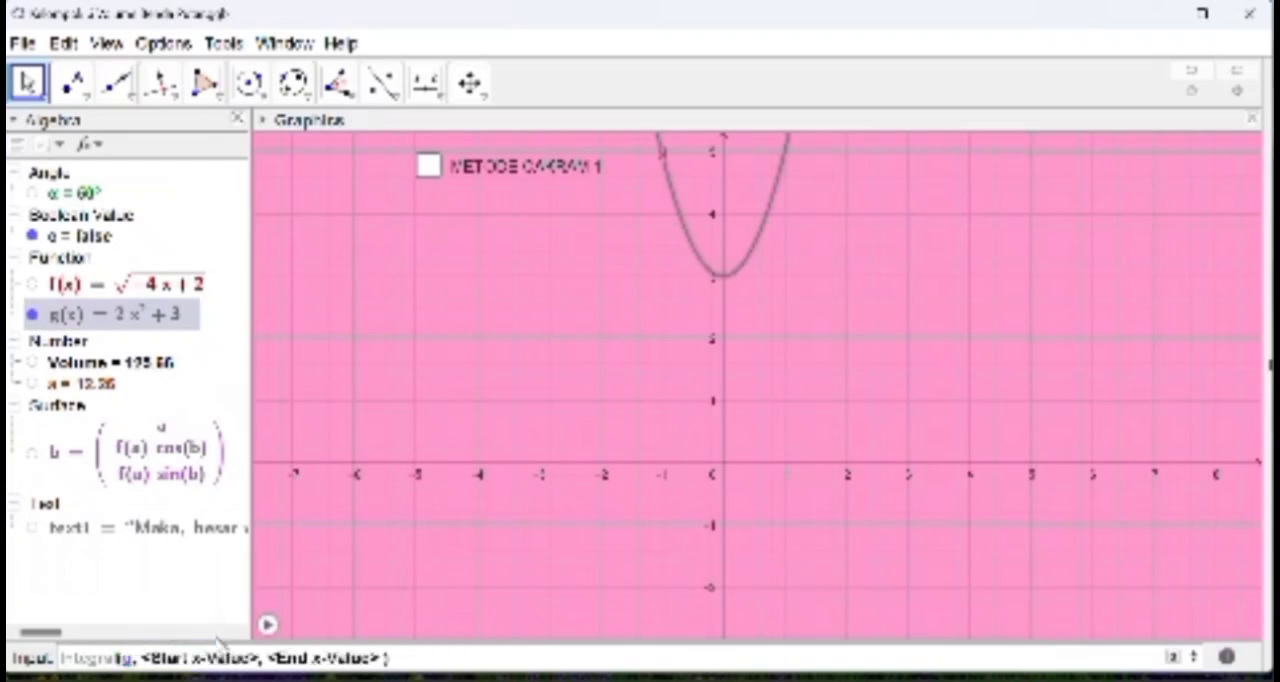
key("Tab")
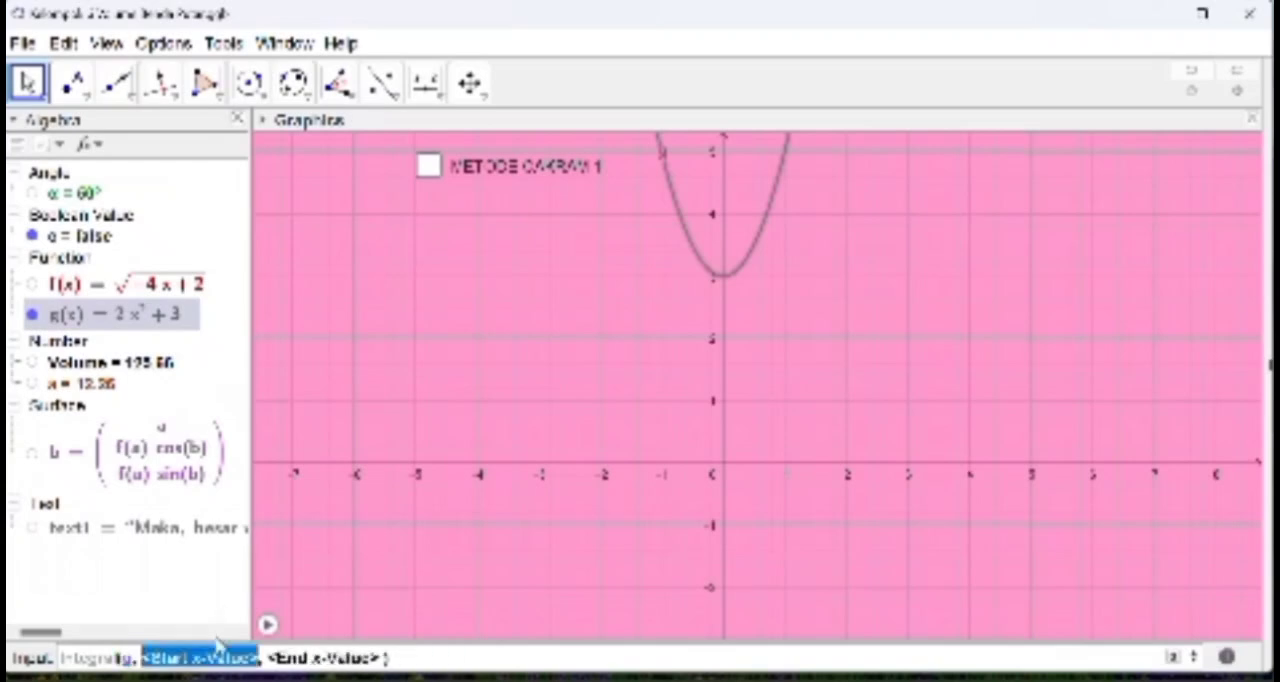
type("0")
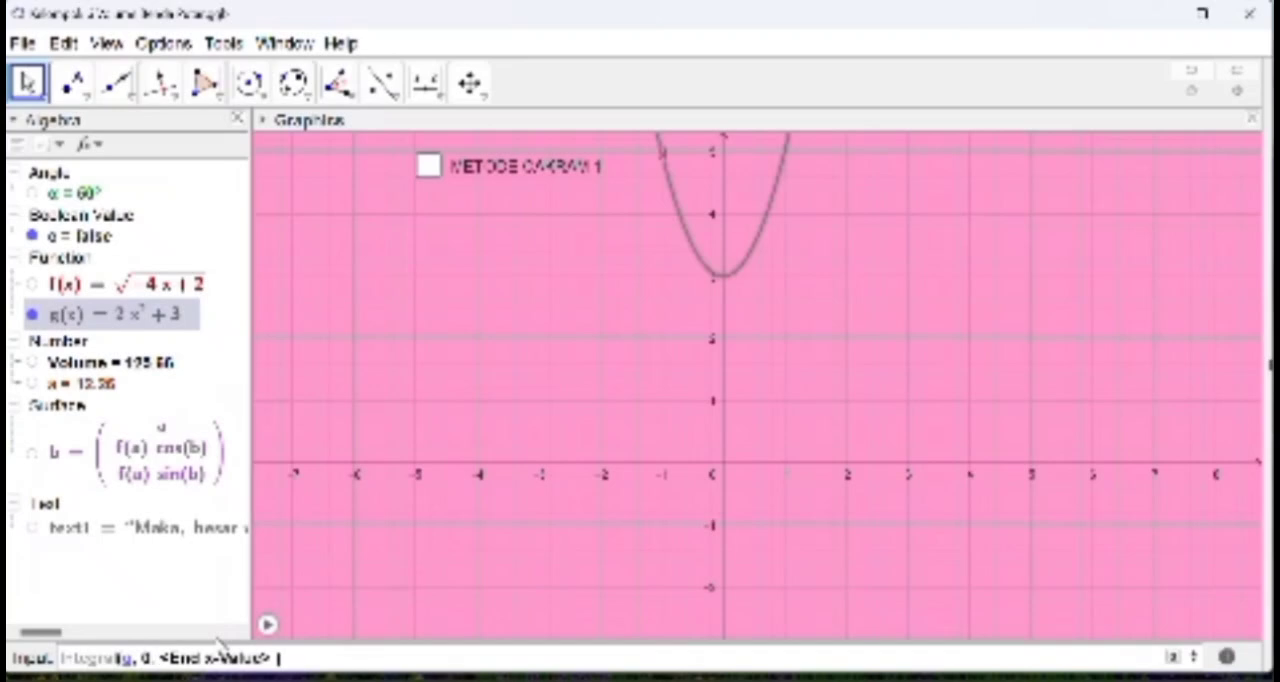
key("Tab")
type("3")
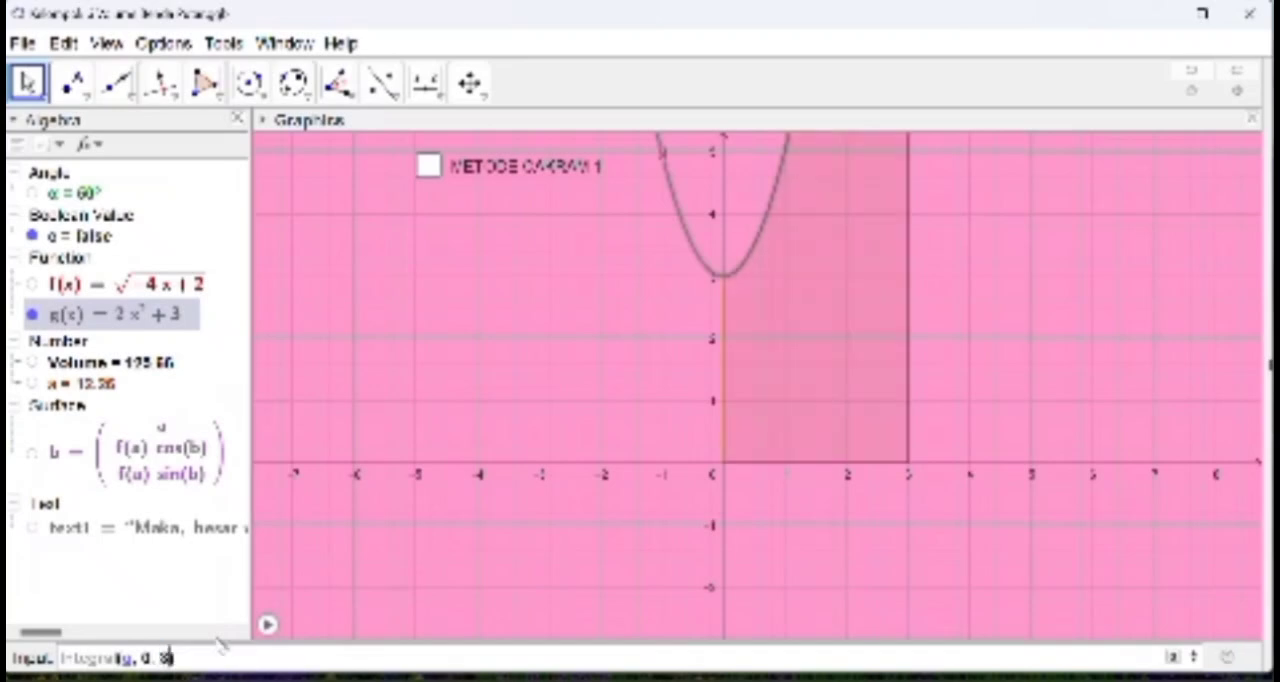
key("Return")
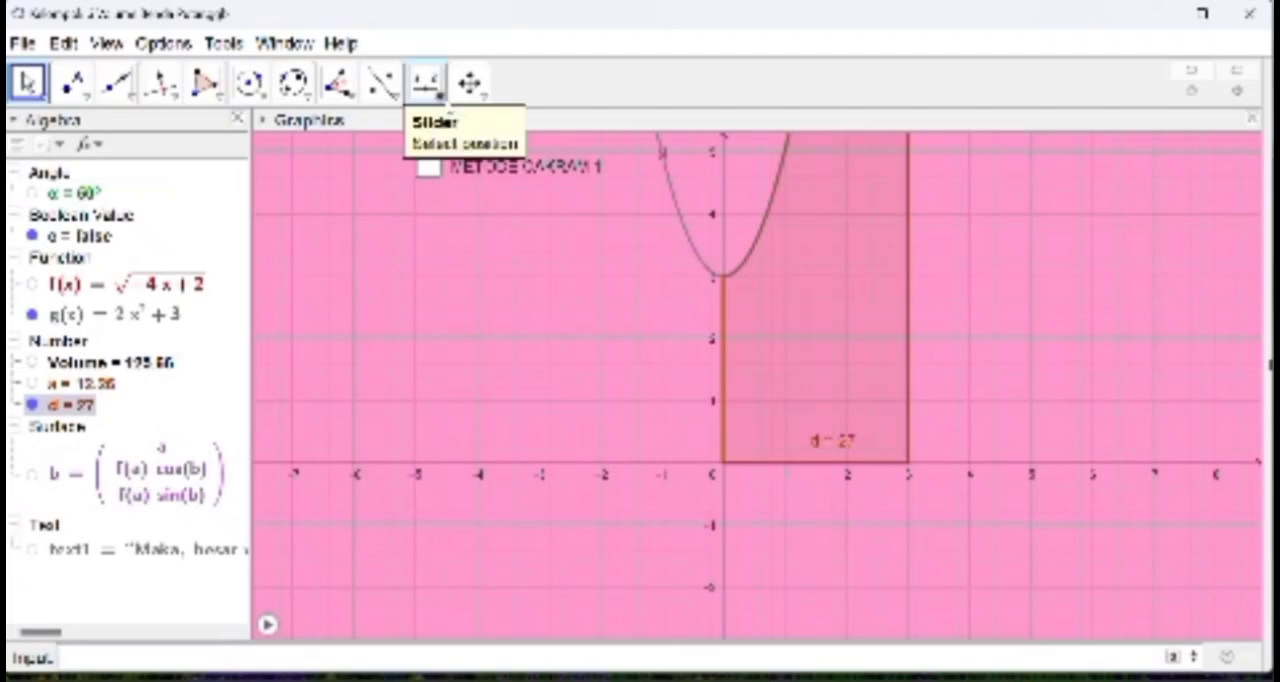
Step: Add an angle slider β near (-6, 3) ranging from 0° to 360° with a 5° increment, and select it
left_click(425, 83)
mouse_move(470, 84)
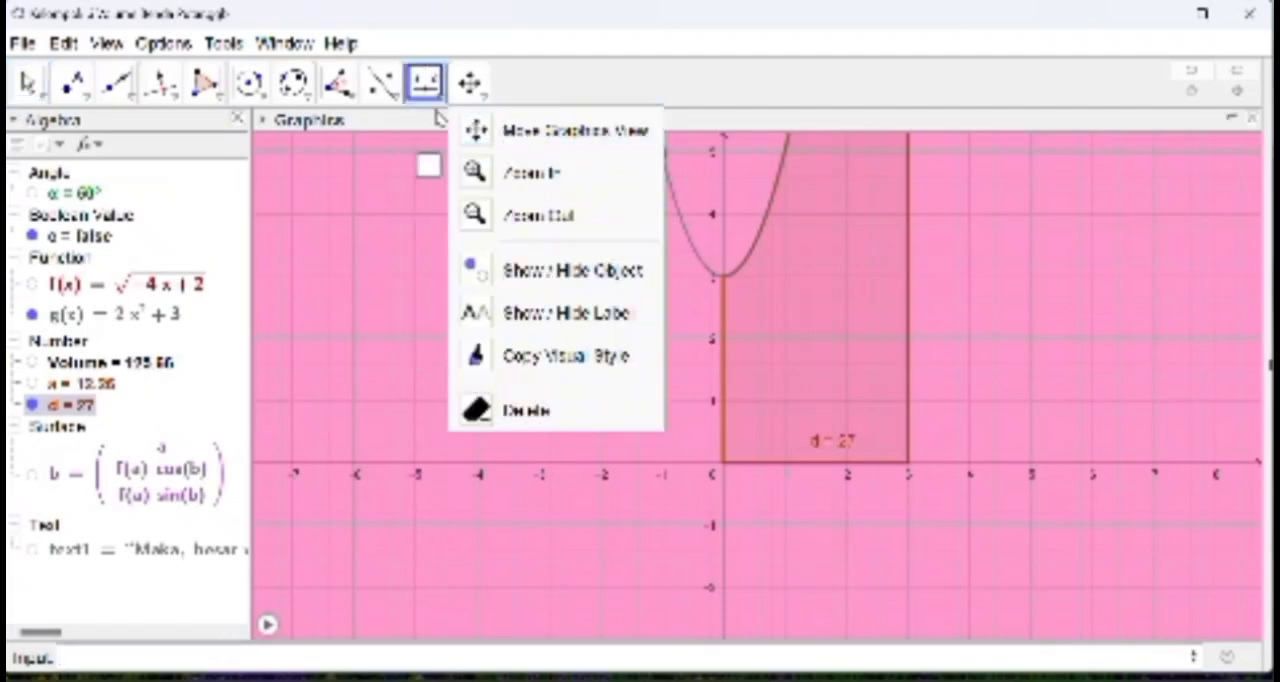
mouse_move(430, 96)
left_click(444, 137)
left_click(355, 286)
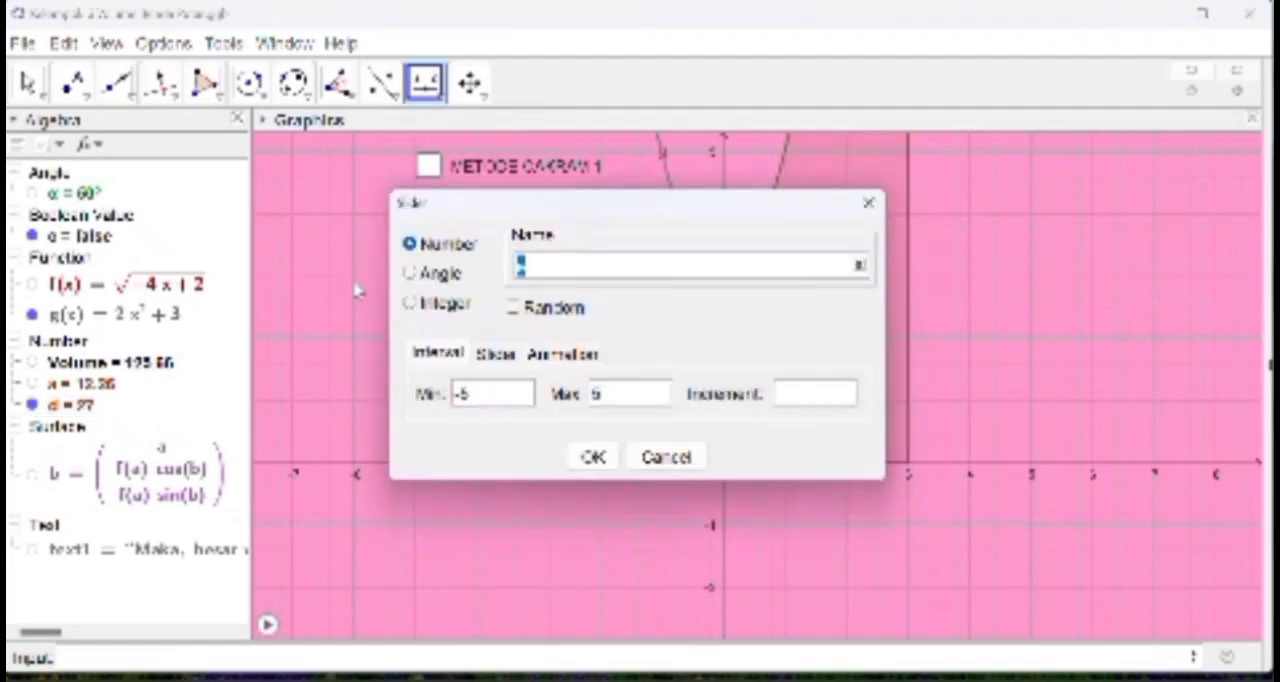
left_click(410, 274)
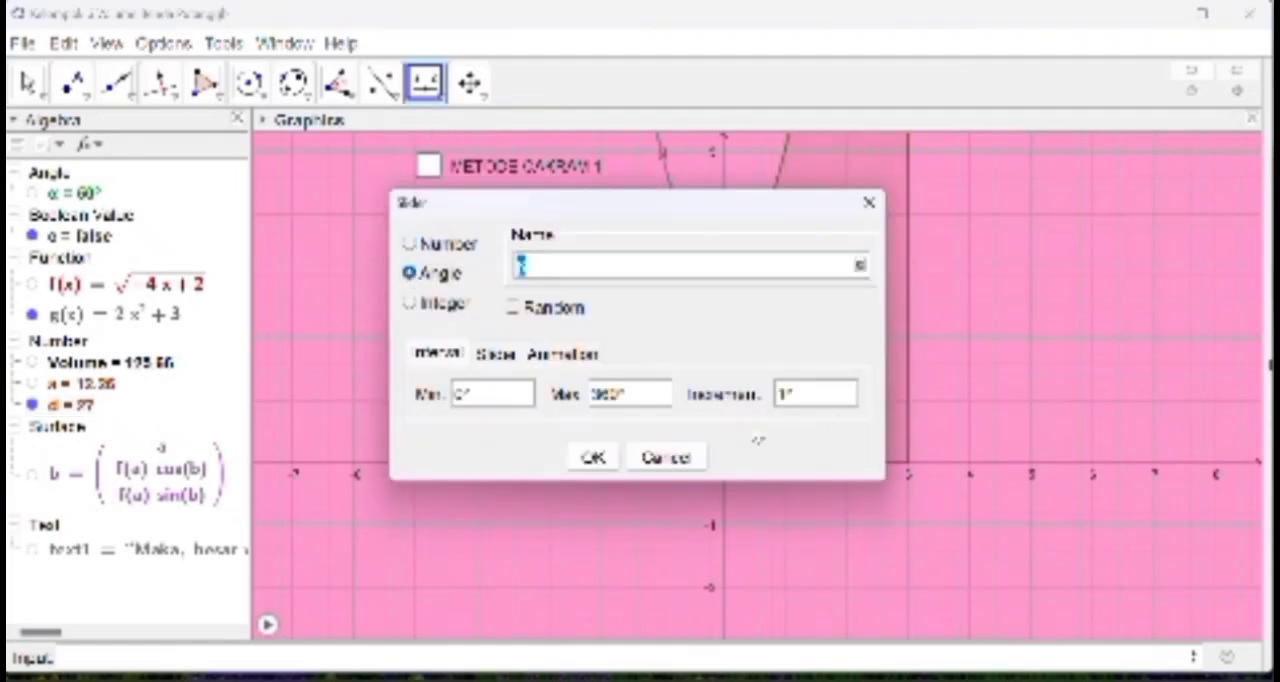
left_click(790, 402)
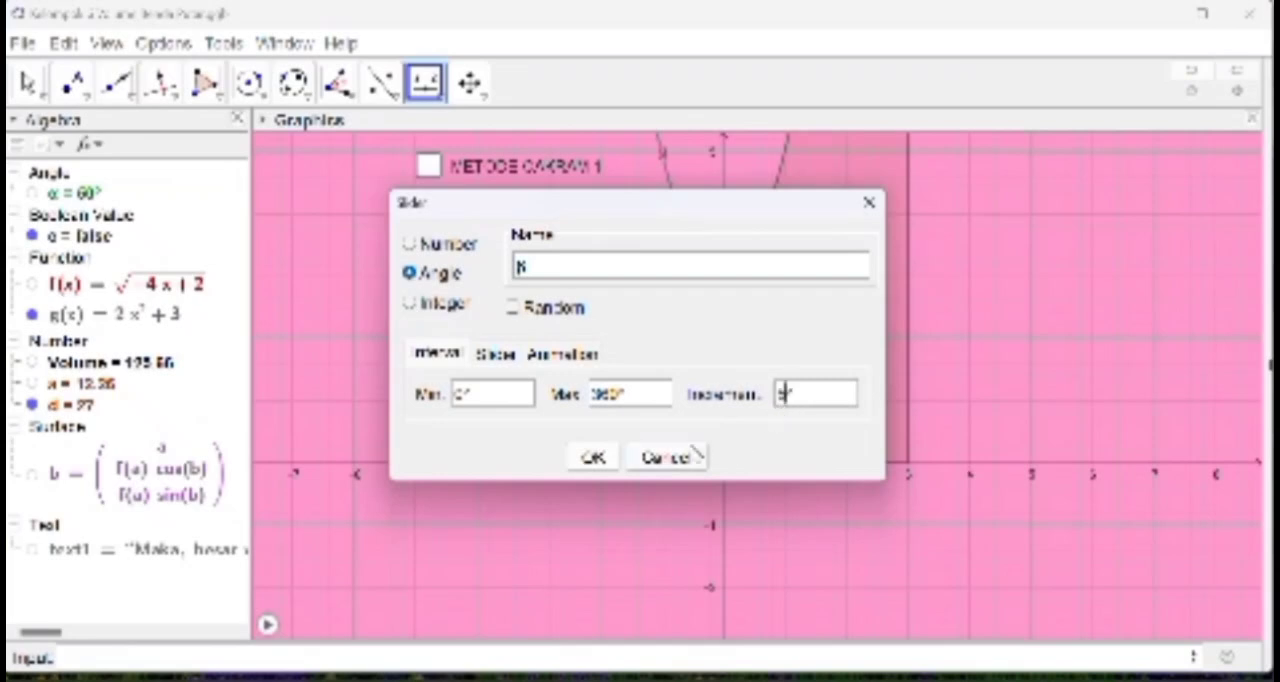
left_click(592, 457)
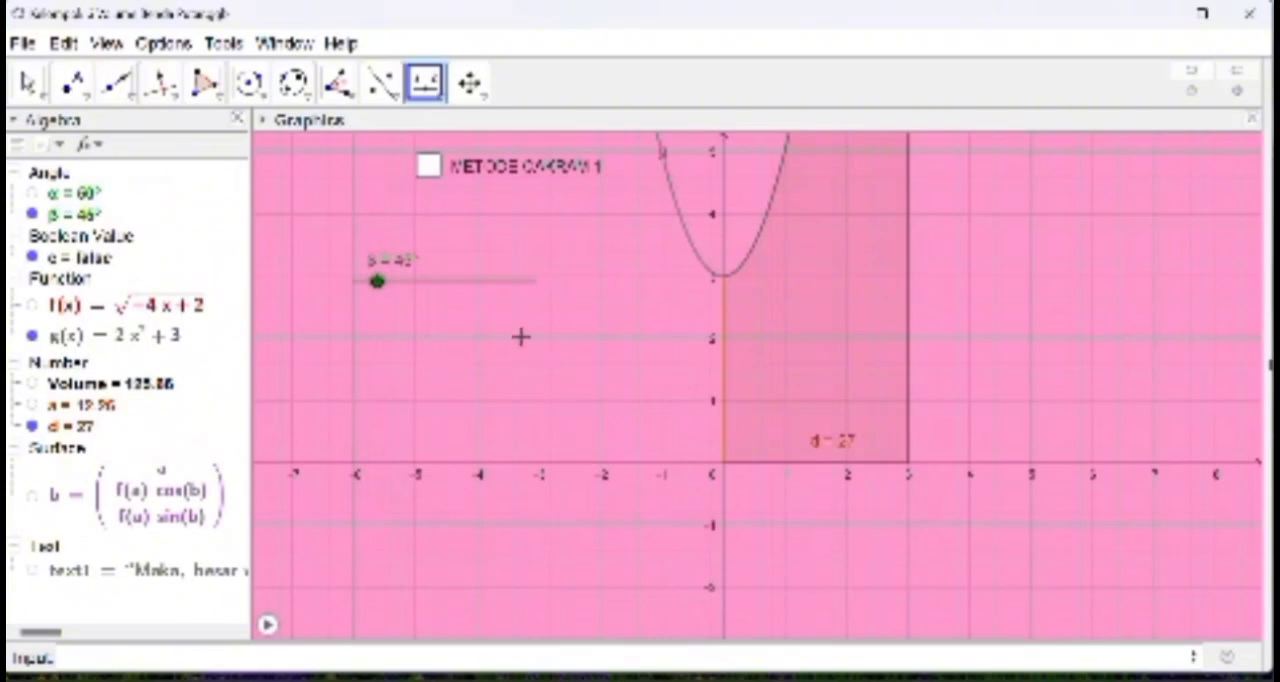
left_click(455, 282)
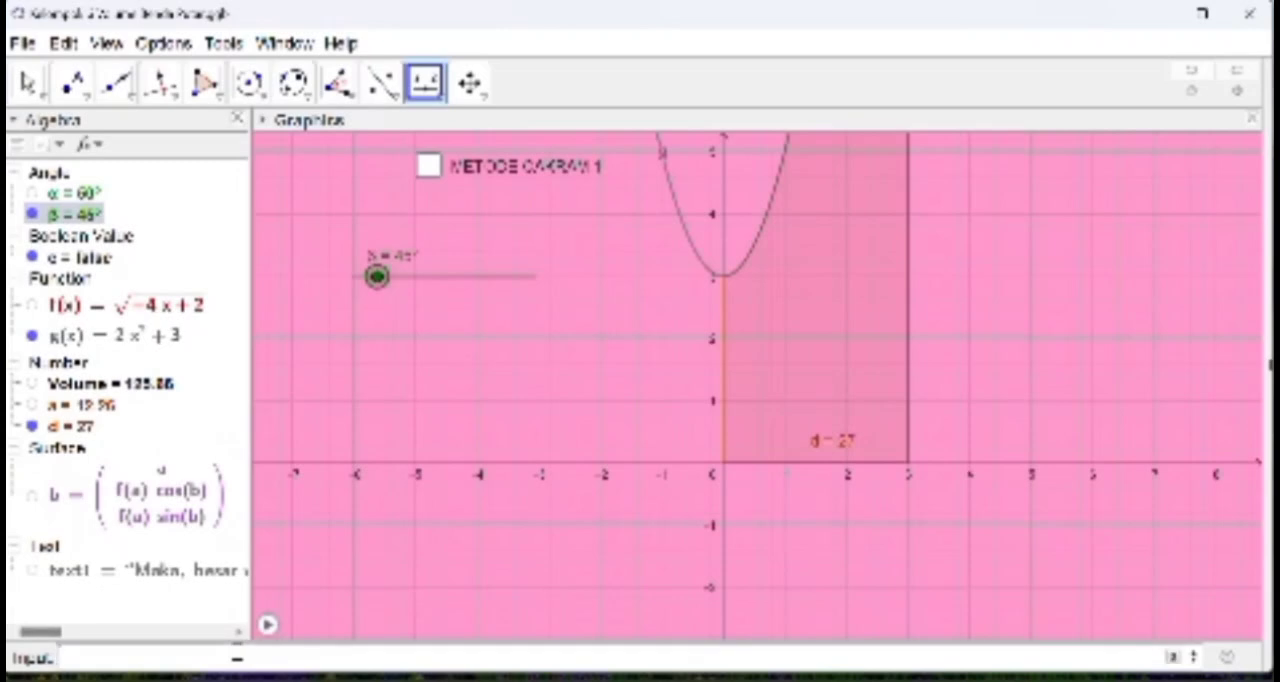
Step: Start a parametric Surface command with d and g(d)cos(c) as its first two expressions
type("su")
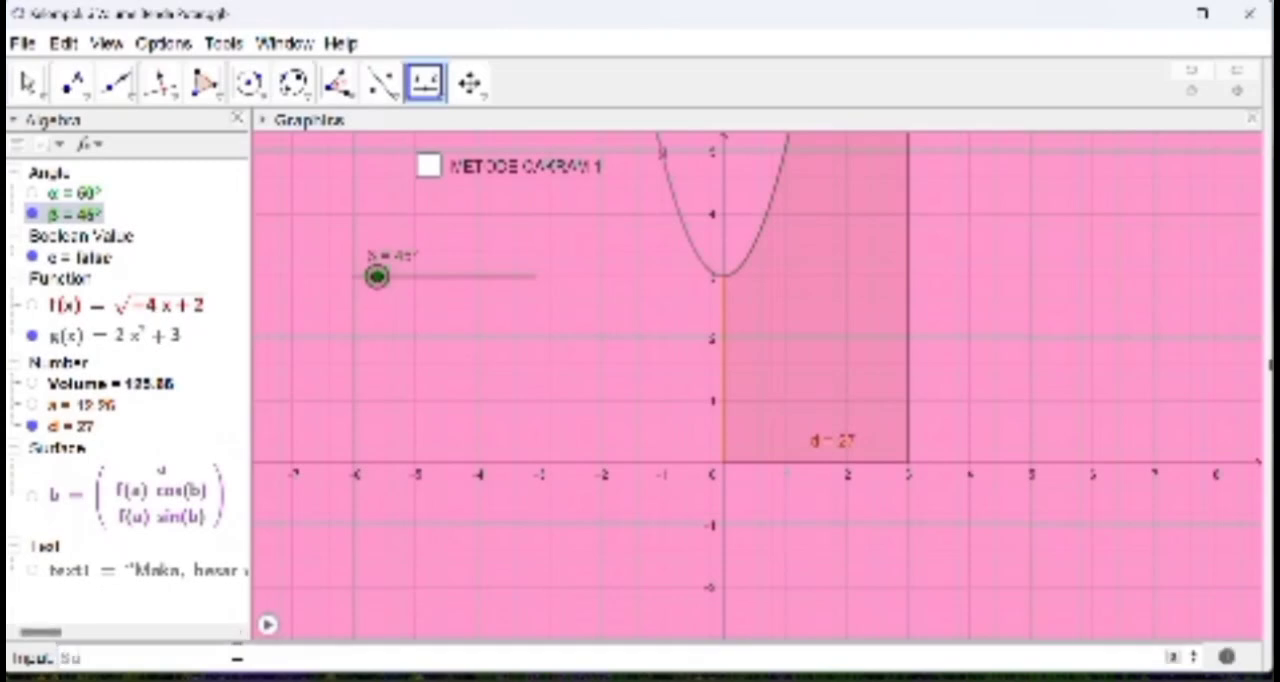
type("r")
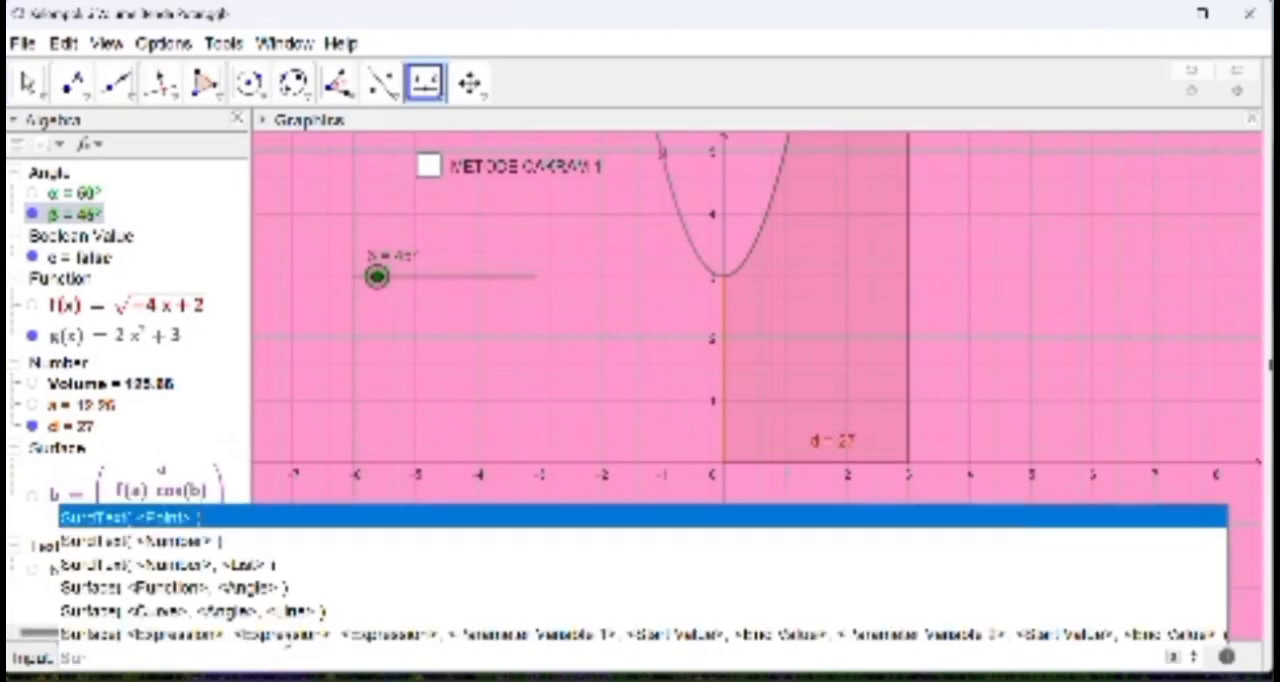
left_click(266, 632)
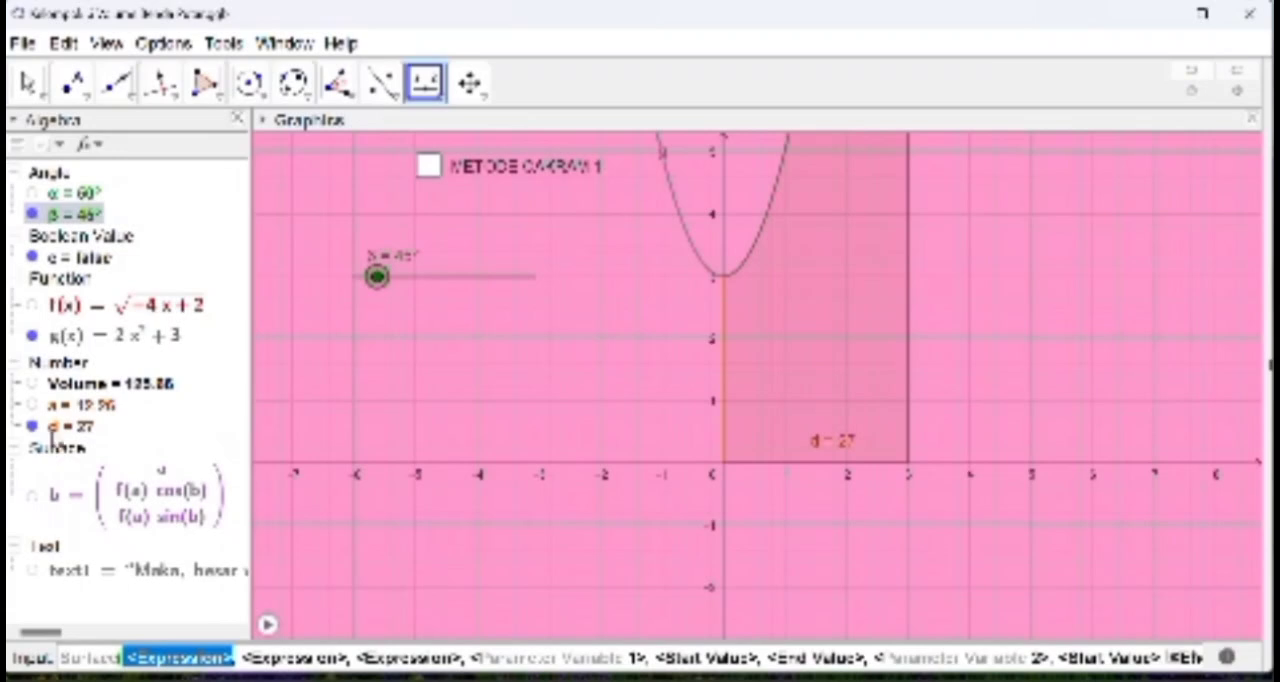
type("d")
key("Tab")
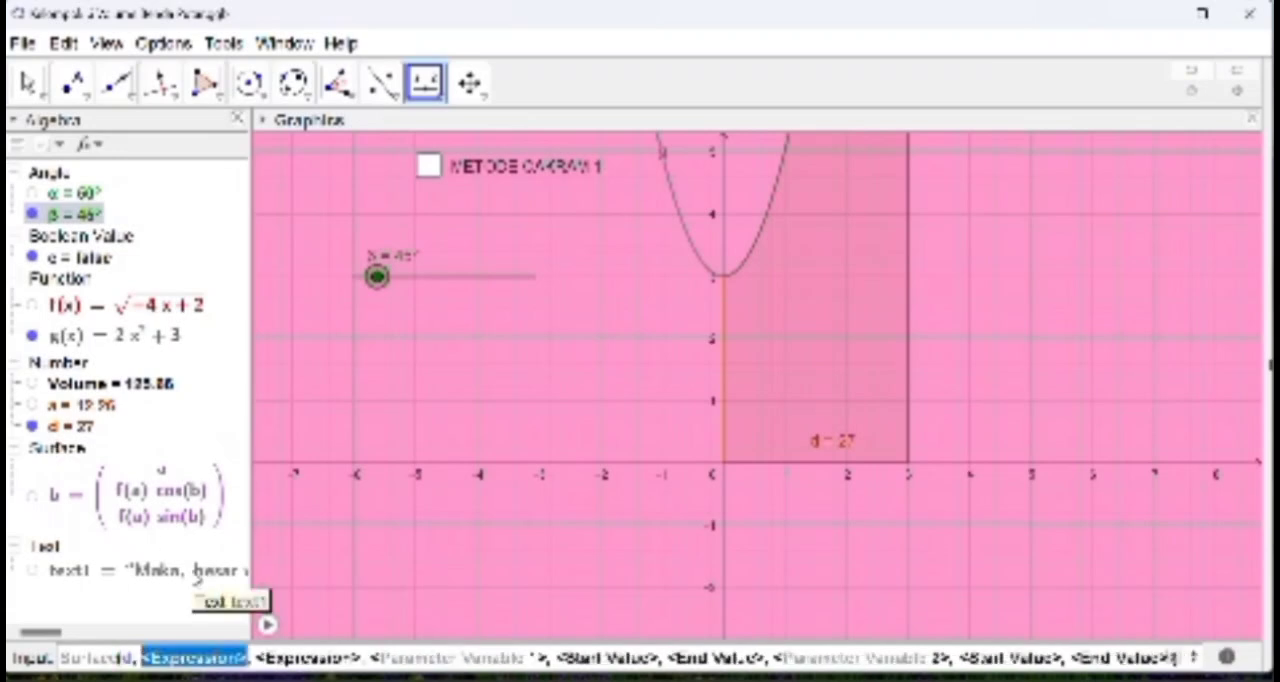
type("g")
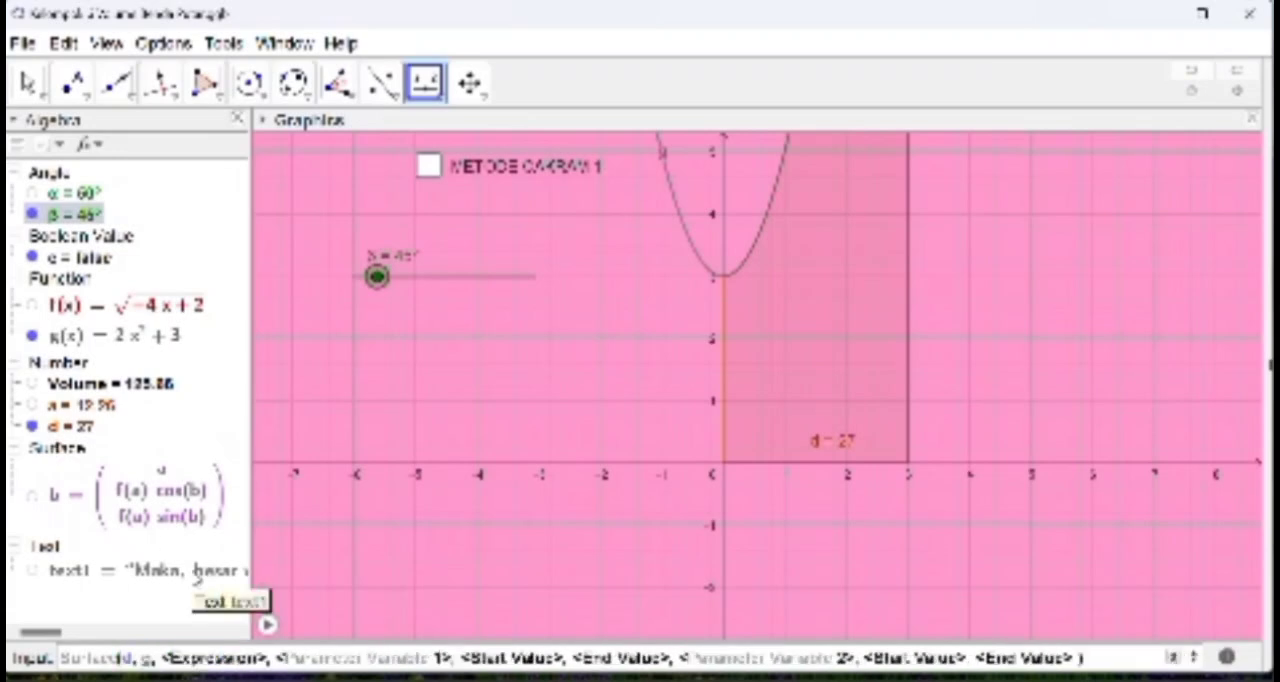
type("(u")
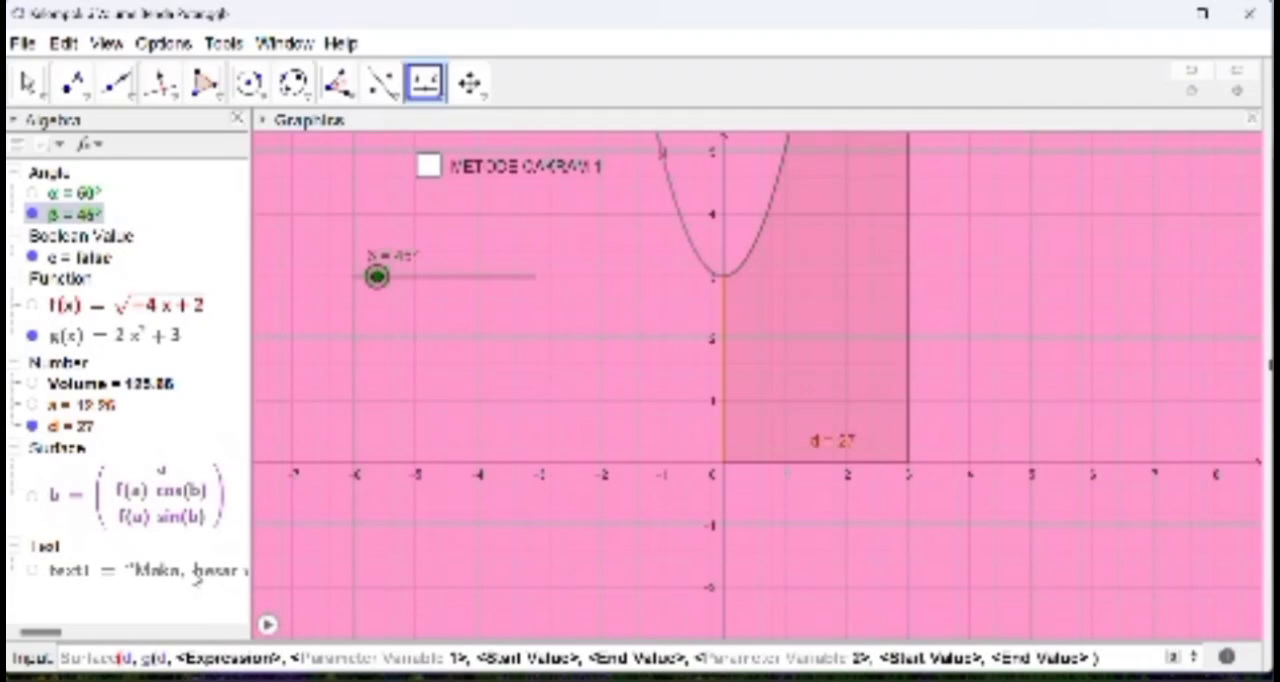
type(")cos")
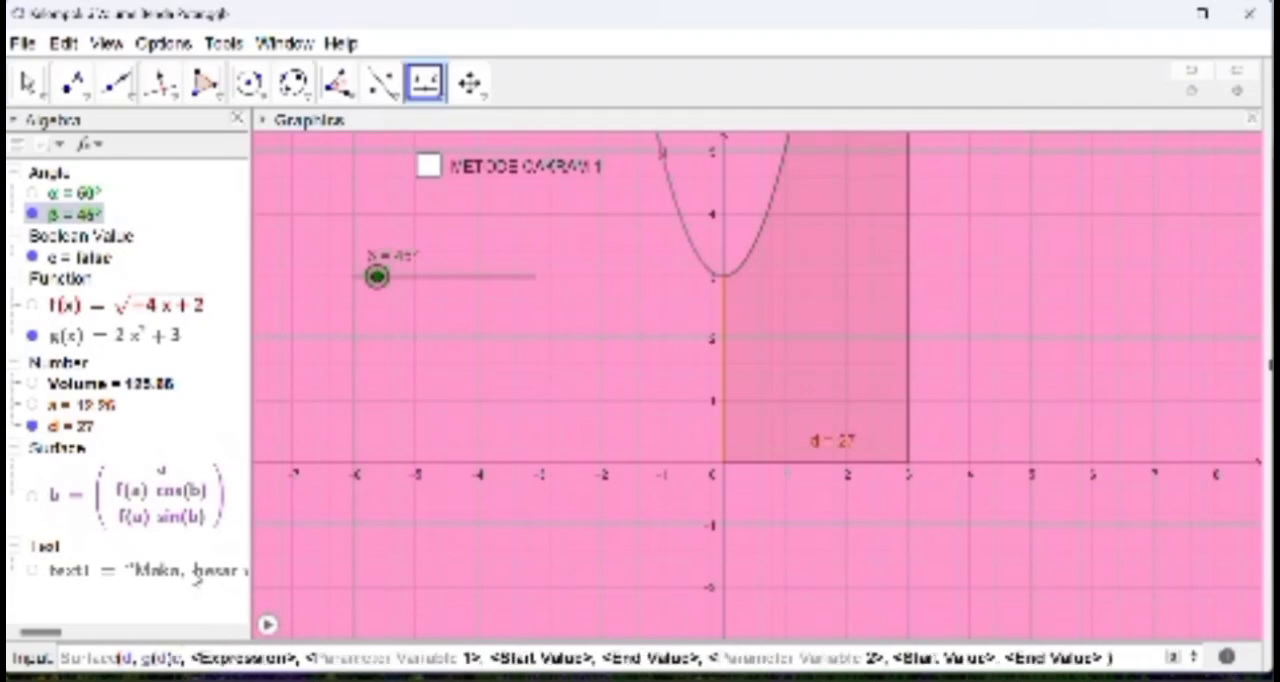
key("Escape")
type("(d")
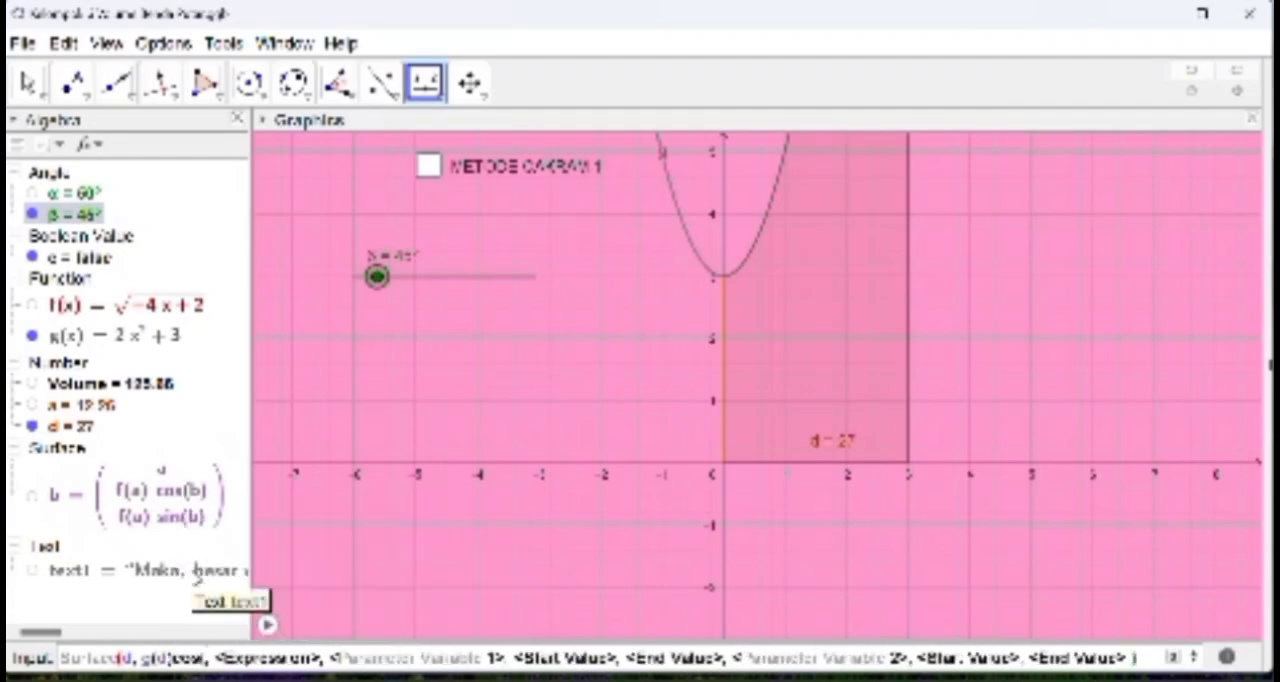
type(")")
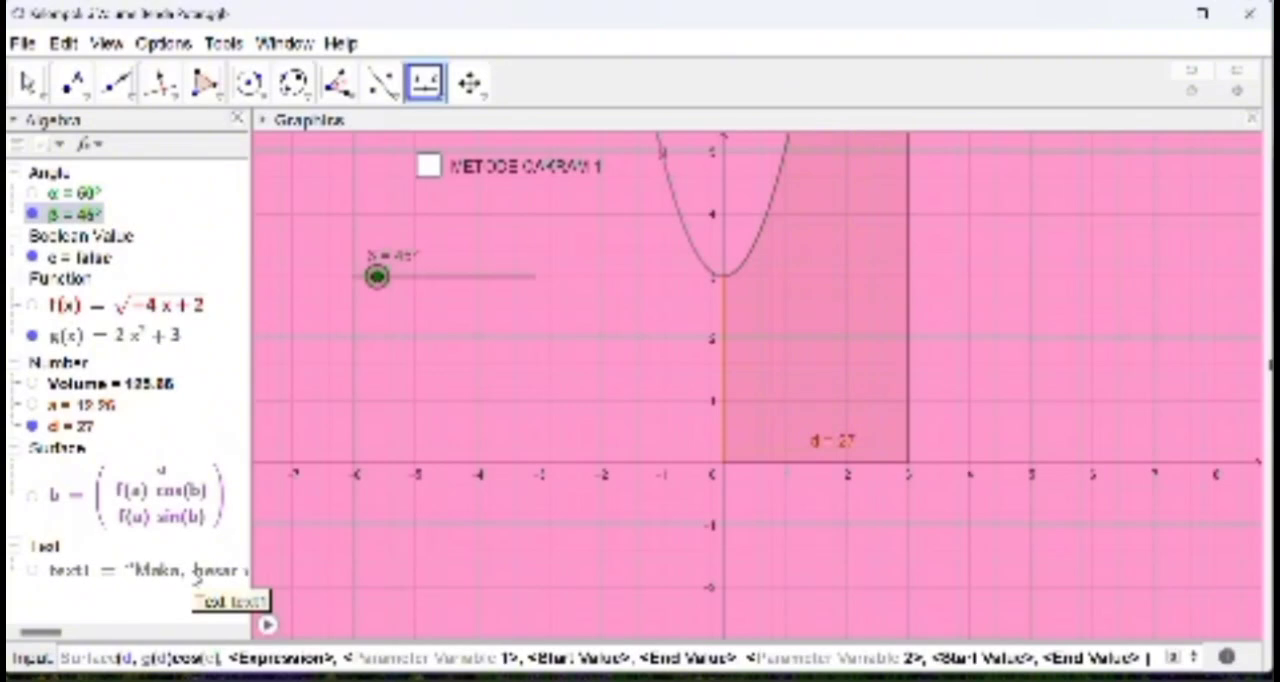
Step: Enter g(d)sin(c) as the third expression of the Surface command
key("Tab")
type("g(")
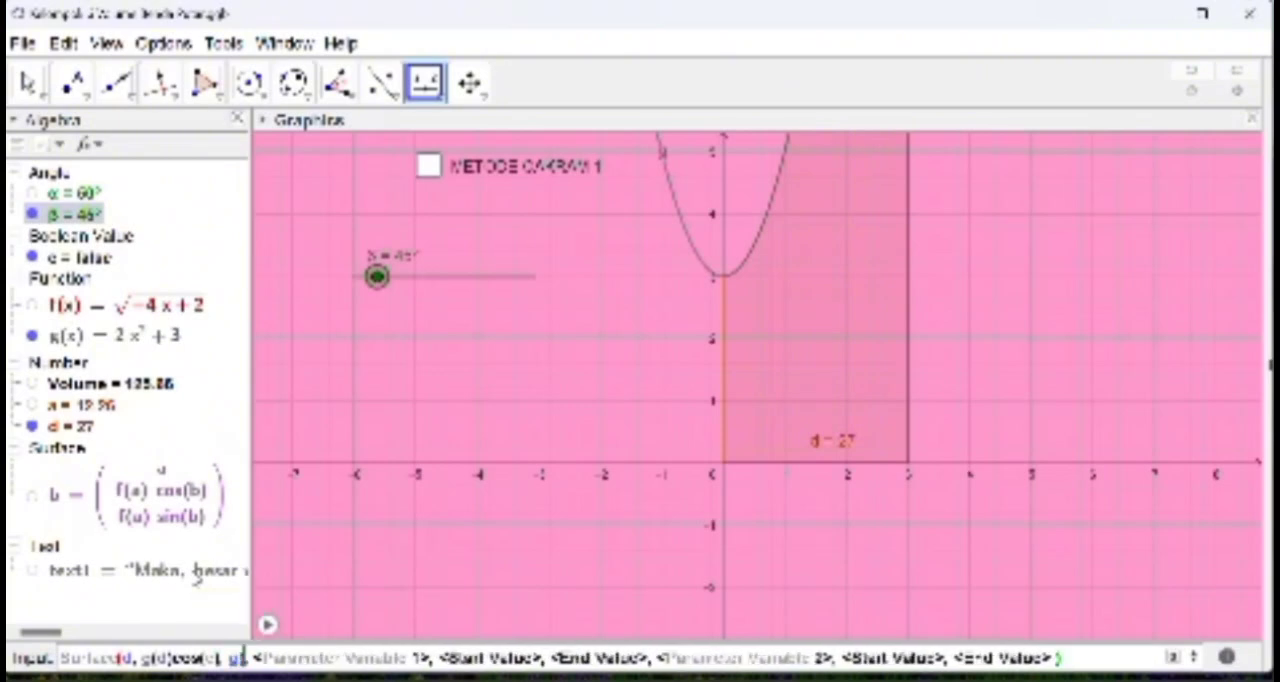
type("d)")
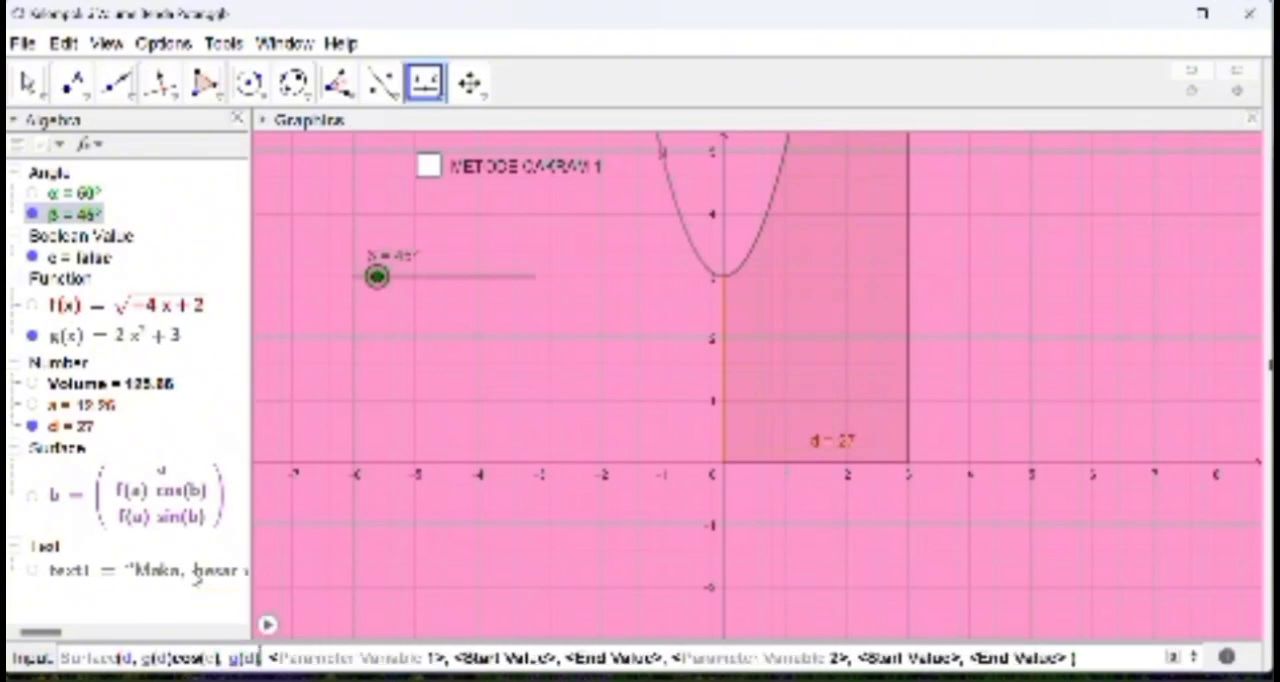
type("sin(")
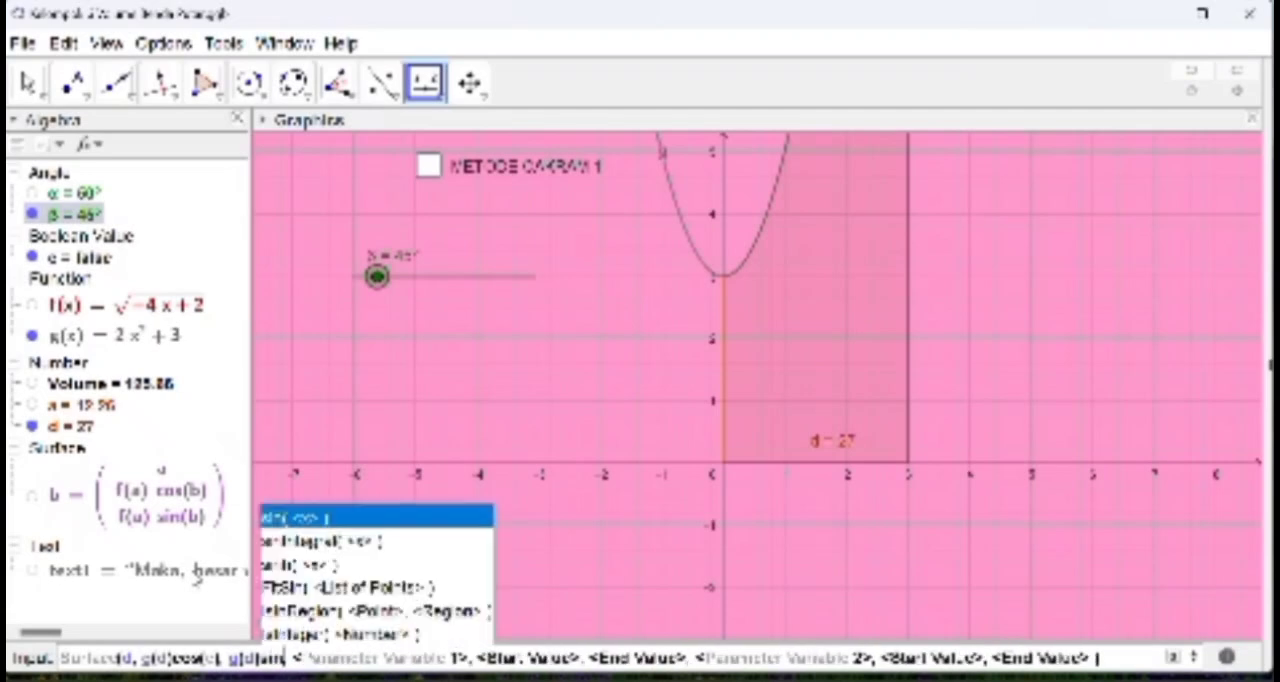
type("c")
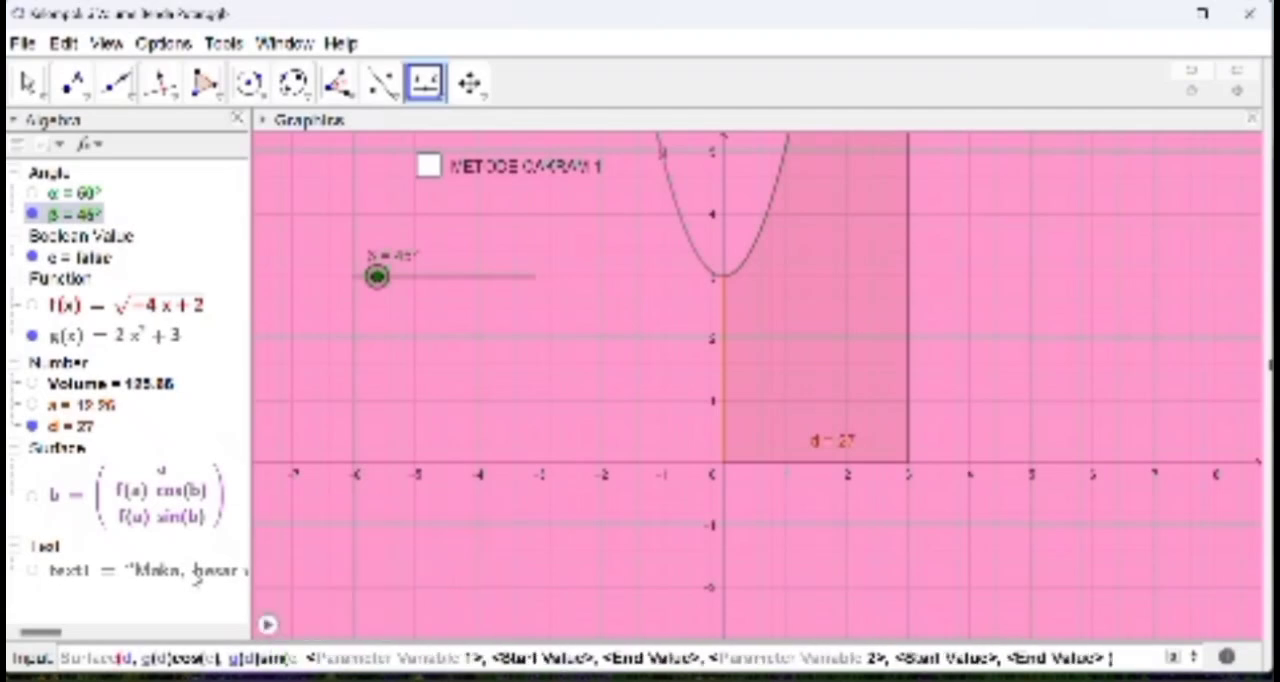
type(")")
Step: Set d as the surface's first parameter, running from 0 to 3
key("Tab")
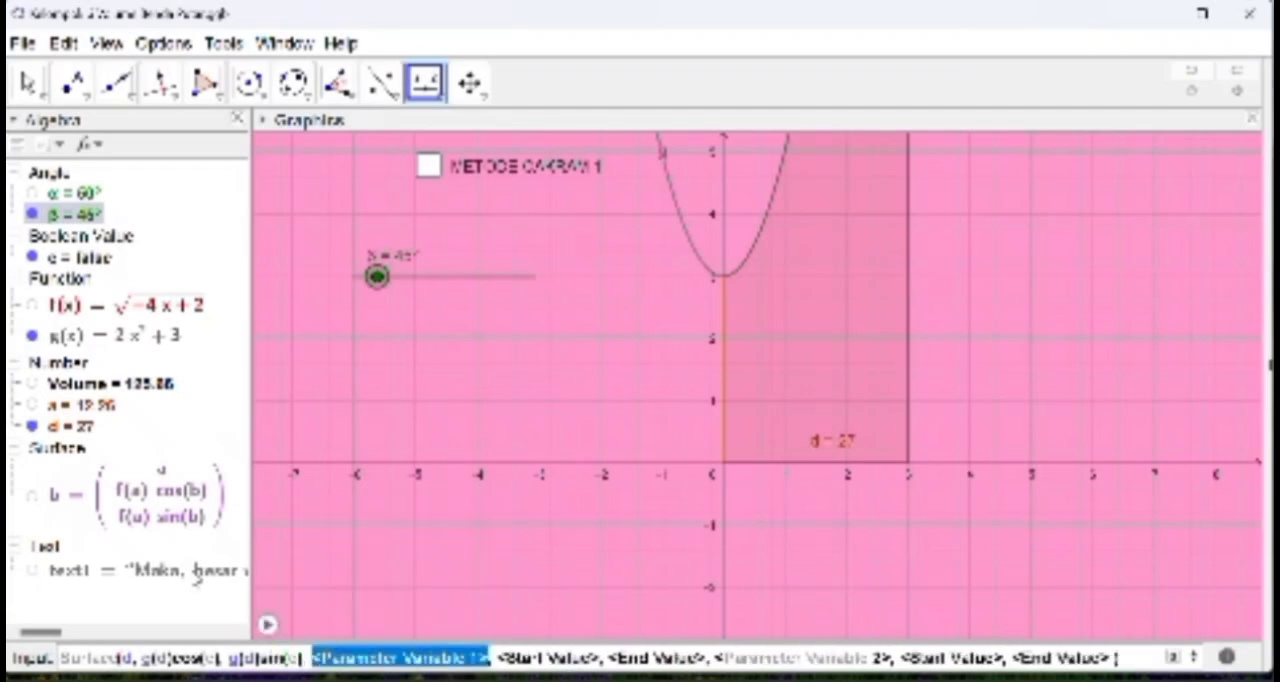
type("d")
key("Tab")
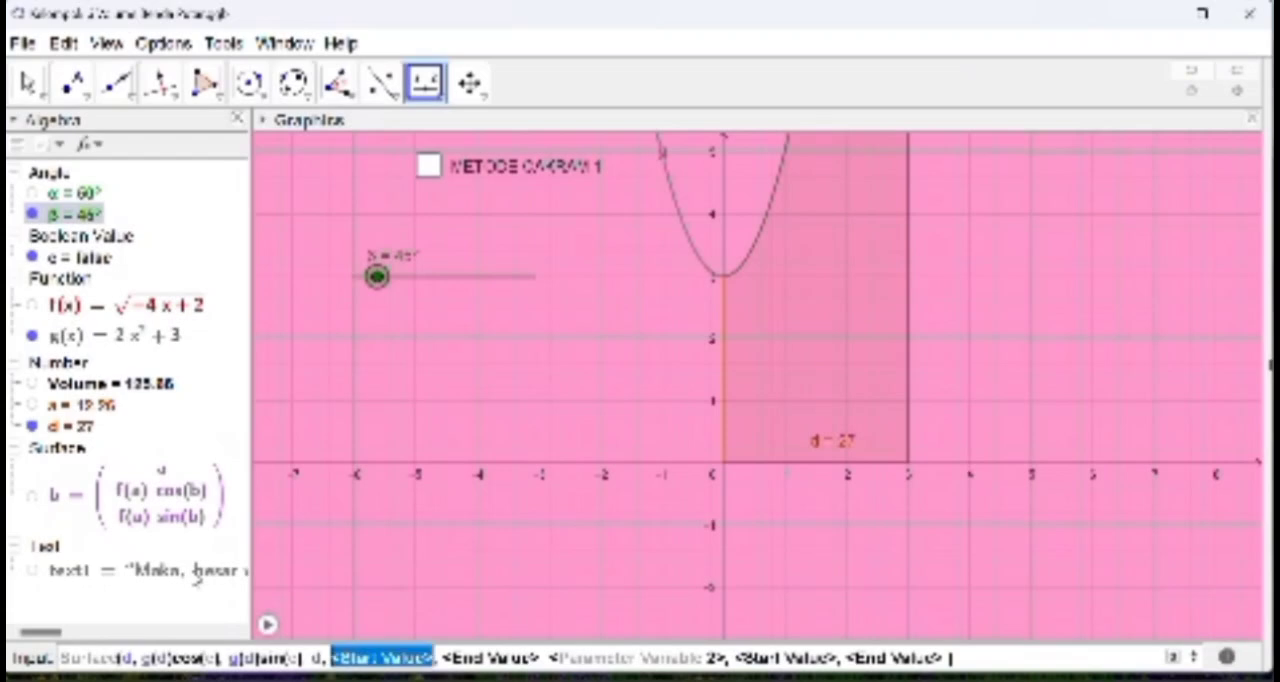
type("0")
key("Tab")
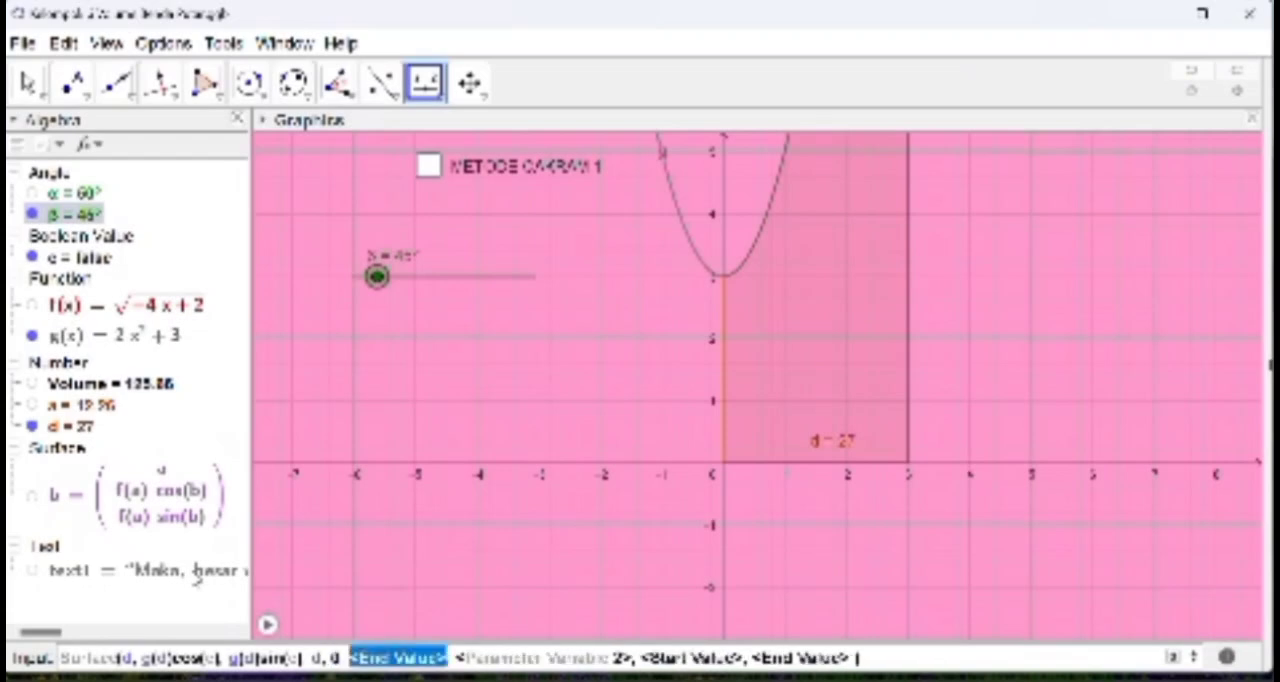
type("3")
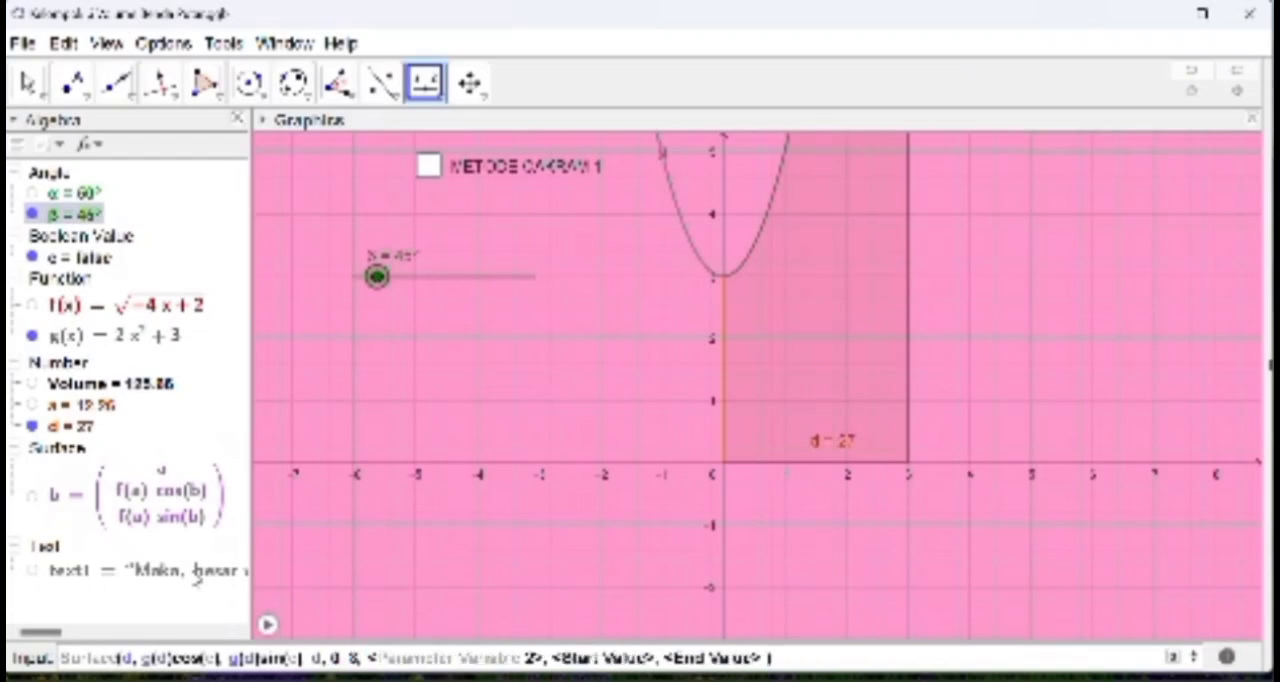
Step: Set c as the surface's second parameter, running from 0 to β, and create the surface
key("Tab")
type("c")
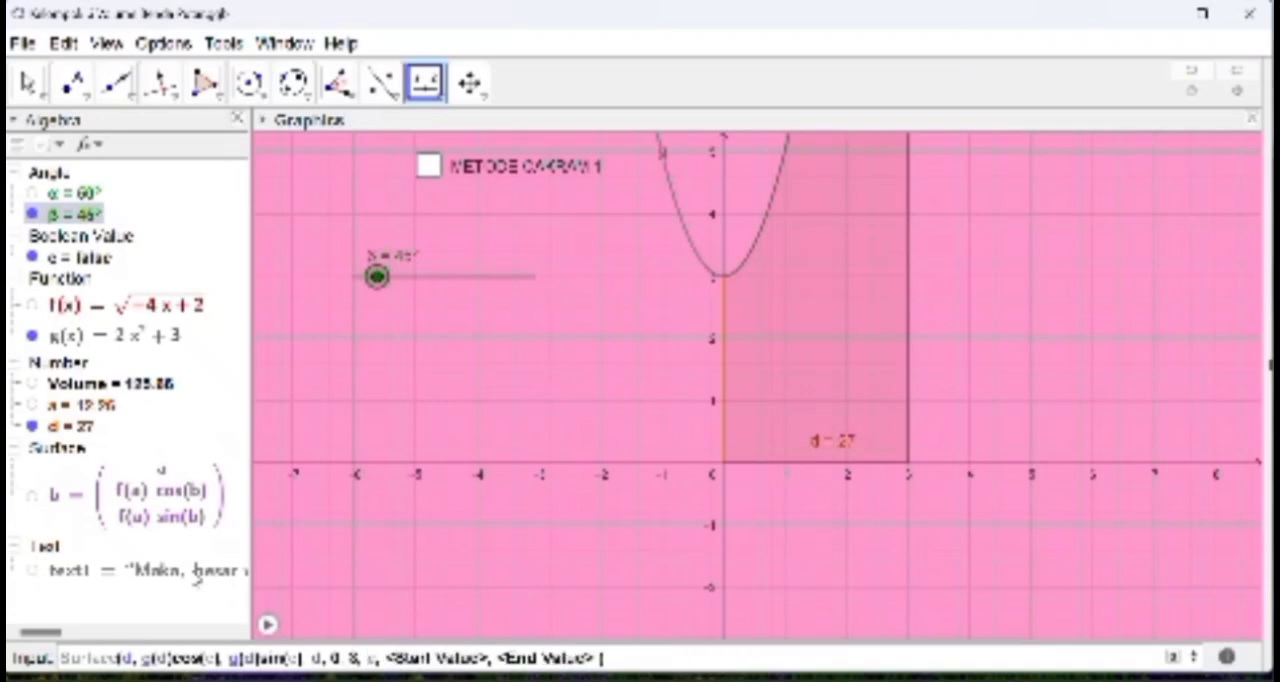
key("Tab")
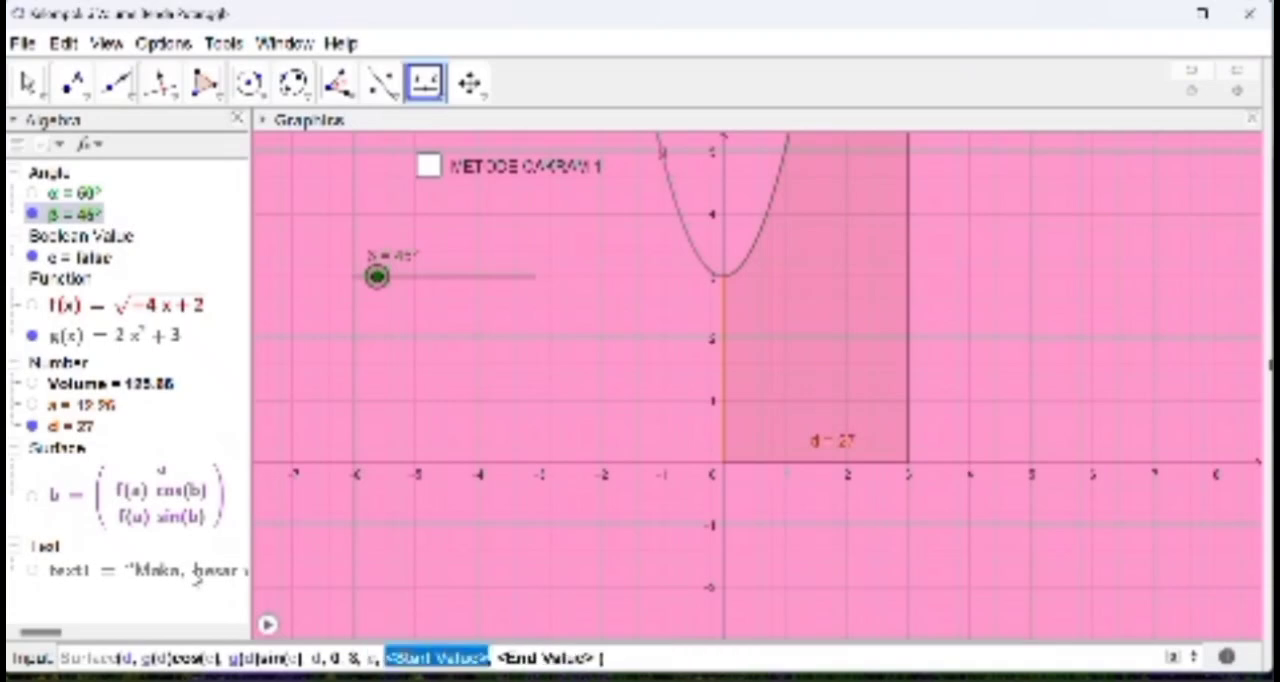
type("0")
key("Tab")
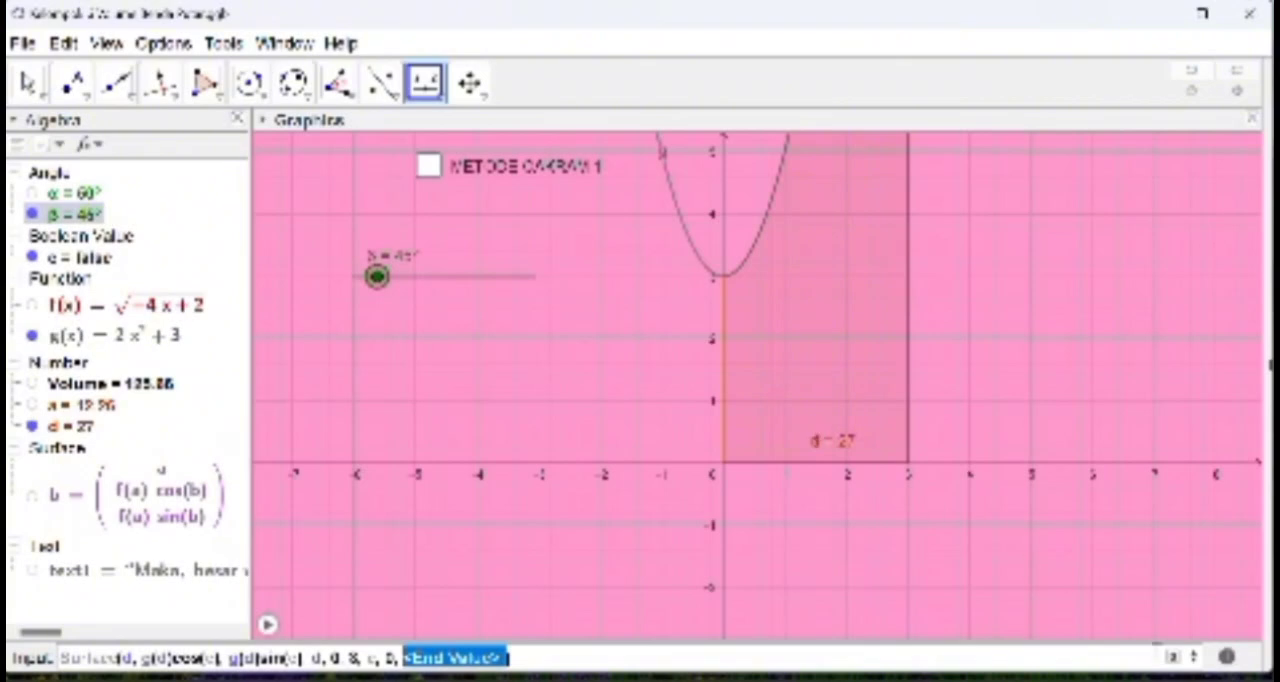
left_click(1173, 657)
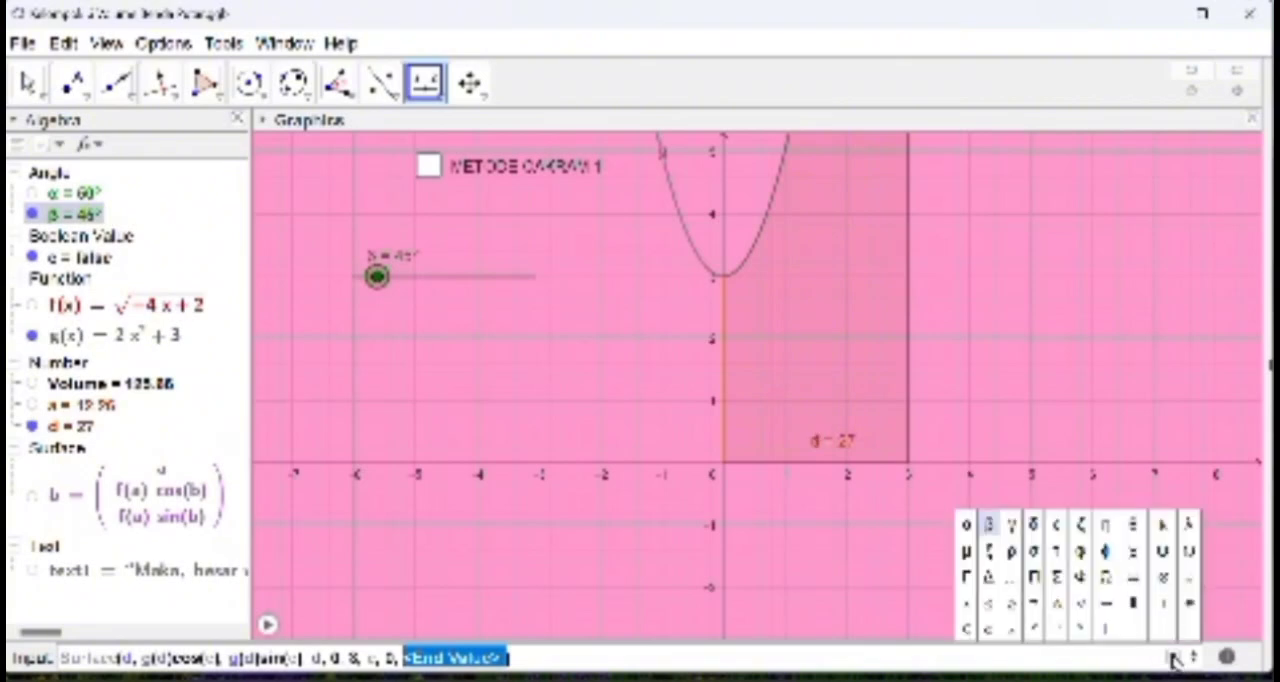
left_click(985, 523)
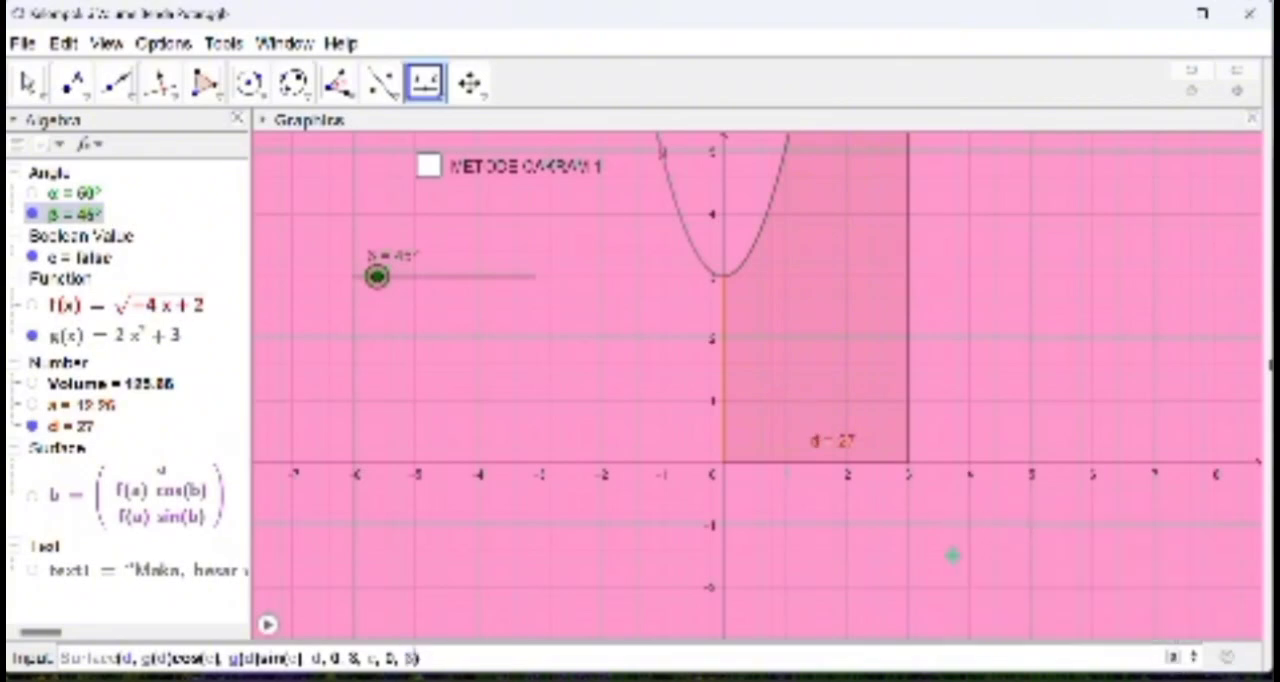
key("Return")
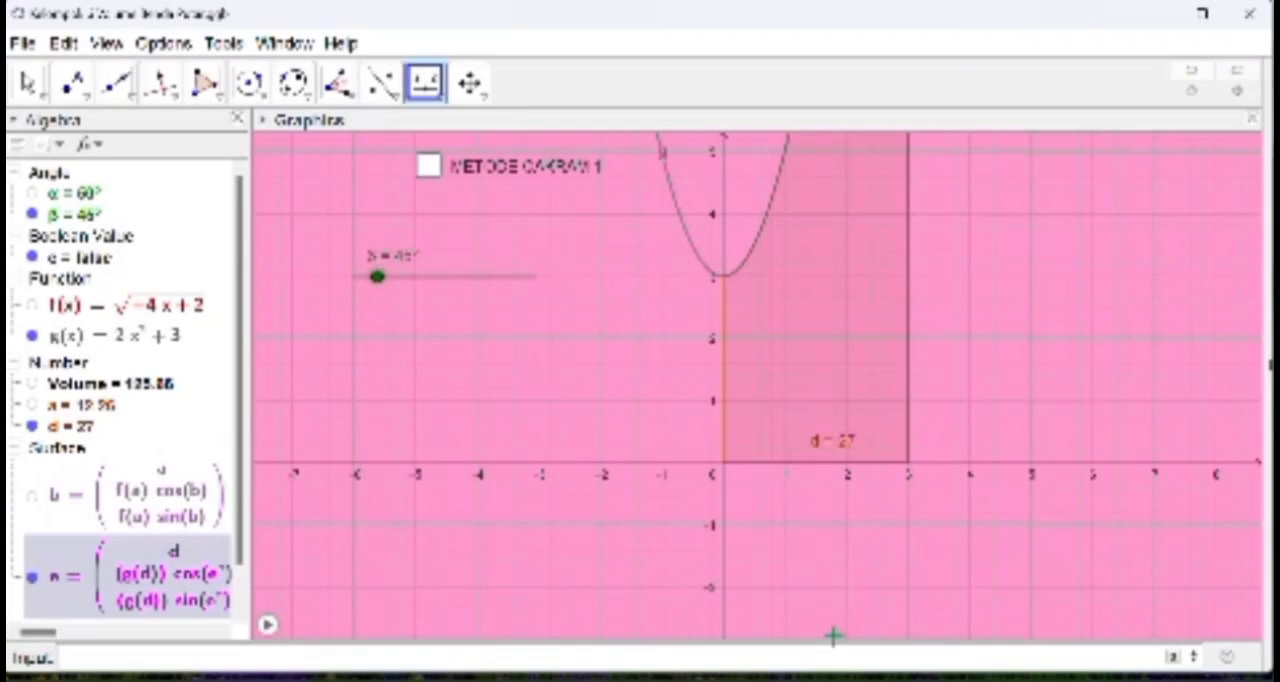
Step: Redefine the new g(d) surface by removing the degree symbols after e in its cosine and sine expressions
scroll(197, 568, "down", 1)
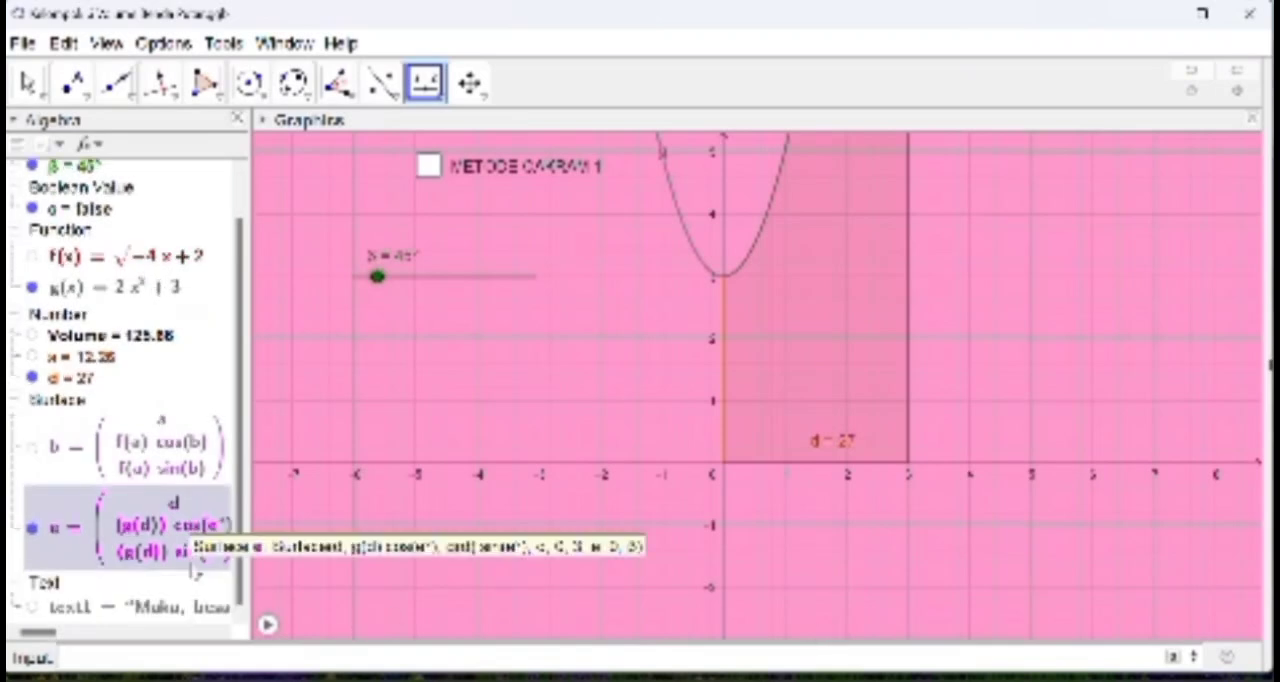
right_click(188, 522)
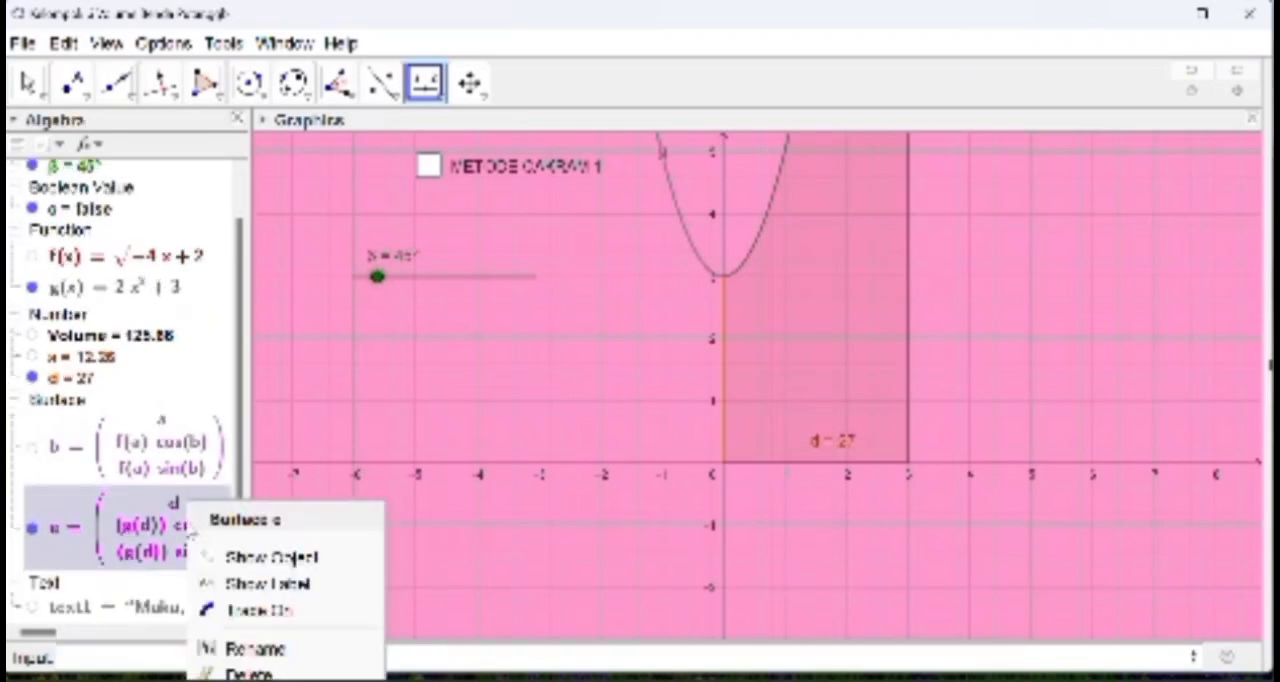
left_click(135, 522)
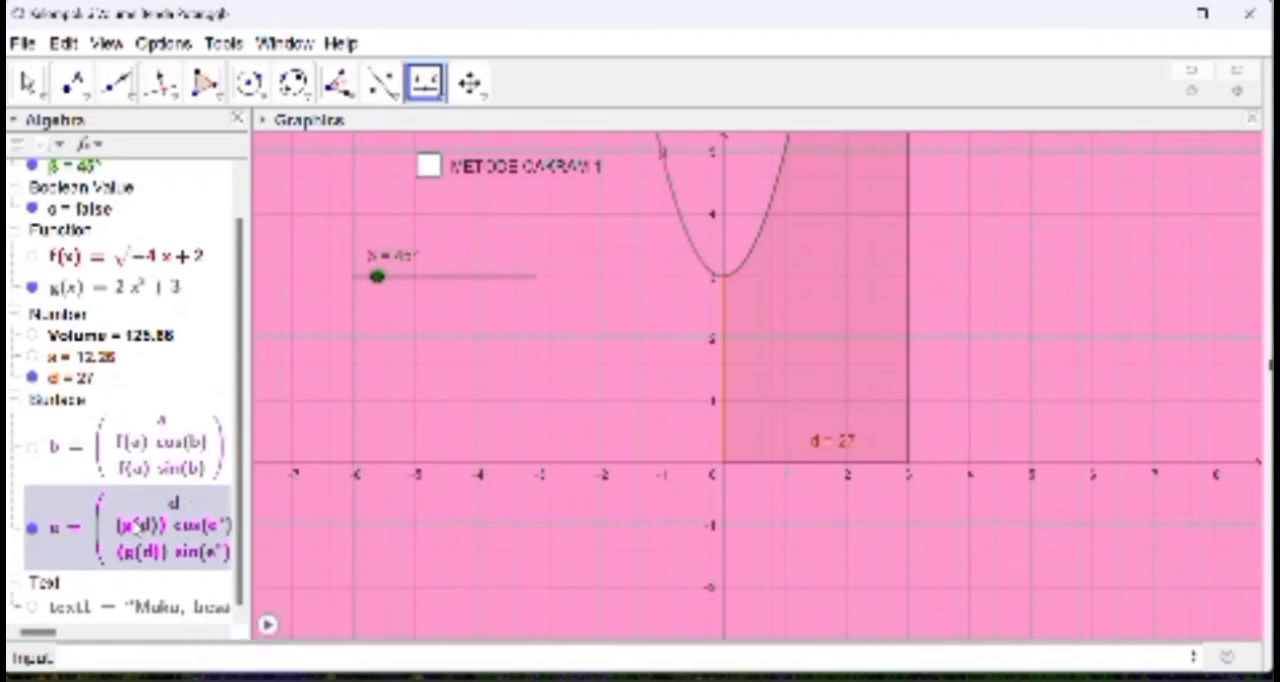
double_click(135, 522)
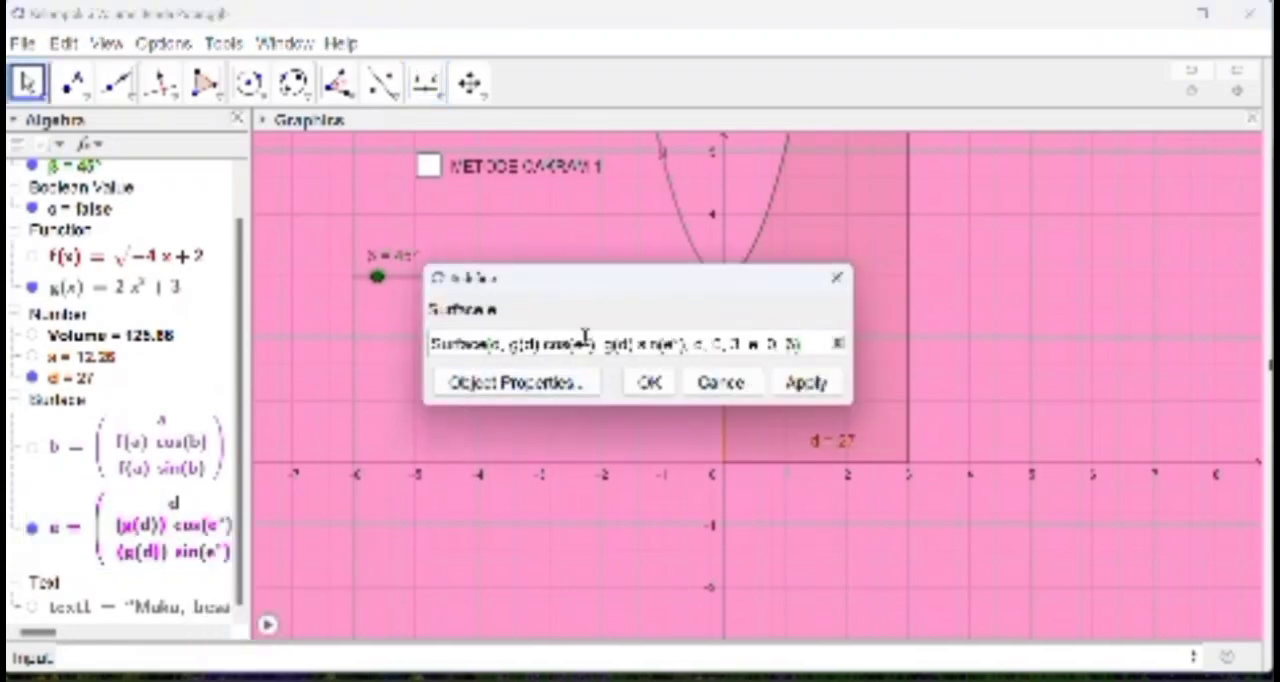
key("BackSpace")
key("Right")
key("Right")
key("Right")
key("Right")
key("Right")
key("Right")
key("Right")
key("Right")
key("Right")
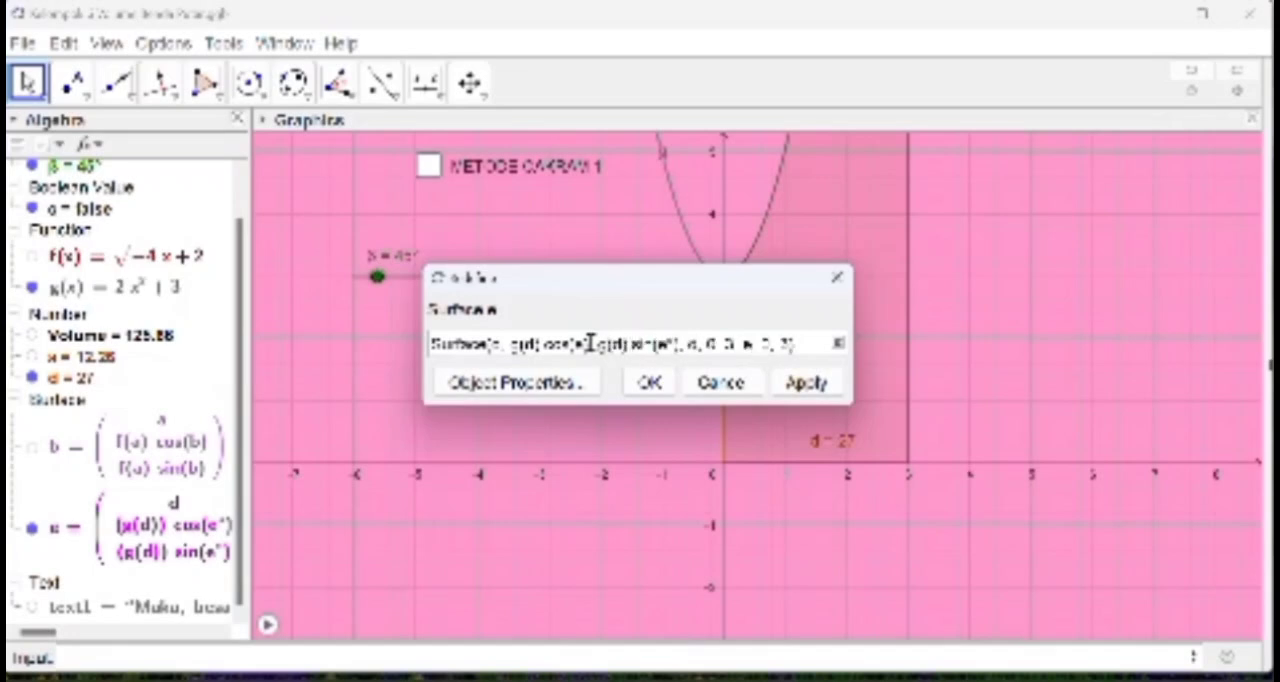
key("BackSpace")
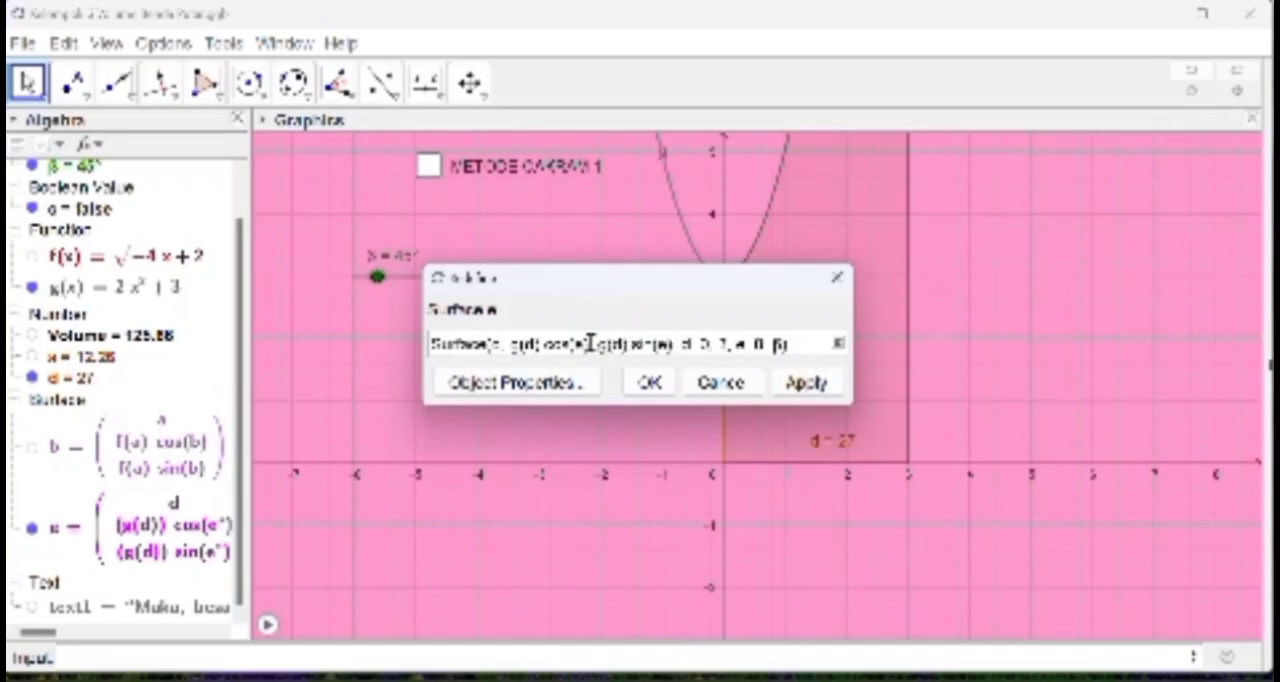
left_click(650, 384)
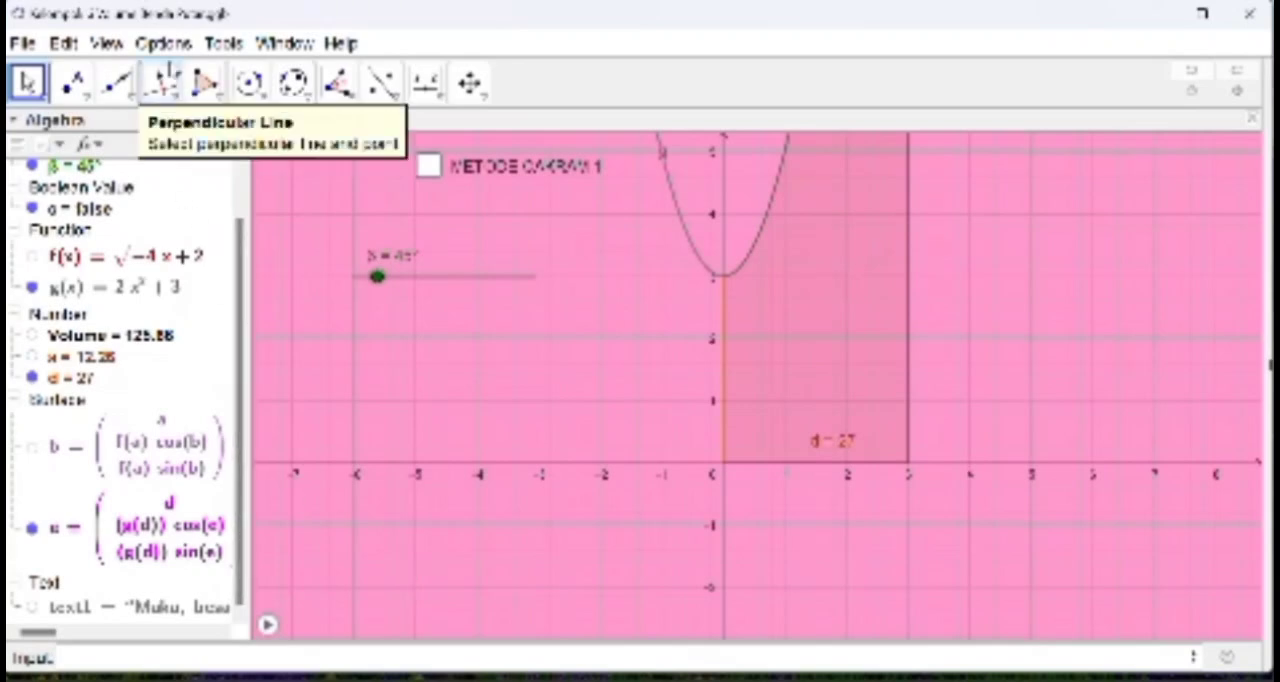
Step: Show the 3D Graphics view and widen it beside the 2D graphics view
left_click(115, 51)
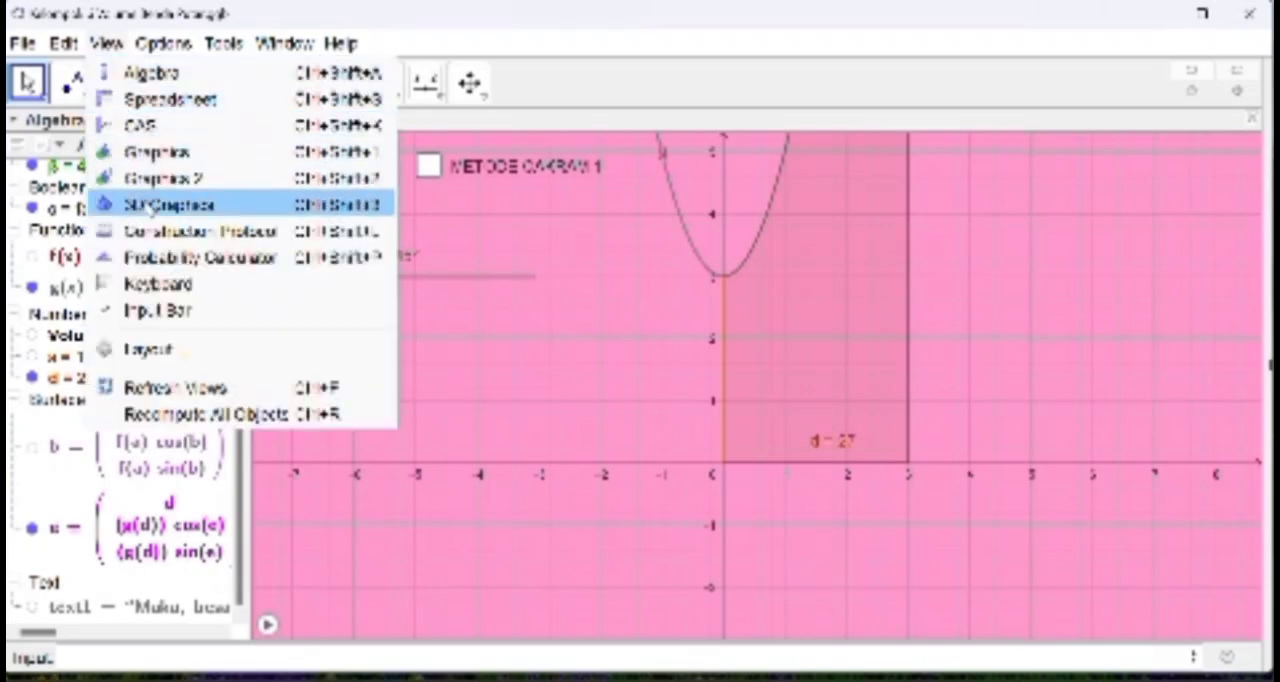
left_click(150, 205)
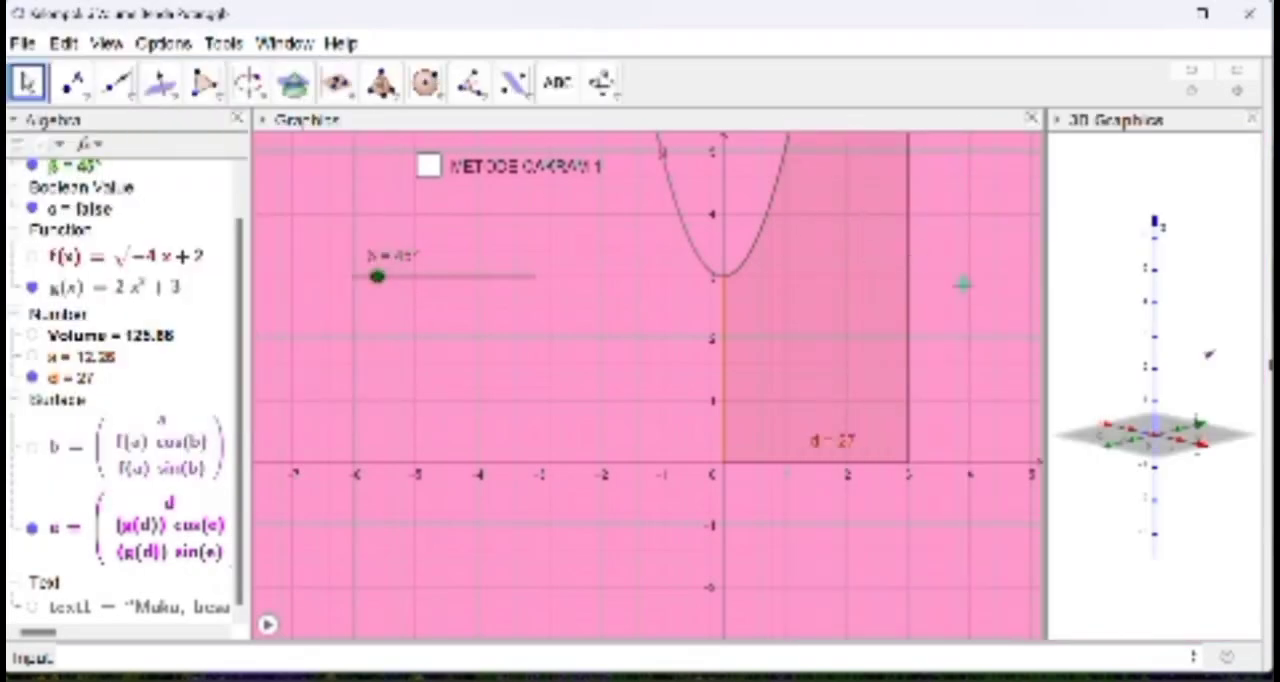
left_click(1040, 324)
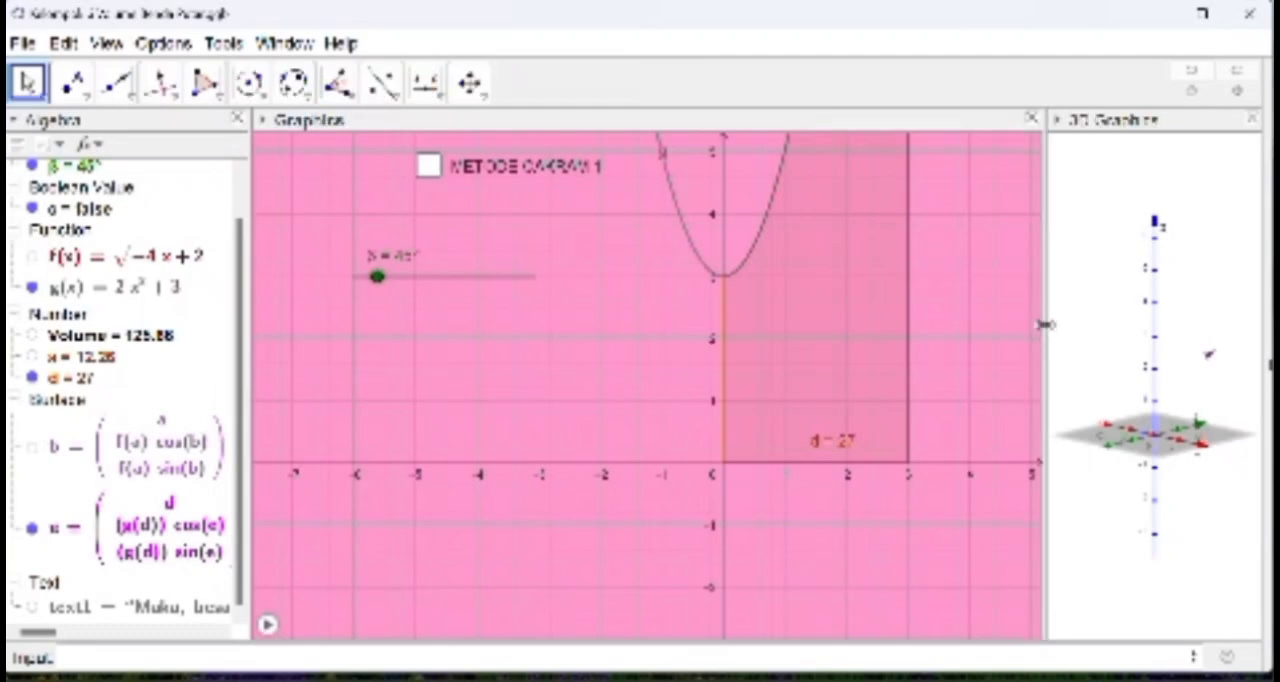
left_click_drag(1043, 324, 940, 333)
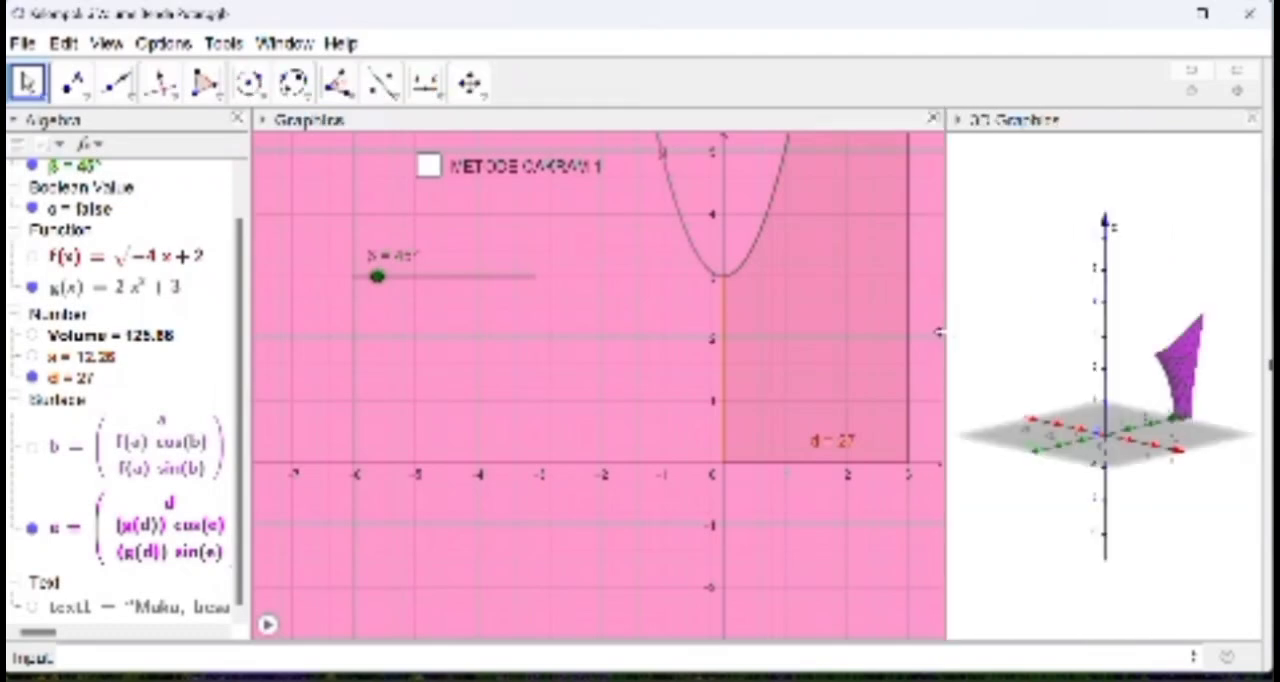
Step: Turn on animation for the β slider and set the 3D view of the surface rotating
right_click(395, 284)
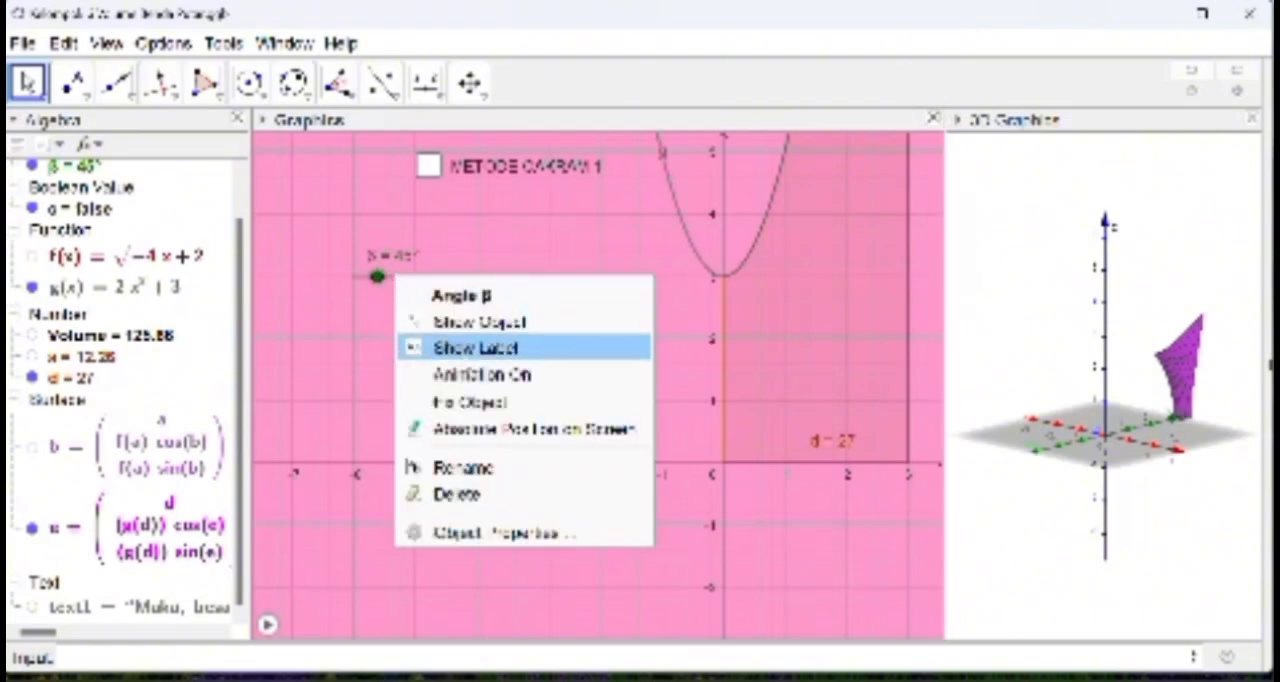
left_click(483, 374)
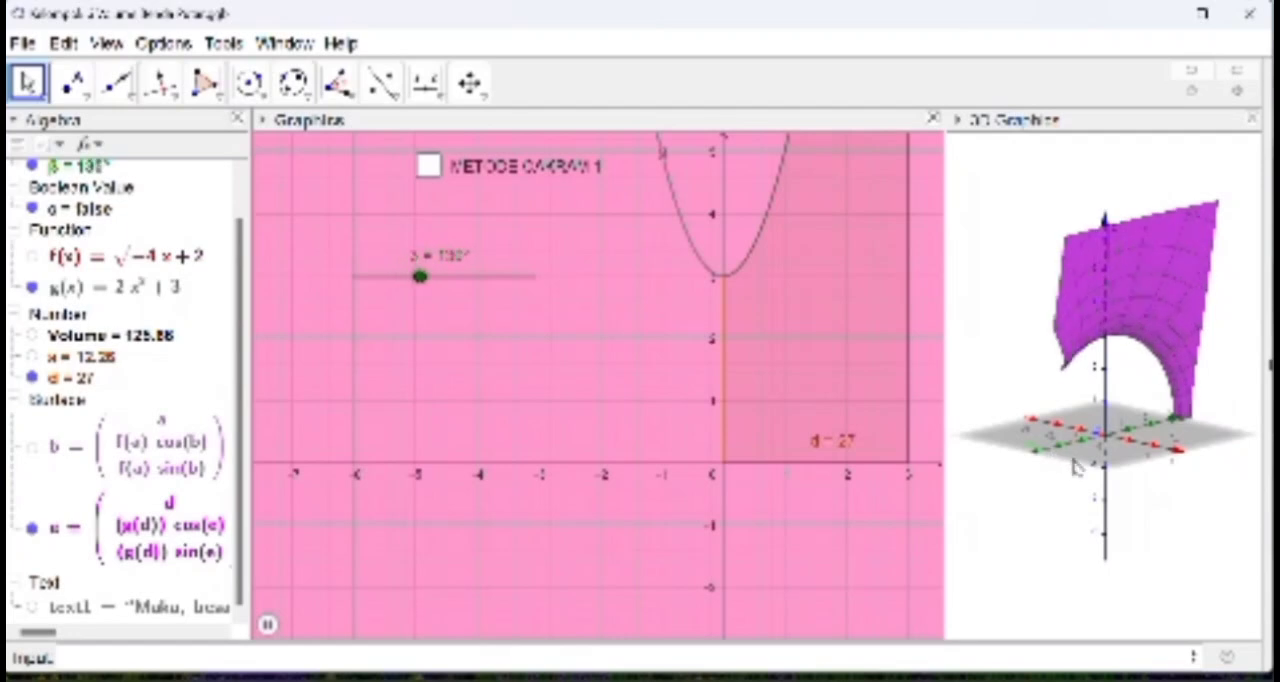
left_click_drag(1077, 465, 1205, 430)
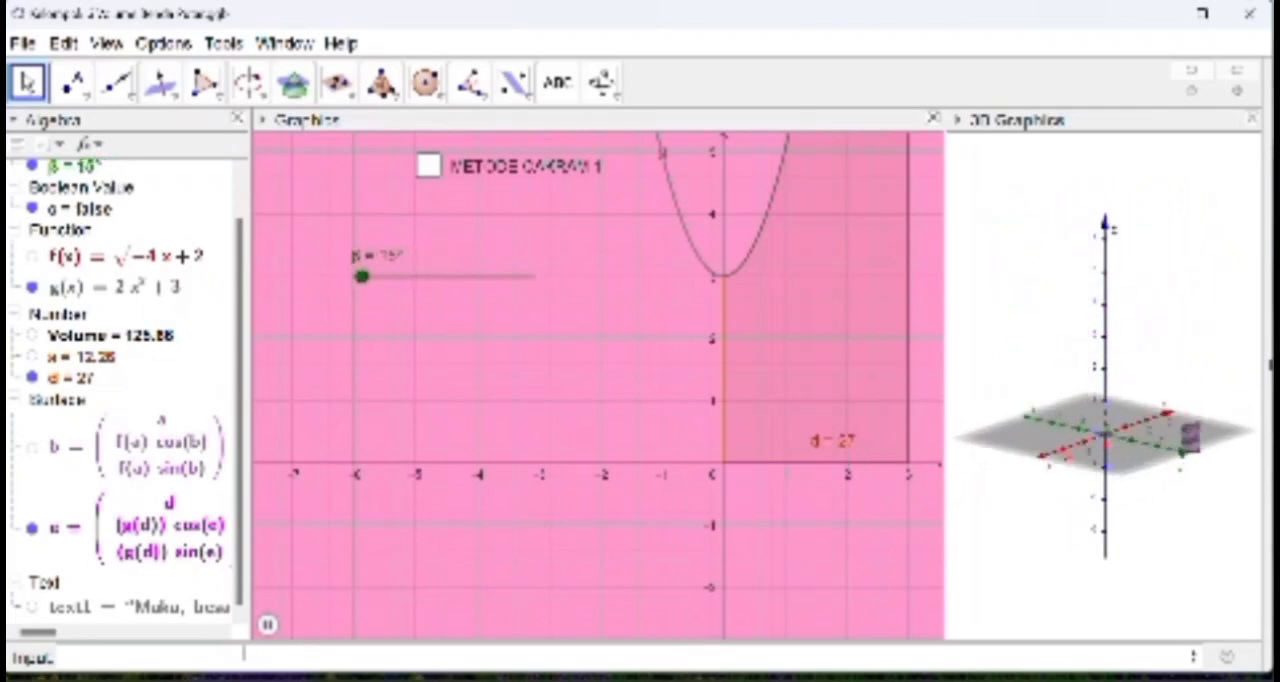
Step: Start defining a number named Volume' as π multiplied by a further factor
left_click(235, 657)
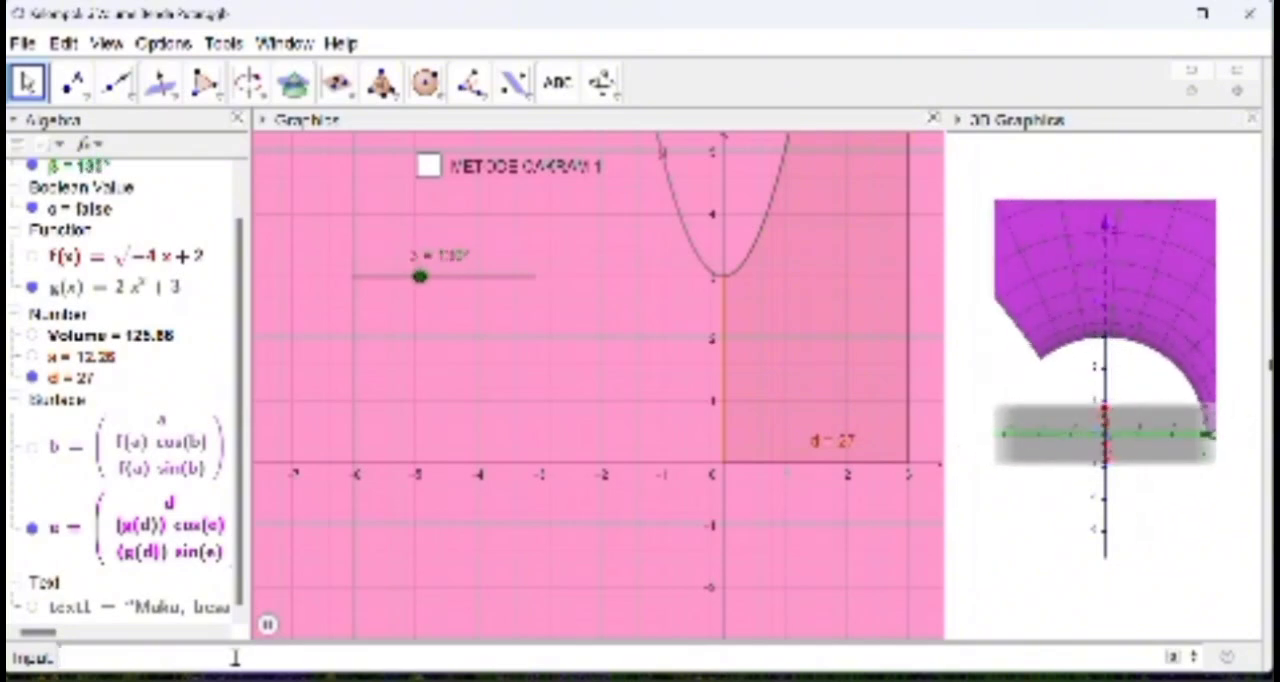
type("Volume")
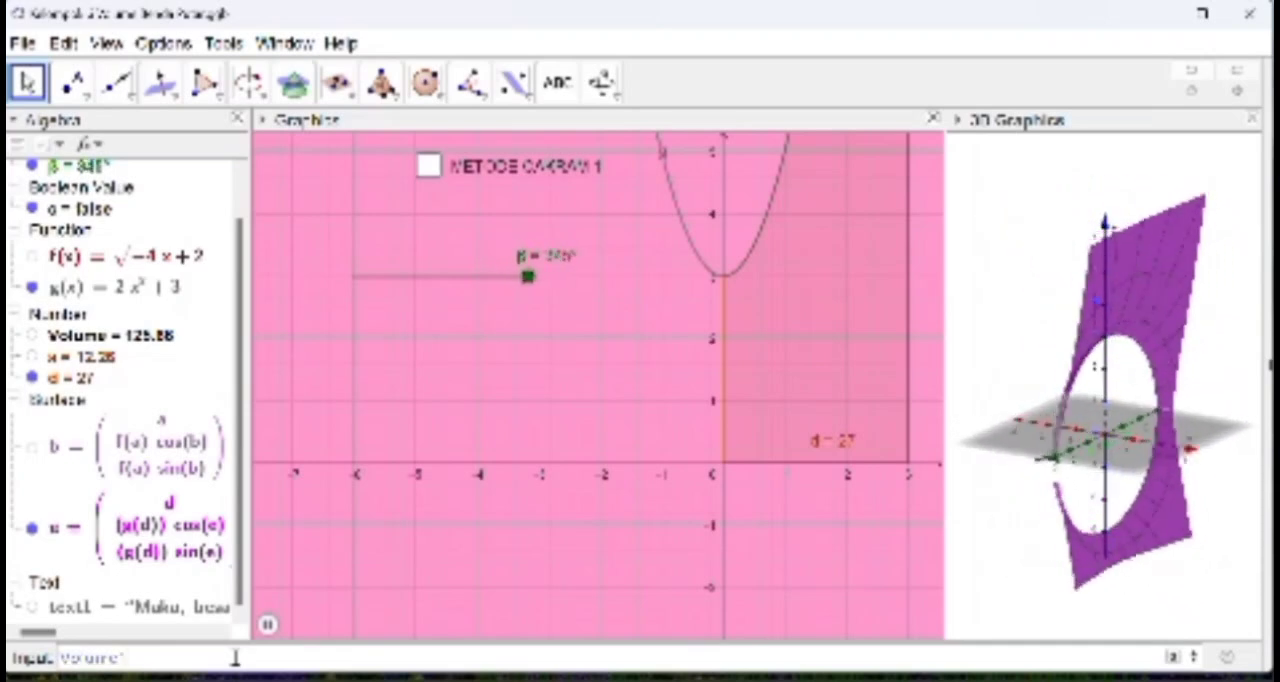
type("=")
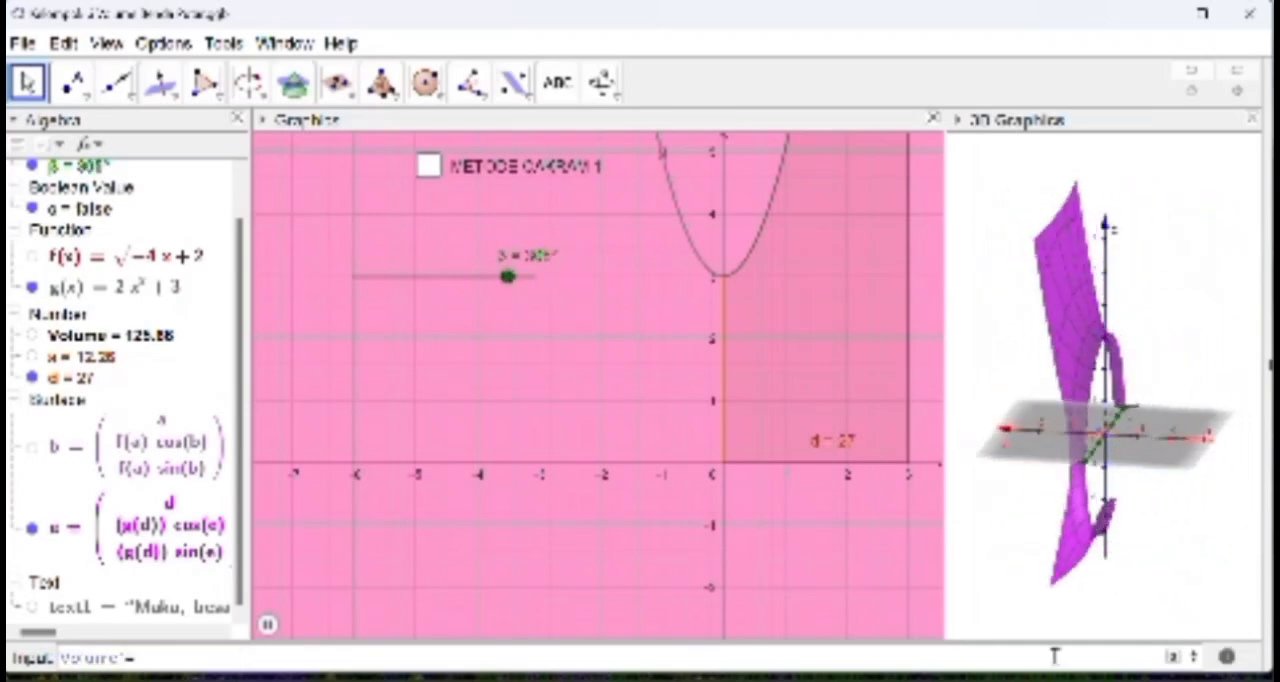
left_click(1172, 657)
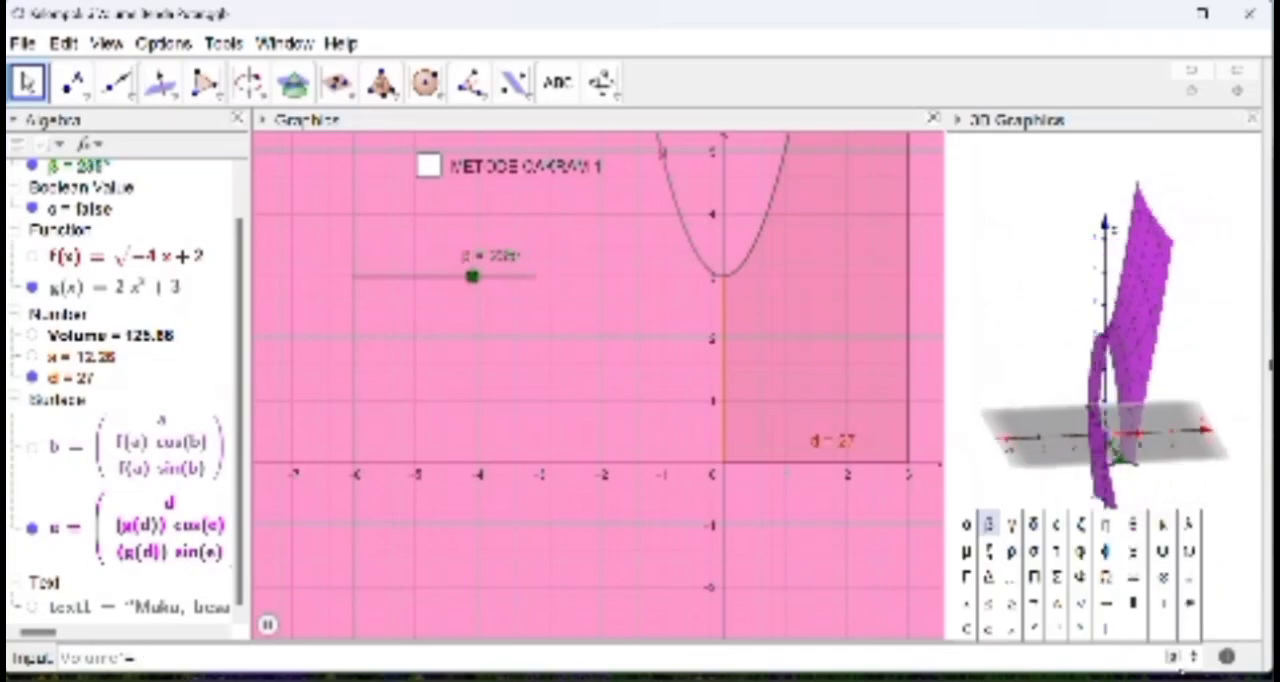
left_click(1135, 634)
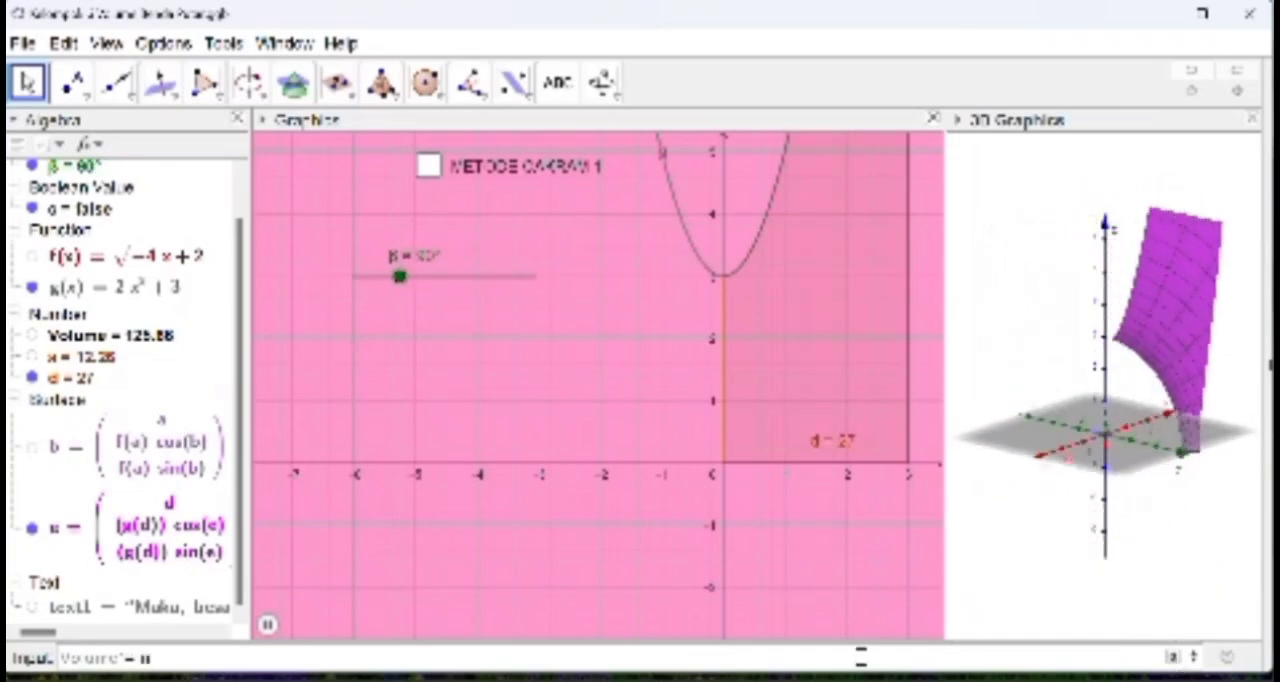
type("*")
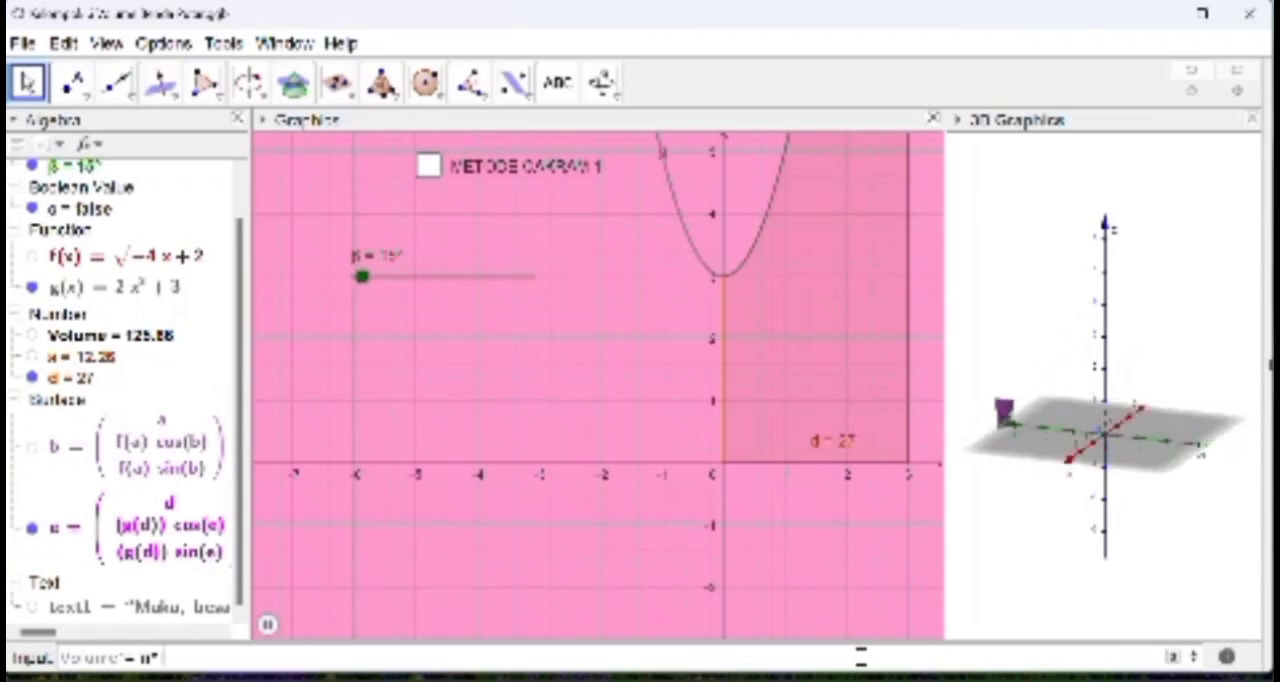
type("integral")
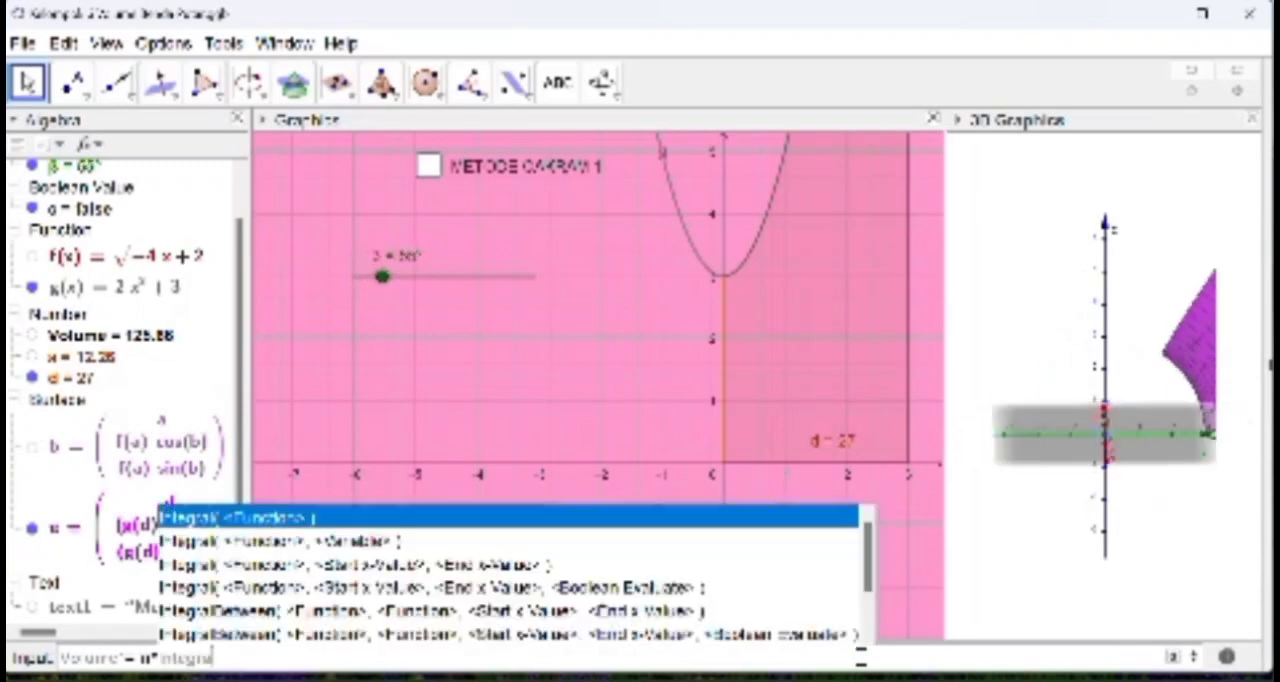
type("(")
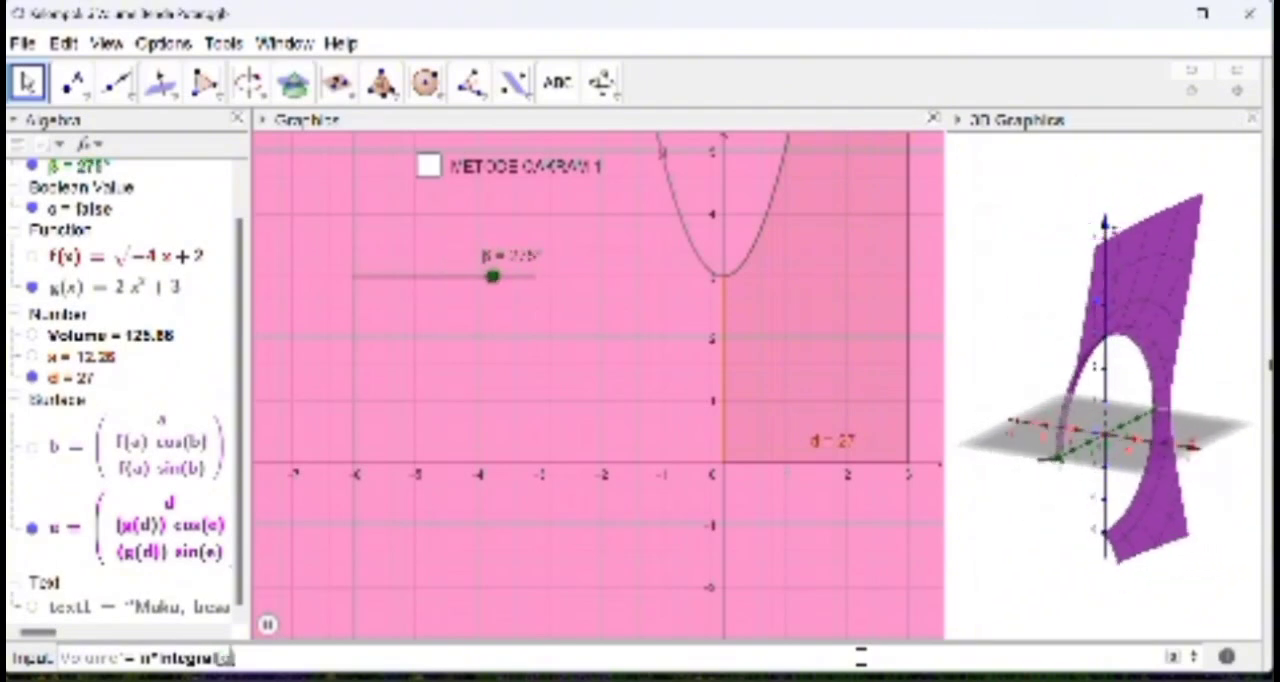
type("g(x)")
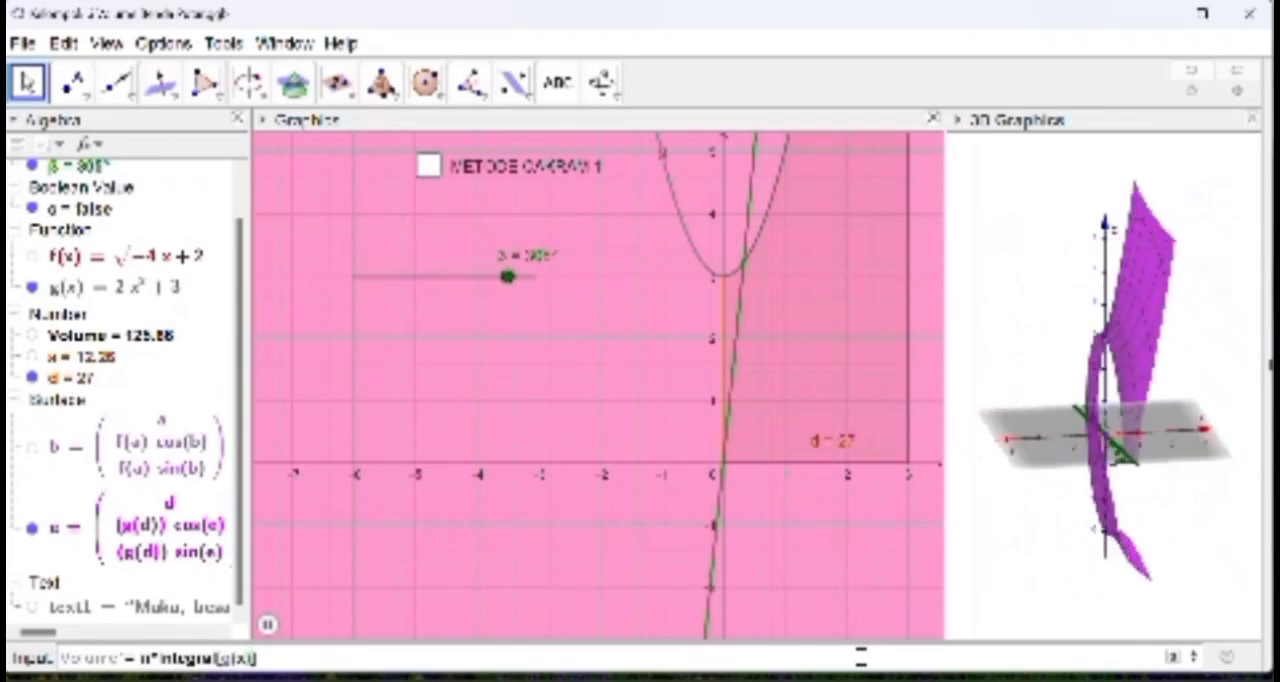
type("^2")
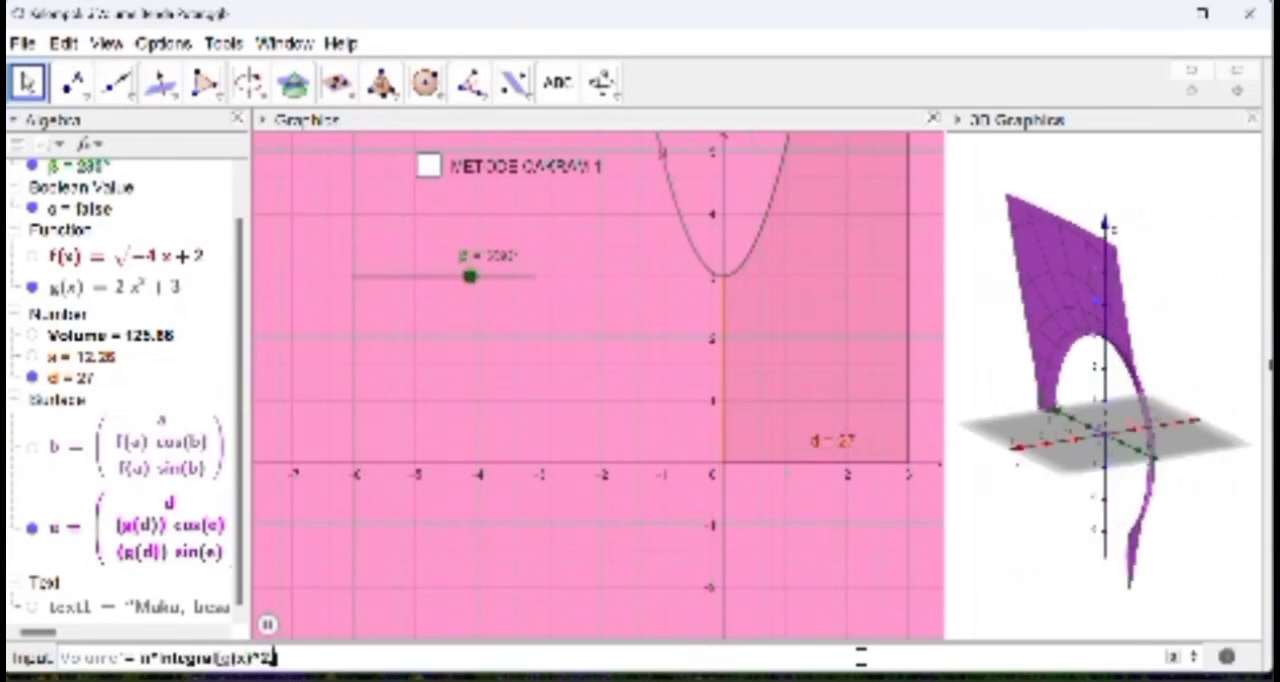
type(",")
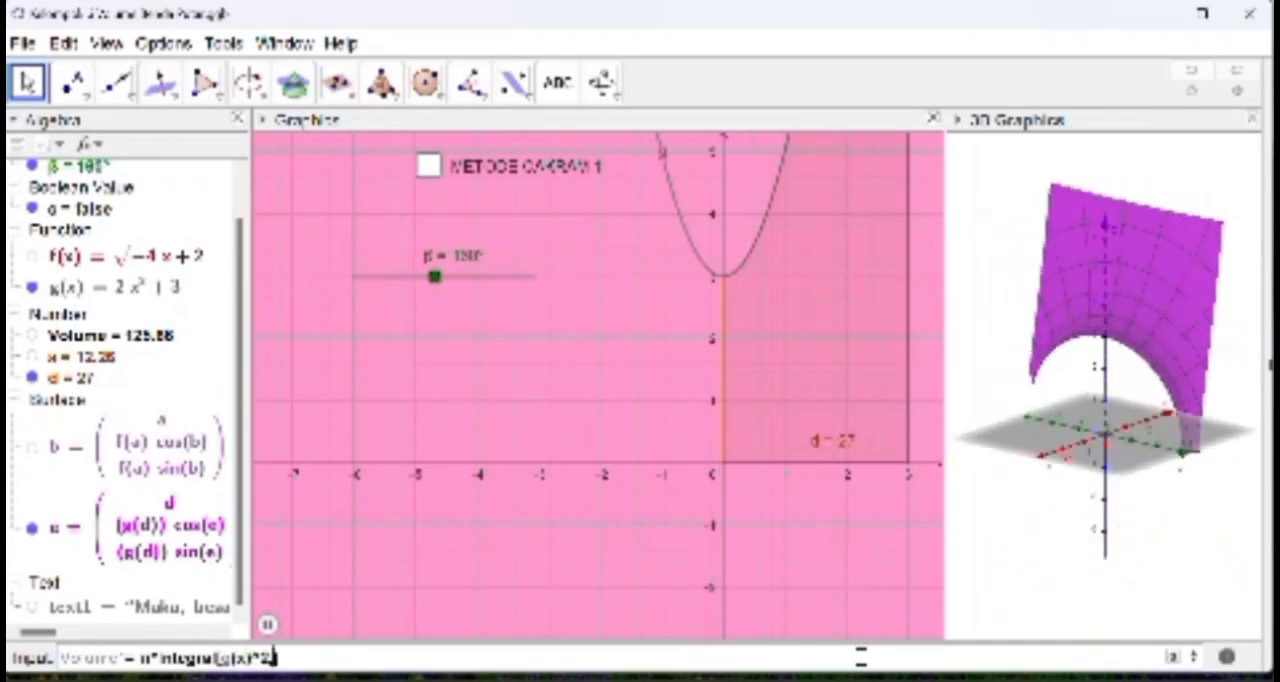
type("0")
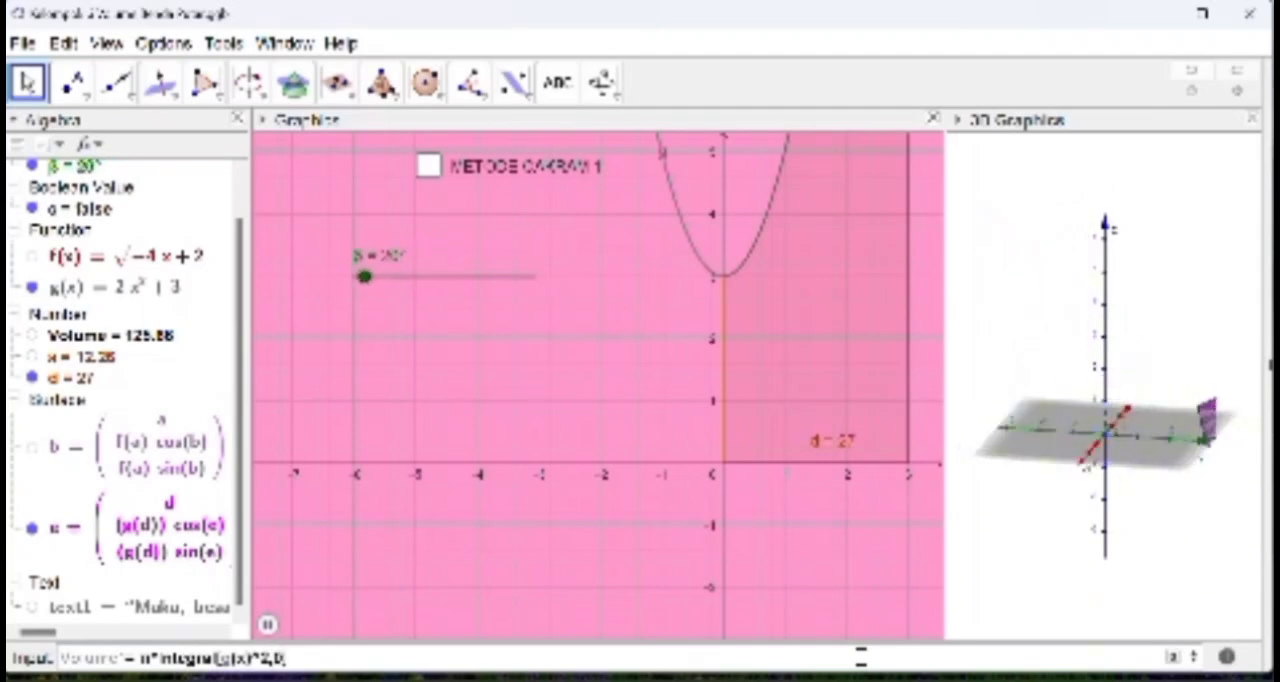
Step: Complete the Volume' definition with the integral of g(x)^2 from 0 to 3 and create it
key("Return")
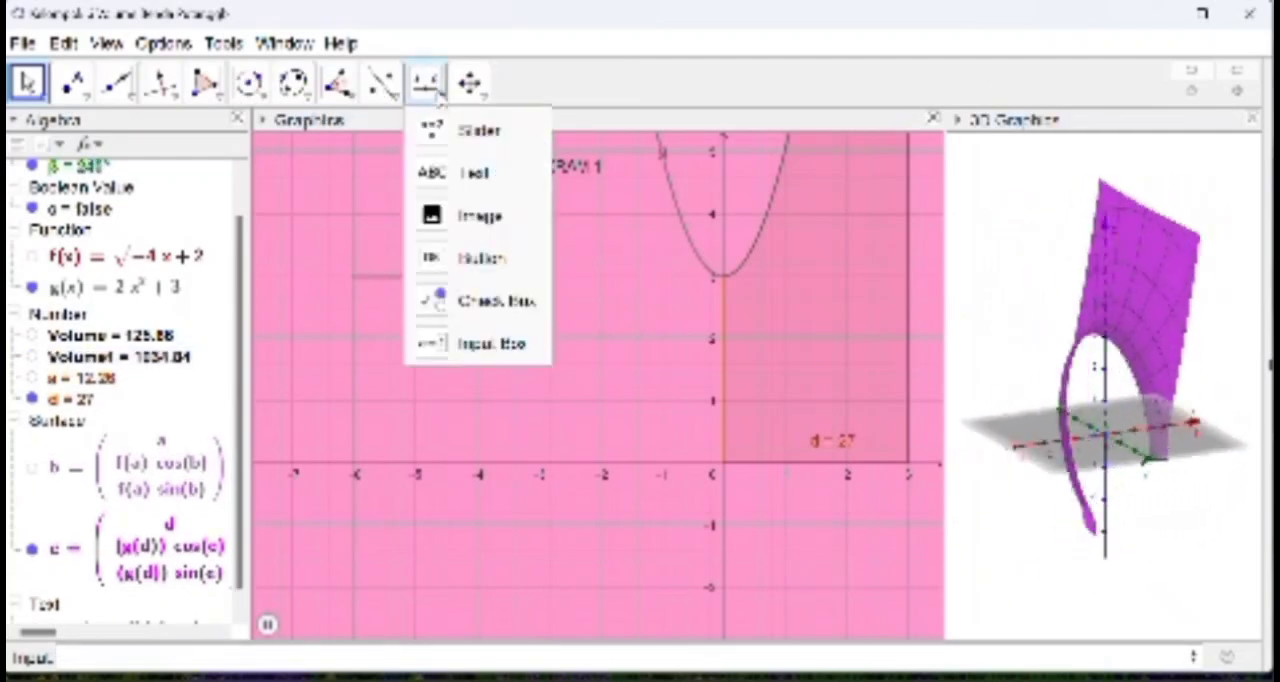
Step: Place a LaTeX text in the 2D graphics view with the first line "Maka, besar volume benda putar"
left_click(460, 175)
left_click(600, 450)
type("$Ma")
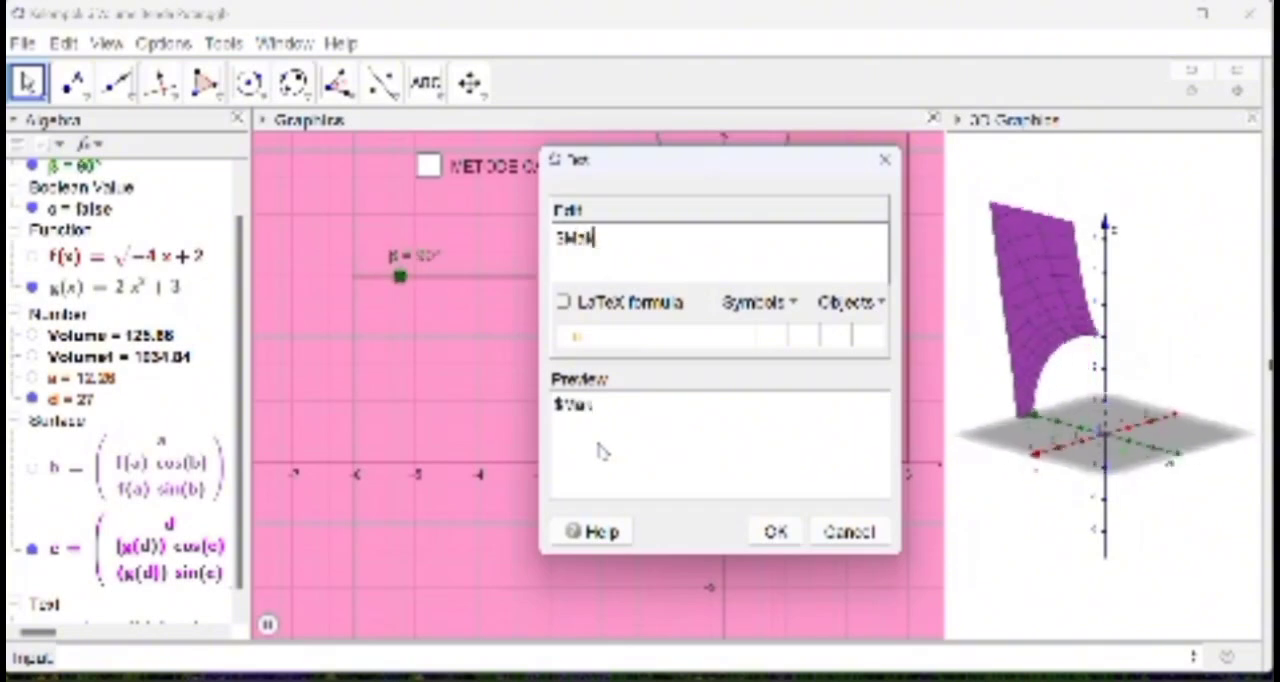
type("ka,\\")
type(" \besar")
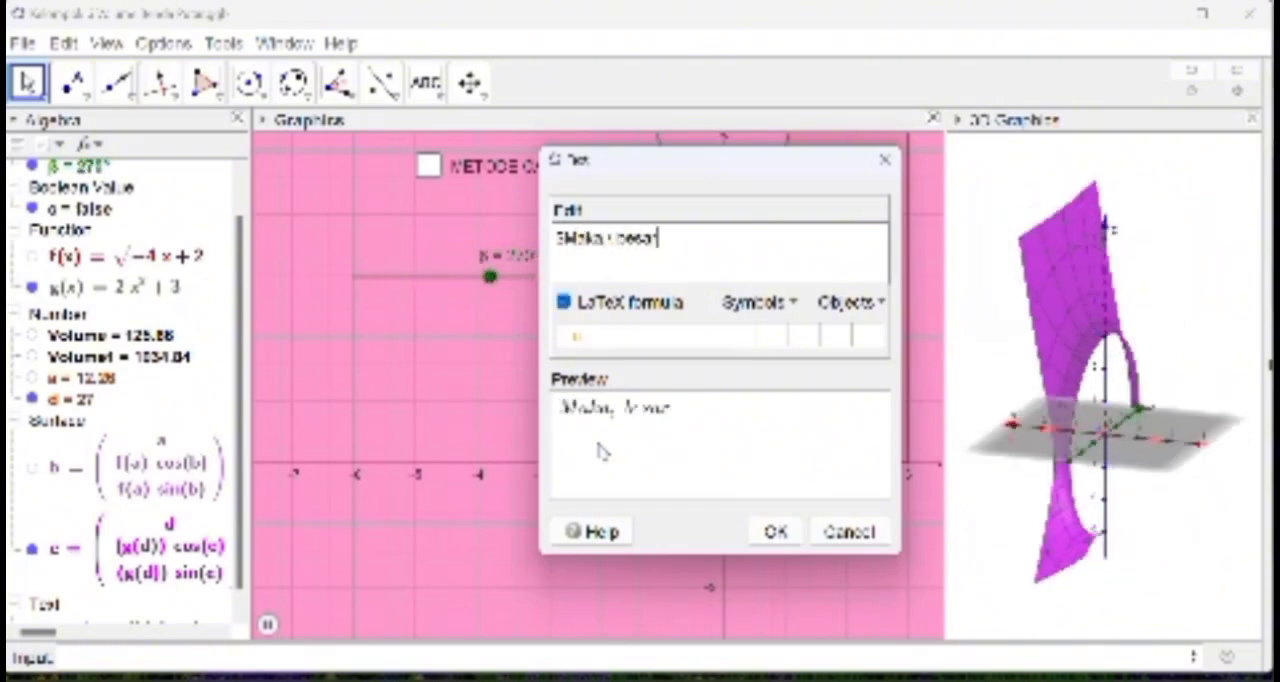
type("\\ volume\\ benda\\ putar$")
key("Return")
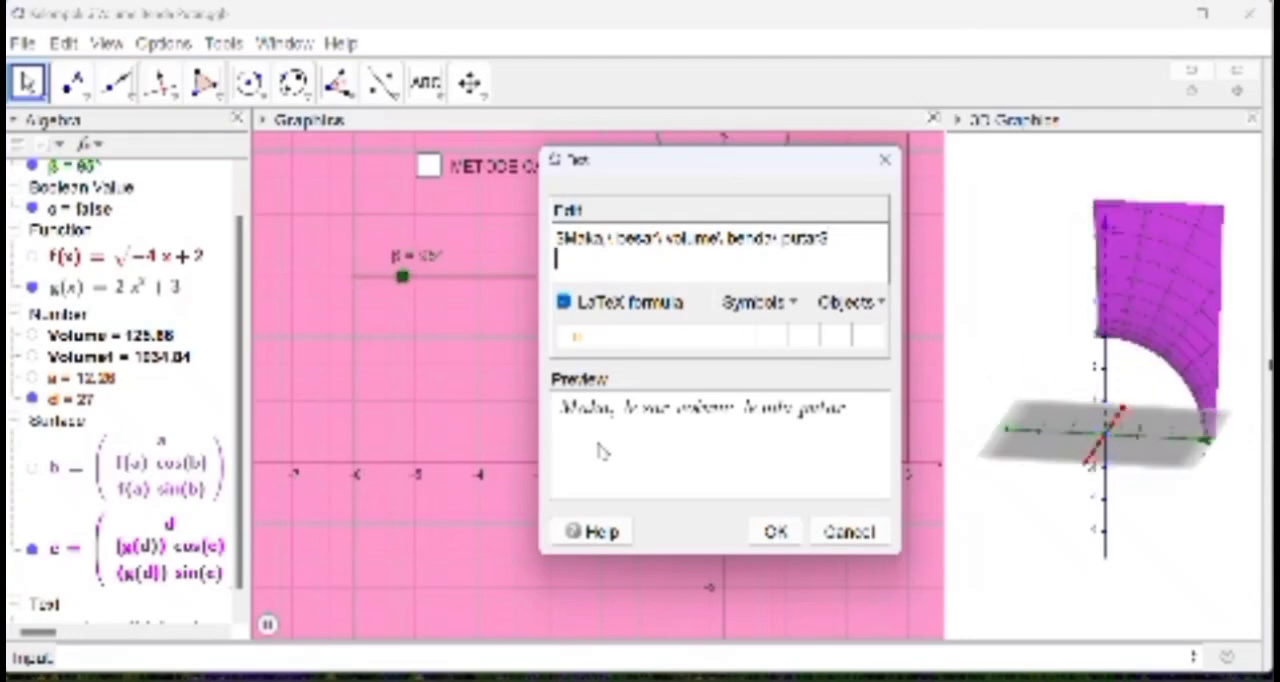
Step: Add the line "yang dibentuk oleh g(x)=" linked to object g, and start a third line with "Menggunakan"
type("$yang\\ dibentuk\\ ialah")
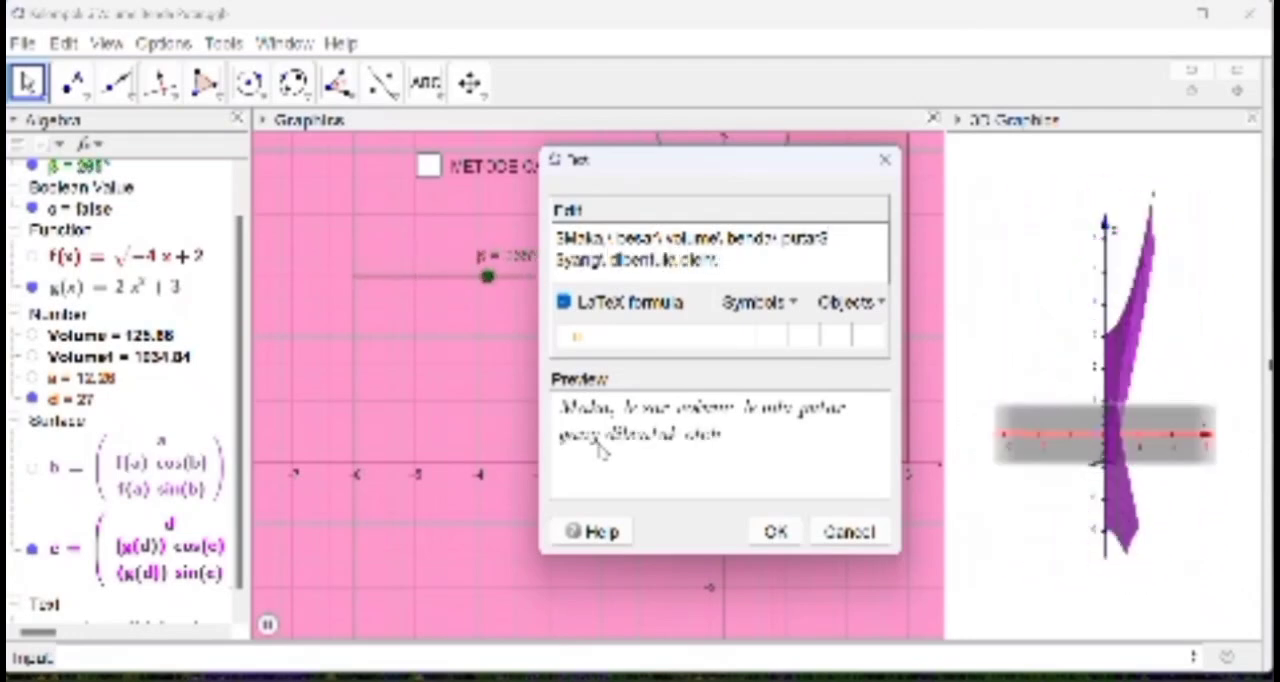
type("\\ g(x)=")
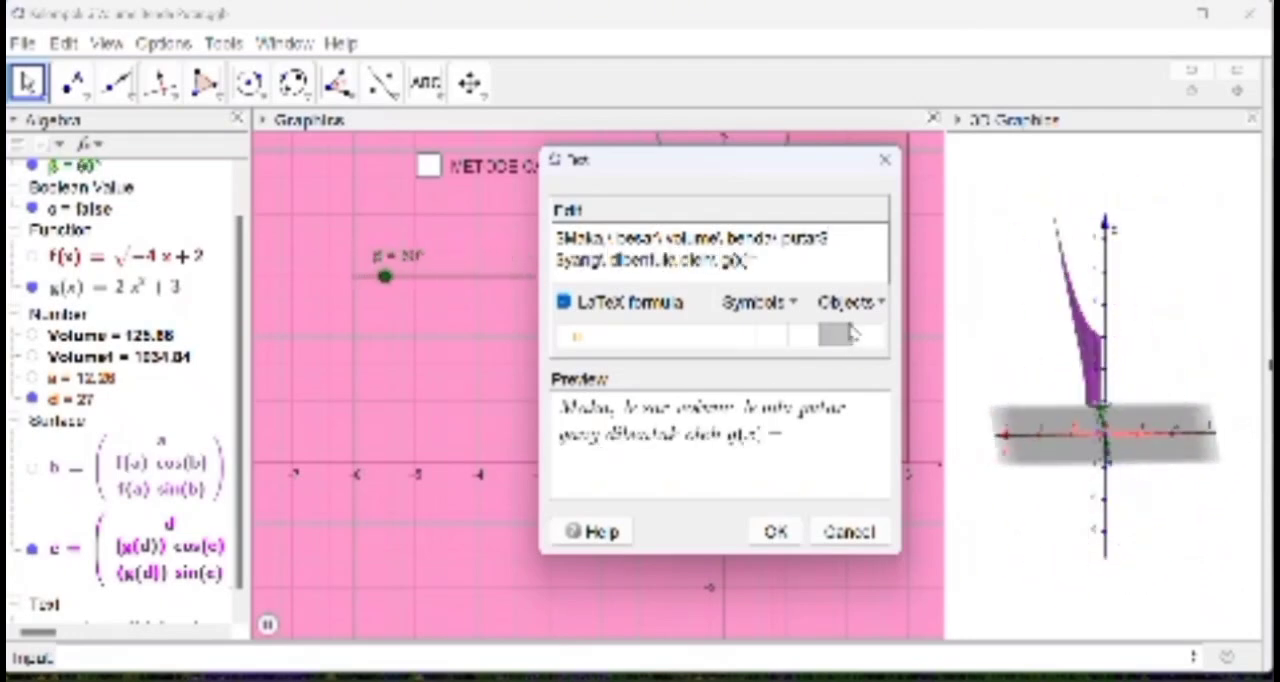
left_click(850, 302)
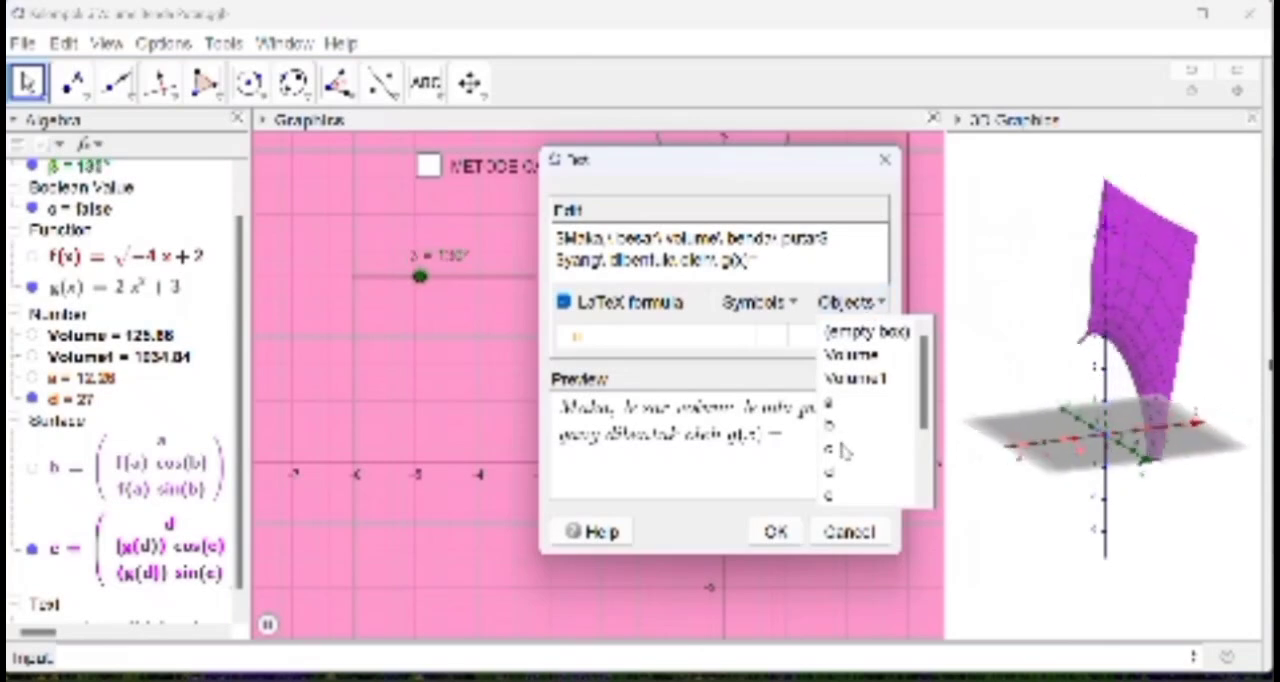
scroll(840, 450, "down", 3)
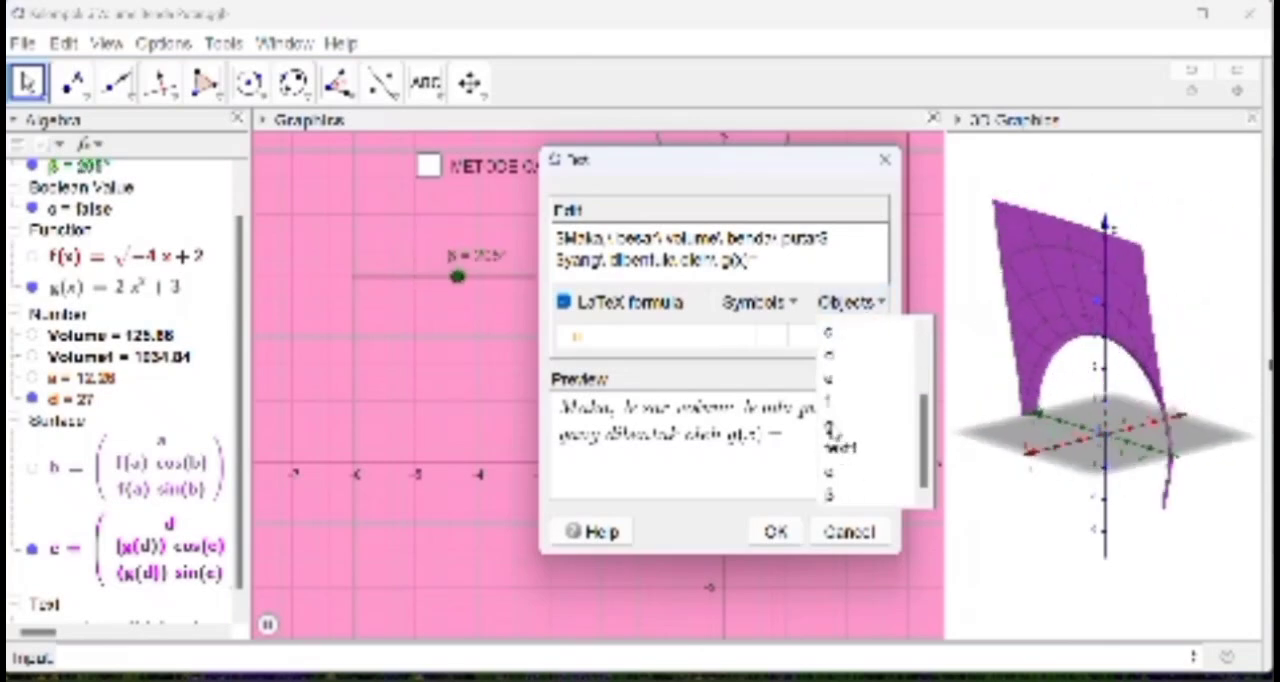
left_click(832, 425)
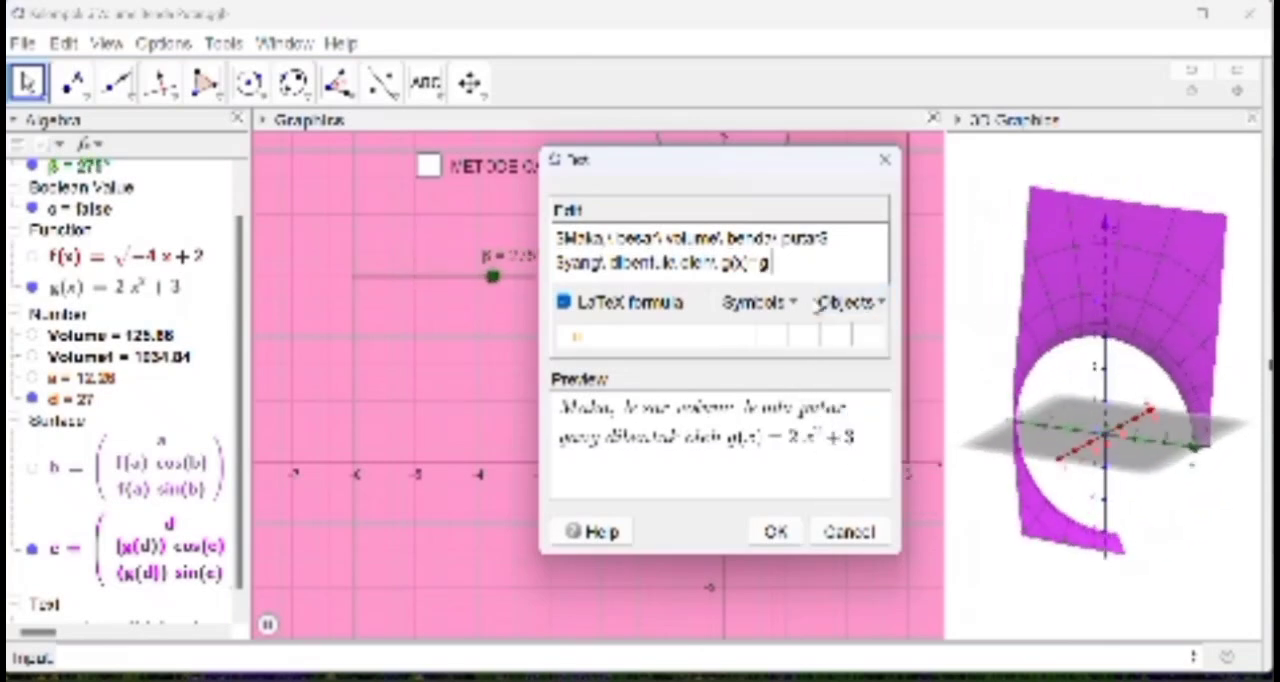
type("$")
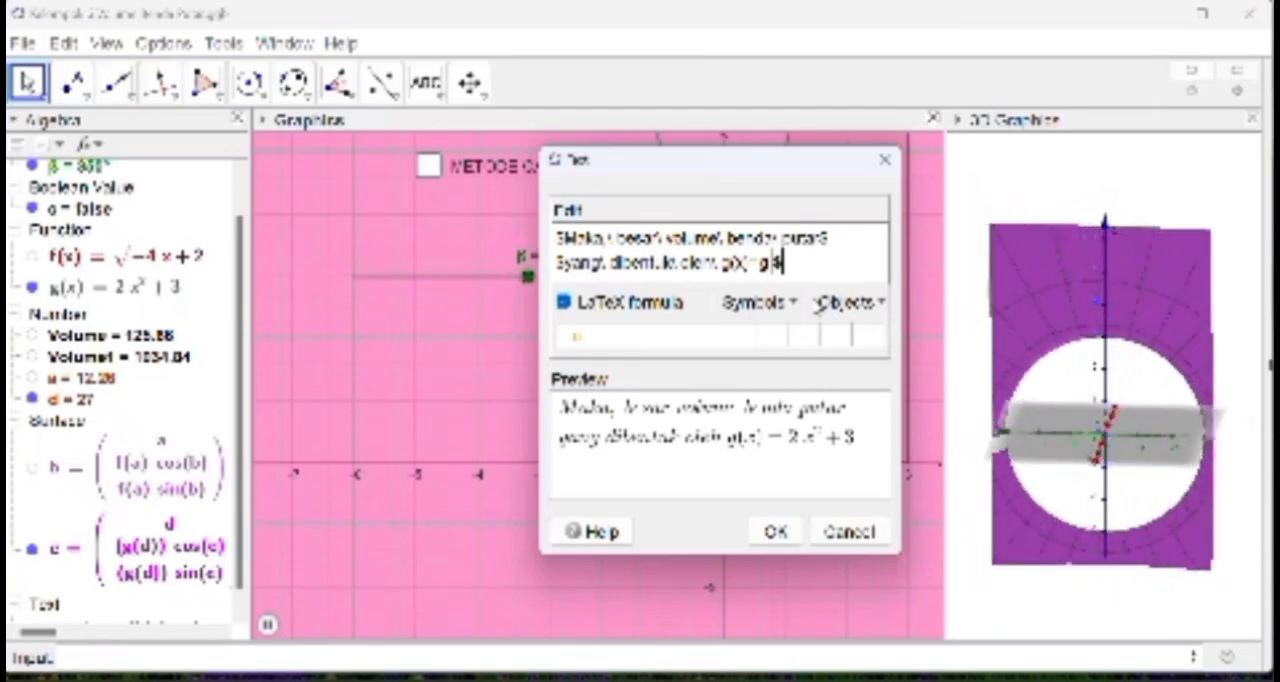
key("Return")
type("$Menggunakan")
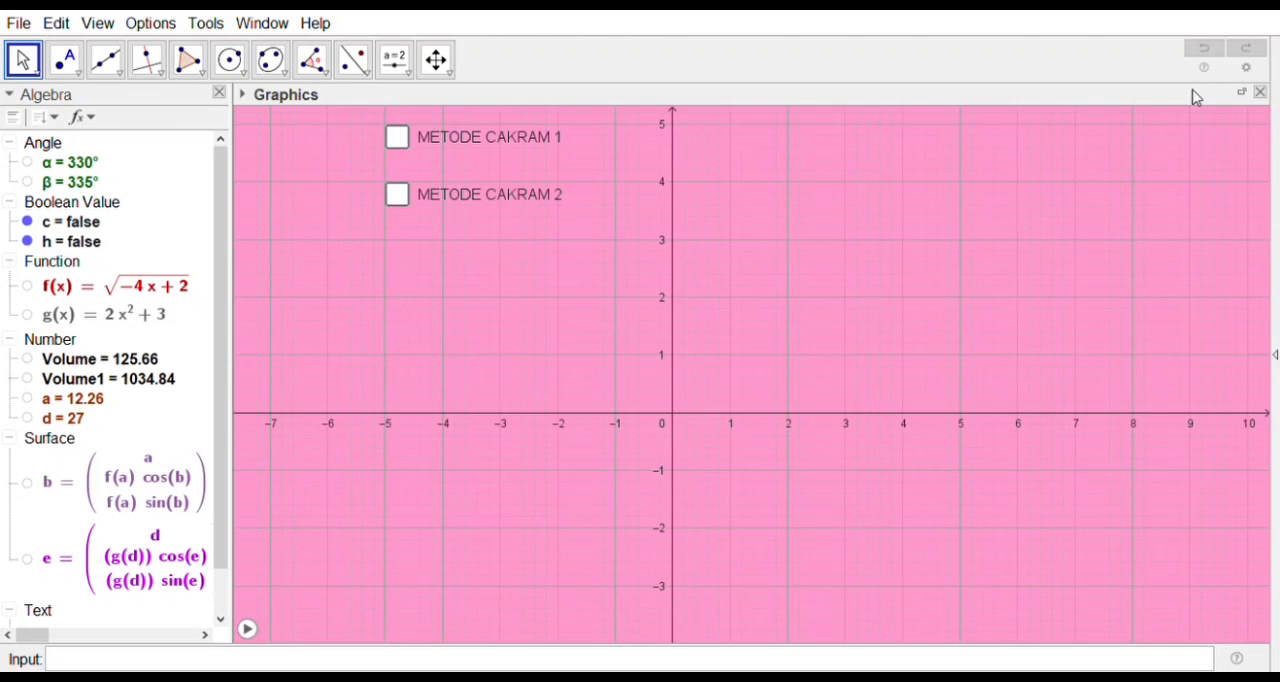
Step: Create the function x^2+1
left_click(500, 660)
type("x^2")
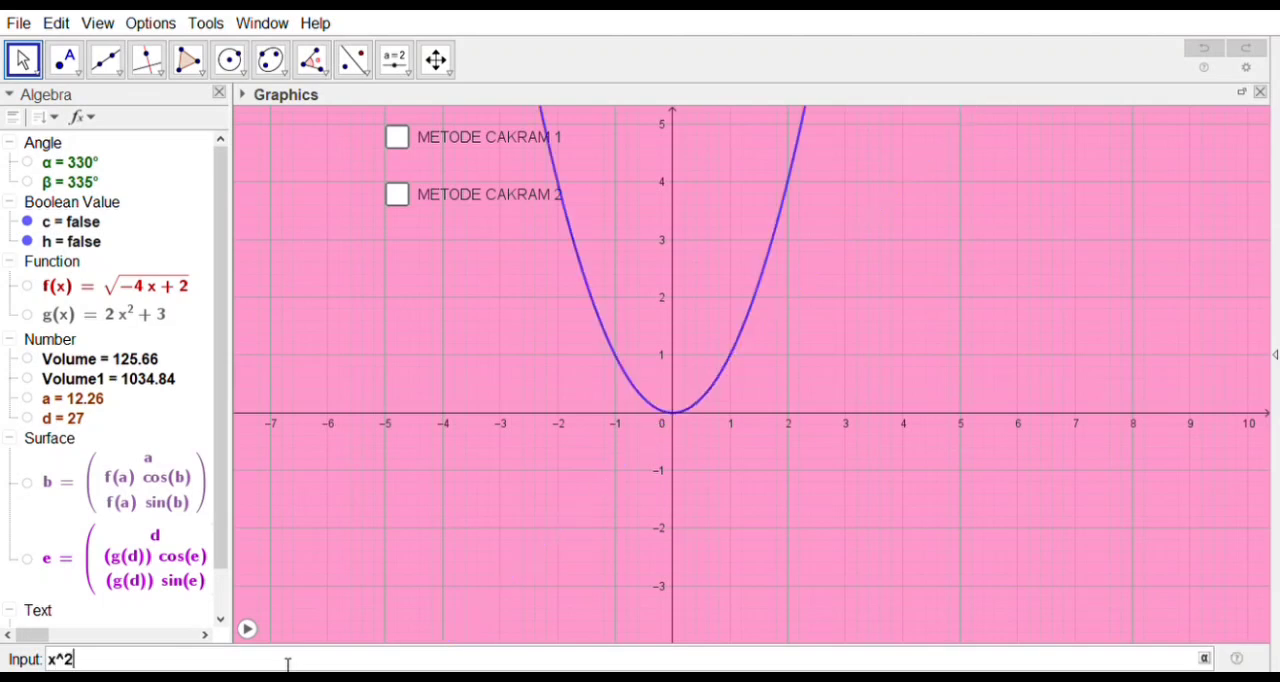
type("+1")
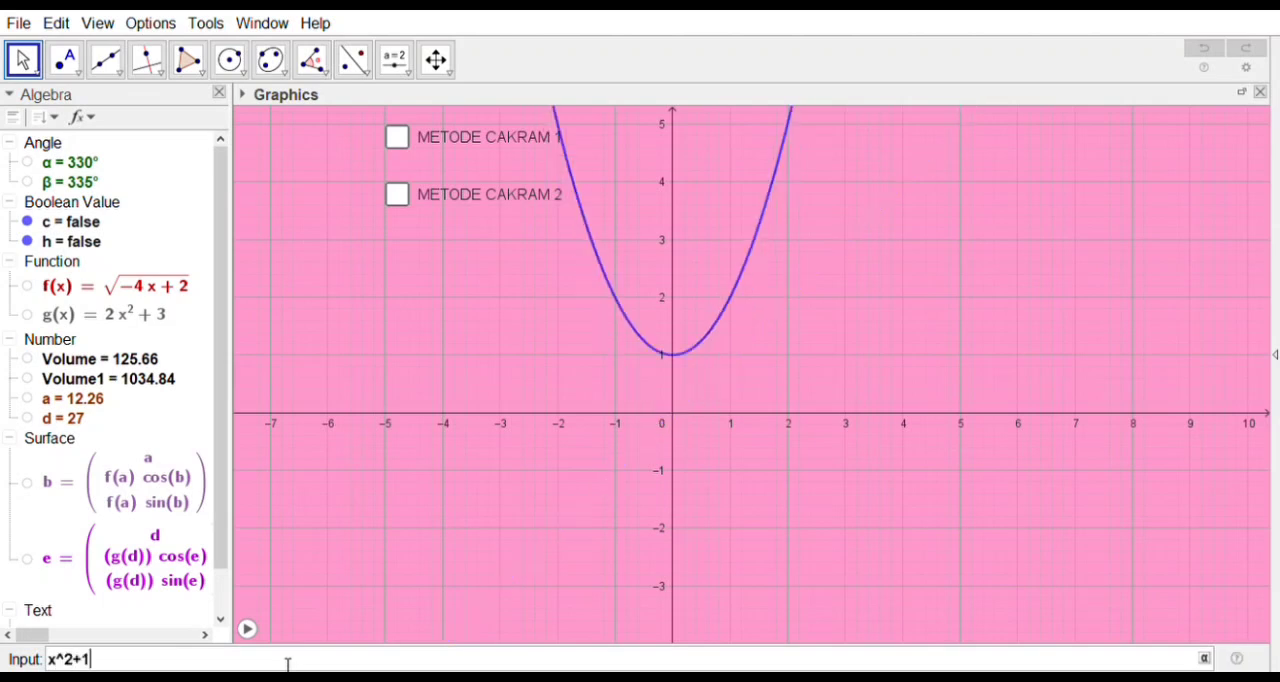
key("Return")
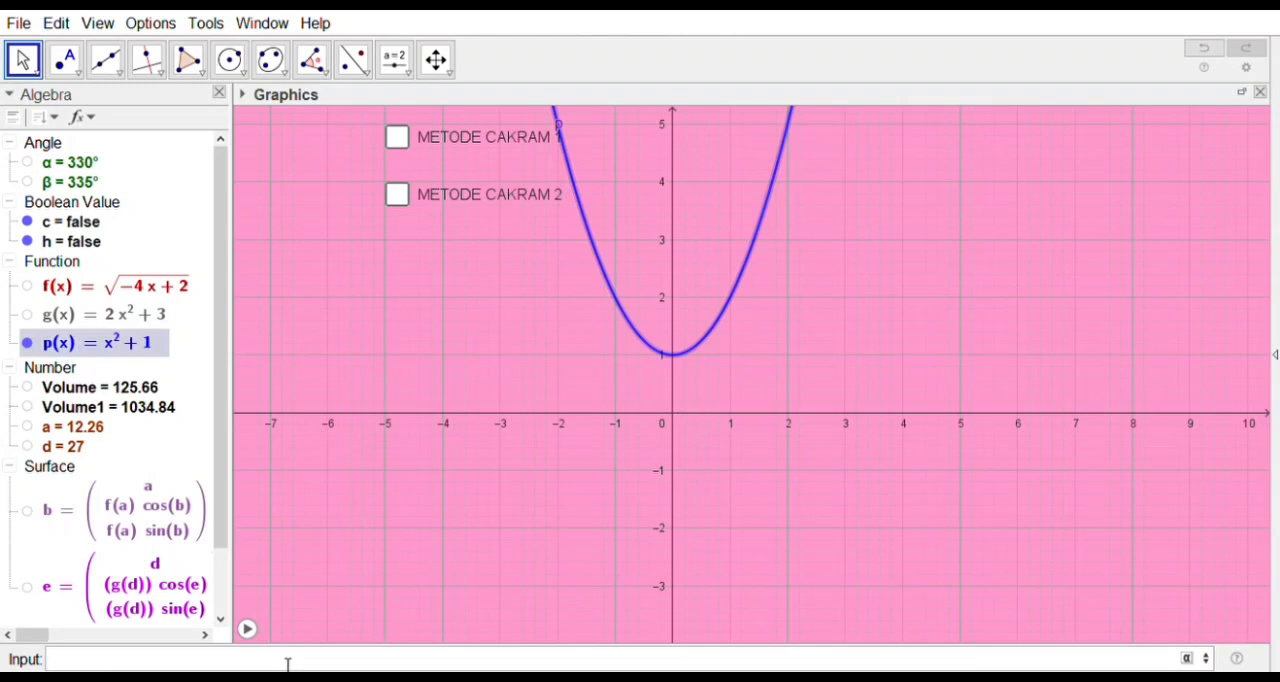
Step: Create the function 3x
type("3 x")
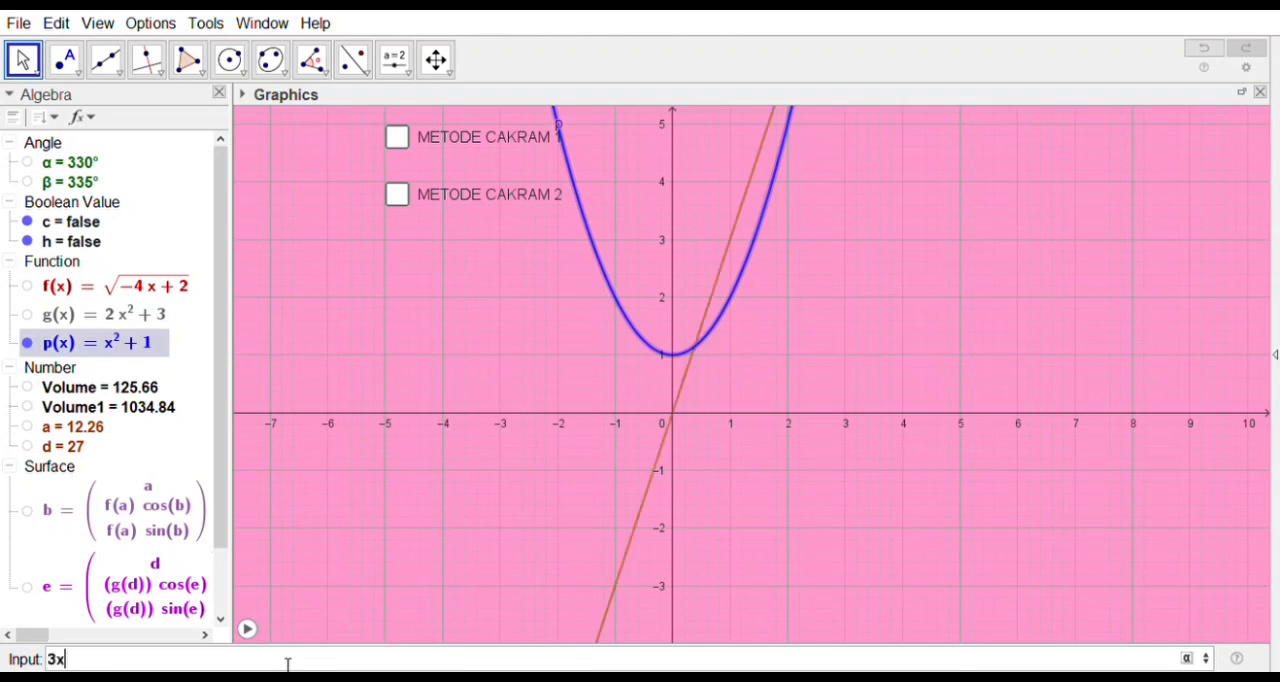
key("Return")
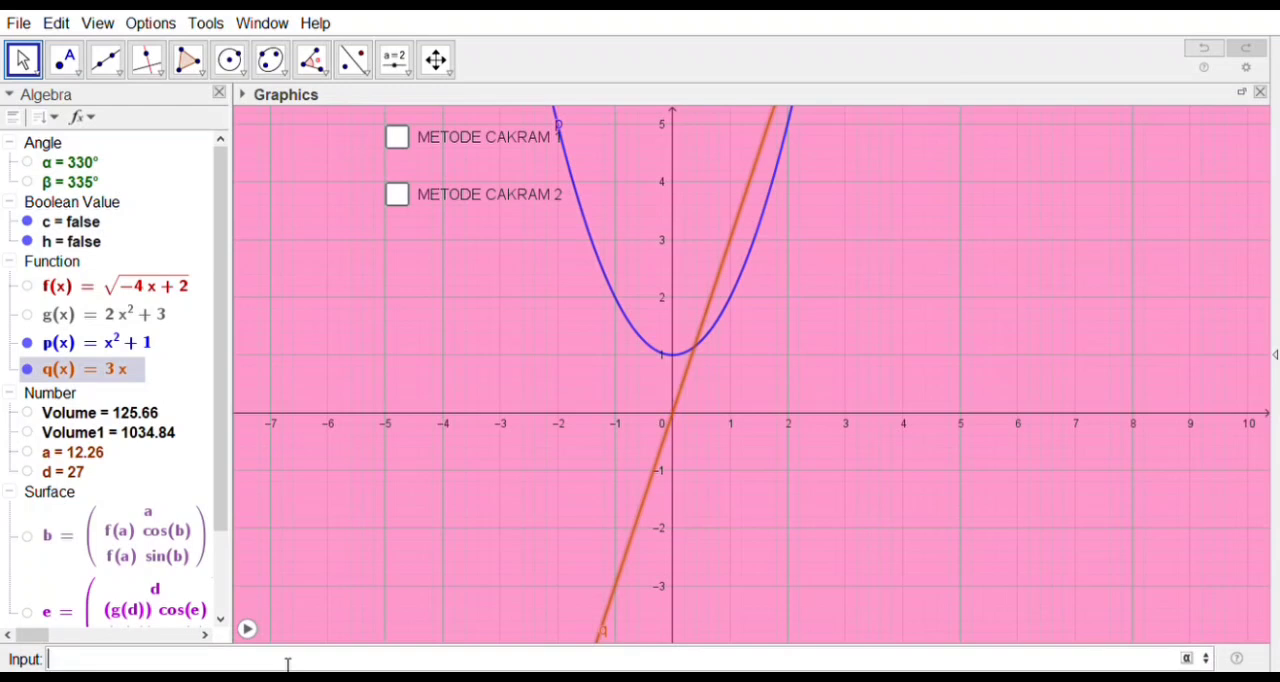
Step: Create the intersection points of functions p and q with the Intersect command
type("inter")
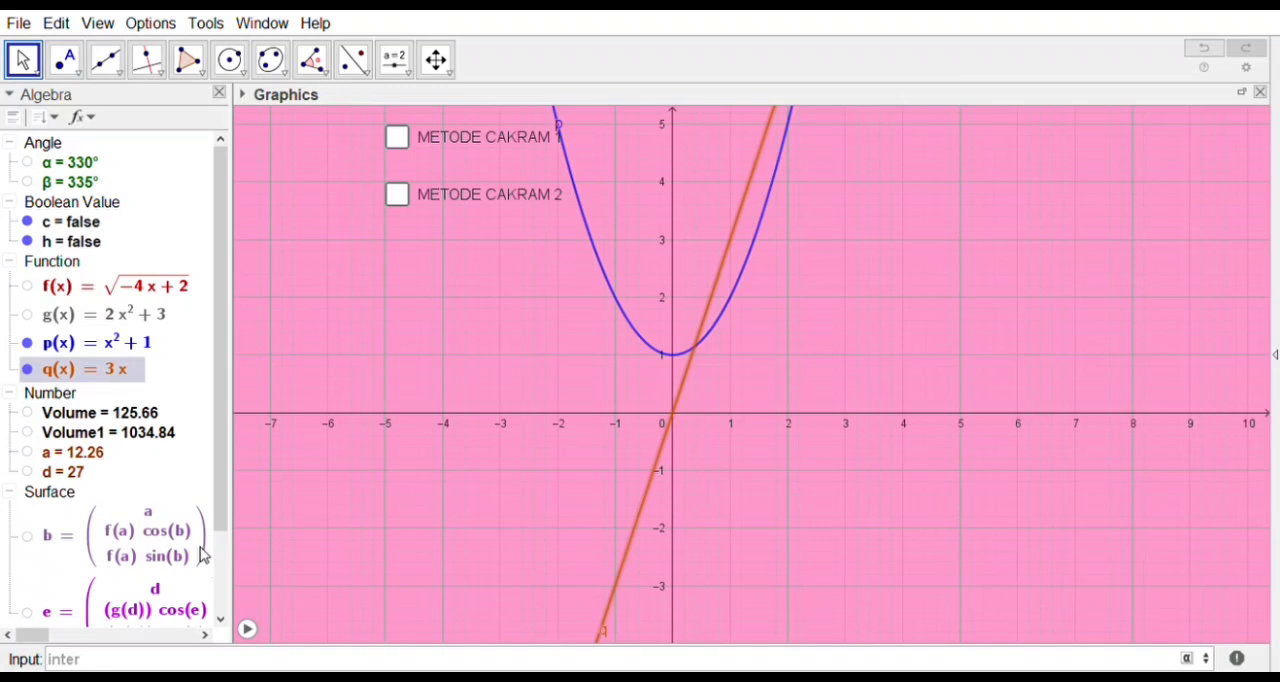
key("Return")
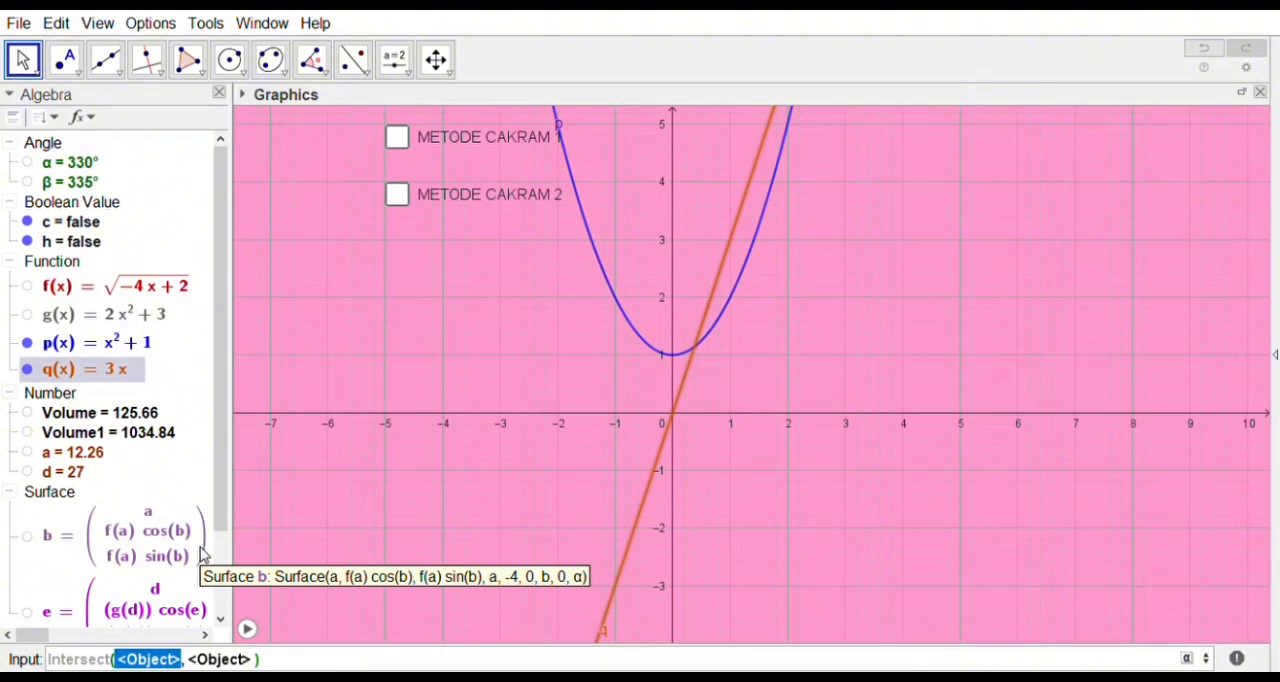
type("p")
key("Tab")
type("q")
key("Return")
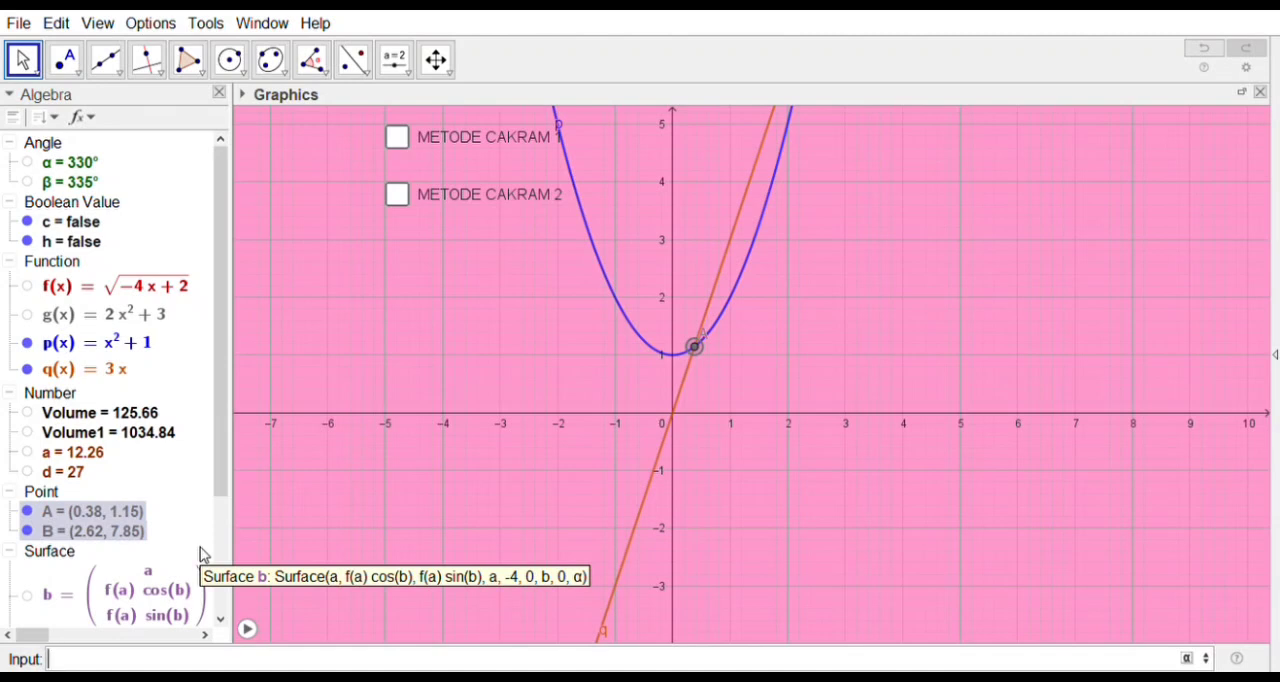
Step: Start an IntegralBetween command and remove its Boolean Evaluate argument
type("in")
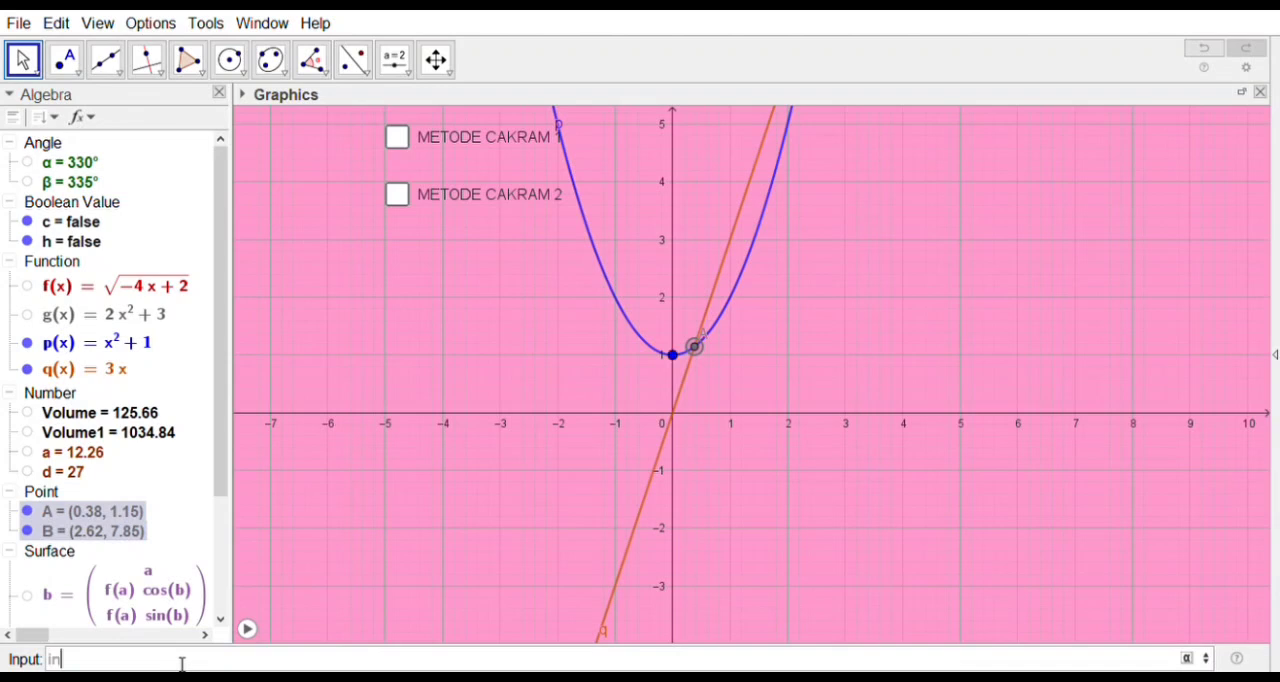
type("teg")
left_click(165, 628)
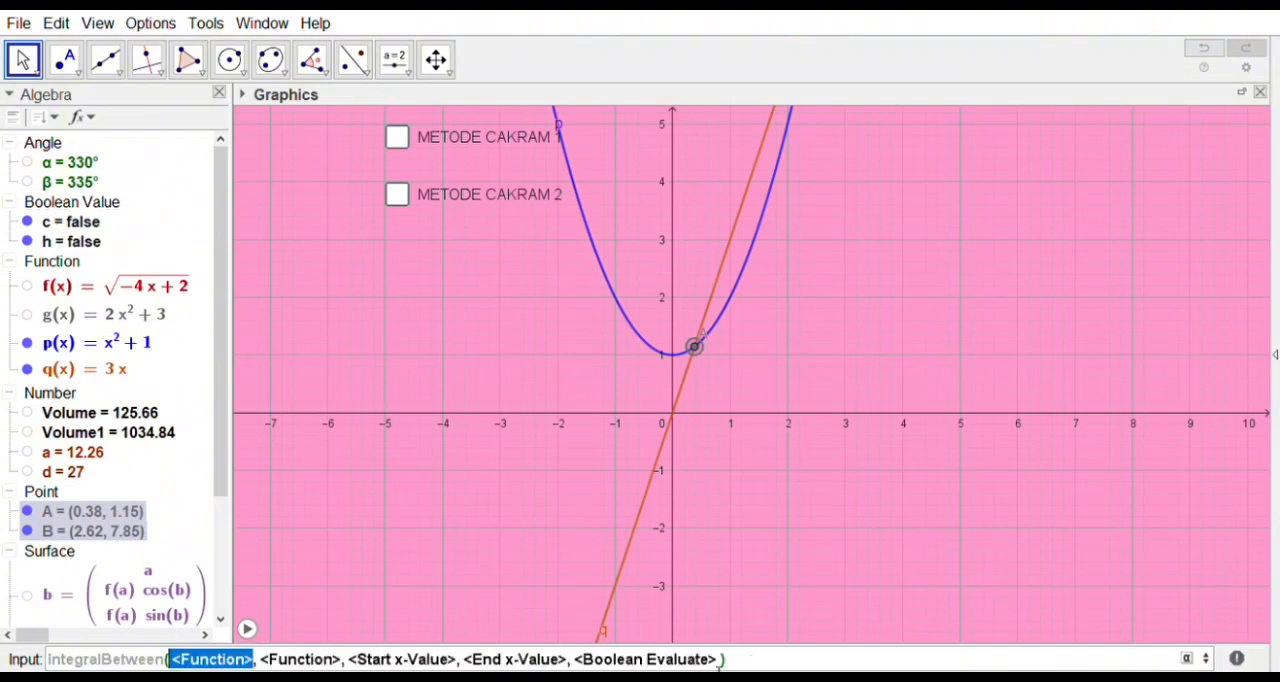
left_click(731, 664)
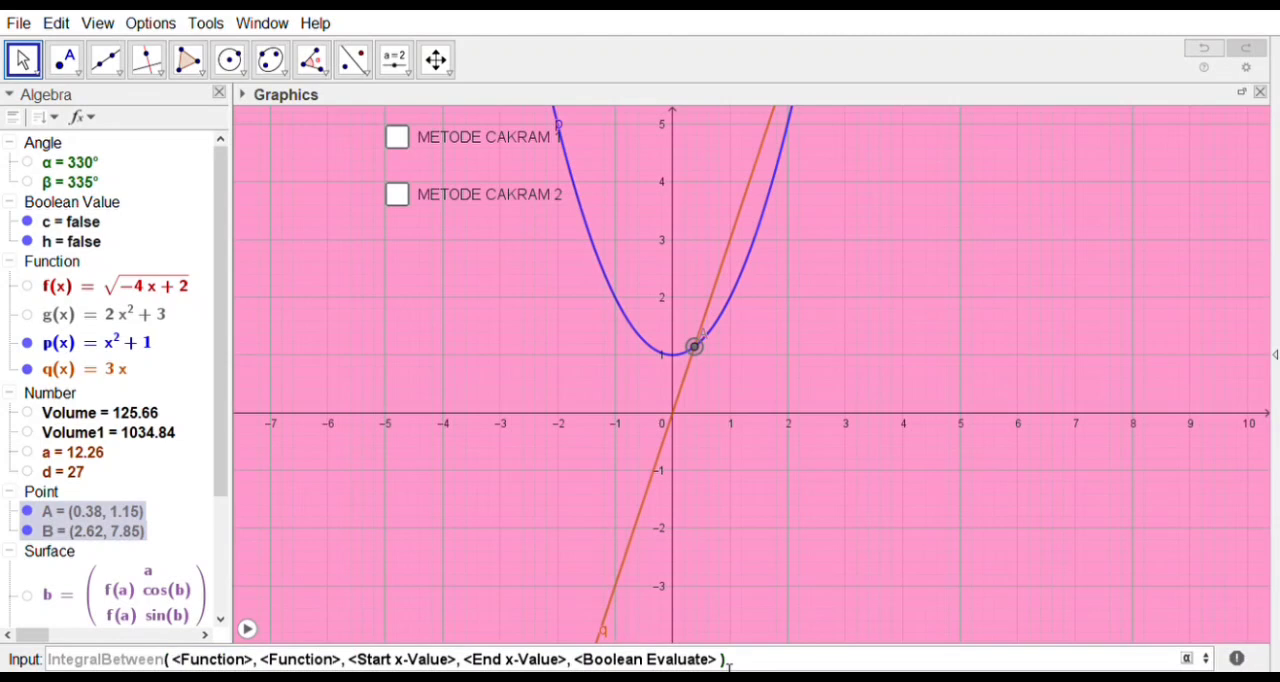
key("BackSpace")
key("BackSpace")
key("BackSpace")
key("BackSpace")
key("BackSpace")
key("BackSpace")
key("BackSpace")
key("BackSpace")
key("BackSpace")
key("BackSpace")
key("BackSpace")
key("BackSpace")
key("BackSpace")
key("BackSpace")
key("BackSpace")
key("BackSpace")
key("BackSpace")
key("BackSpace")
key("BackSpace")
key("BackSpace")
key("BackSpace")
key("BackSpace")
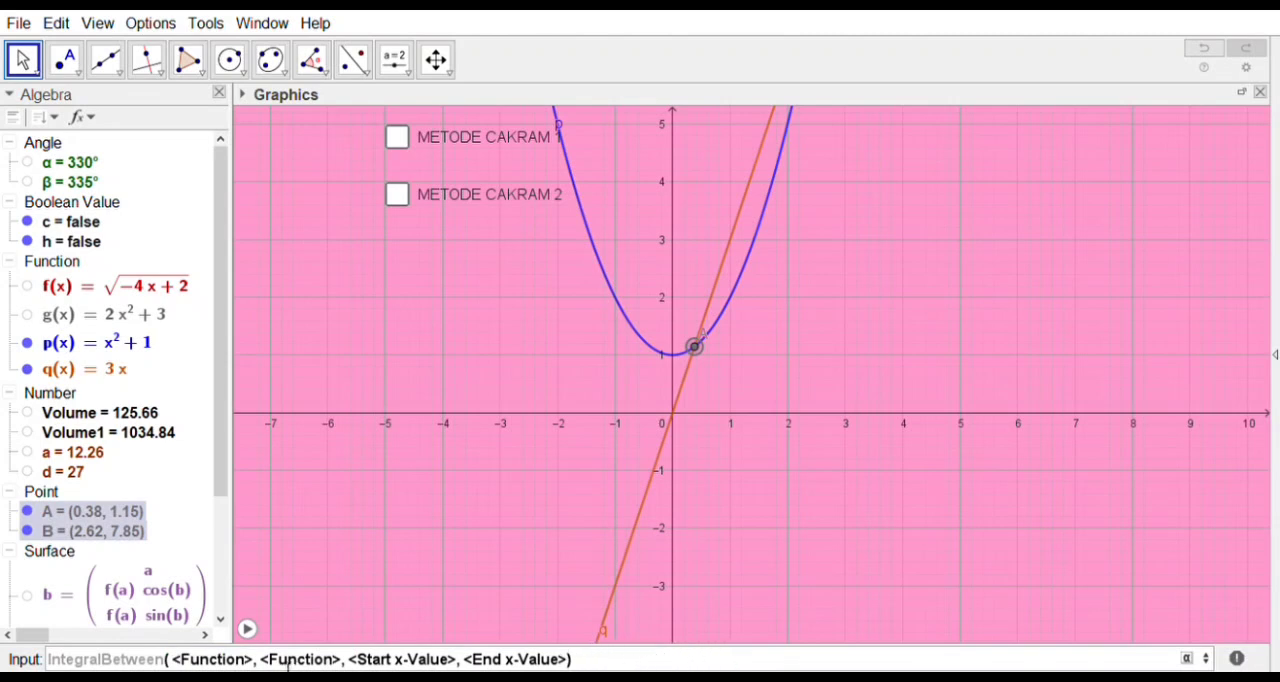
Step: Complete the IntegralBetween command with functions p and q from x = 0 to 2 and create it
left_click(258, 667)
key("BackSpace")
key("BackSpace")
key("BackSpace")
key("BackSpace")
key("BackSpace")
key("BackSpace")
key("BackSpace")
key("BackSpace")
key("BackSpace")
key("BackSpace")
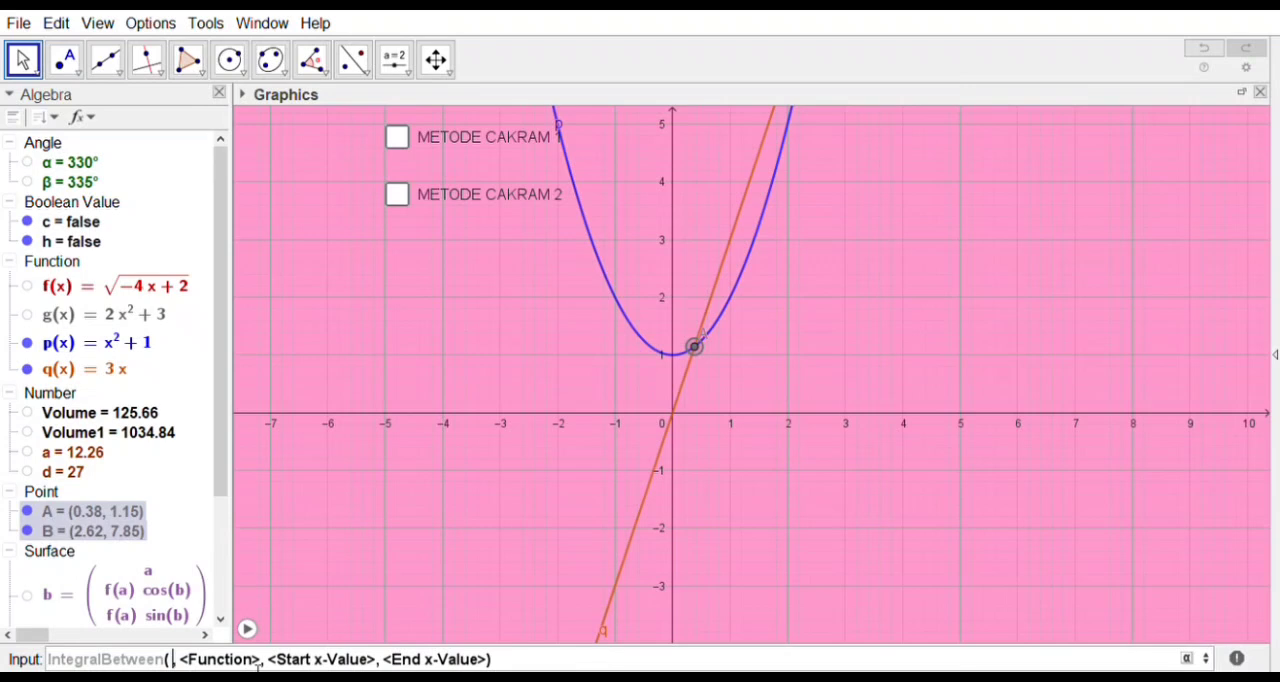
type("p")
left_click(258, 660)
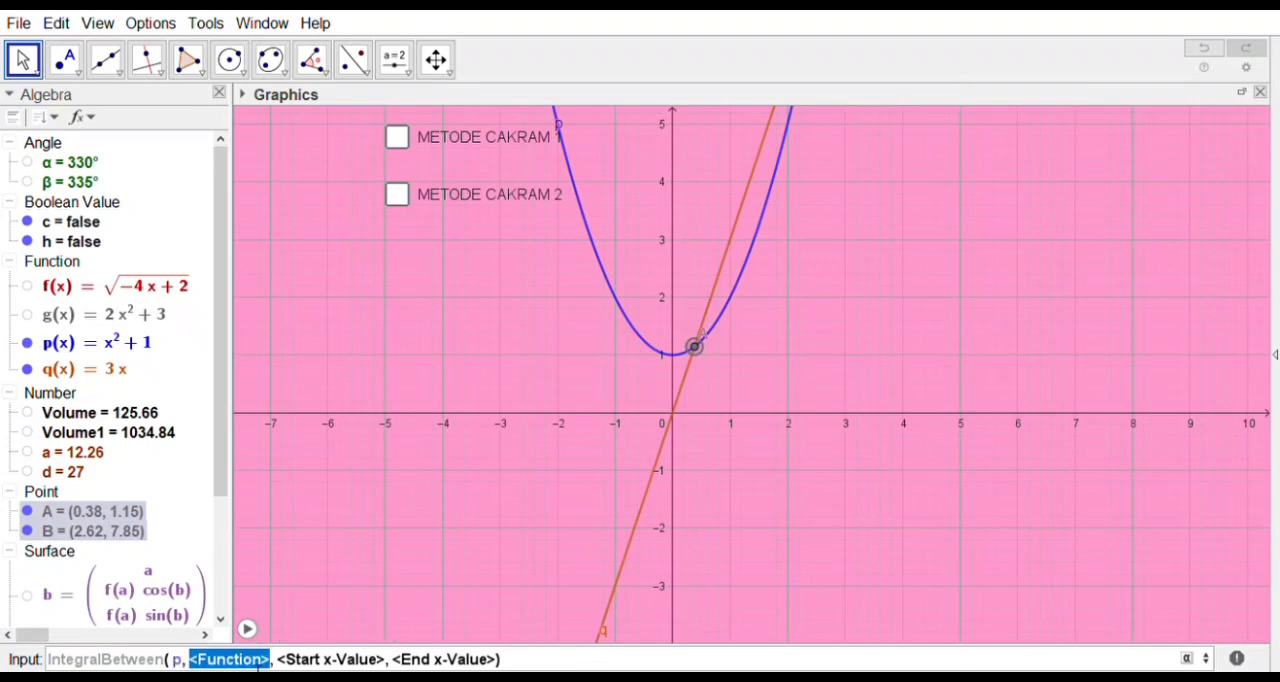
type("q")
left_click(258, 660)
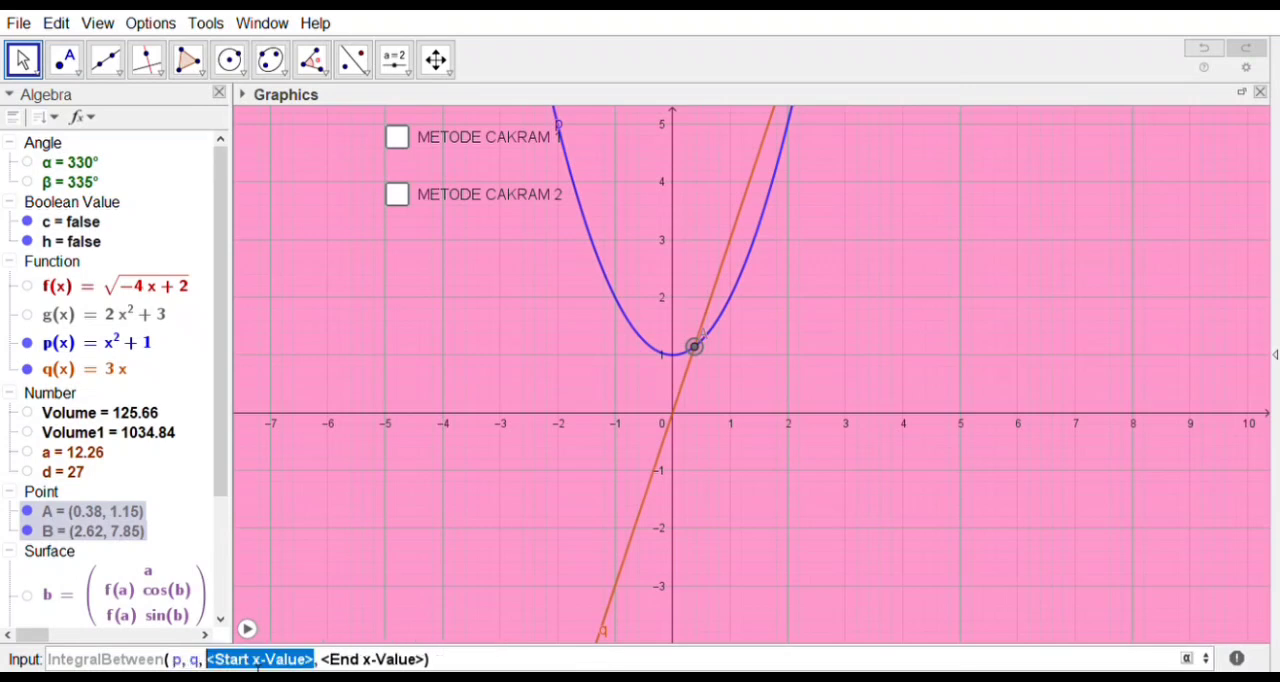
type("0")
left_click(258, 660)
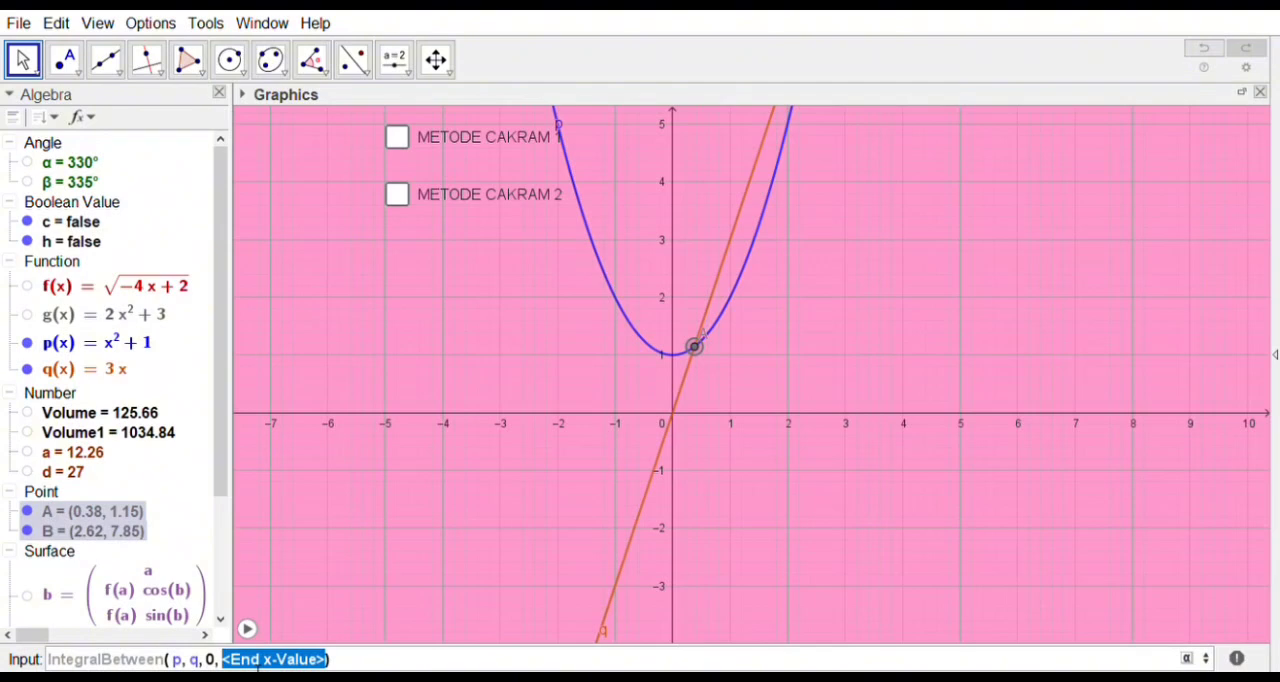
type("2")
key("Return")
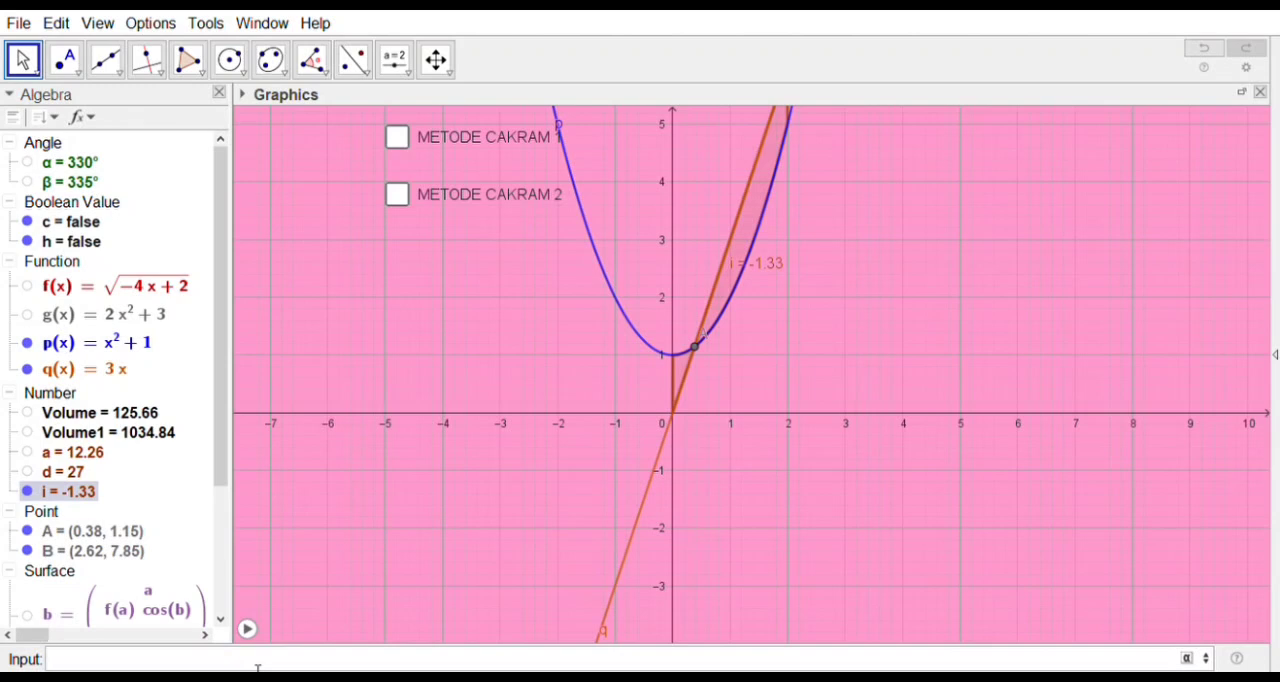
Step: Add two angle sliders, one beneath the other, below the METODE CAKRAM 2 check box
left_click(397, 66)
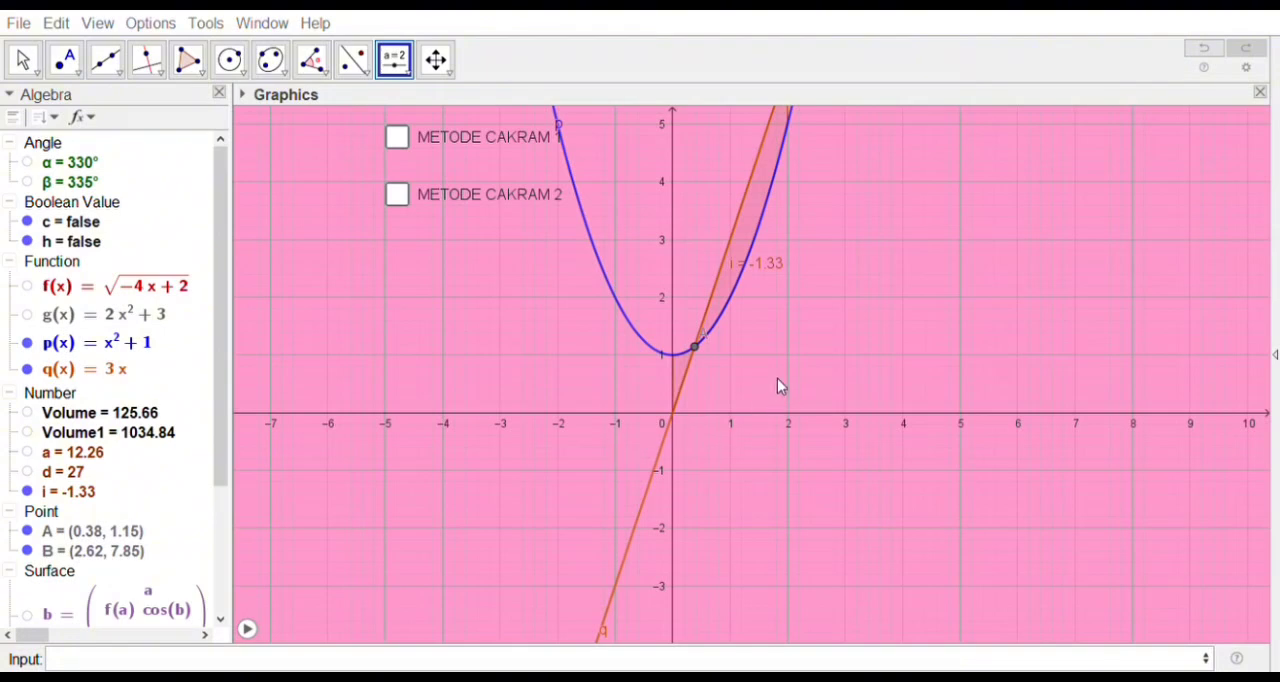
left_click(610, 446)
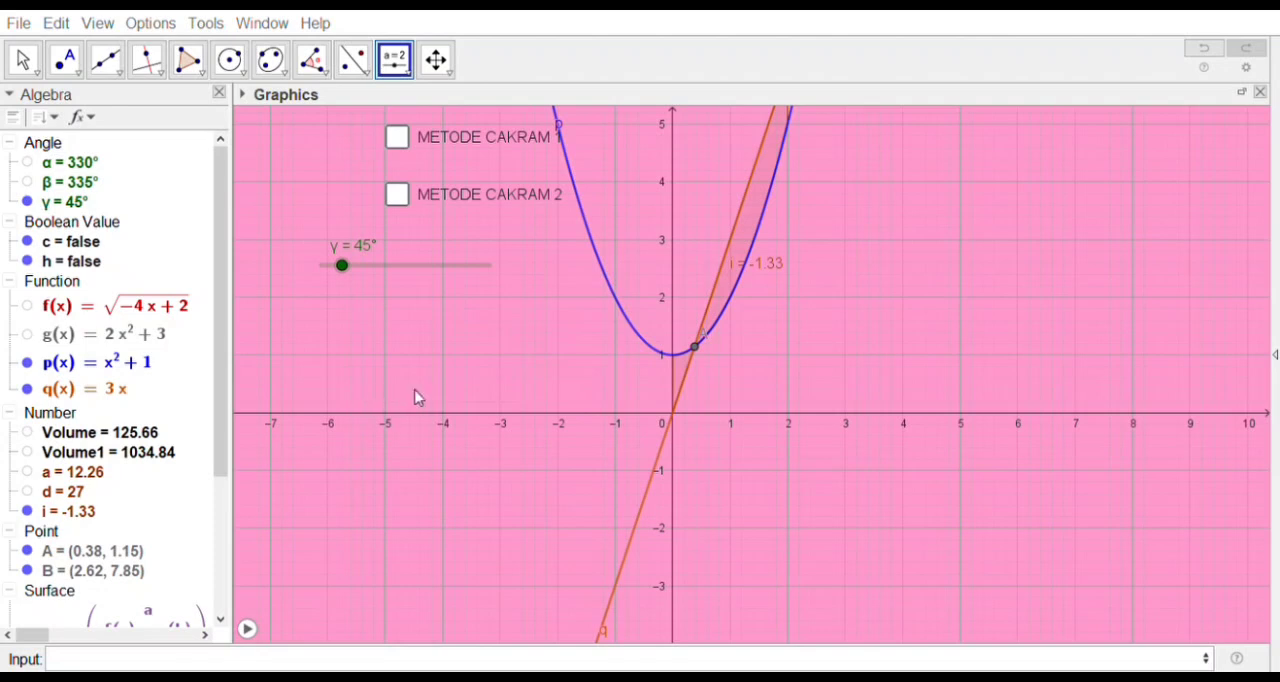
left_click(610, 446)
left_click_drag(474, 317, 437, 314)
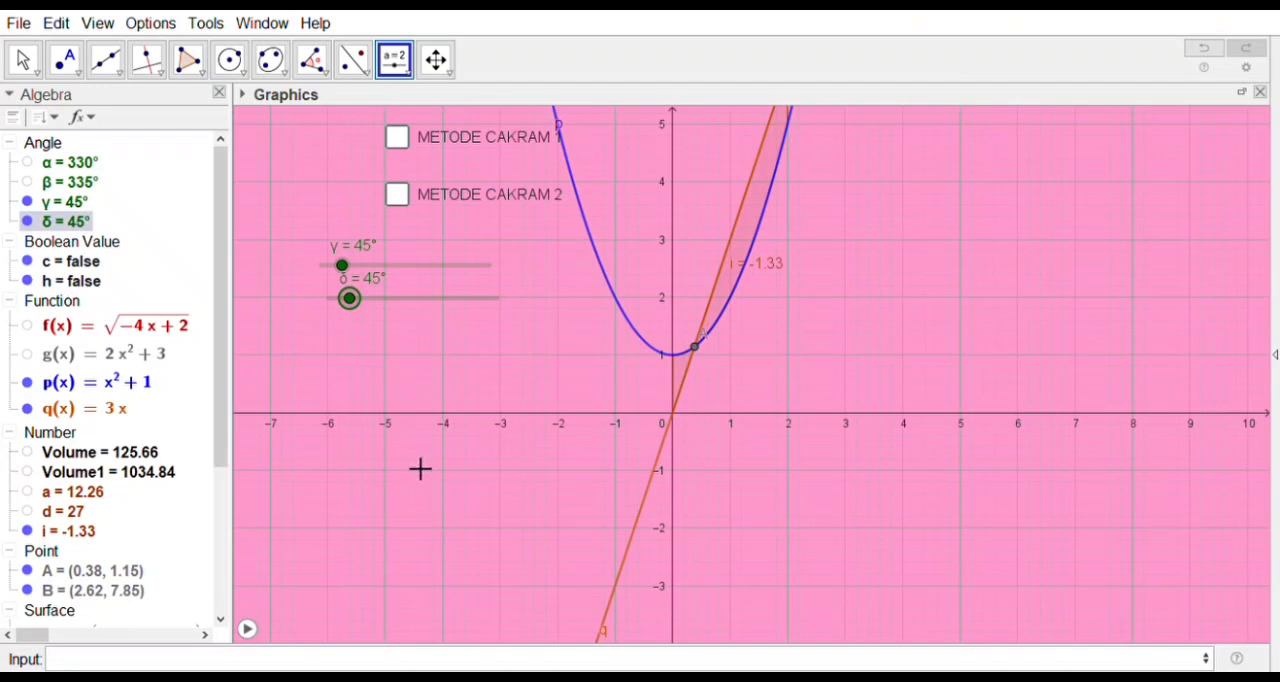
Step: Start a Surface command and enter i as its first expression
left_click(264, 662)
type("surface")
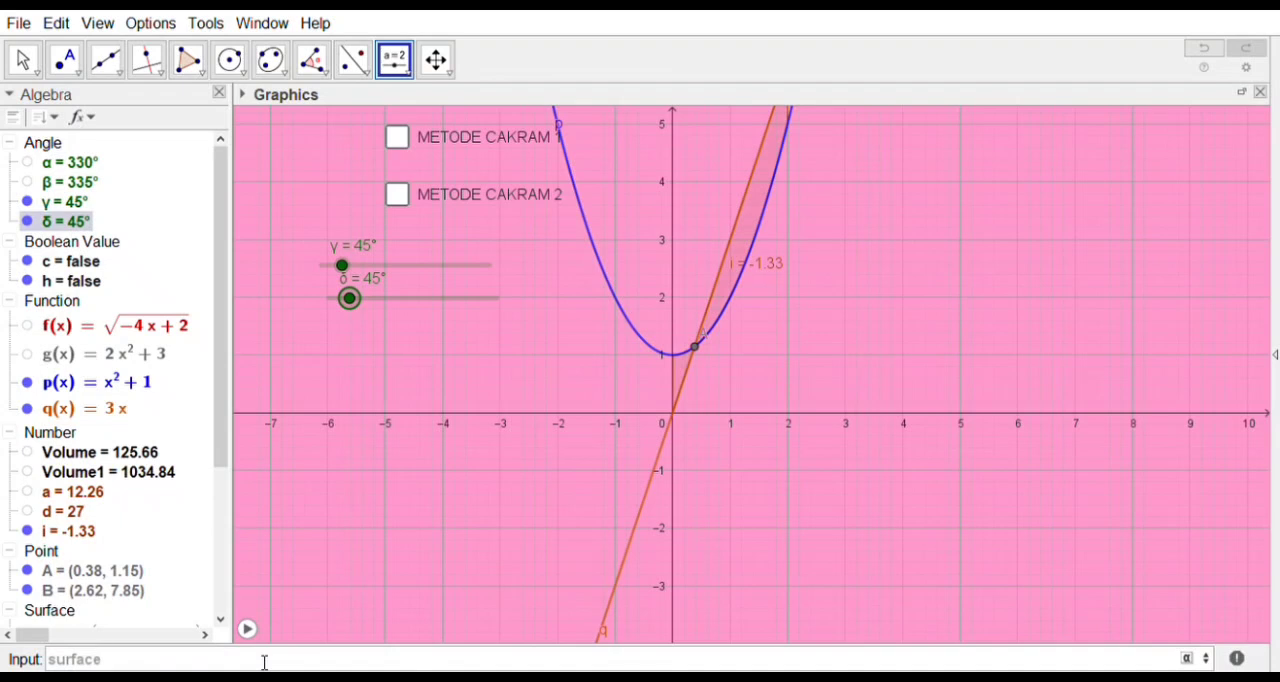
key("Return")
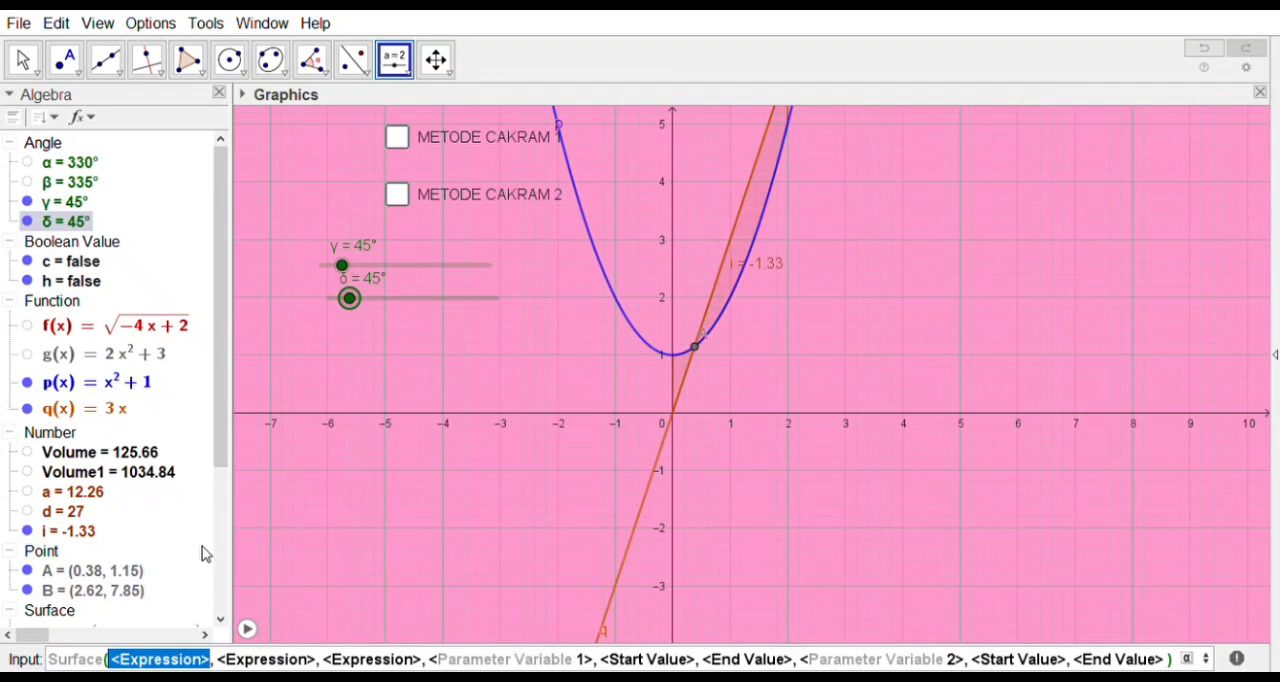
key("BackSpace")
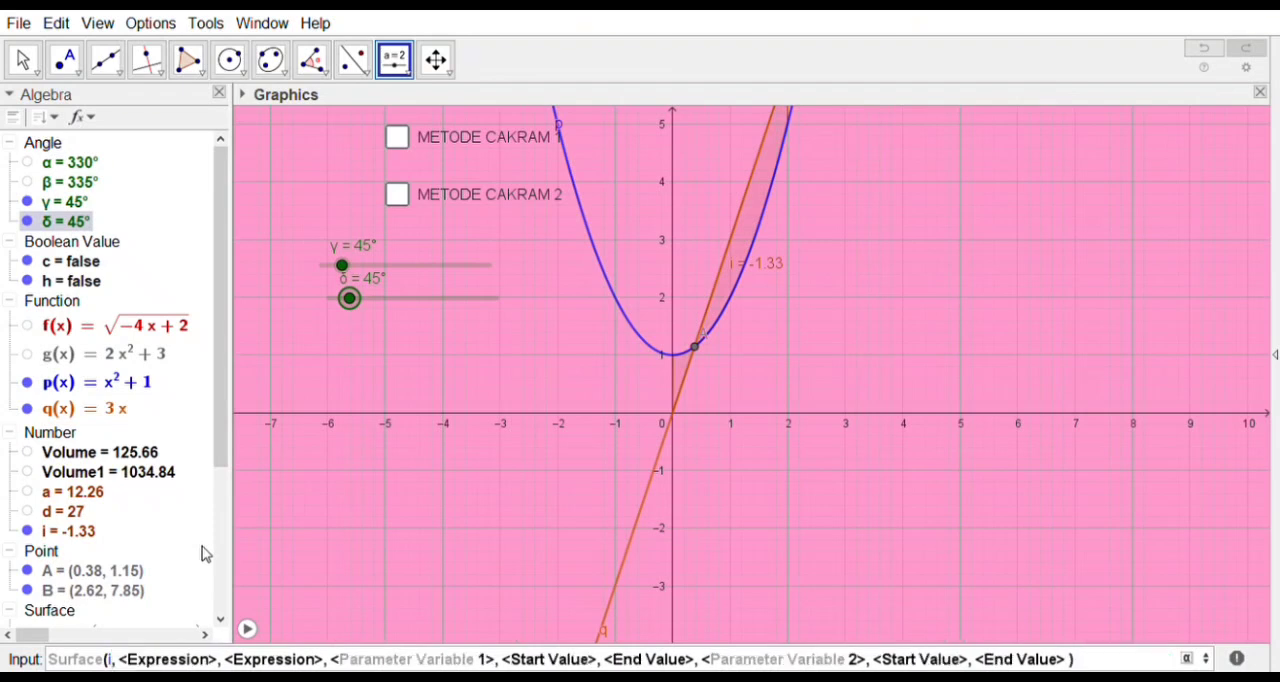
type("i")
key("Tab")
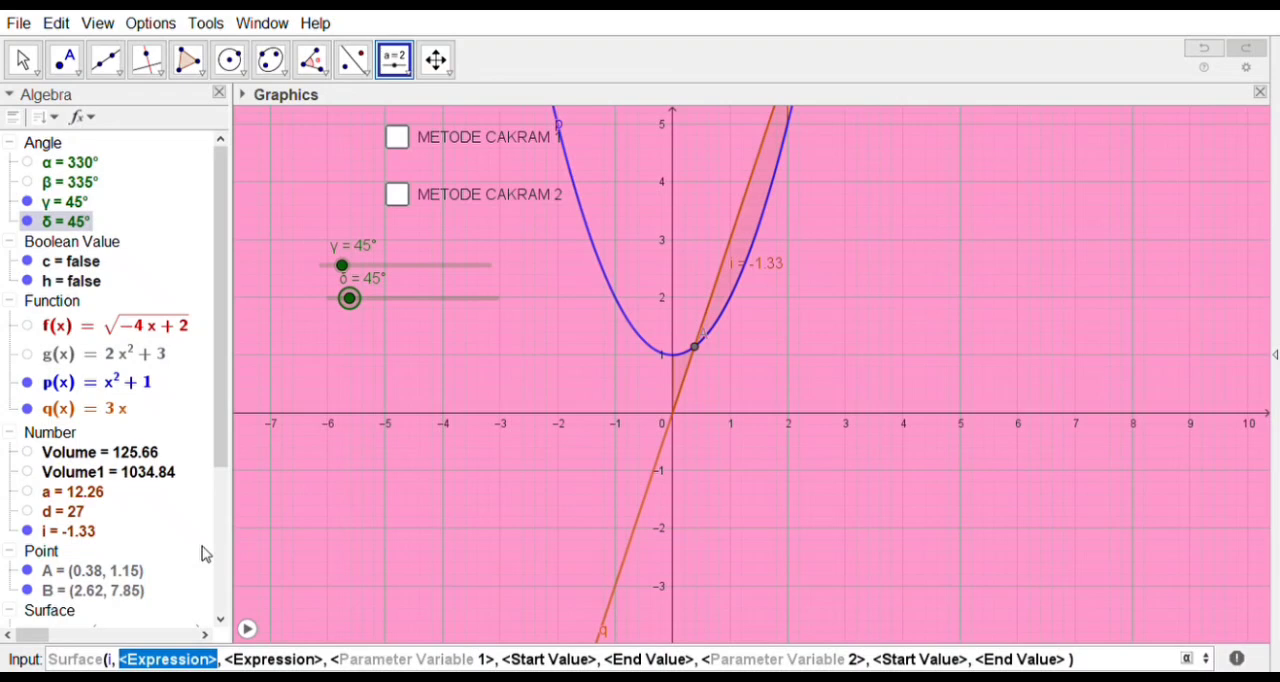
Step: Enter p(i)cos(m) as the second expression of the Surface command
type("p")
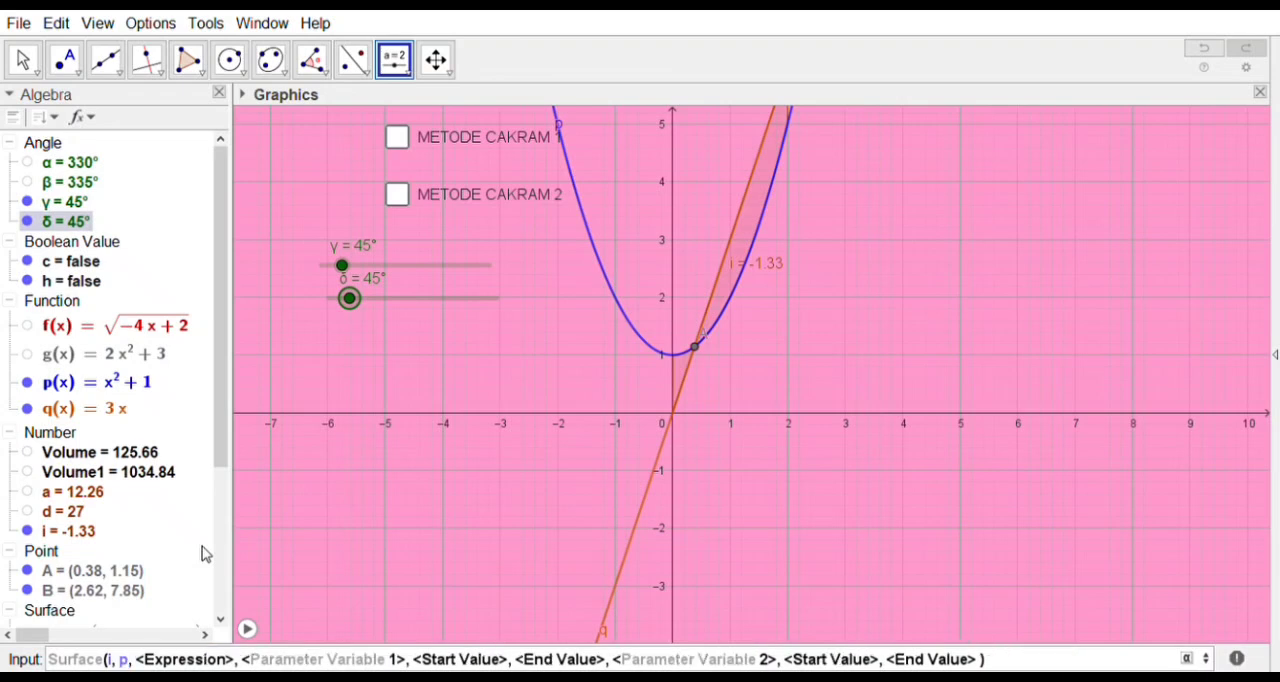
type("(")
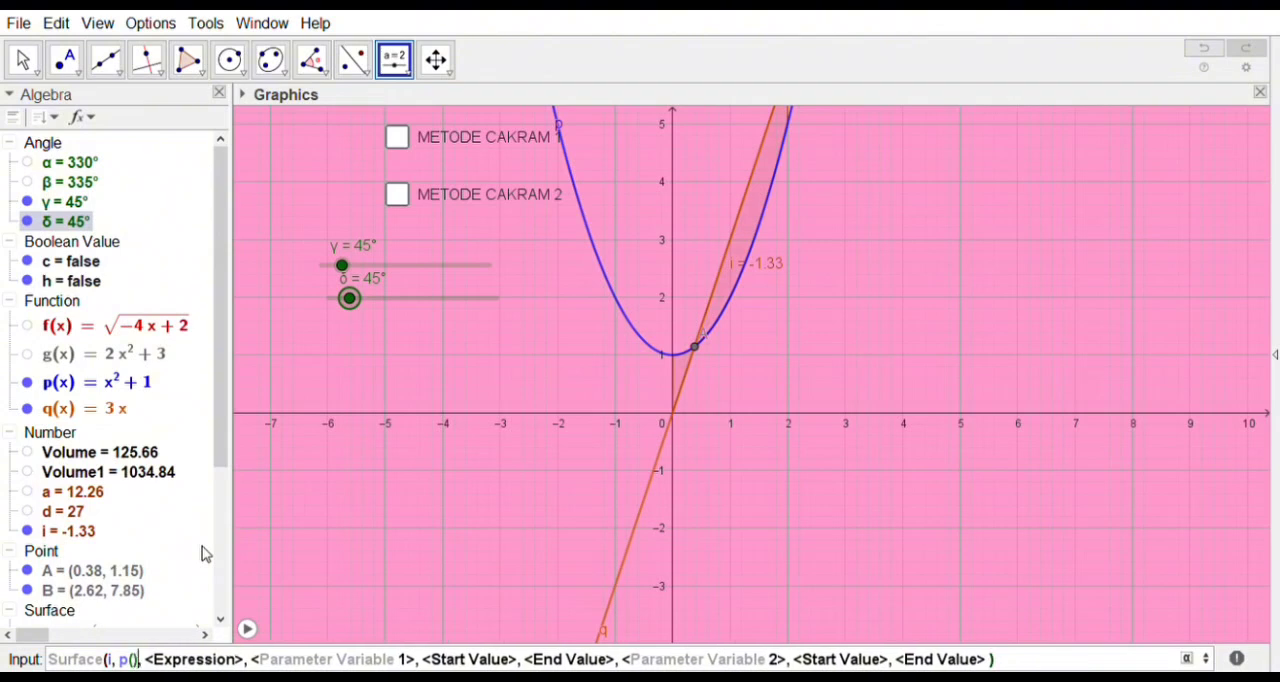
type("i)")
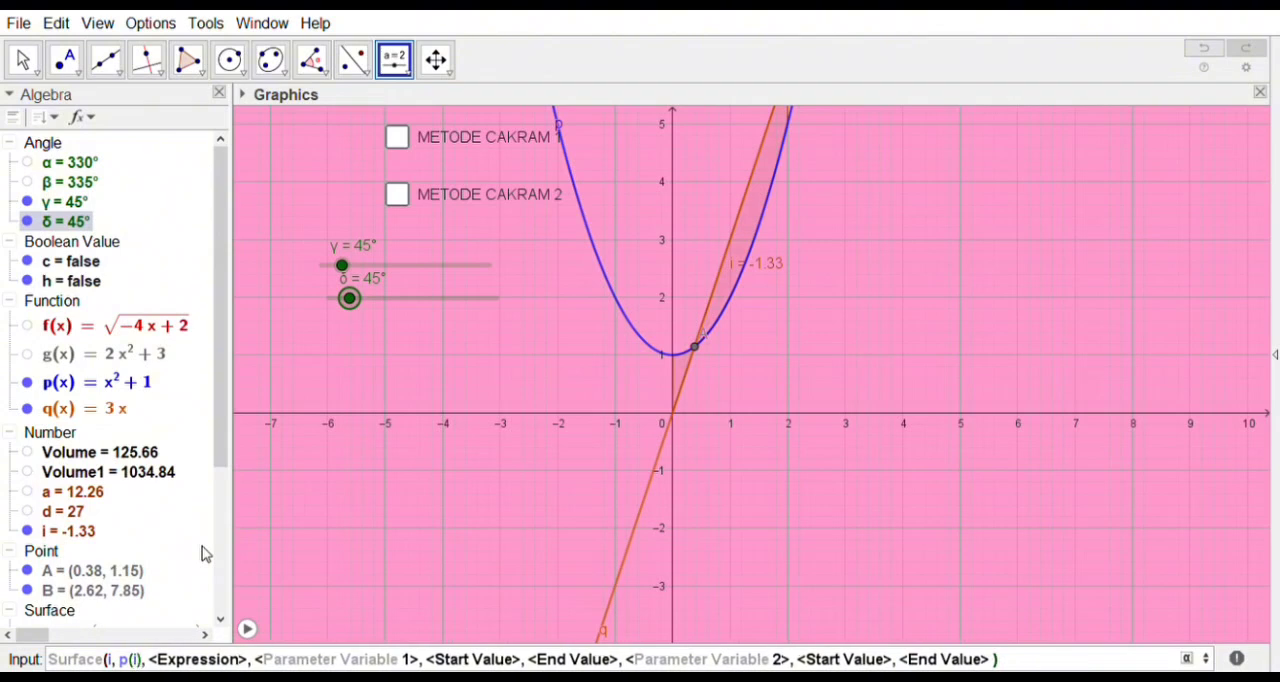
type("cos")
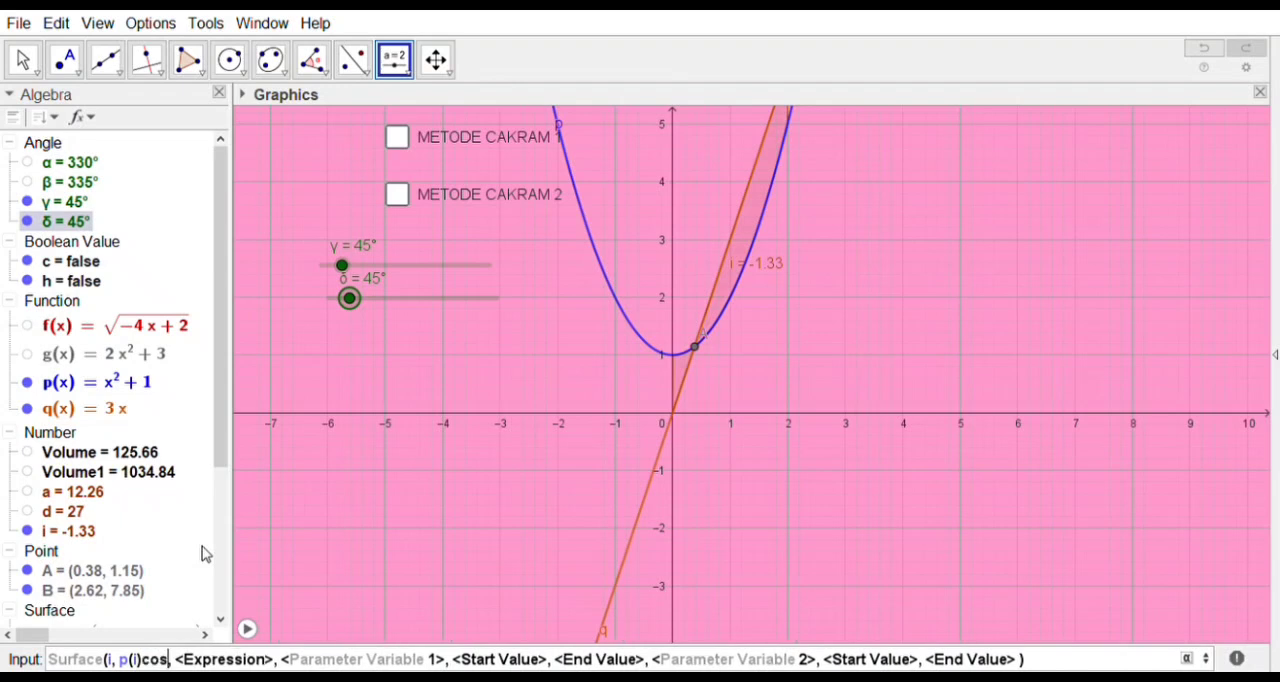
type("(")
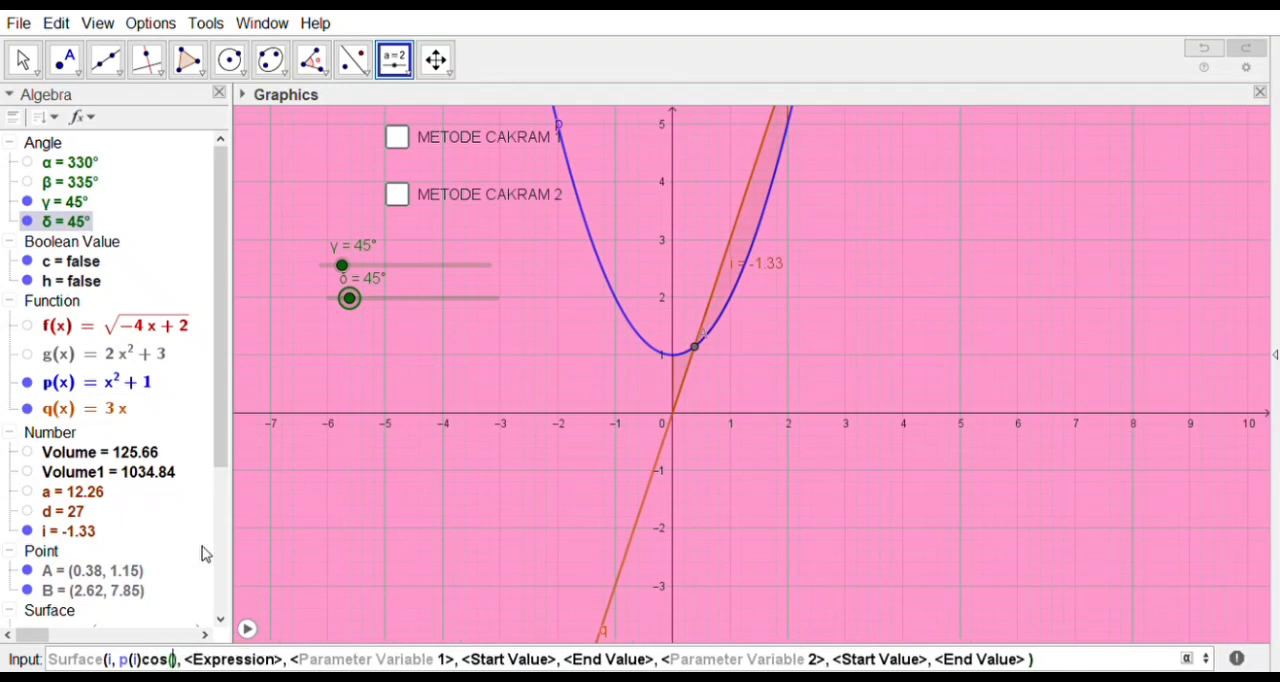
scroll(140, 440, "down", 3)
scroll(140, 440, "down", 1)
scroll(140, 440, "up", 2)
scroll(140, 440, "up", 1)
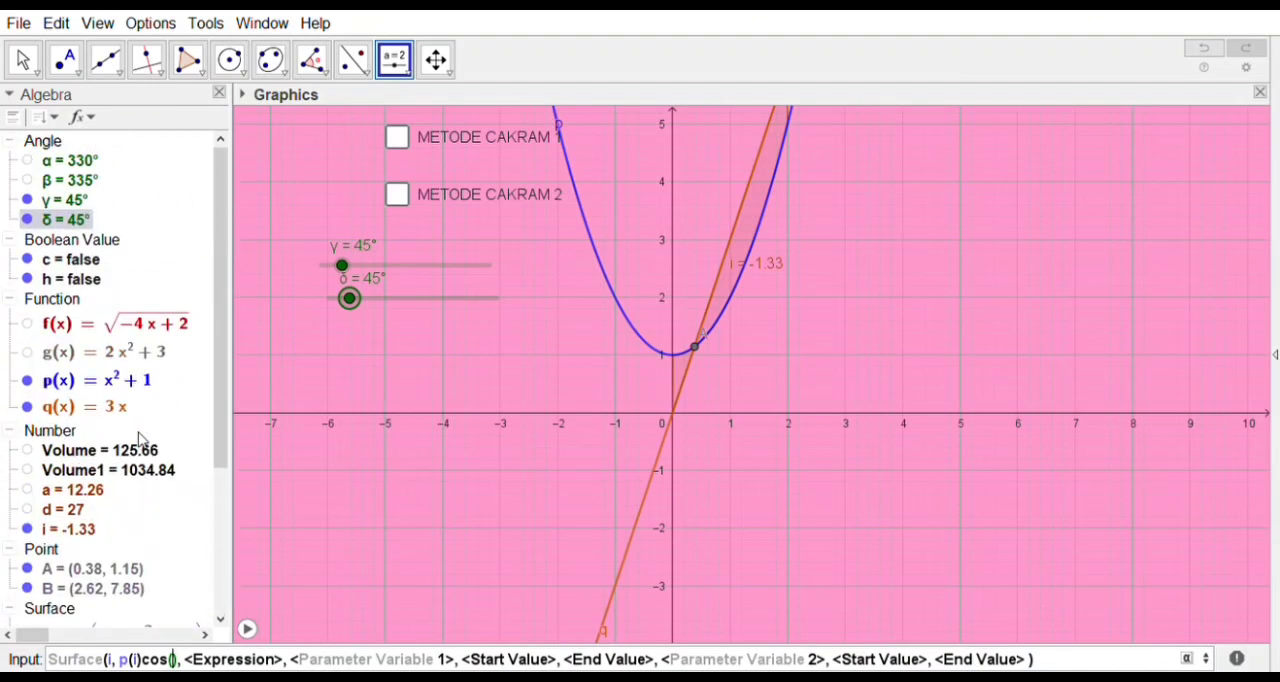
type("m")
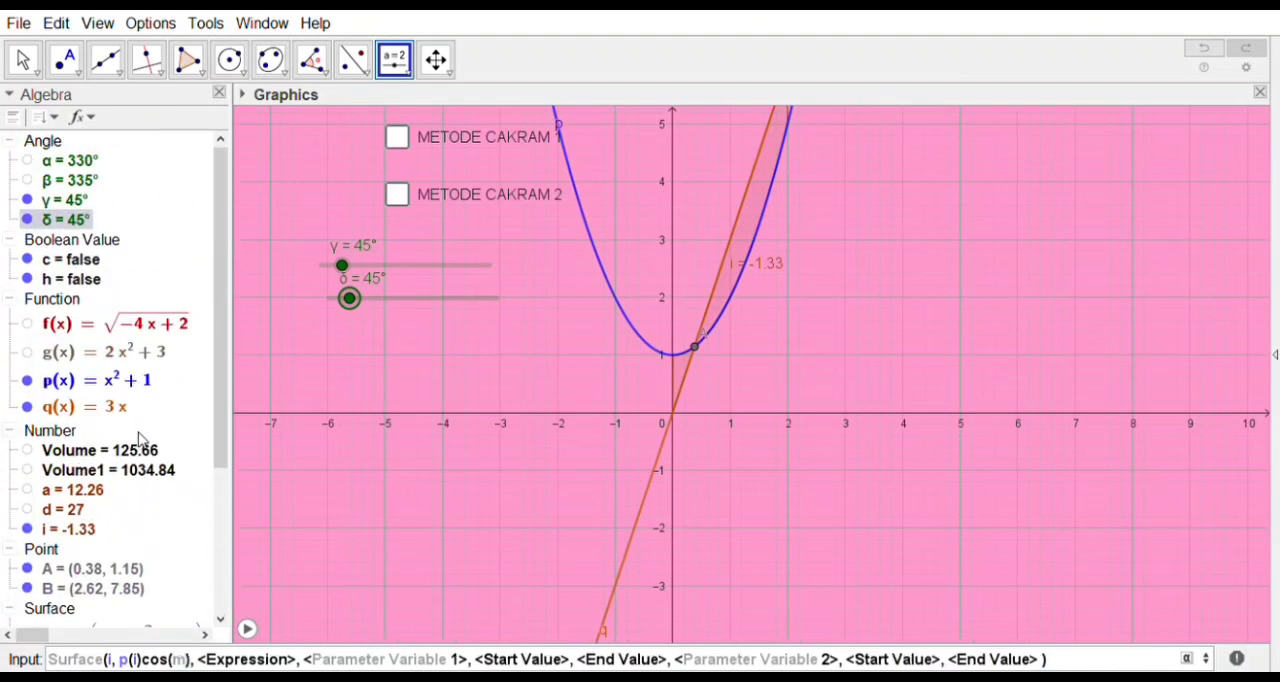
key("Tab")
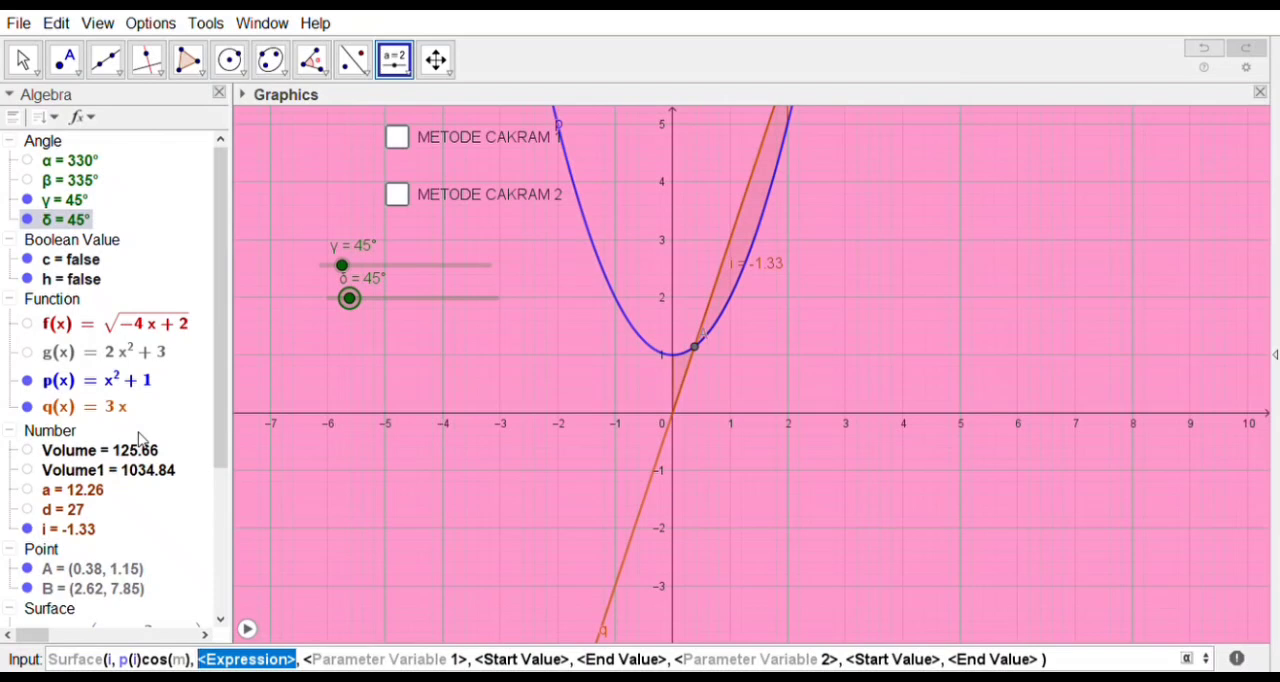
Step: Enter p(i)sin(m) as the third expression of the Surface command
type("p(")
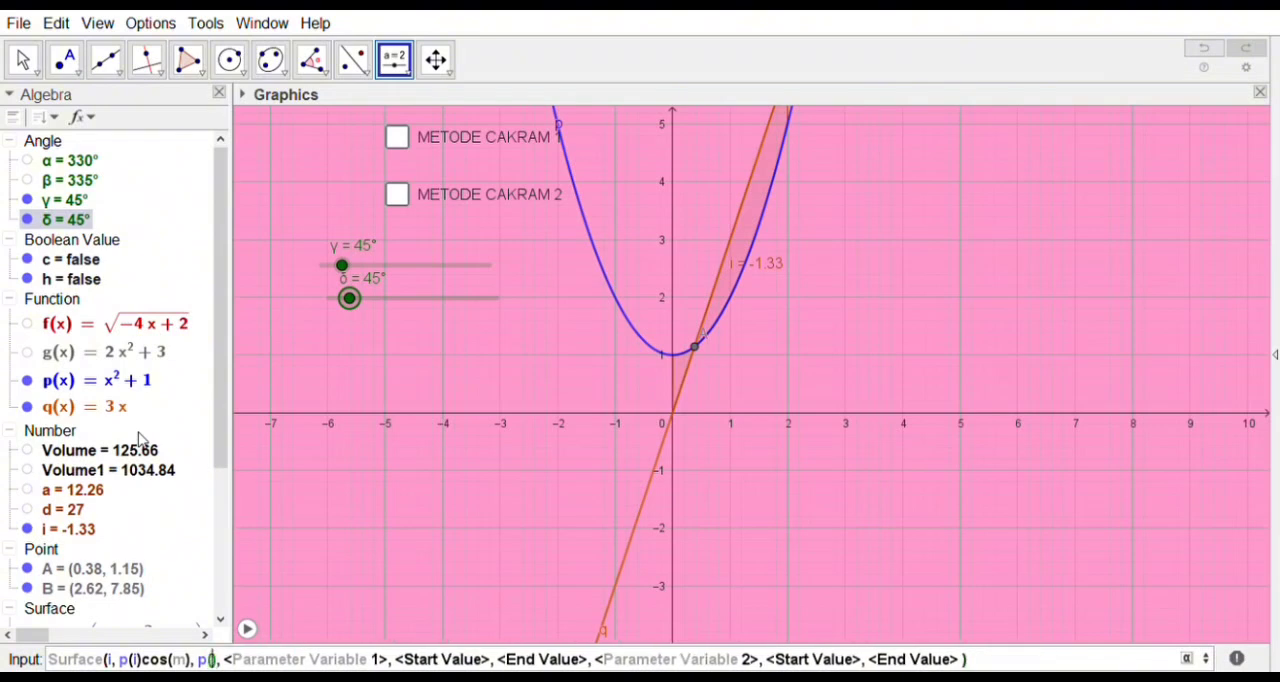
type("i)sin")
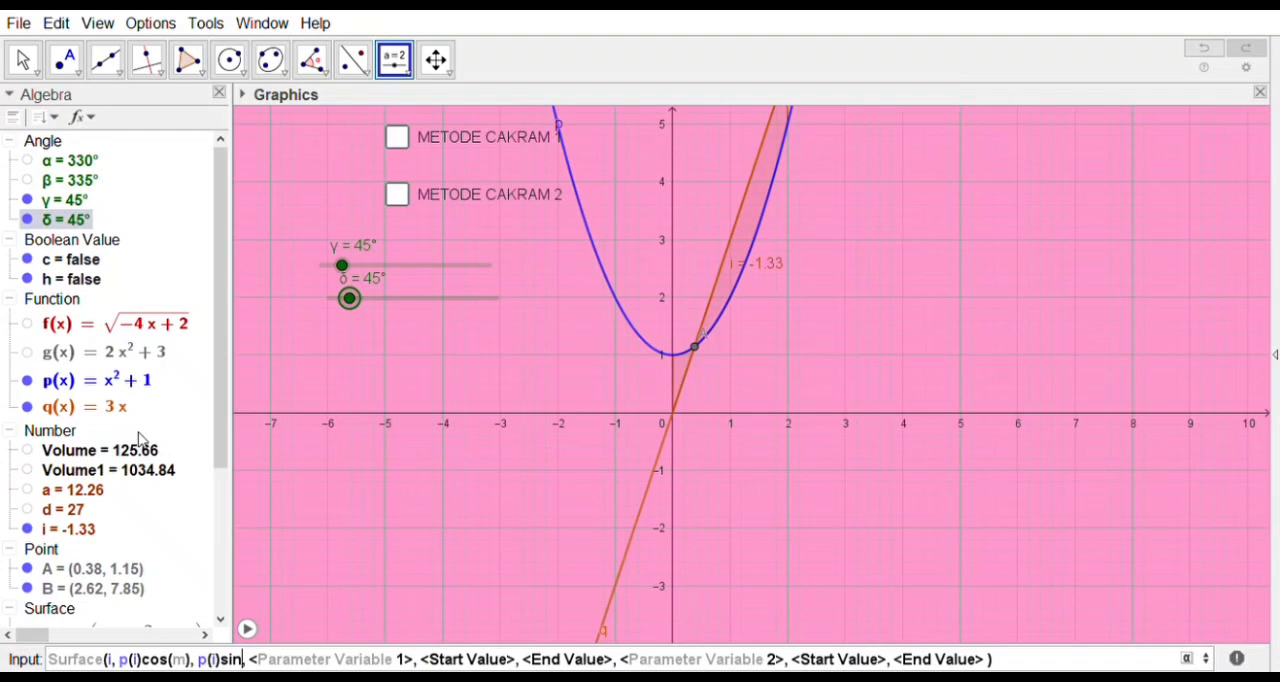
type("(")
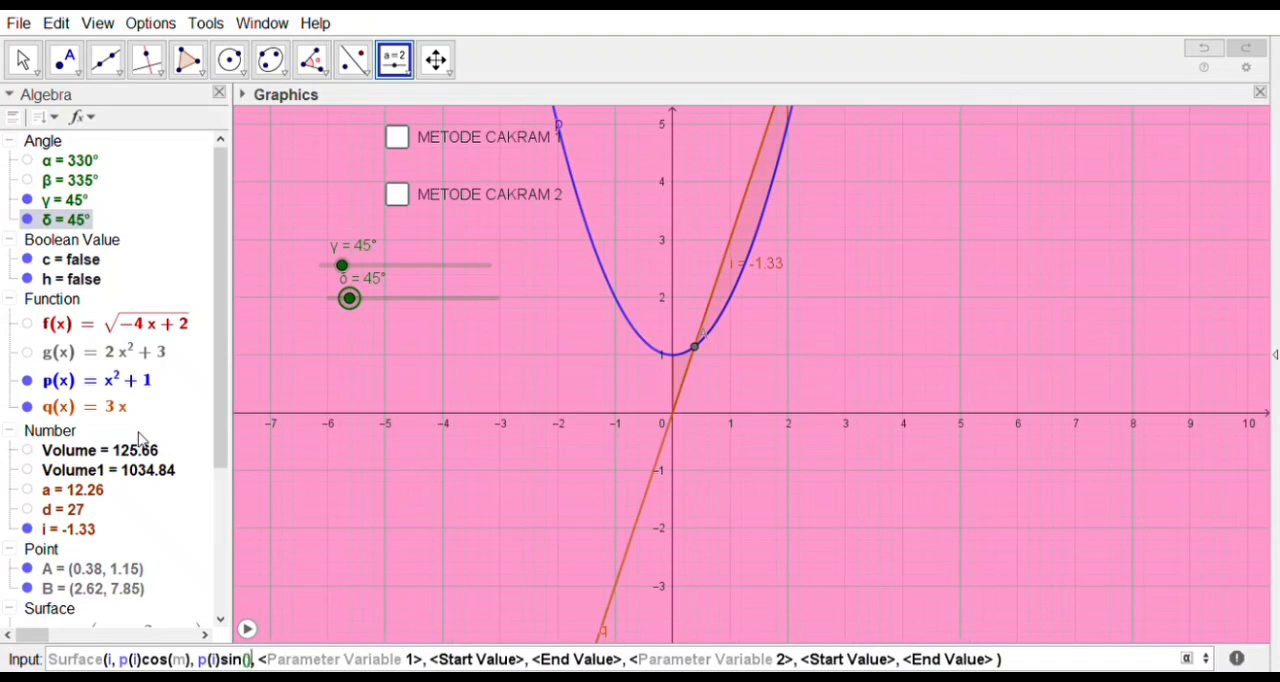
type("m")
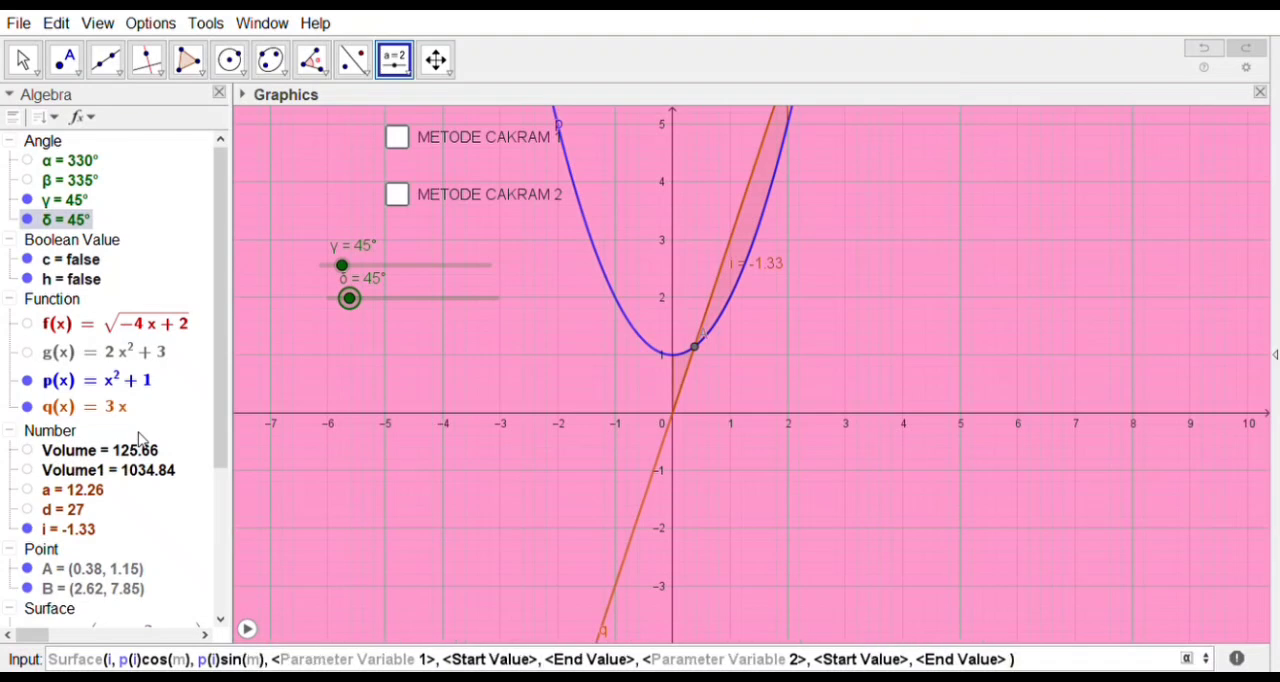
key("Right")
key("Tab")
Step: Set the Surface command's first parameter variable to i, running from 0 to 2
type("i")
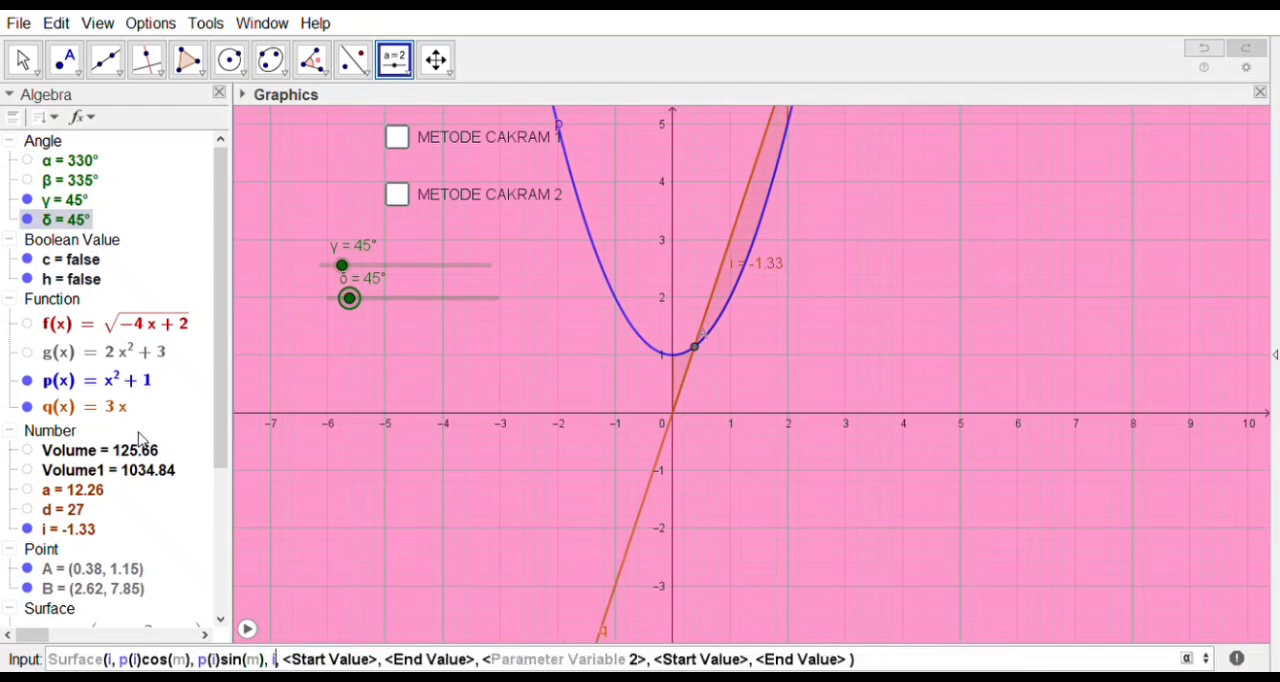
key("Tab")
type("0")
key("Tab")
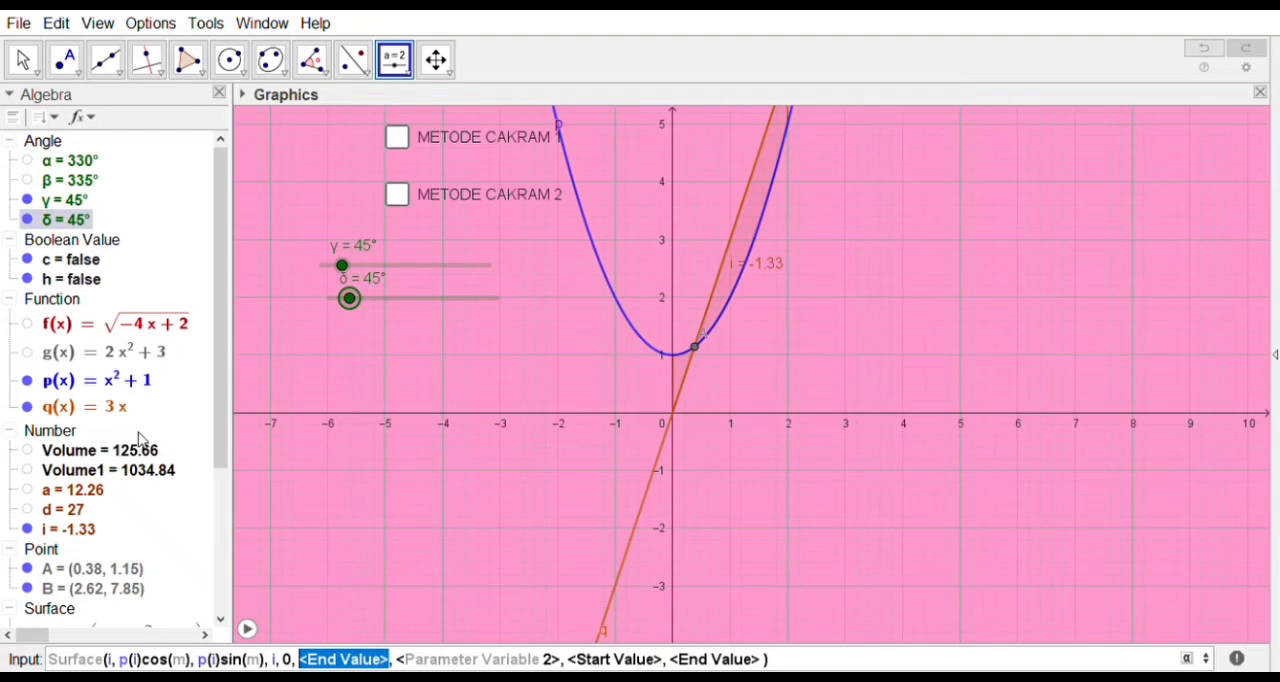
type("2")
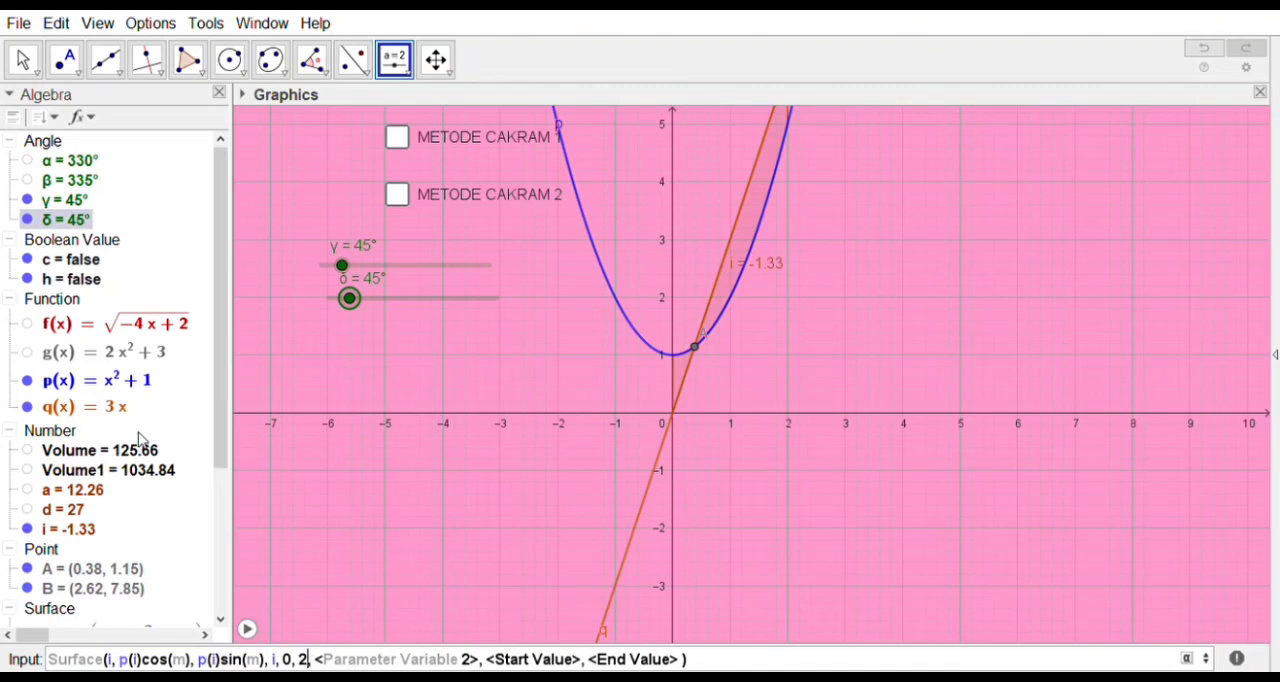
key("Tab")
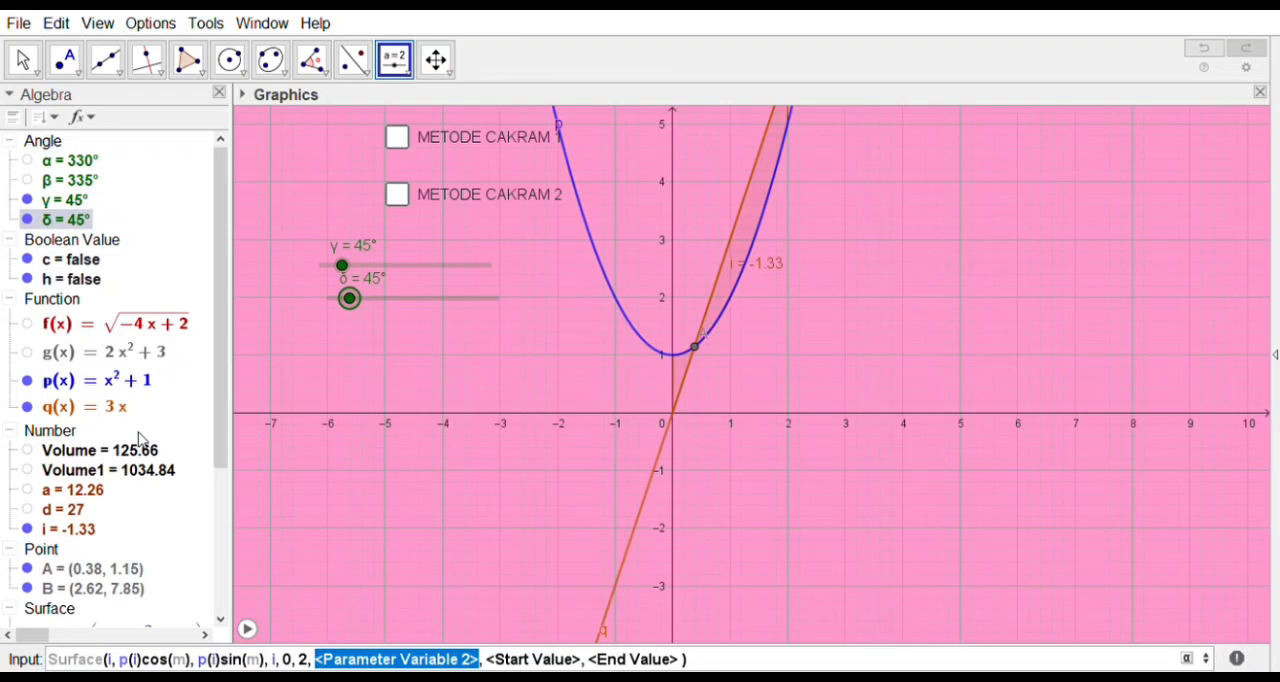
Step: Set the second parameter variable to m with start value 0, and complete the Surface command for function p
type("m")
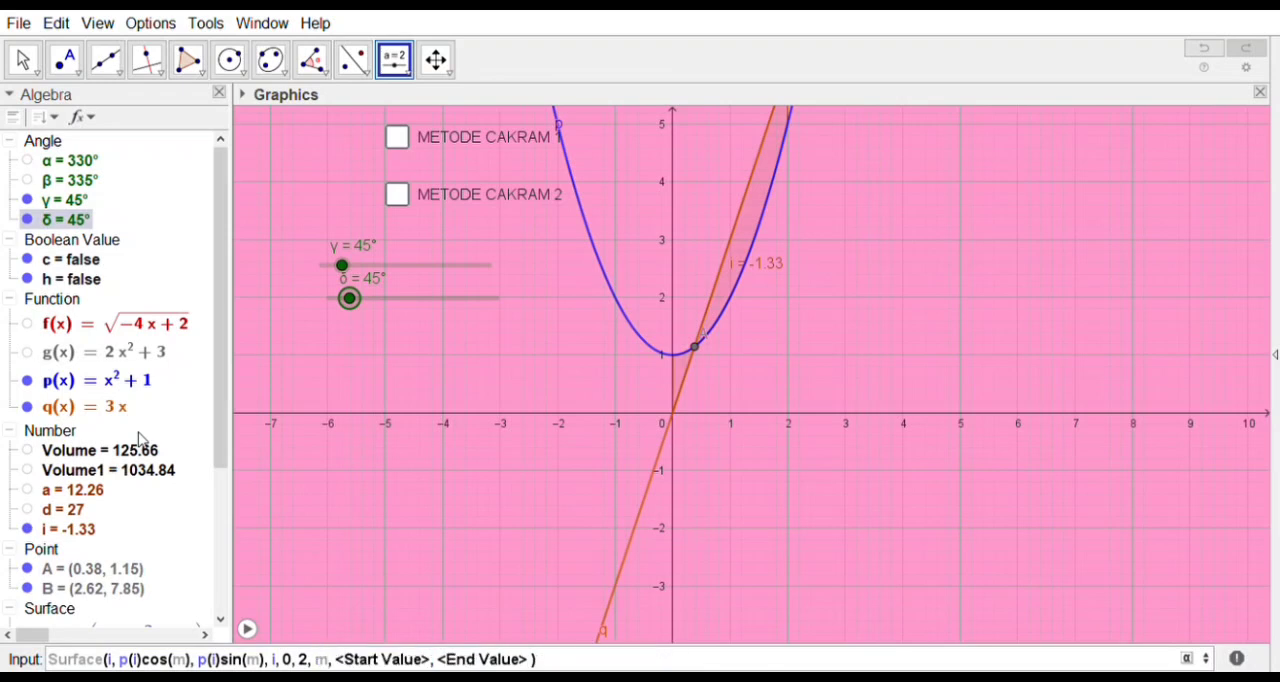
key("Tab")
type("0")
key("Tab")
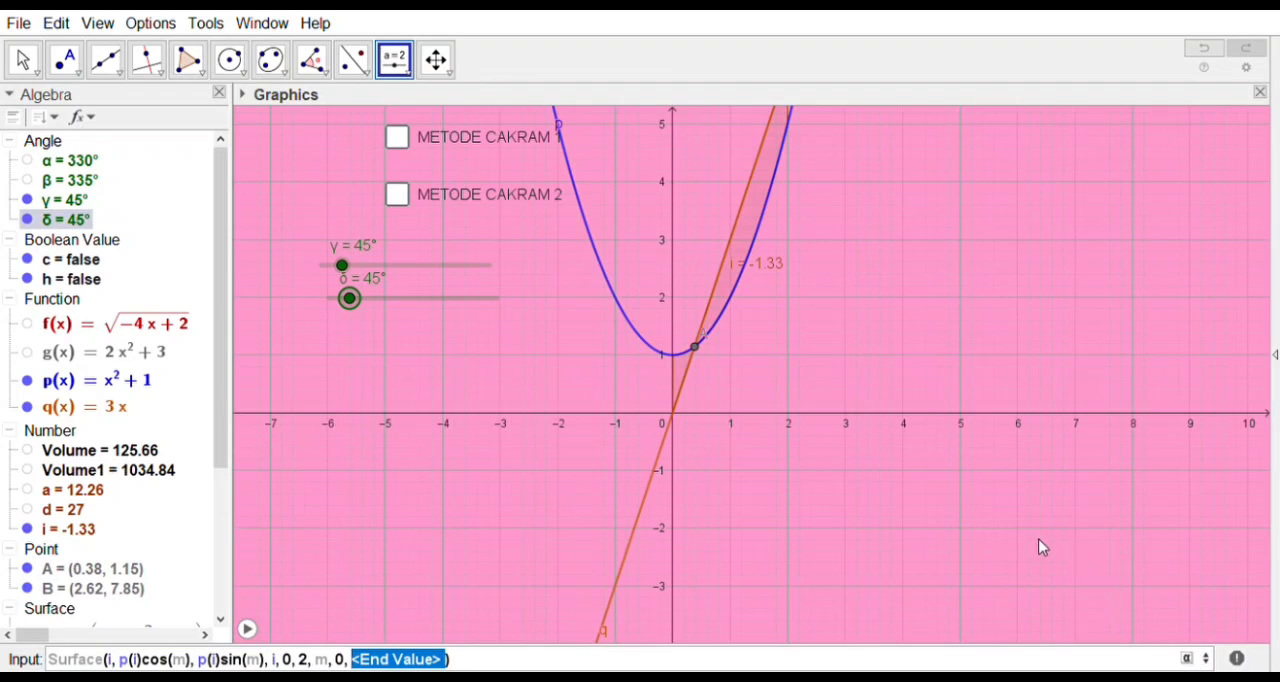
key("Escape")
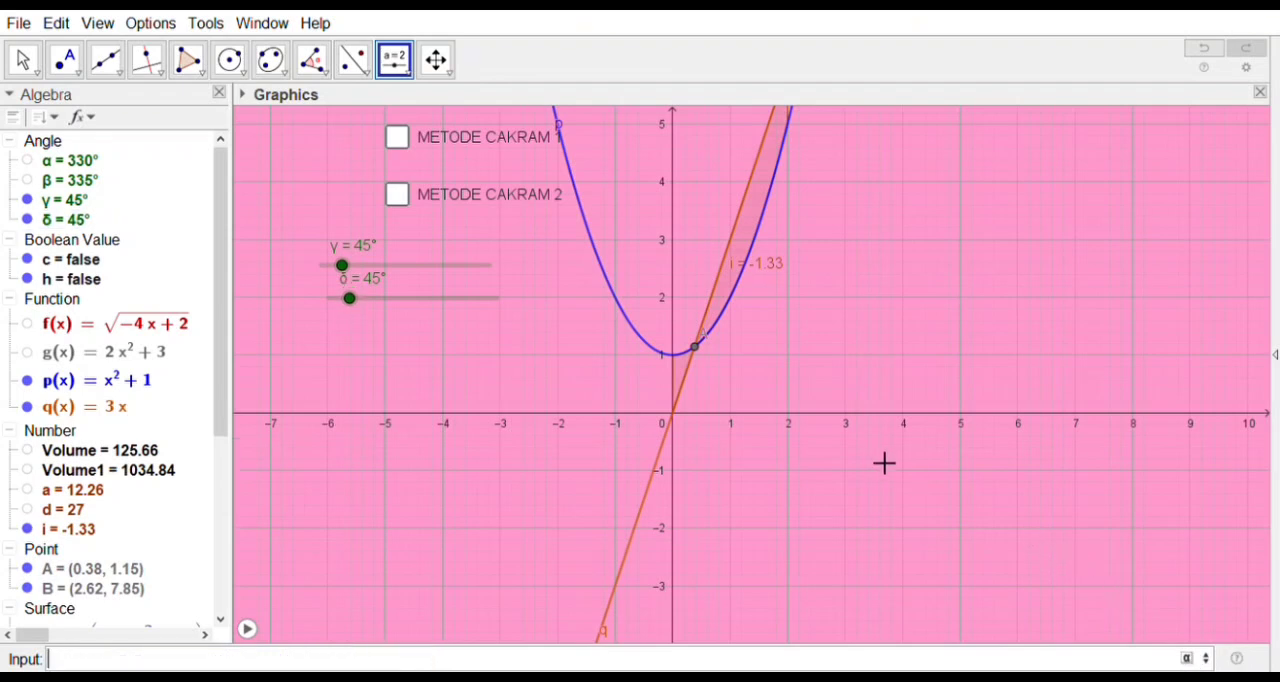
Step: Start another Surface command for function q, with i as its first expression
scroll(133, 470, "down", 5)
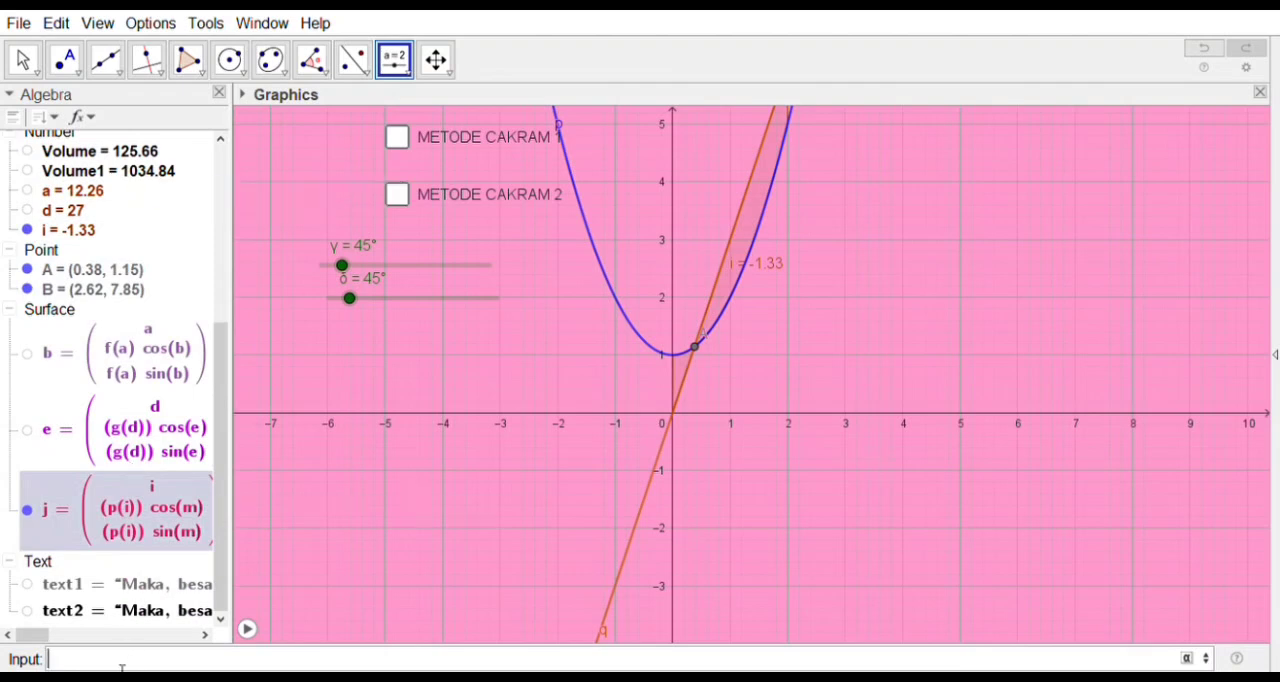
type("sur")
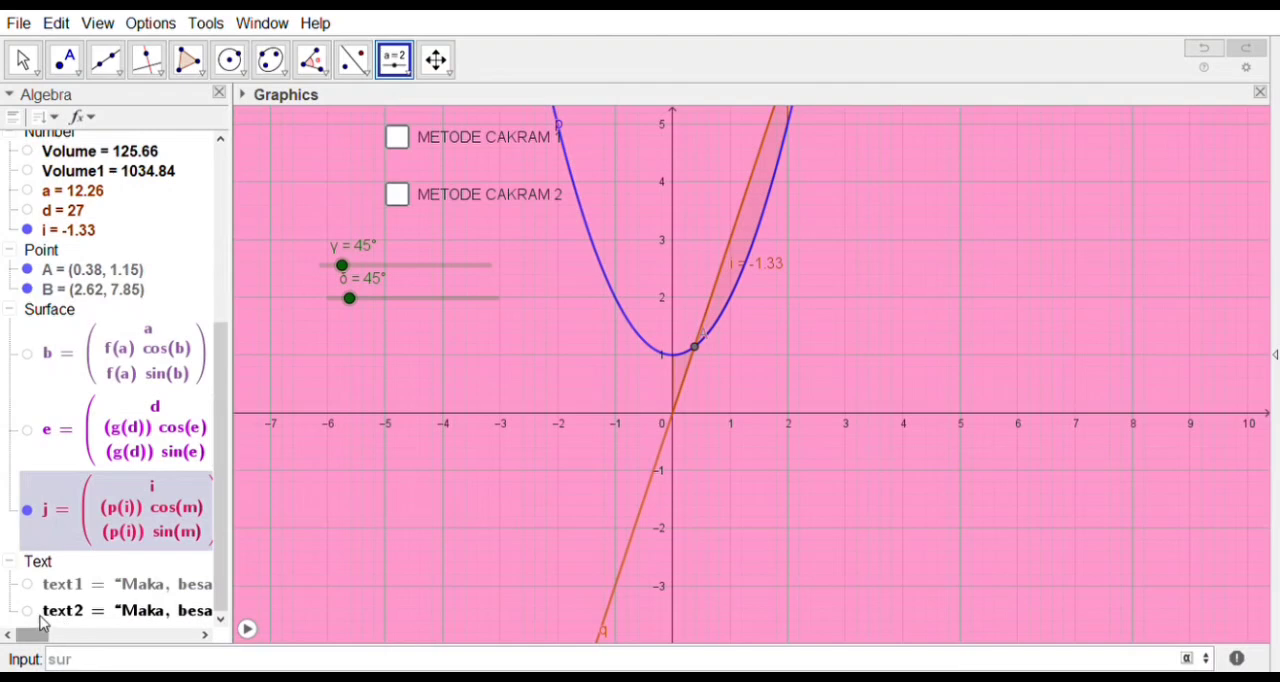
key("Return")
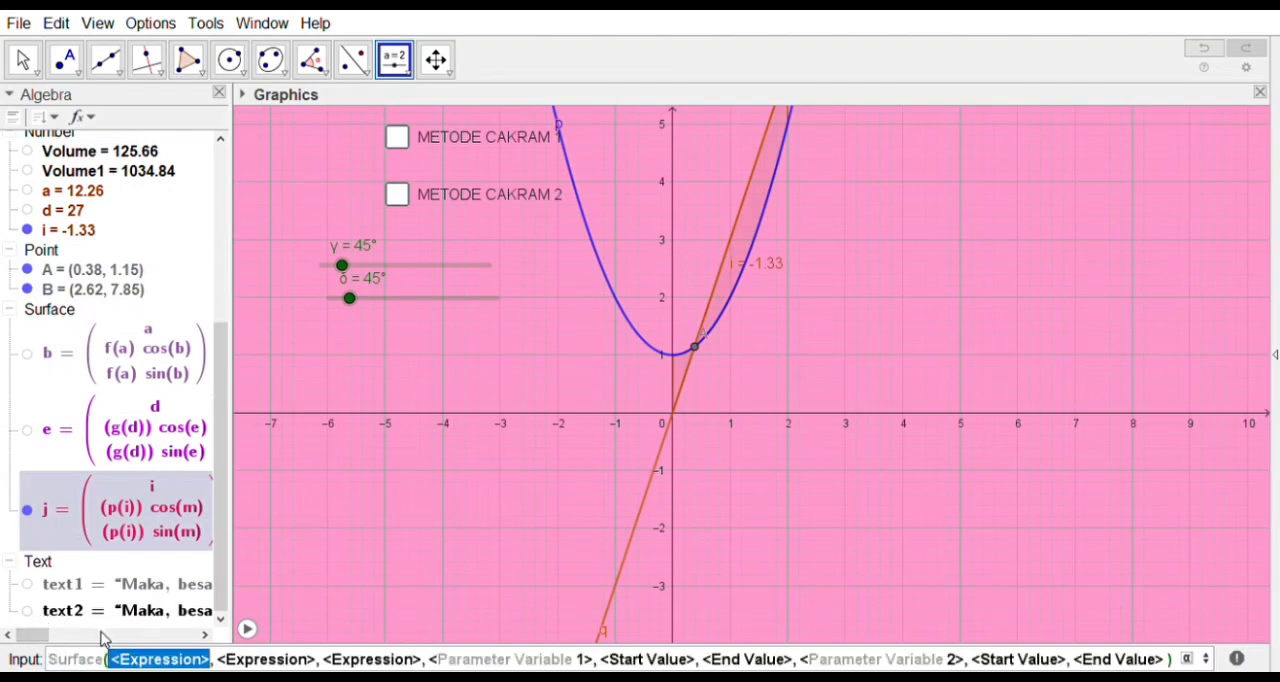
type("i")
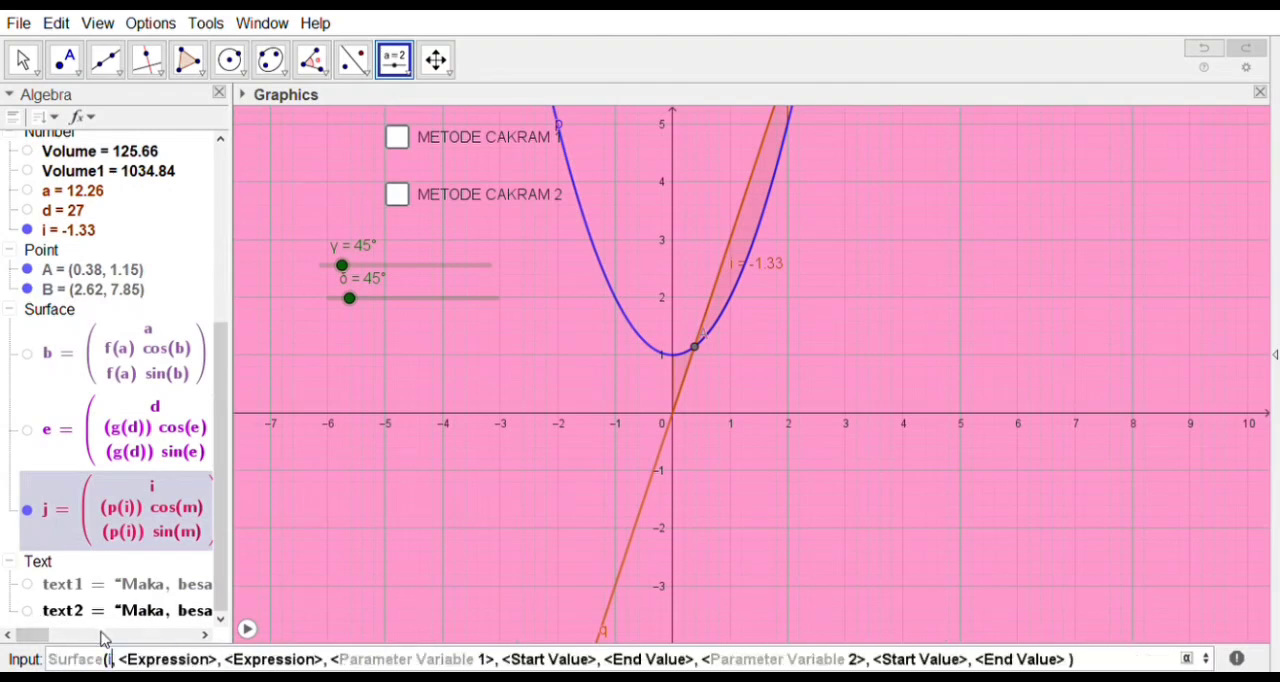
key("Tab")
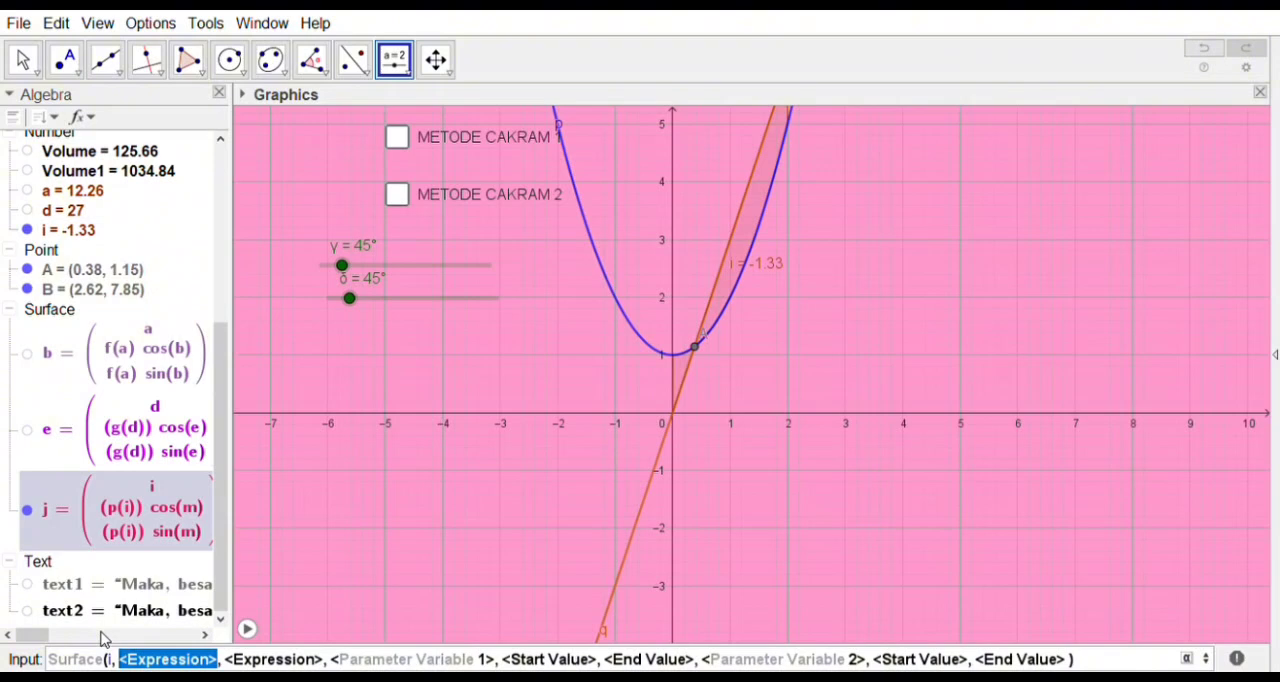
Step: Enter q(i)cos(n) as the second expression of the new Surface command
type("q")
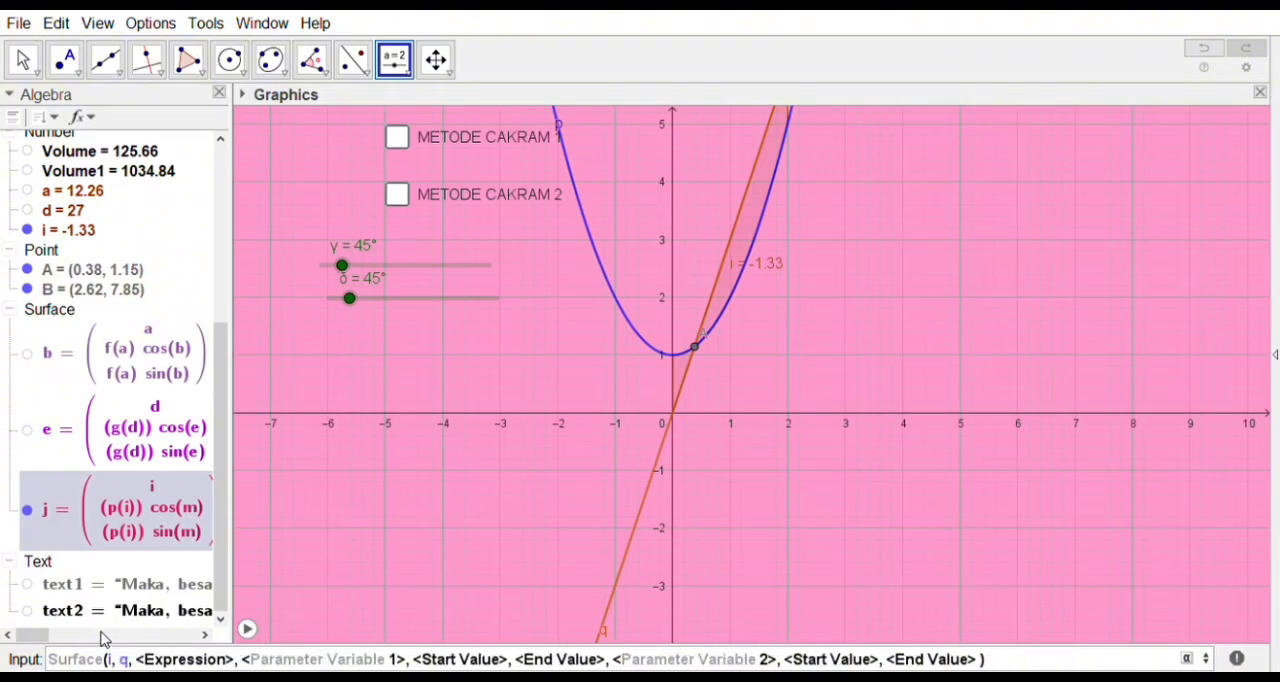
type("(")
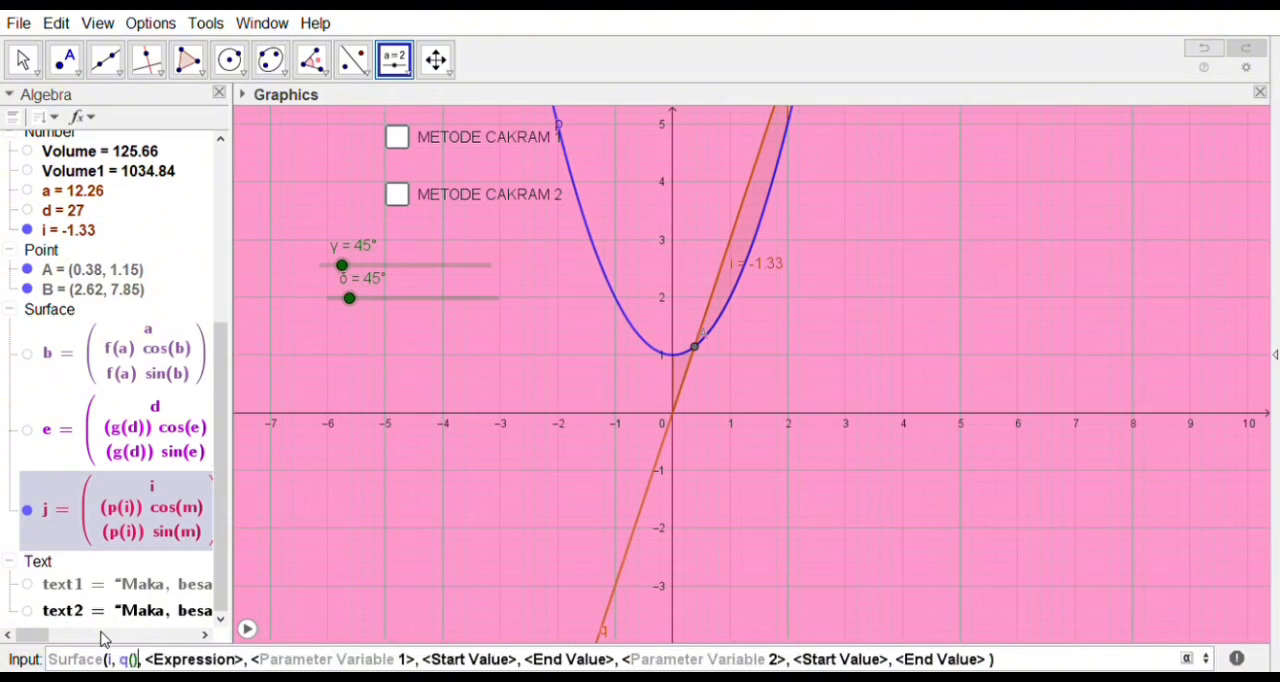
type("i")
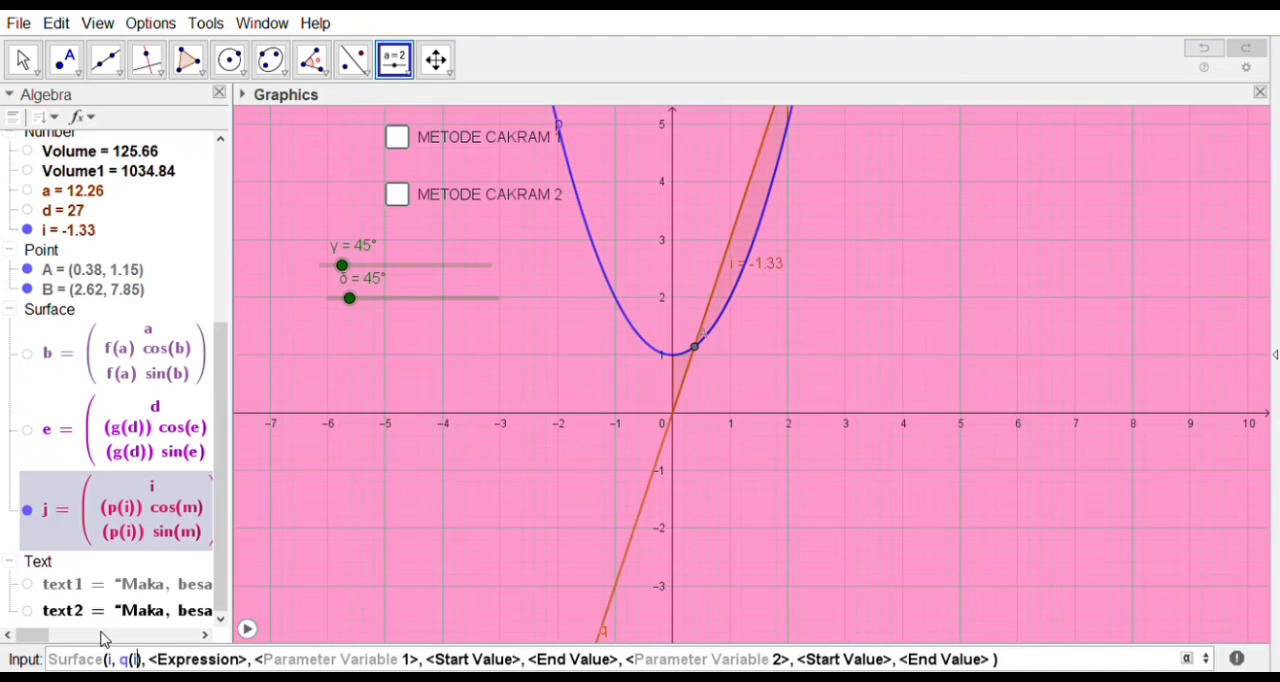
type(")co")
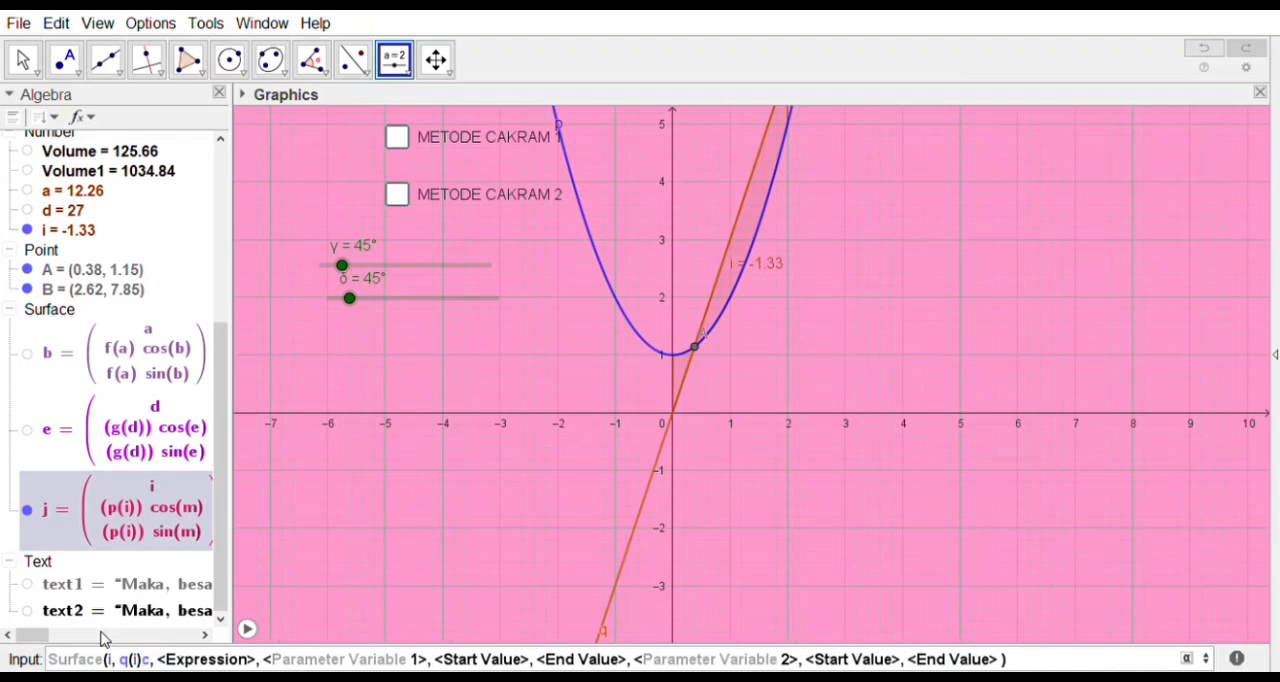
type("s(")
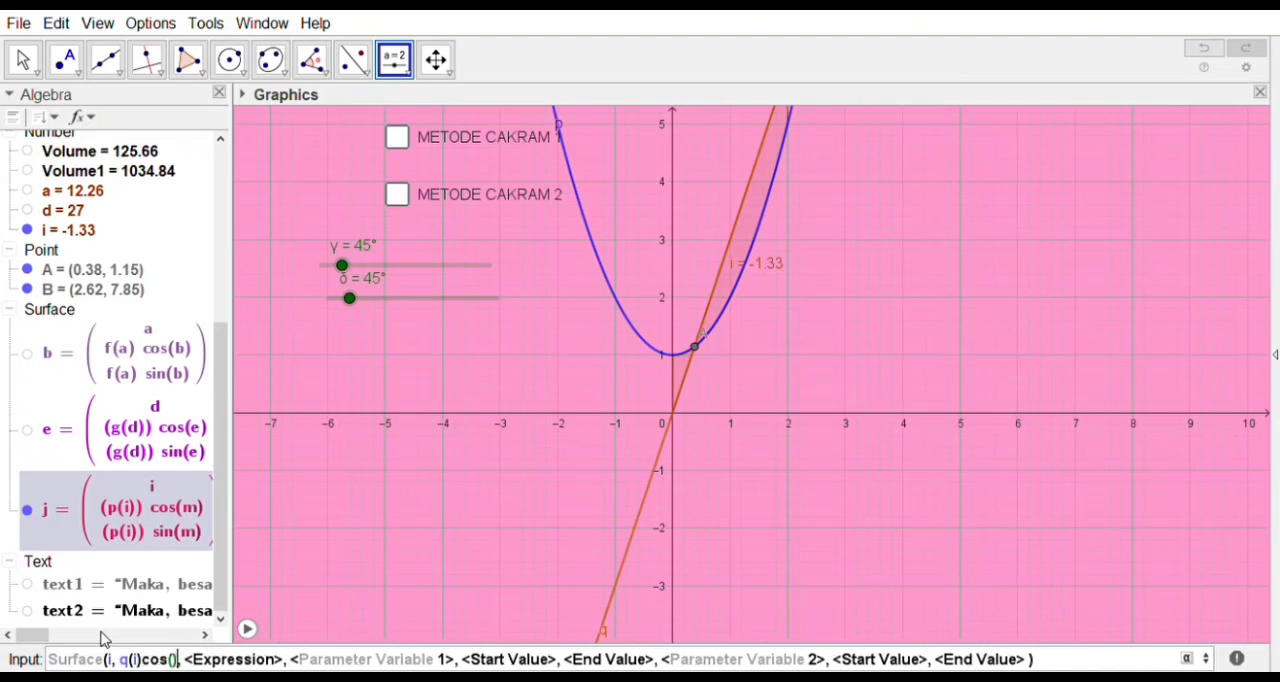
type("n")
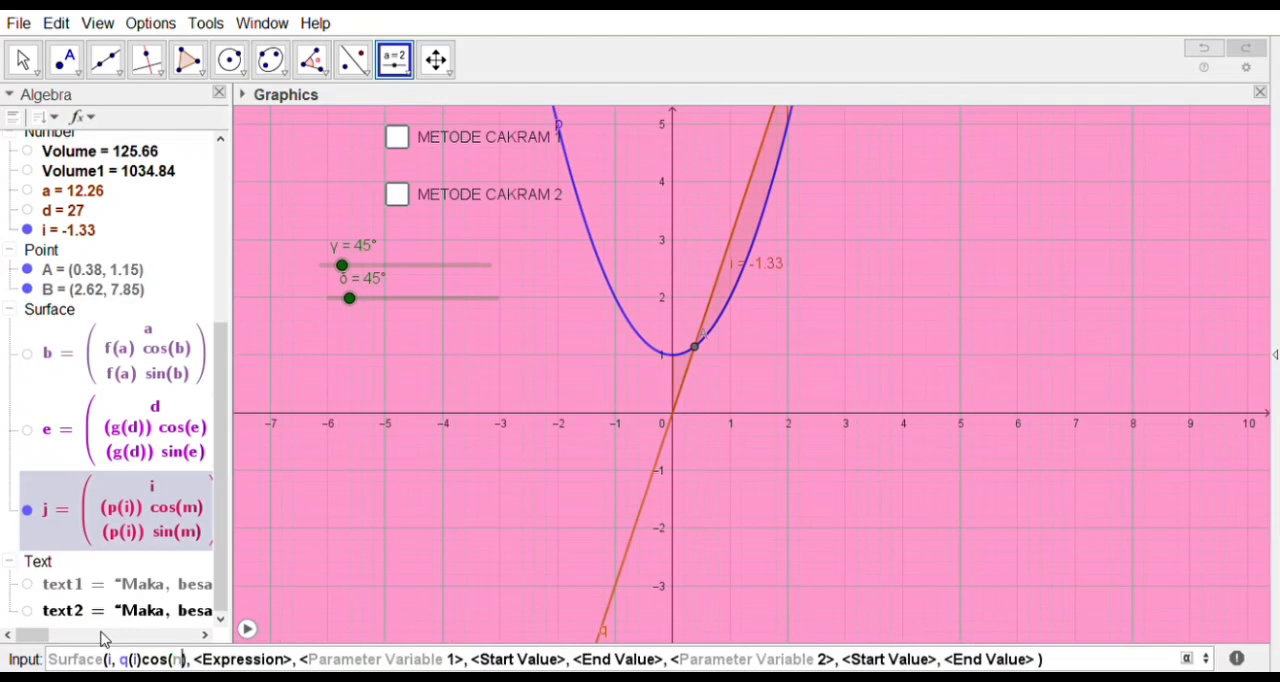
key("Tab")
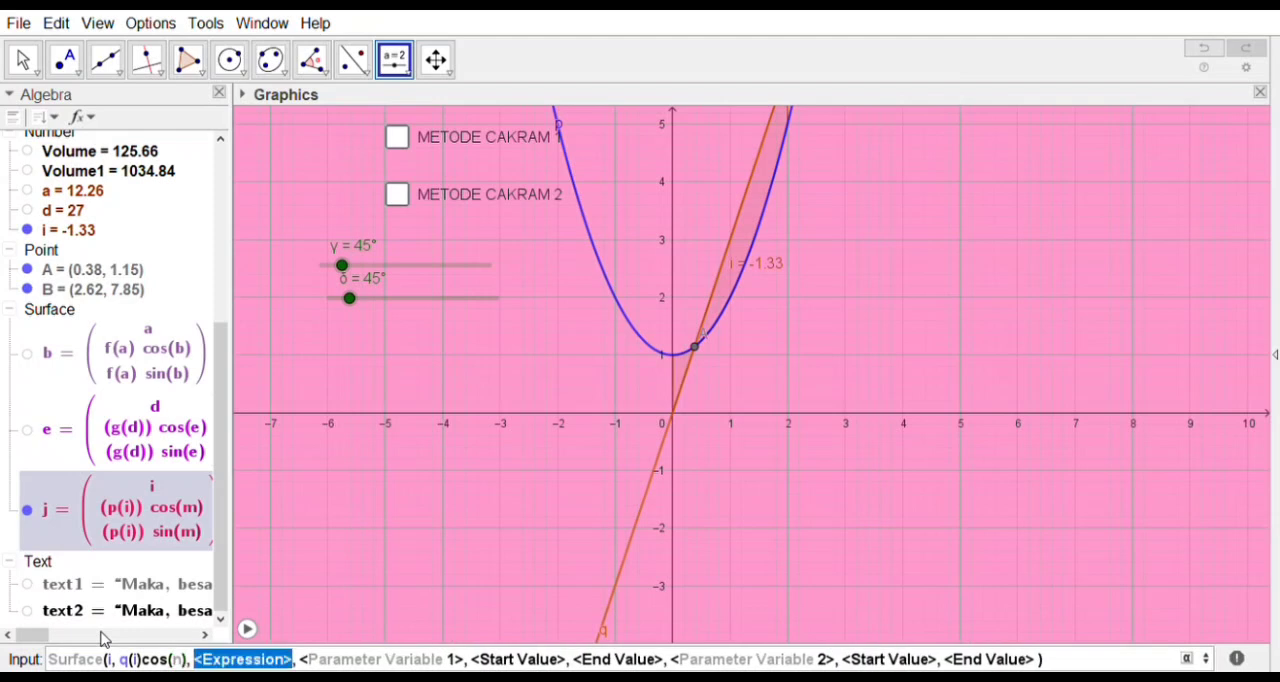
Step: Enter q(i)sin(n) as the third expression of the Surface command for function q
type("q(")
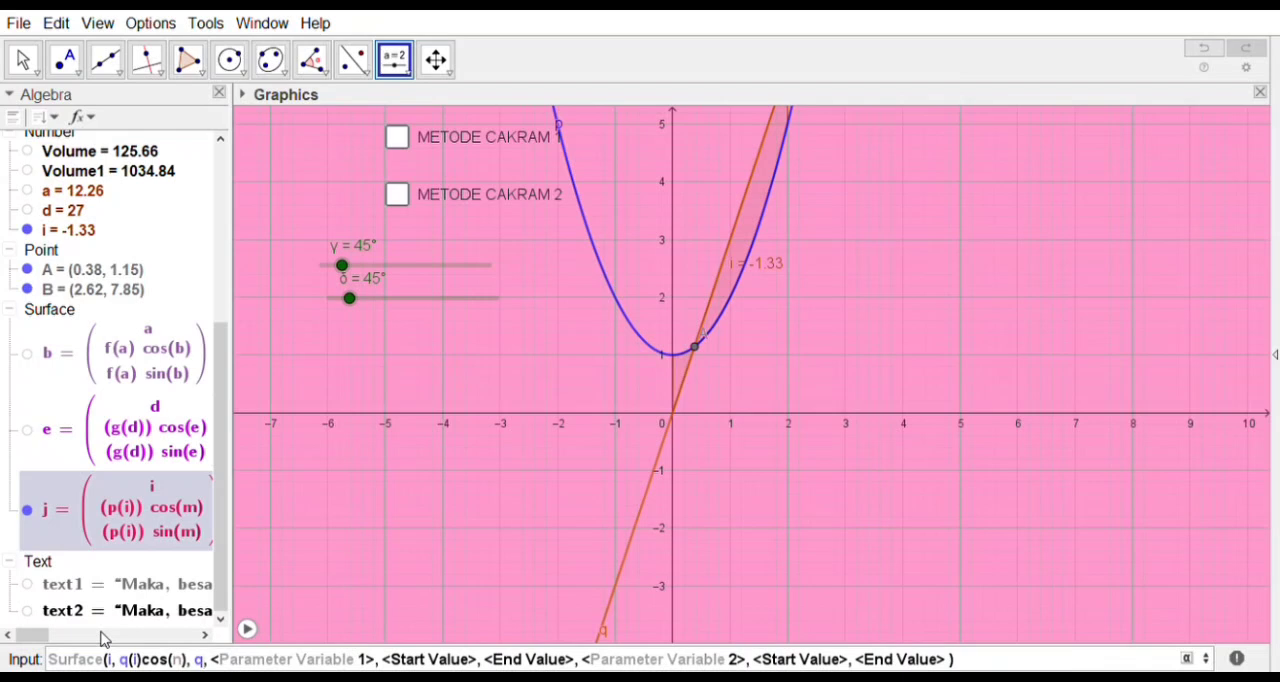
type("i")
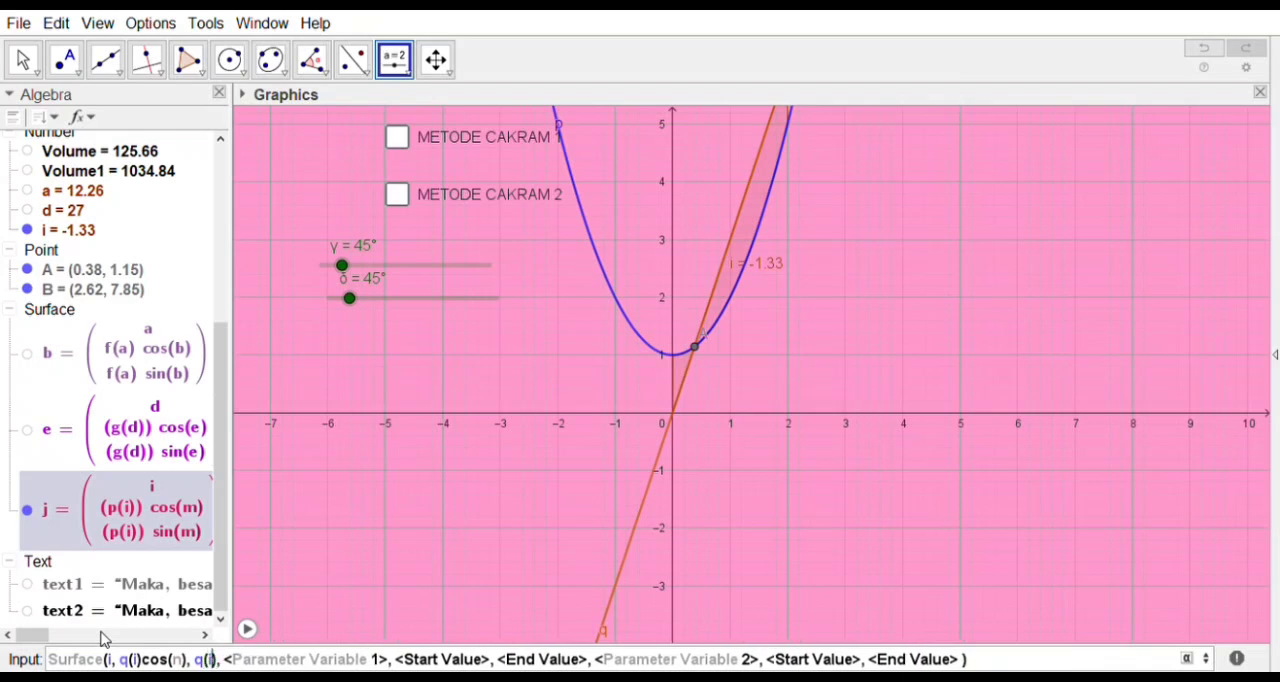
key("Right")
type("sin")
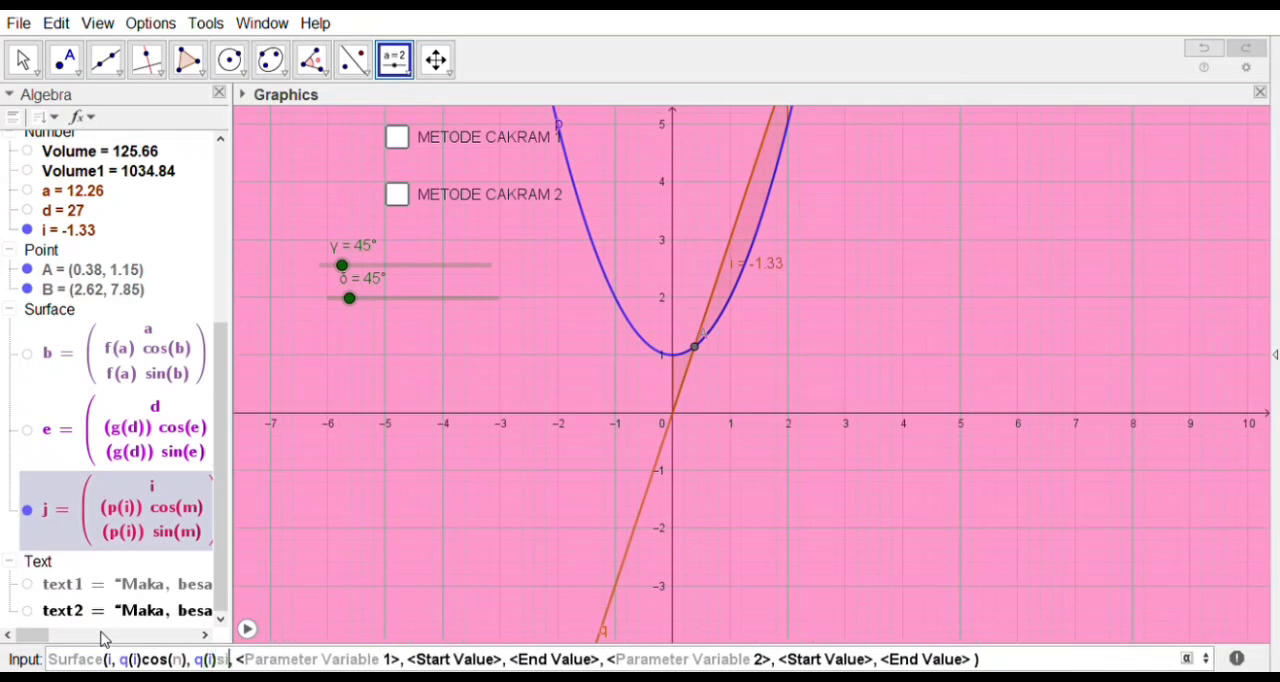
type("(")
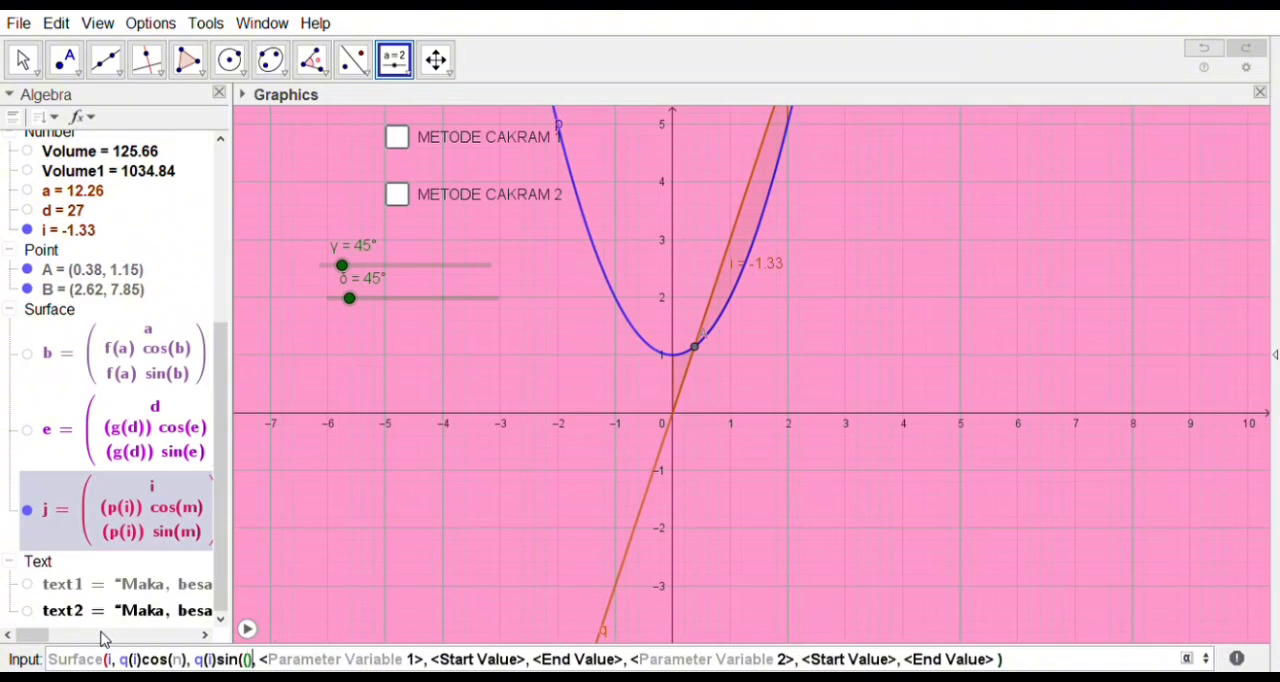
key("BackSpace")
key("BackSpace")
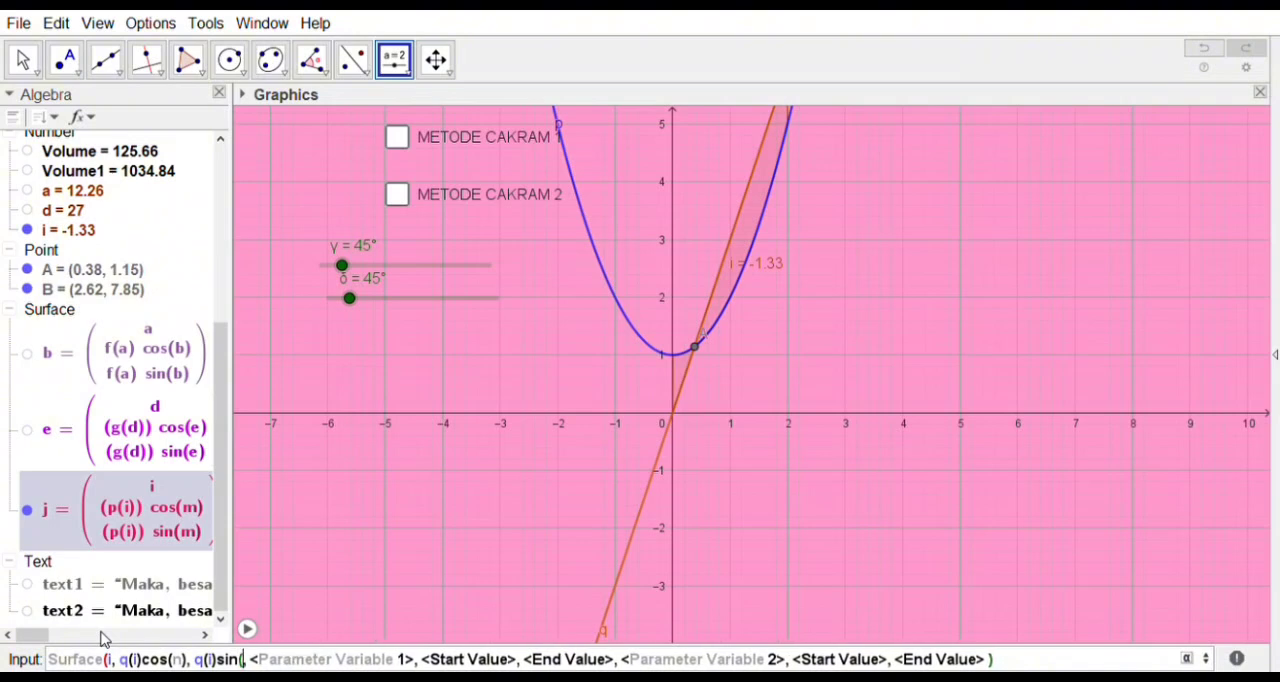
type(")sin")
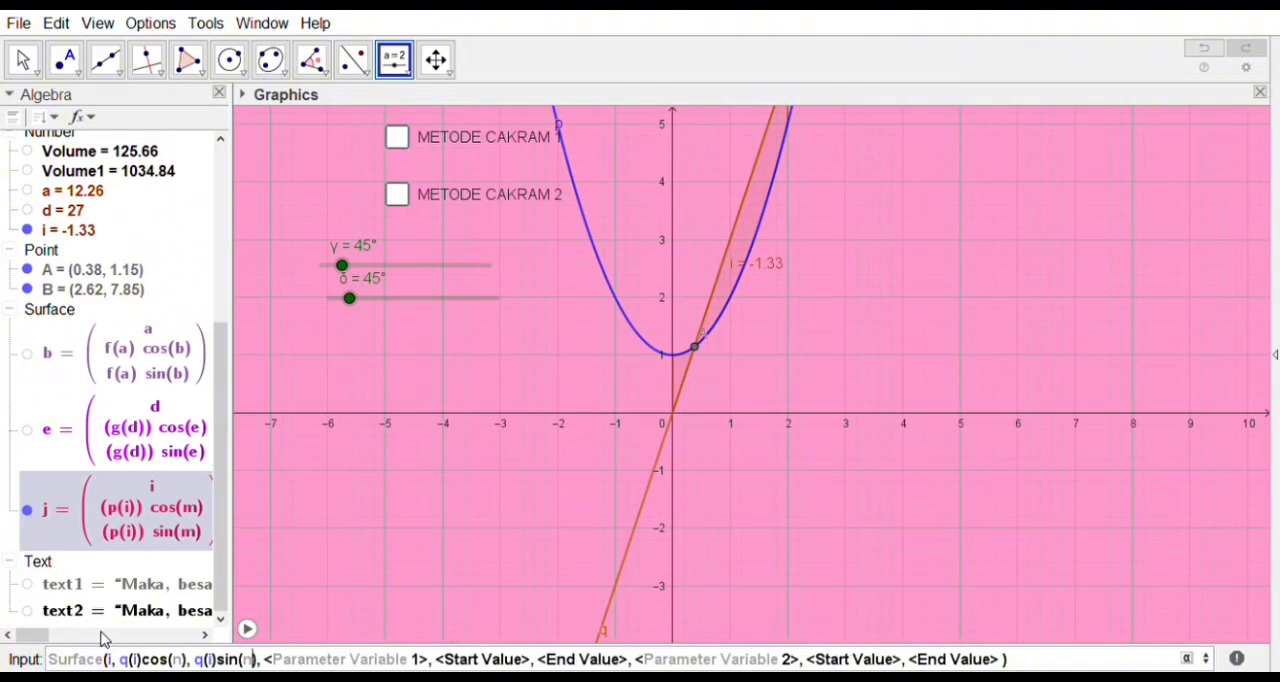
key("Tab")
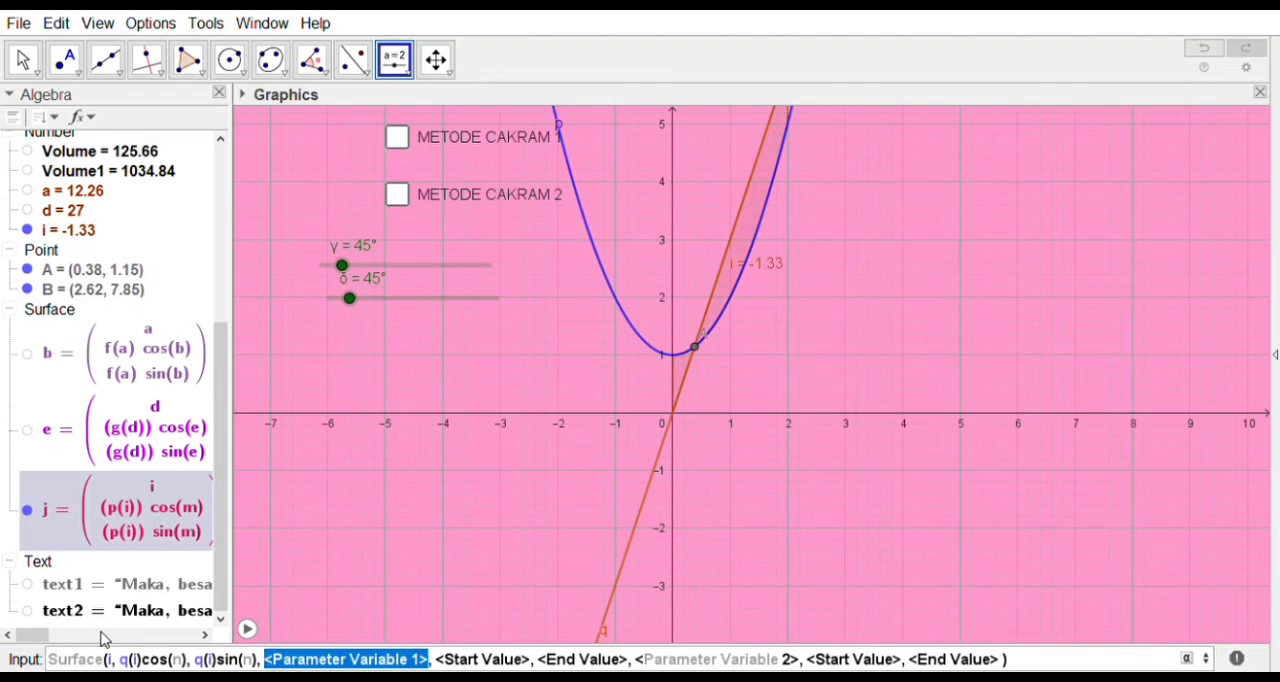
Step: Set the first parameter variable of q's Surface command to i, with start value 0 and end value 2
type("i")
key("Tab")
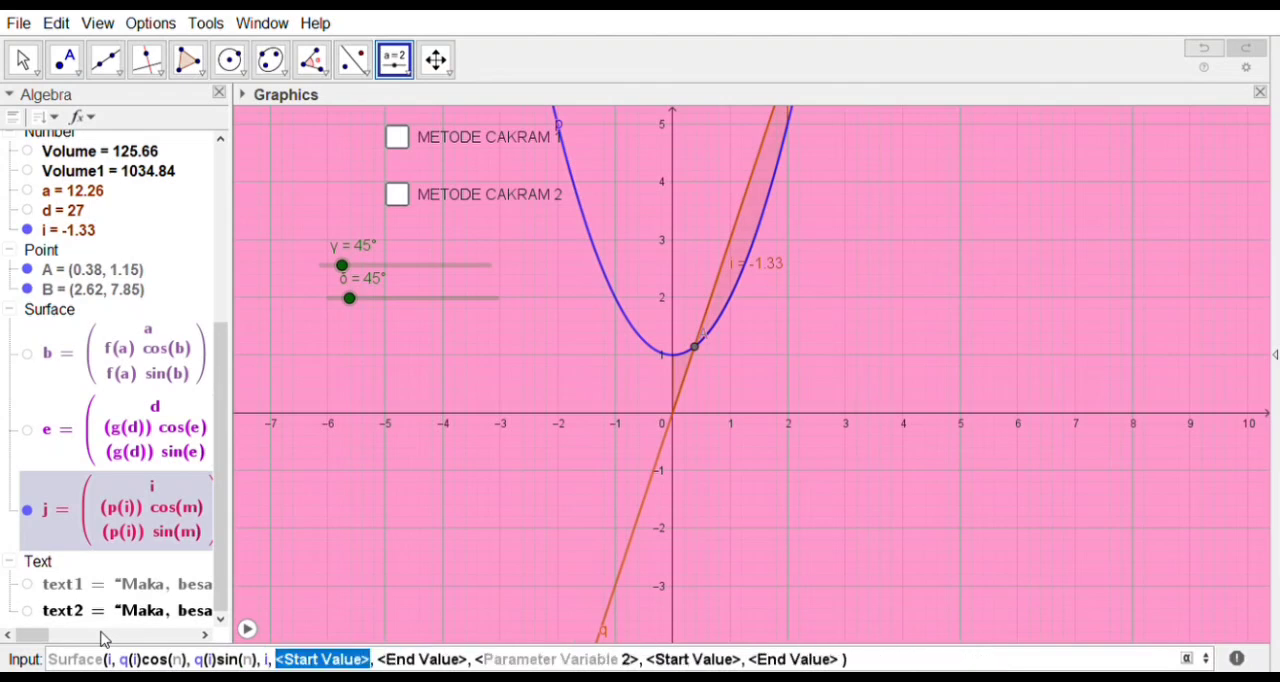
type("0")
key("Tab")
type("2")
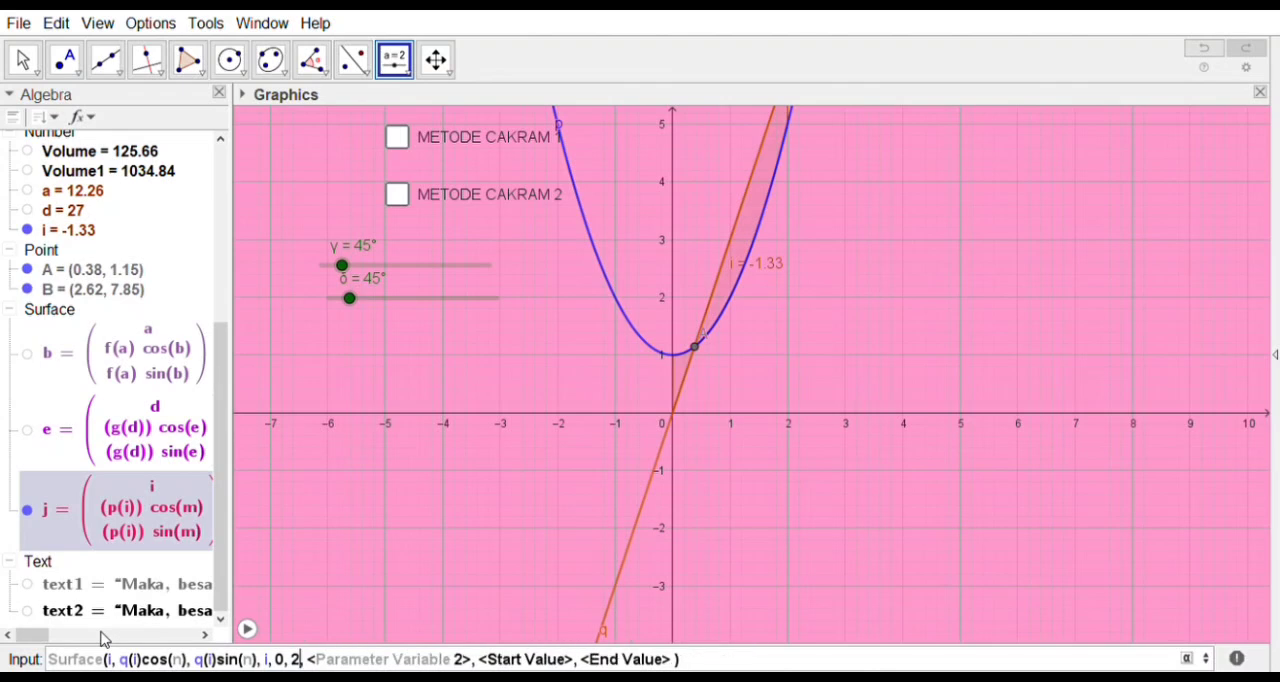
key("Tab")
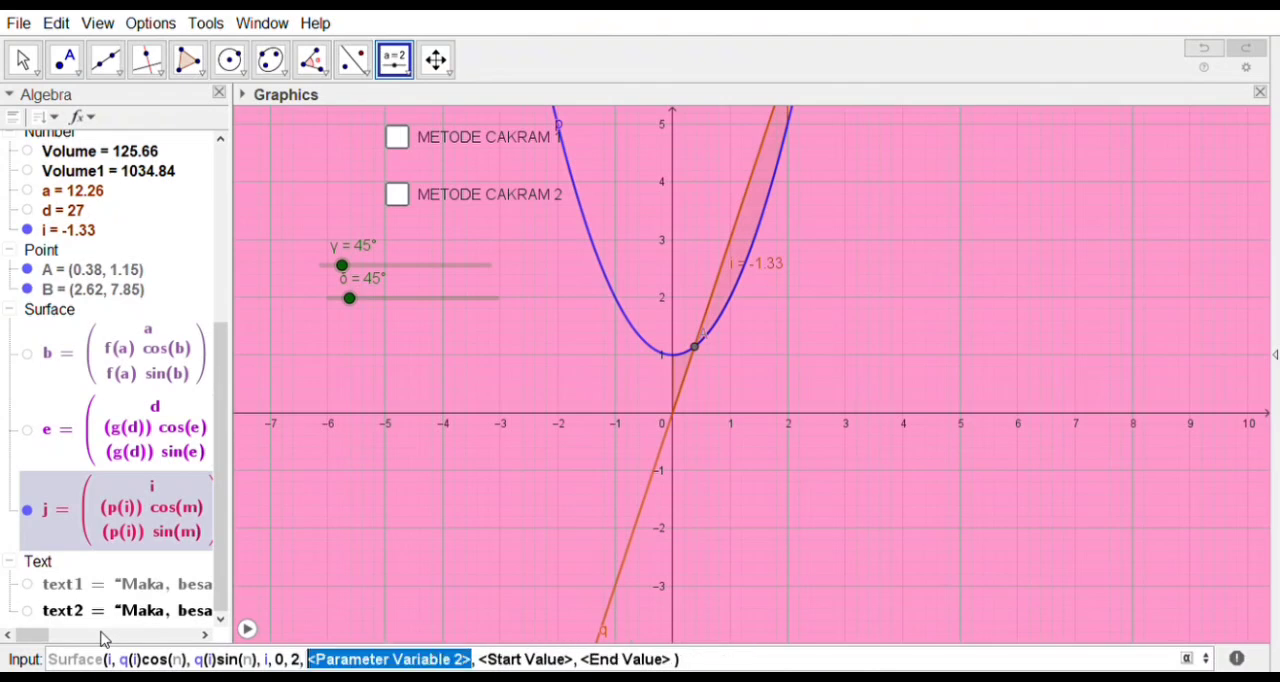
Step: Set the second parameter variable to n, running from 0 to δ, and create the surface for function q
type("n")
key("Tab")
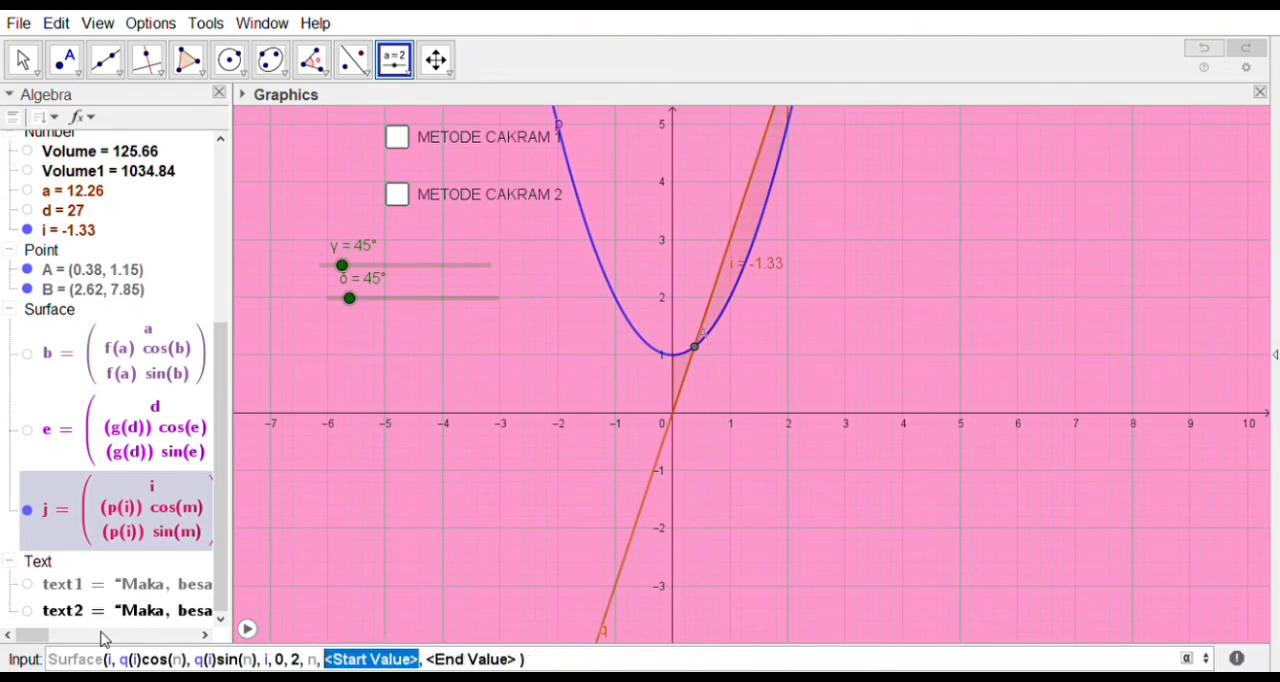
type("0")
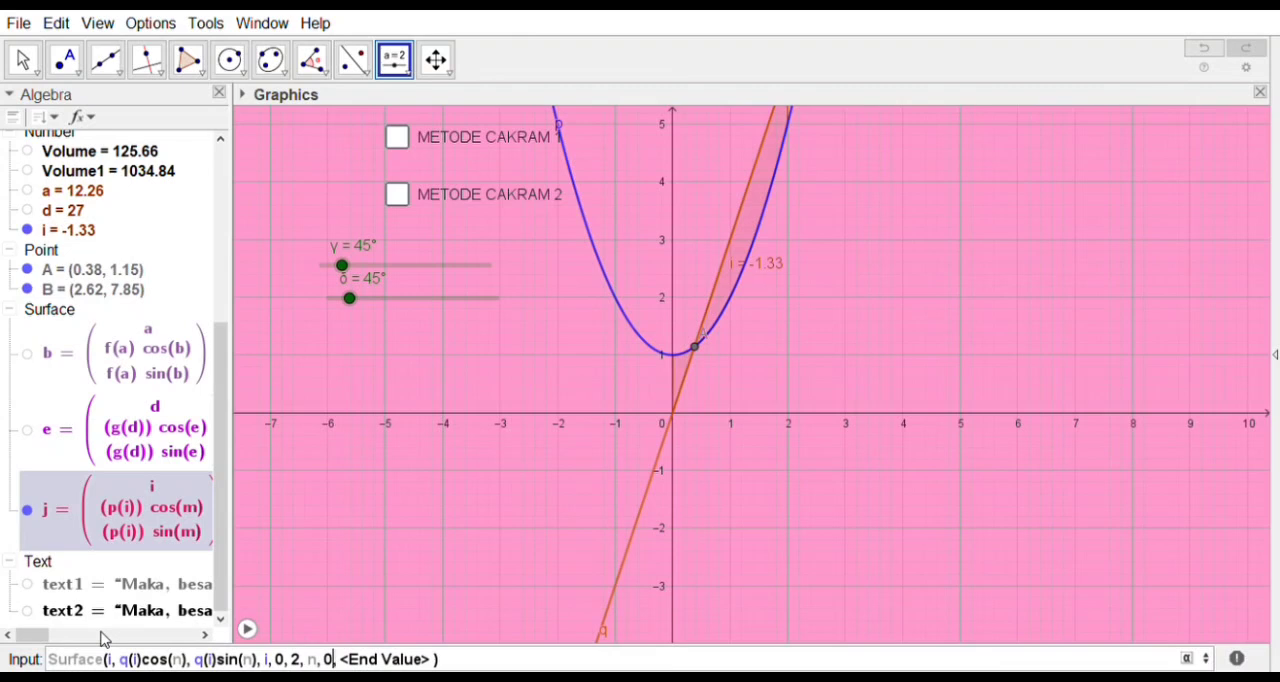
key("Tab")
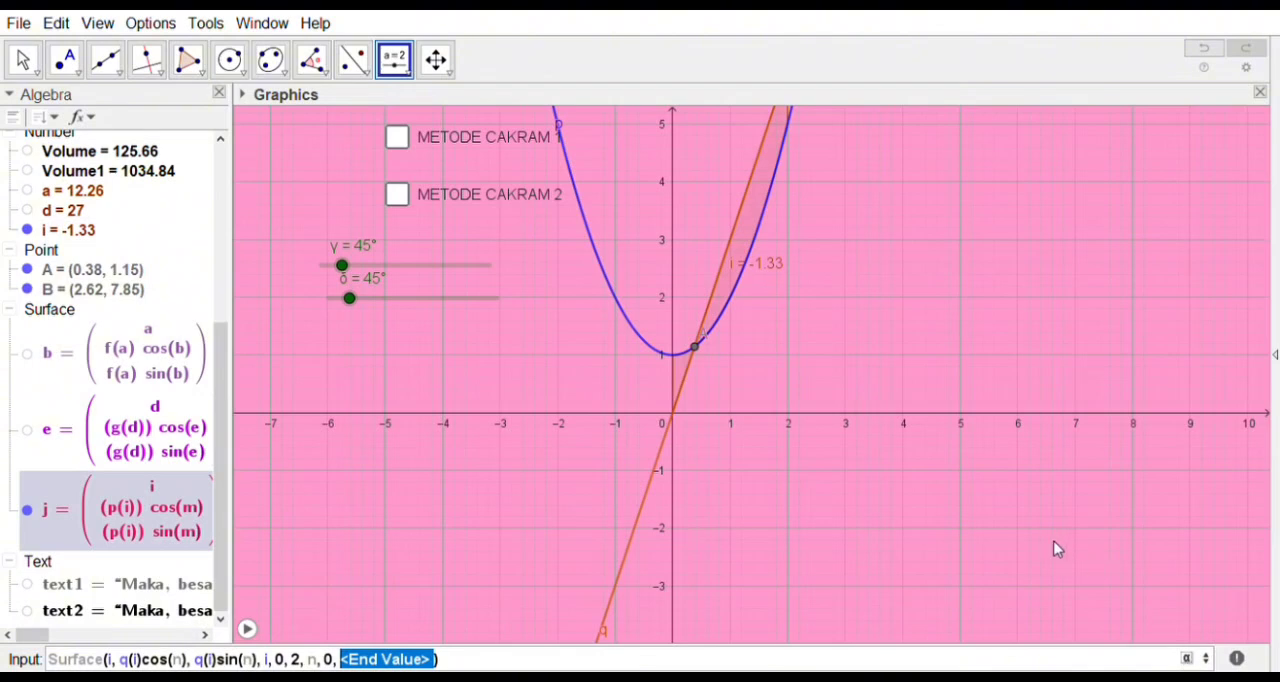
type("δ")
key("Return")
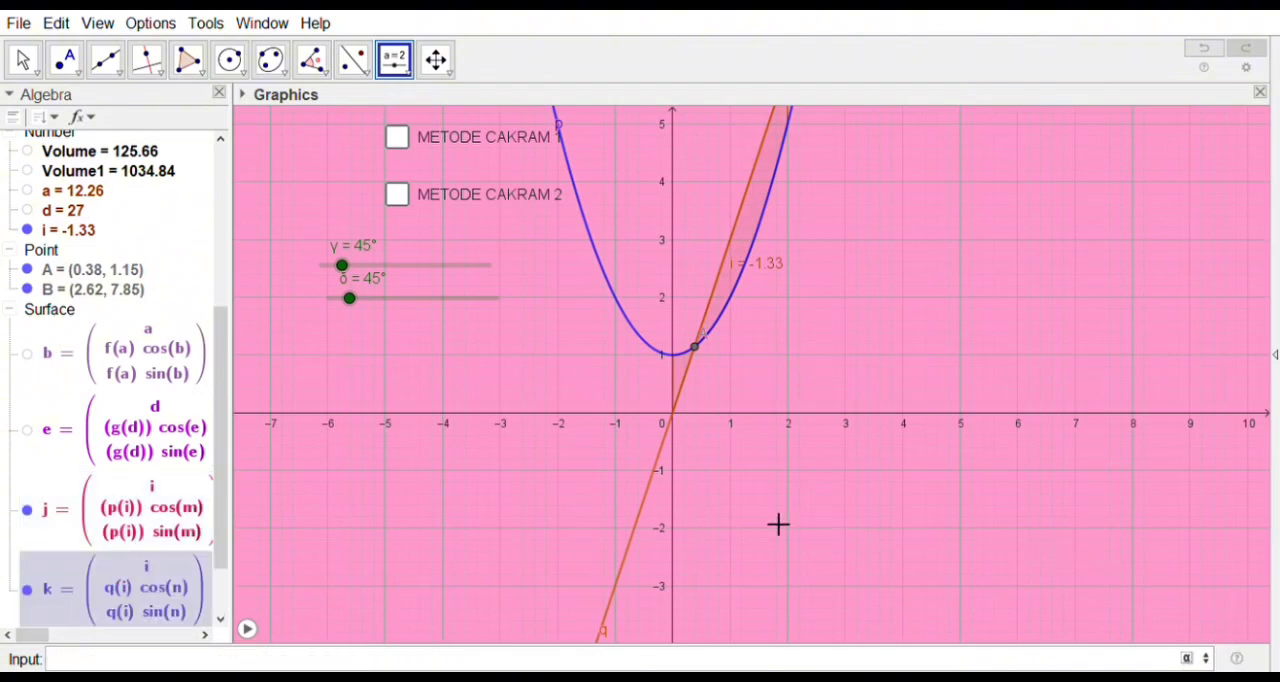
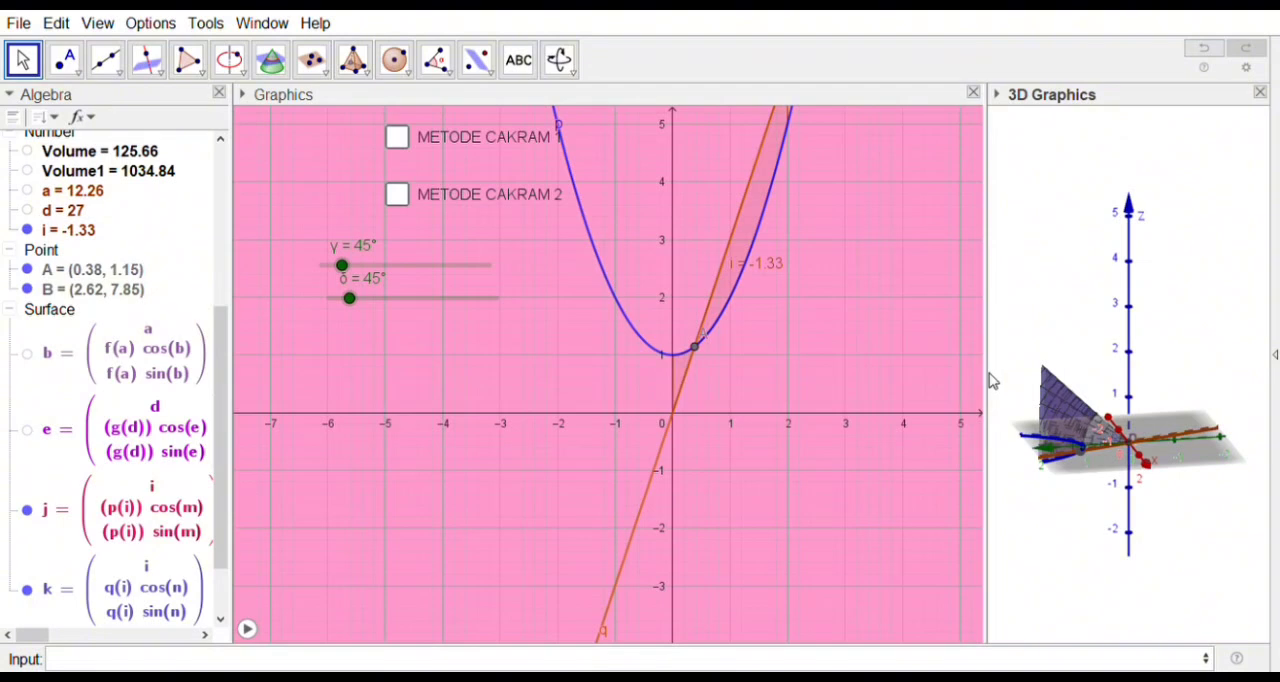
Step: Widen the 3D view and zoom it out until both surfaces fit
left_click_drag(995, 380, 943, 404)
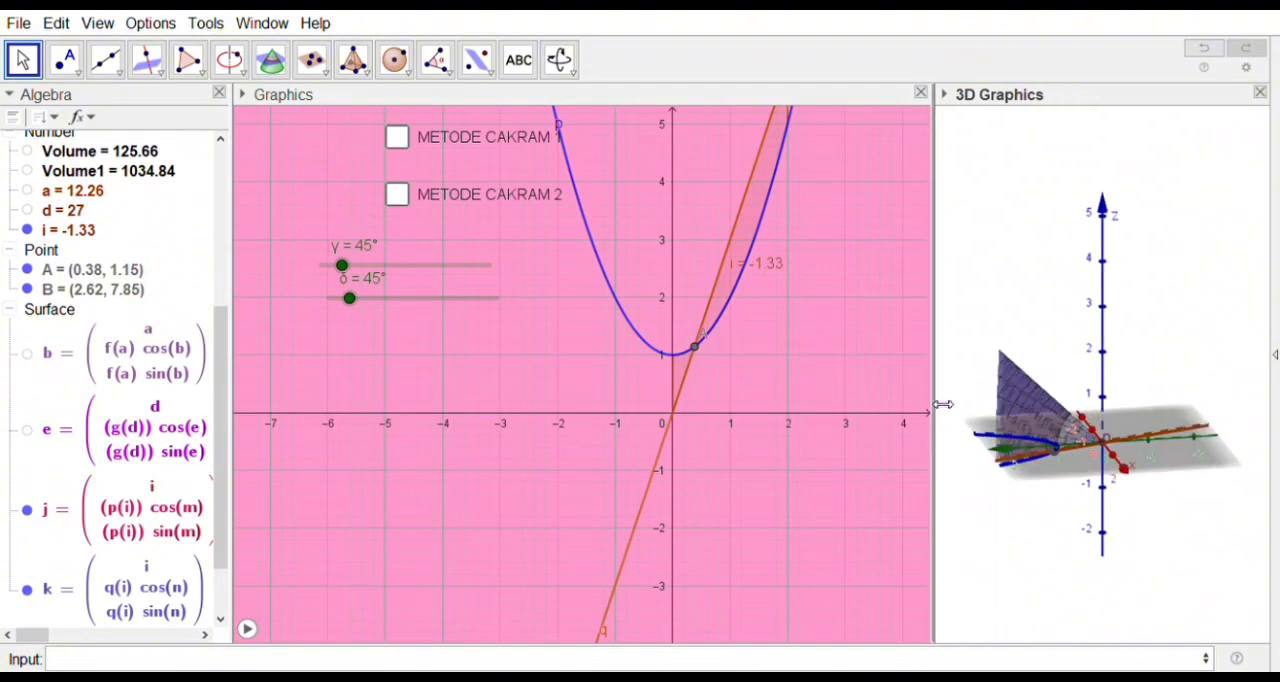
scroll(1065, 405, "down", 6)
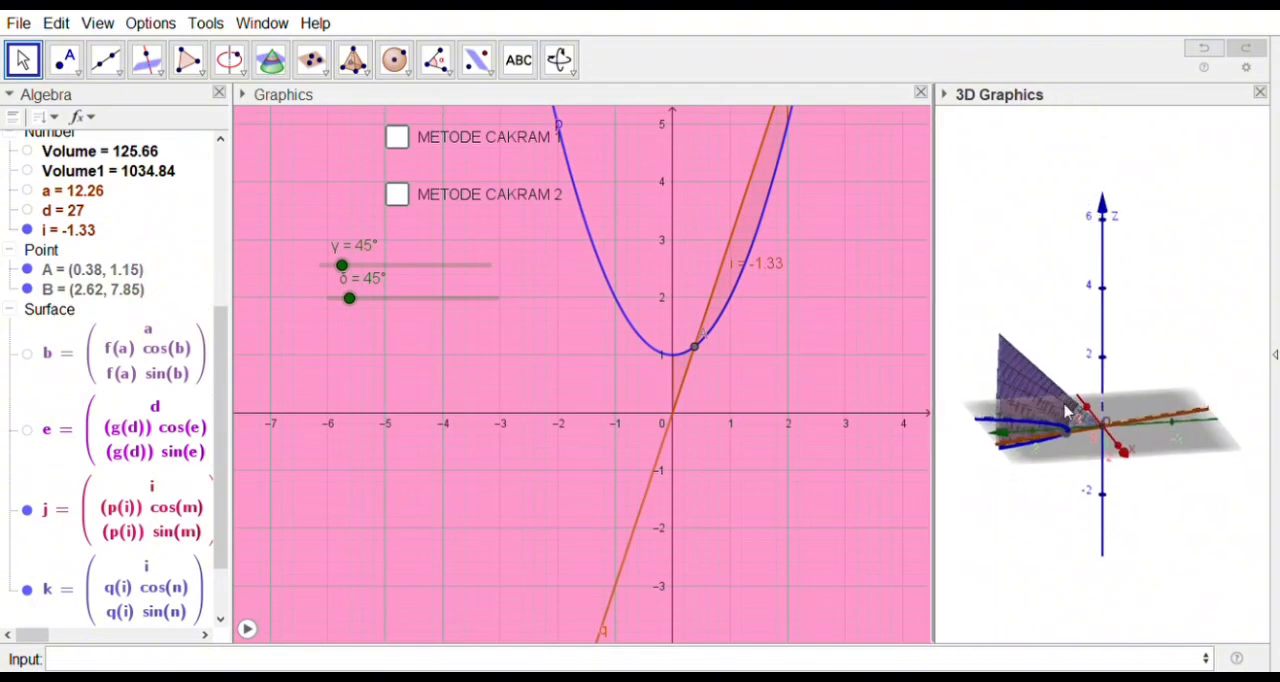
scroll(1065, 410, "down", 5)
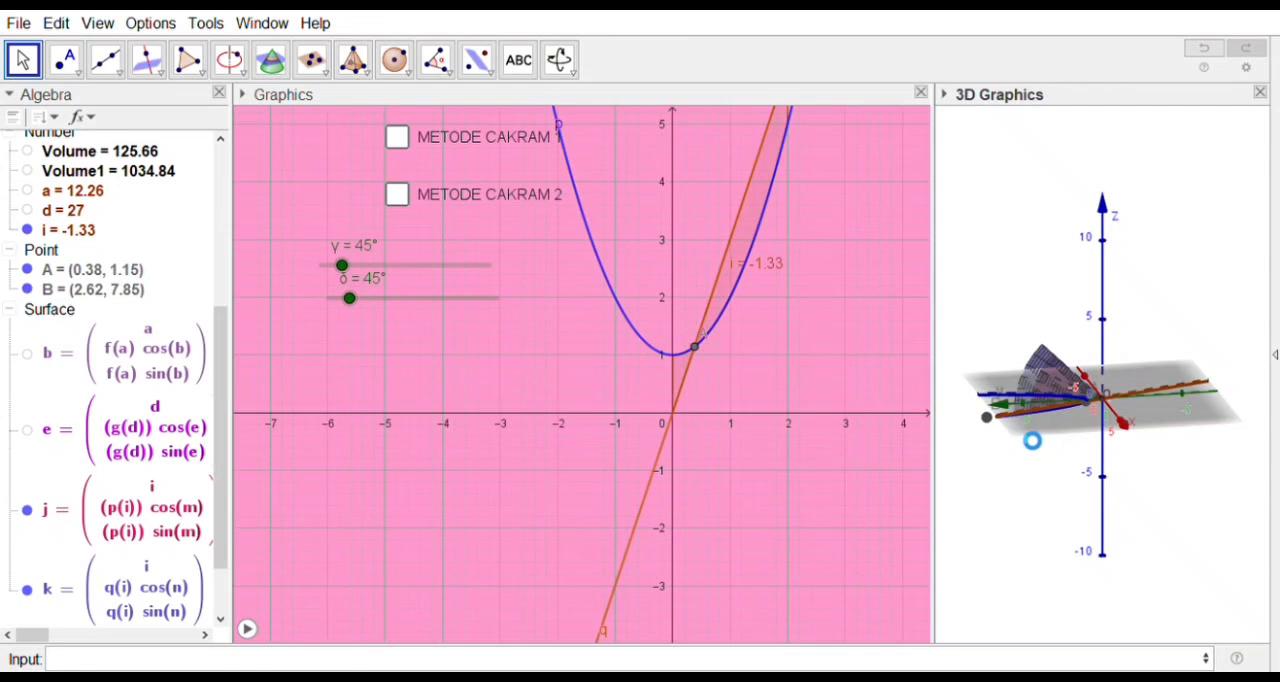
Step: Animate the γ and δ sliders and set the 3D view spinning to watch both surfaces sweep around the x-axis
left_click(358, 307)
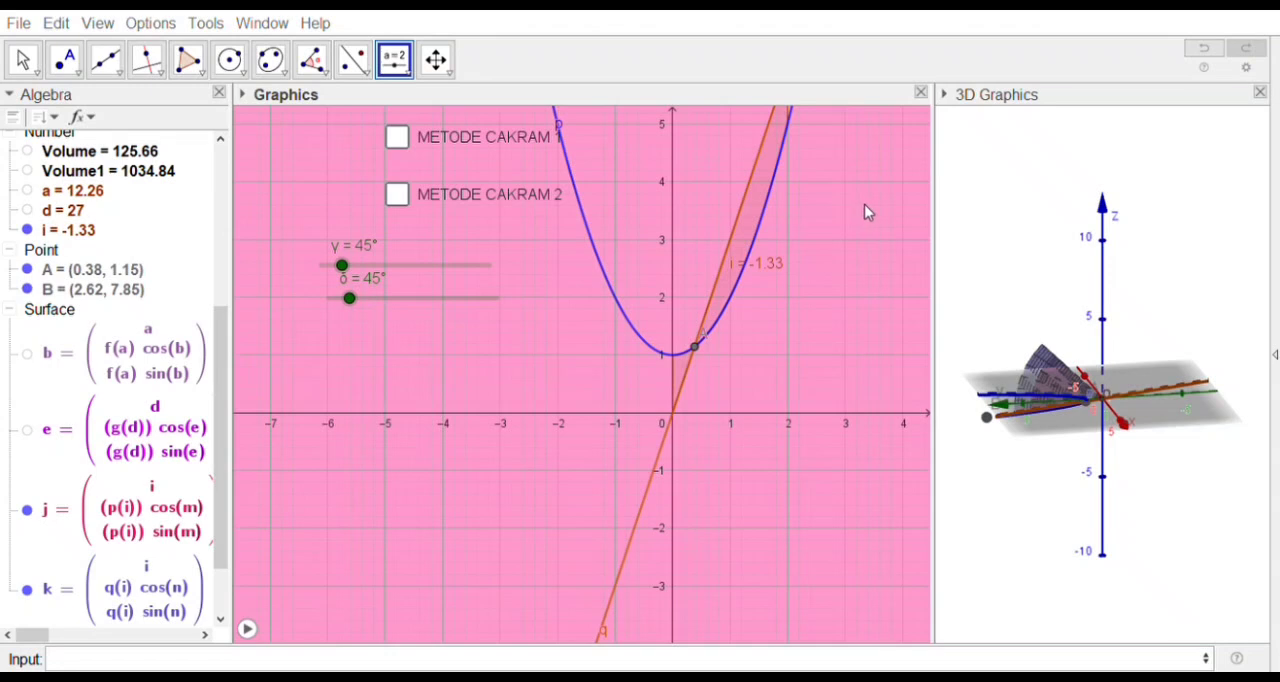
left_click(20, 62)
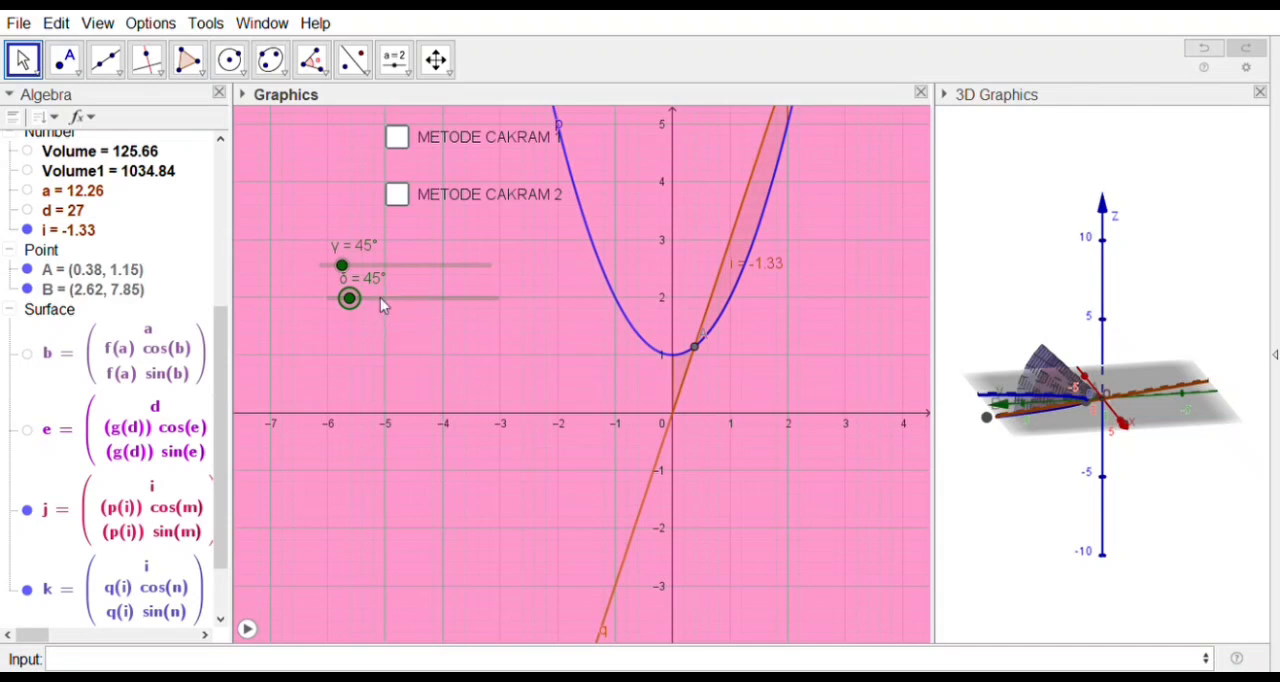
key("space")
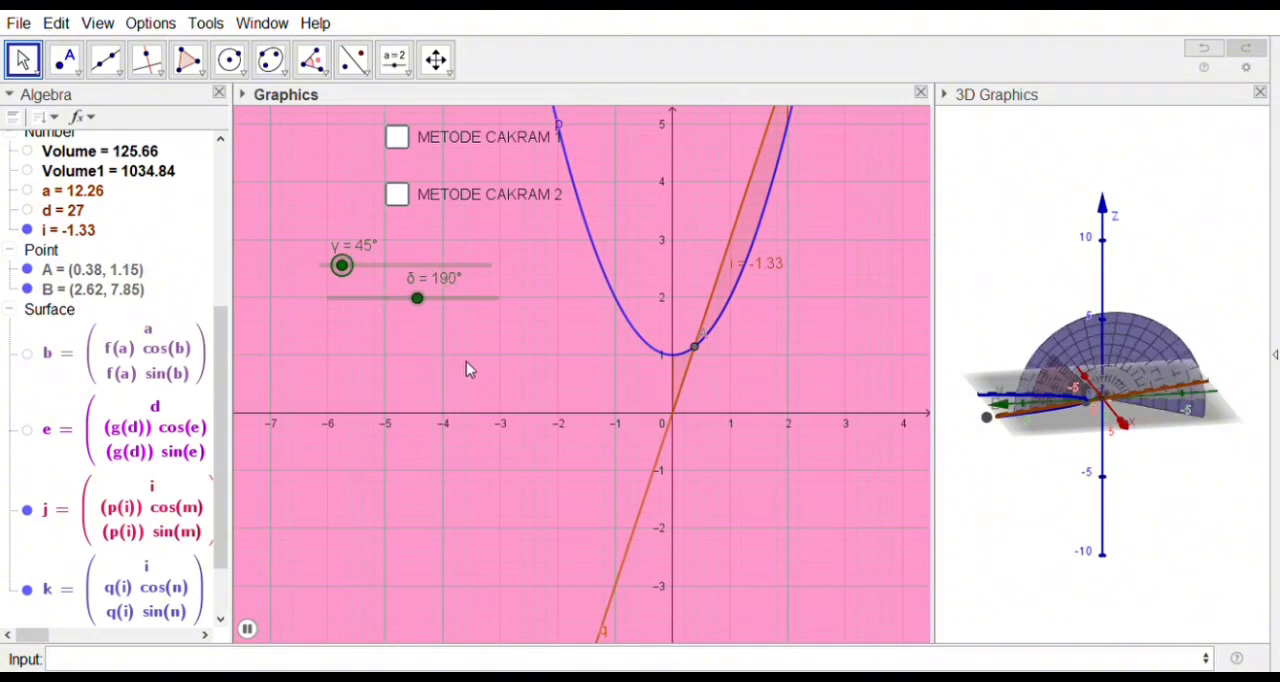
left_click_drag(1172, 474, 1271, 461)
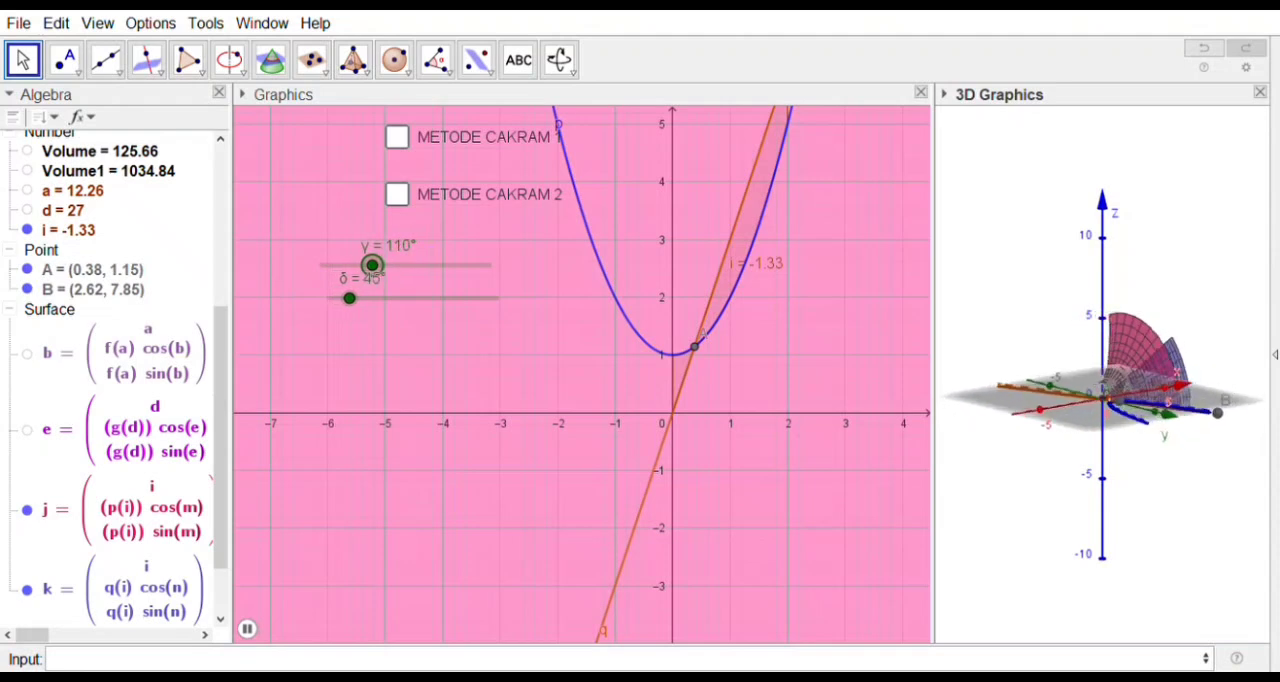
Step: Start a definition of volume as π multiplied by an integral command
left_click(83, 665)
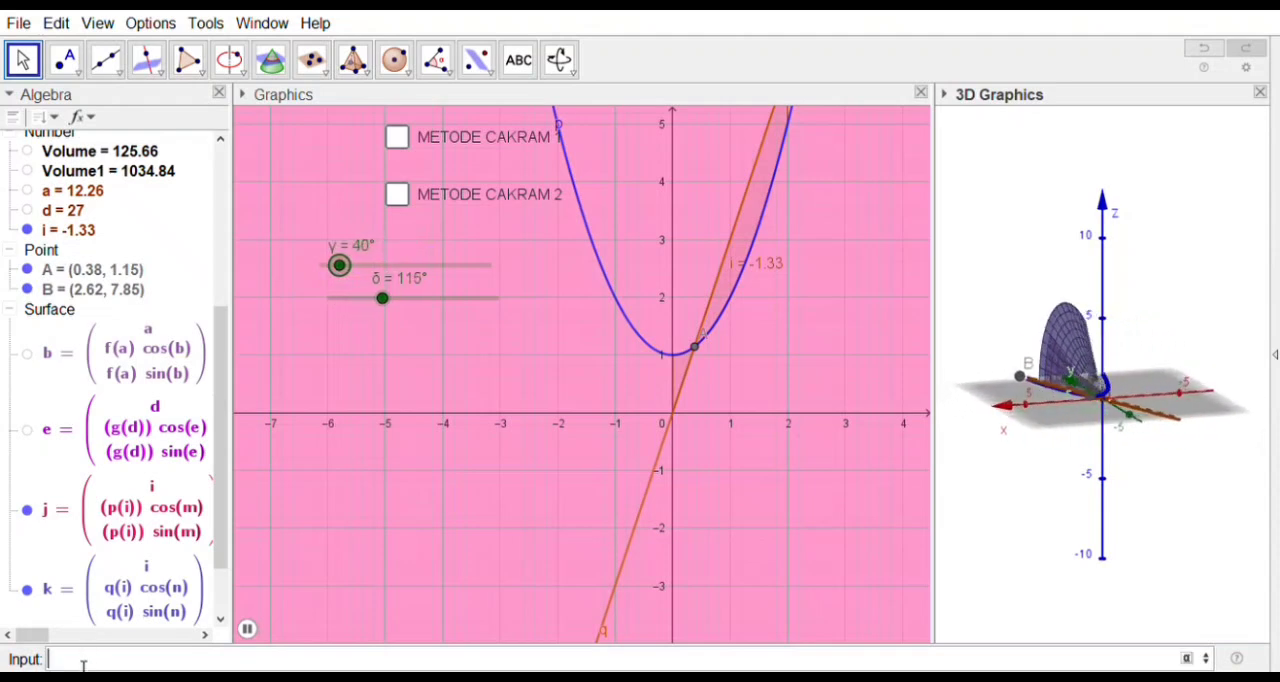
type("volu")
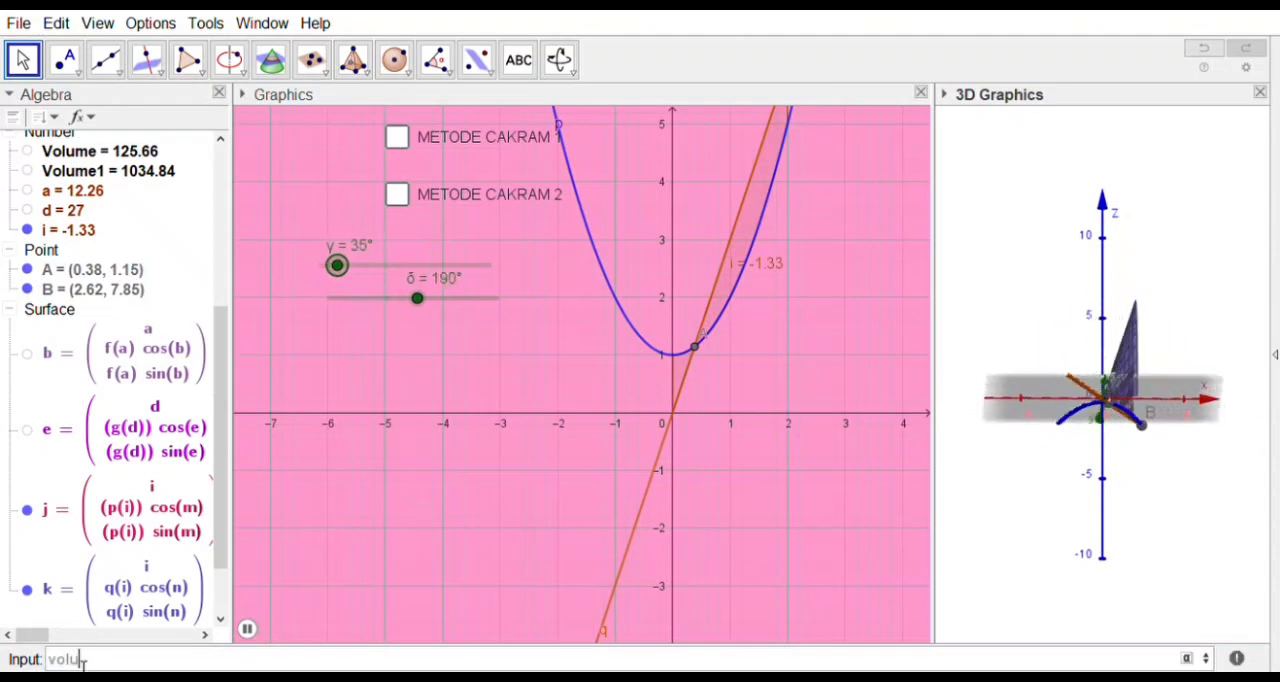
type("me")
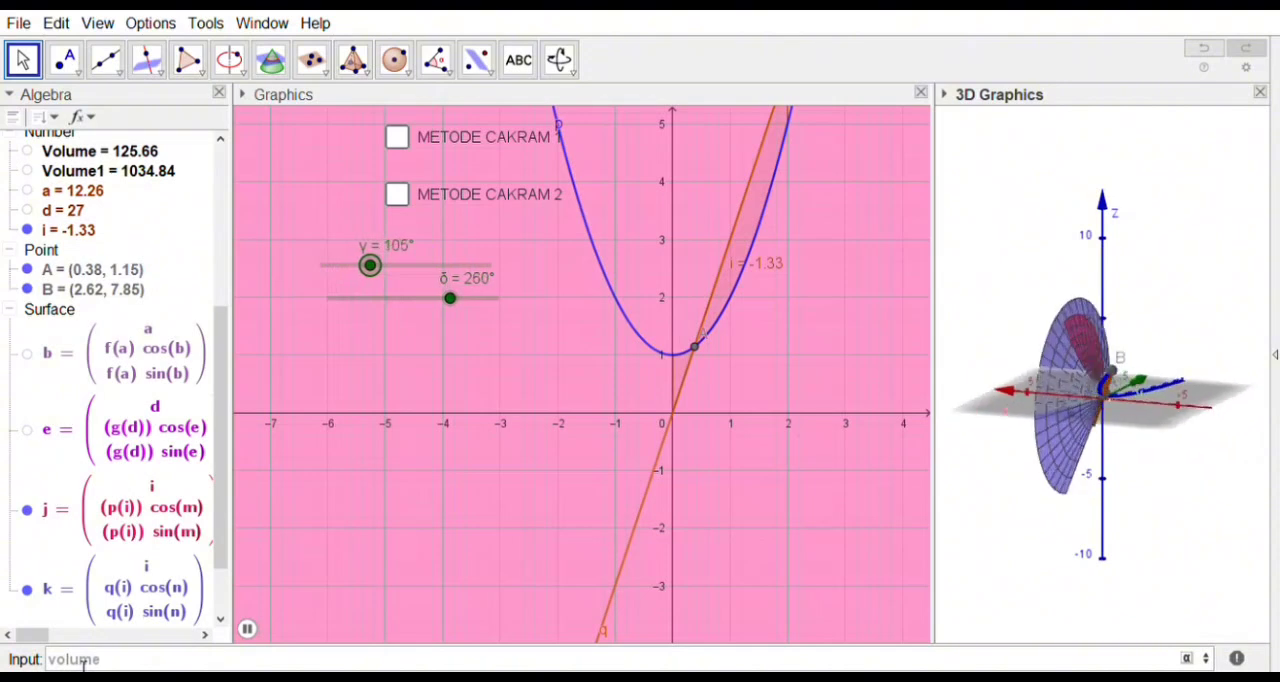
type("= π")
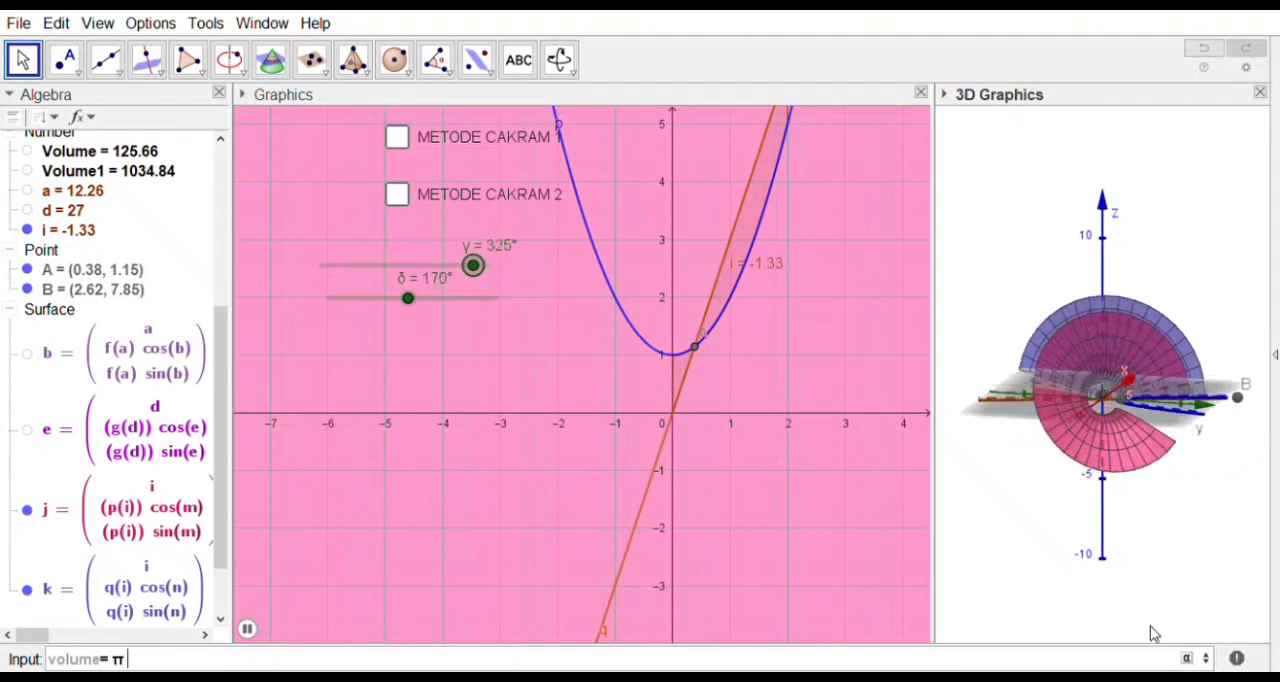
type("*")
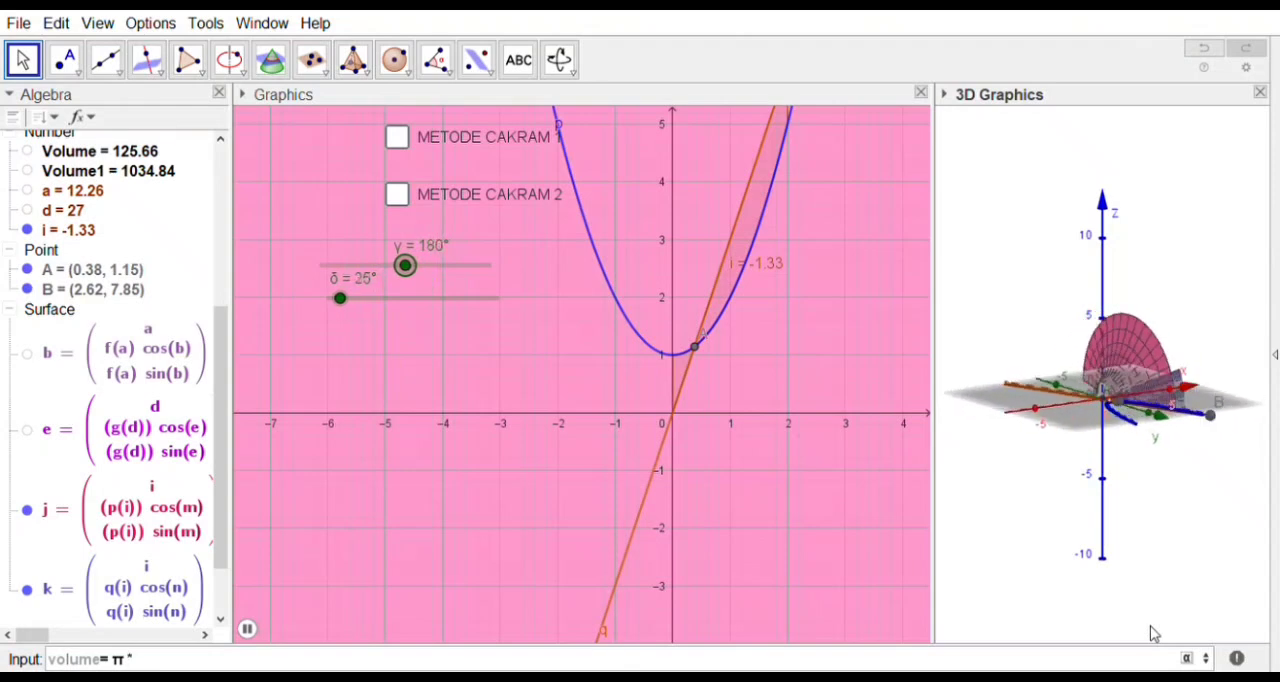
type("inte")
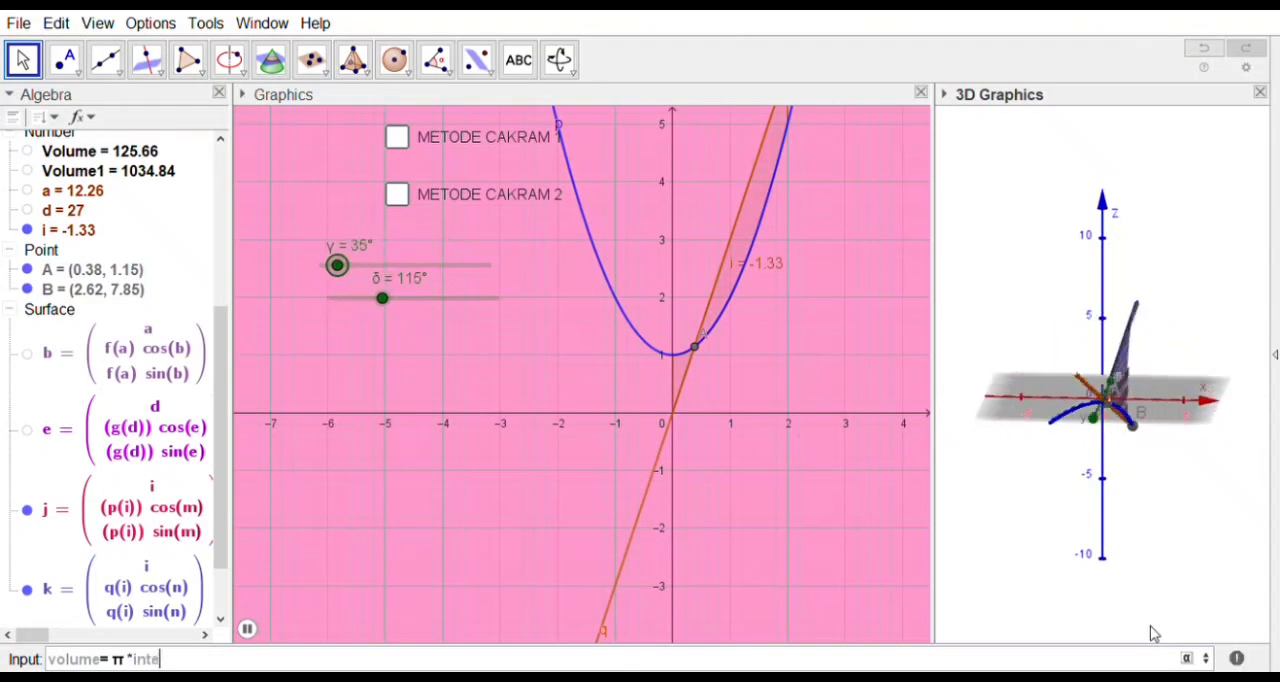
type("gra")
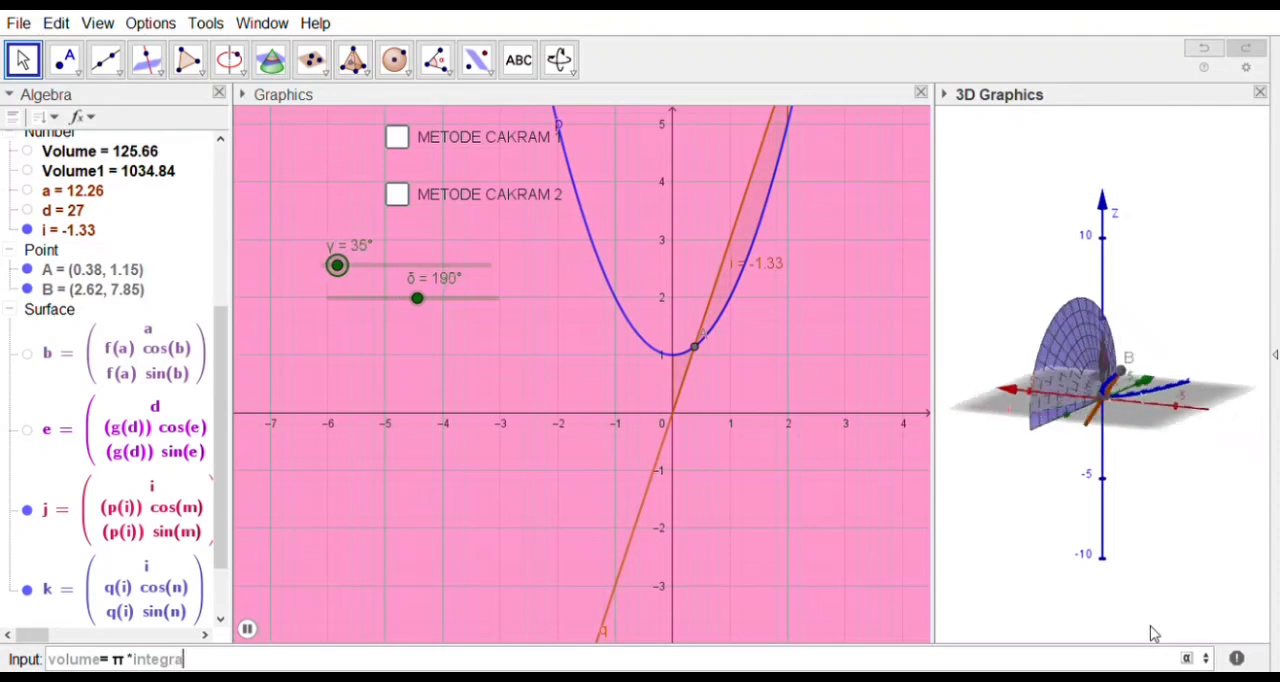
type("l")
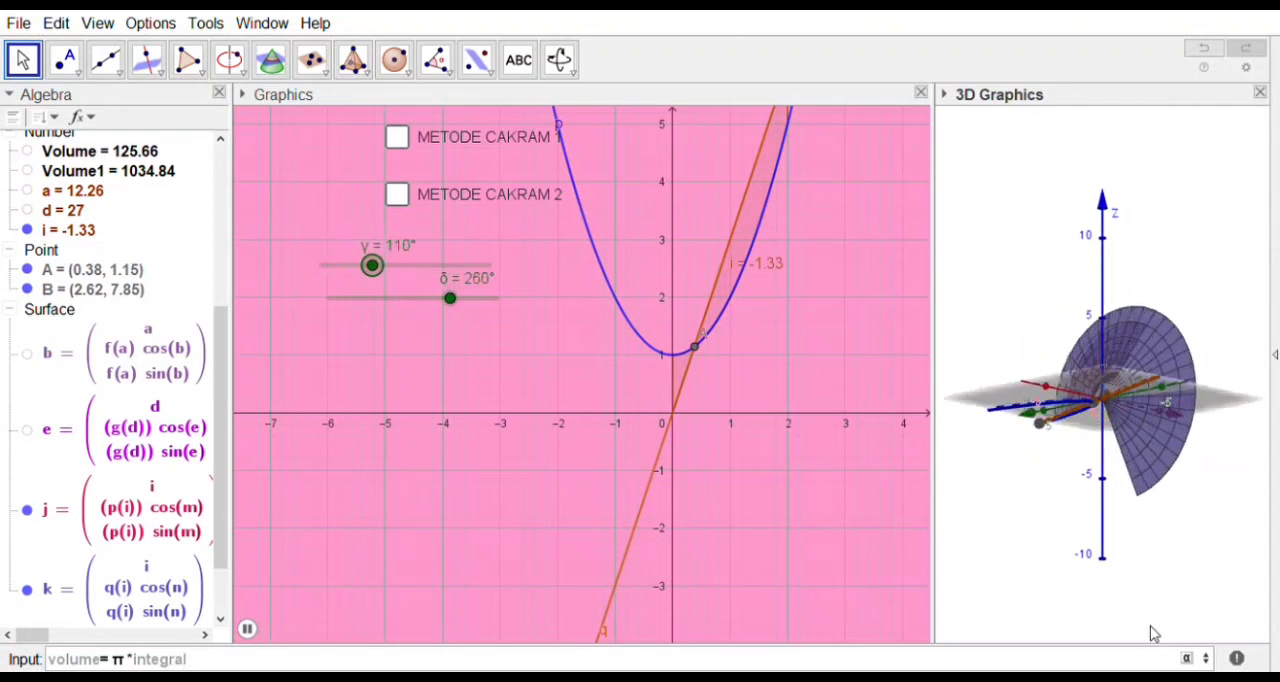
type("(")
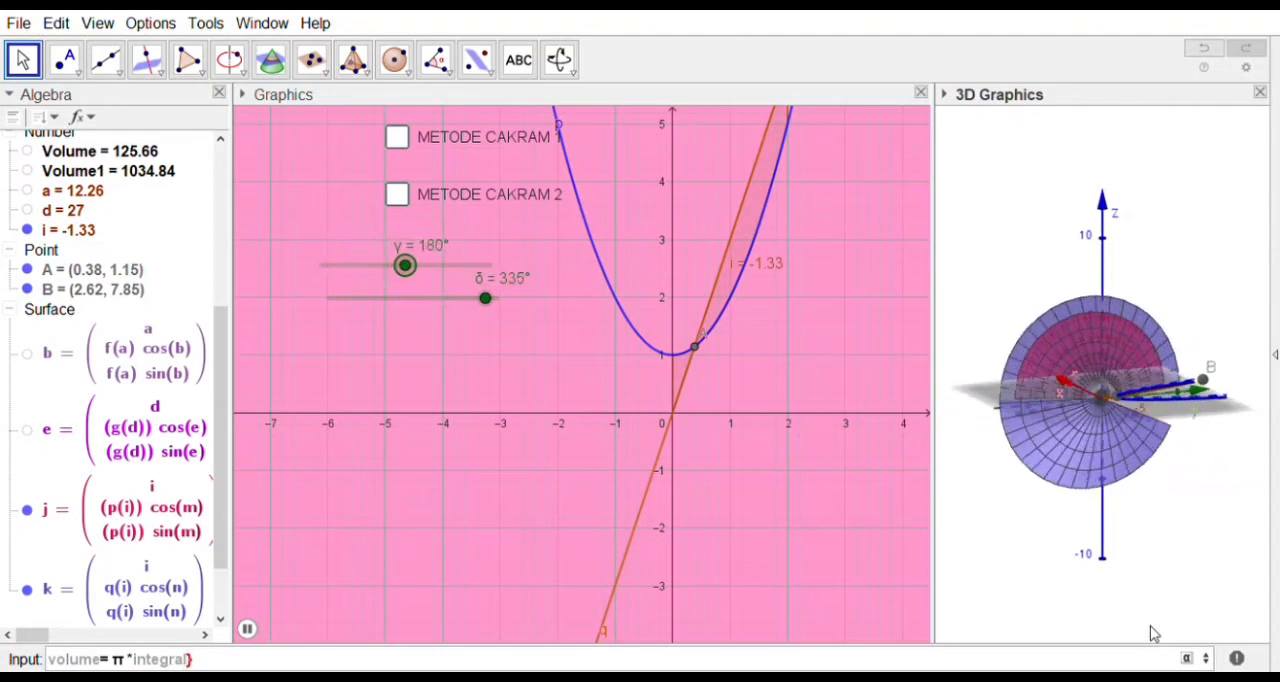
key("BackSpace")
type("[")
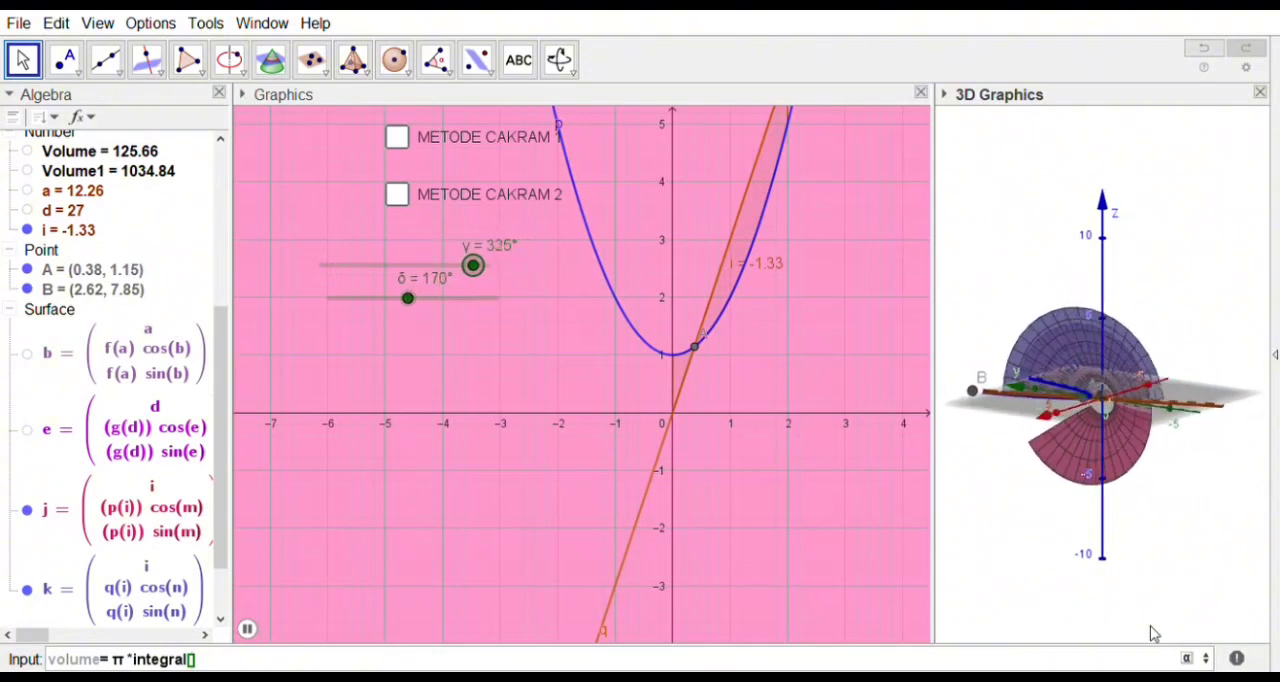
Step: Try to create the volume with the integral of p^2-q^2 from 0 to 2, and undo its creation
type("p^")
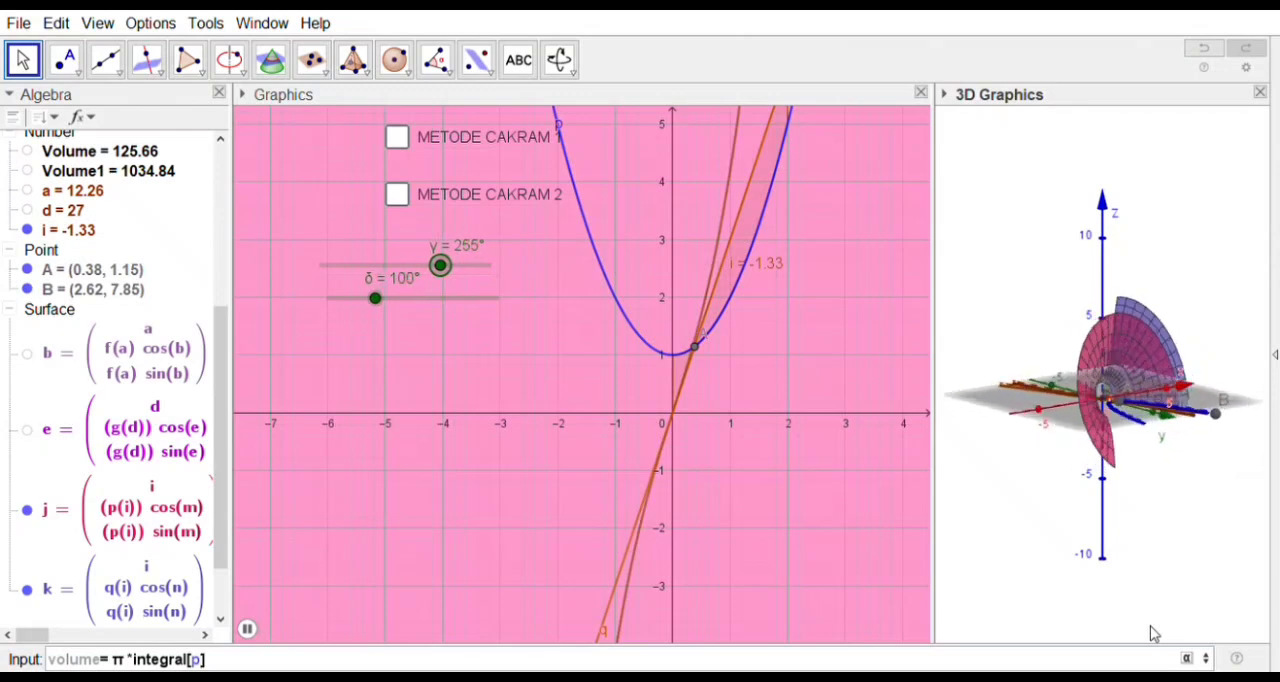
type("2-")
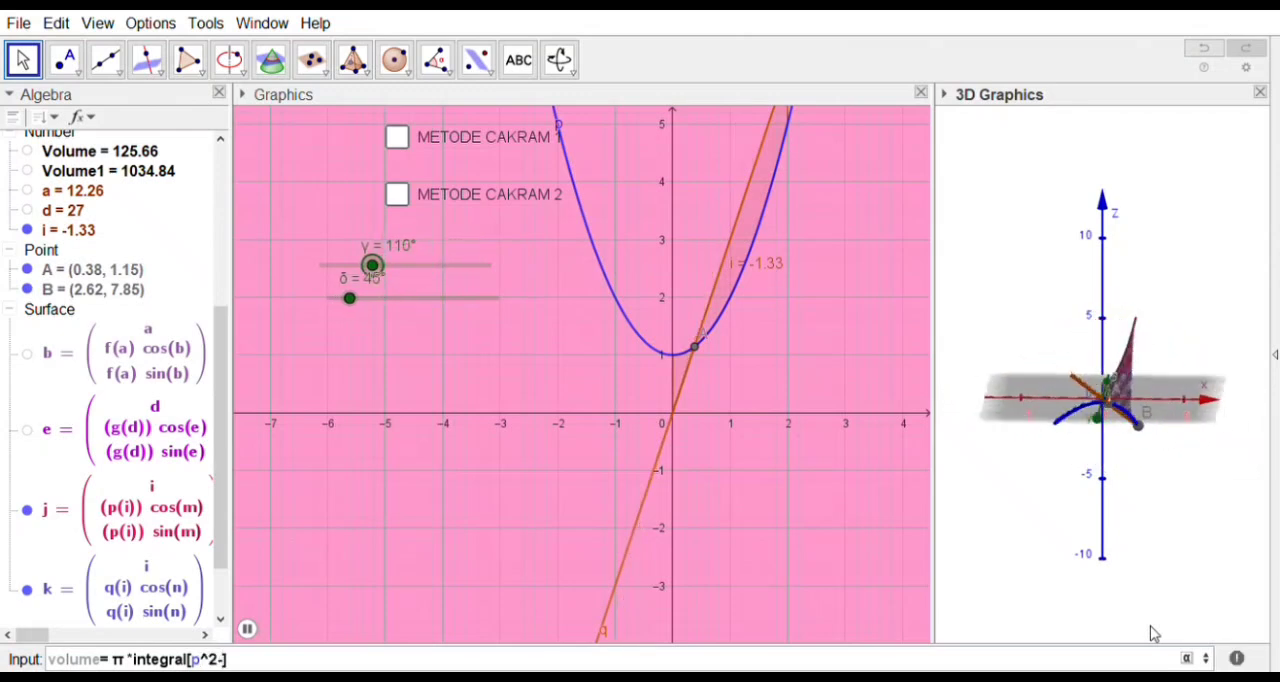
type("q")
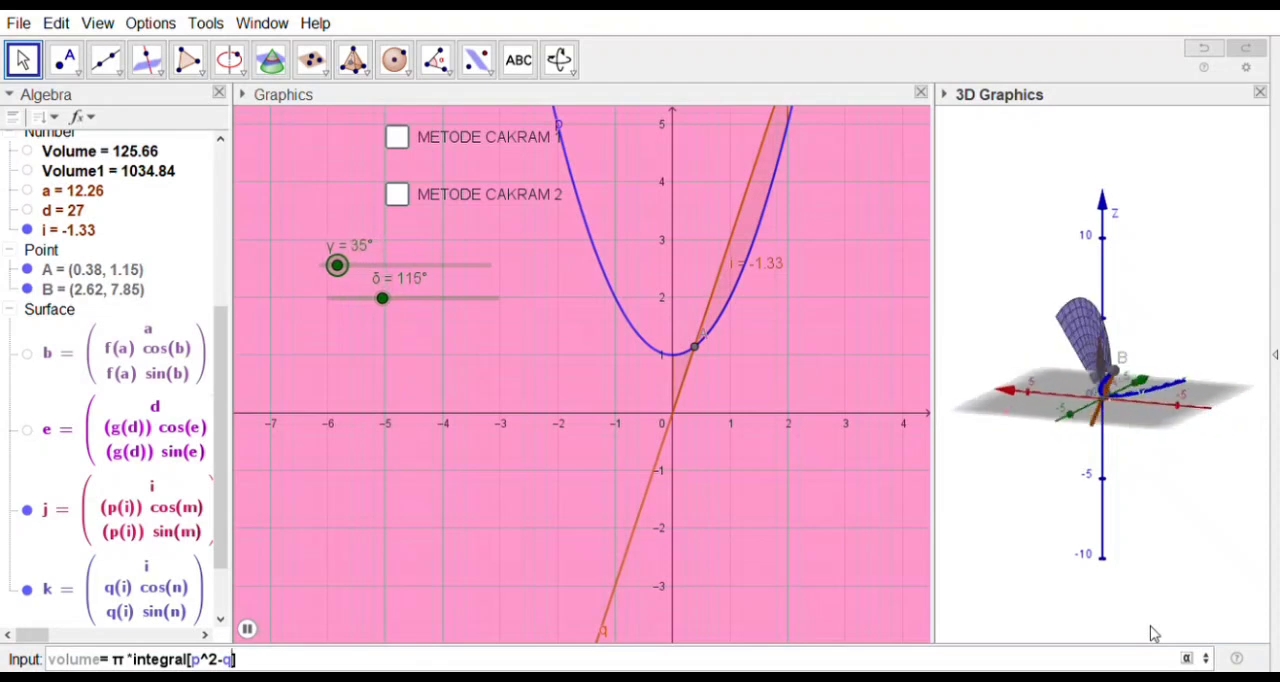
type("^2")
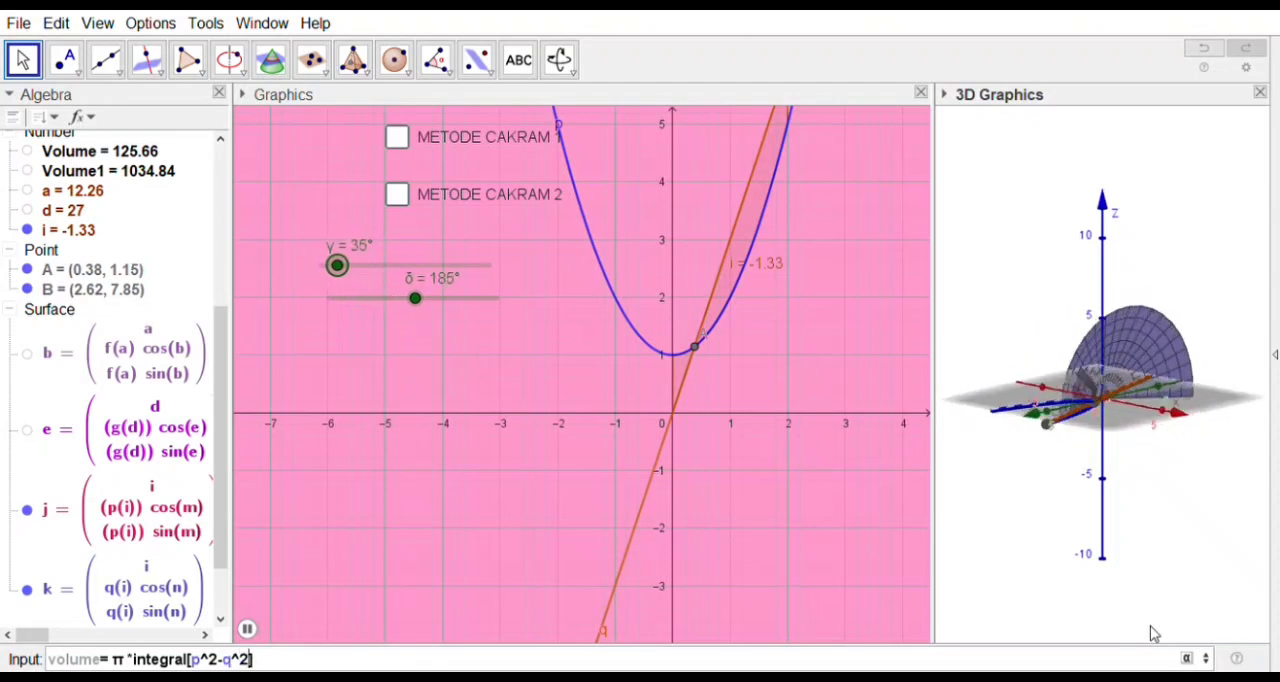
type(",")
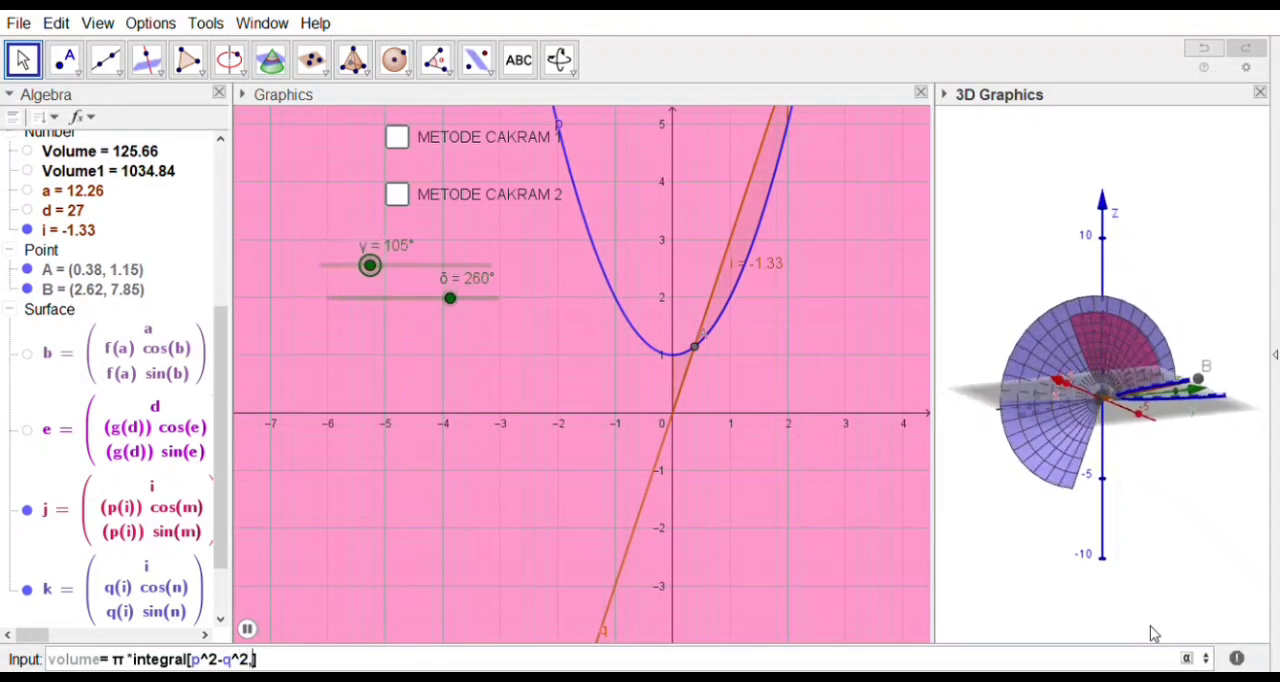
type("0,2")
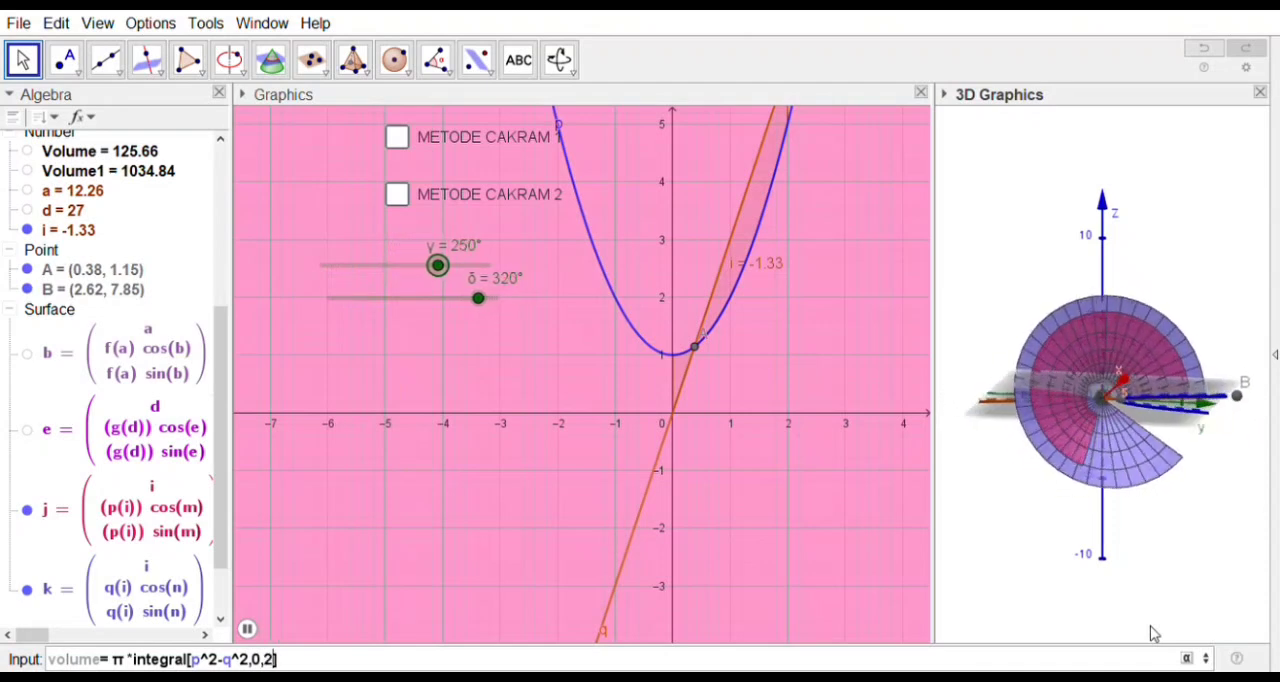
key("Return")
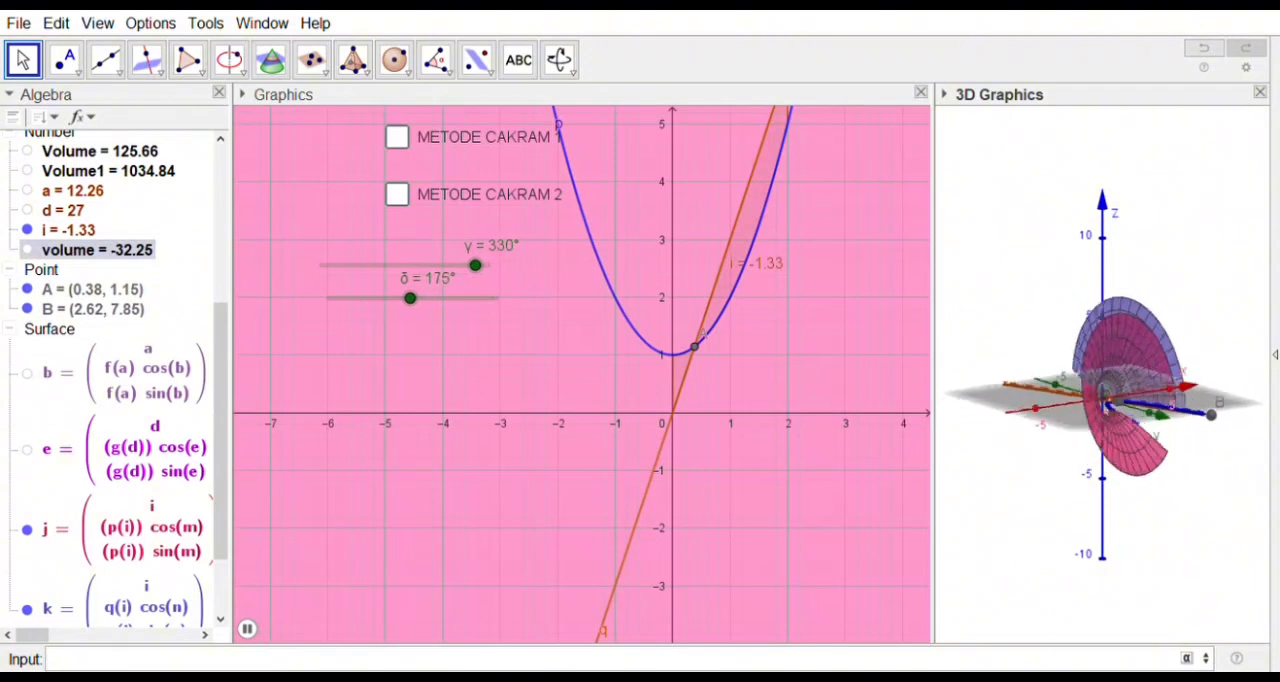
left_click(1204, 48)
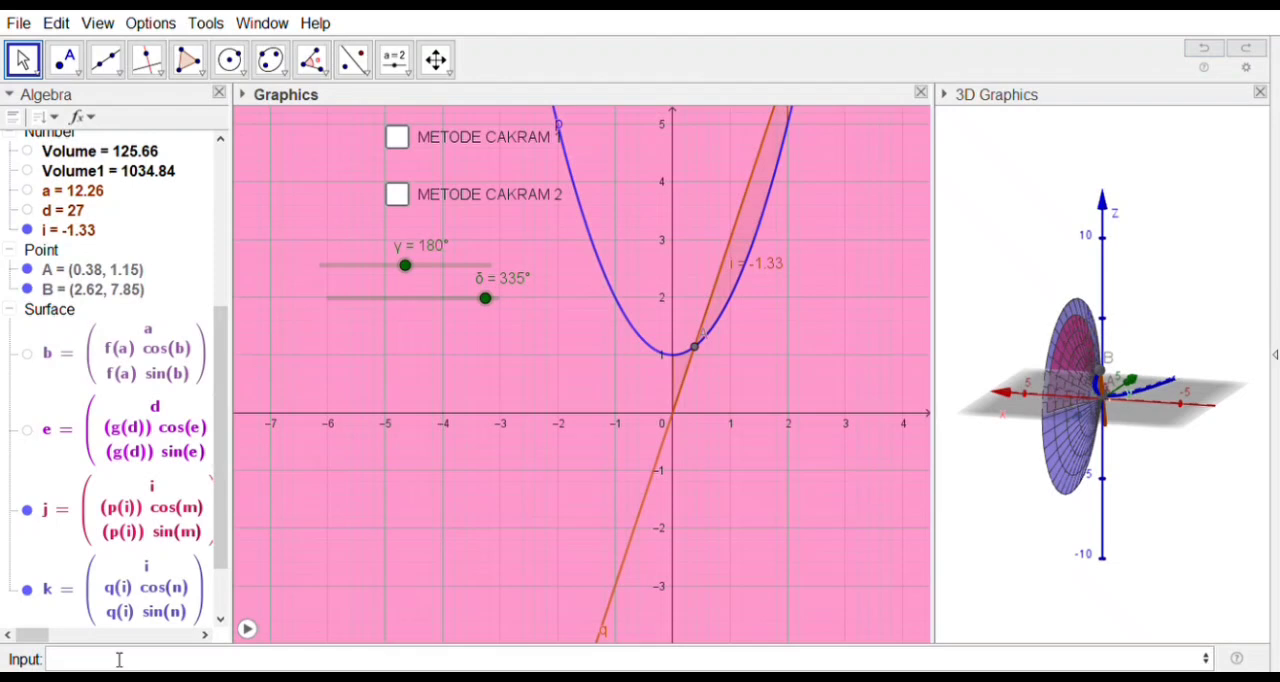
Step: Start the volume definition again as π multiplied by an integral command
type("volume= π *")
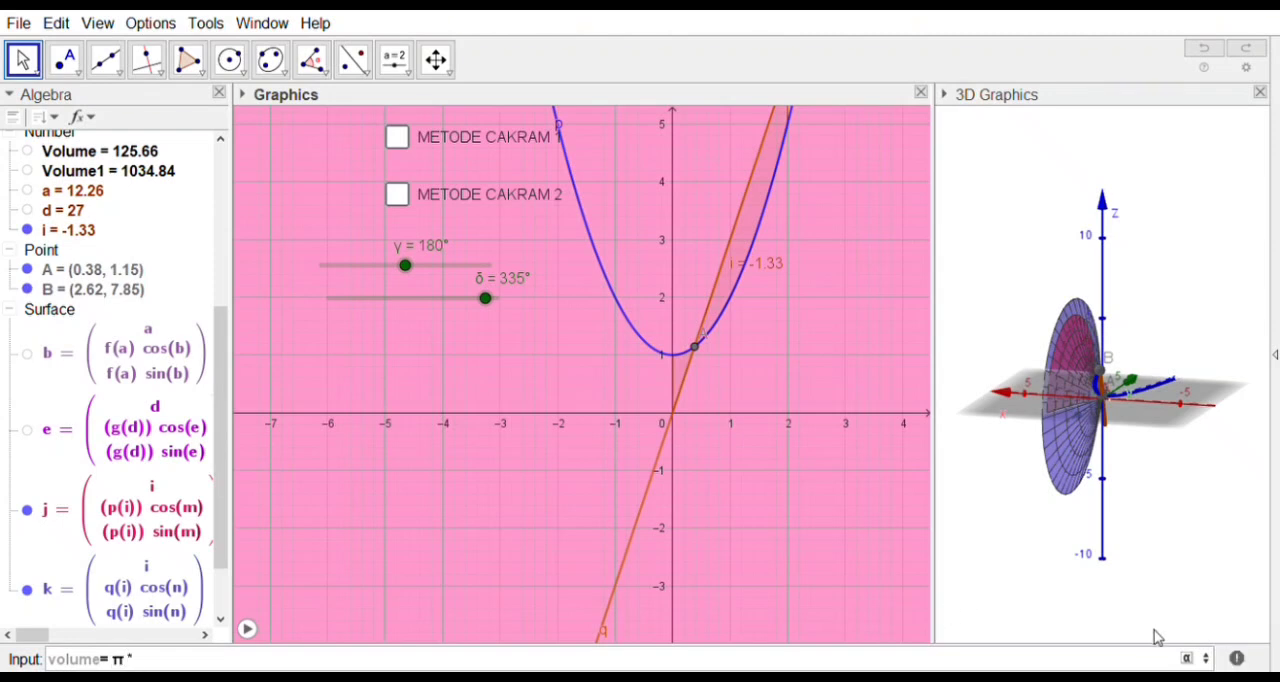
type("integral[p")
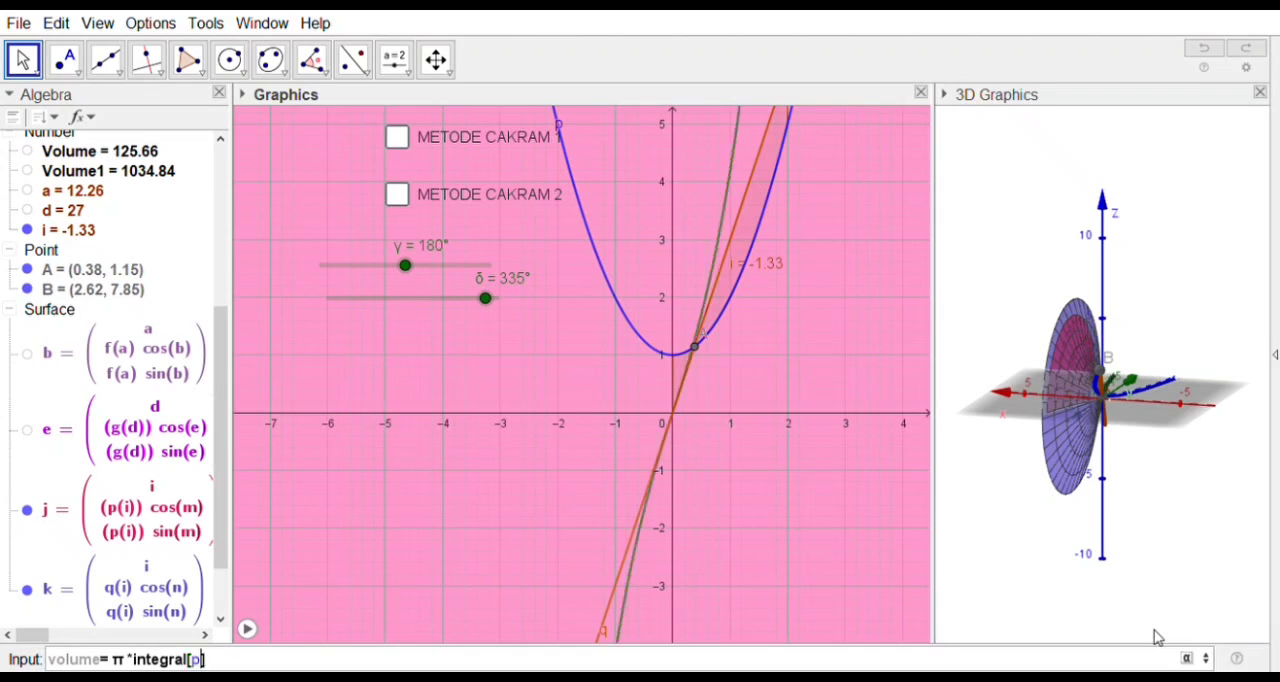
type("^2")
type("-")
type("q^")
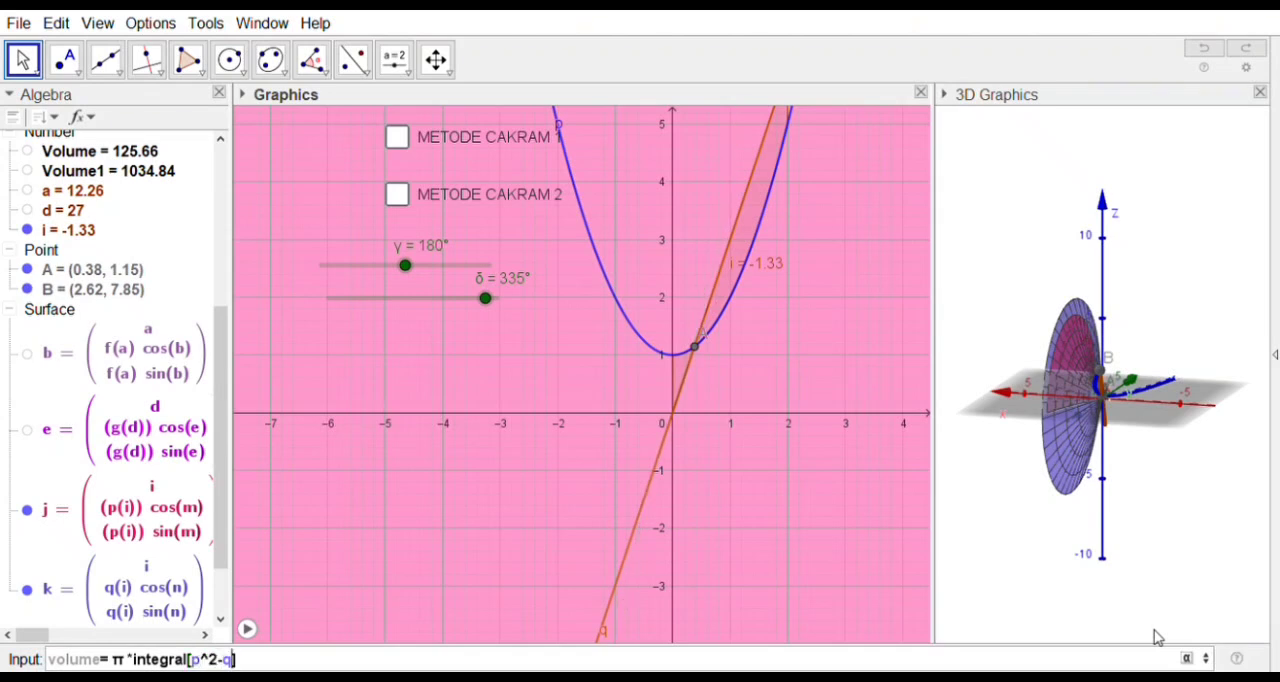
type("2,0,2")
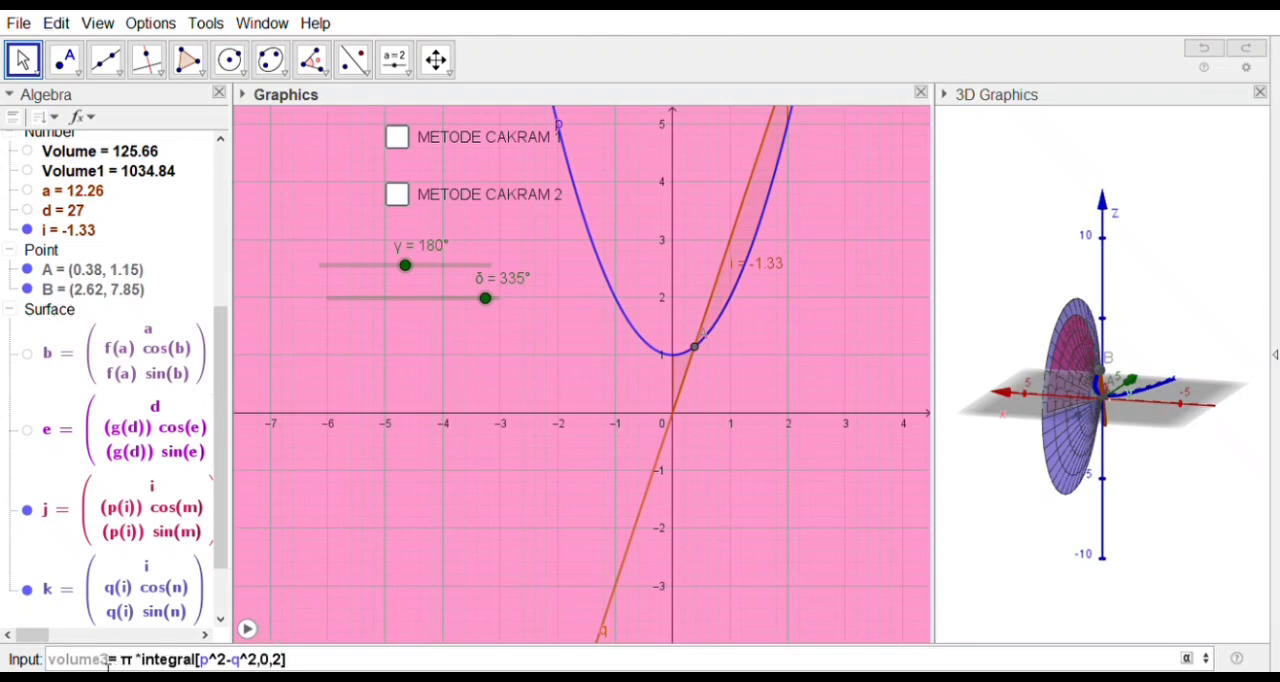
Step: Change the name in the definition to volume2 and create the value
key("BackSpace")
type("2")
key("Return")
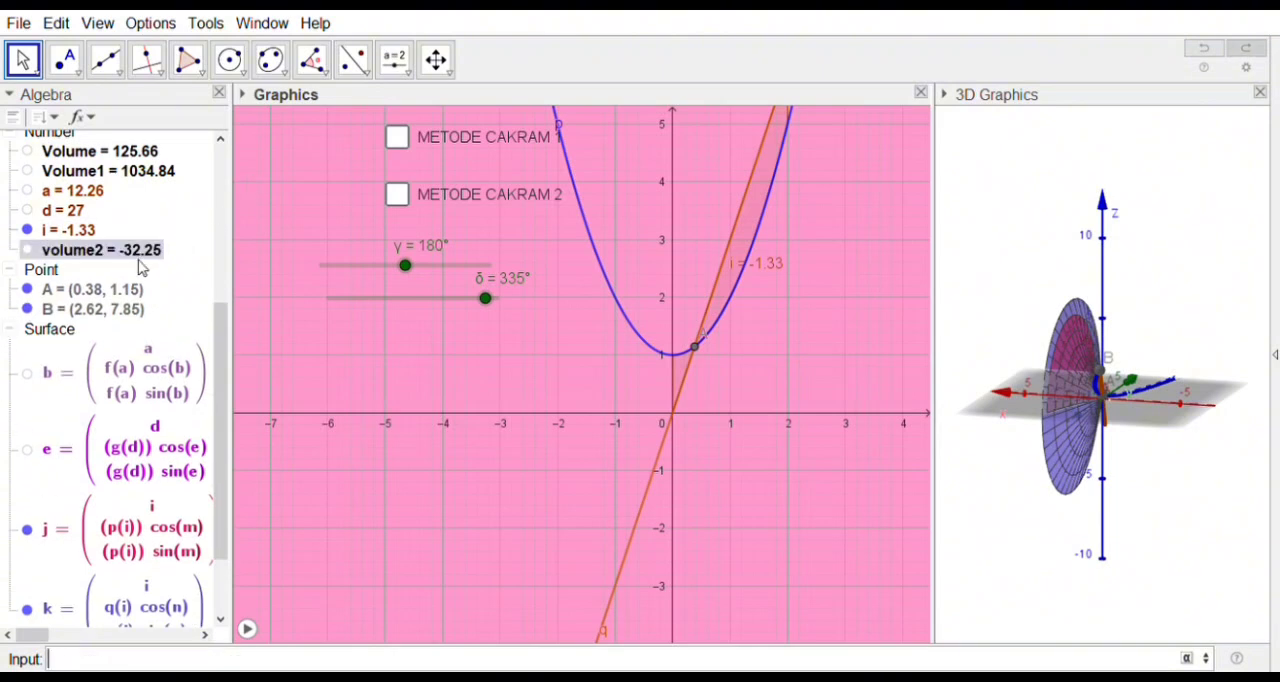
Step: Add the three-line text "Maka, besar volume benda putar yang dibentuk oleh x² + 1 dan 3x menggunakan metode cincin adalah 32.25" below the x-axis
left_click(432, 149)
left_click(330, 485)
key("Escape")
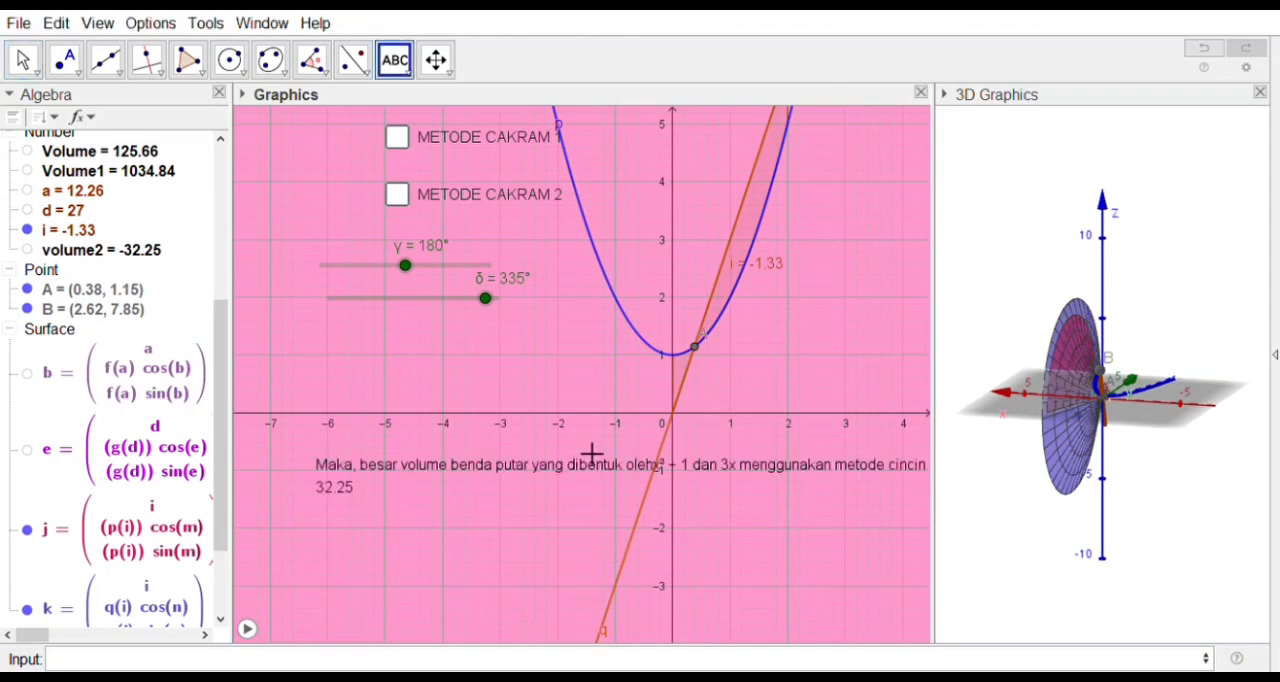
key("Escape")
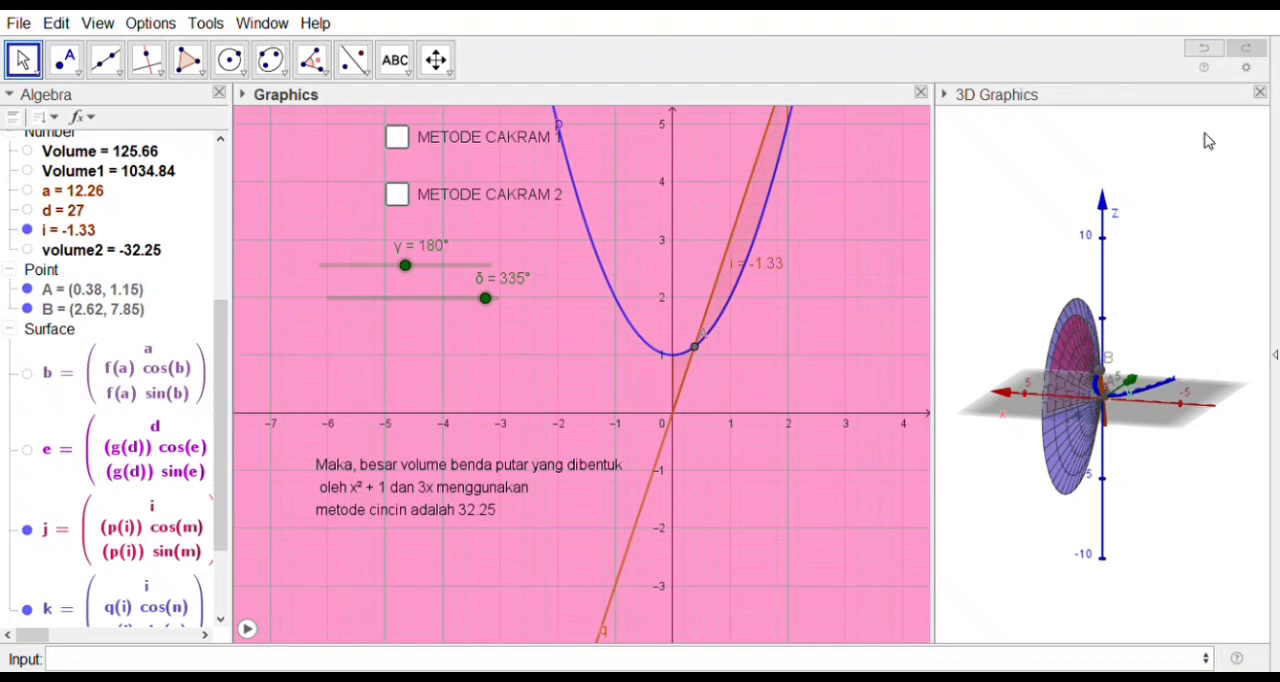
Step: Give the ring-method volume text the pink background colour #FF99CC and make it bold
right_click(464, 510)
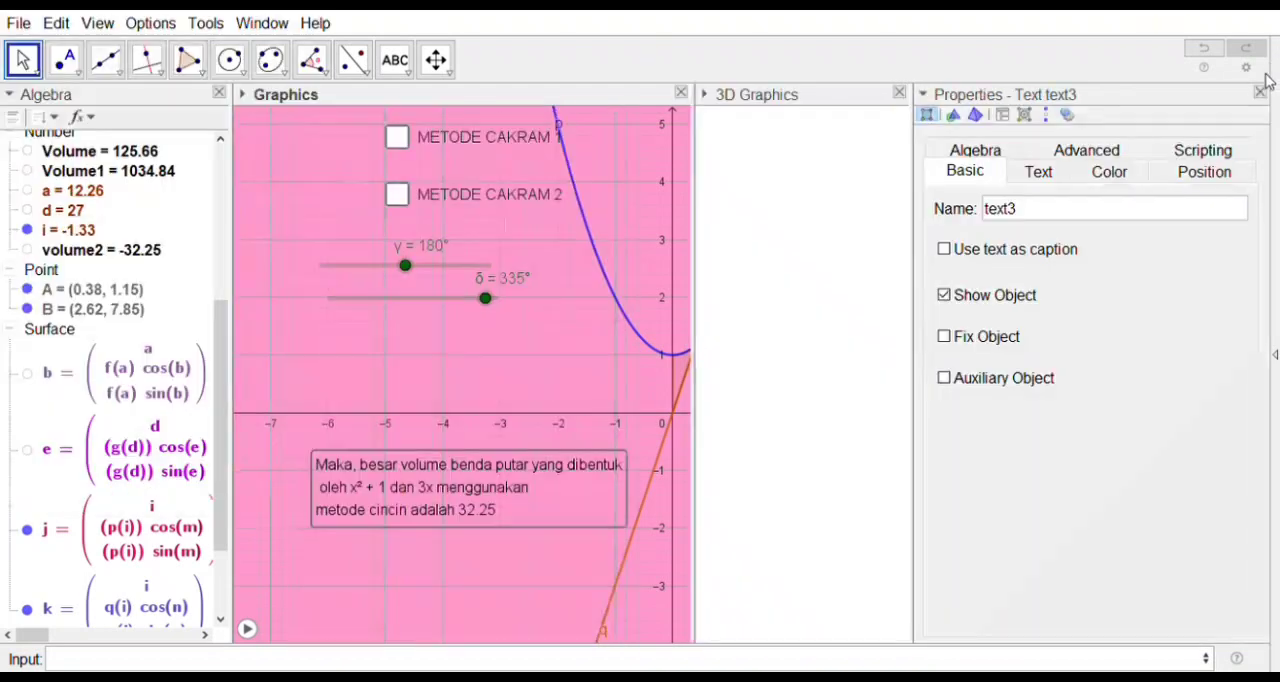
left_click(1107, 171)
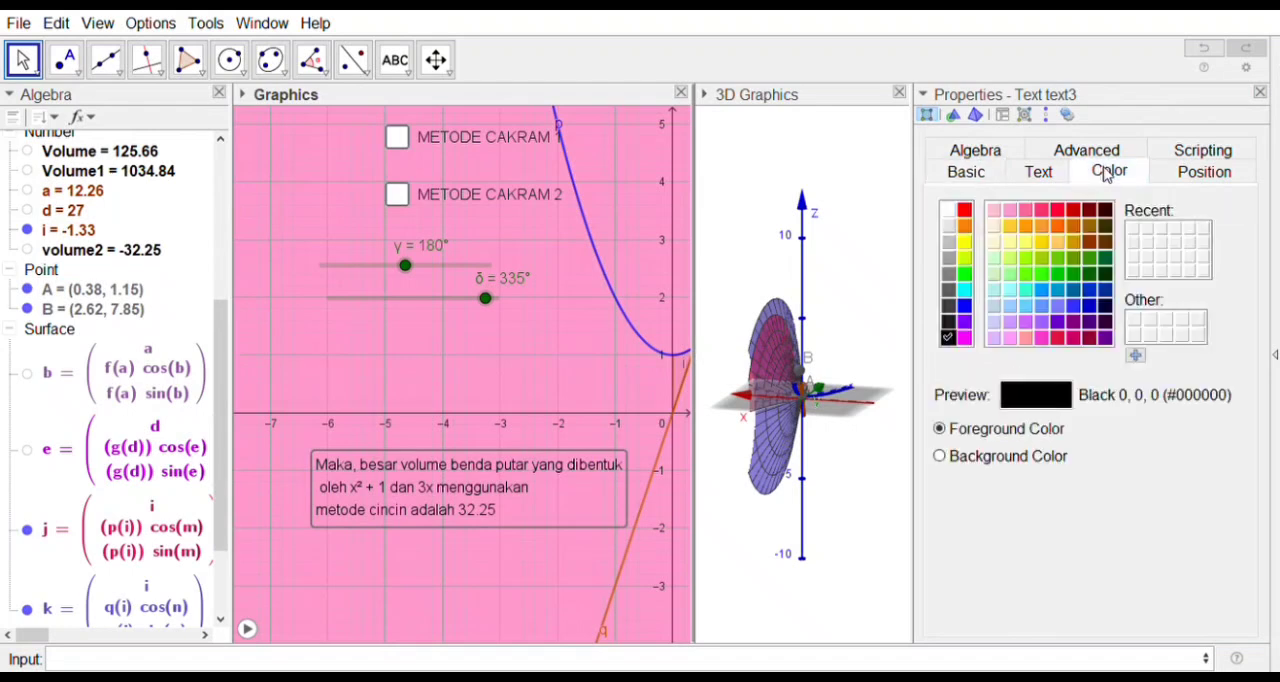
left_click(939, 456)
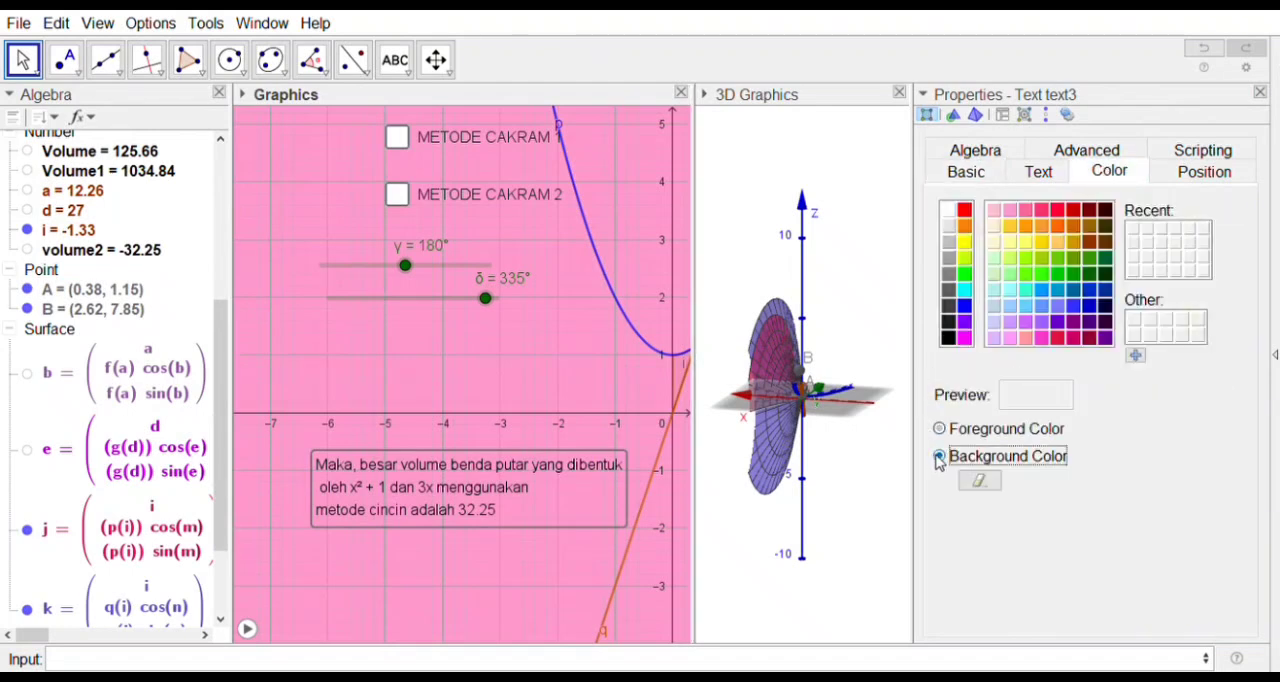
left_click(1024, 212)
left_click(1007, 211)
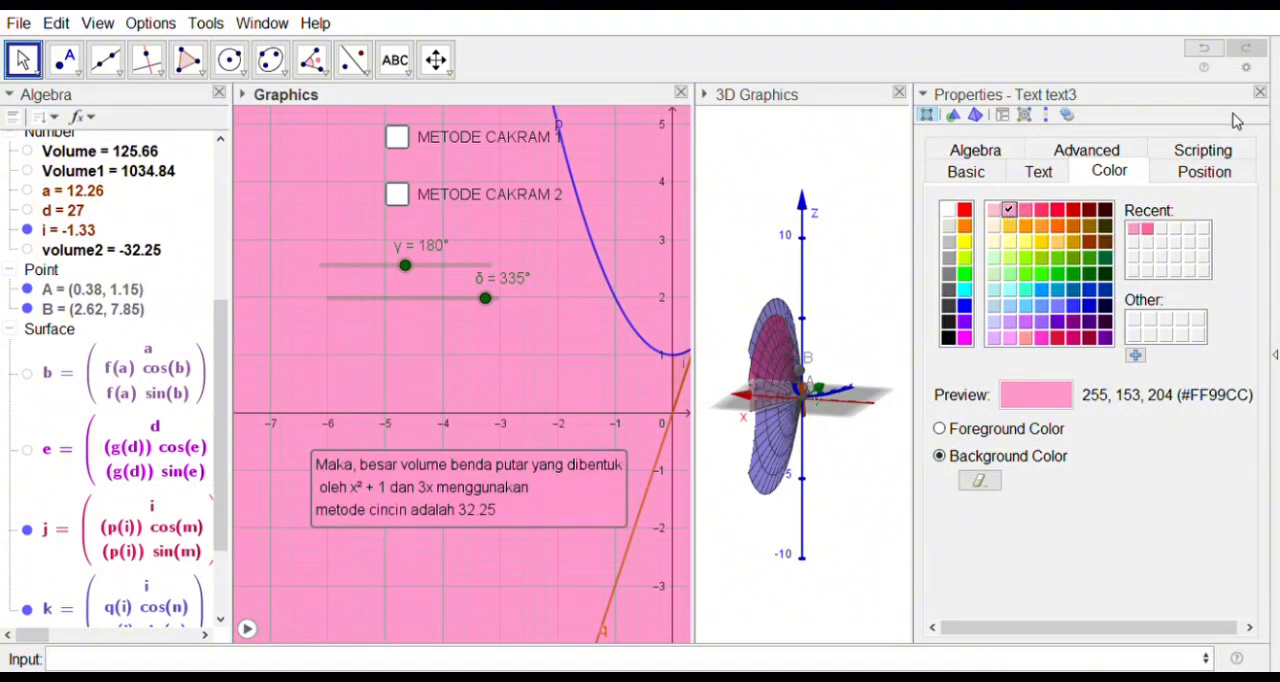
left_click(1046, 173)
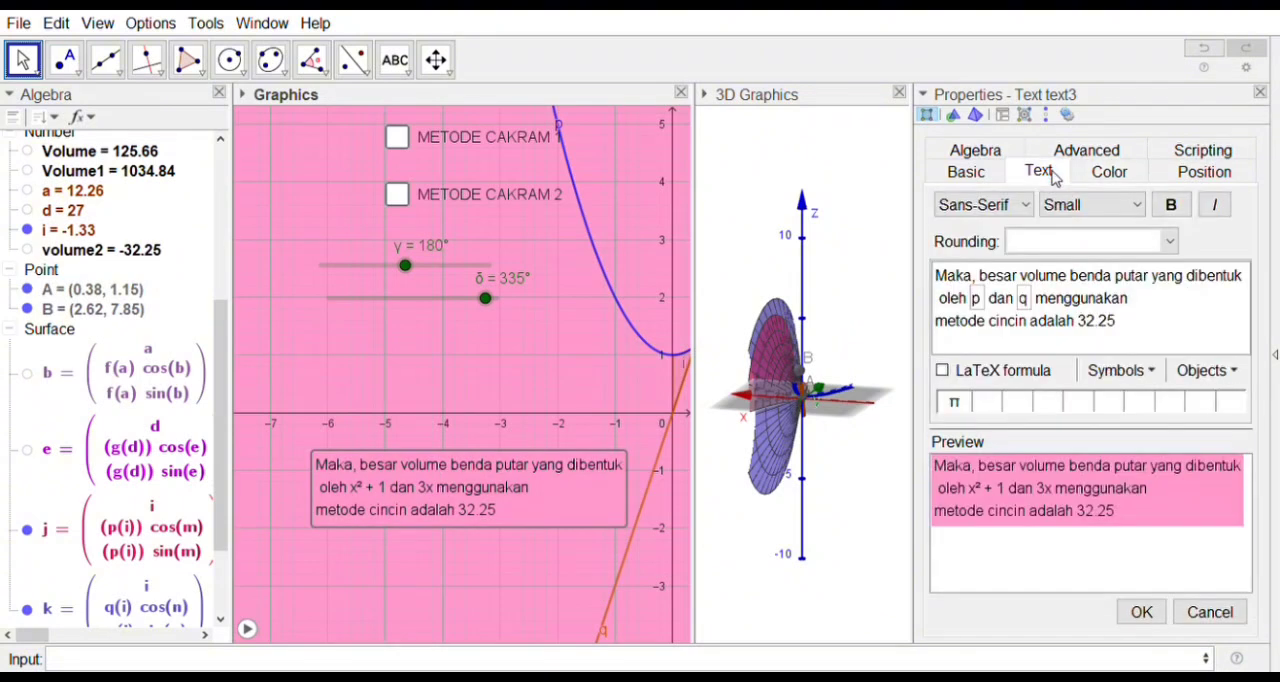
left_click(1171, 205)
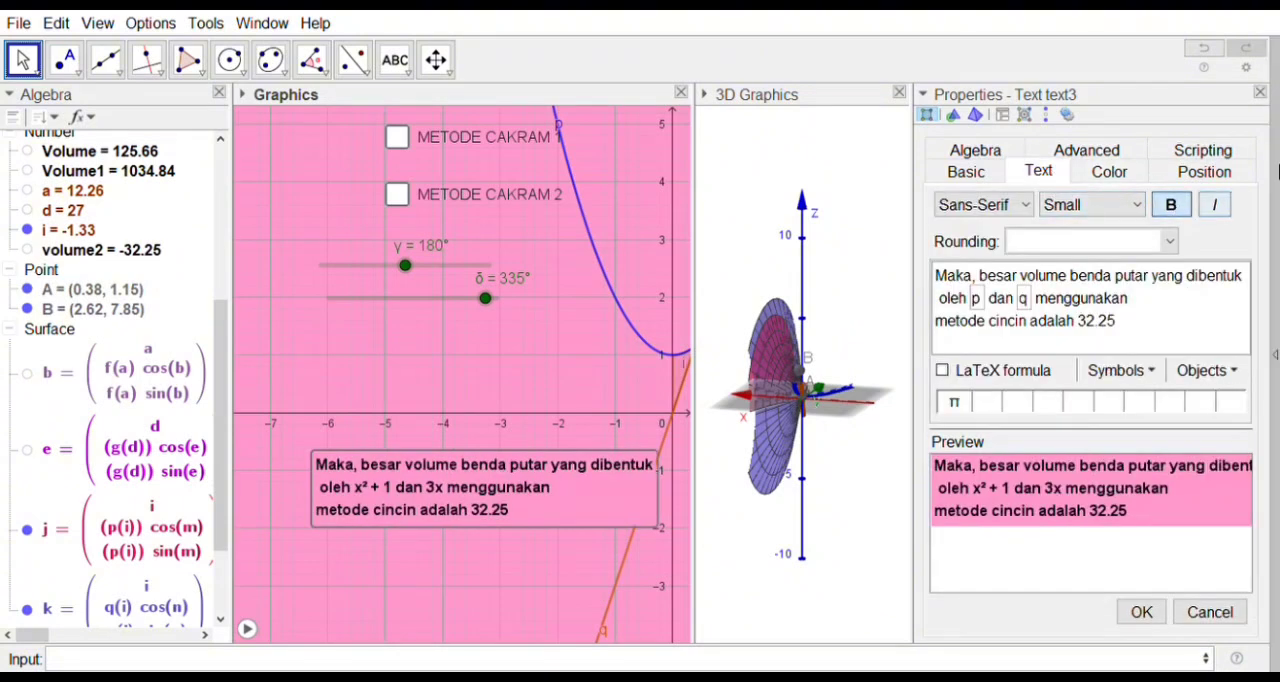
left_click(1260, 92)
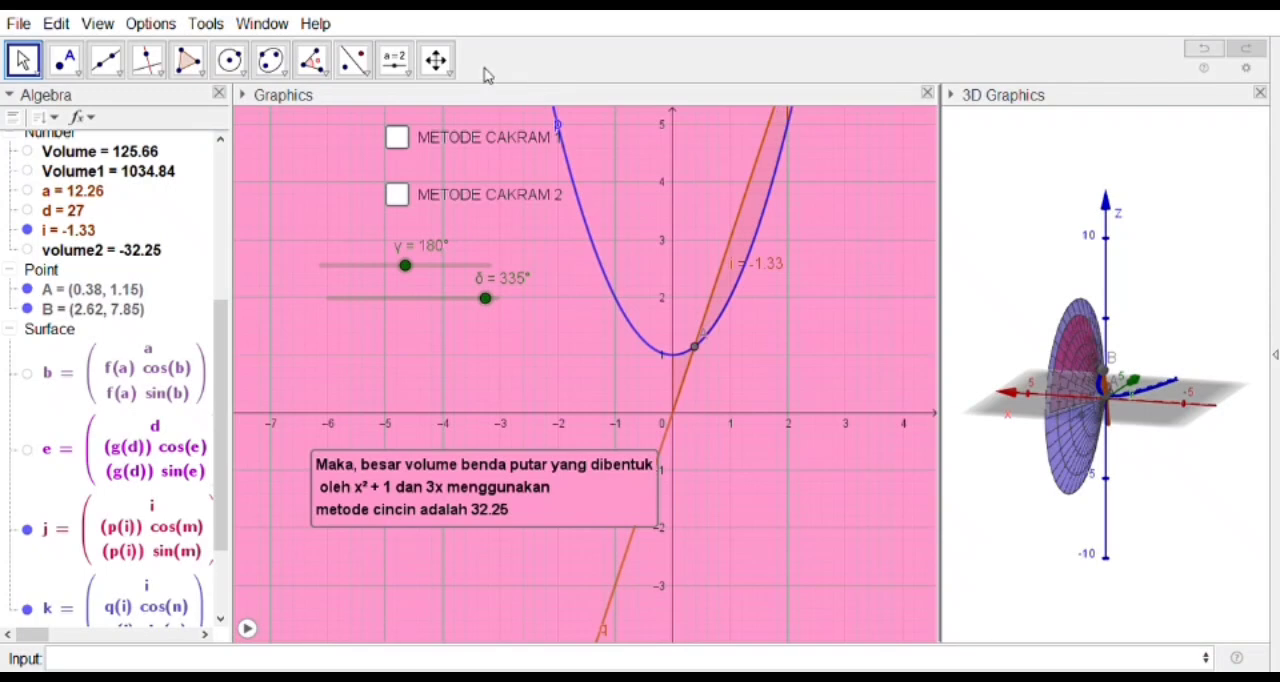
Step: Start a check box captioned METODE CINCIN below METODE CAKRAM 2 and link it to γ, δ, p(x), q(x) and i
left_click(395, 66)
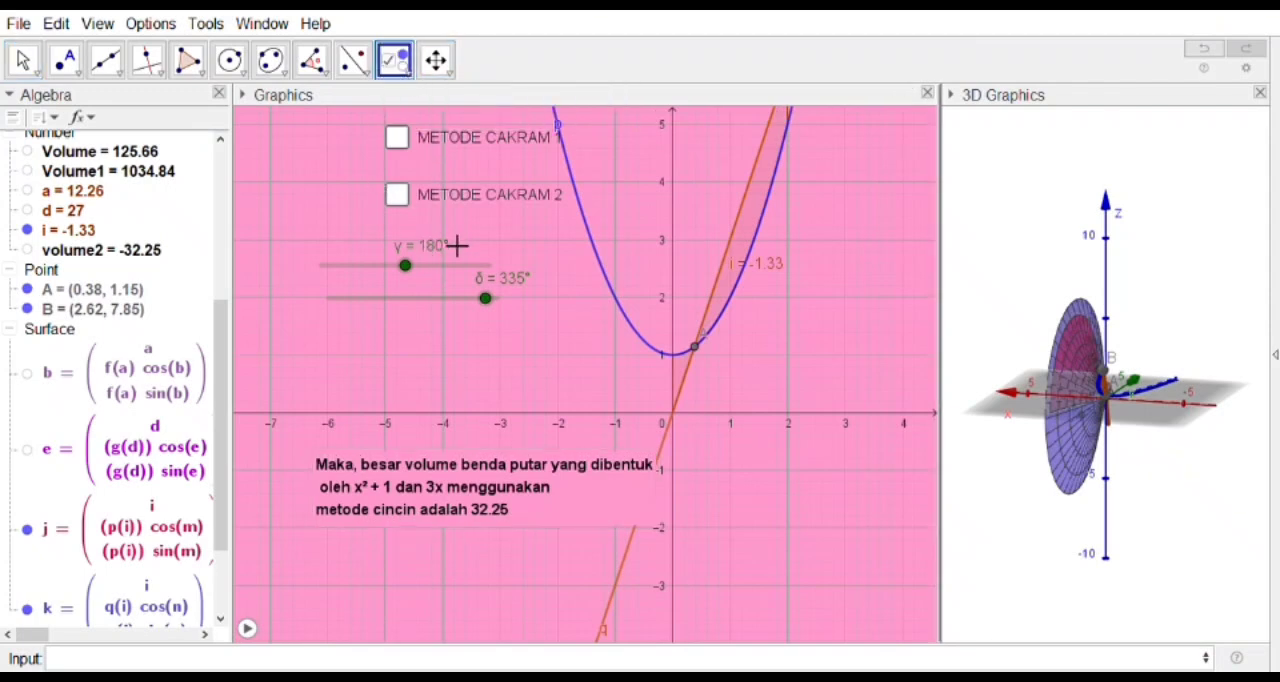
key("Escape")
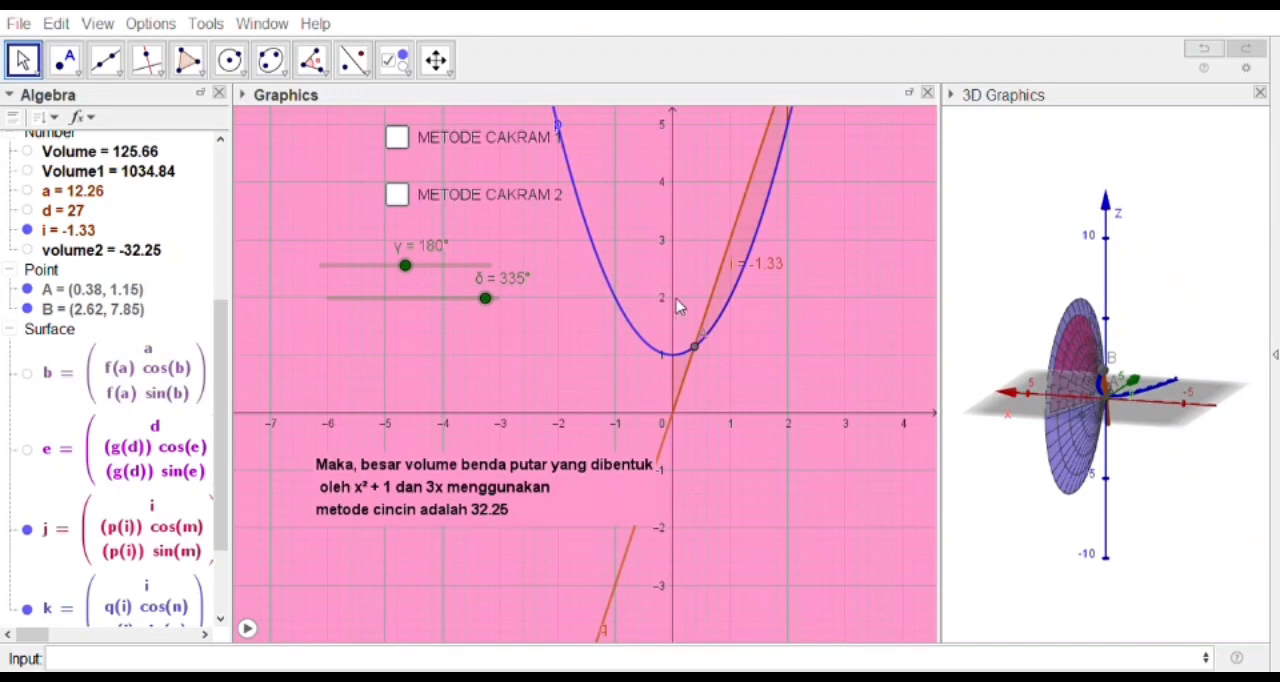
scroll(160, 258, "up", 5)
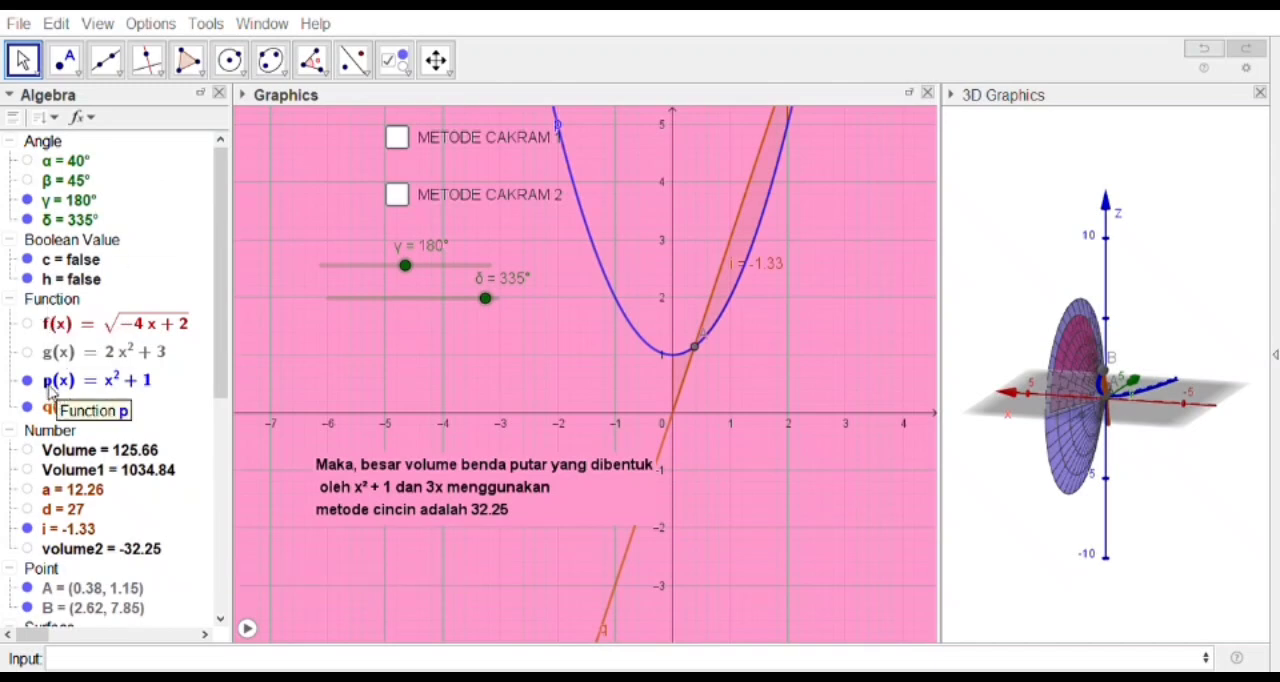
left_click(76, 204)
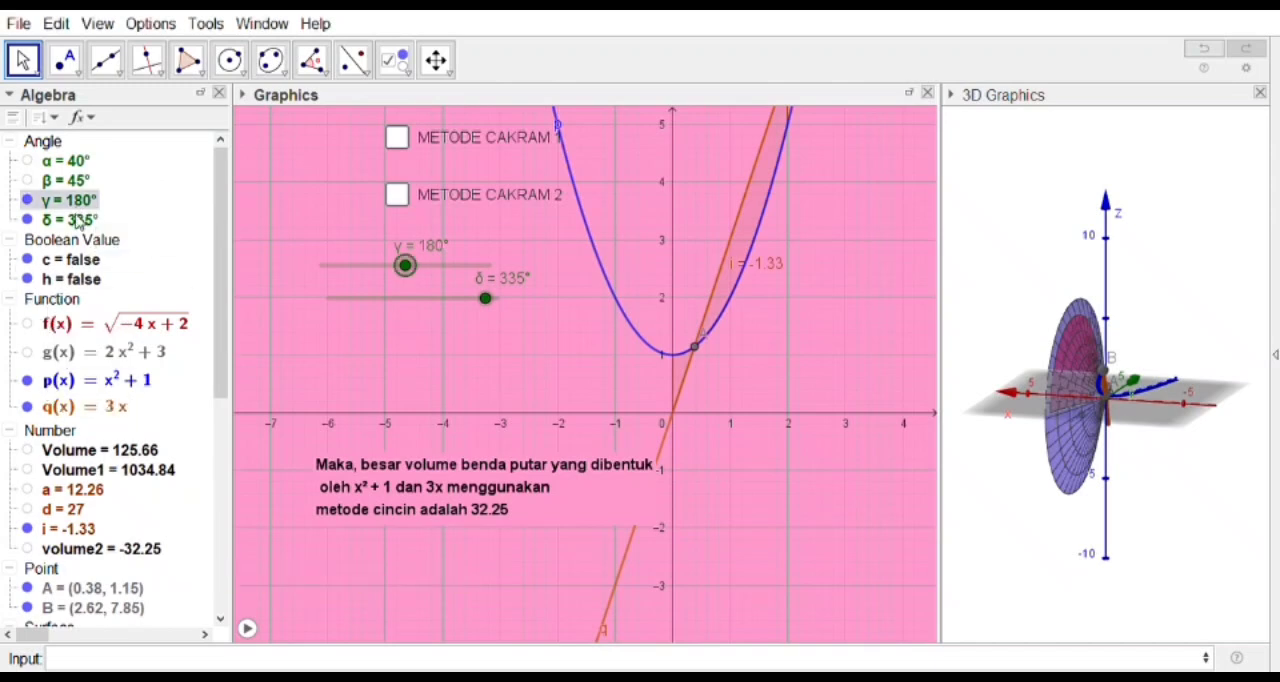
left_click(70, 390)
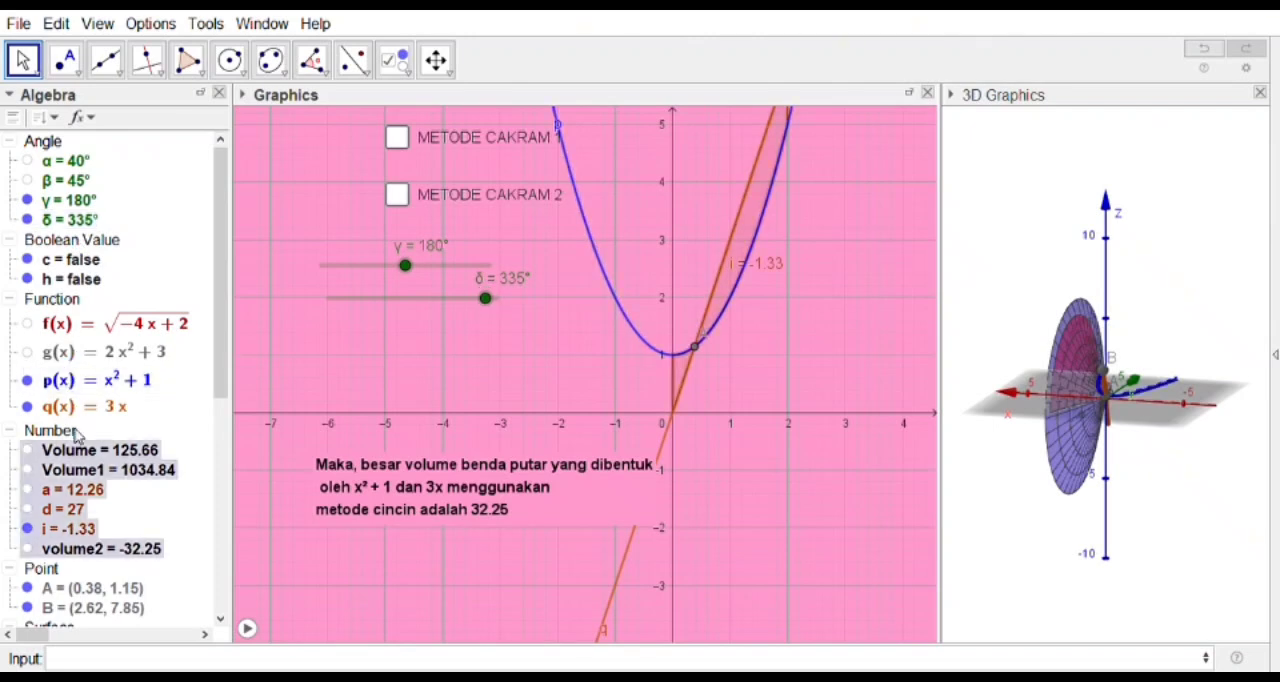
left_click(74, 409)
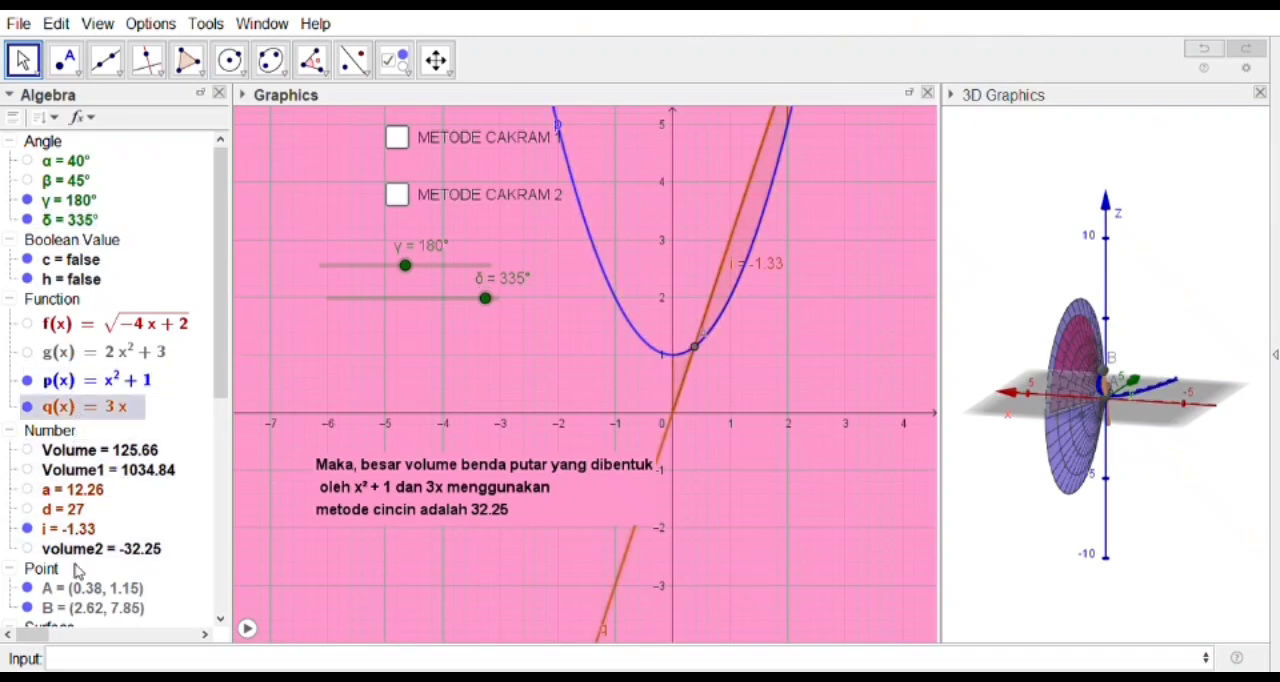
left_click(80, 533)
Step: Link points A and B, surfaces j and k, and text3 to the METODE CINCIN check box and create it
scroll(80, 535, "down", 2)
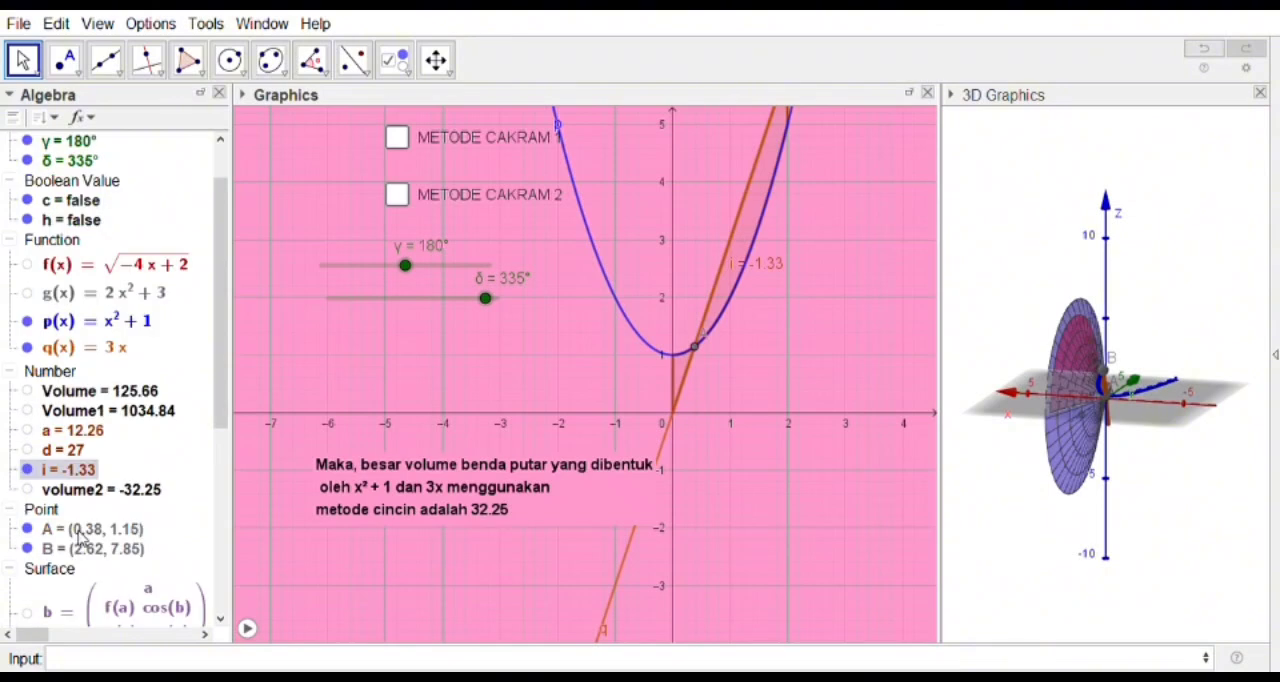
left_click(77, 538)
left_click(78, 548)
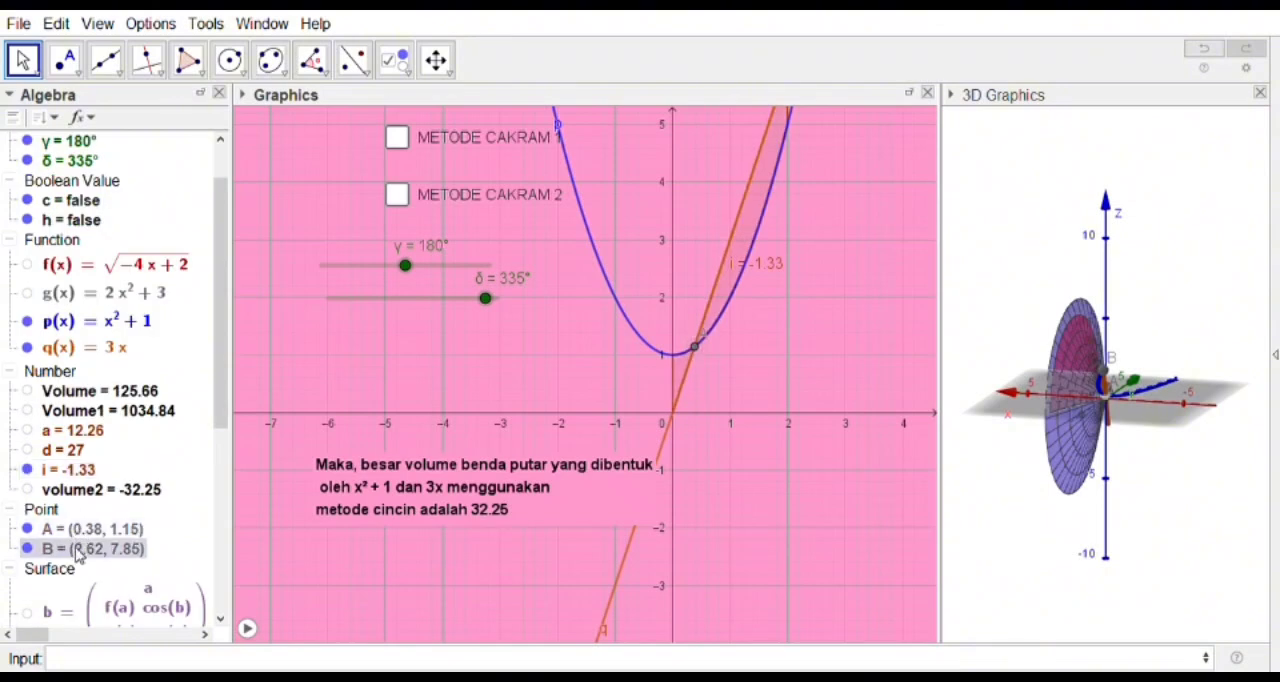
scroll(80, 555, "down", 5)
left_click(80, 563)
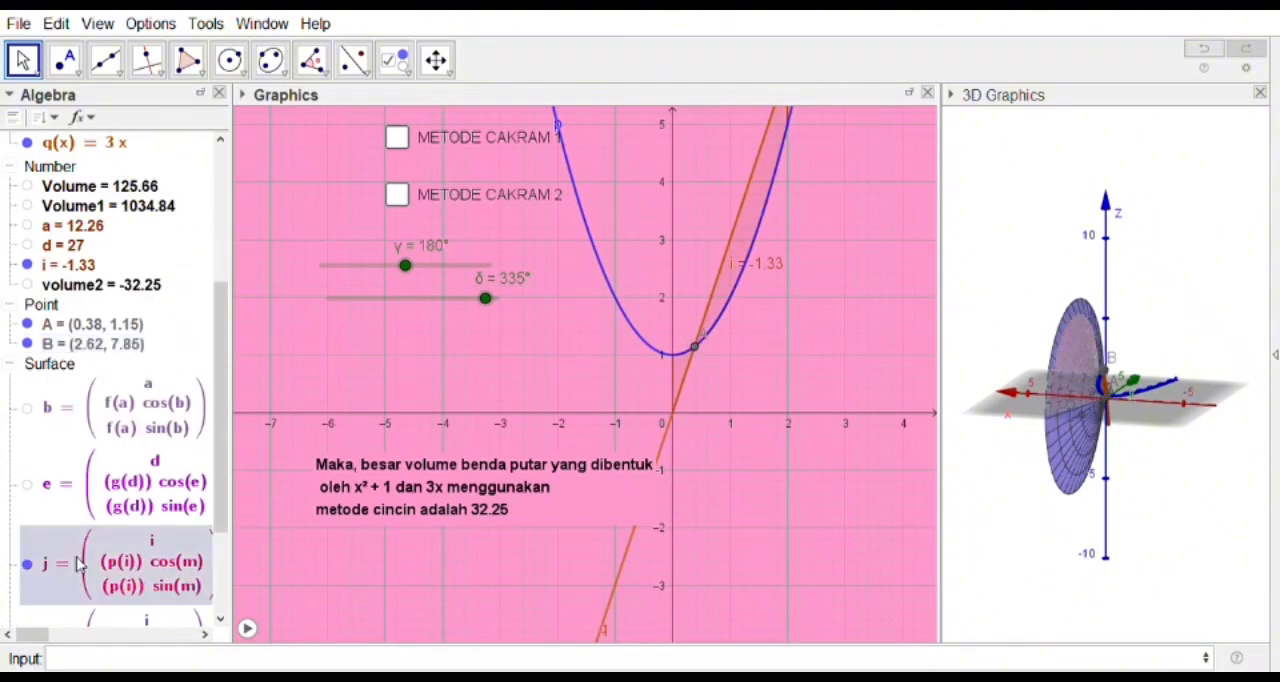
scroll(80, 563, "down", 3)
left_click(70, 512)
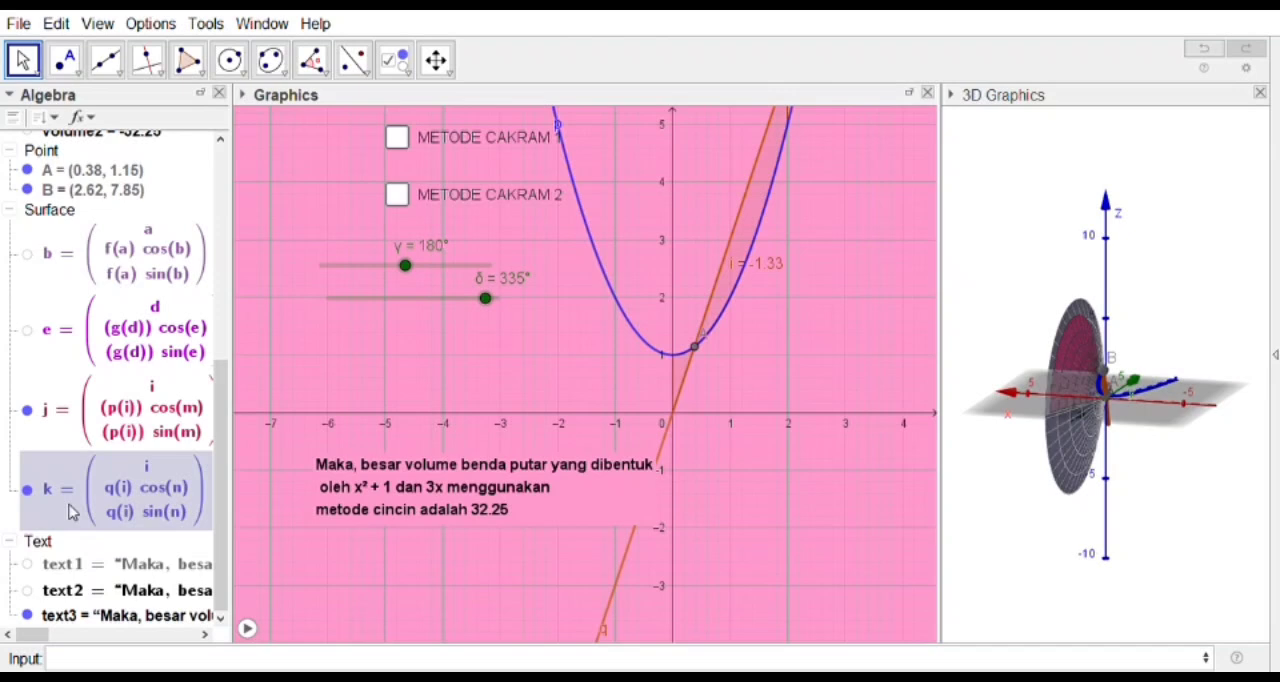
left_click(100, 618)
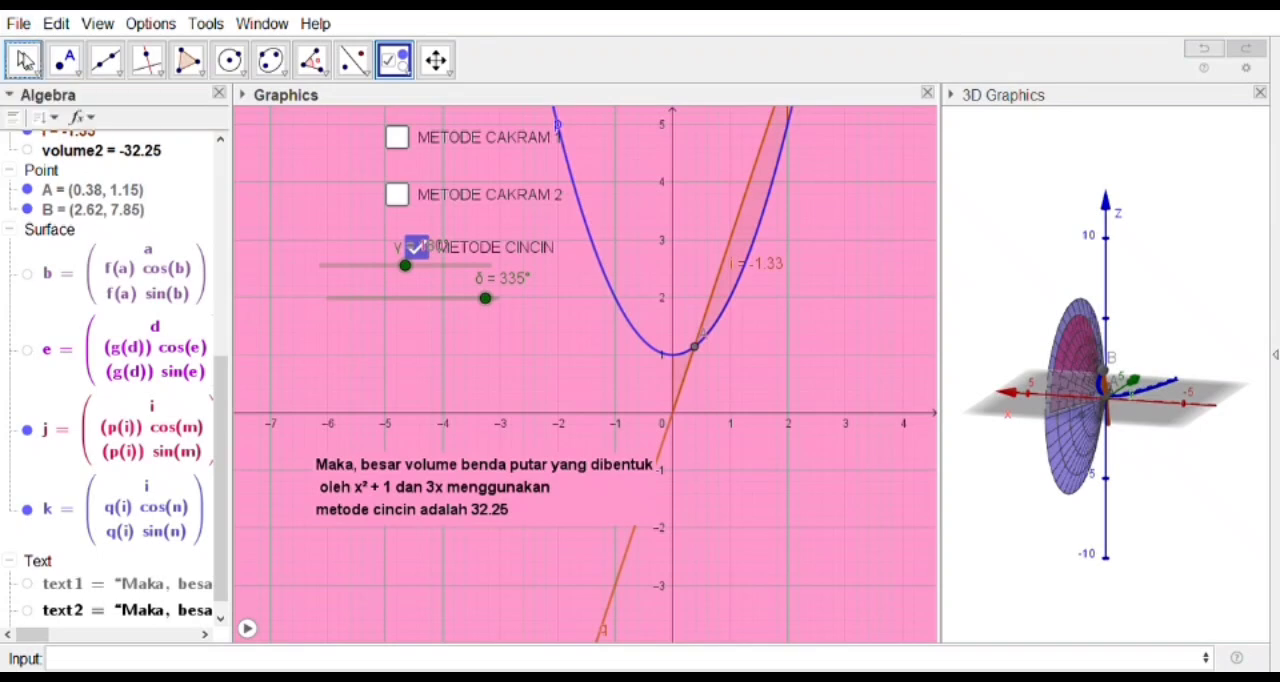
left_click(24, 60)
left_click(419, 247)
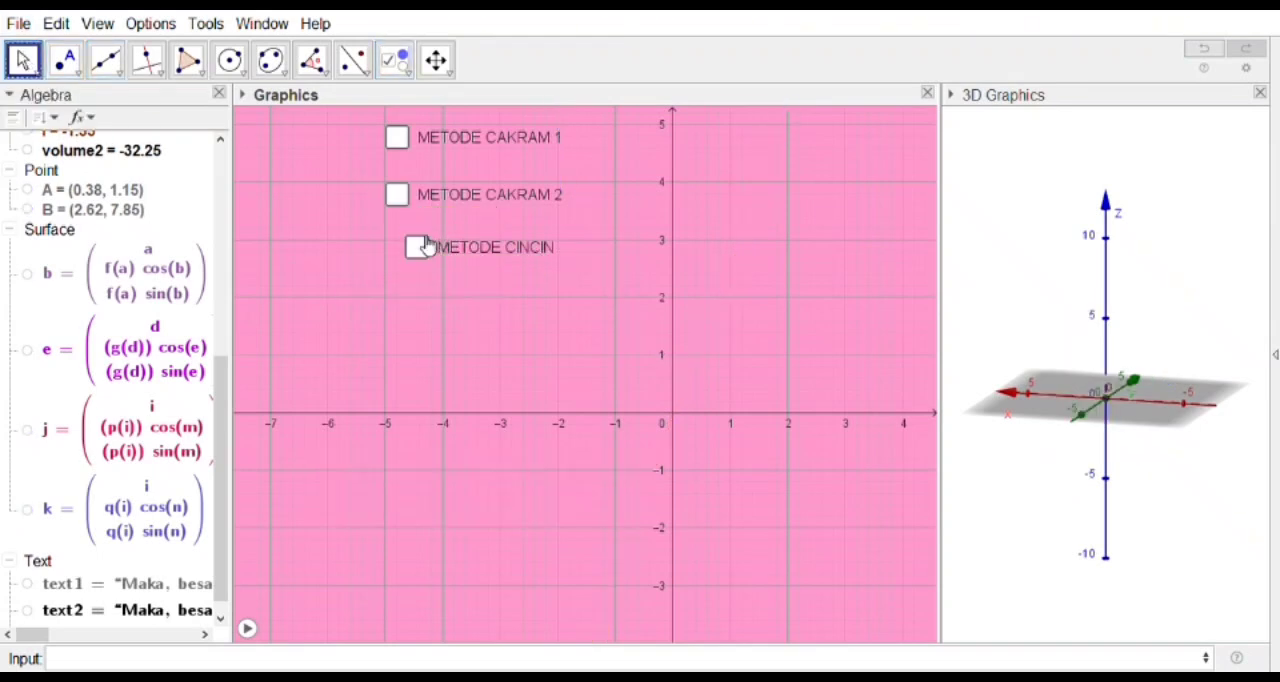
Step: Align the METODE CINCIN check box directly beneath METODE CAKRAM 2 and close the 3D Graphics view
left_click(400, 72)
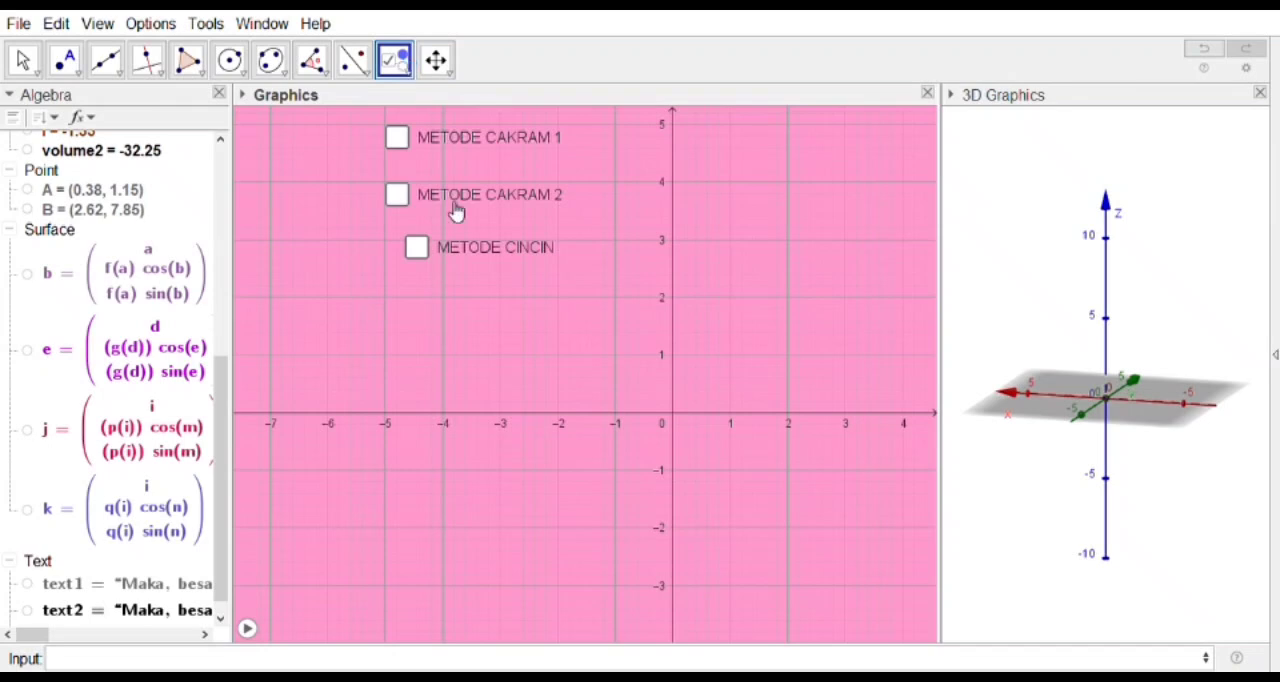
left_click_drag(460, 248, 443, 232)
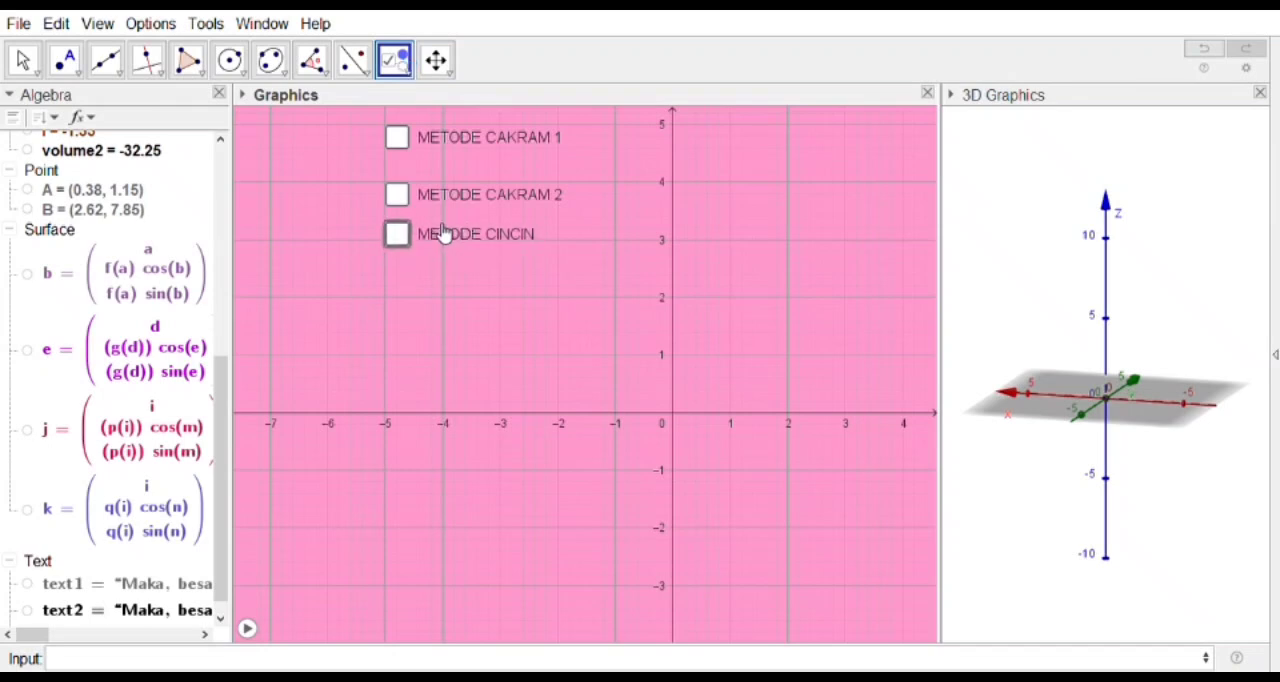
left_click(1265, 95)
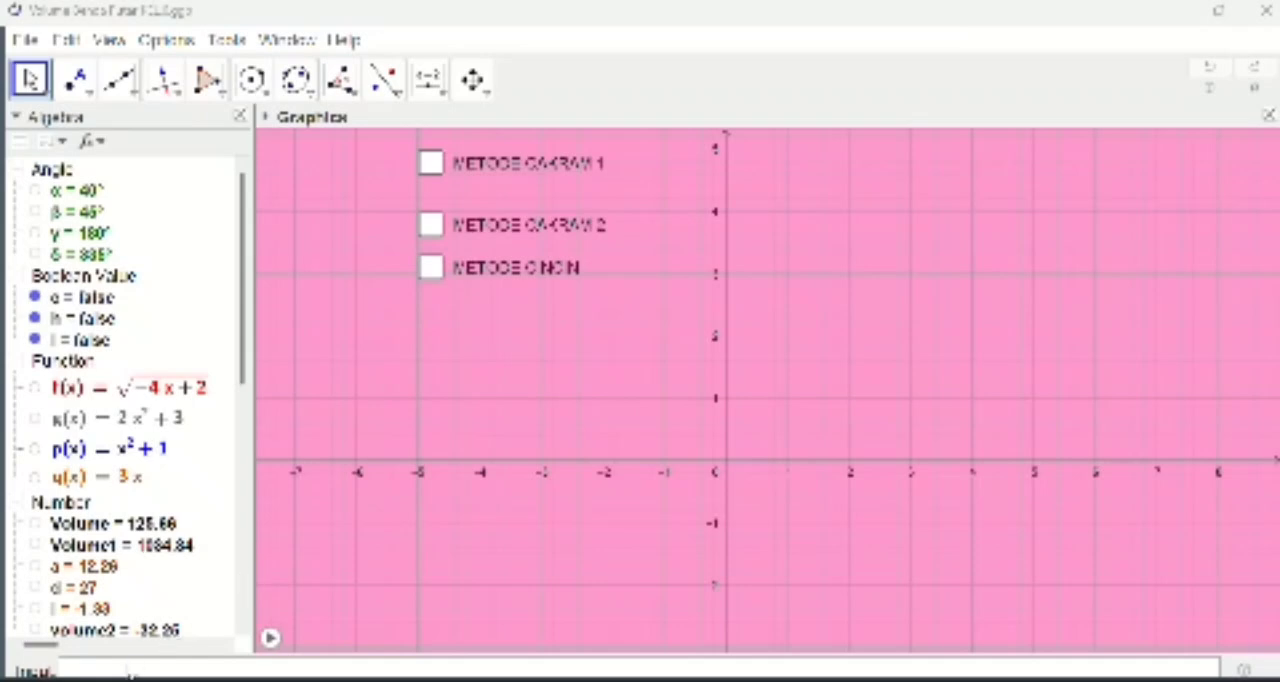
Step: Create the two functions 2x and 6x^2
left_click(125, 672)
type("2x")
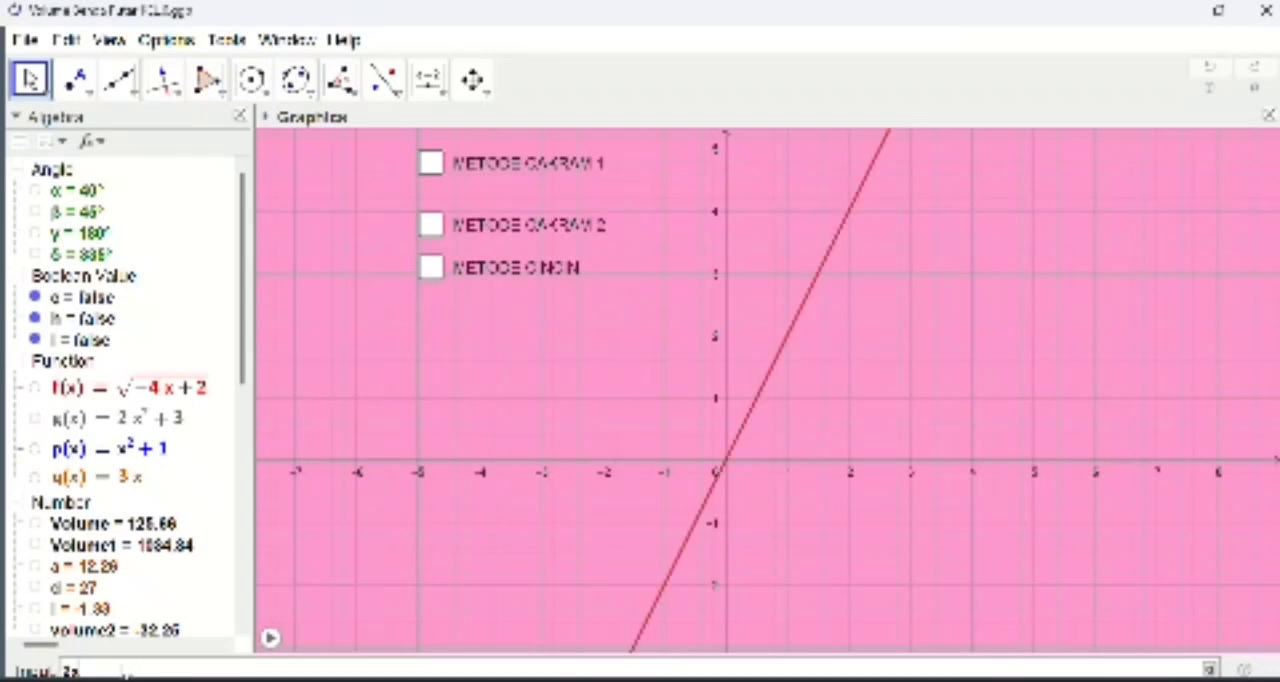
key("Return")
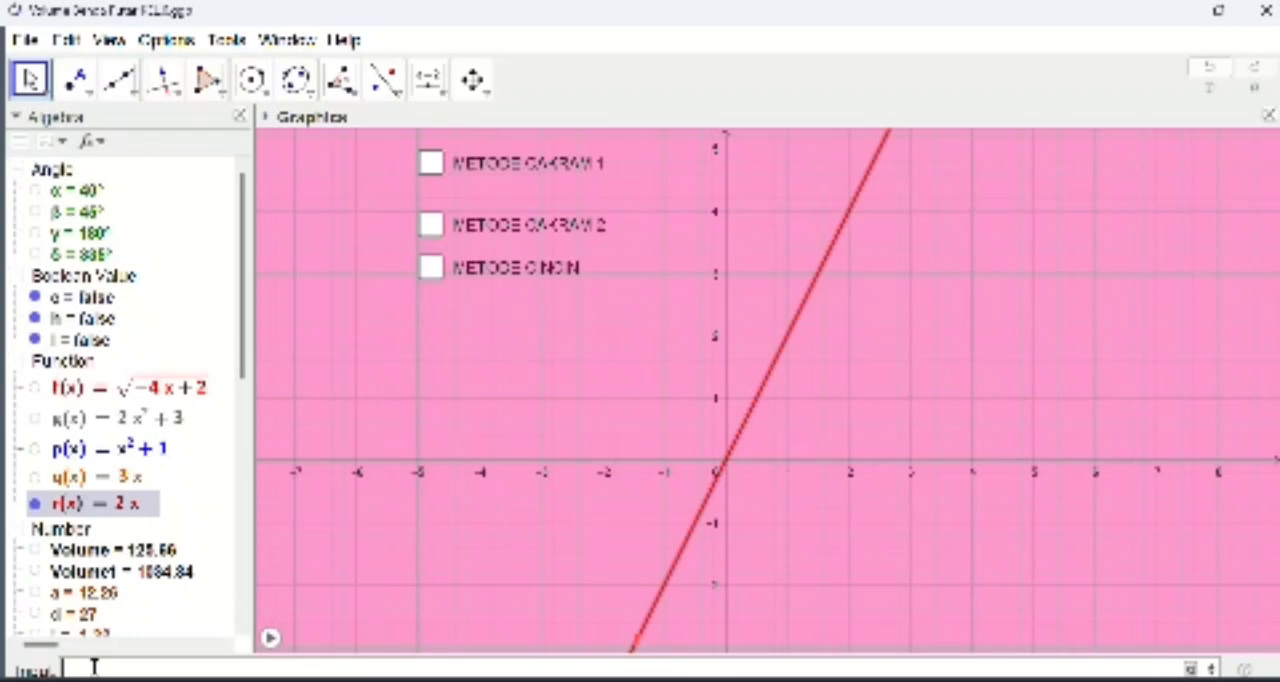
type("6x^2")
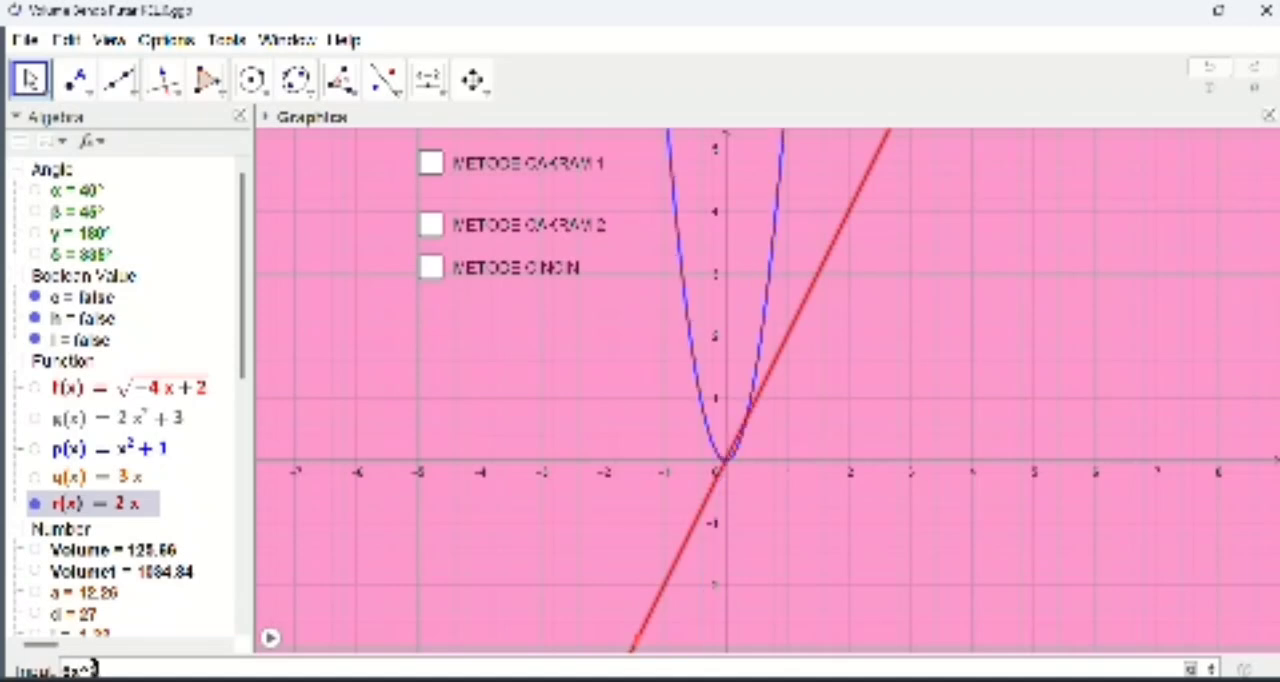
key("Return")
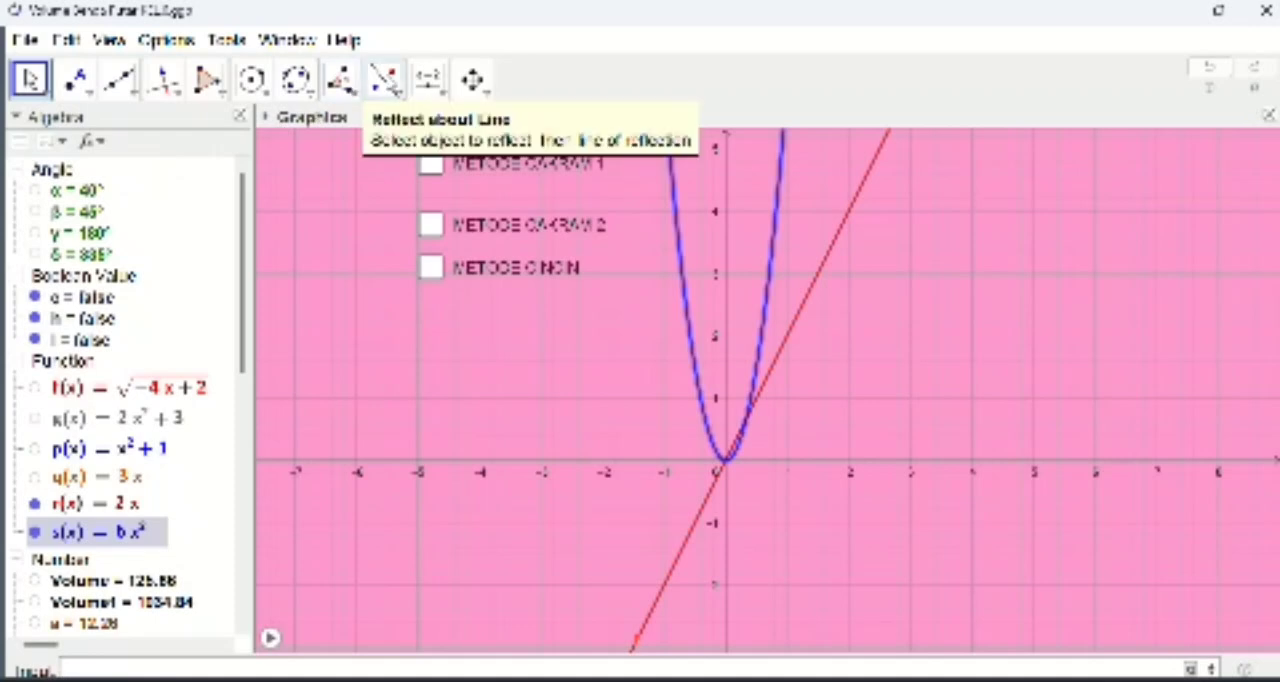
Step: Create an angle slider from 0° to 360° with an increment of 5° and place it below the METODE CINCIN check box
left_click(429, 79)
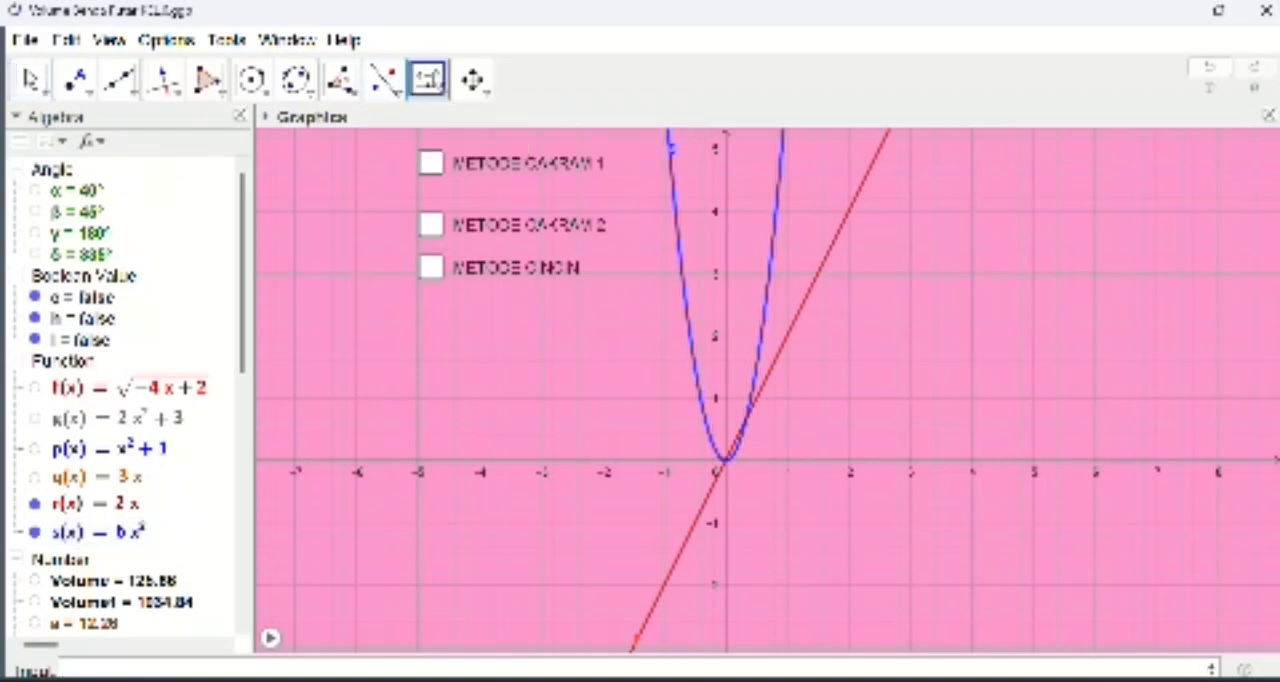
left_click(484, 92)
left_click(434, 94)
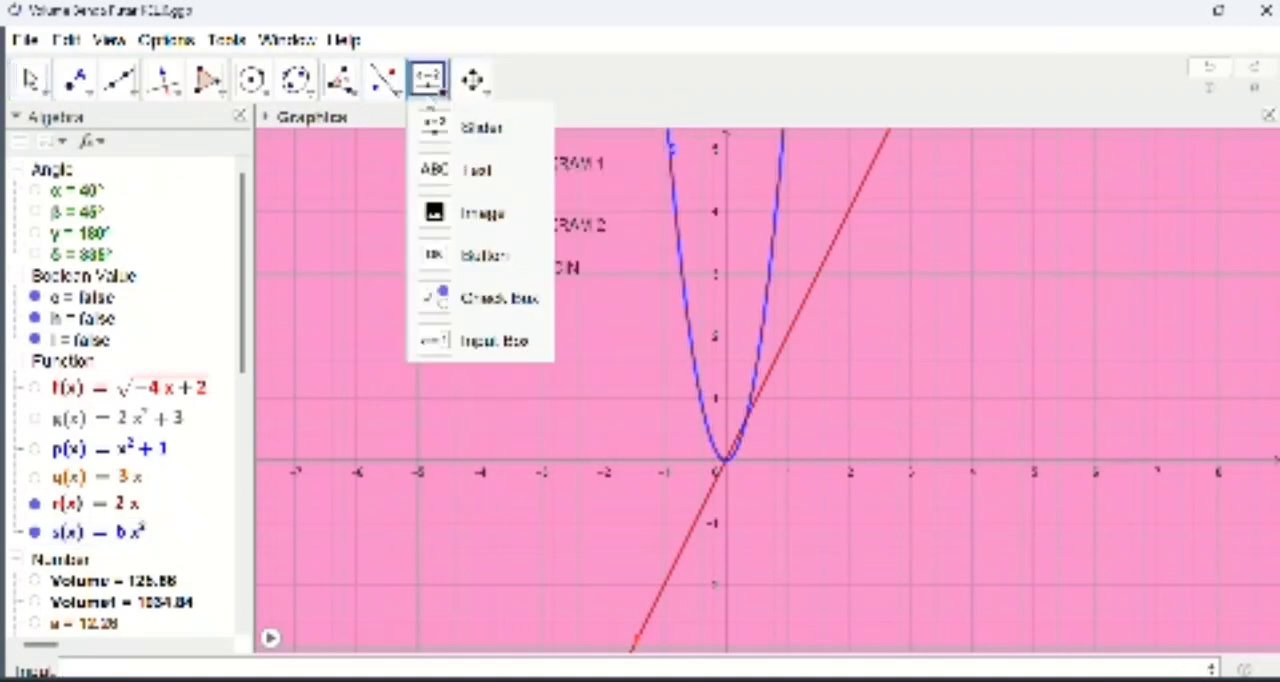
left_click(465, 128)
left_click(634, 338)
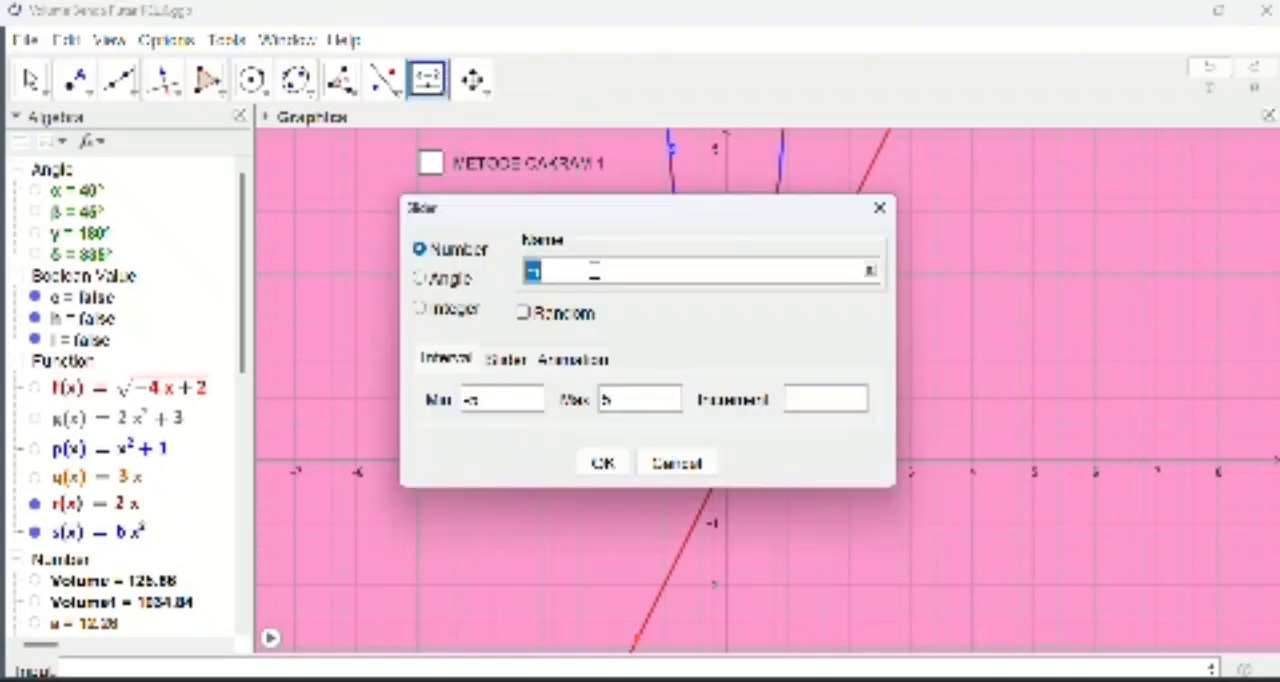
left_click(420, 279)
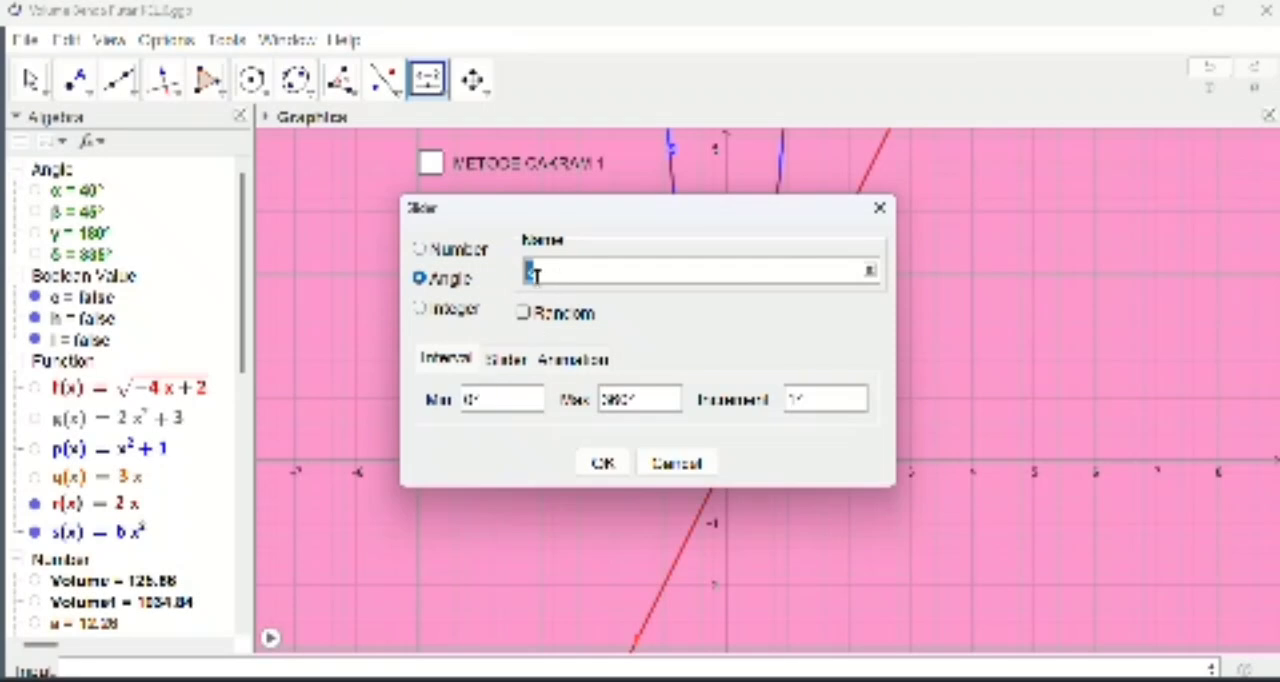
left_click(474, 400)
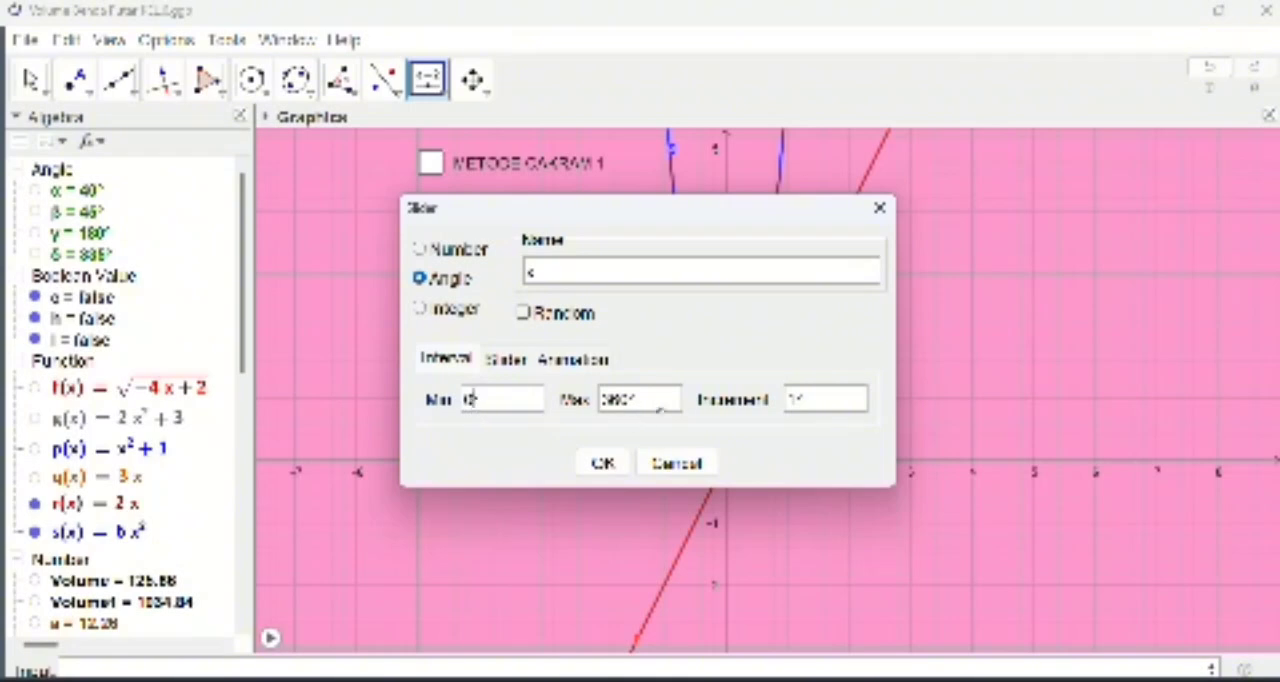
left_click(784, 404)
key("BackSpace")
type("5")
left_click(608, 466)
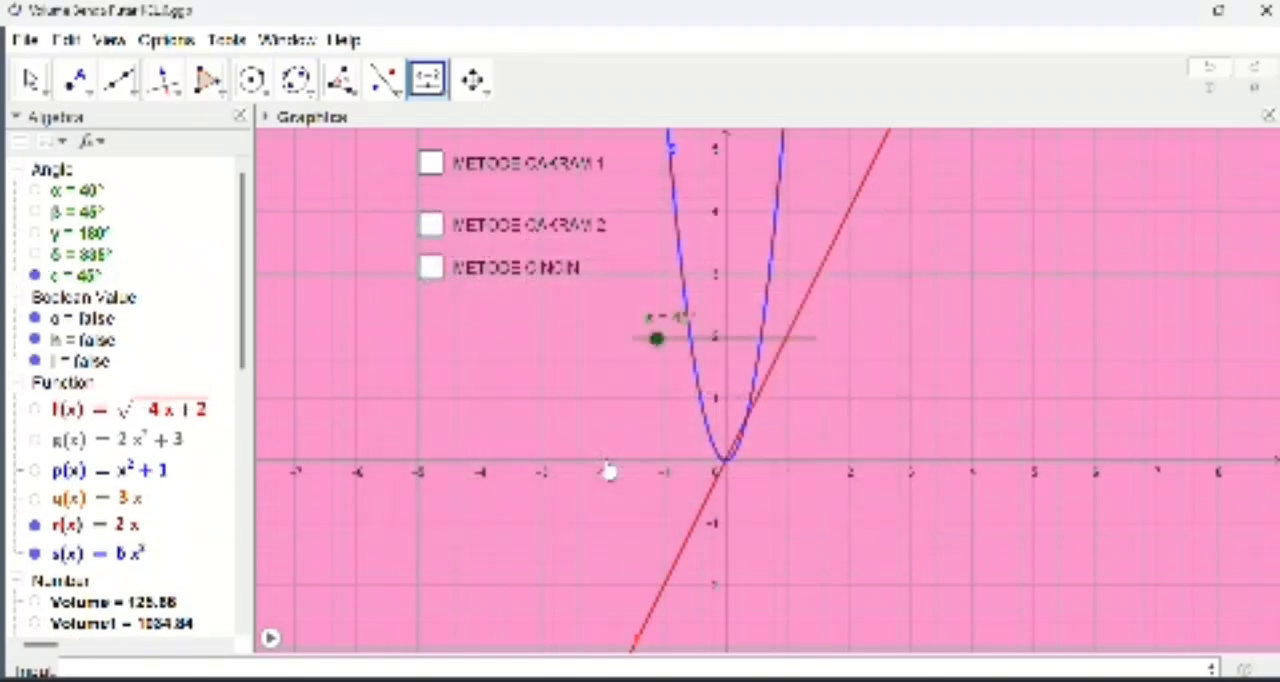
left_click_drag(697, 345, 499, 386)
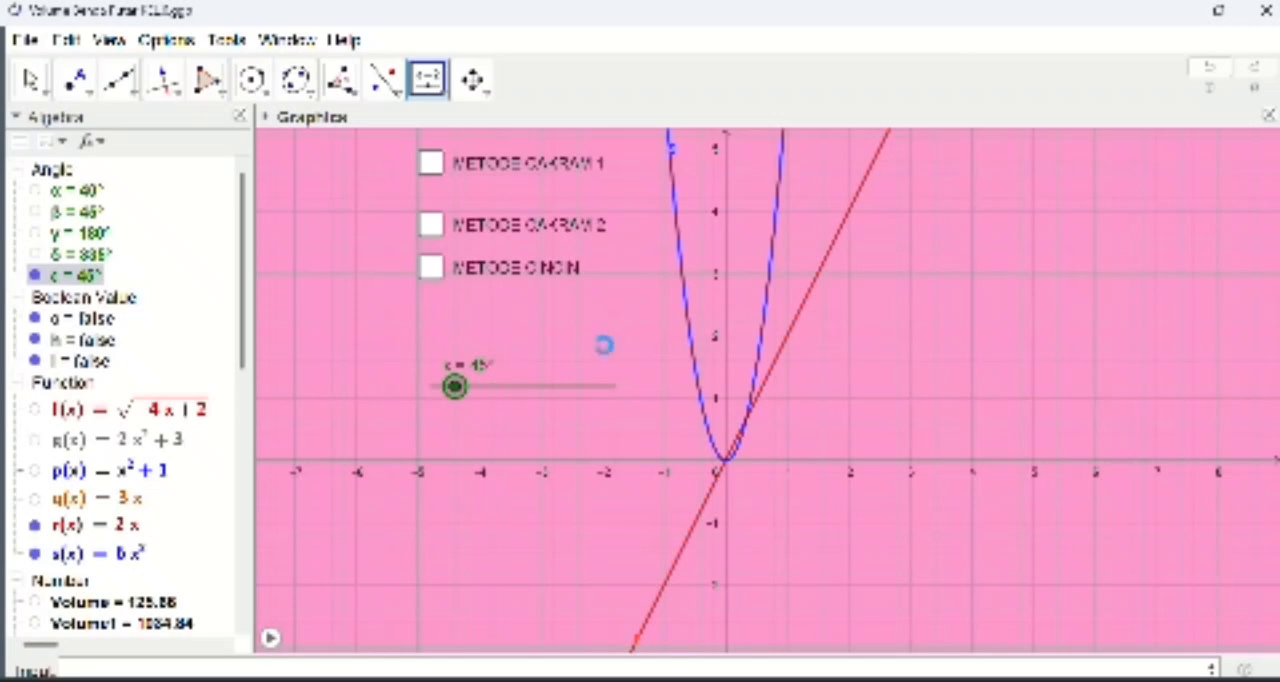
Step: Create a second angle slider from 0° to 360° with an increment of 5° and place it directly below the first slider
left_click(420, 280)
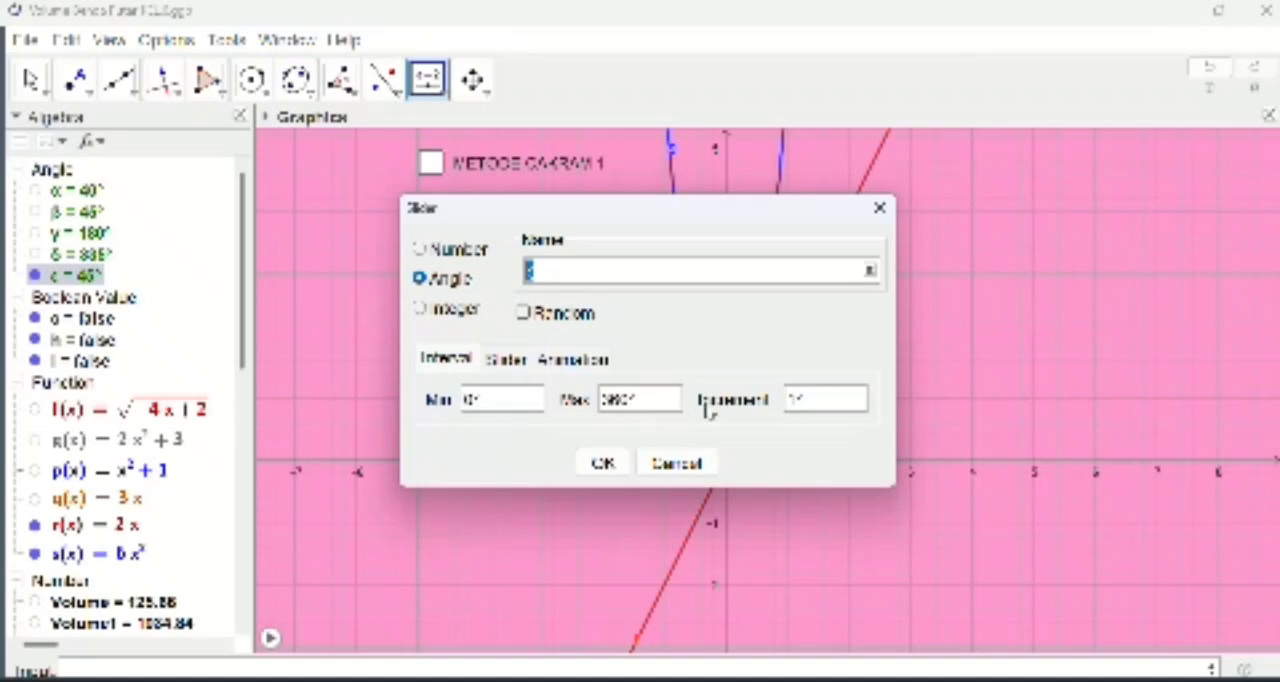
left_click(797, 401)
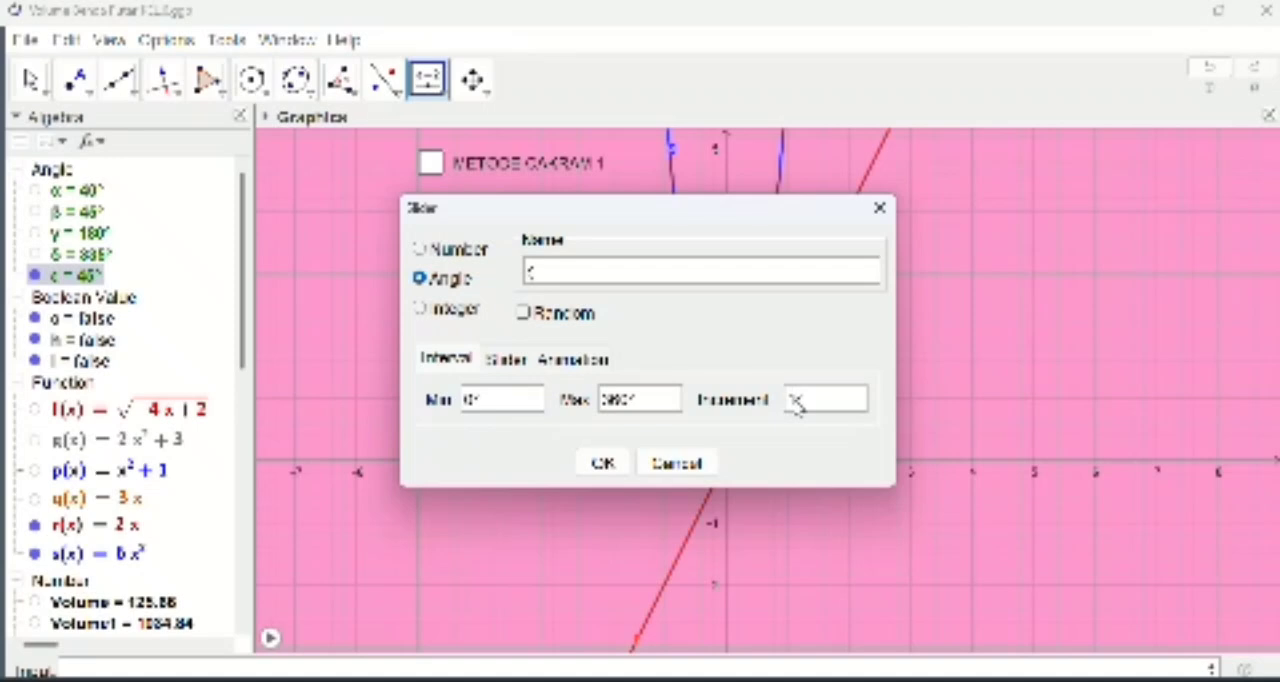
key("BackSpace")
type("5")
left_click(610, 465)
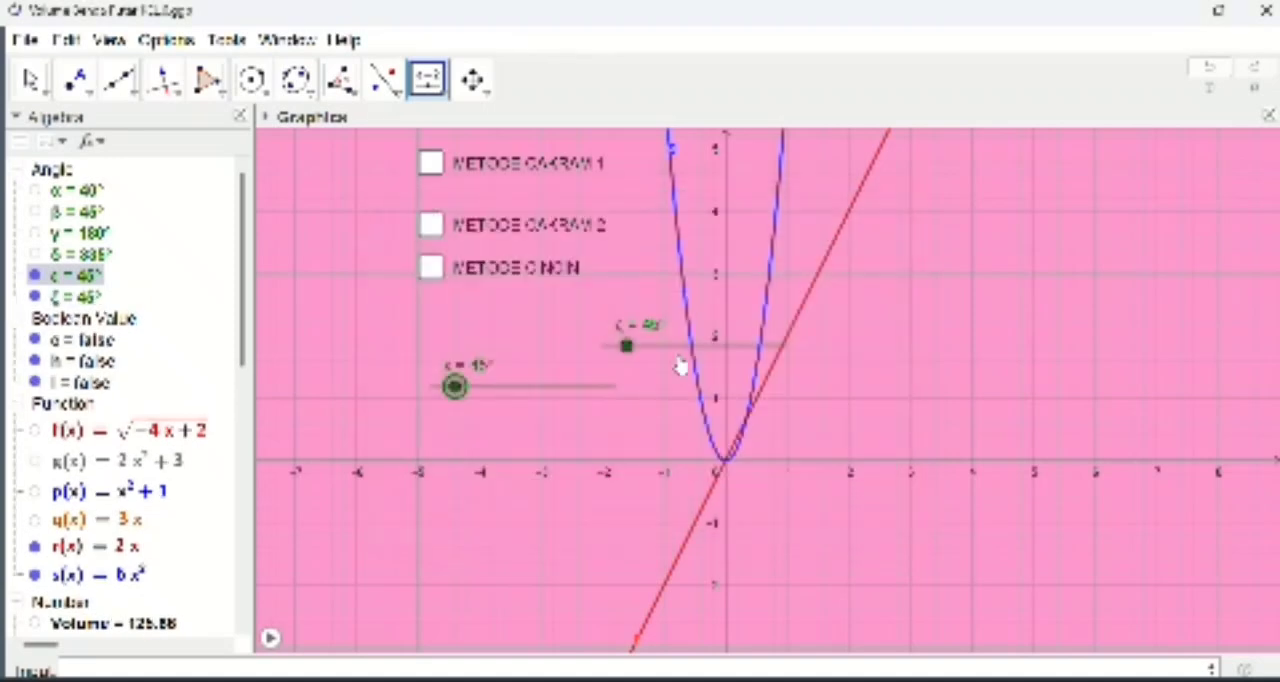
left_click_drag(668, 355, 493, 420)
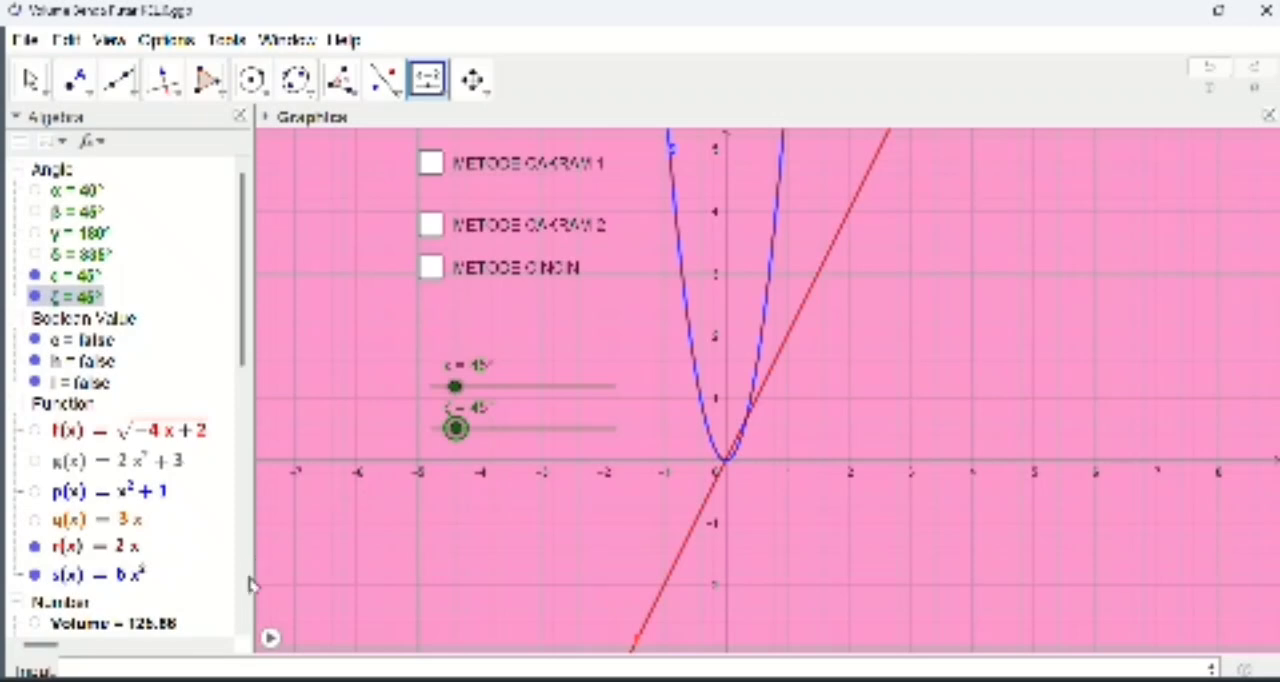
Step: Create the inverse of function r(x) = 2x with the Invert command
left_click(157, 666)
type("nvert")
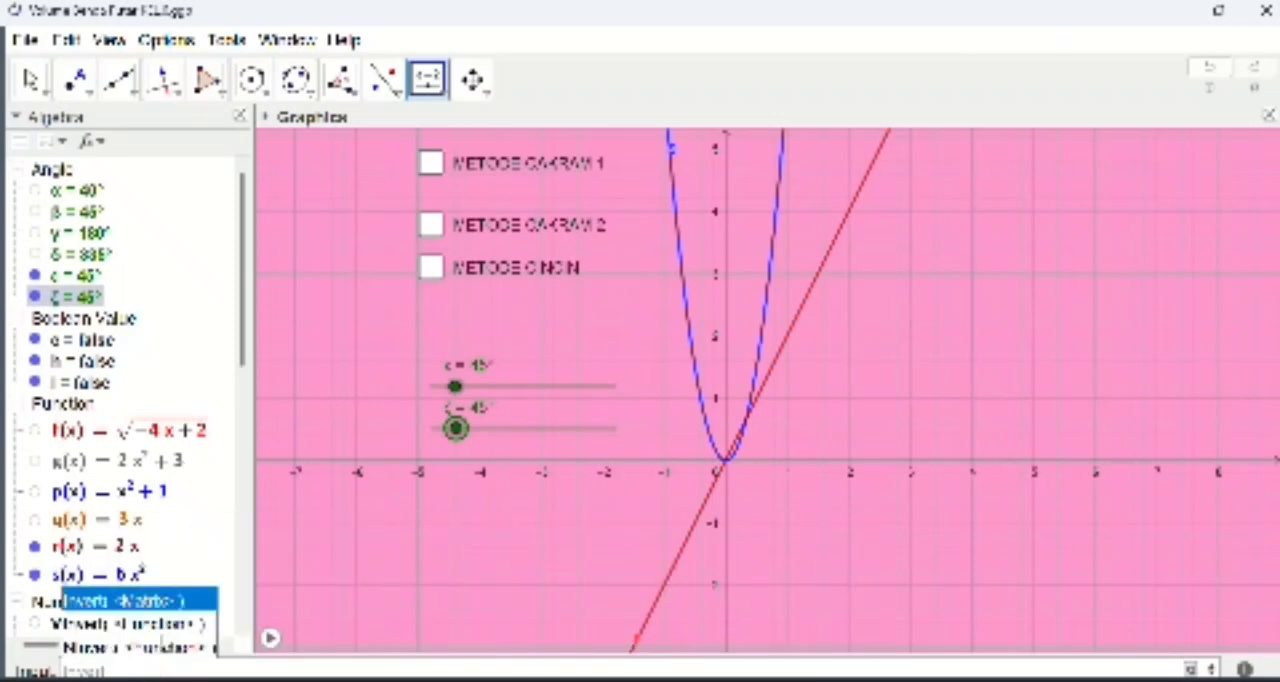
left_click(165, 624)
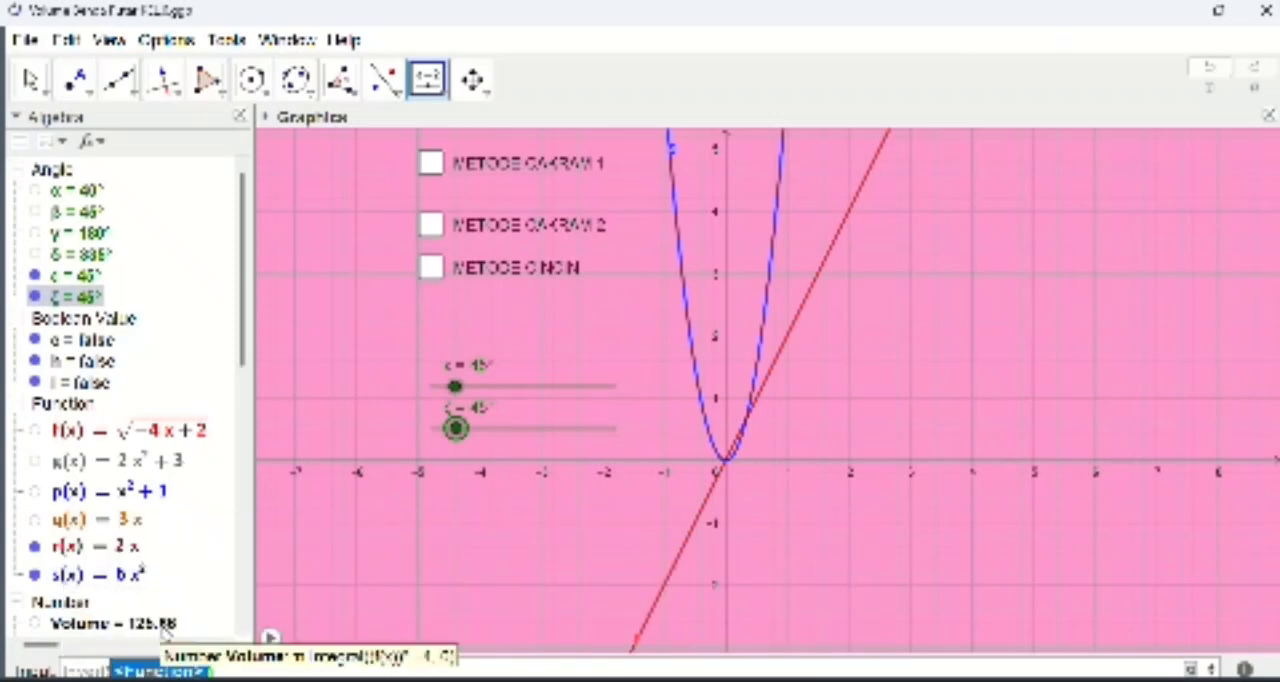
type("r")
key("Return")
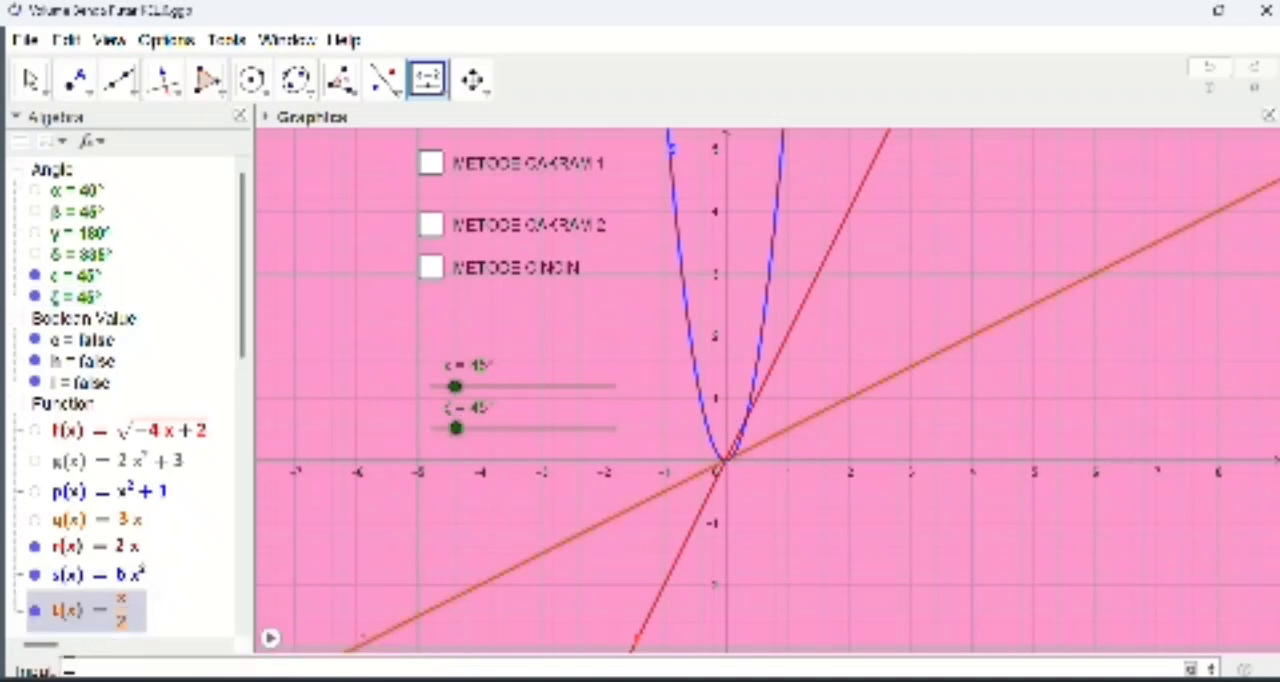
Step: Create the inverse of function s(x) = 6x² with the Invert command
type("Invert")
left_click(100, 624)
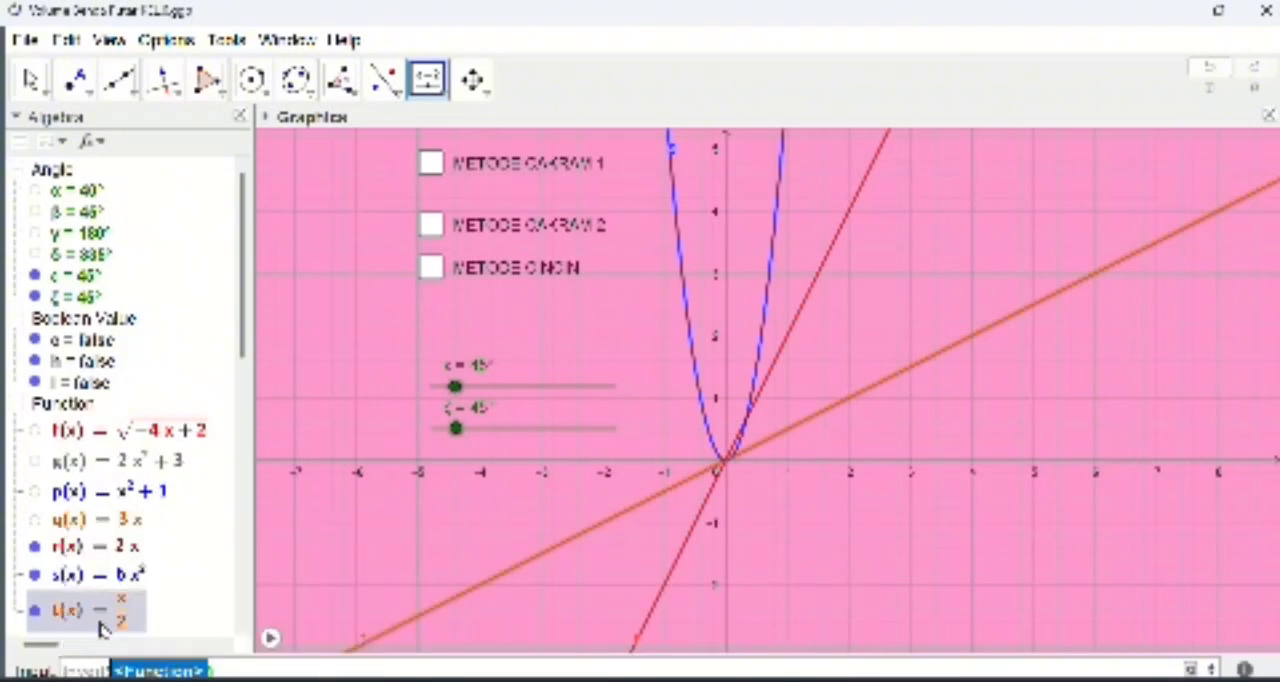
type("s")
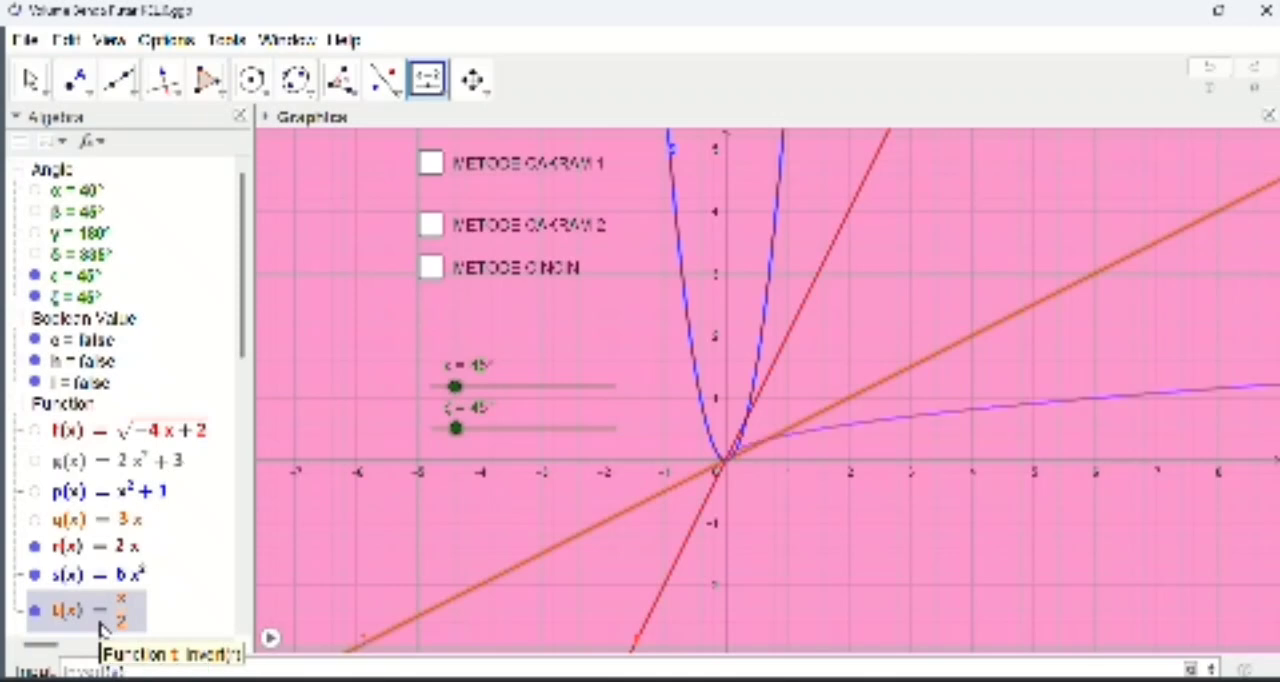
key("Return")
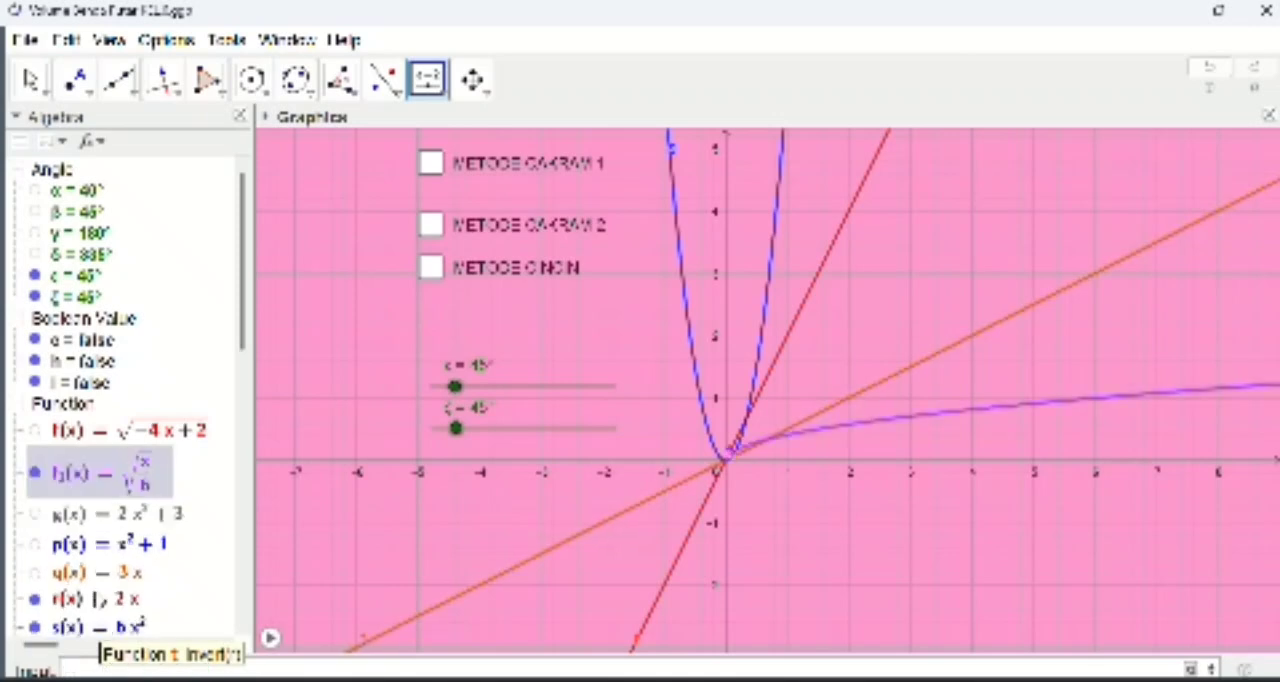
Step: Rename the inverse function of s to u
right_click(86, 487)
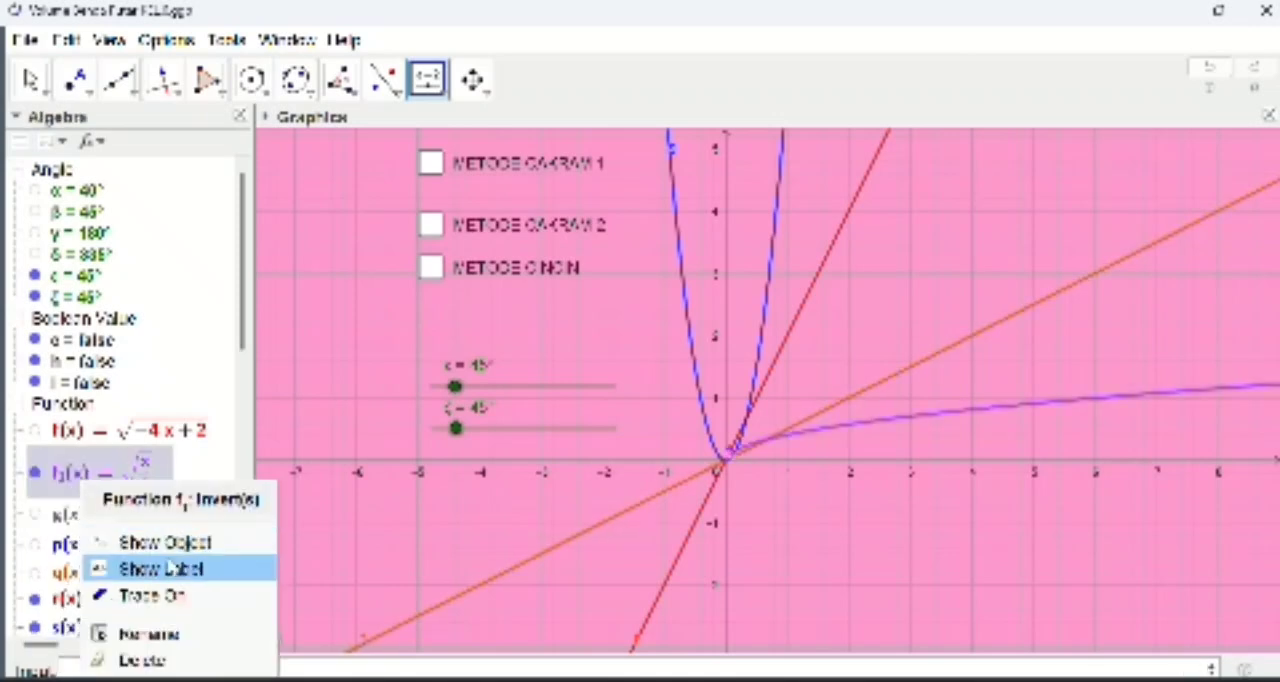
left_click(191, 638)
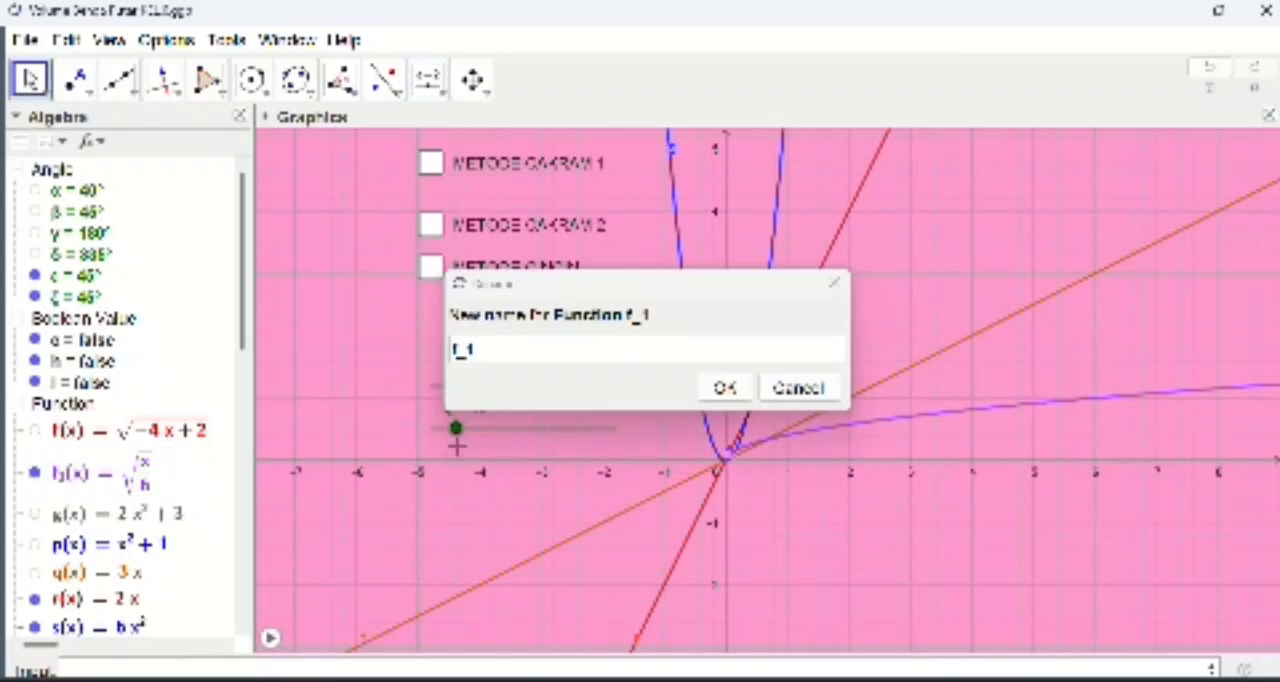
key("BackSpace")
key("BackSpace")
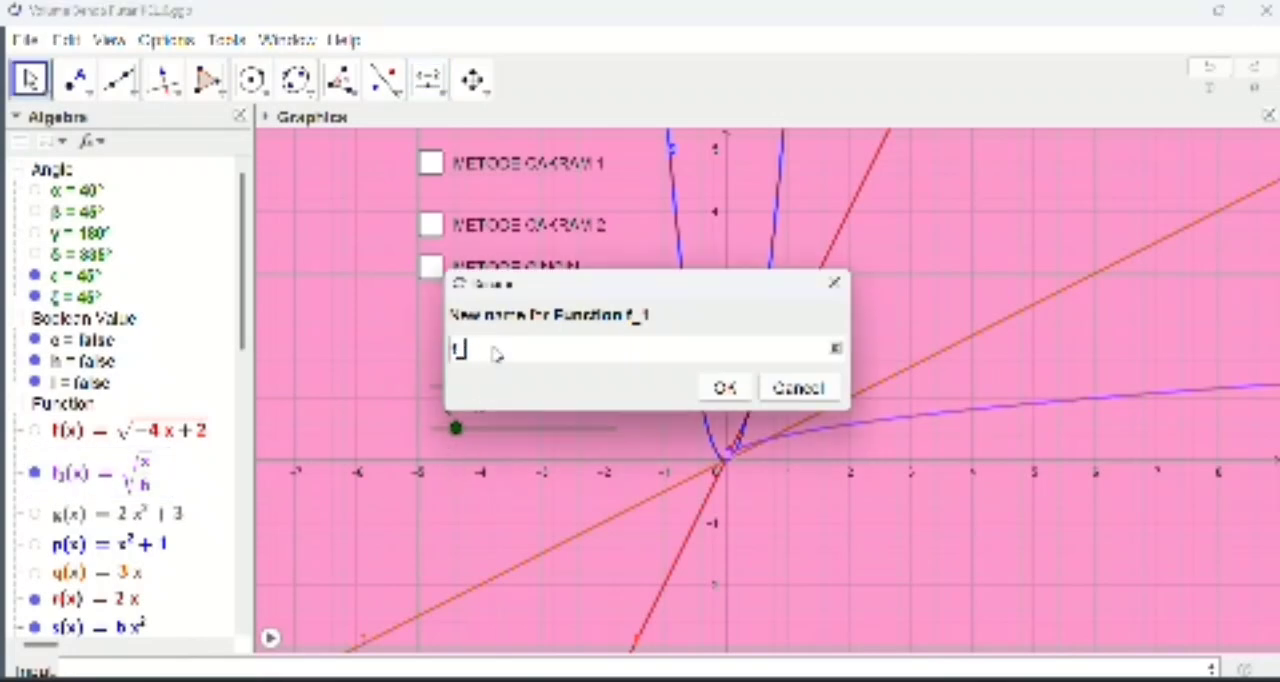
key("BackSpace")
type("u")
left_click(736, 388)
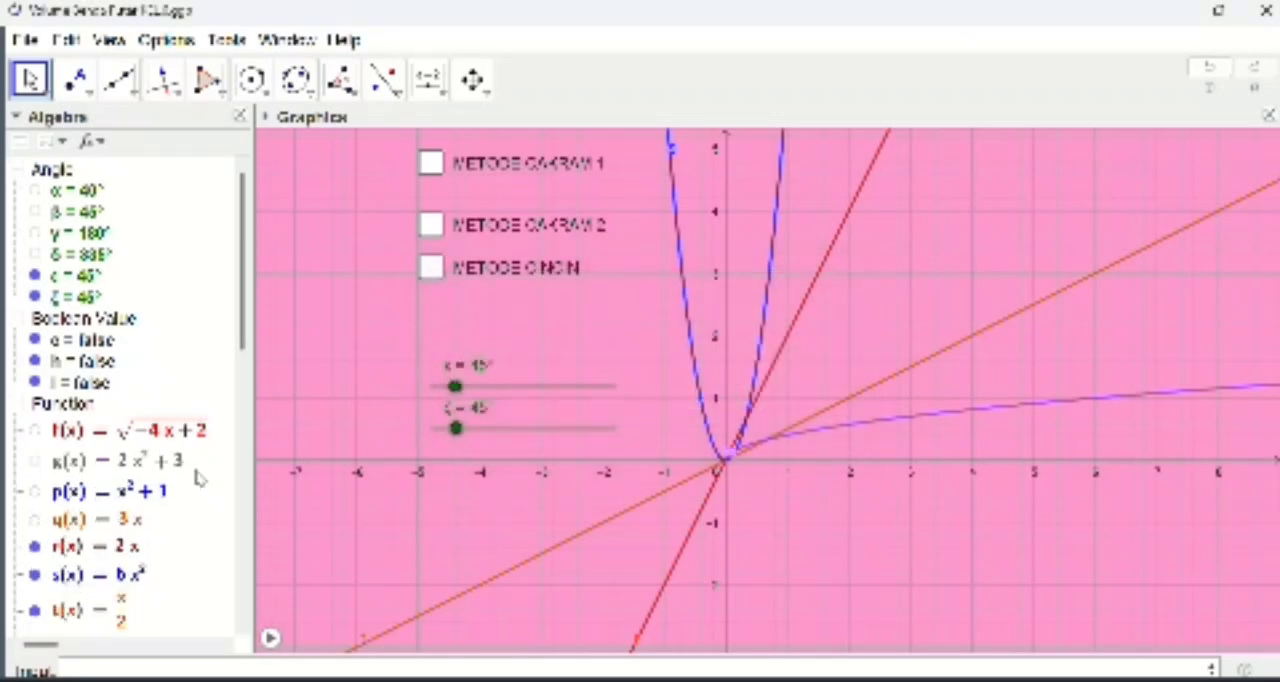
Step: Create the integral between functions r and s from x = 0 to x = 2 with IntegralBetween
scroll(191, 480, "down", 1)
scroll(194, 480, "down", 1)
scroll(224, 510, "down", 1)
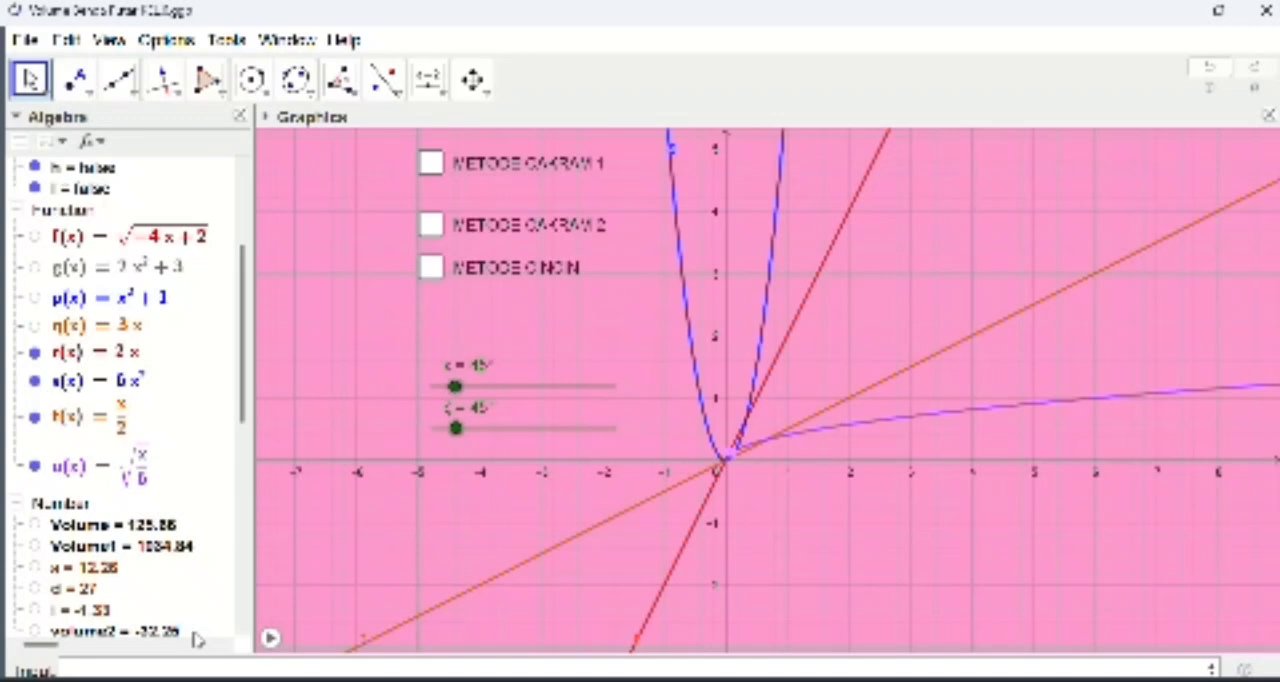
left_click(68, 668)
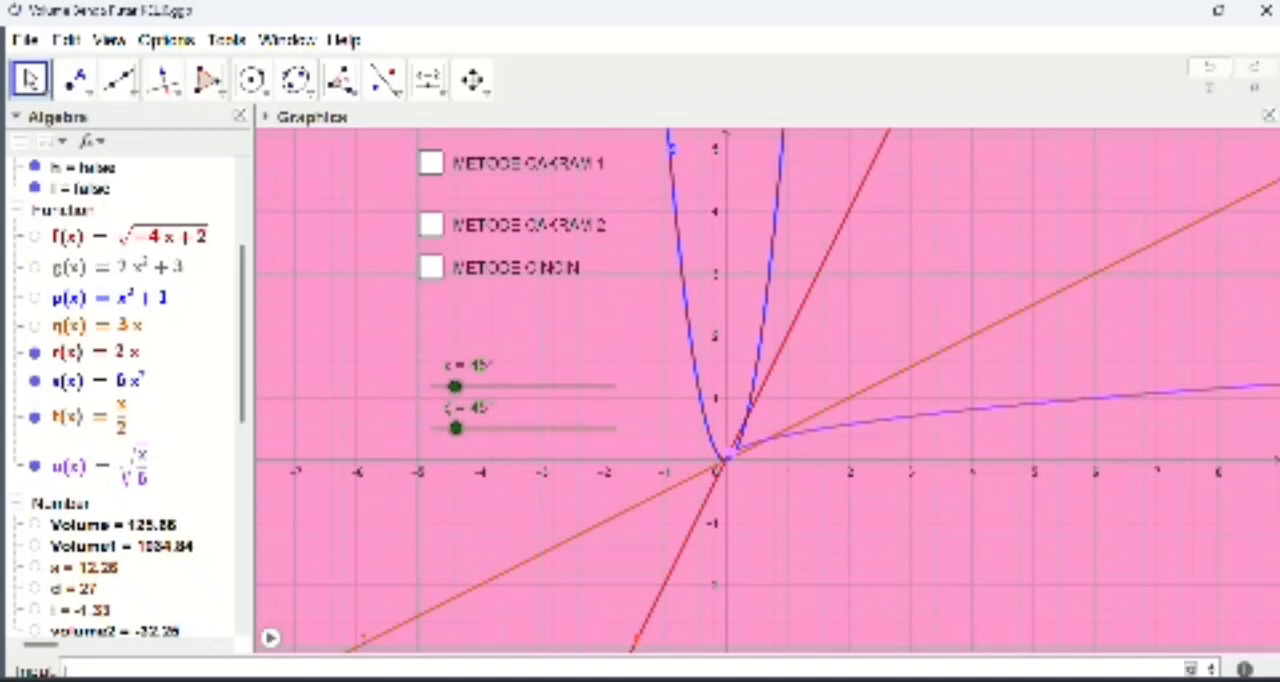
type("IntegralB")
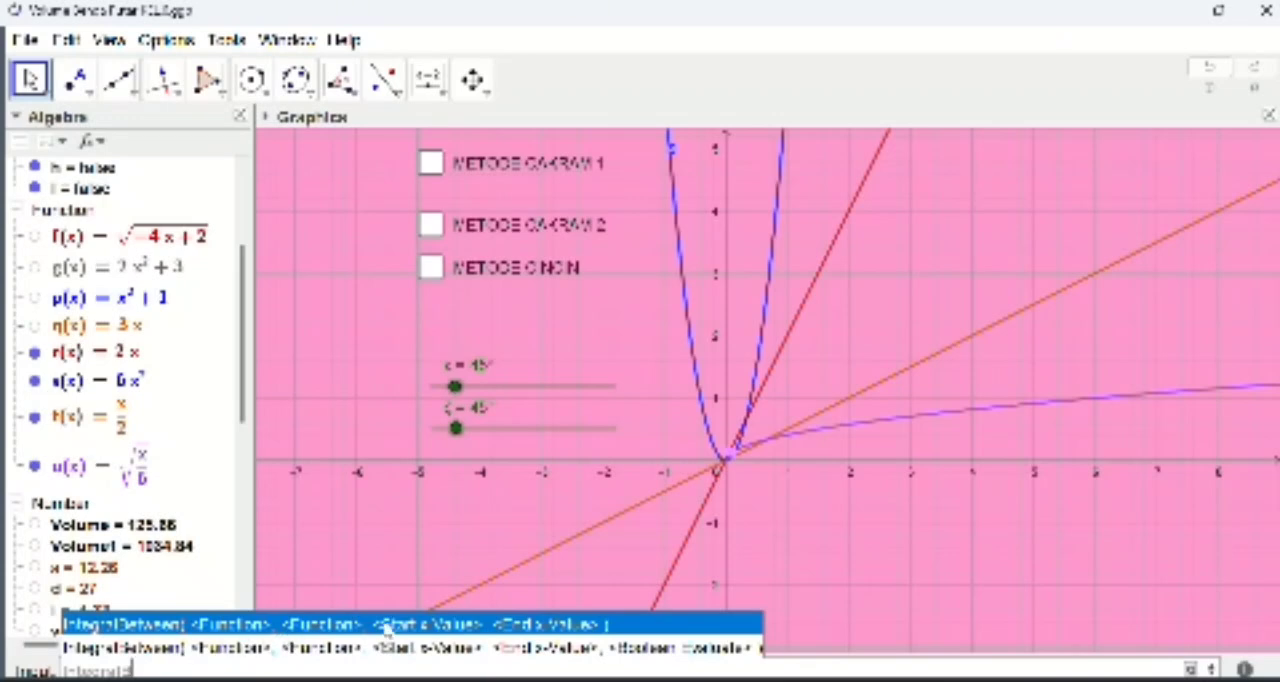
left_click(387, 627)
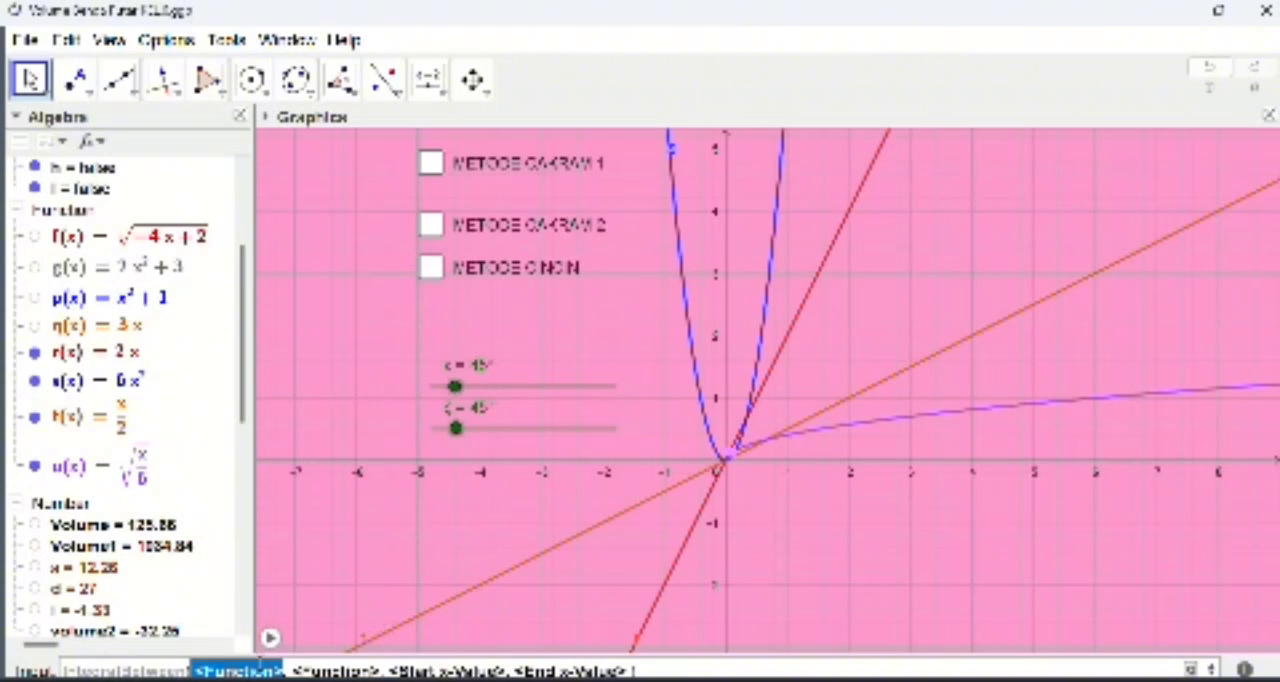
key("BackSpace")
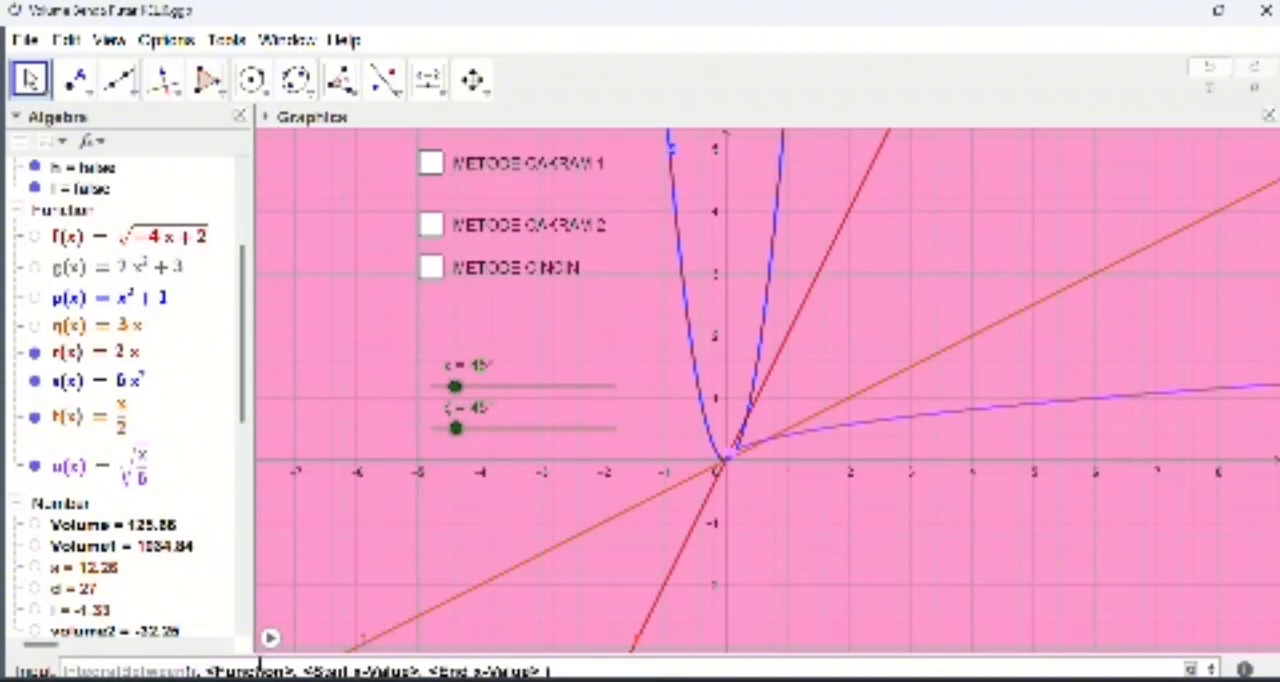
left_click(260, 667)
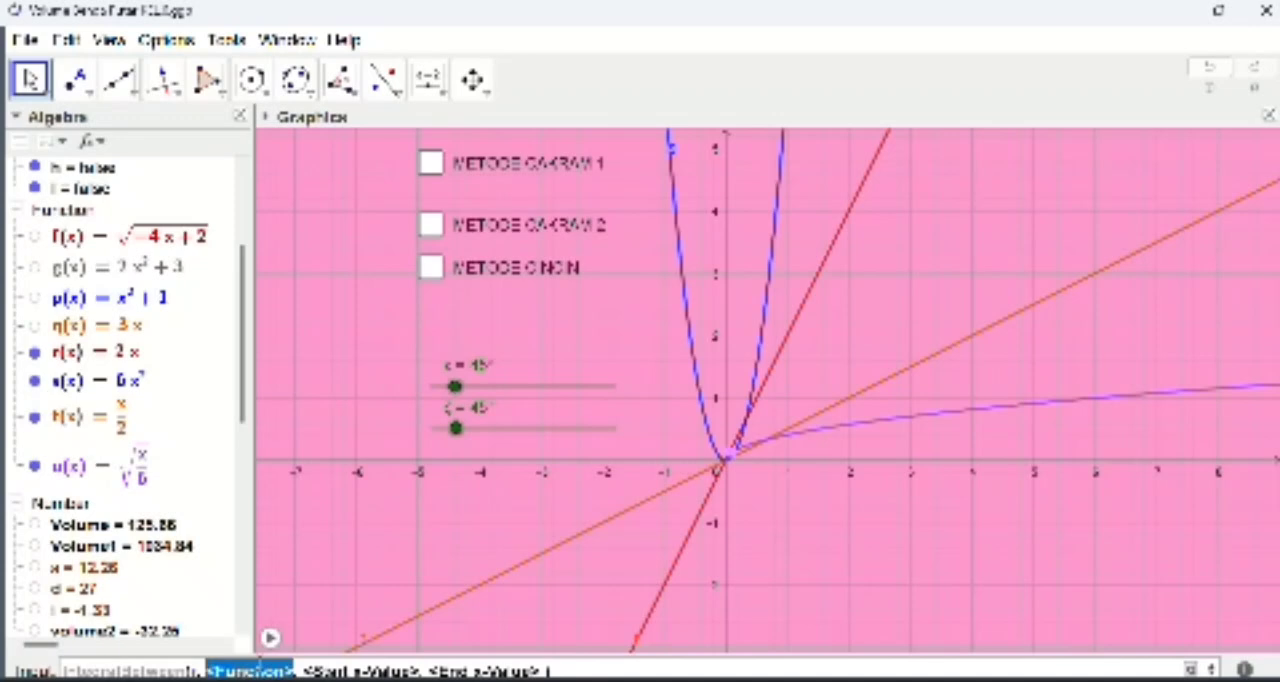
type("u")
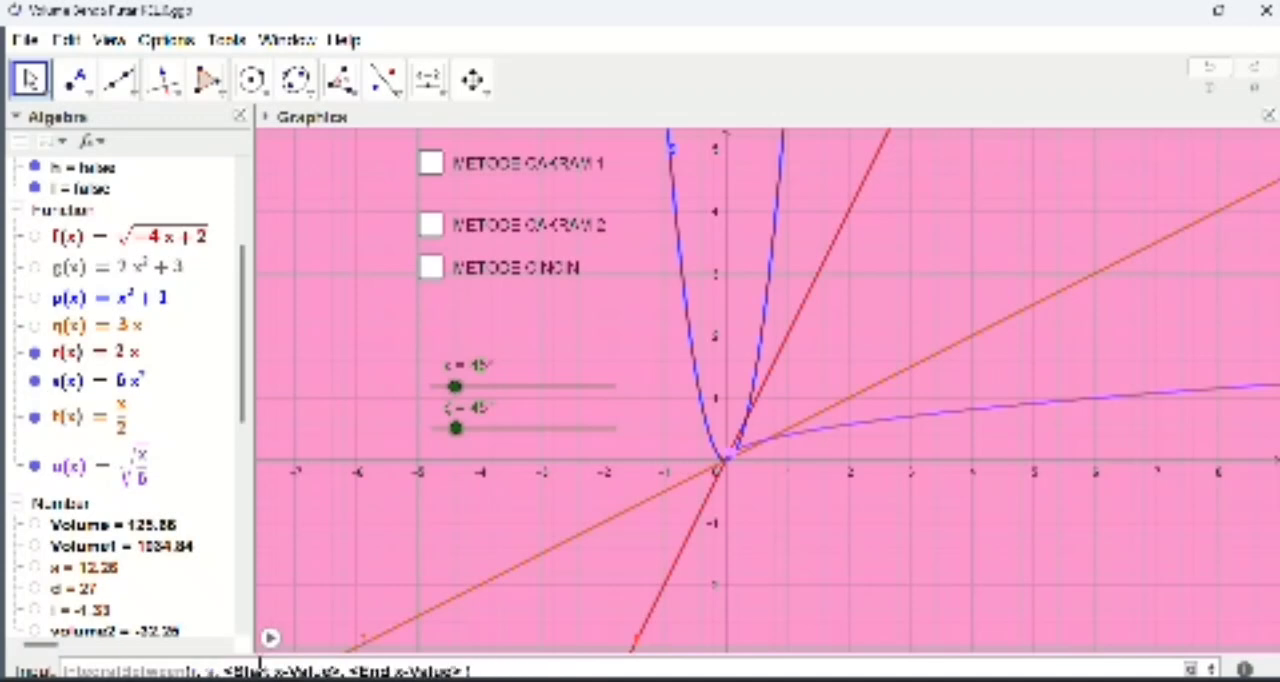
left_click(260, 667)
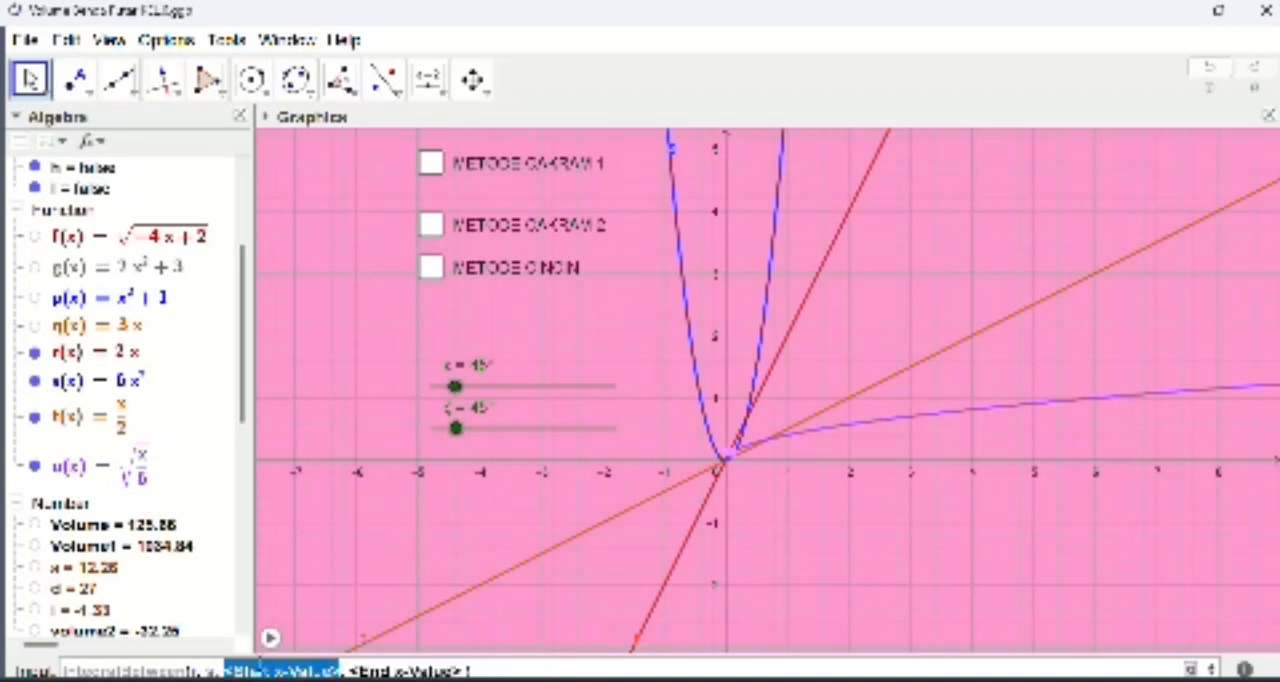
type("0")
left_click(260, 667)
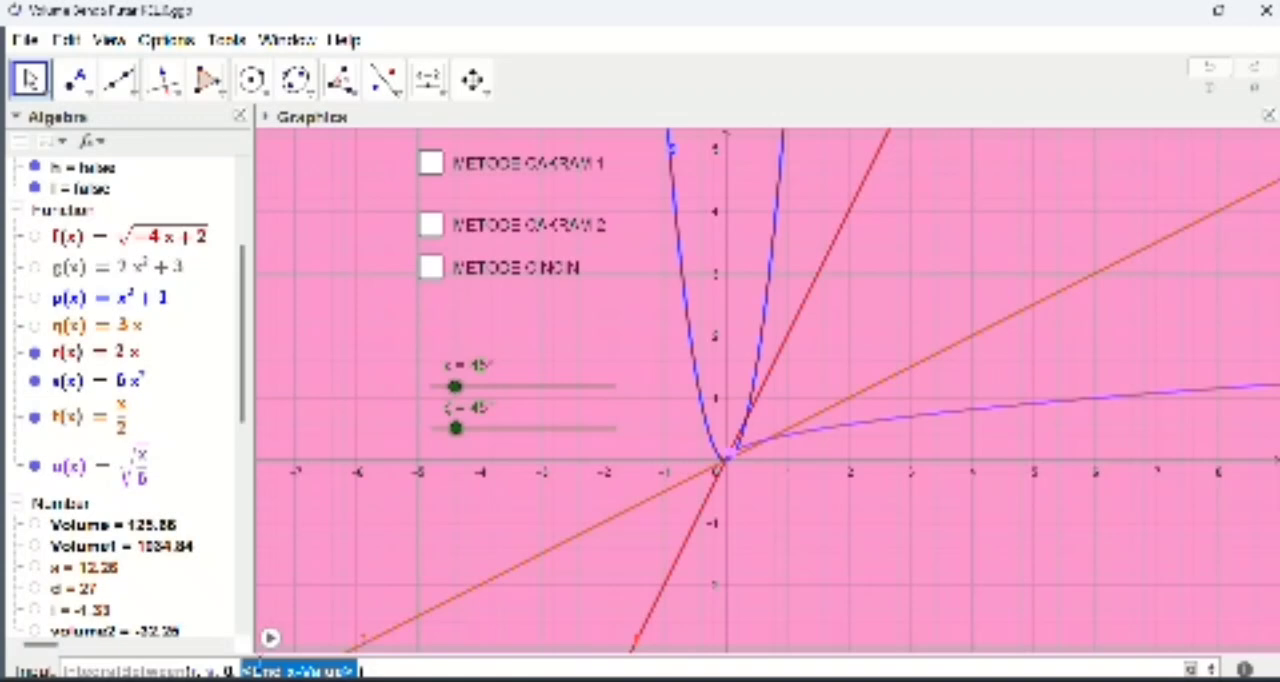
type("2")
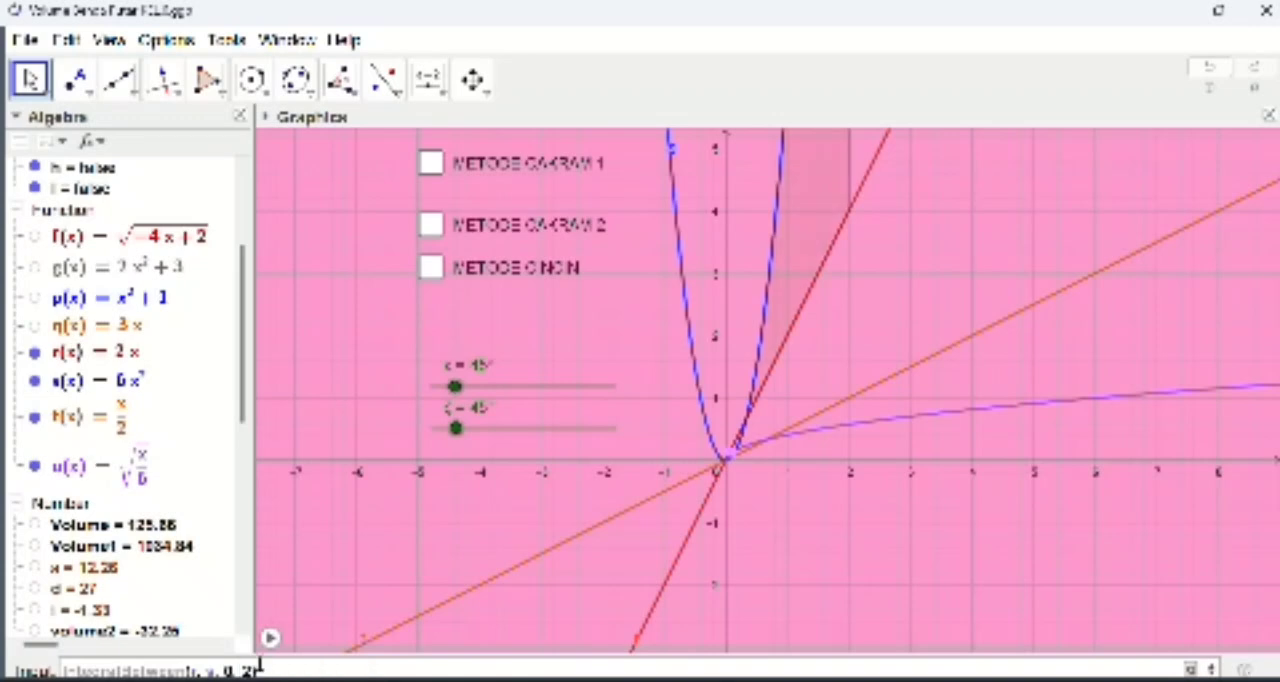
key("Return")
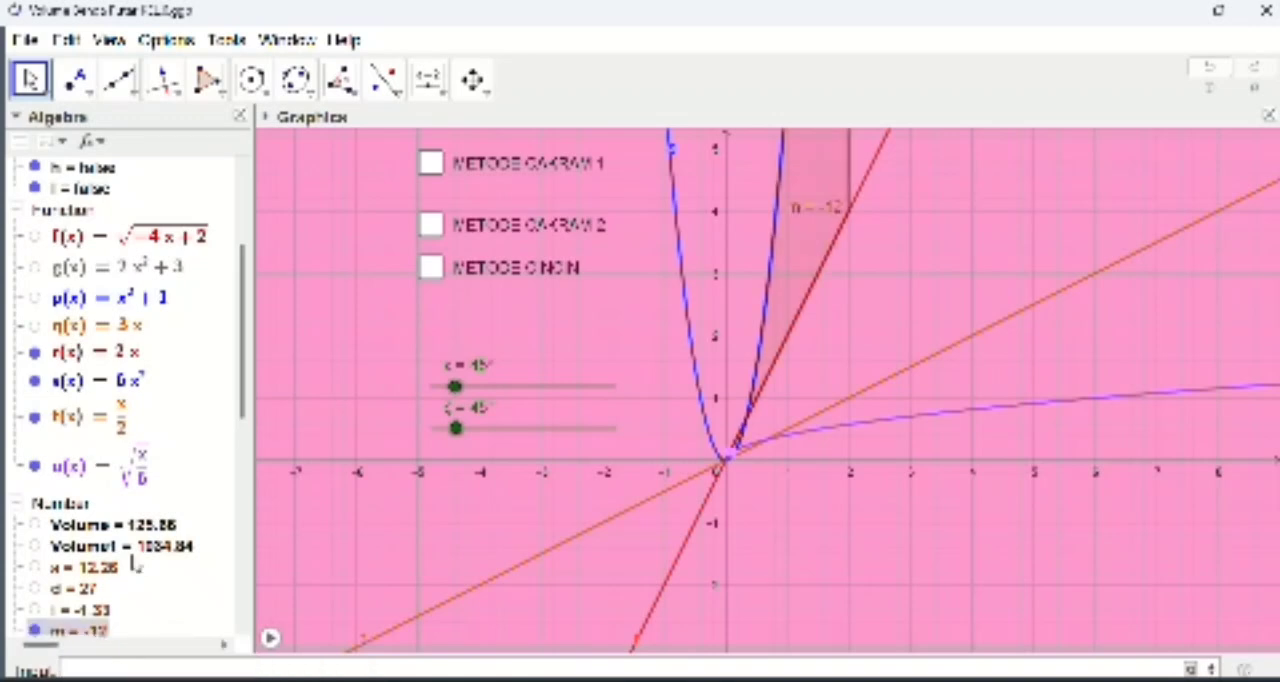
Step: Start a parametric Surface command with three expressions and two parameters, entering r(m)cos(v) as the first expression
scroll(140, 575, "down", 2)
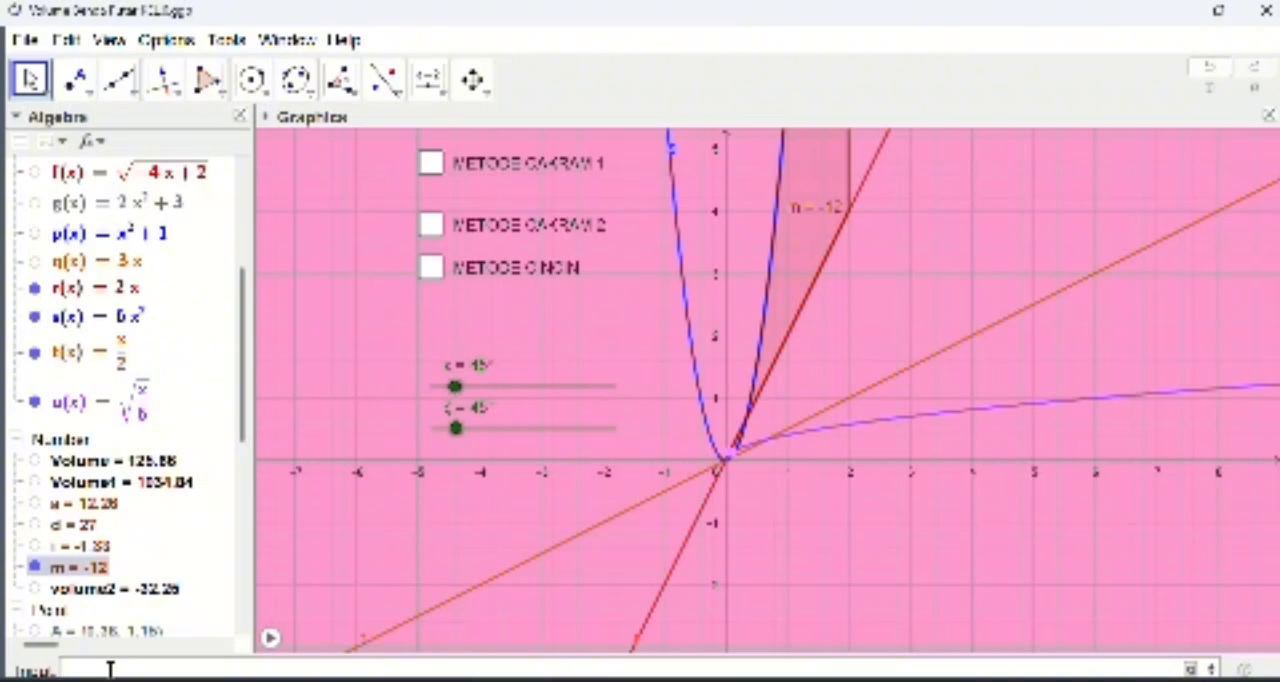
type("Surface")
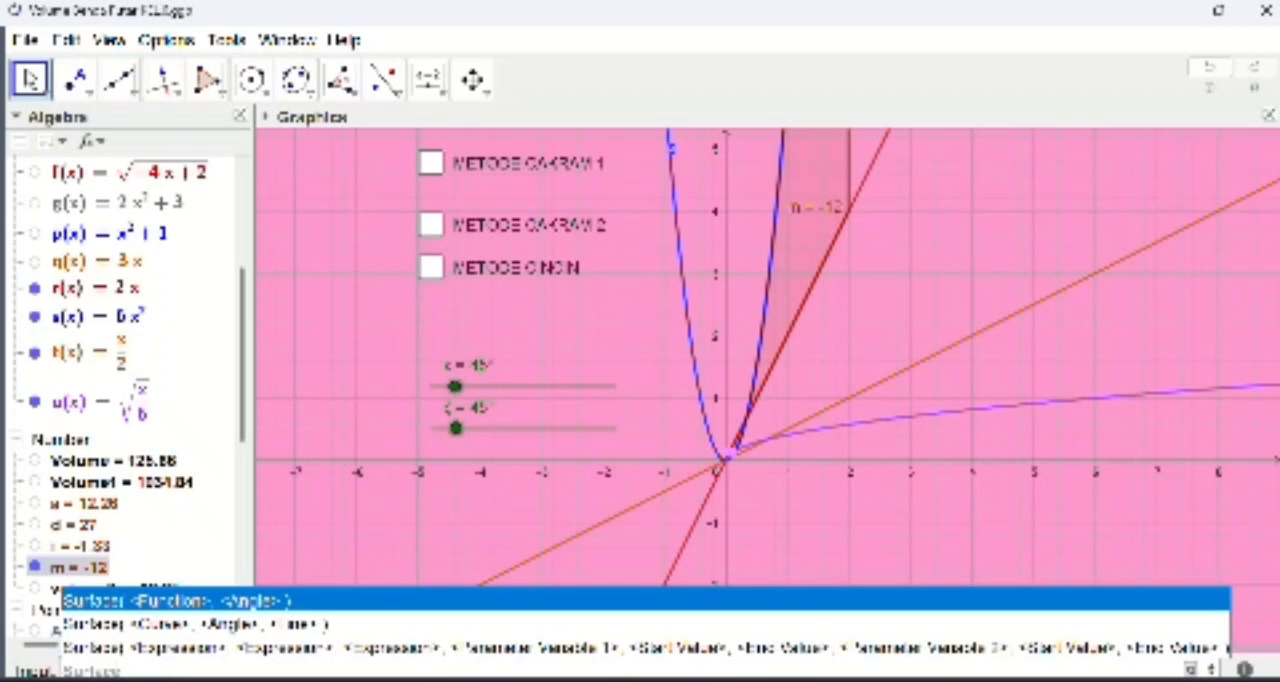
left_click(170, 648)
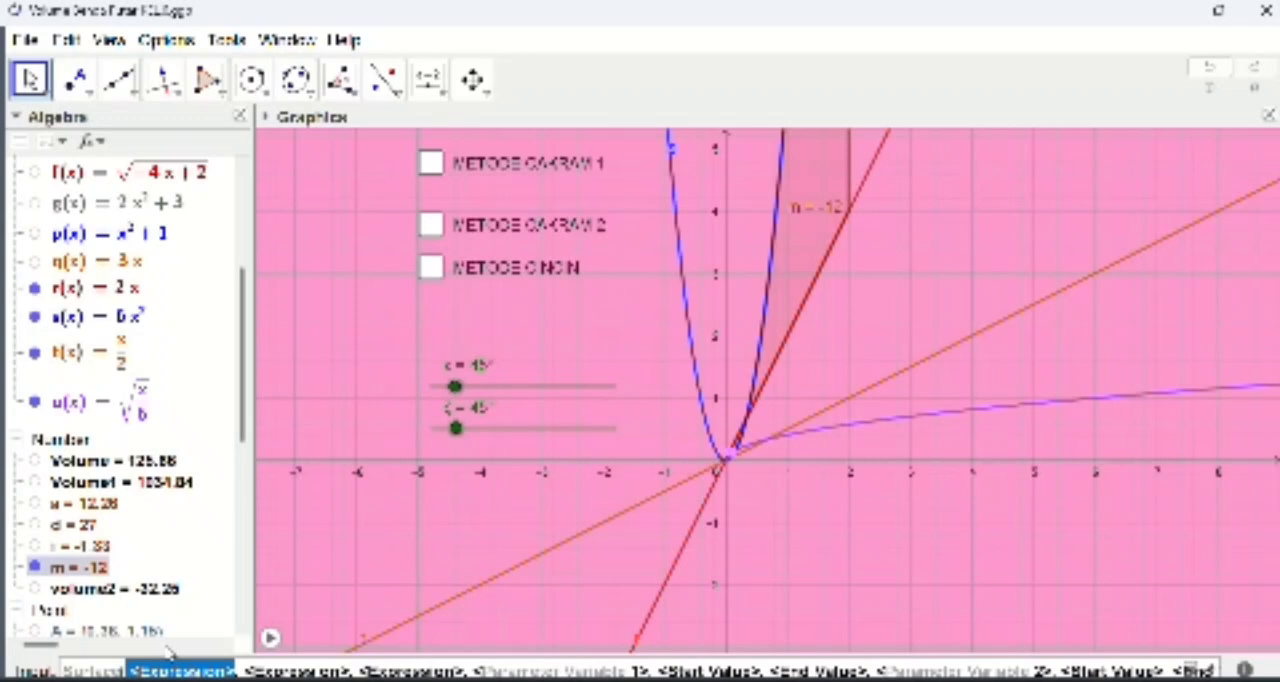
type("t(")
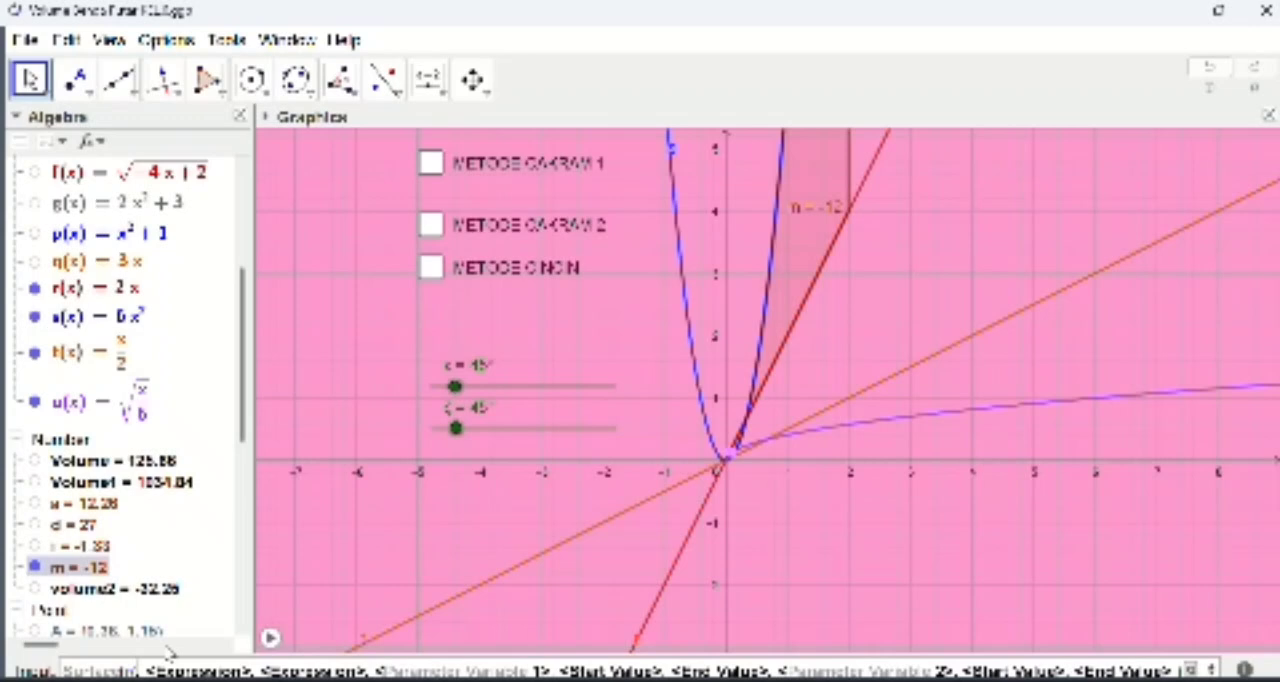
type("m)")
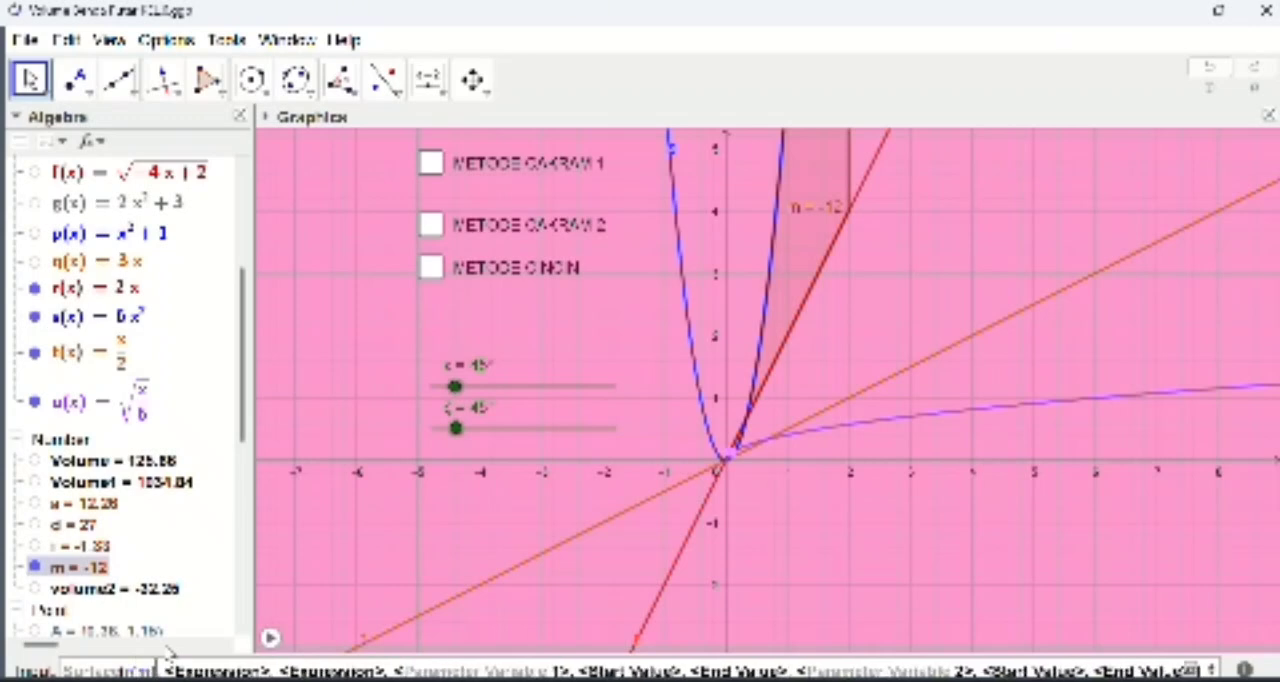
type("cos(t)")
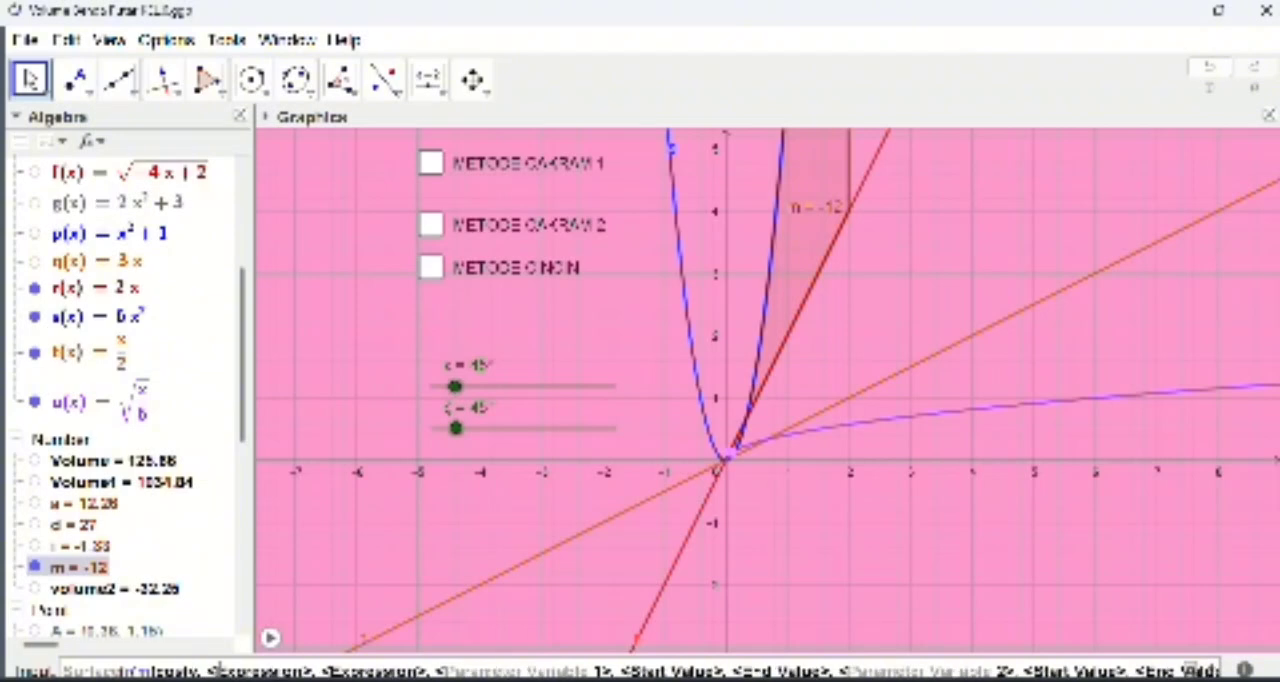
type(")")
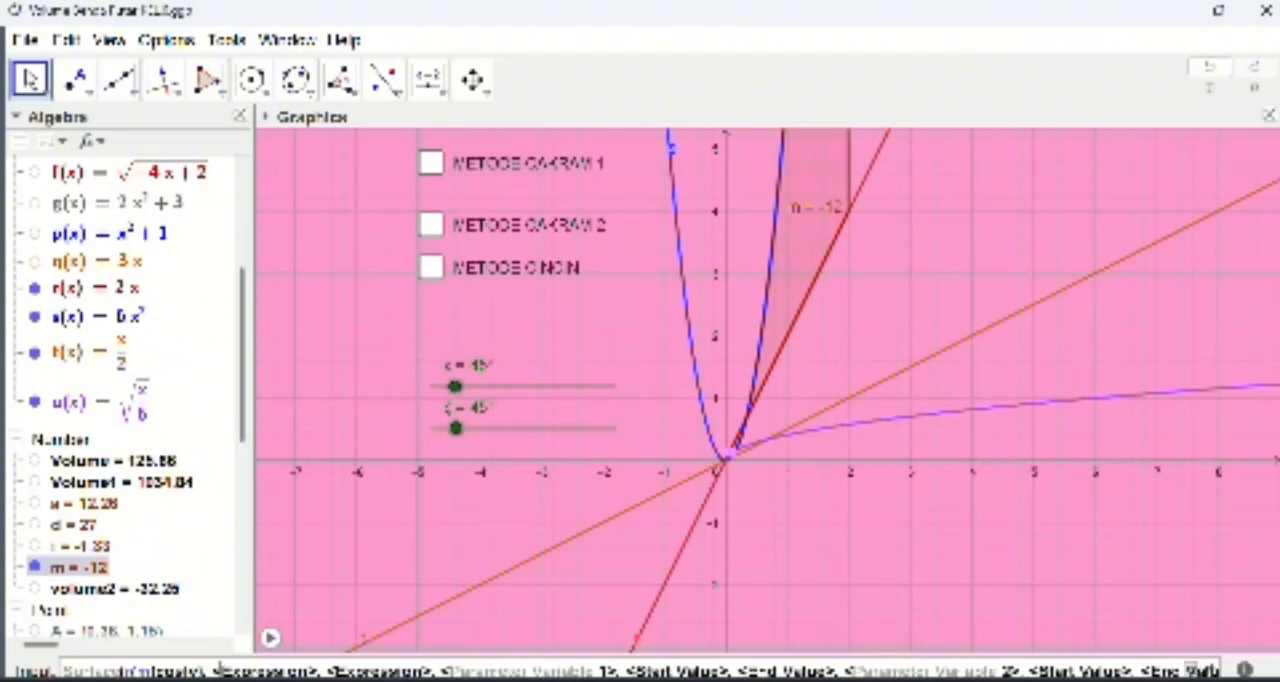
Step: Enter m as the surface's second expression and r(m)sin(v) as its third expression
key("Tab")
type("d")
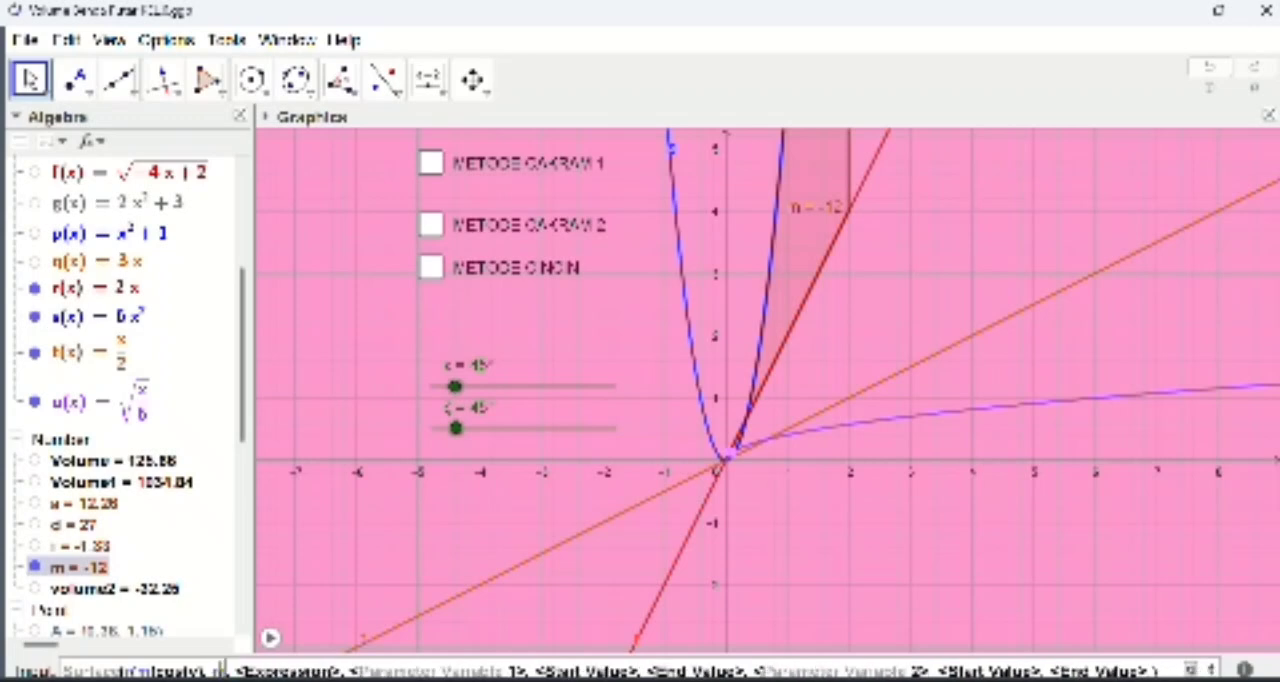
key("Tab")
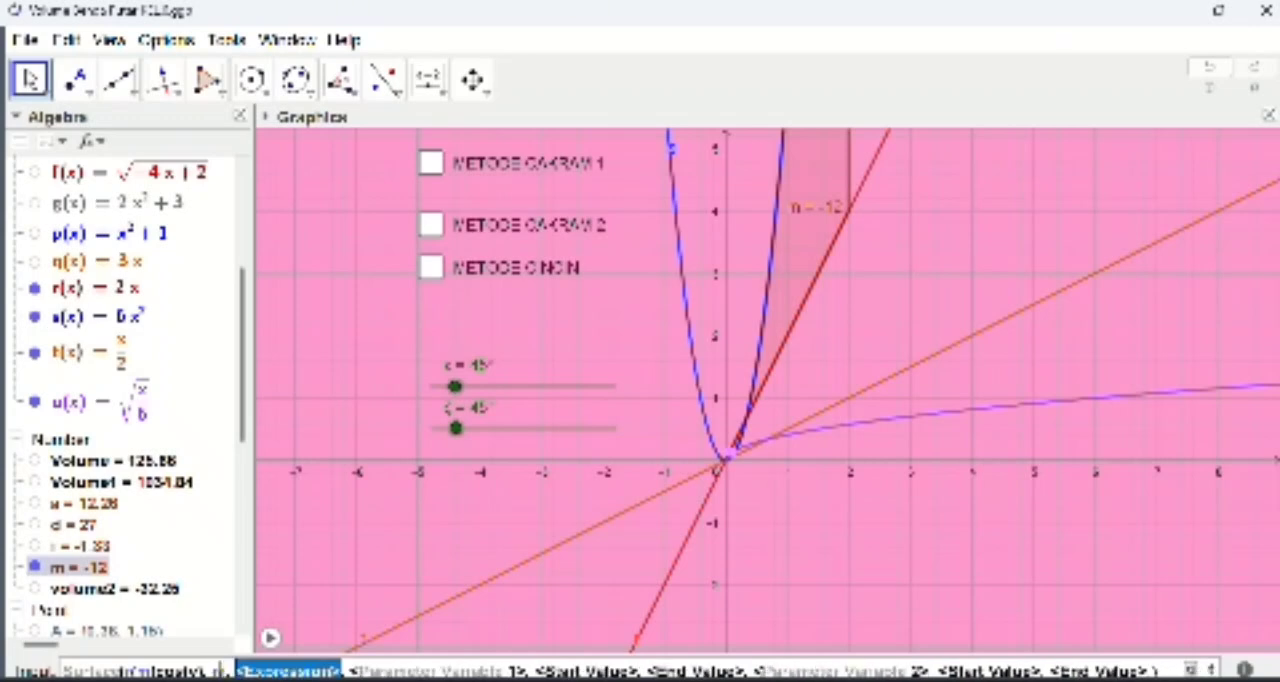
type("r(m)")
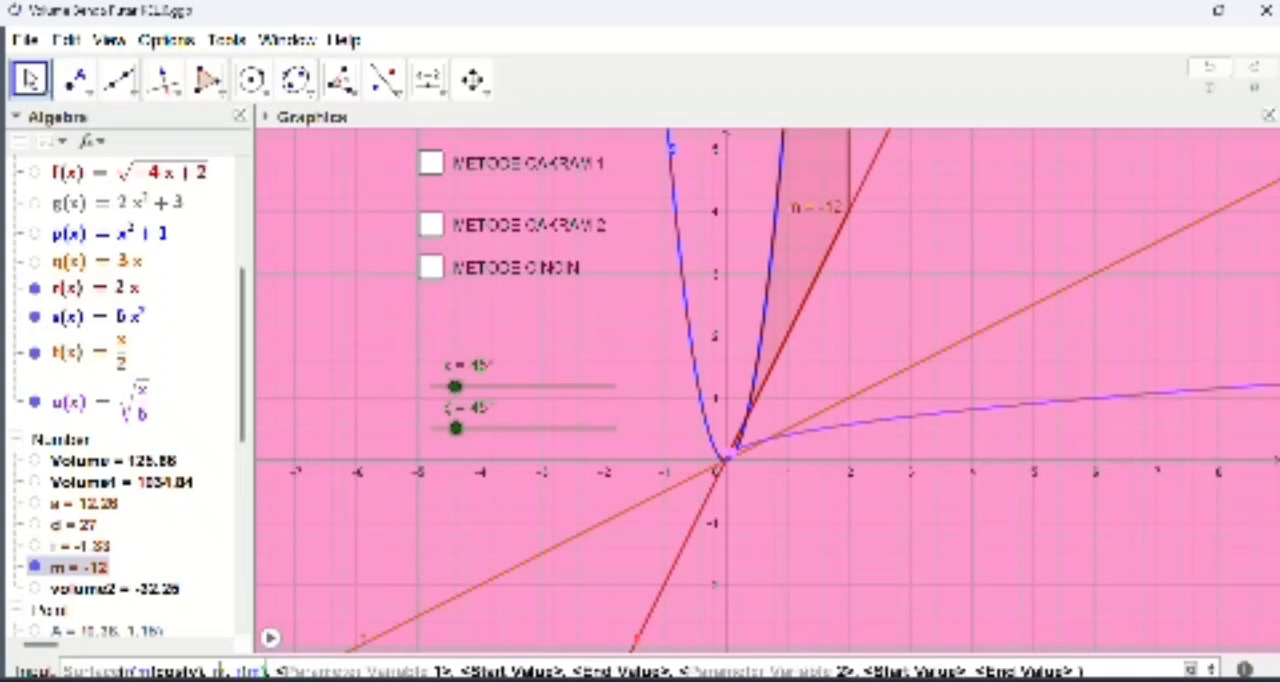
type("s")
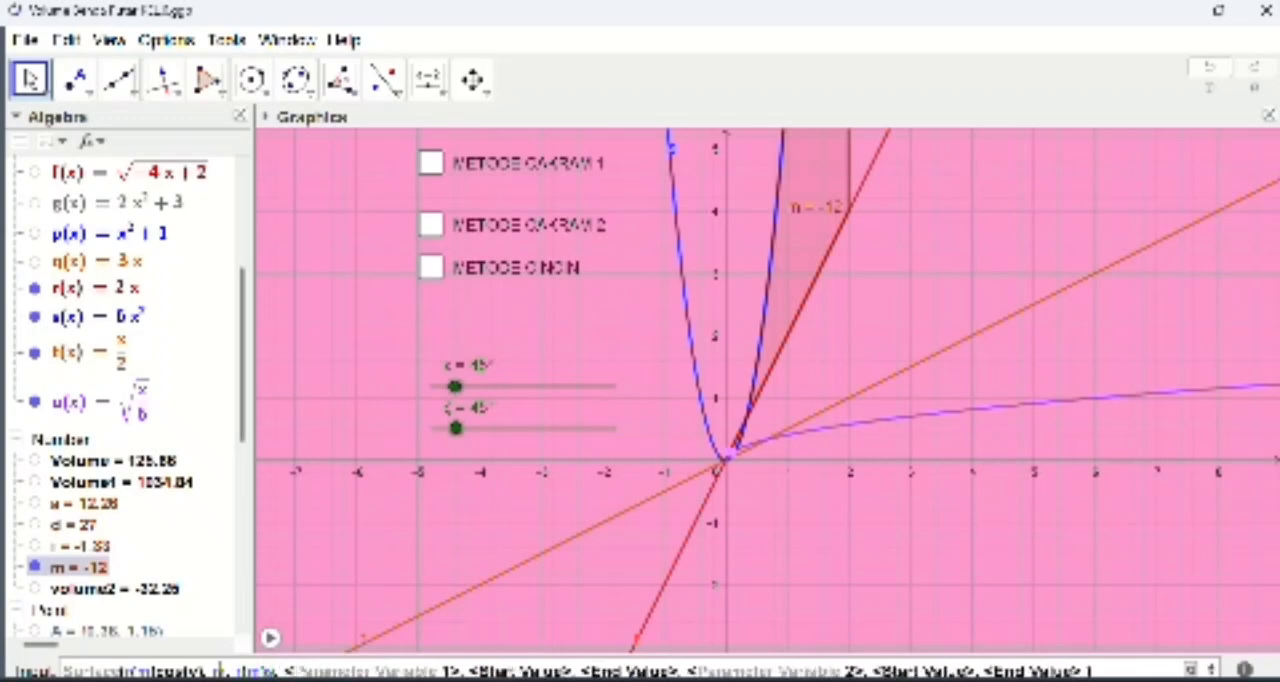
type("in(")
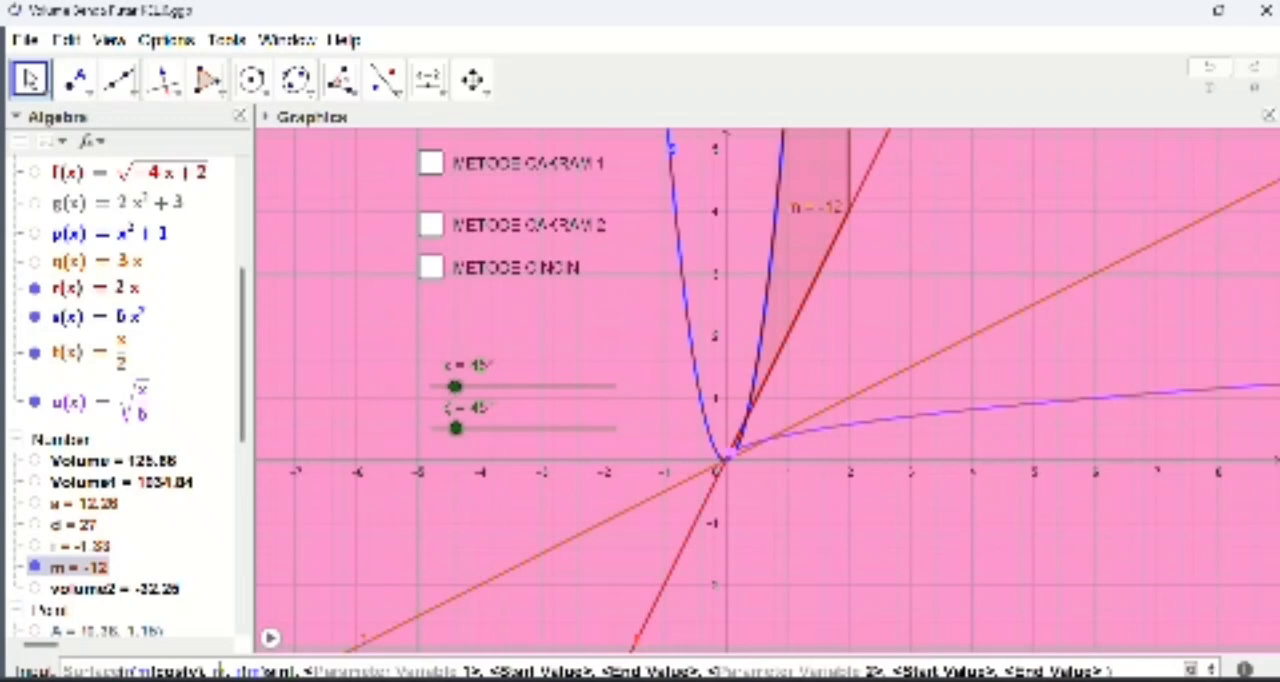
type("y")
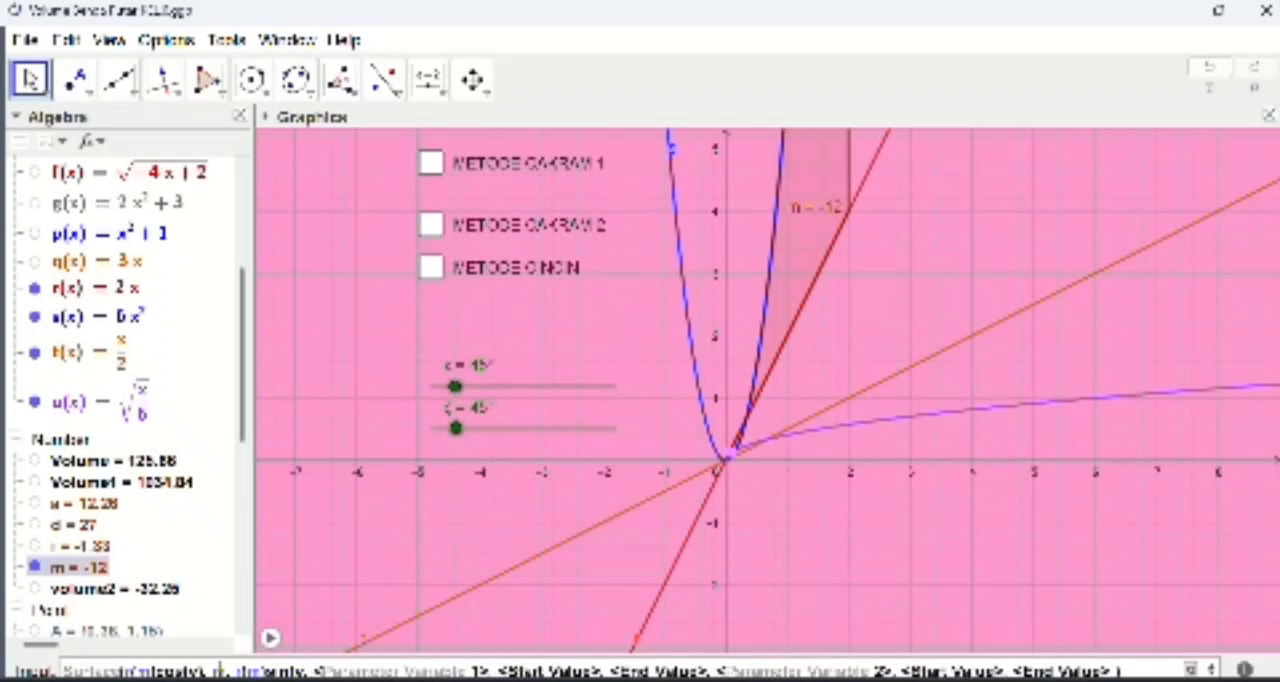
type(")")
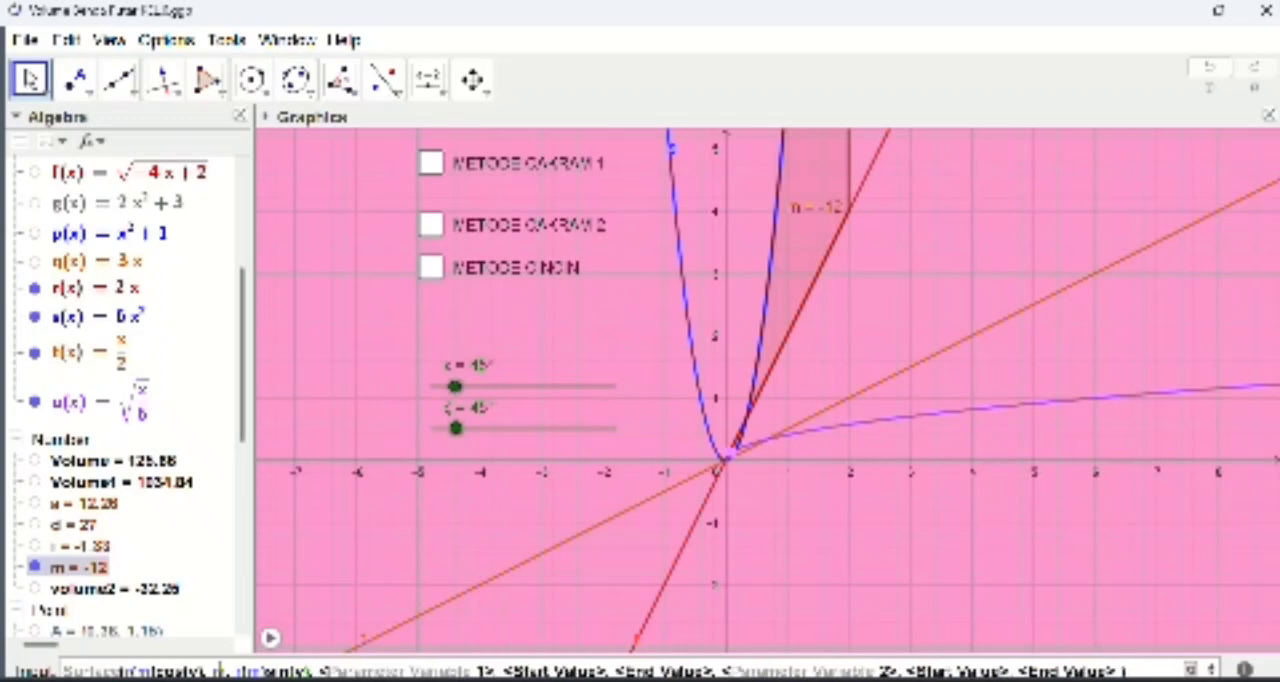
Step: Set m as the surface's first parameter variable, running from 0 to 2
key("Tab")
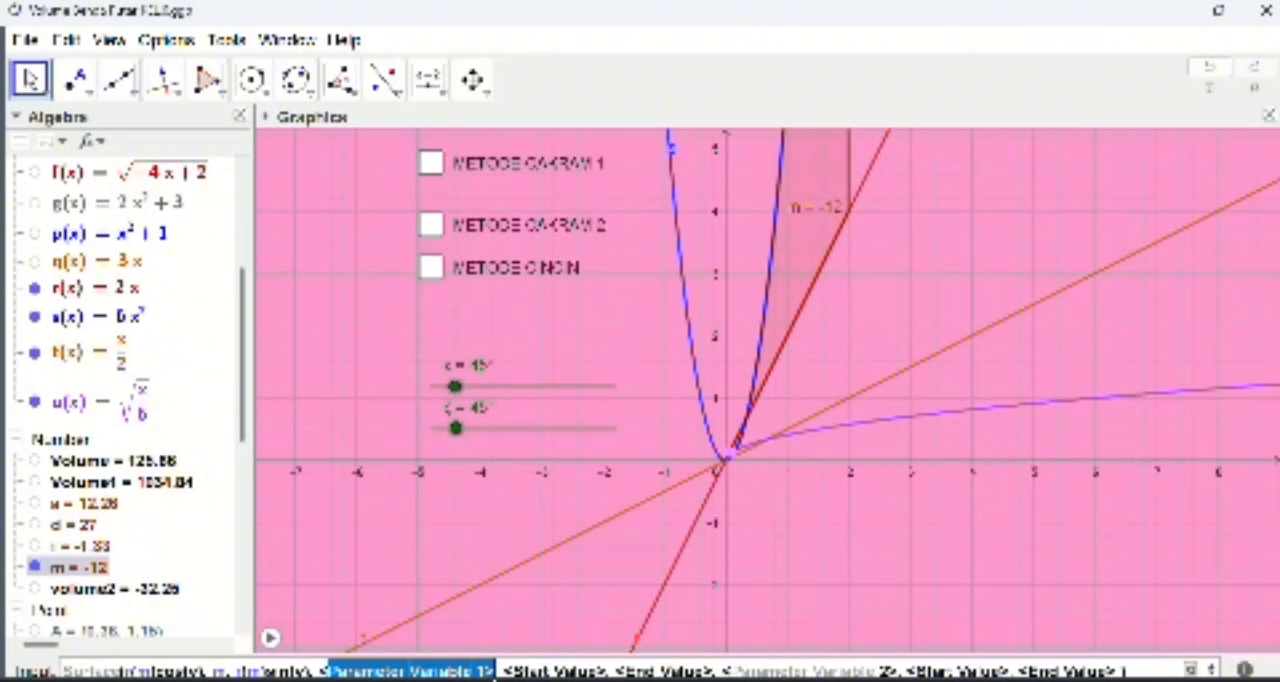
key("BackSpace")
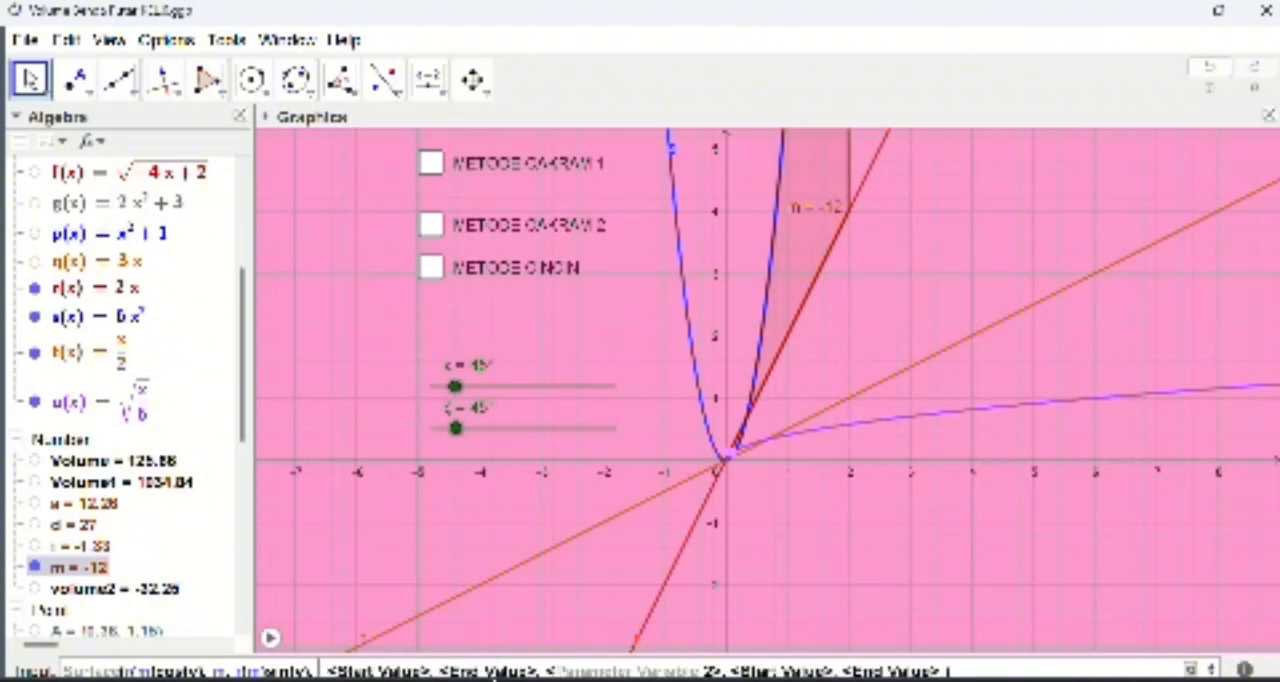
type("m")
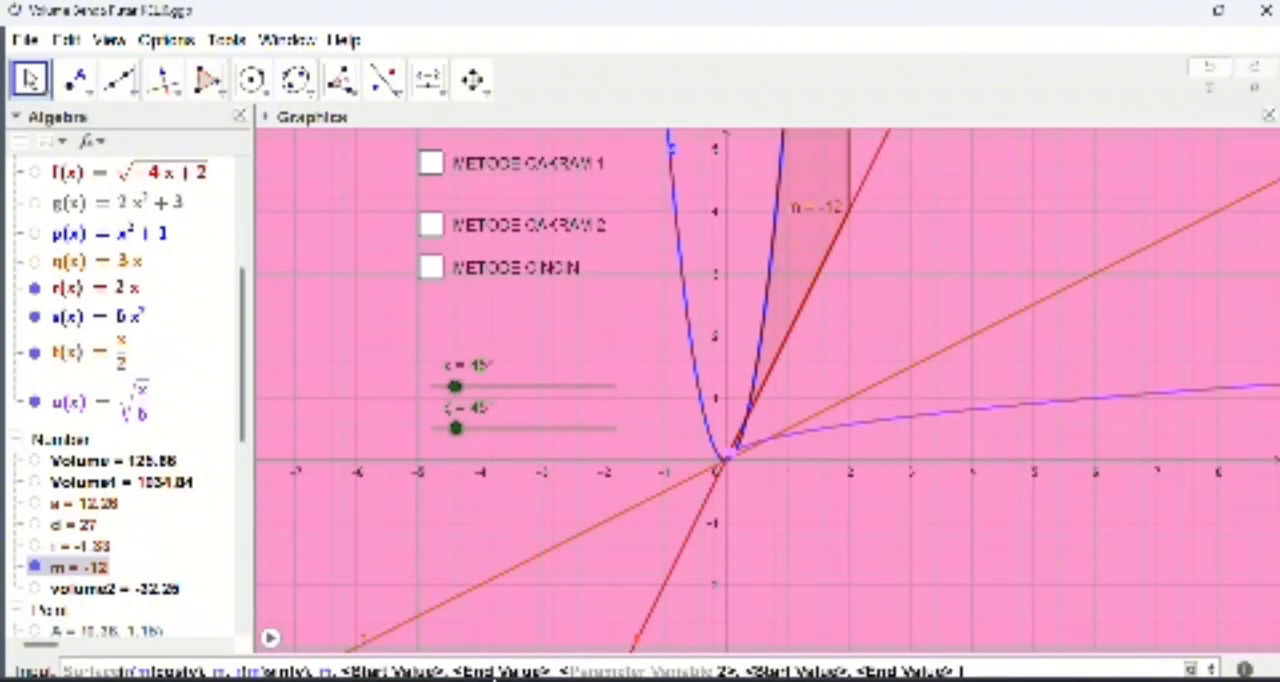
key("Tab")
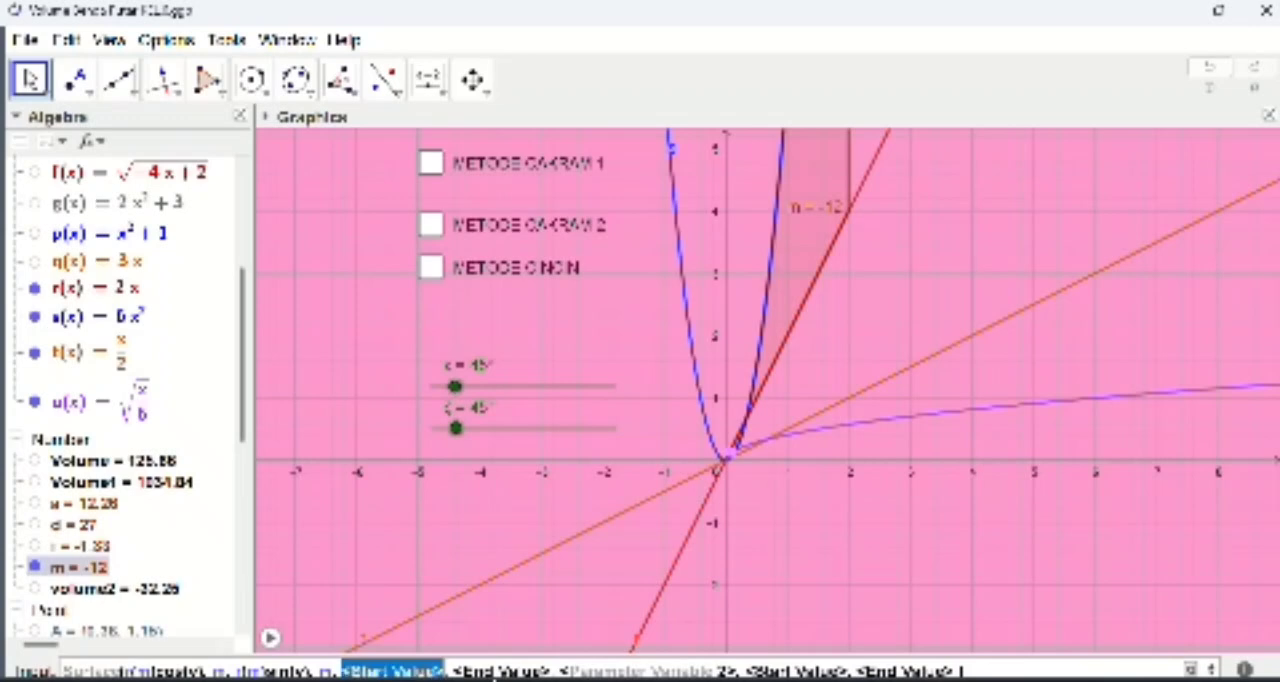
type("0")
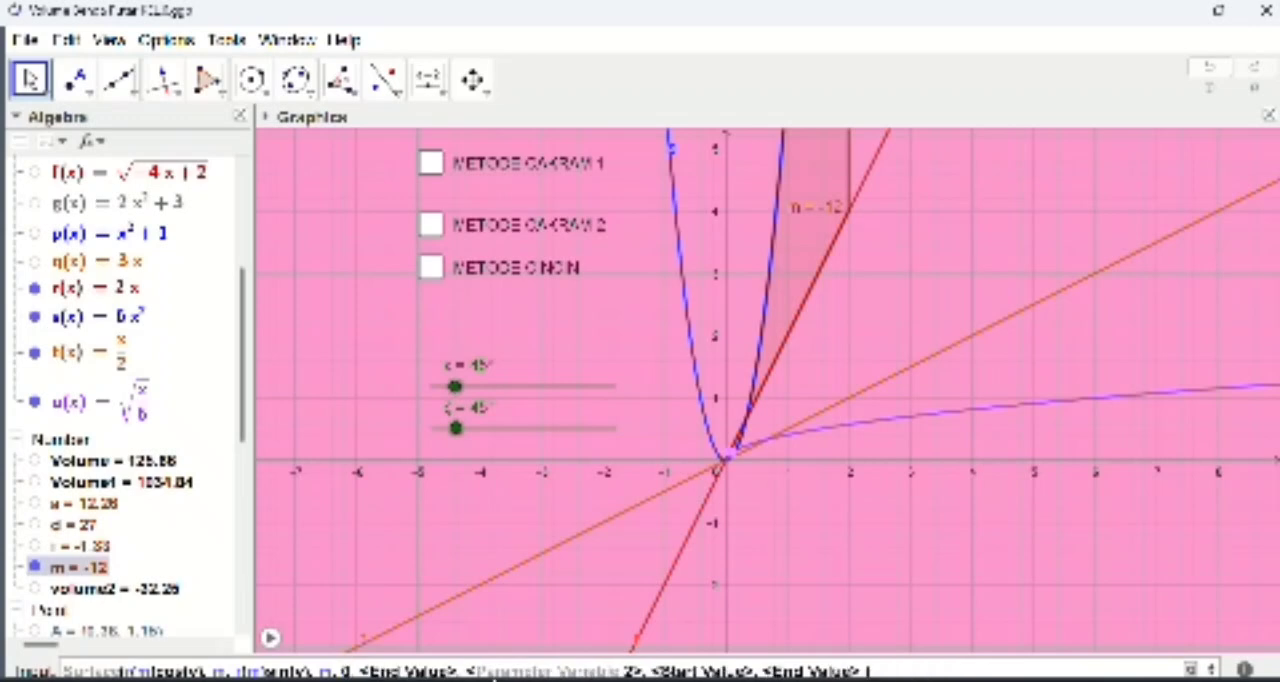
key("Tab")
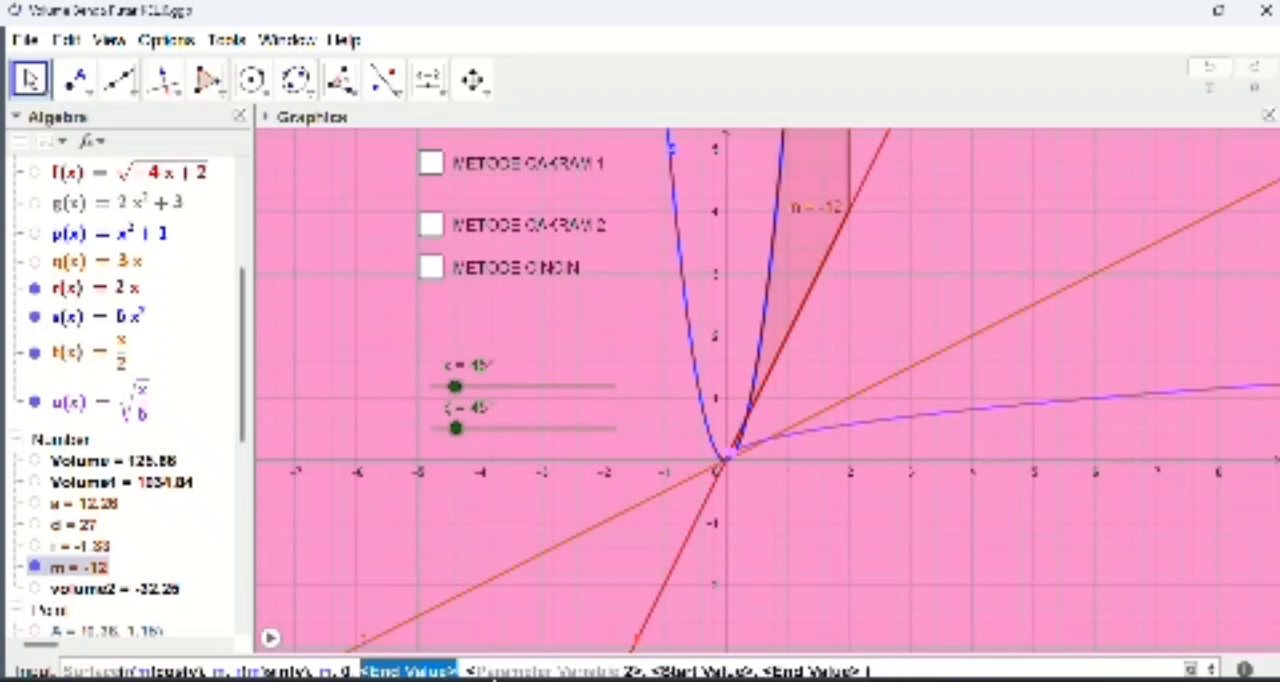
type("2")
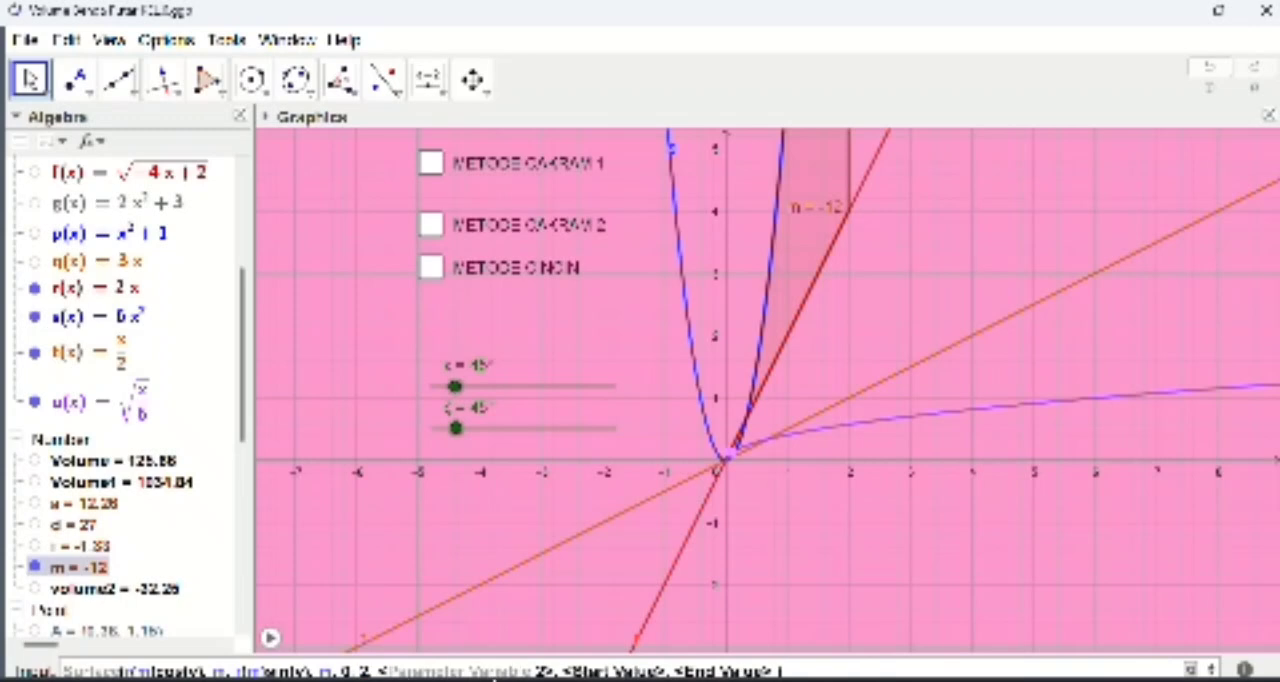
Step: Set v as the second parameter variable, running from 0 to the angle ε, and create the surface
key("Tab")
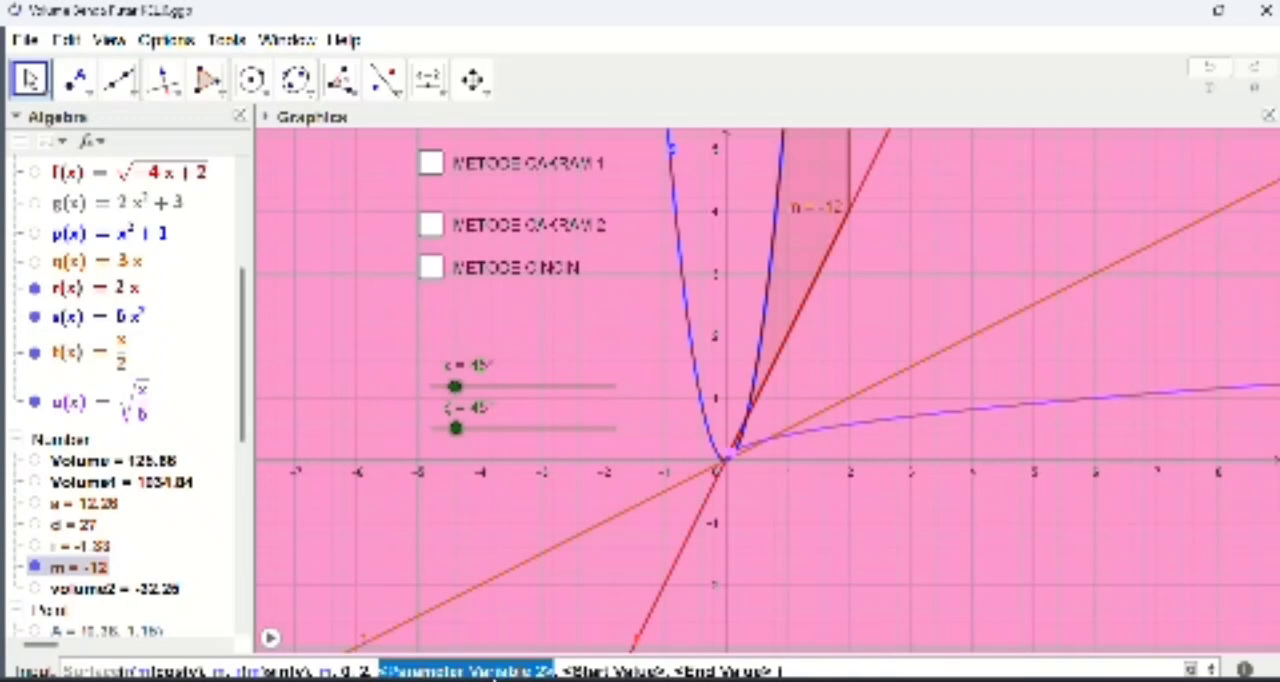
type("v")
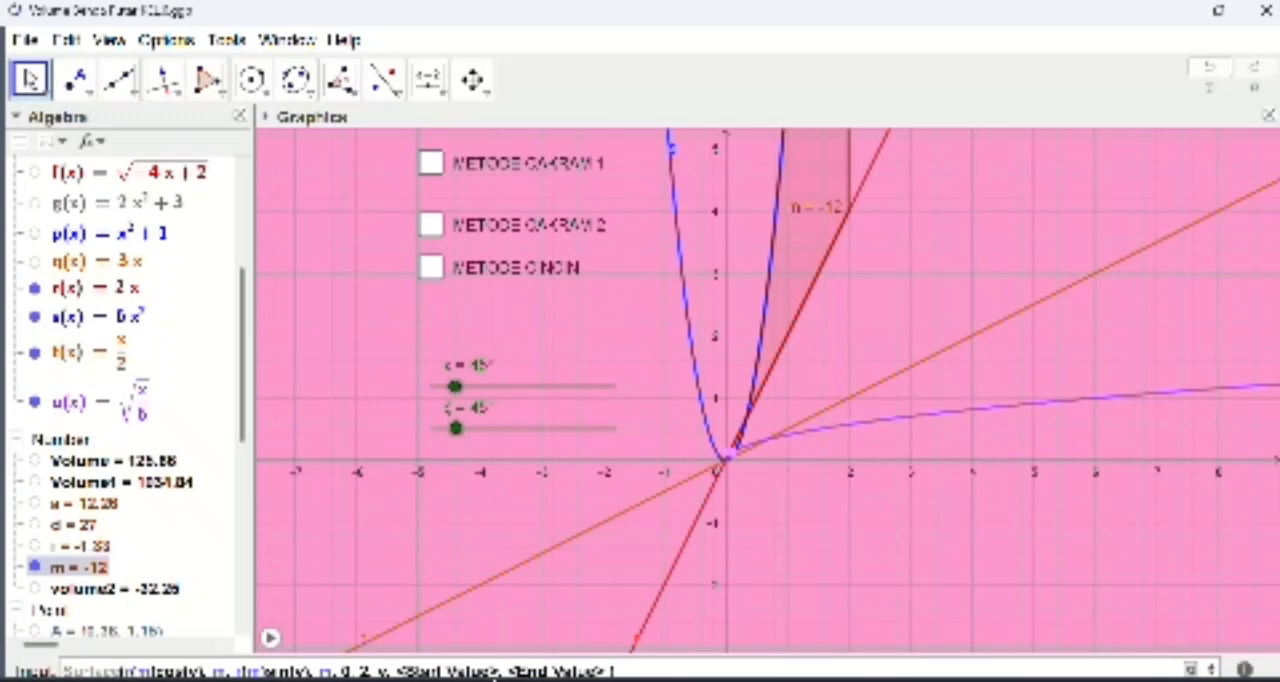
key("Tab")
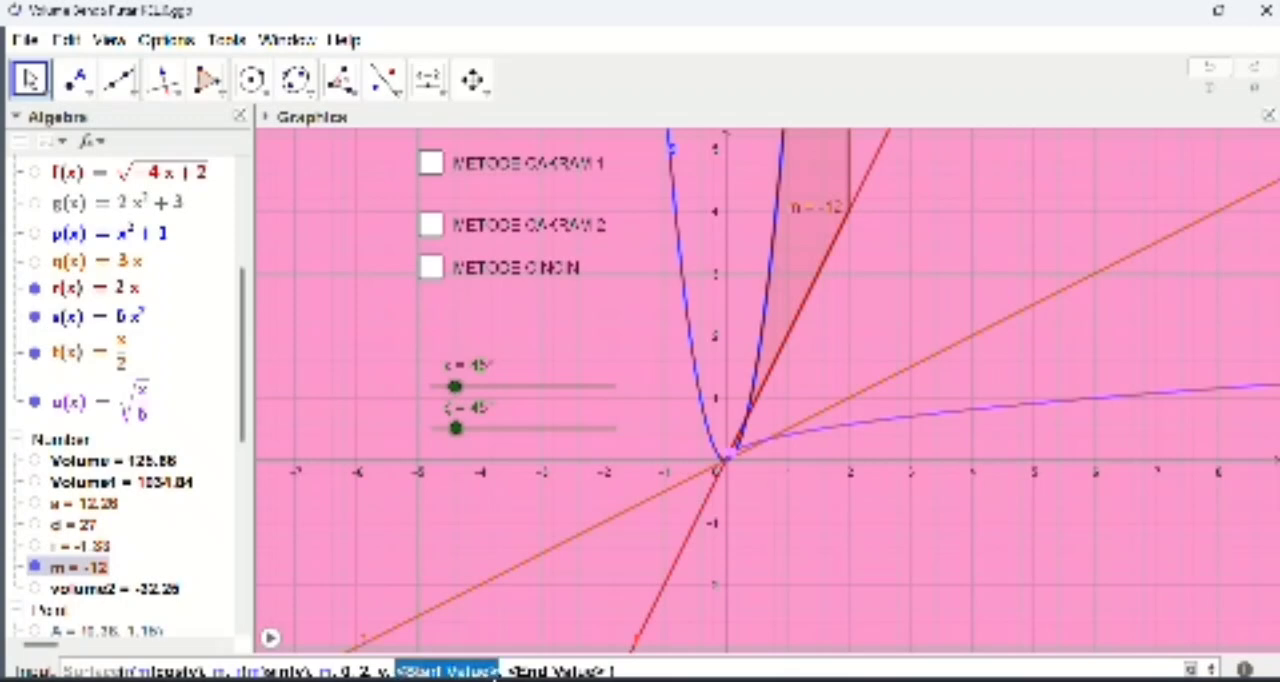
type("0")
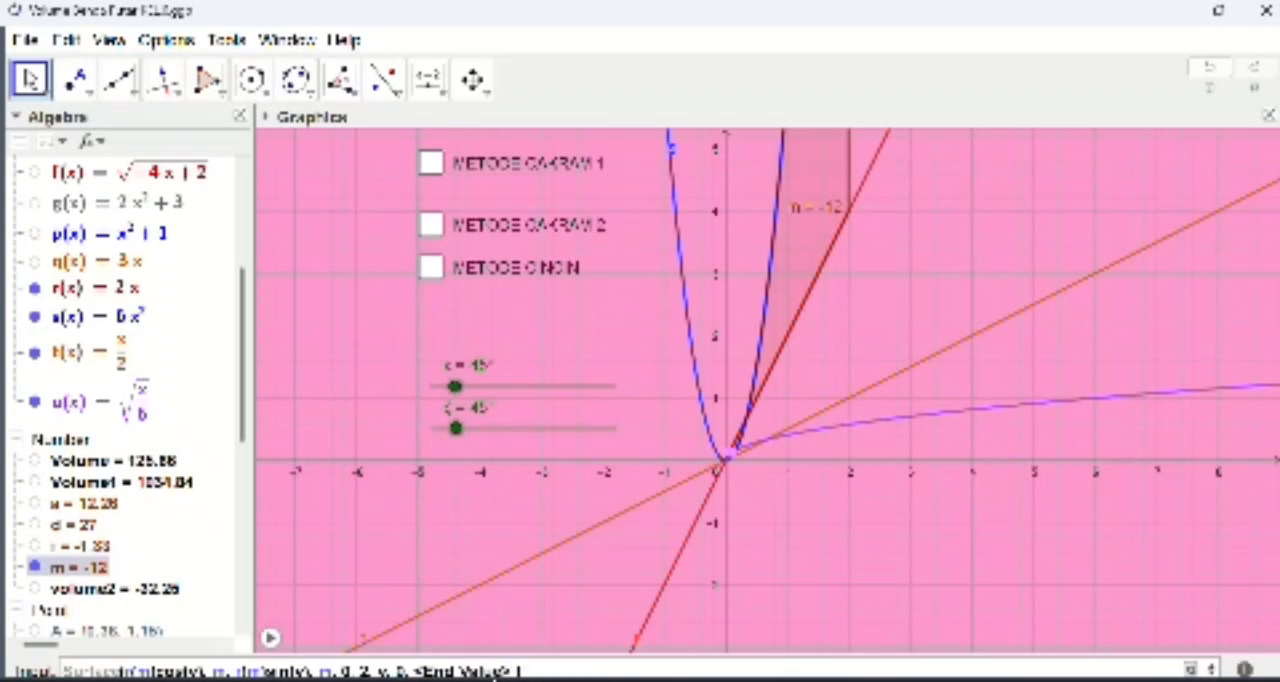
key("Tab")
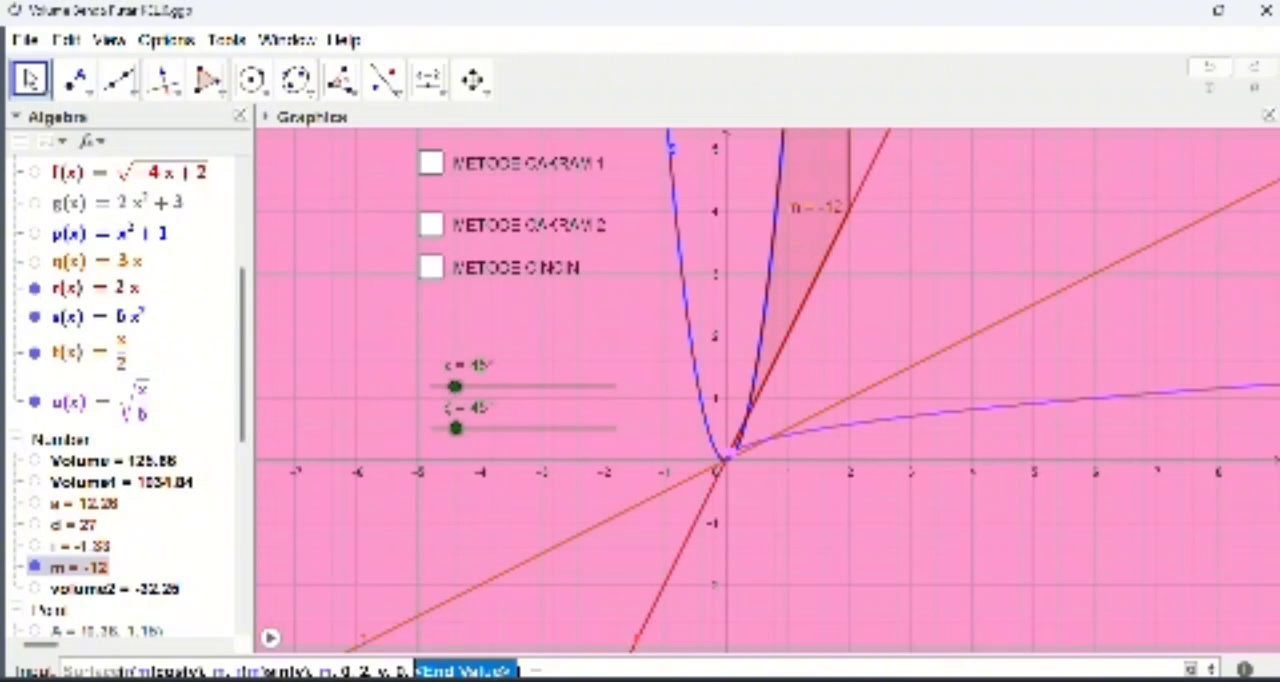
left_click(1190, 669)
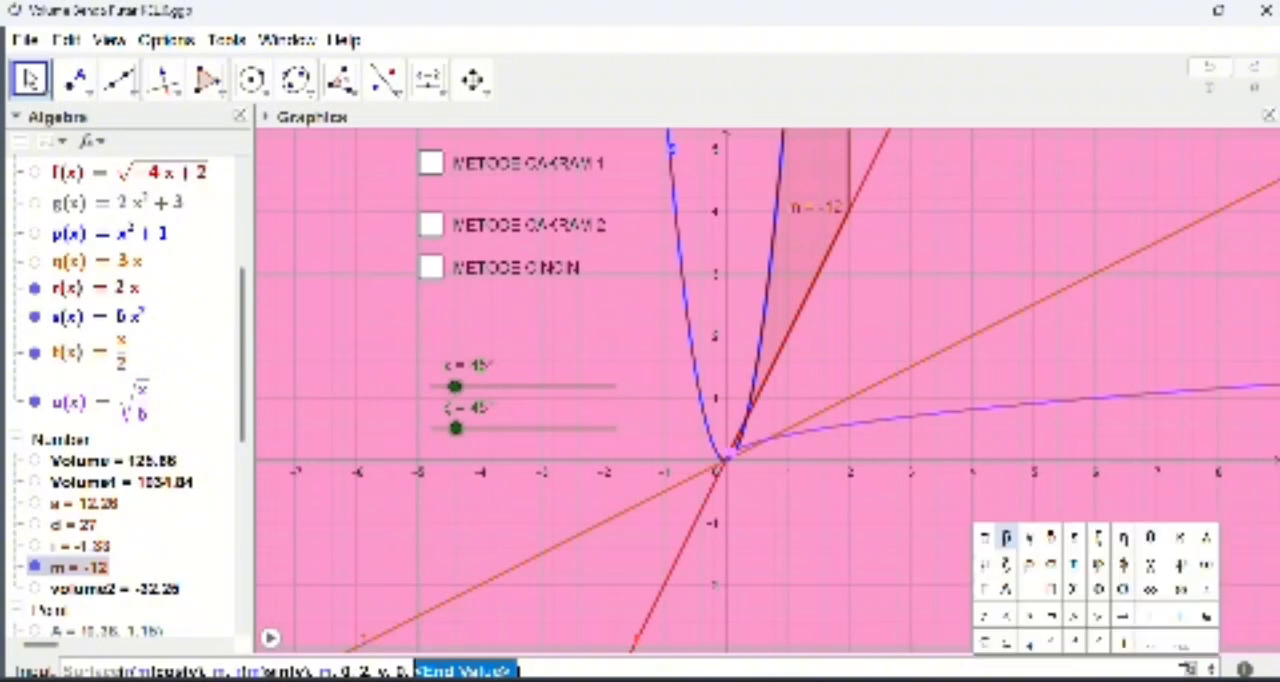
left_click(1073, 543)
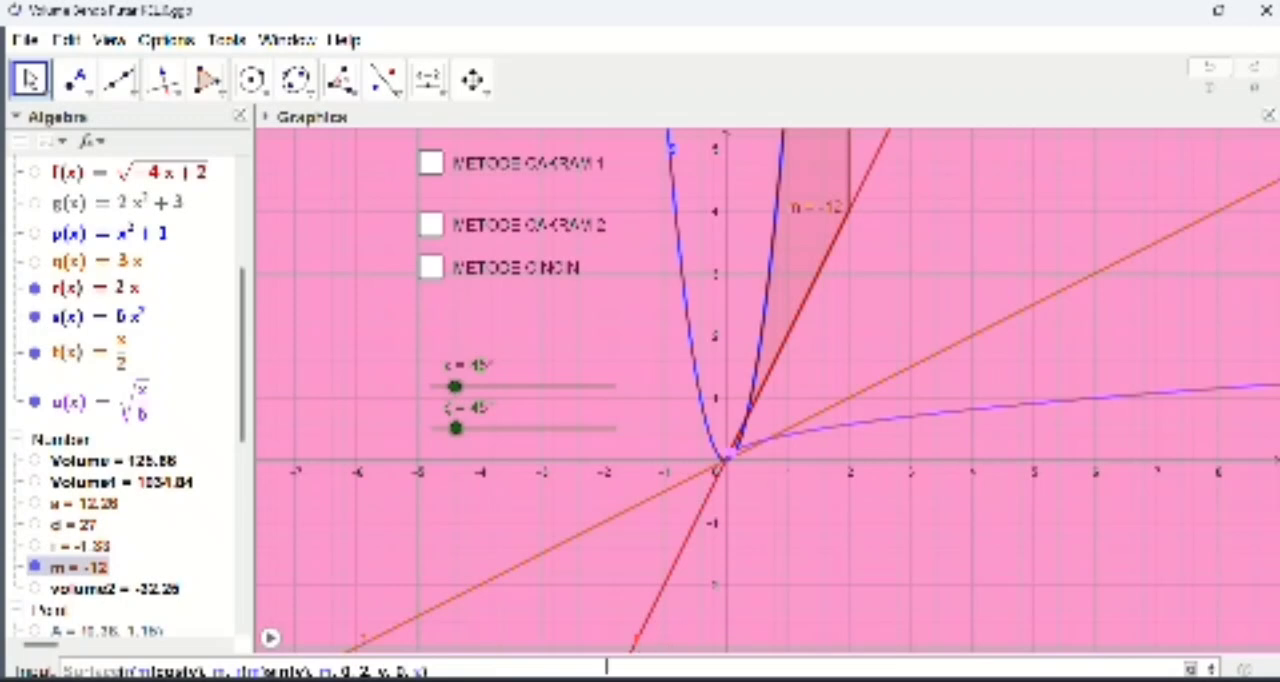
key("Return")
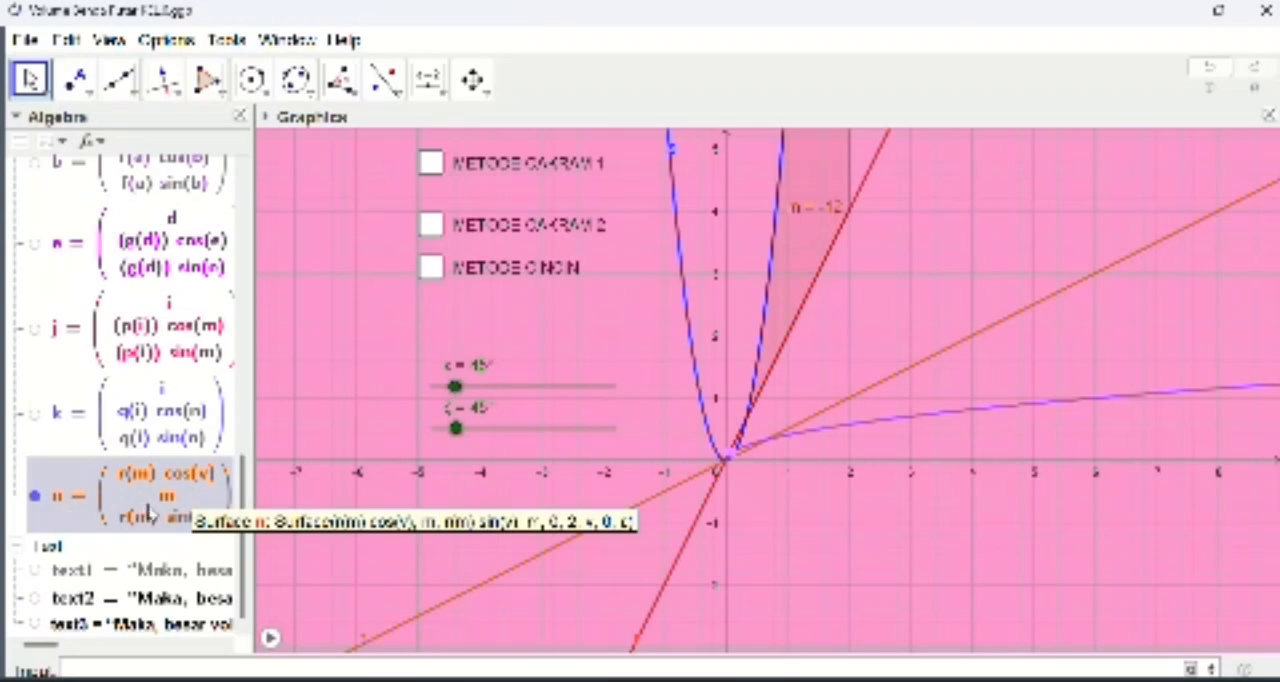
Step: Start another parametric Surface command with three expressions and two parameters, entering s(m)cos(z) as the first expression
left_click(190, 666)
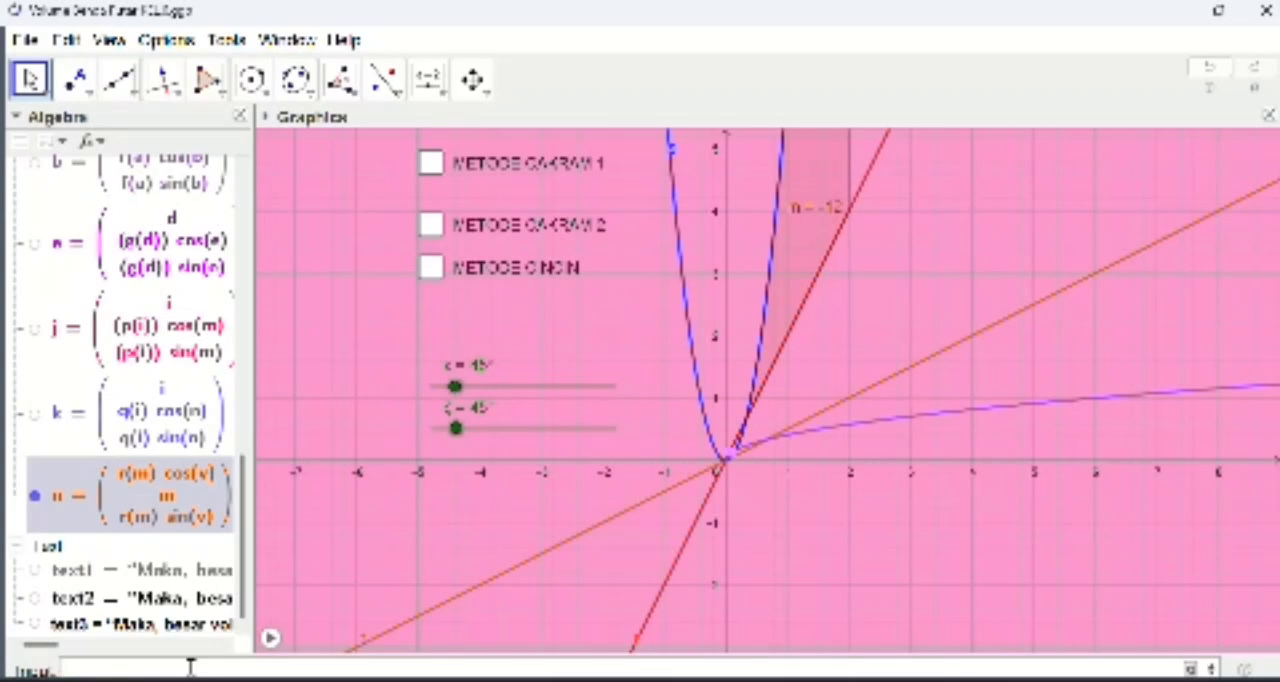
type("surface")
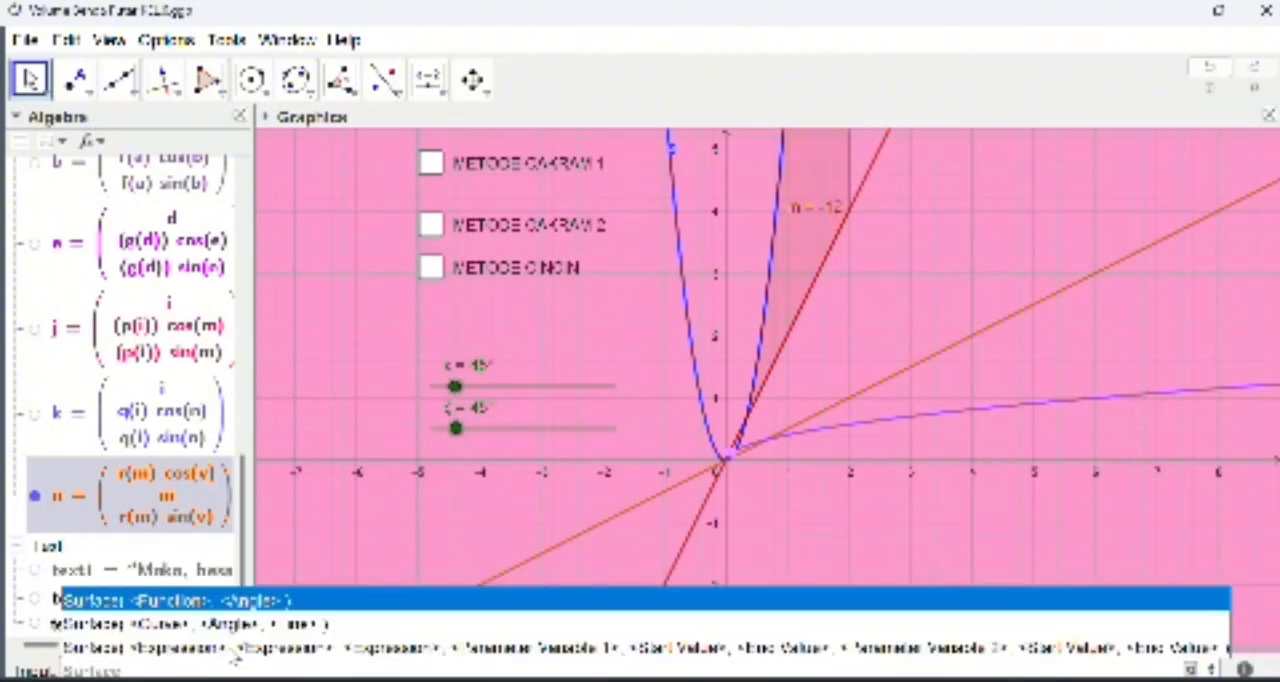
left_click(231, 648)
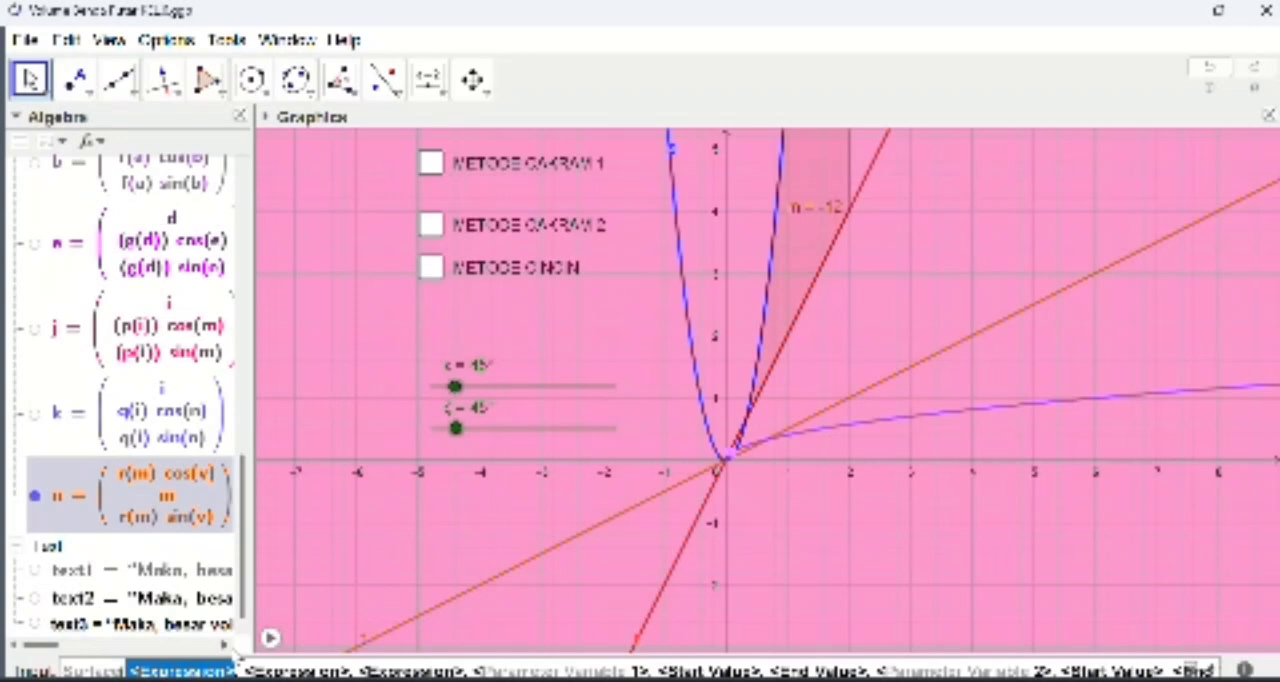
type("s")
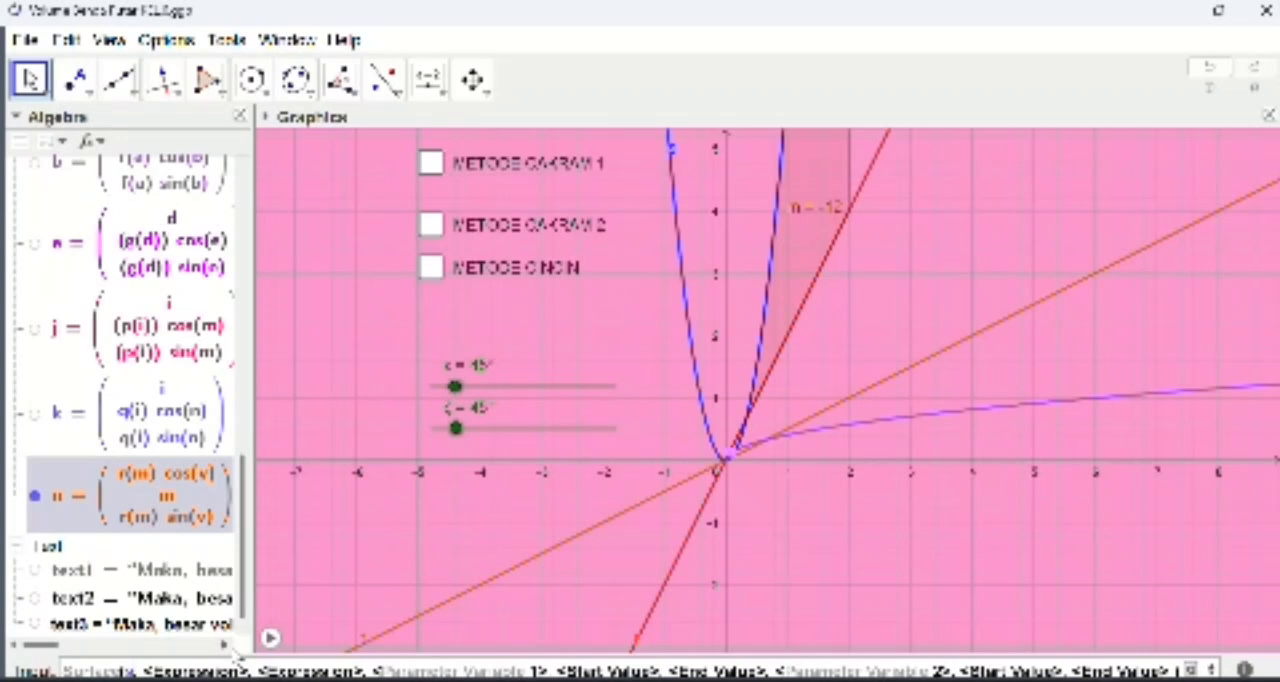
type("(")
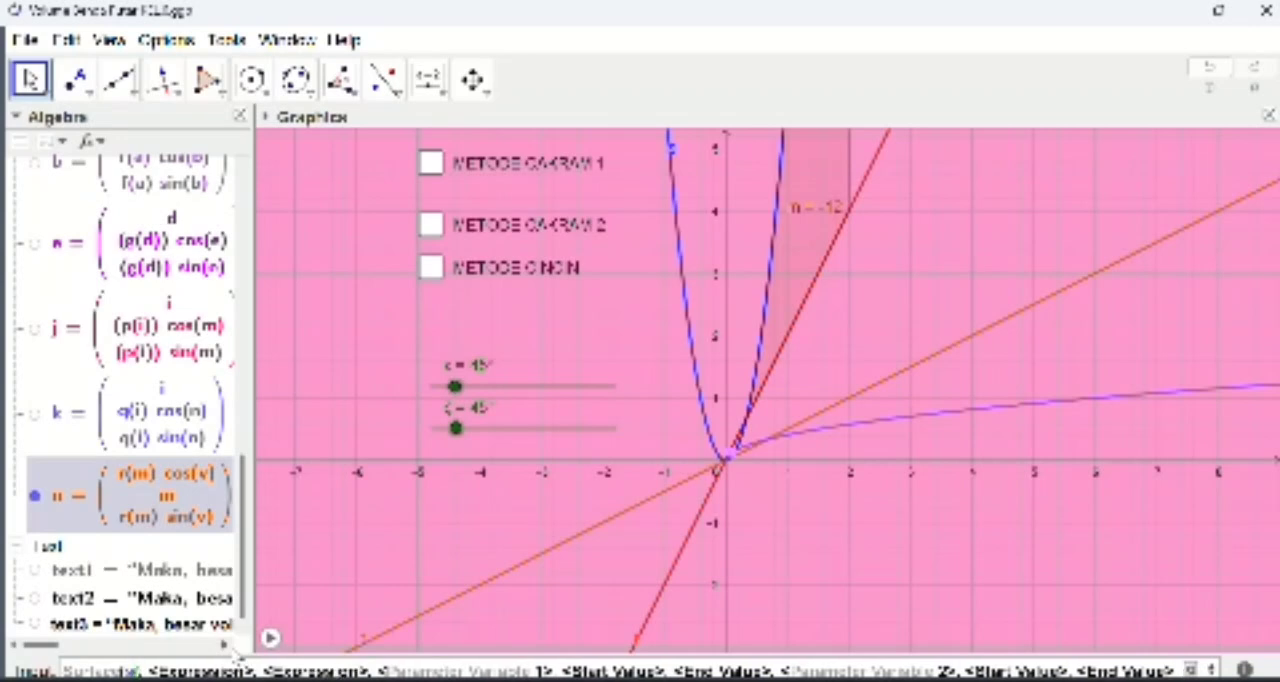
type("m)c")
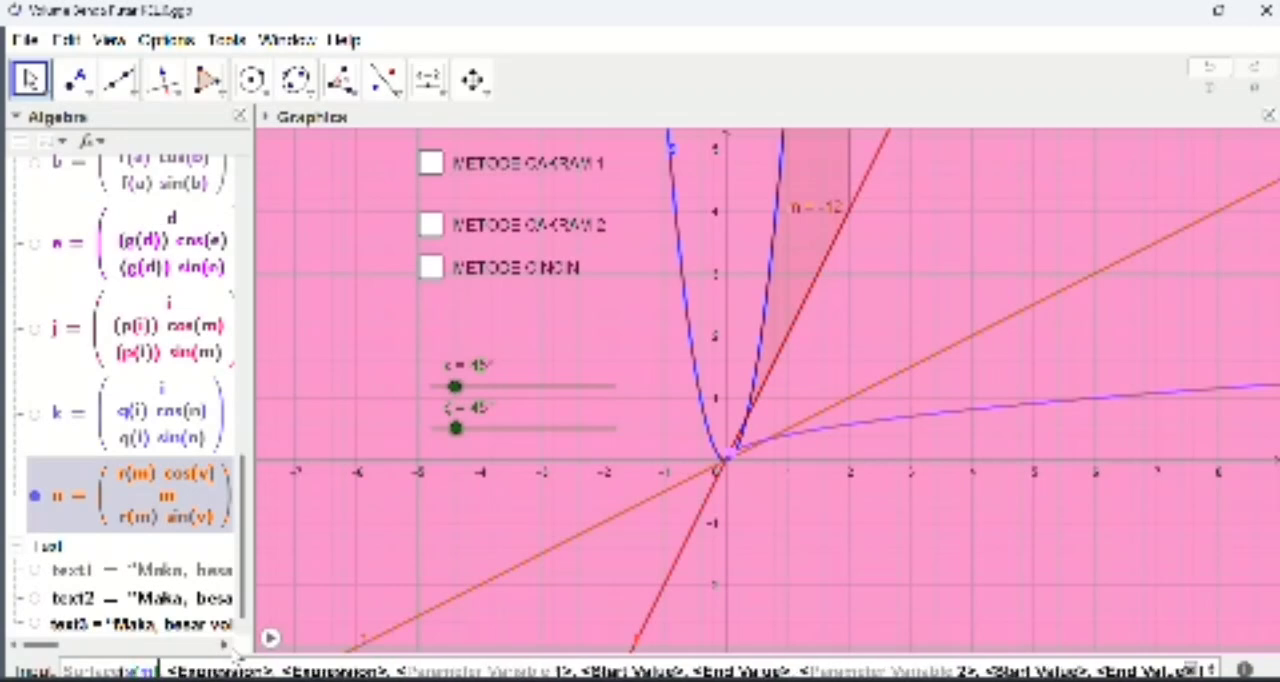
type("os(")
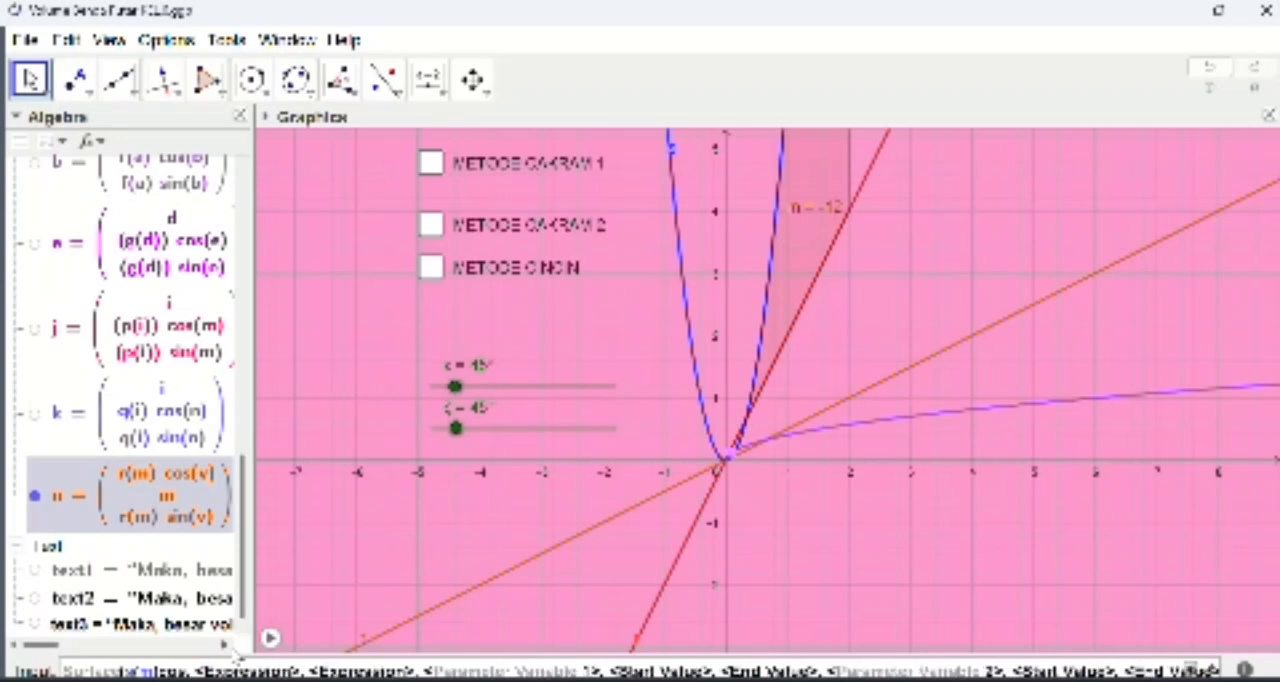
type("v")
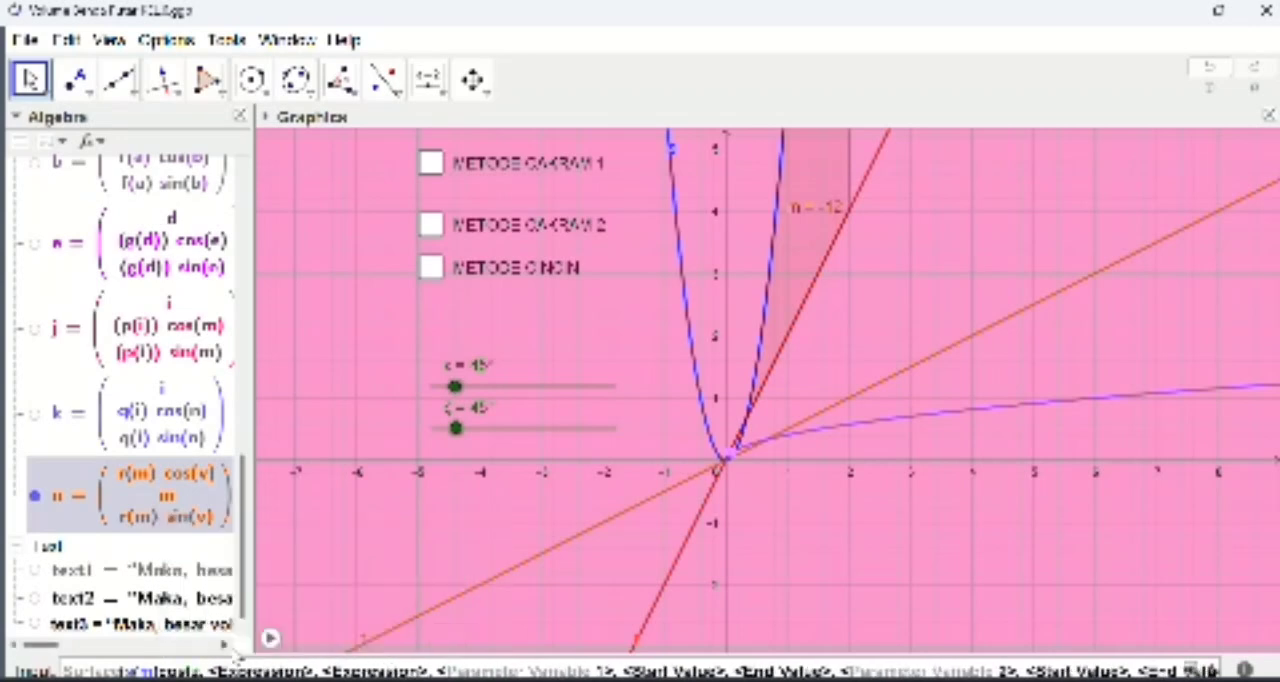
type(")")
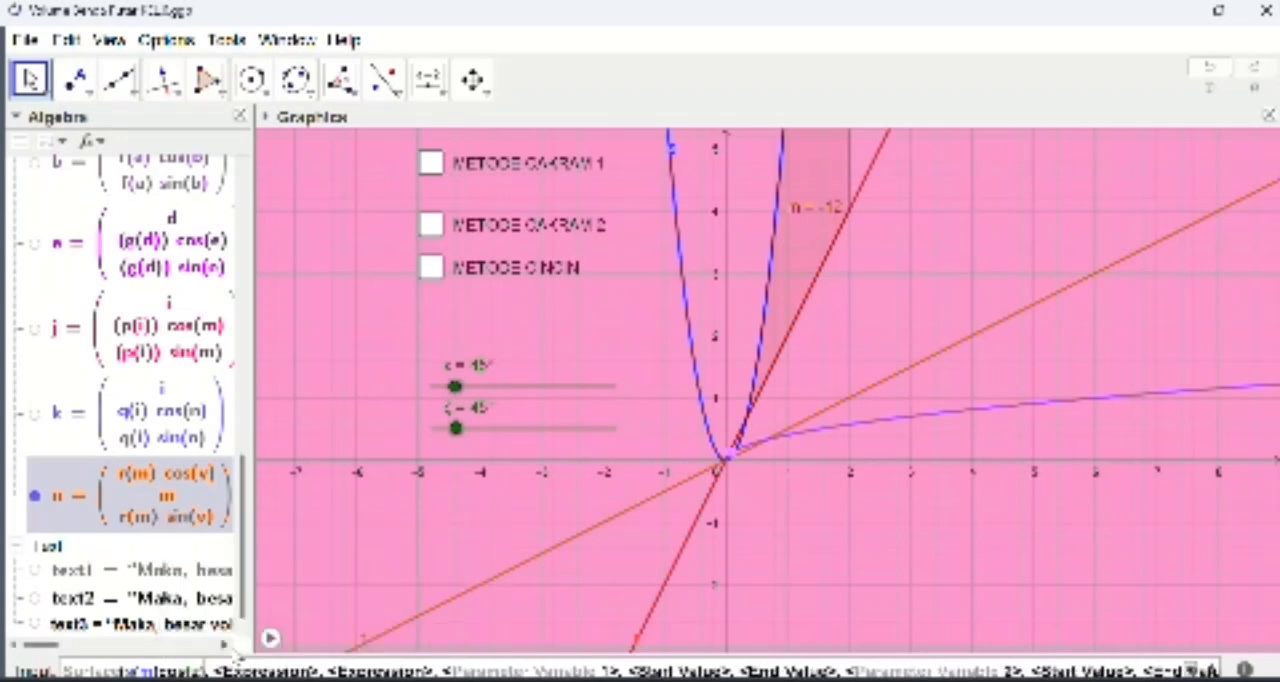
Step: Enter m as the new surface's second expression and s(m)sin(z) as its third expression
key("Tab")
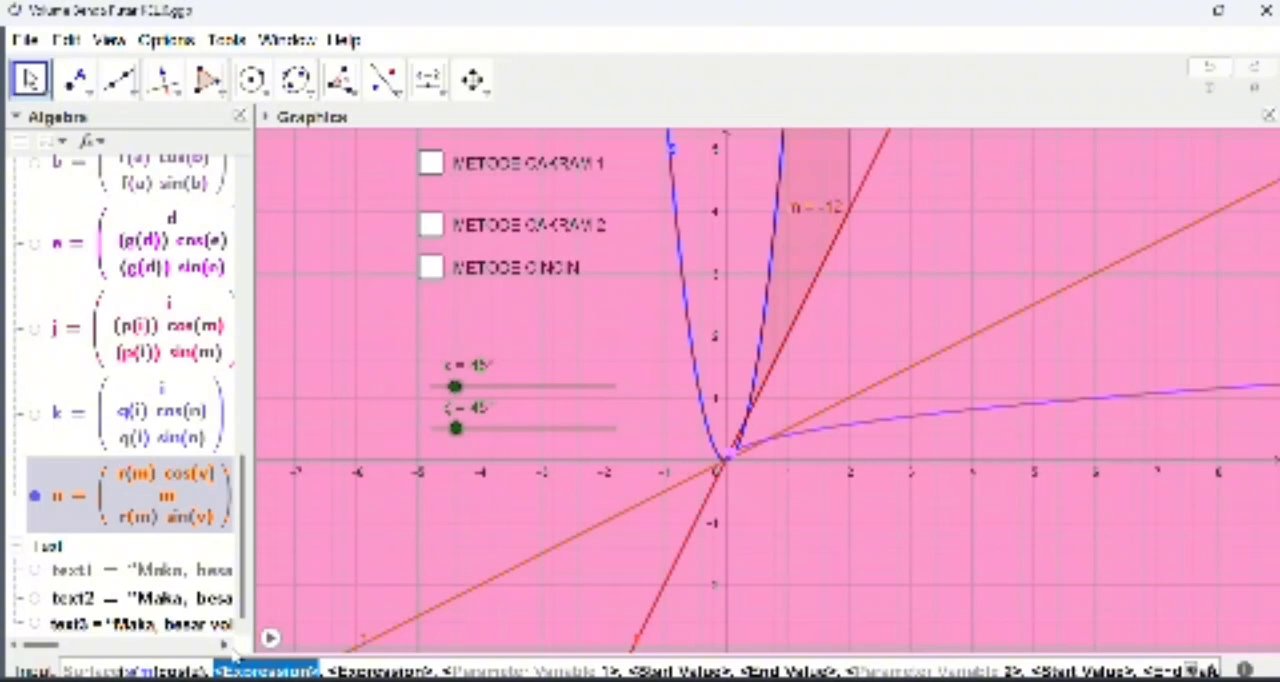
type("m")
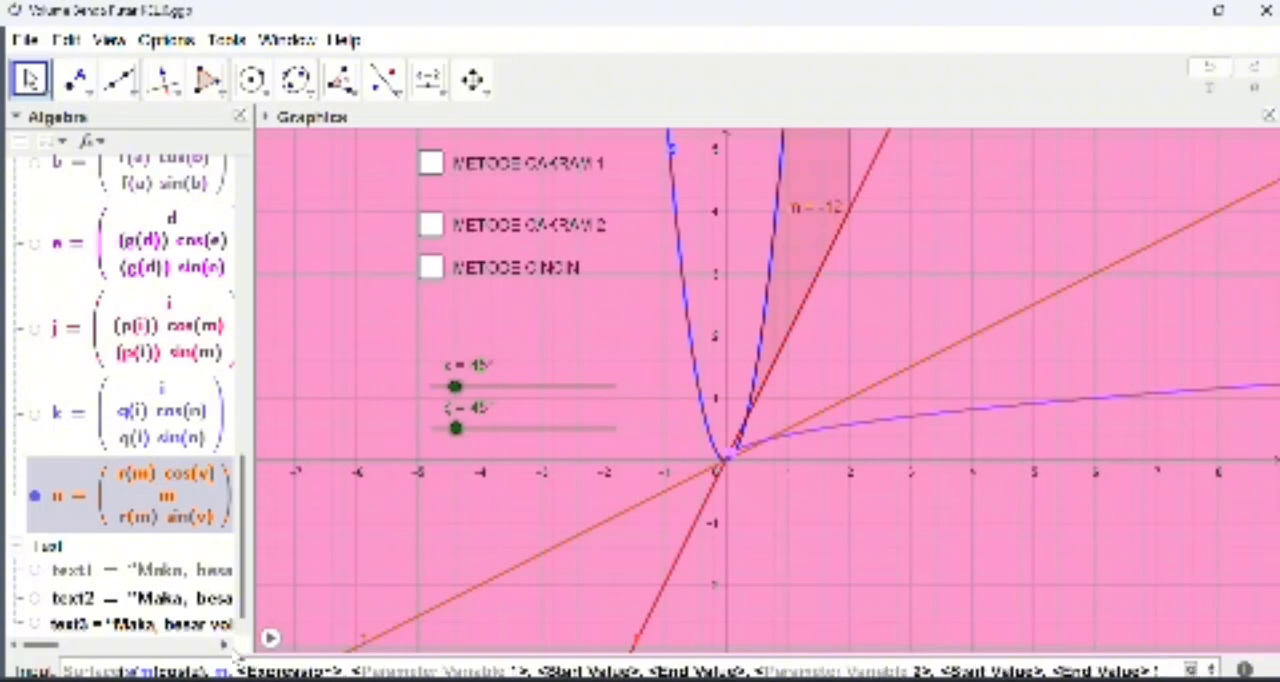
key("Tab")
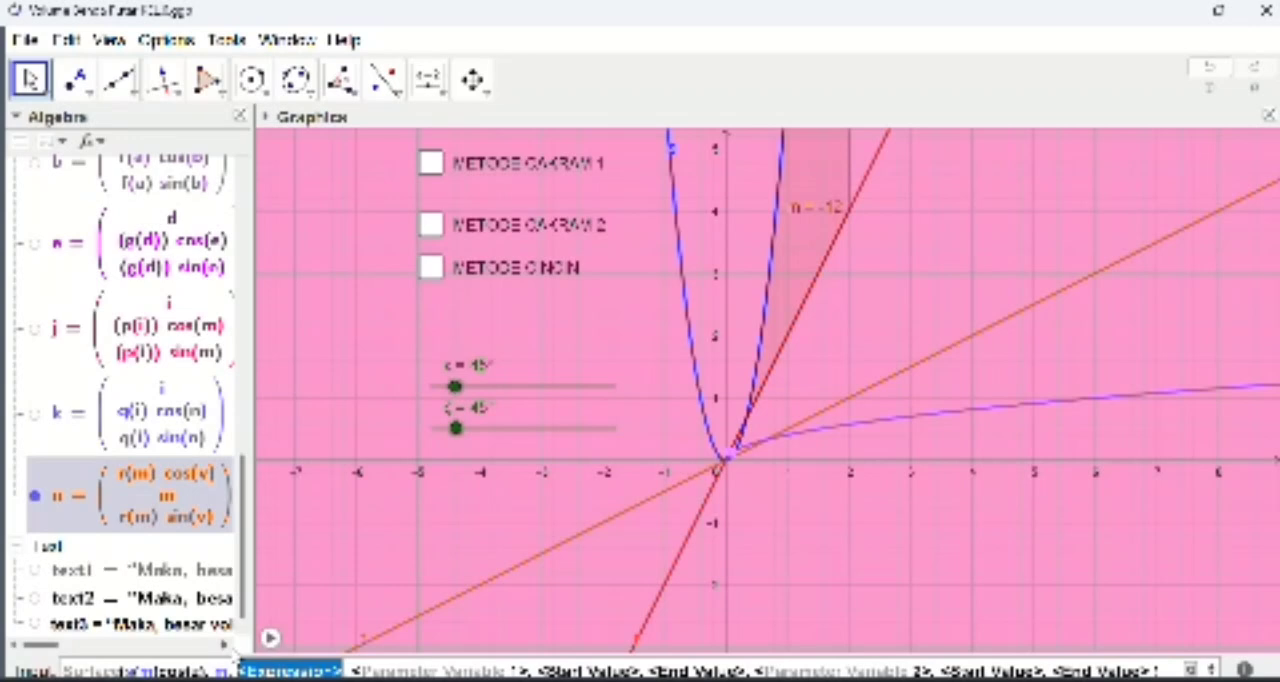
type("r")
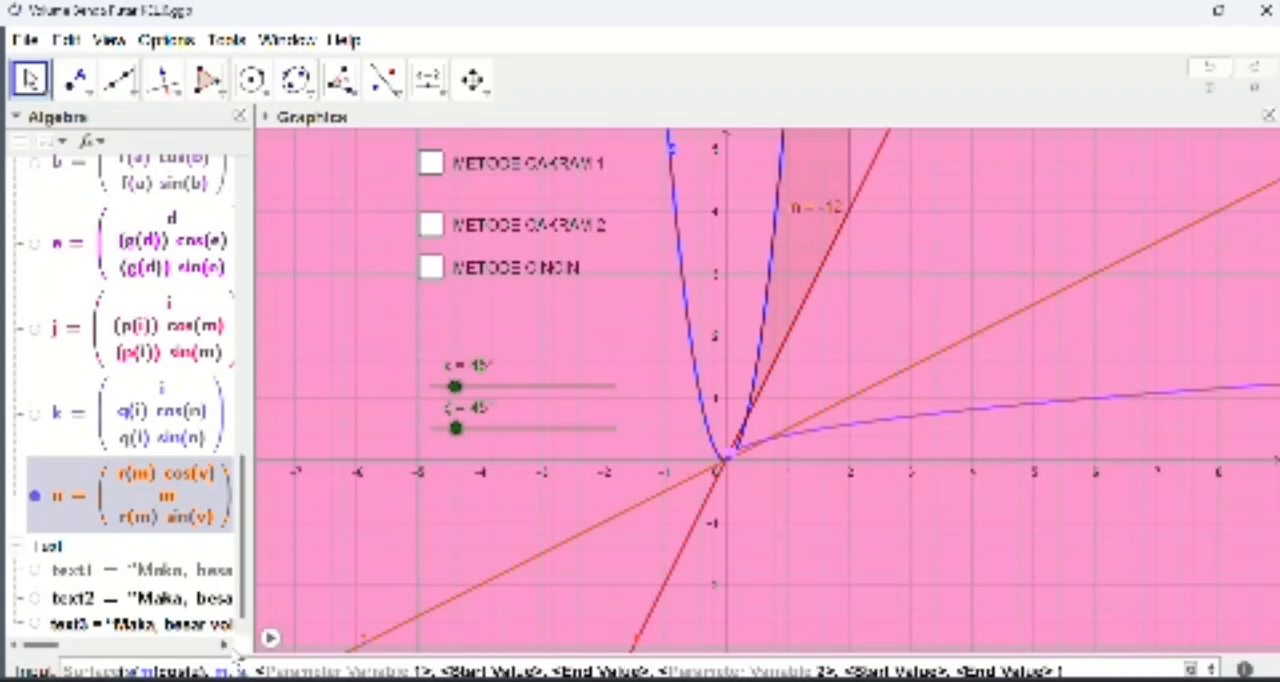
type("(m")
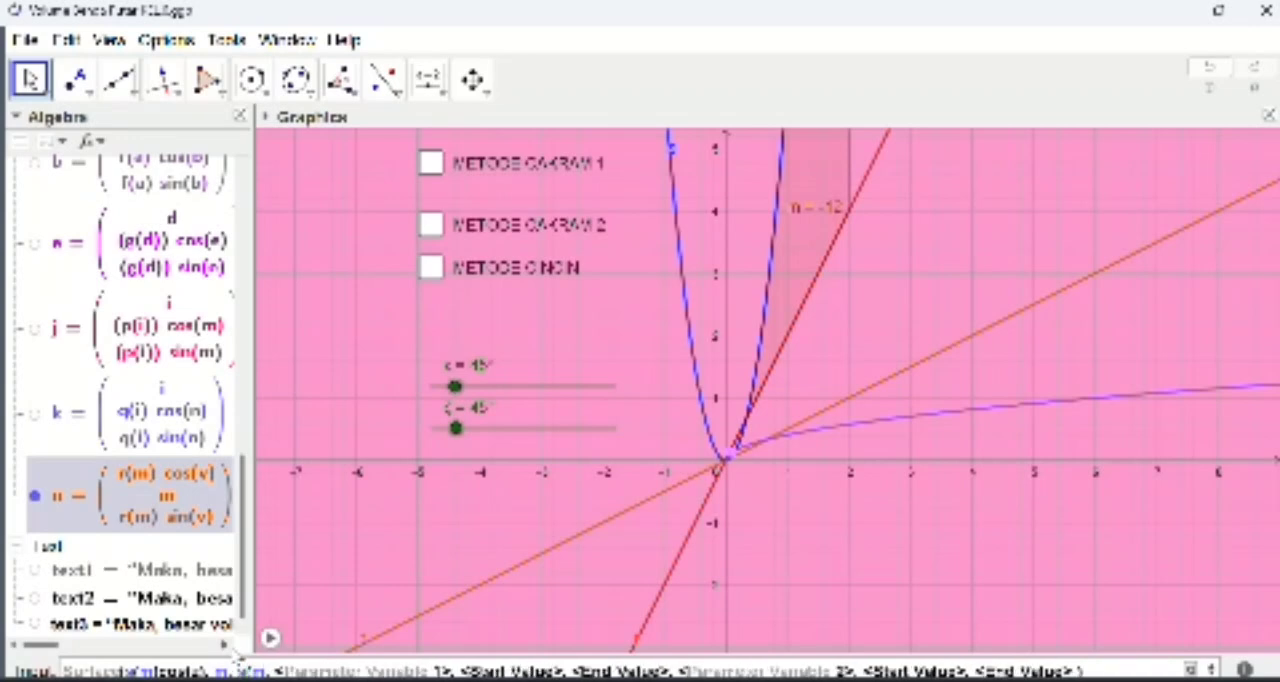
type(")sin")
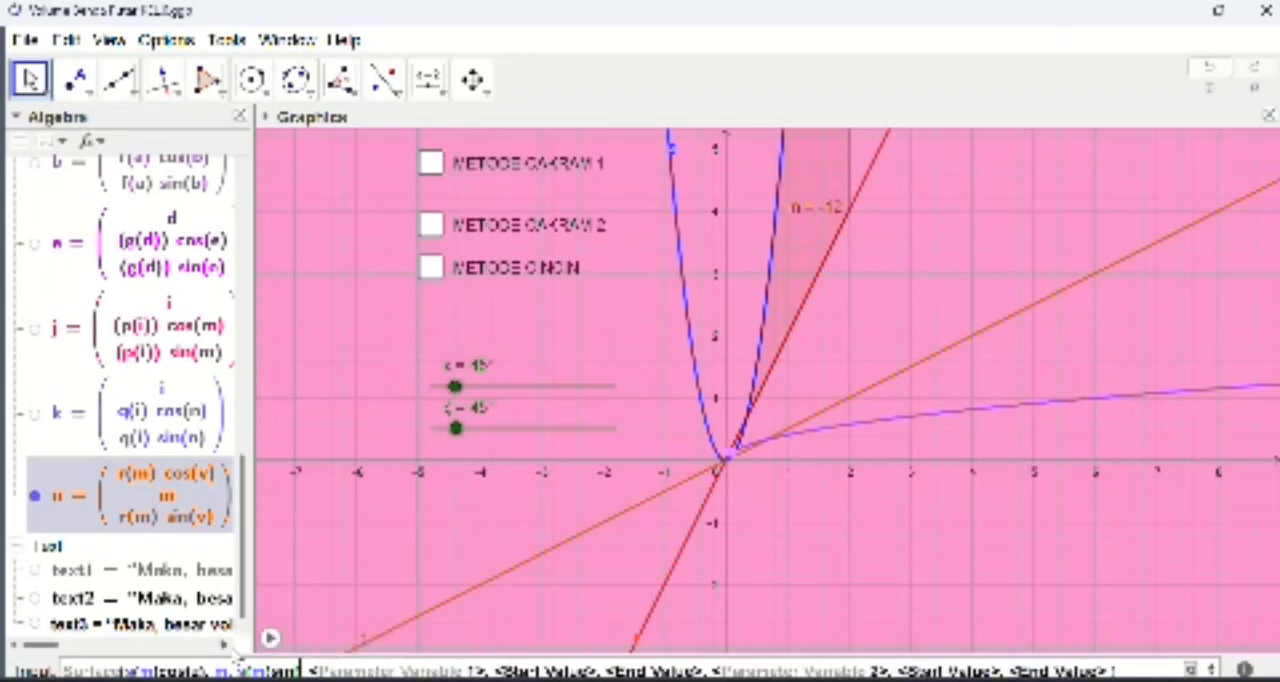
type("(")
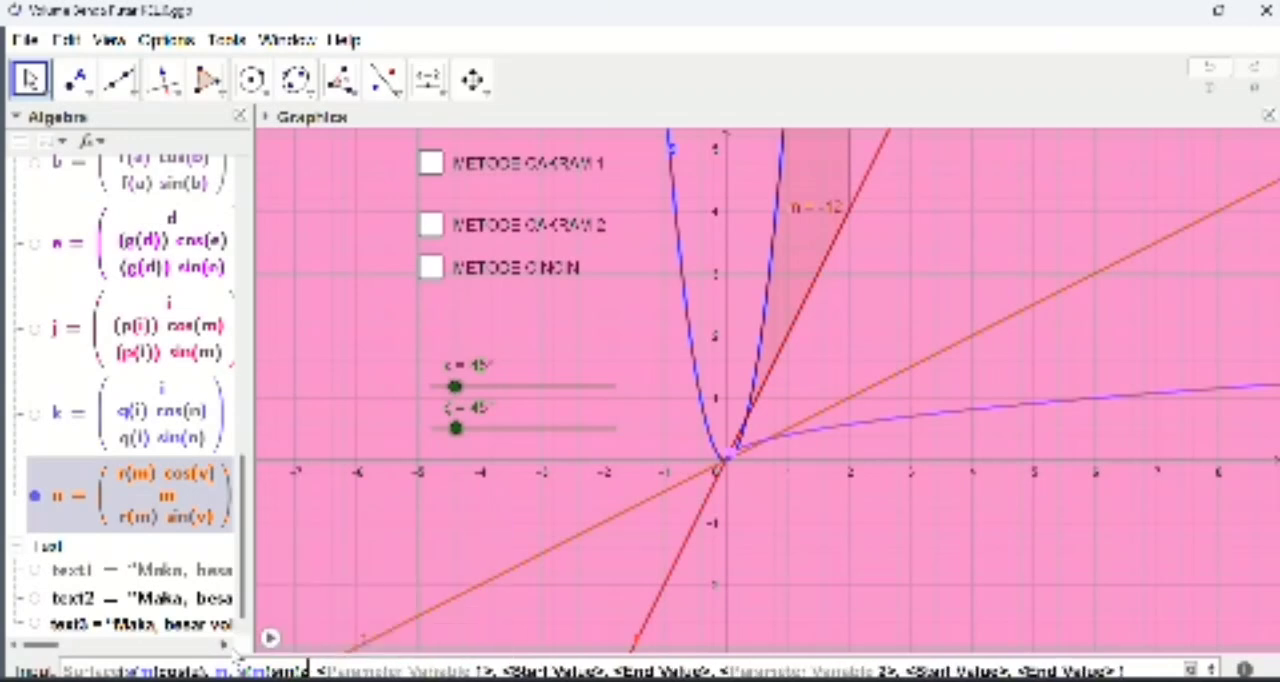
type("v")
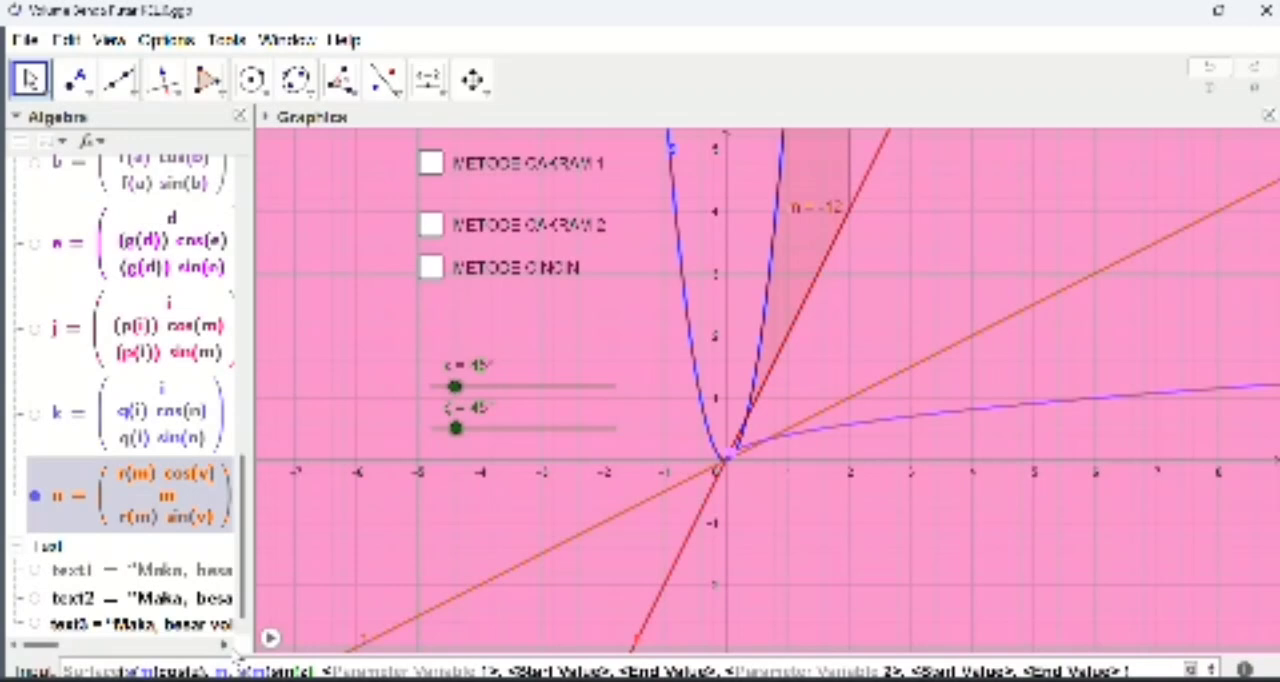
Step: Set m as the first parameter variable of the s(m) surface, running from 0 to 2
key("Tab")
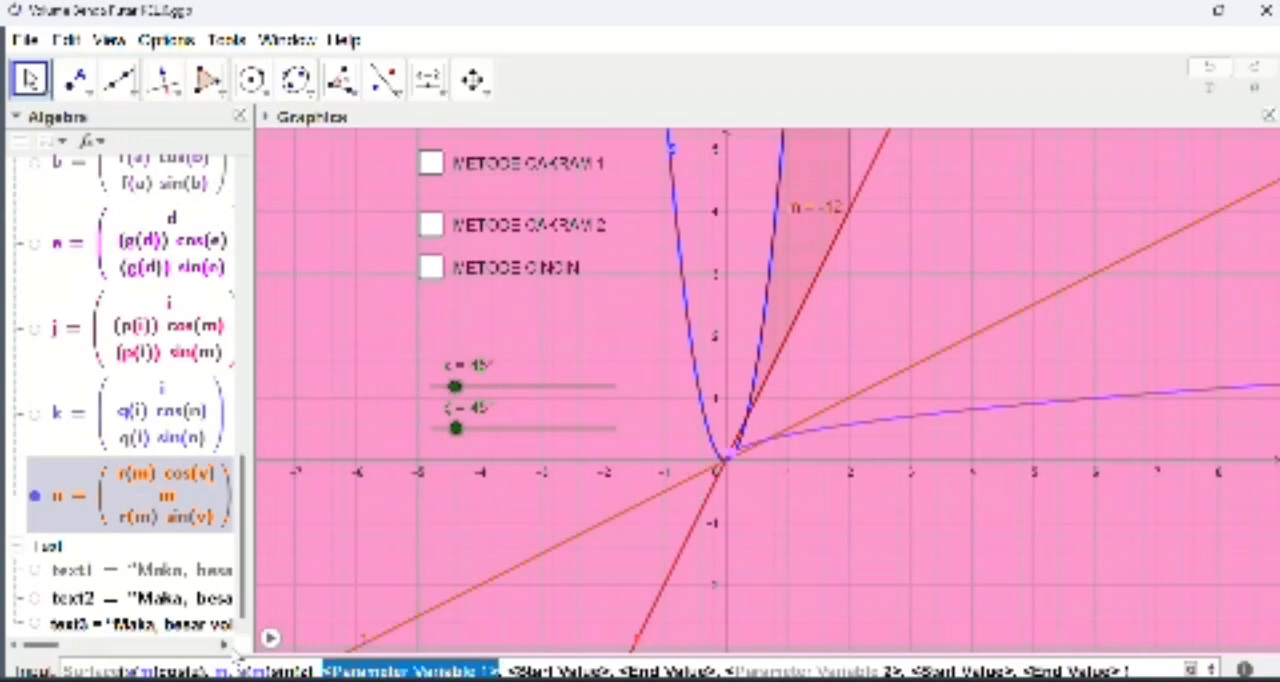
type("m")
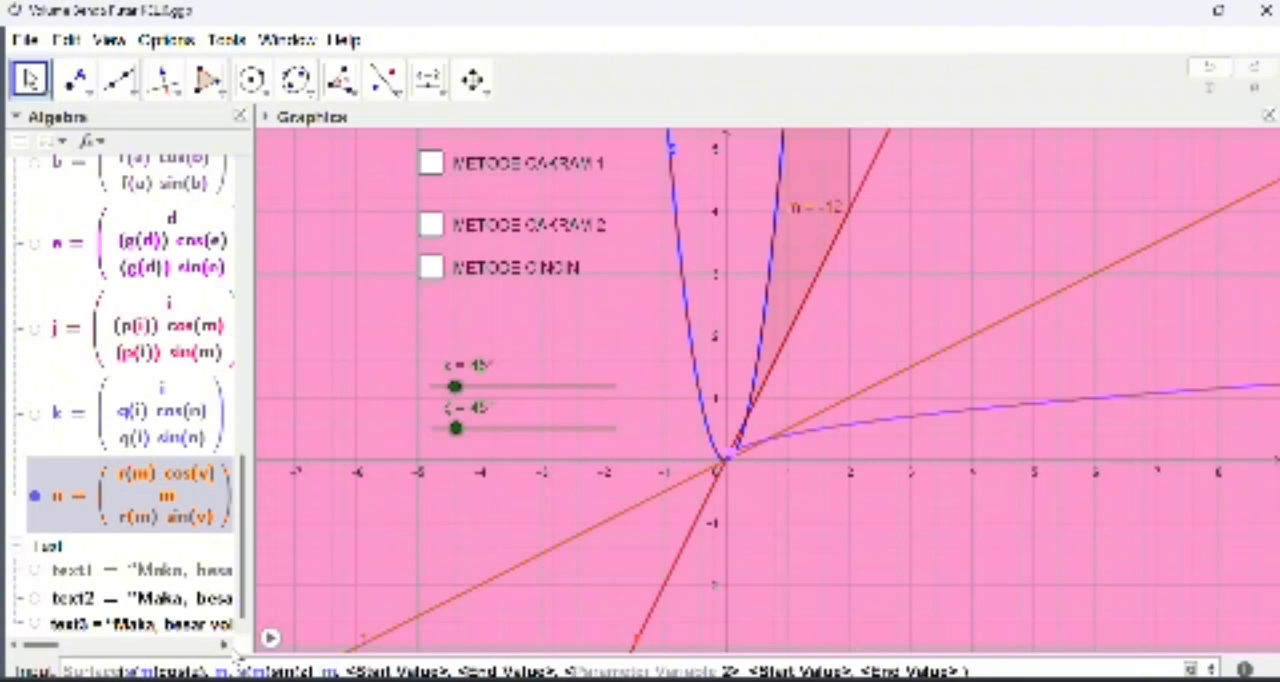
key("Tab")
type("0")
key("Tab")
type("2")
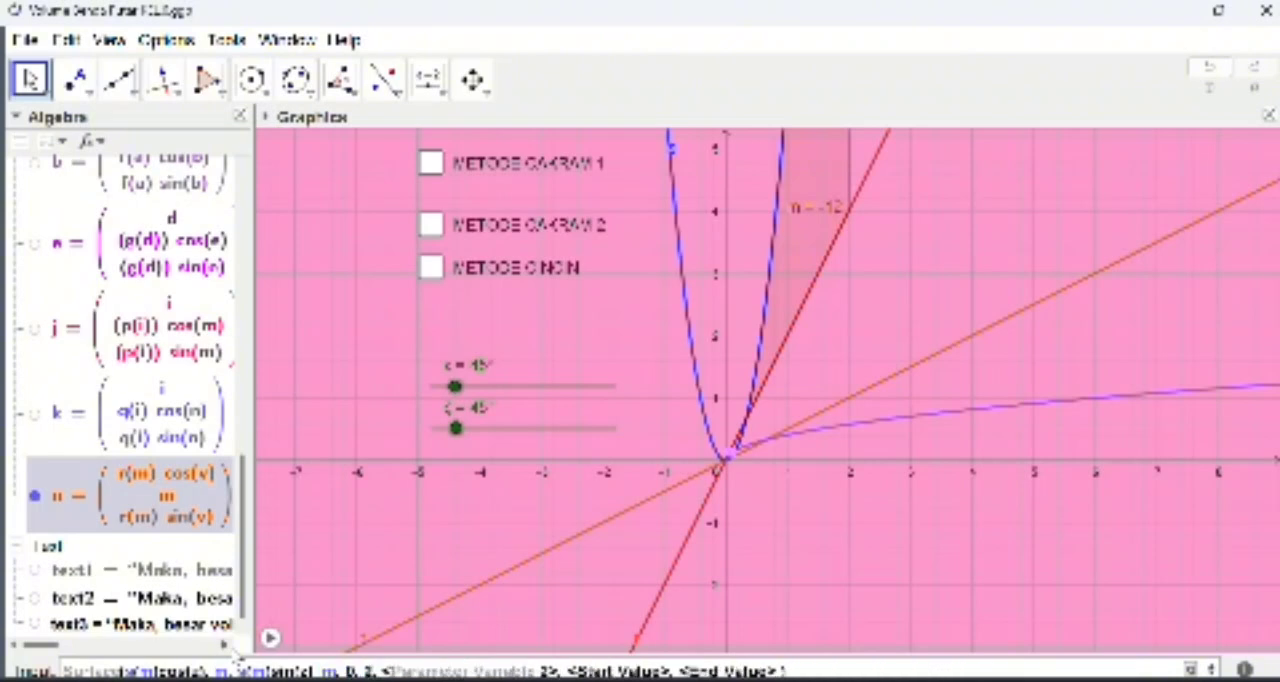
Step: Set z as the second parameter variable, running from 0 to the angle ζ, and create the s(m) surface
key("Tab")
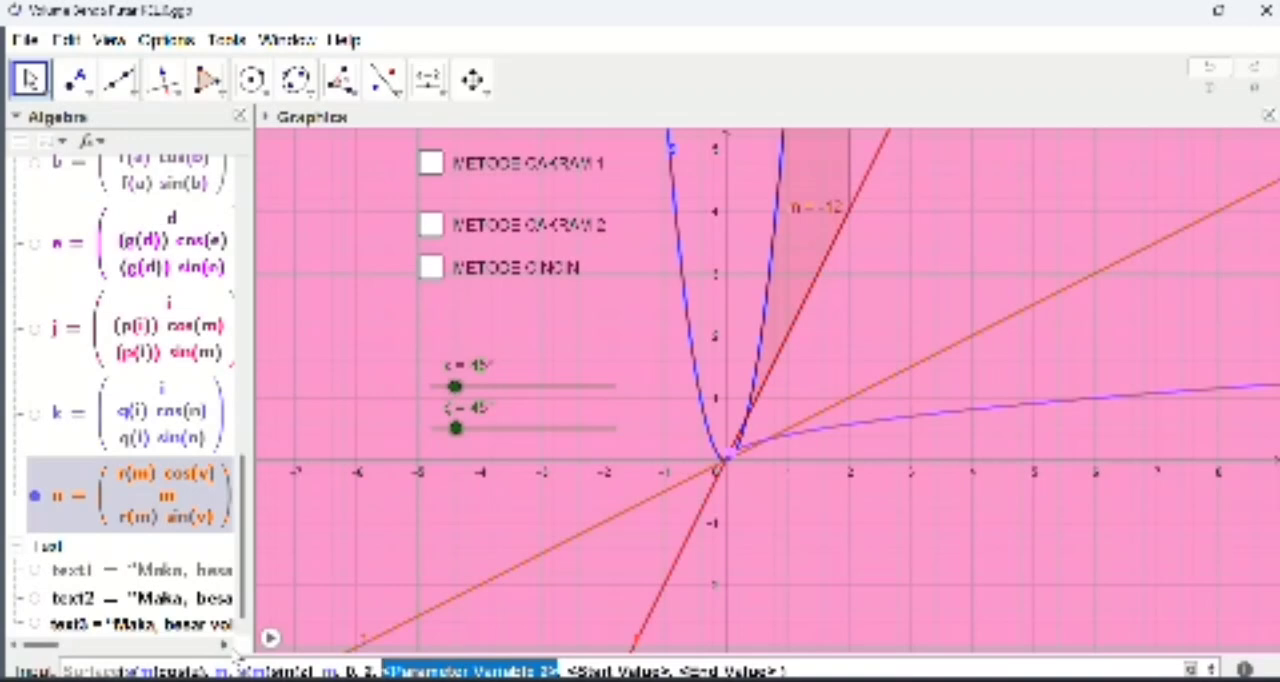
type("z")
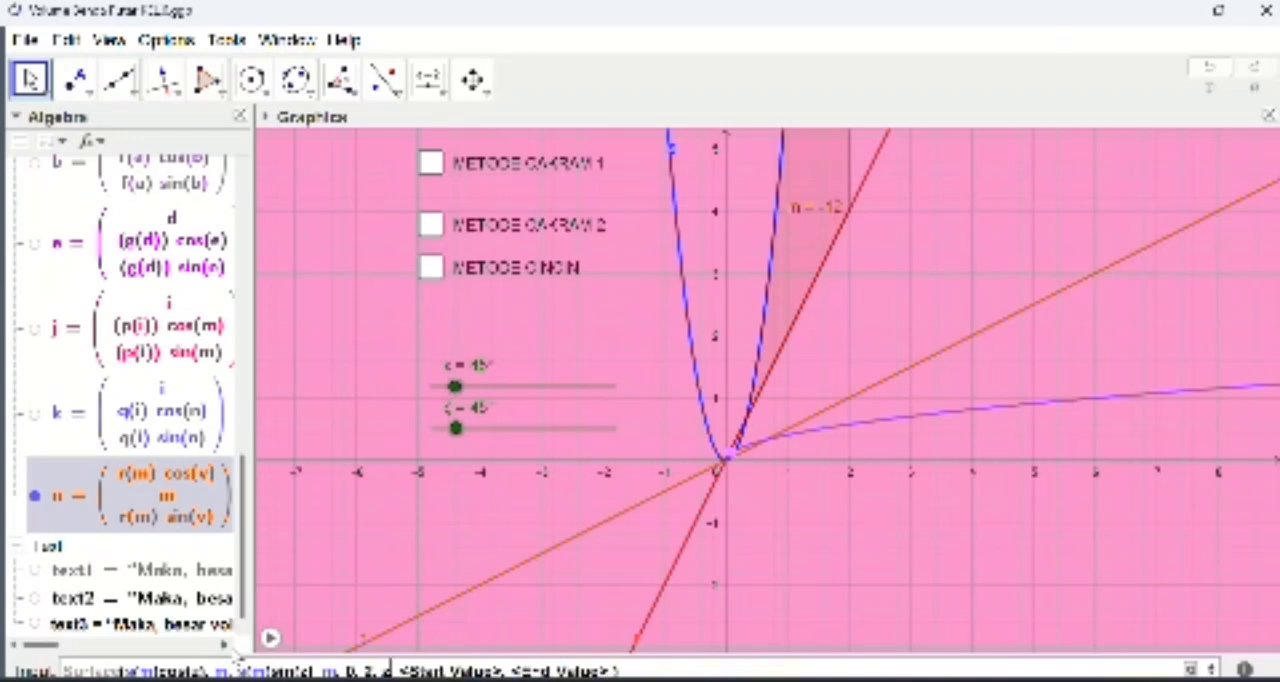
key("Tab")
type("0")
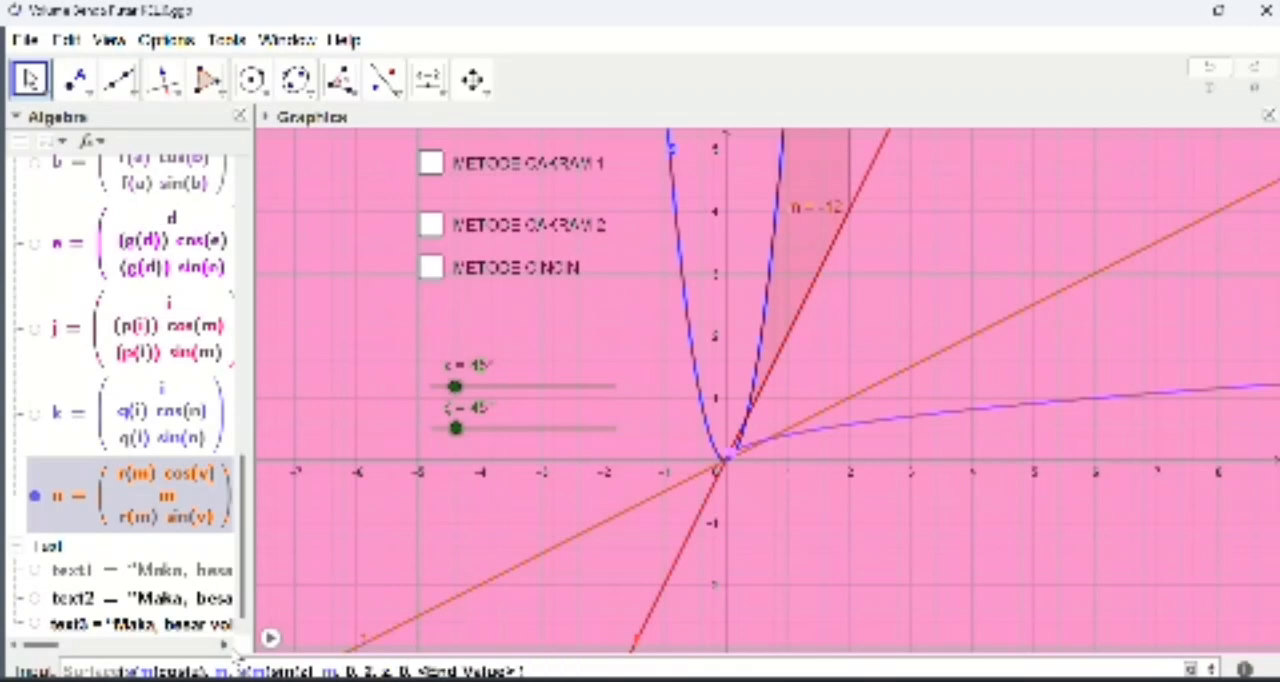
key("Tab")
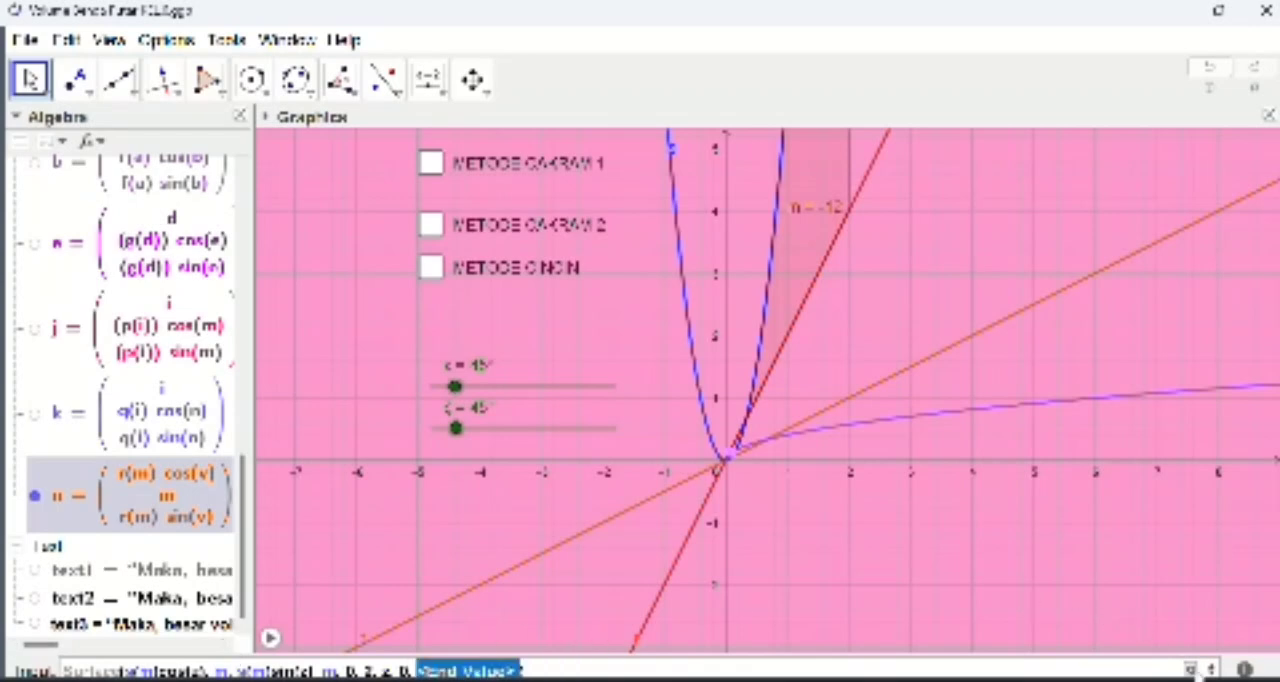
left_click(1191, 669)
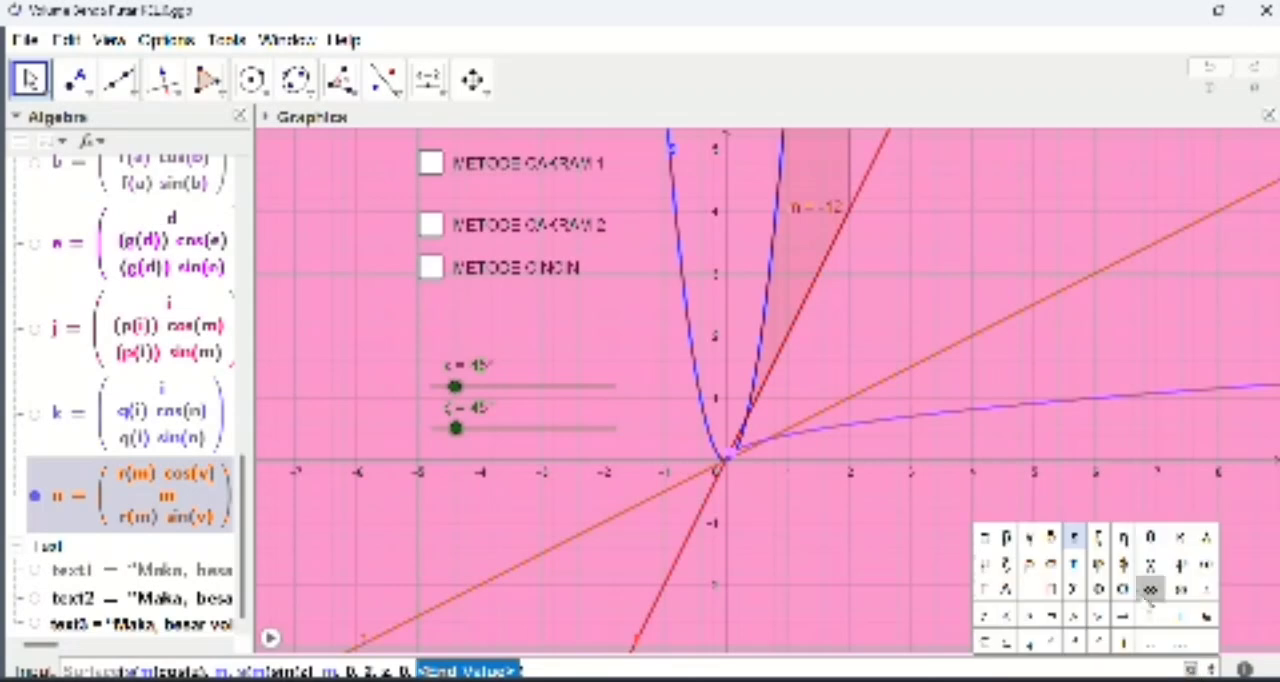
left_click(1097, 543)
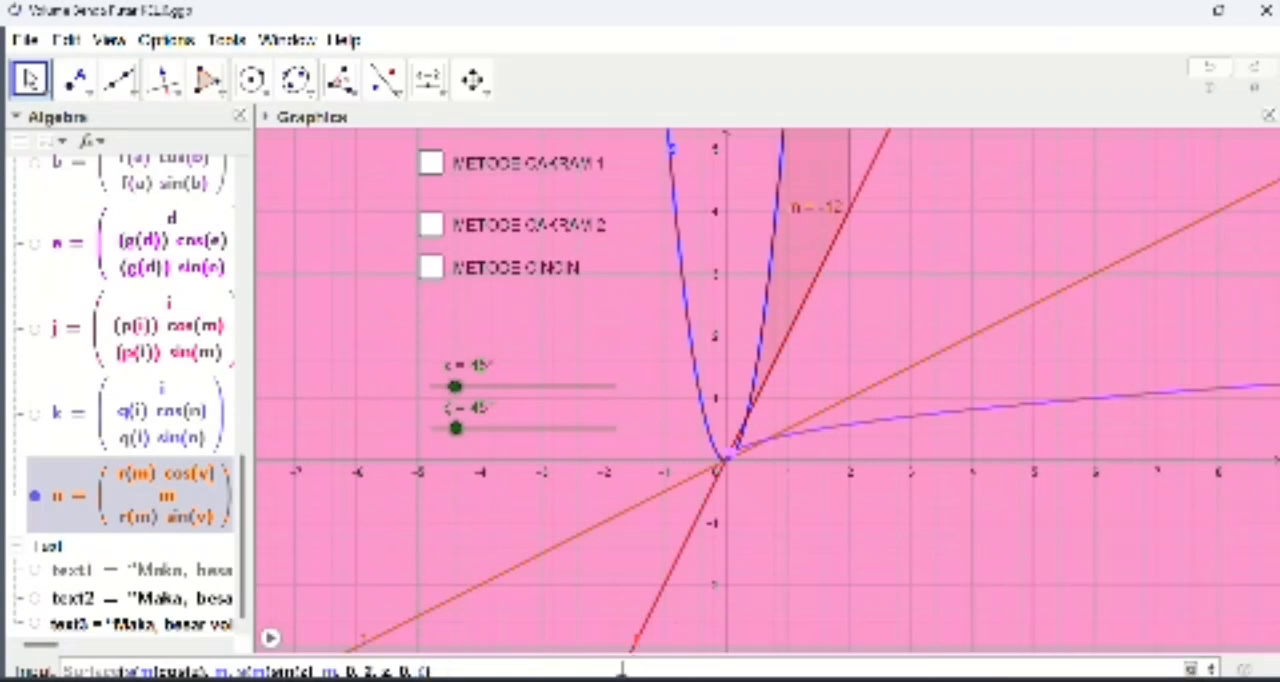
key("Return")
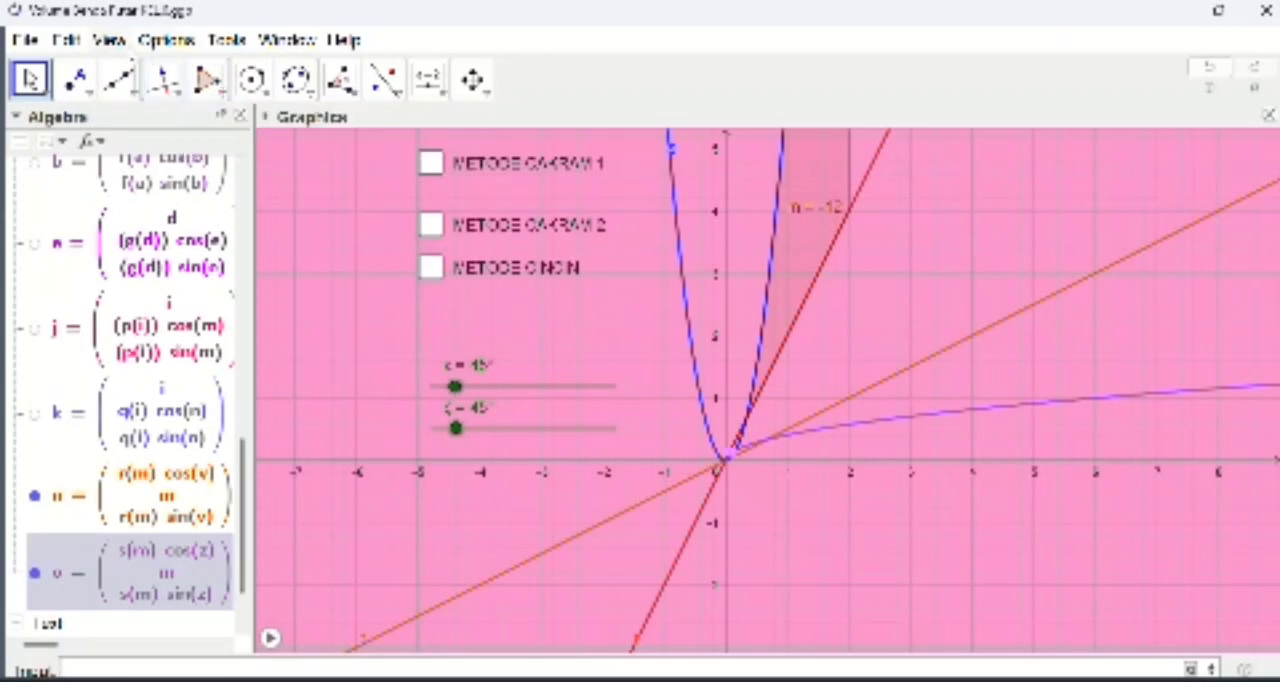
Step: Show the 3D Graphics view and turn on animation for the angle sliders ε and ζ
left_click(110, 40)
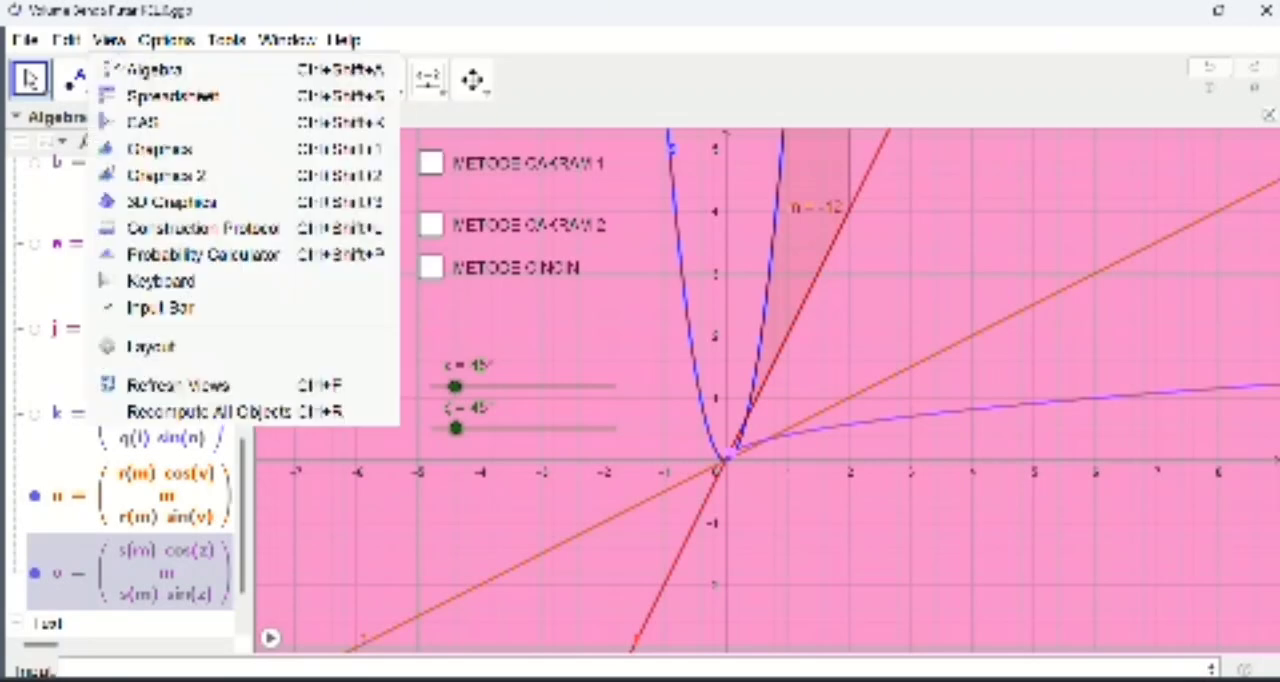
left_click(231, 204)
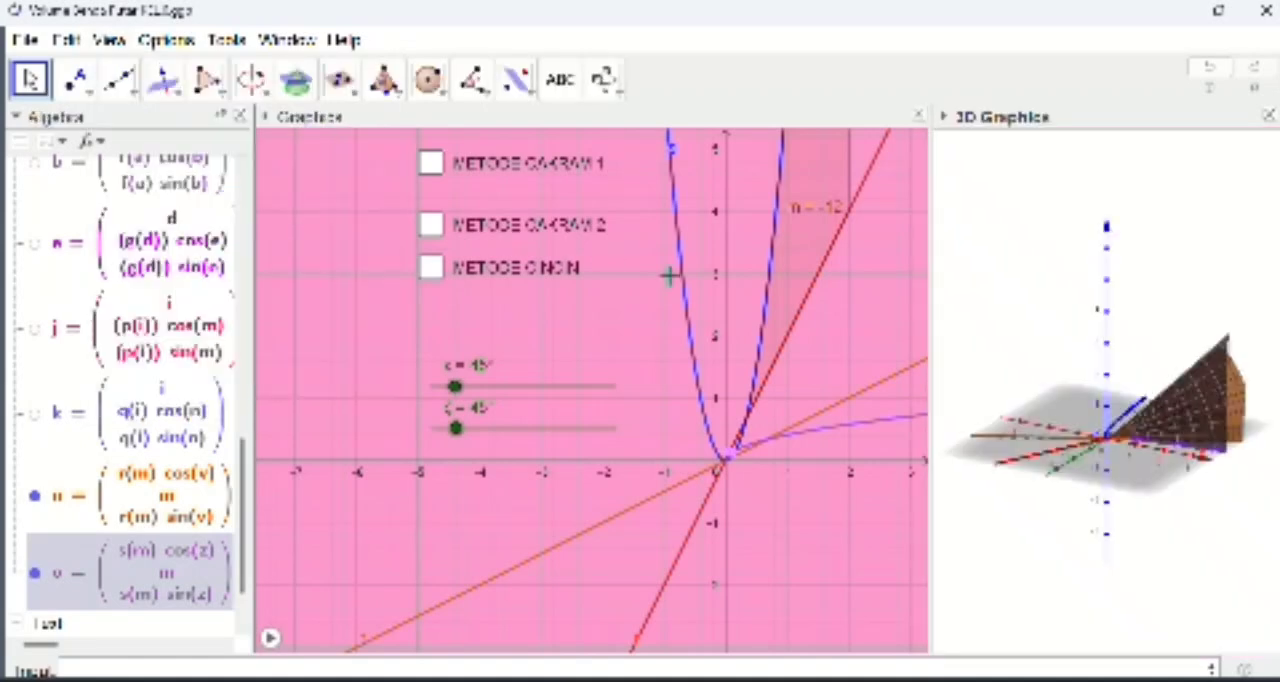
right_click(576, 398)
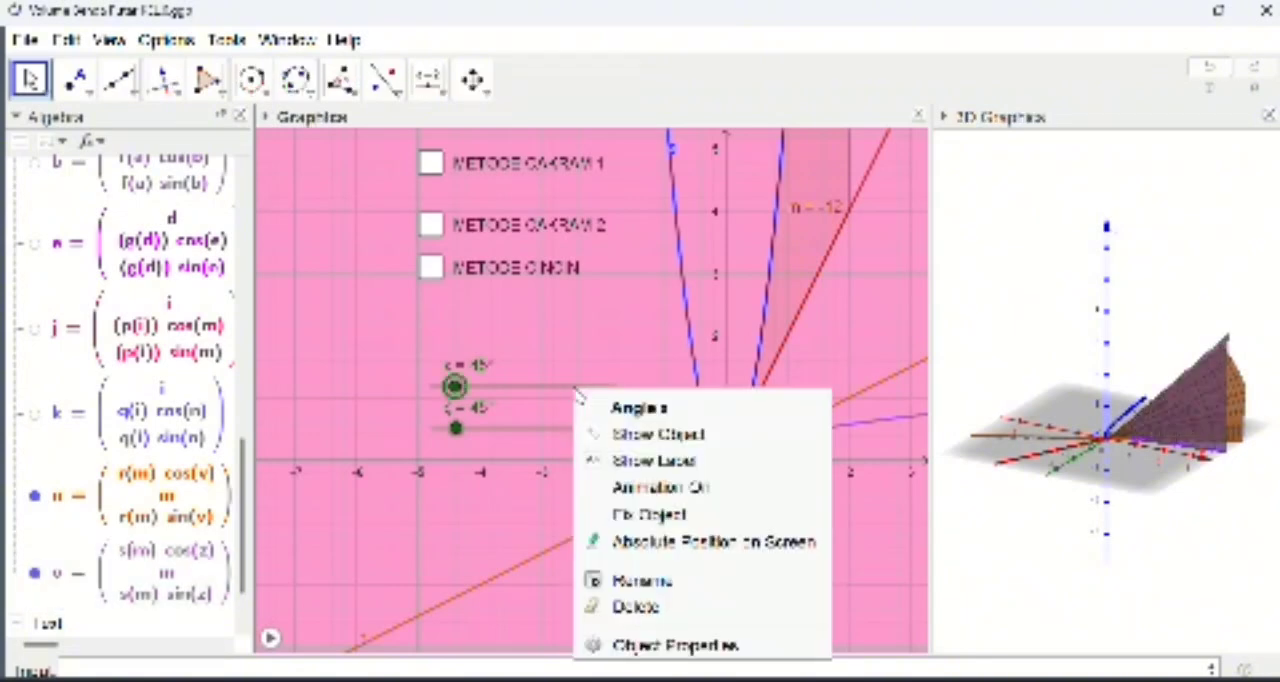
left_click(680, 487)
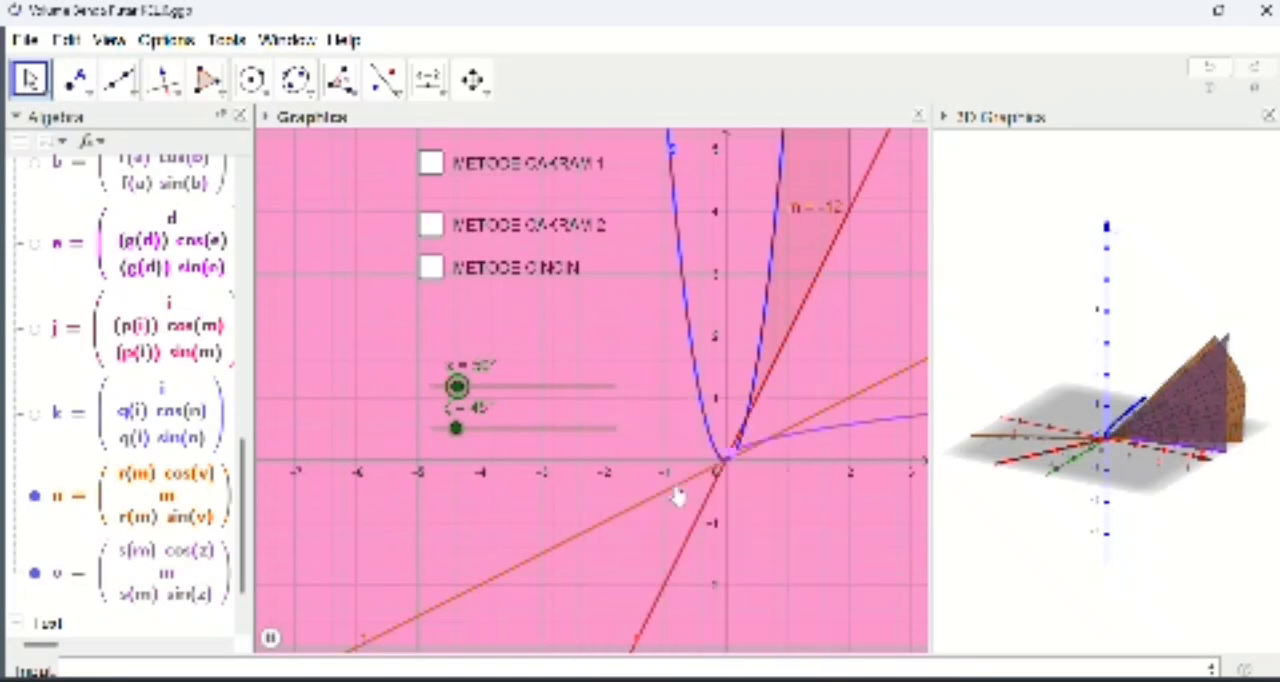
right_click(544, 434)
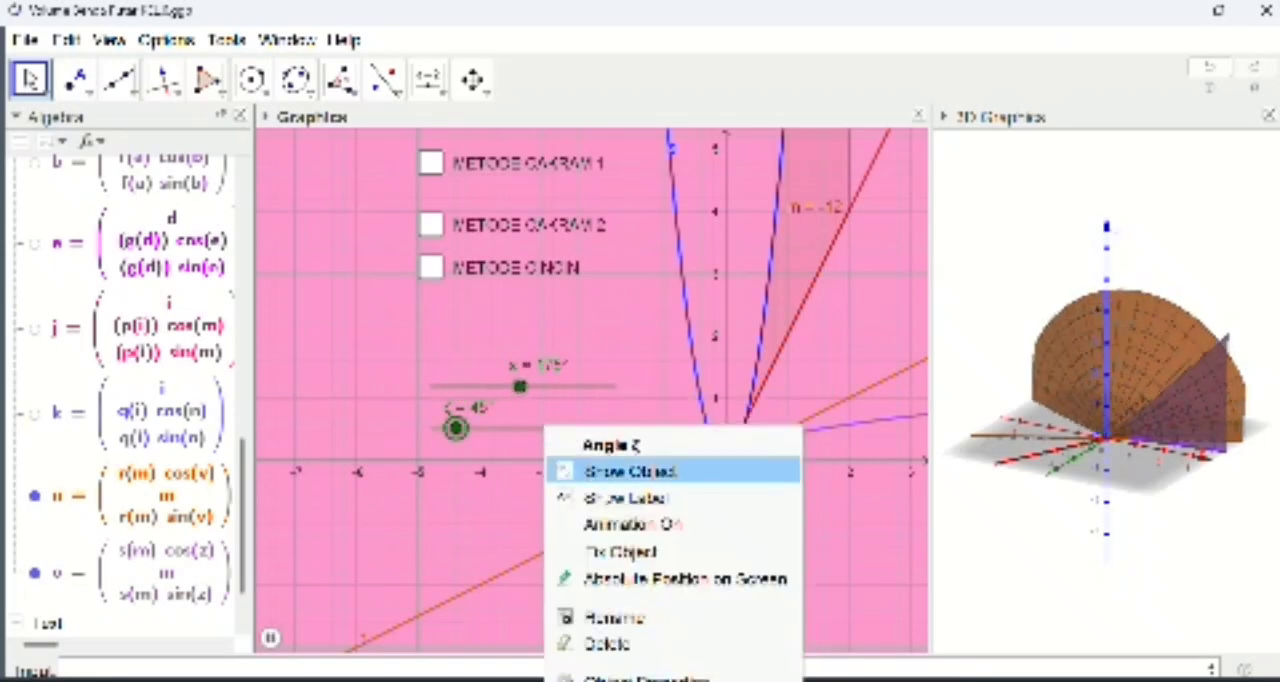
left_click(630, 523)
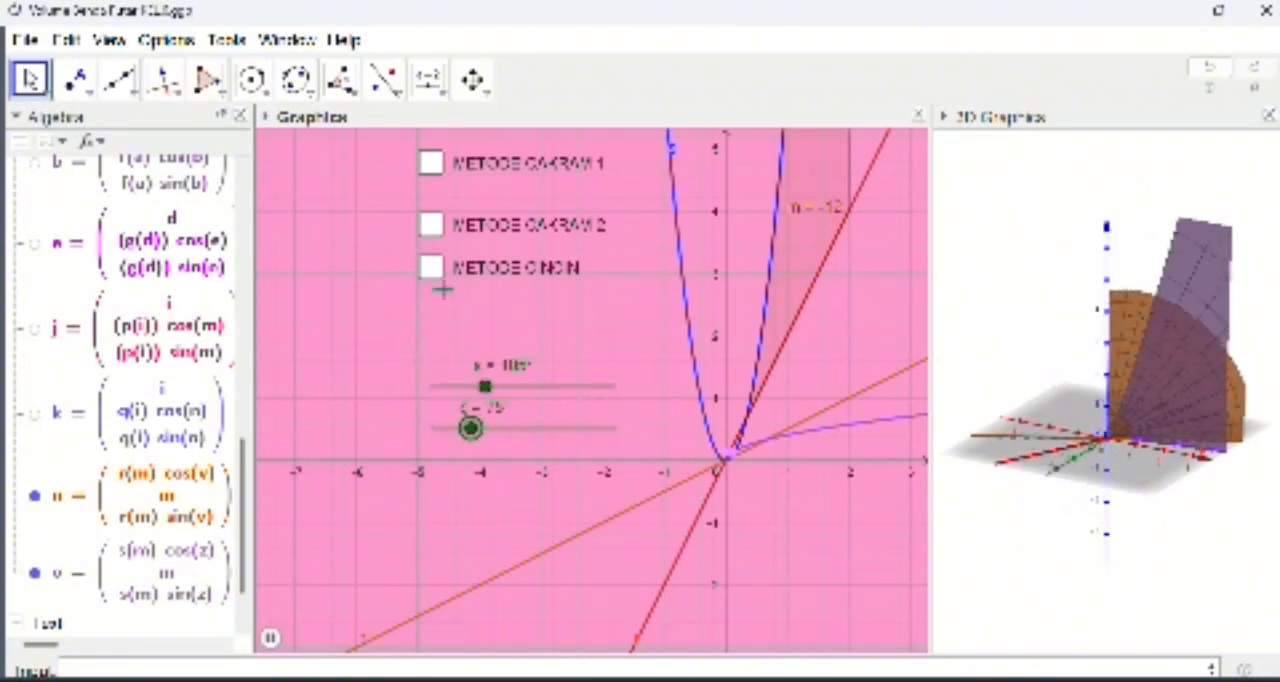
Step: Begin a new number definition with Volume=2π*Integral( for the volume of the y-axis solid
left_click(98, 667)
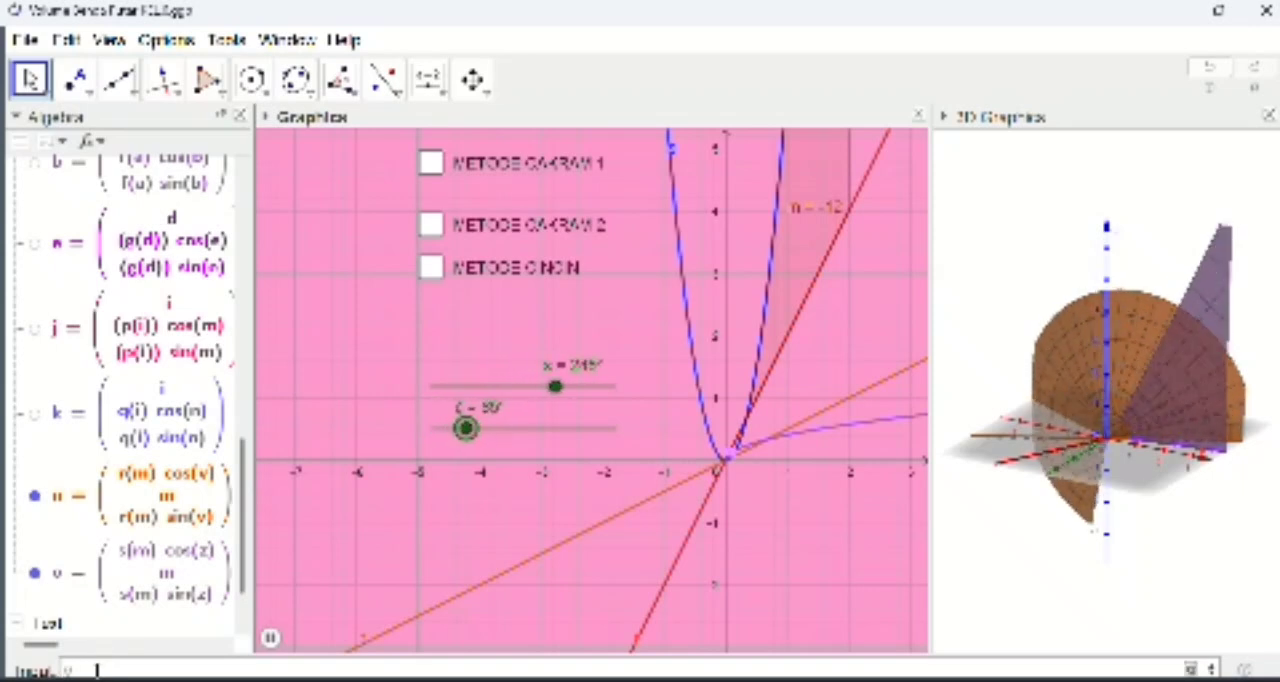
type("Volume")
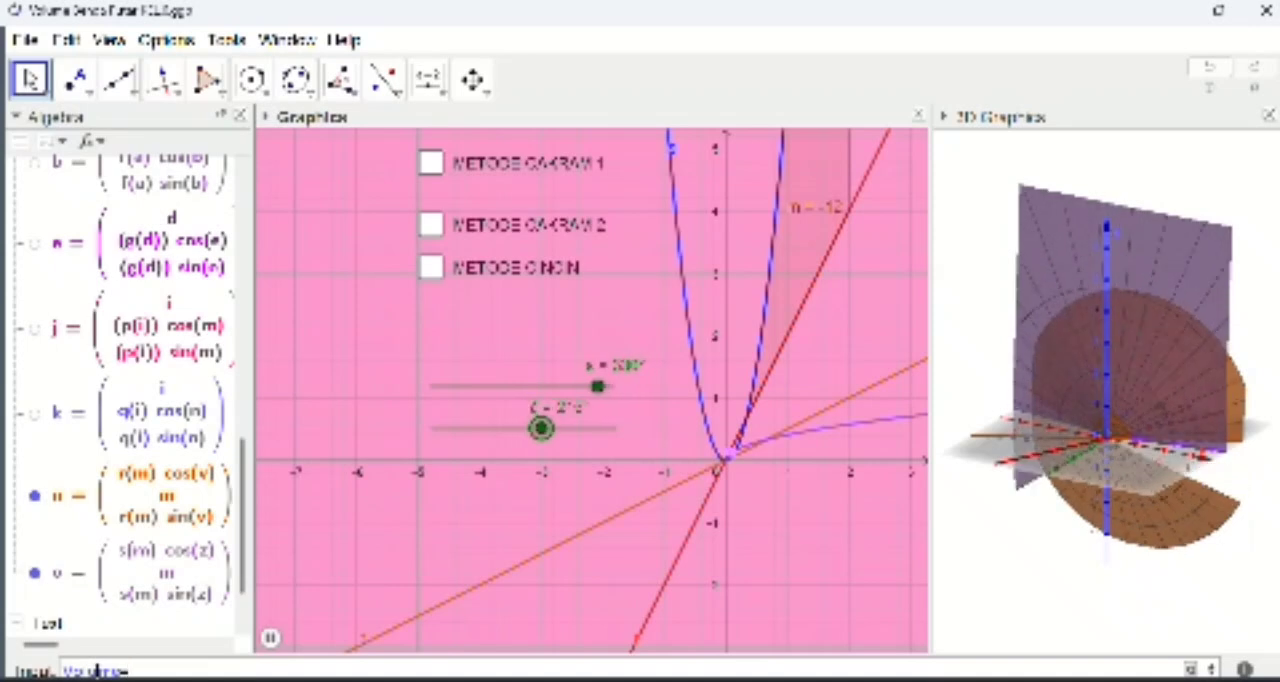
type("=2")
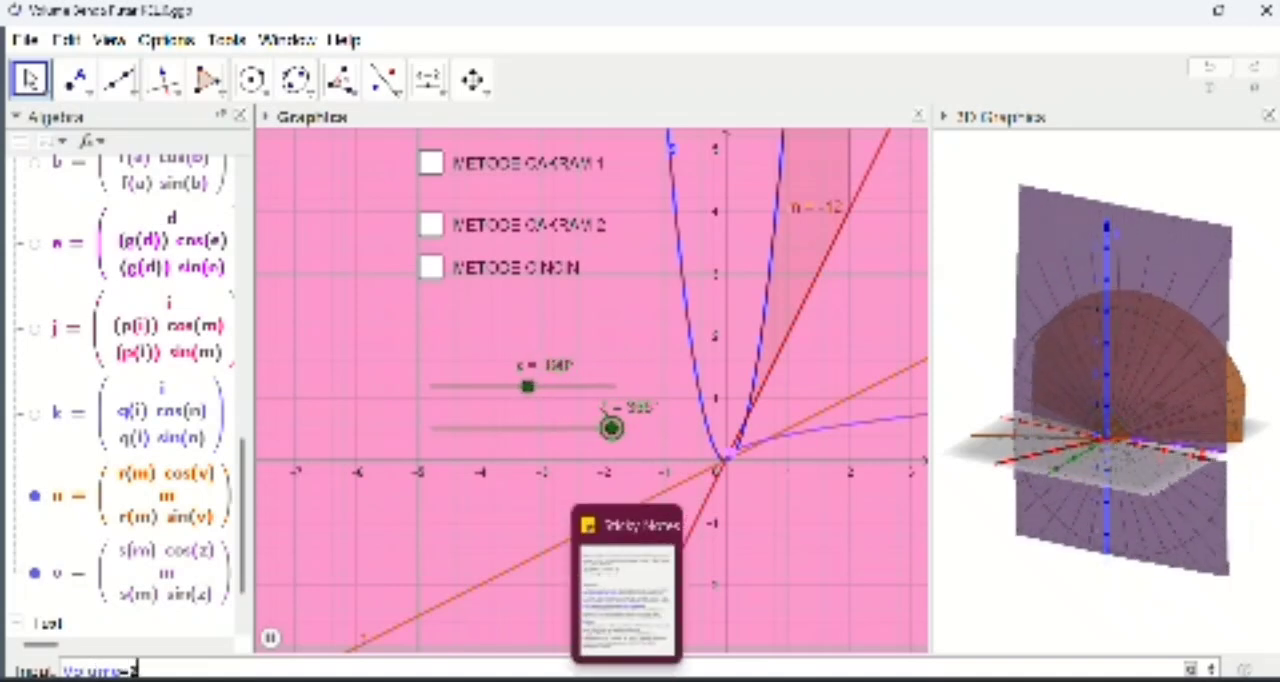
left_click(1192, 669)
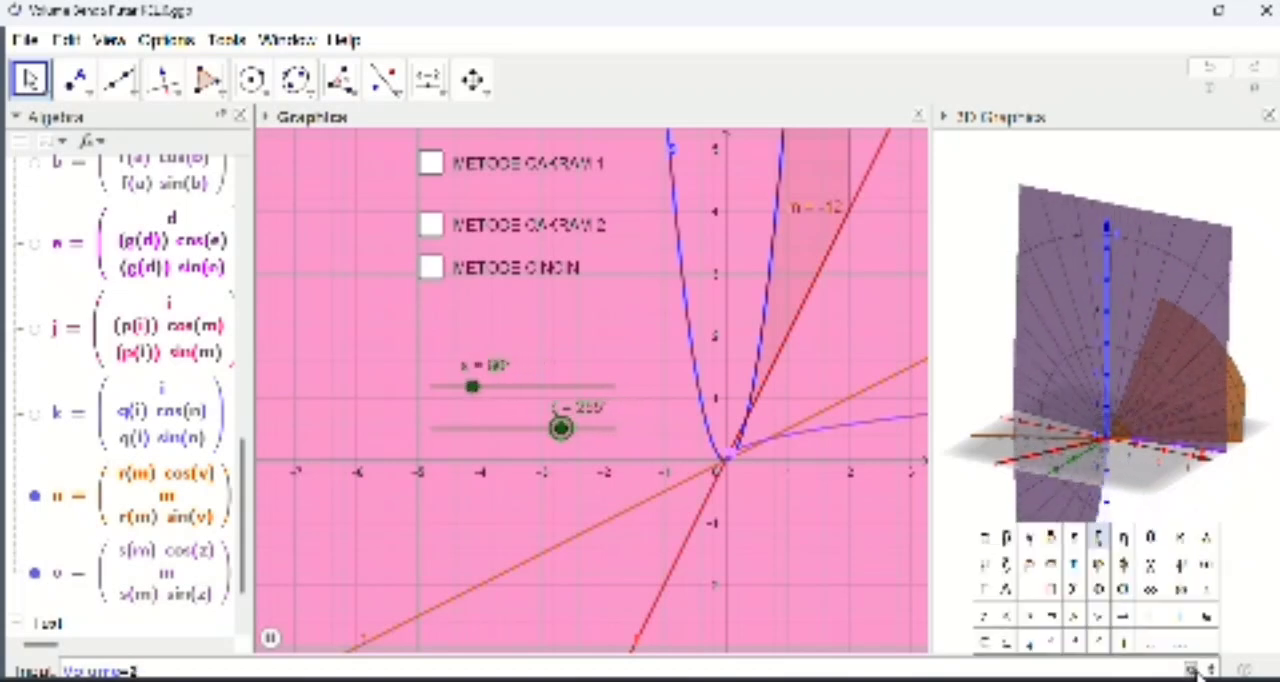
left_click(1150, 645)
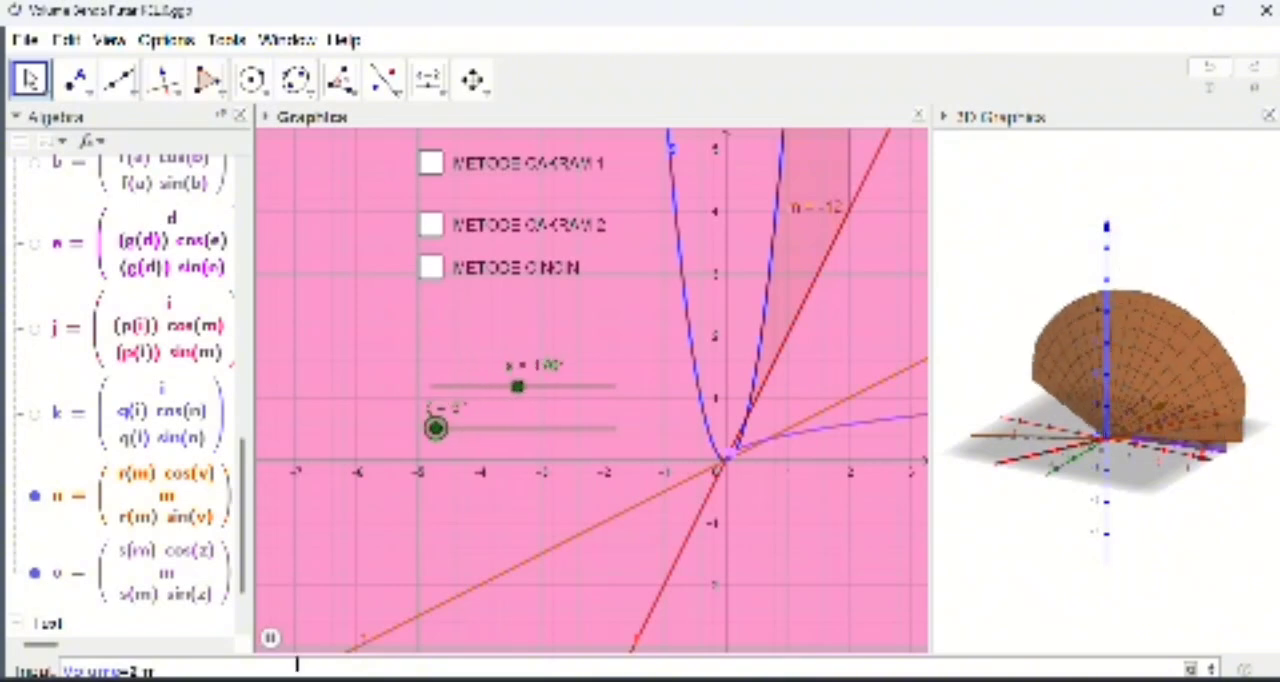
type("*")
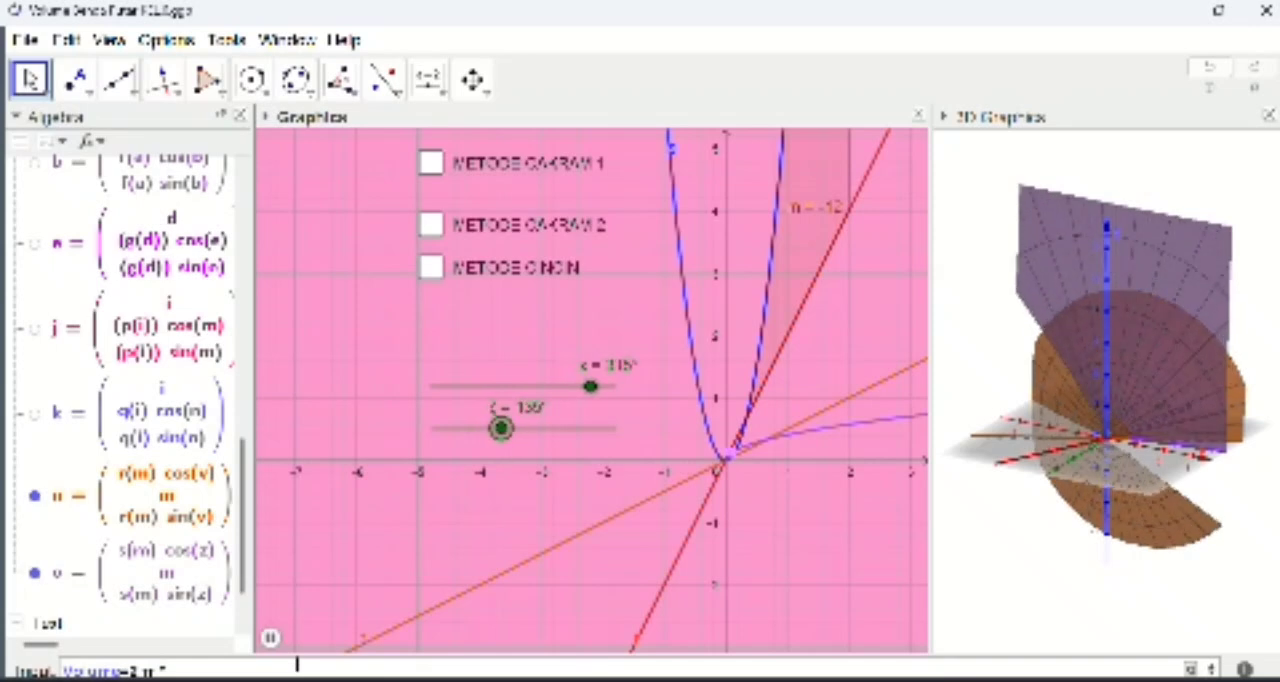
type("π*Integral")
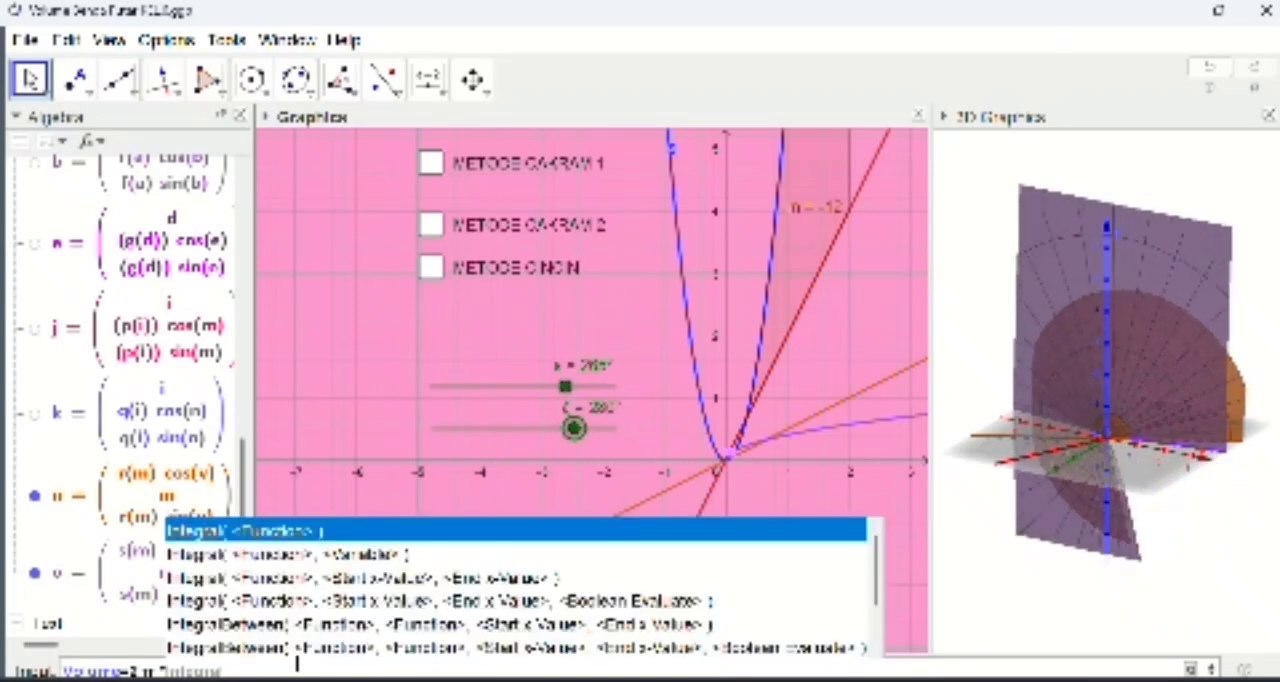
type("(")
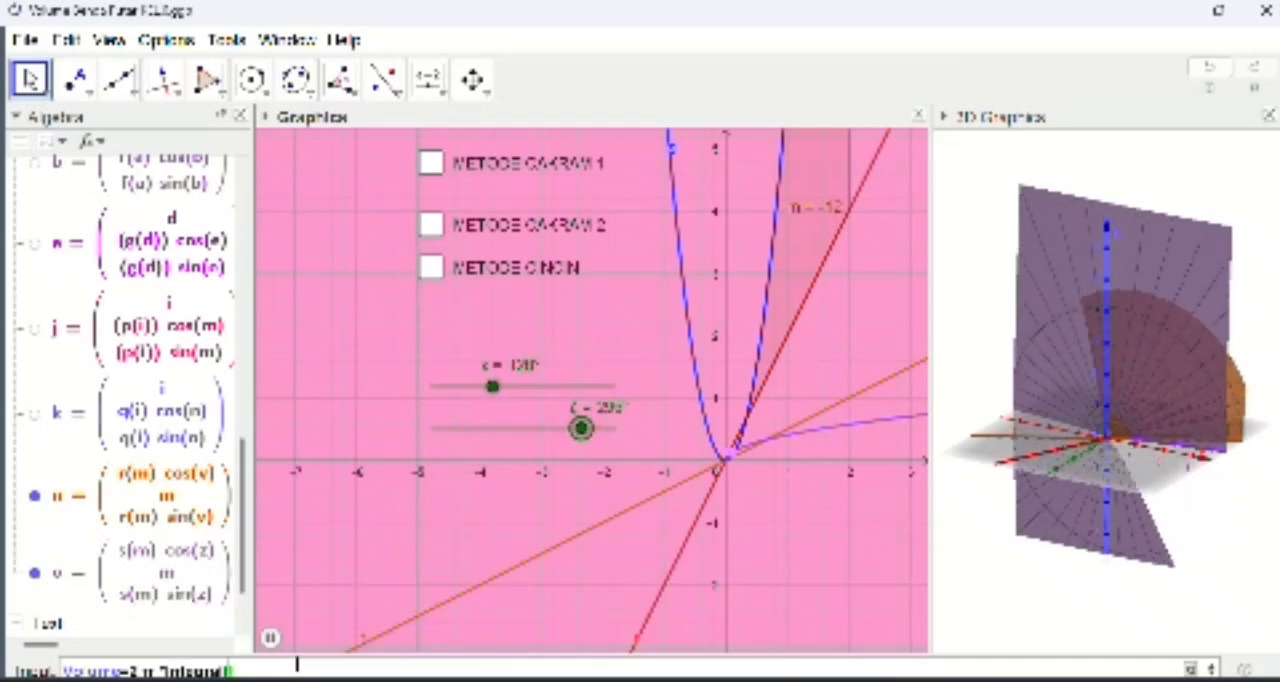
type("x")
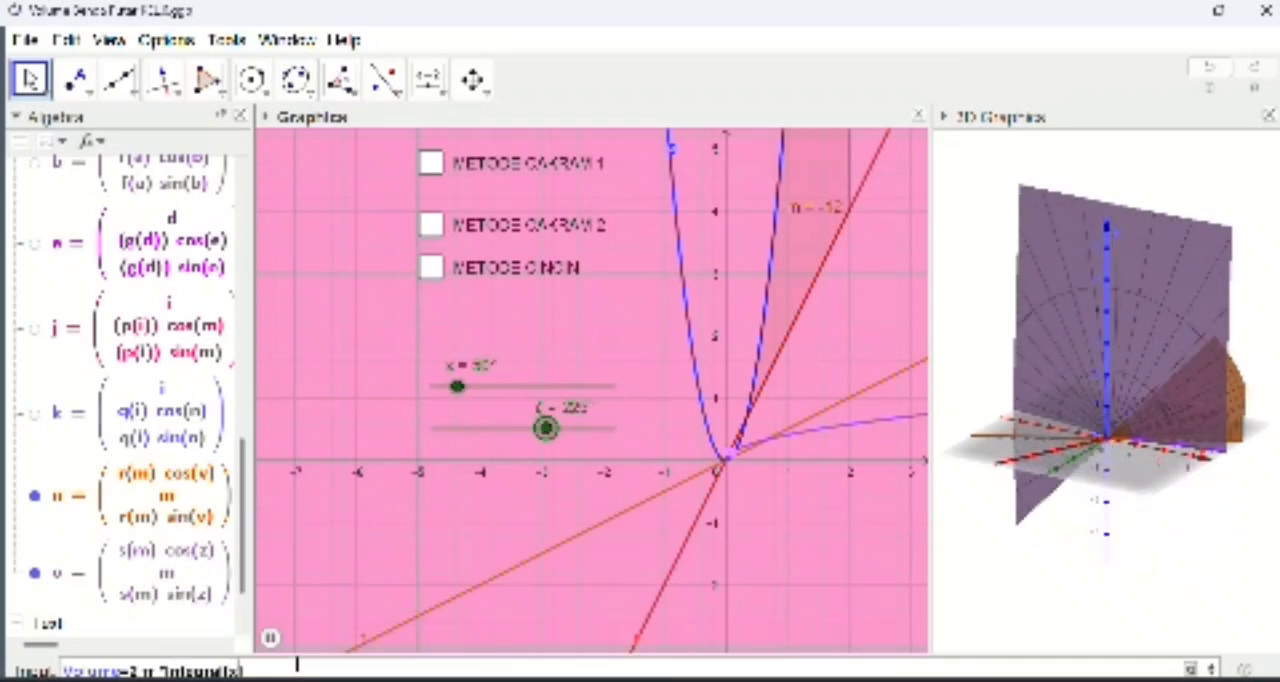
type("(")
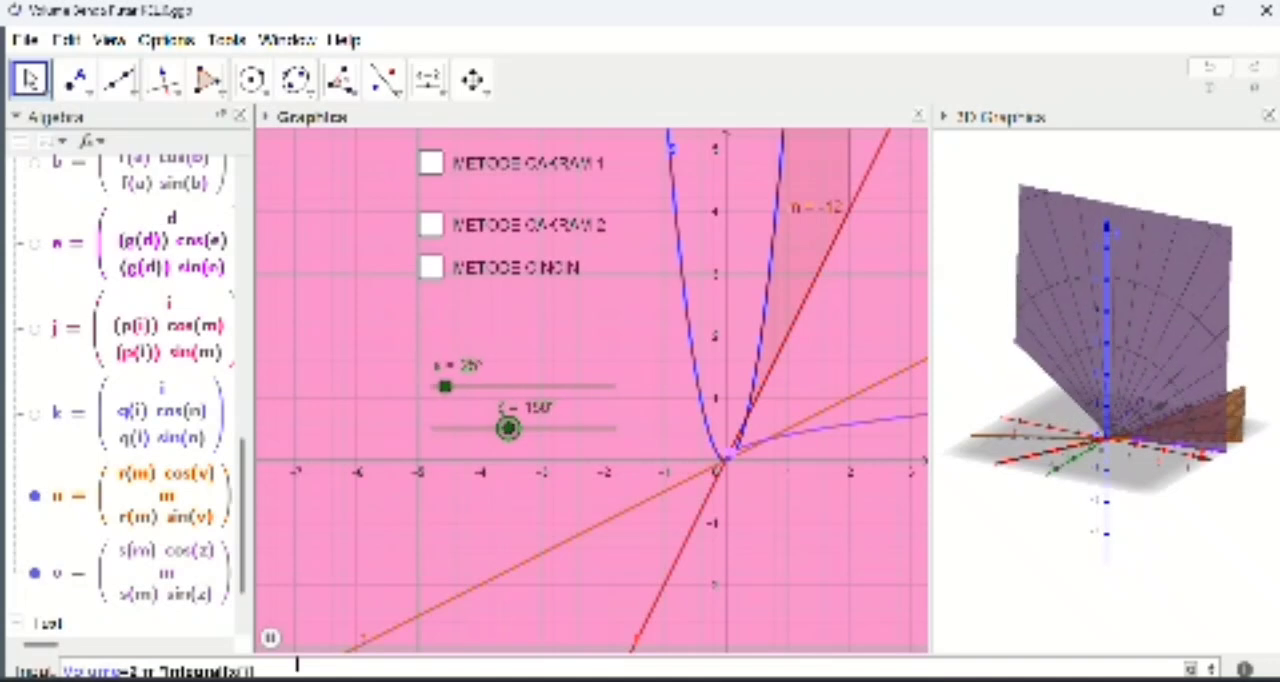
type("f(")
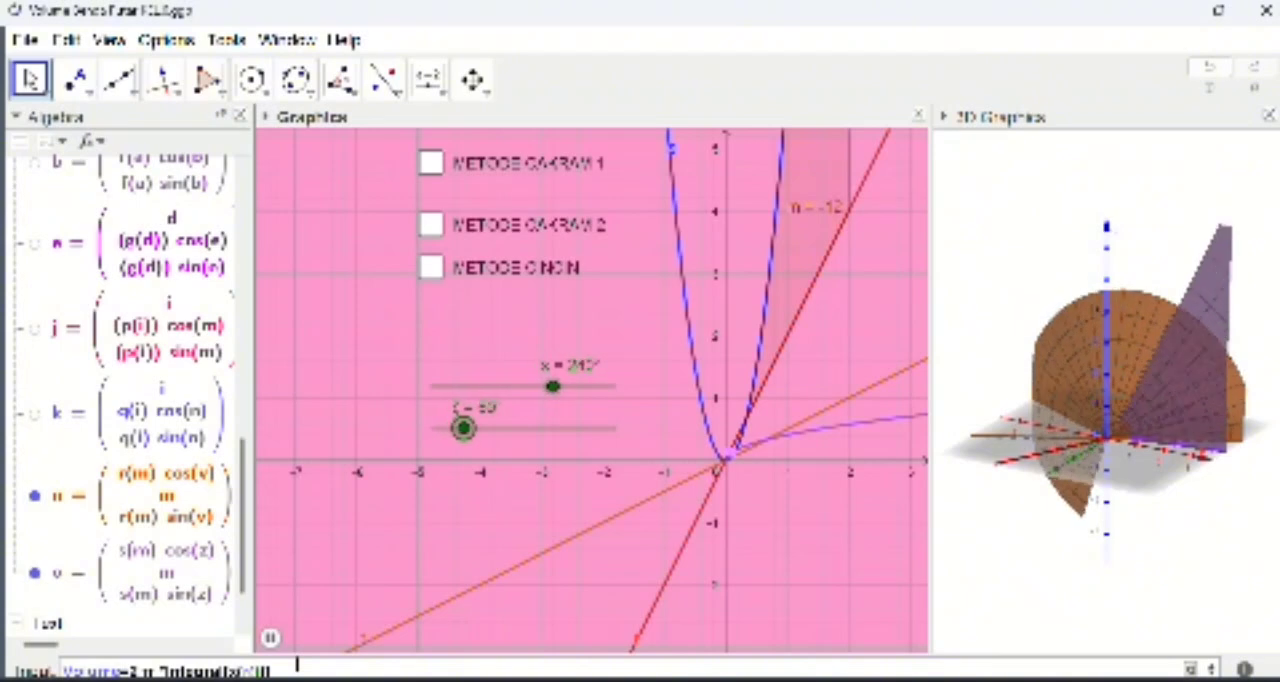
type("x")
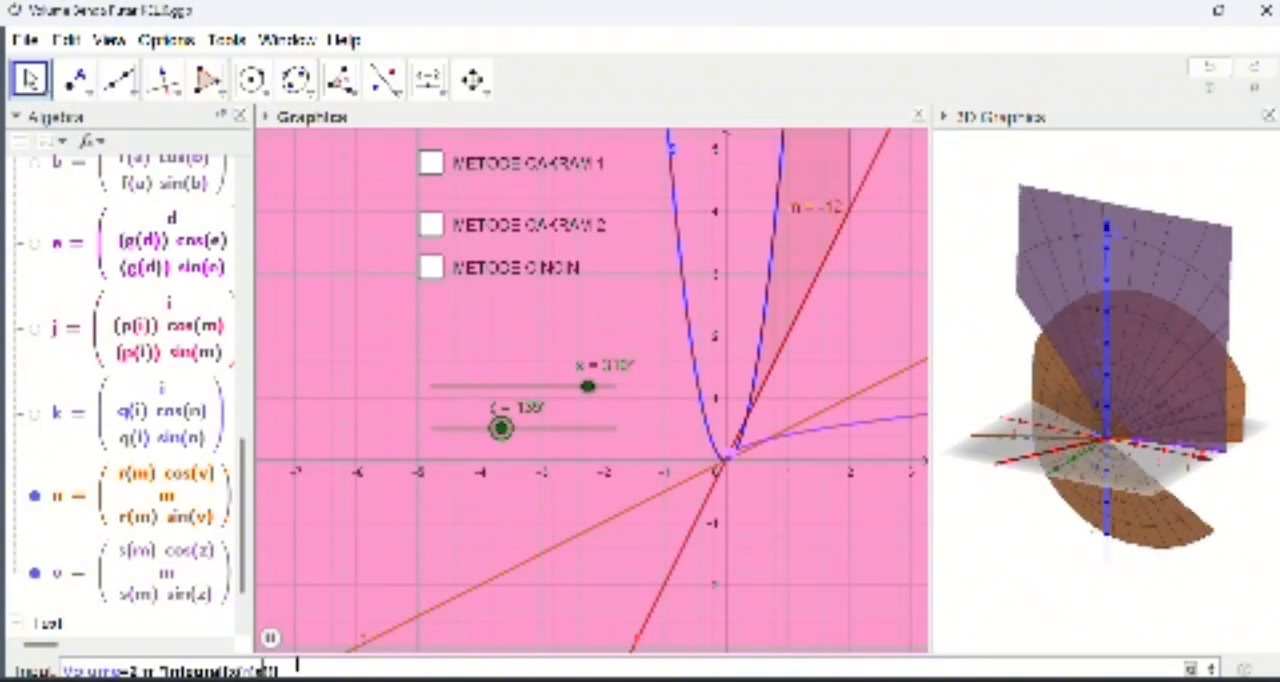
Step: Complete the integral with the integrand x(r(x)-s(x)) from 0 to 2, create the Volume number and select it in the object list
key("Right")
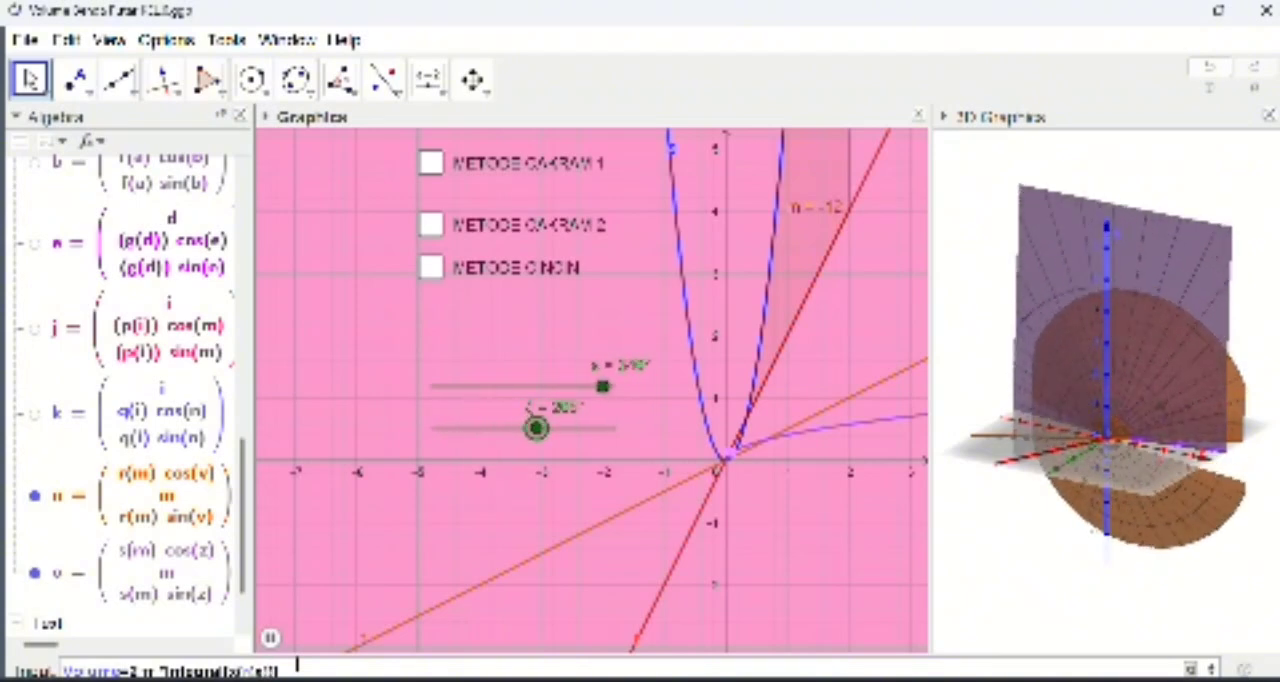
type("-")
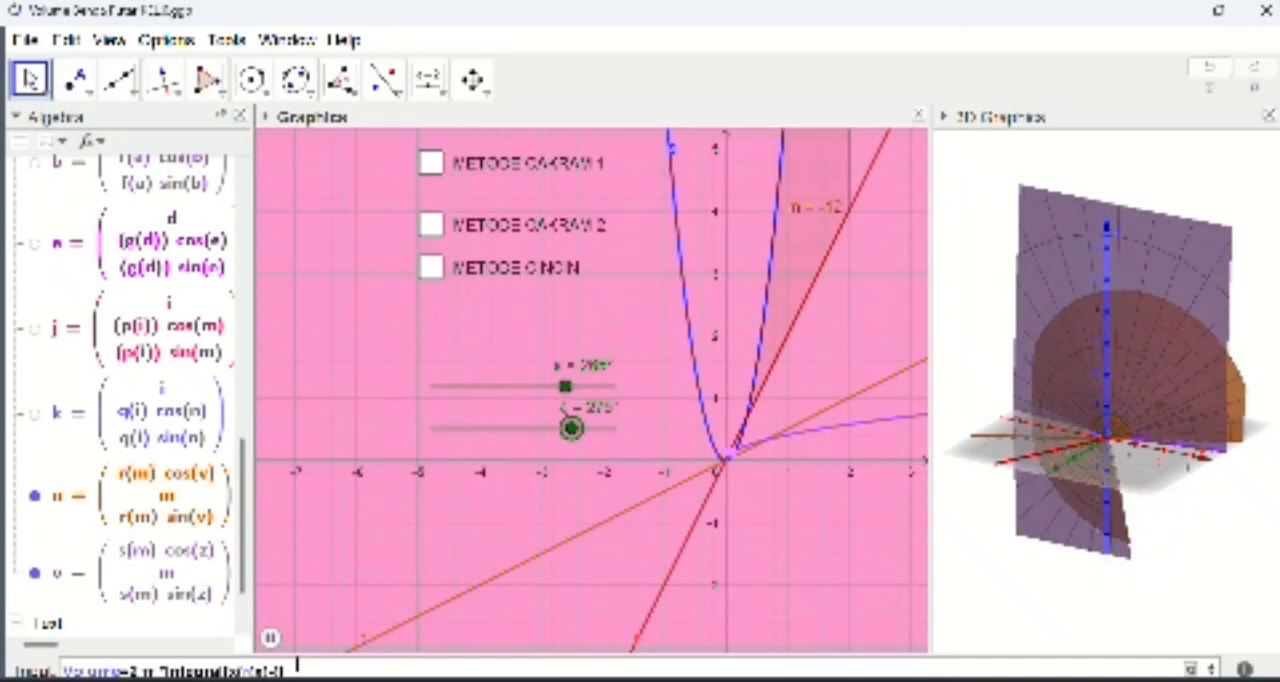
type("s")
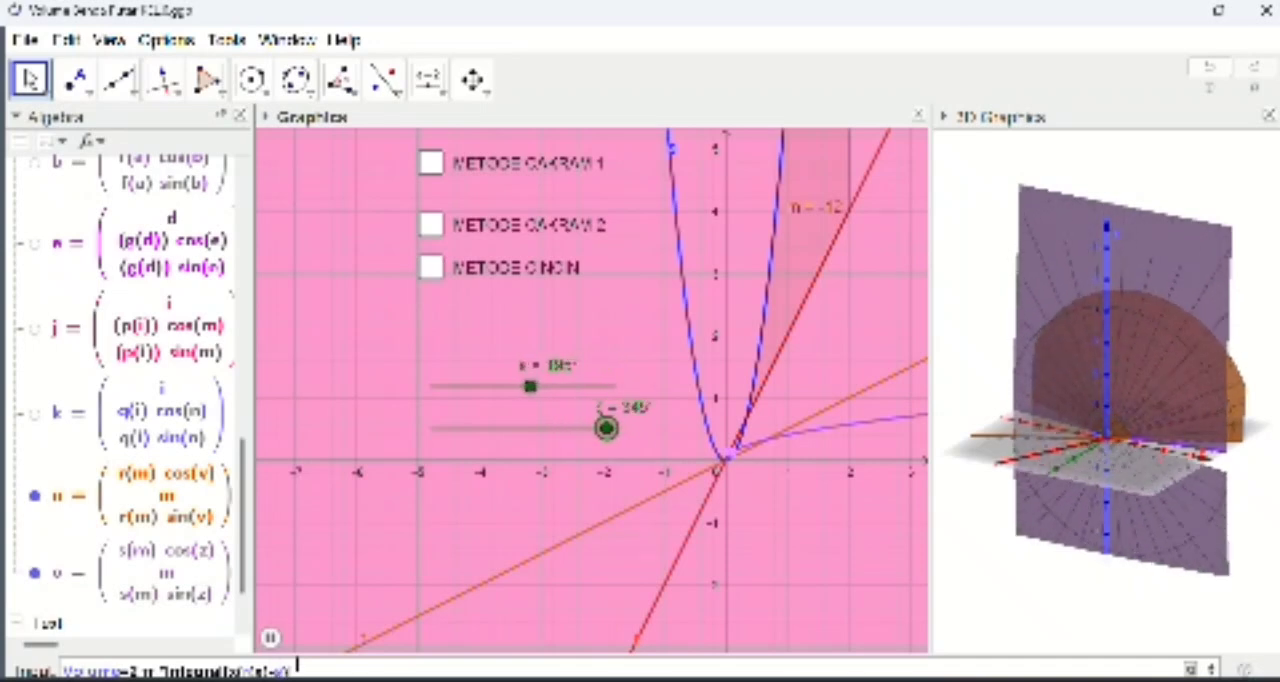
type("(x)")
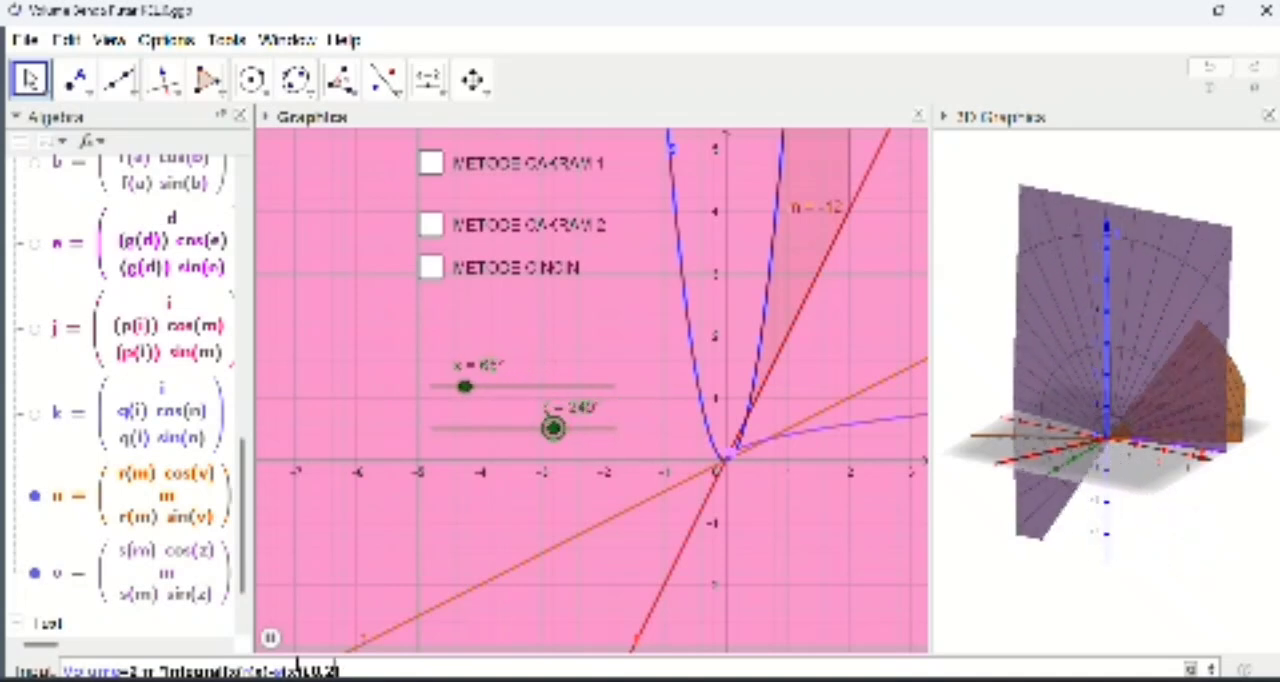
key("Return")
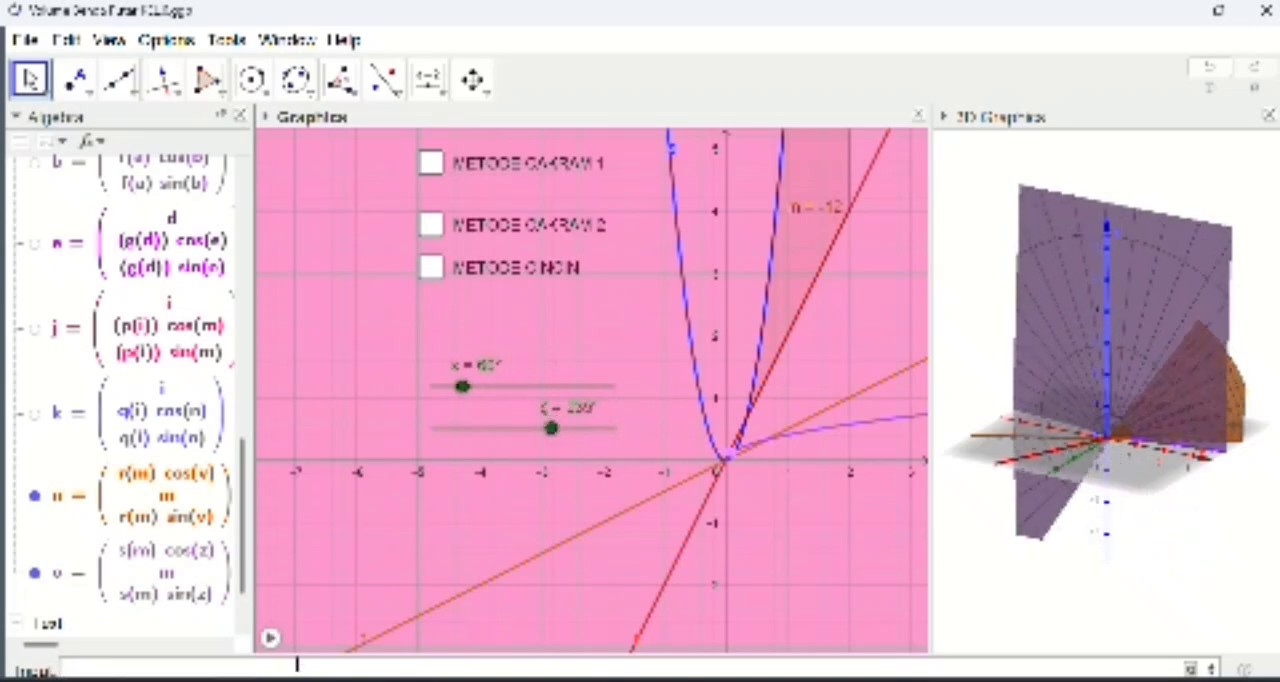
scroll(175, 580, "up", 10)
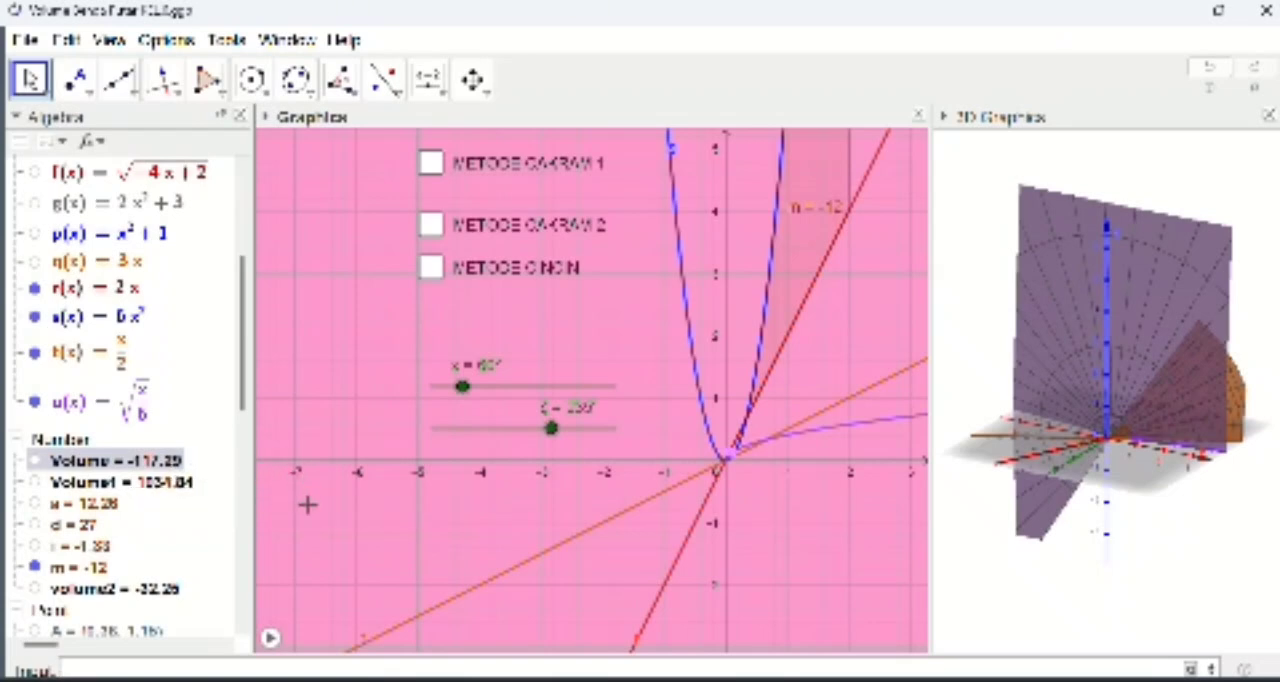
left_click(163, 463)
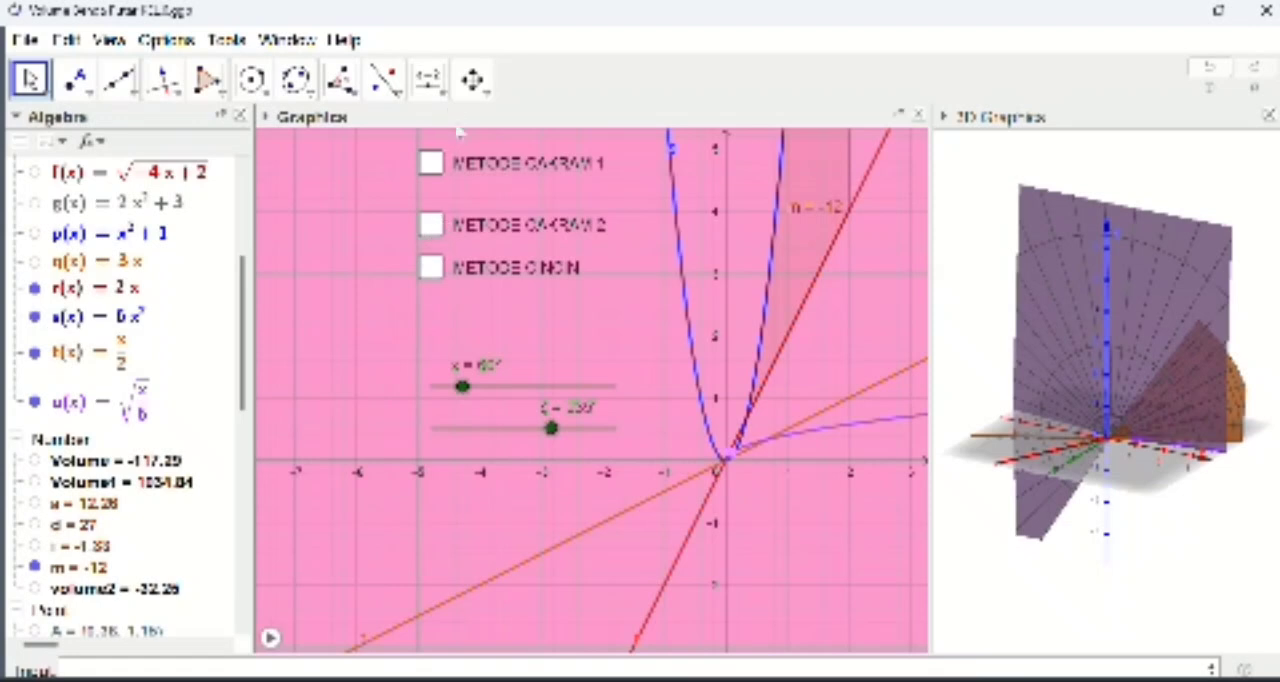
Step: Start a text object in the Graphics view with the first line "Maka, Besar Volume Benda Putar yang dibentuk oleh"
left_click(430, 82)
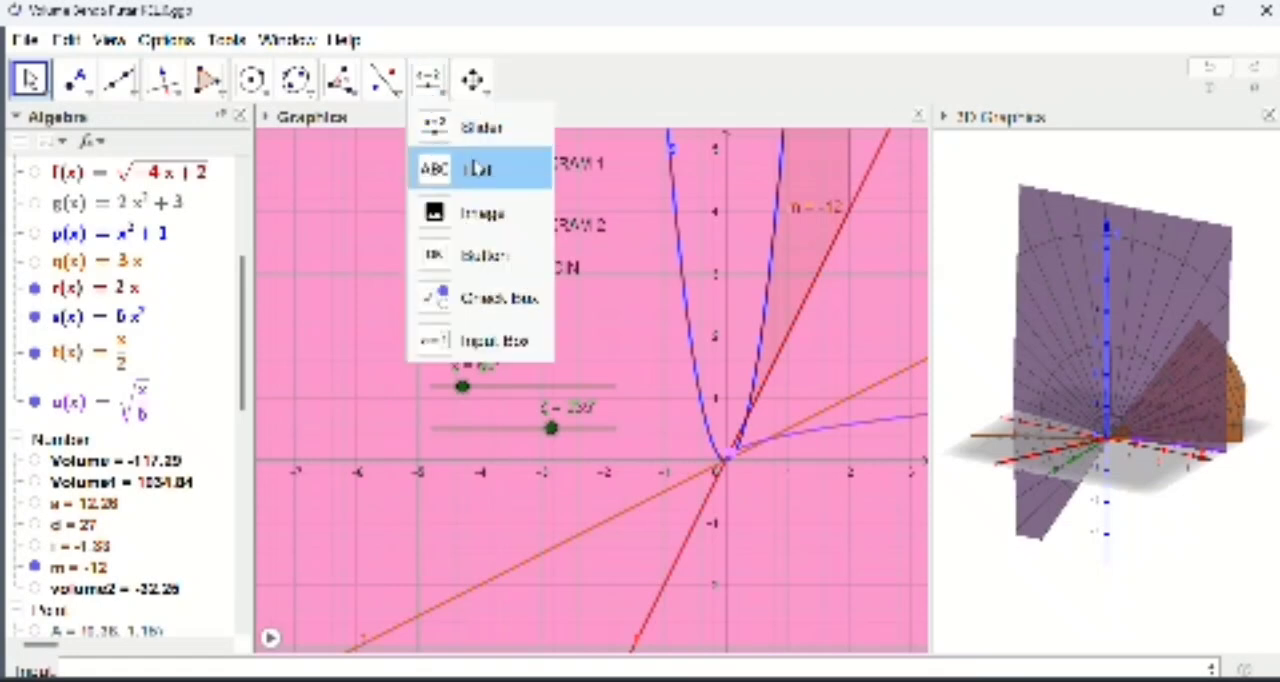
left_click(477, 168)
left_click(564, 316)
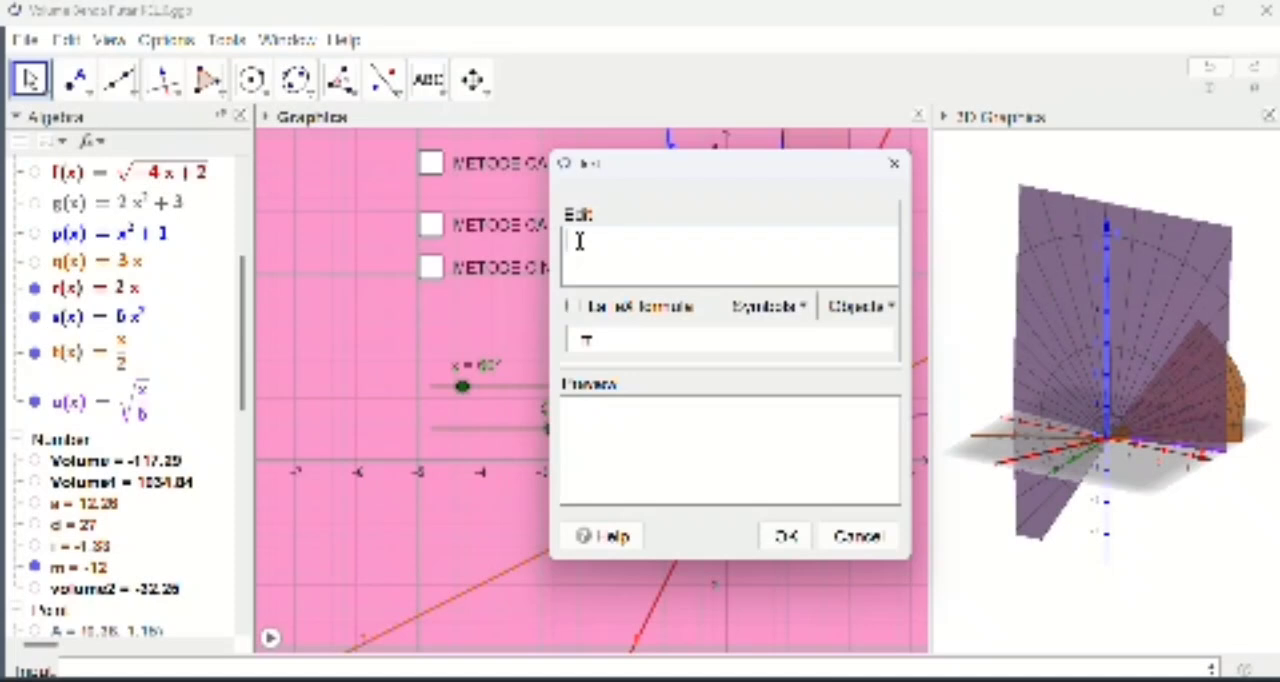
type("Maka, Beto")
type(", Besar")
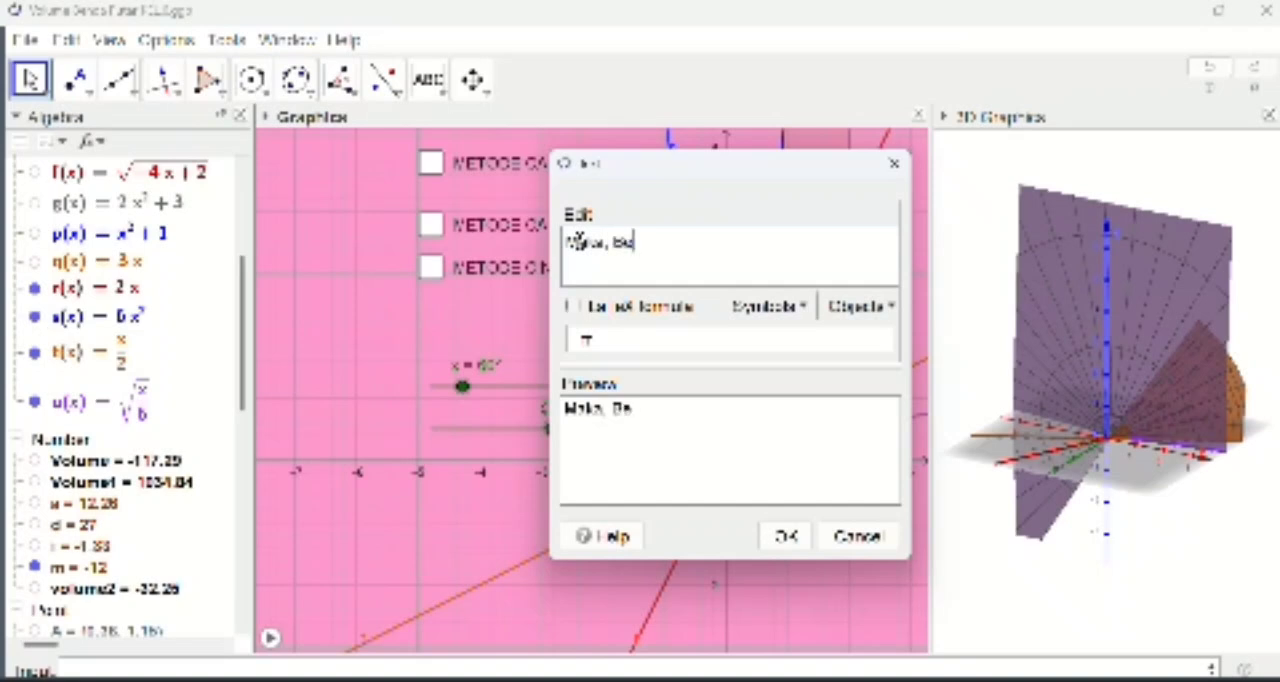
type(" Vo")
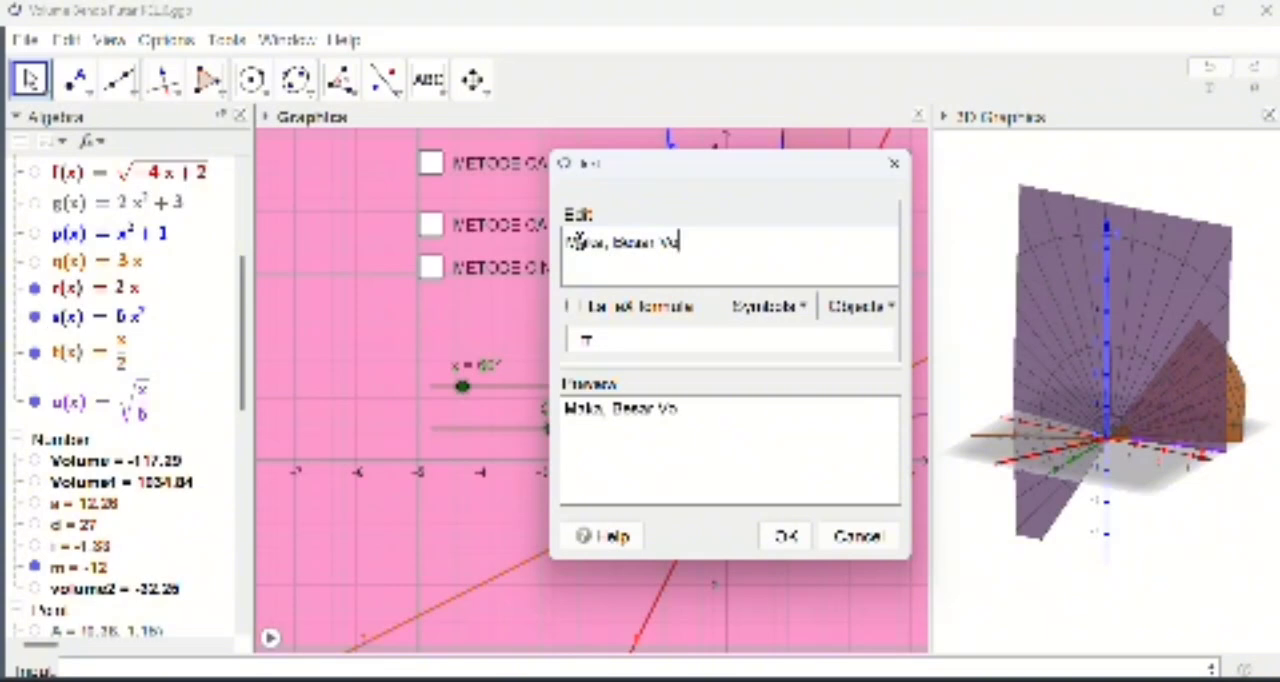
type("lume B")
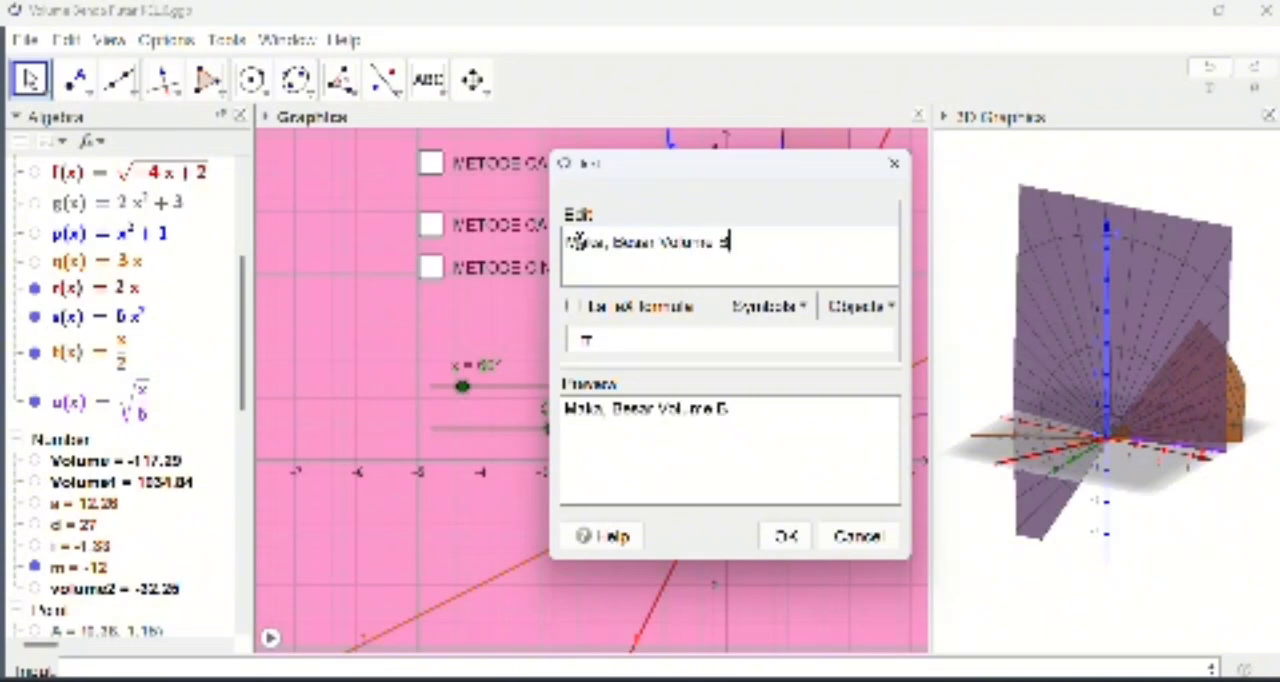
type("enda ?")
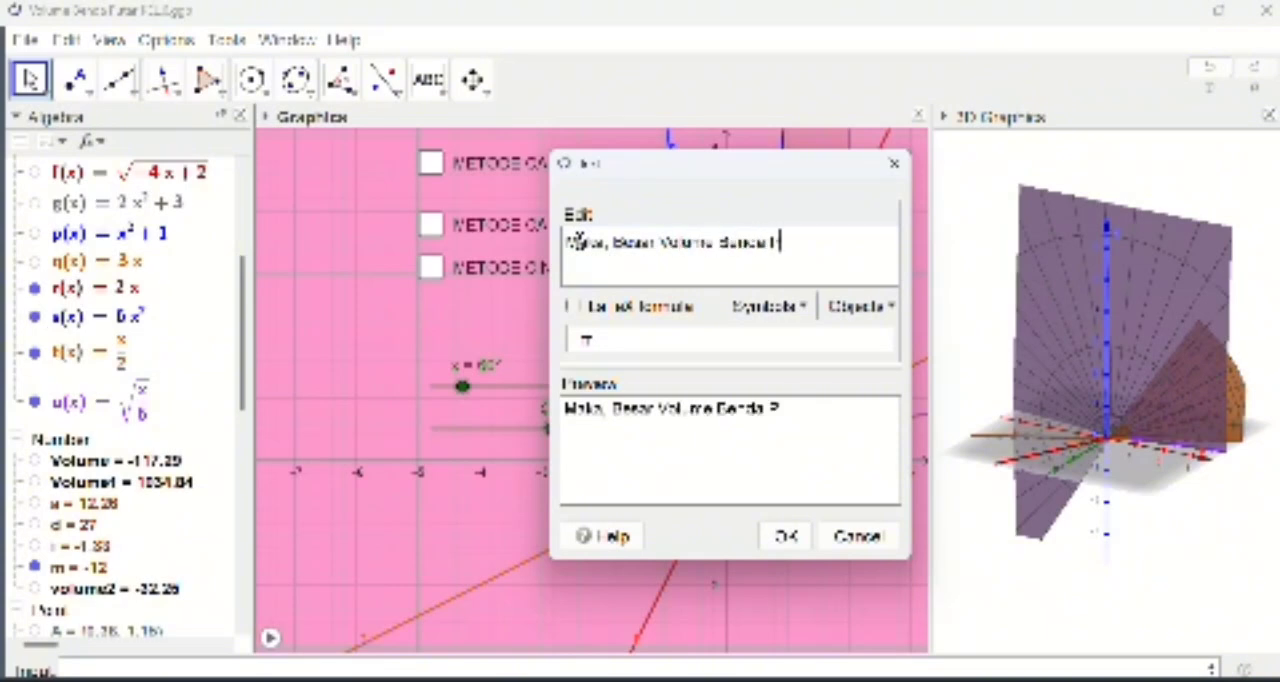
type("utar y")
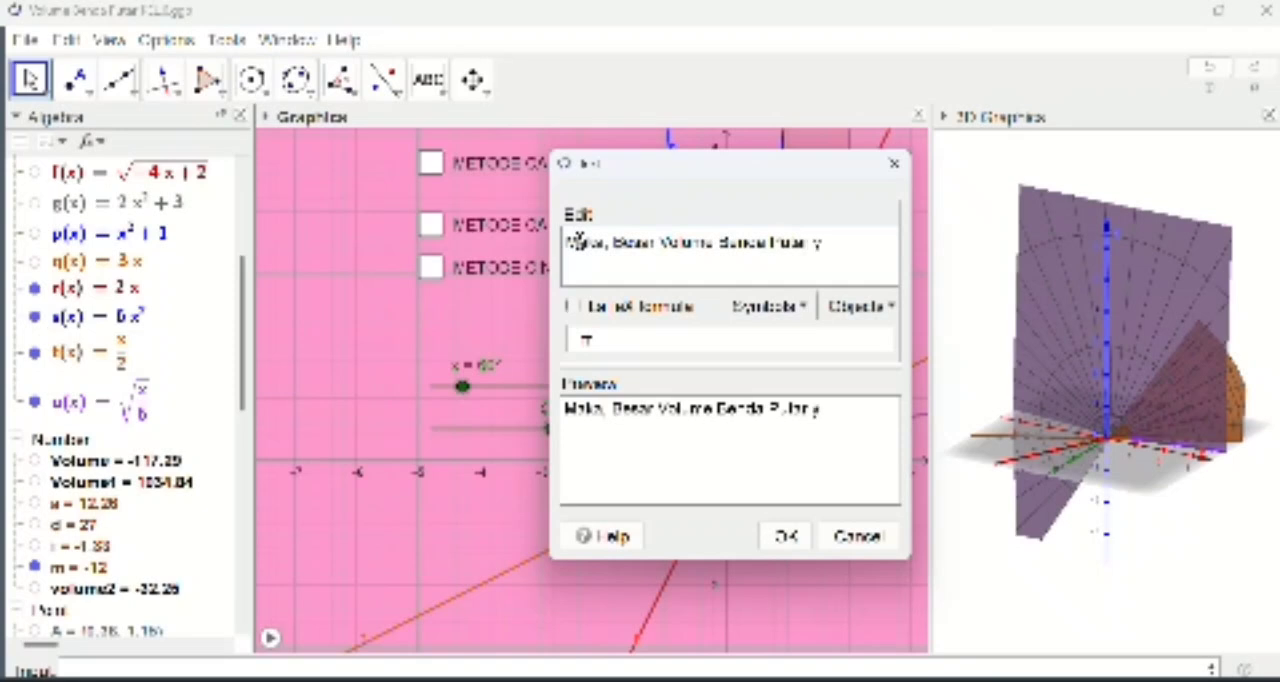
type("ang diben")
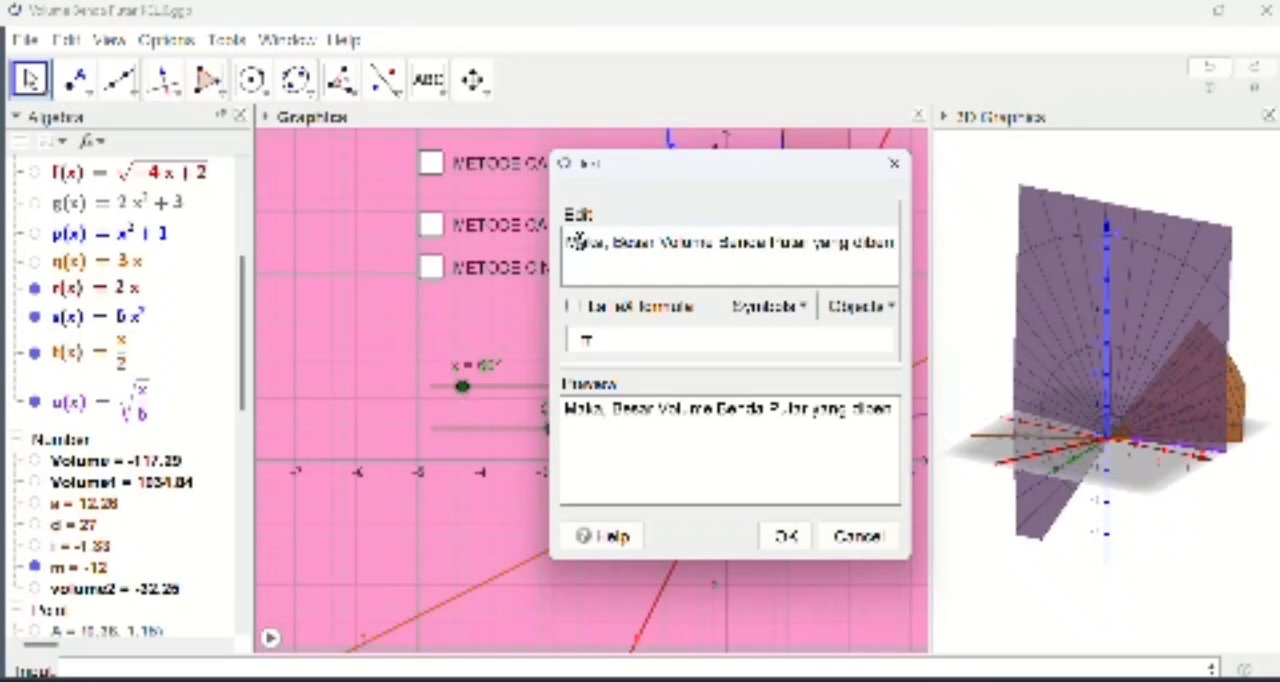
type("tuk oleh")
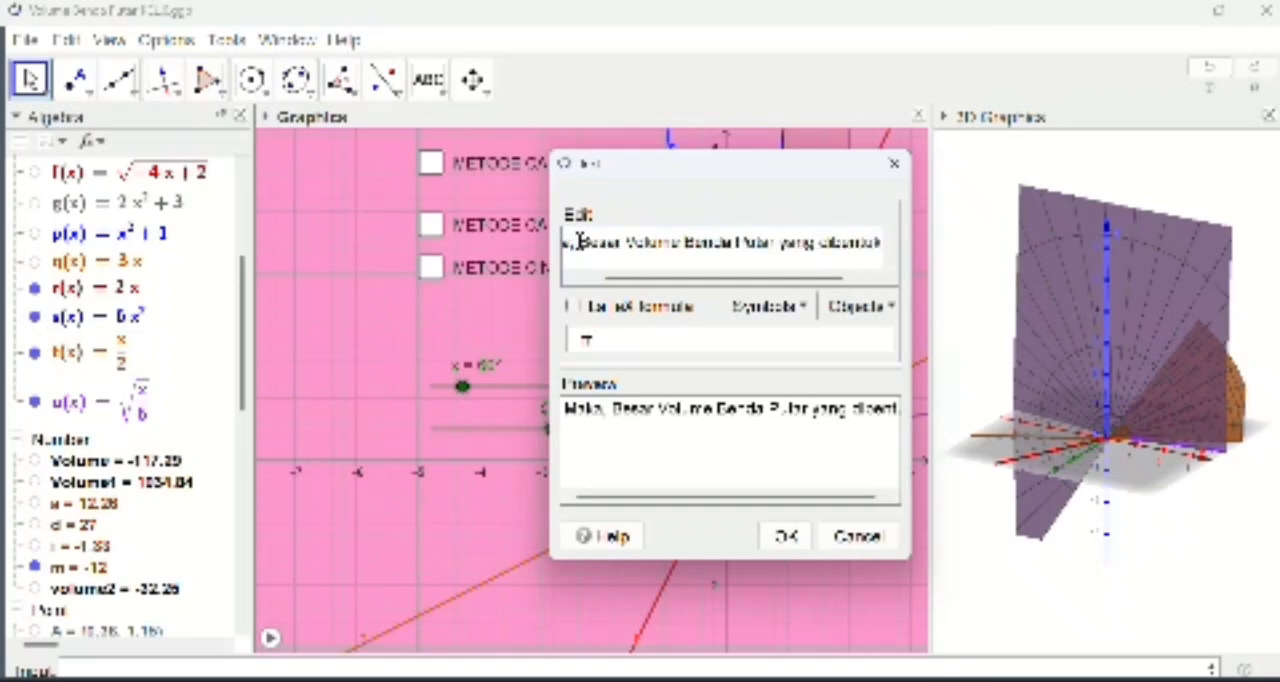
Step: Add a second line to the text reading "r(x)=" followed by a dynamic link to the function r
key("Return")
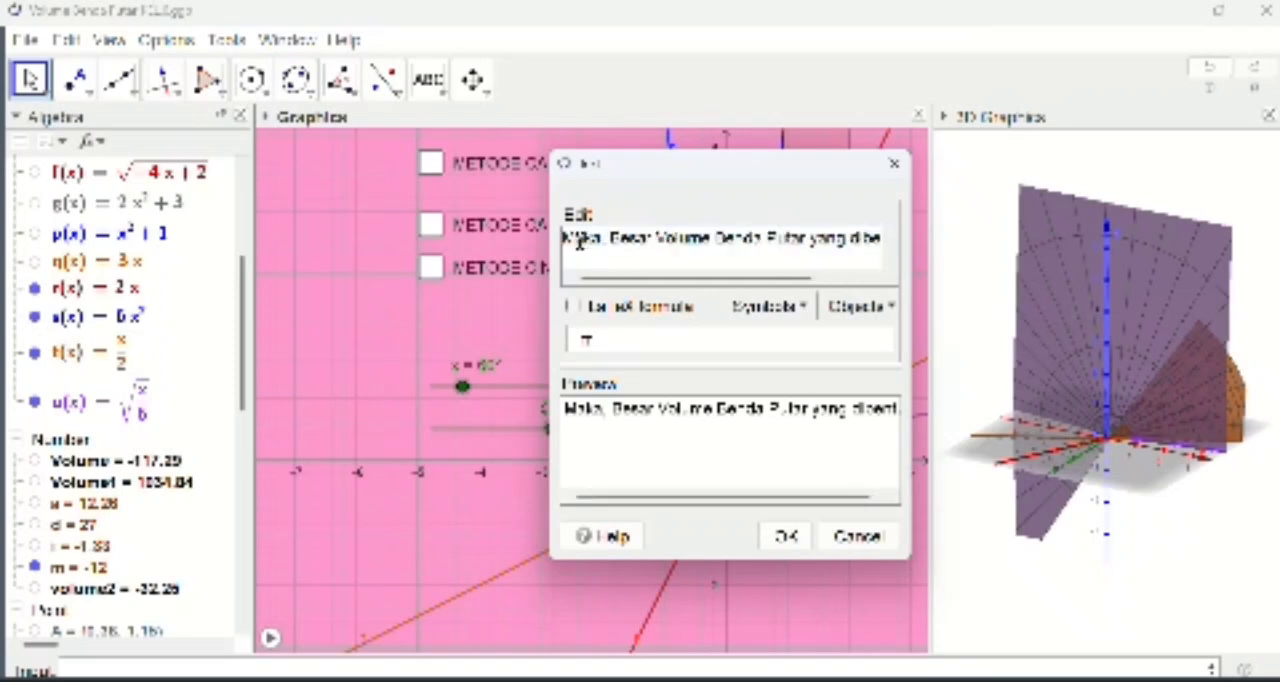
type("r")
type("o")
type("t")
type(")=")
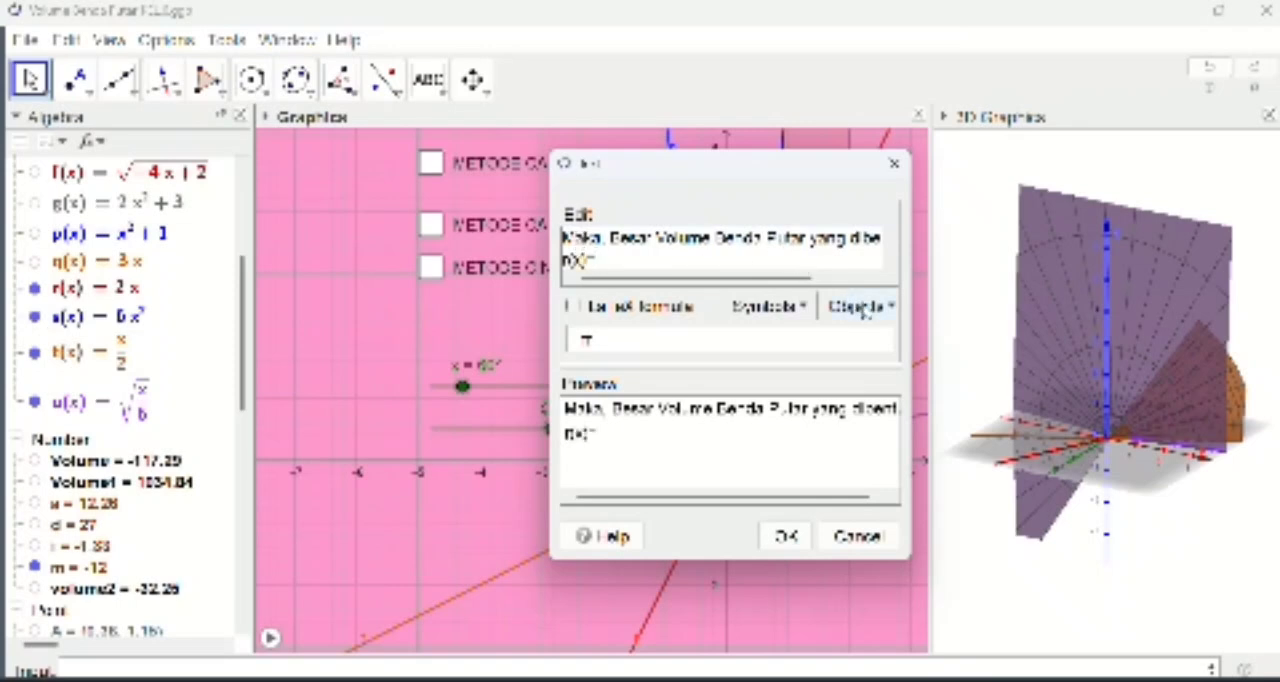
left_click(862, 307)
scroll(866, 420, "down", 5)
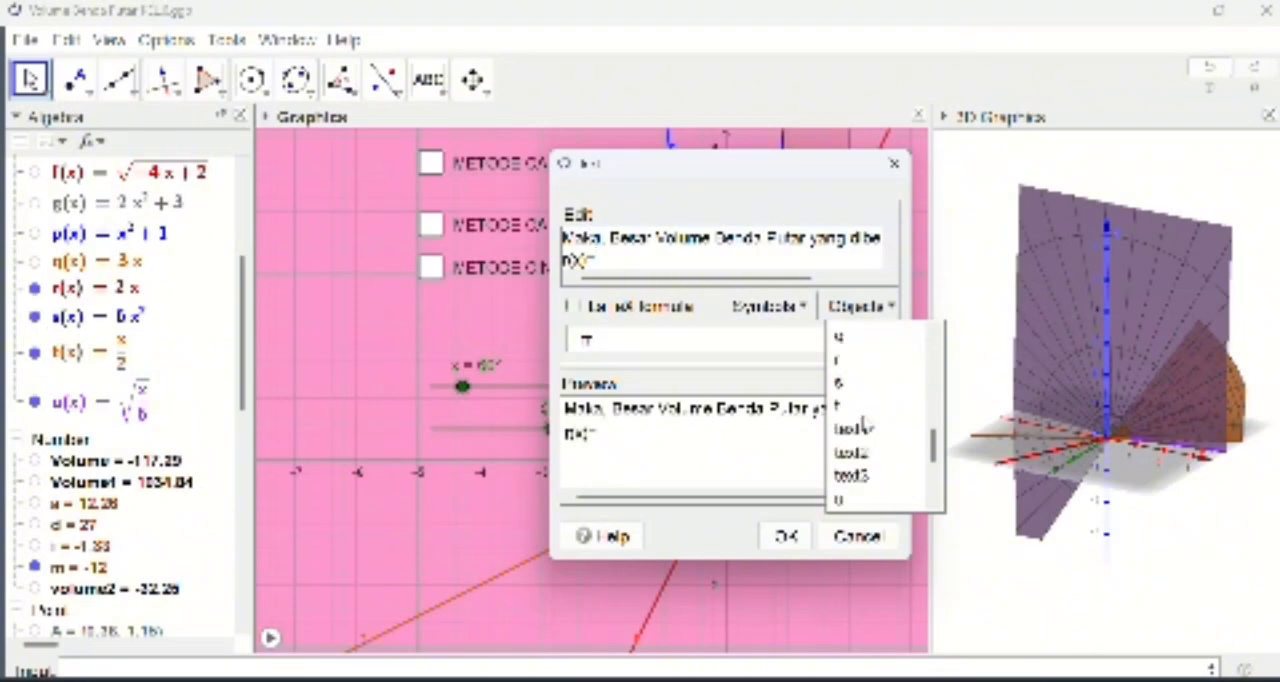
left_click(840, 360)
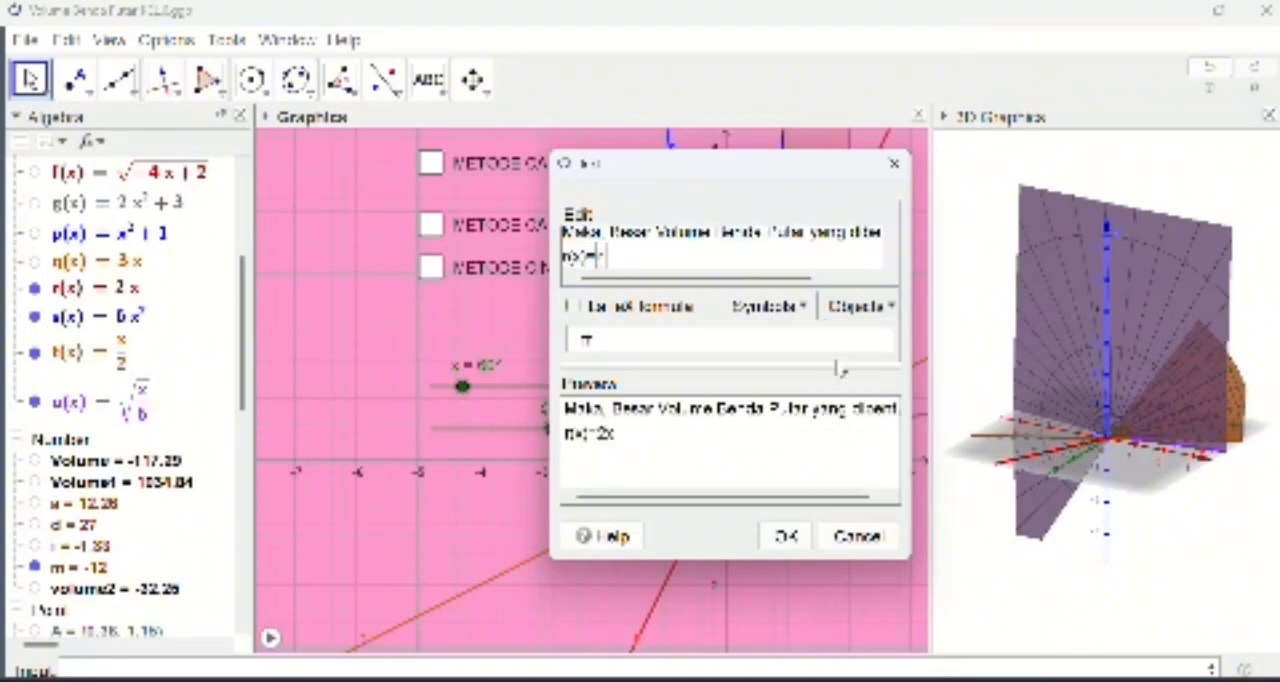
Step: Continue the text's second line with "dan s(x)=" followed by a dynamic link to the function s
type("d")
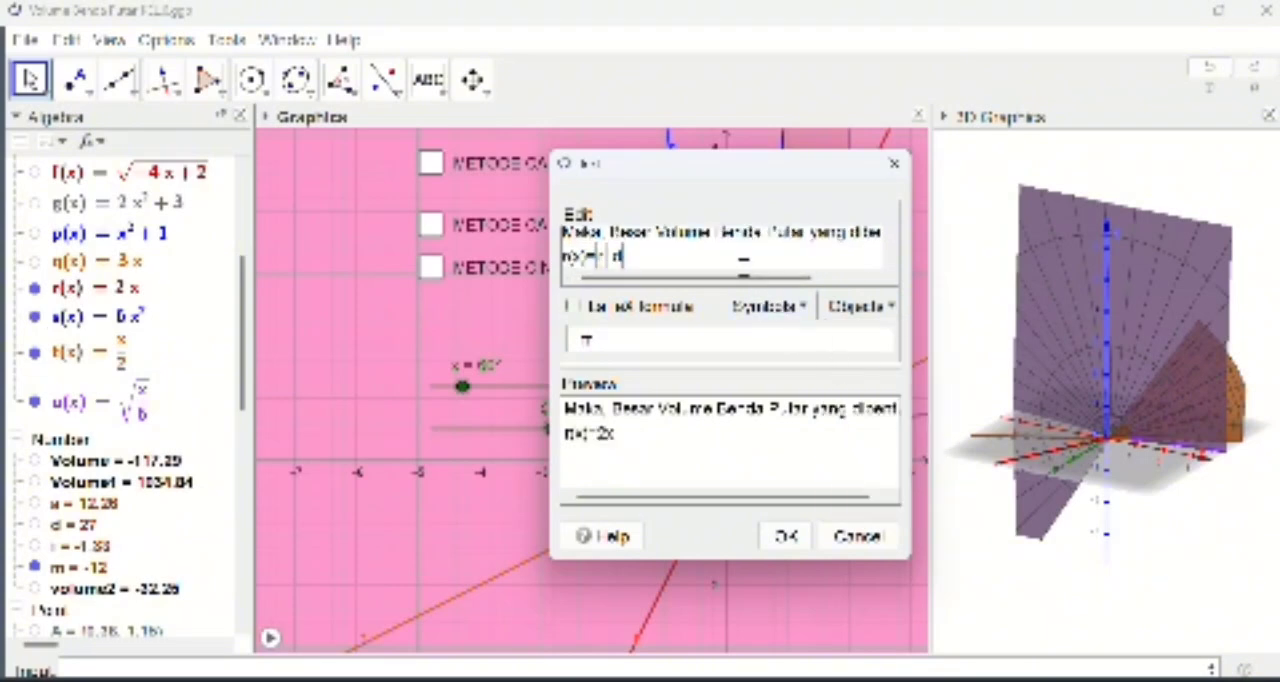
type("an s")
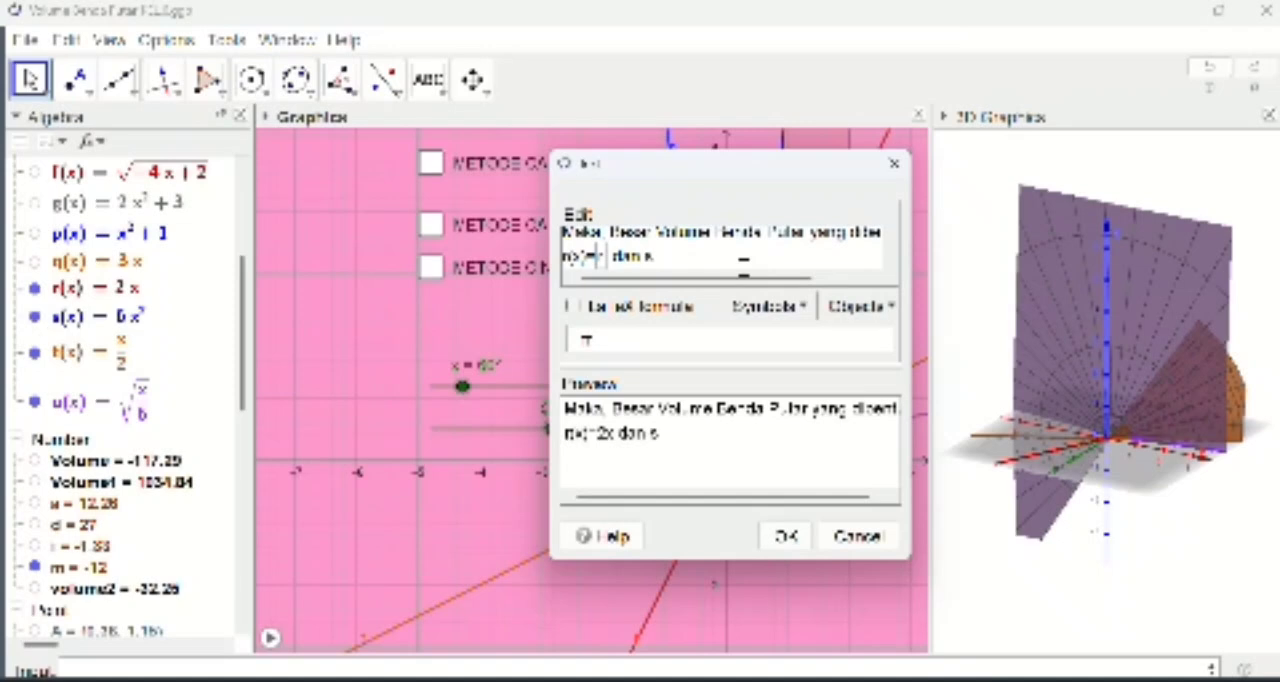
type("(x)=")
left_click(870, 307)
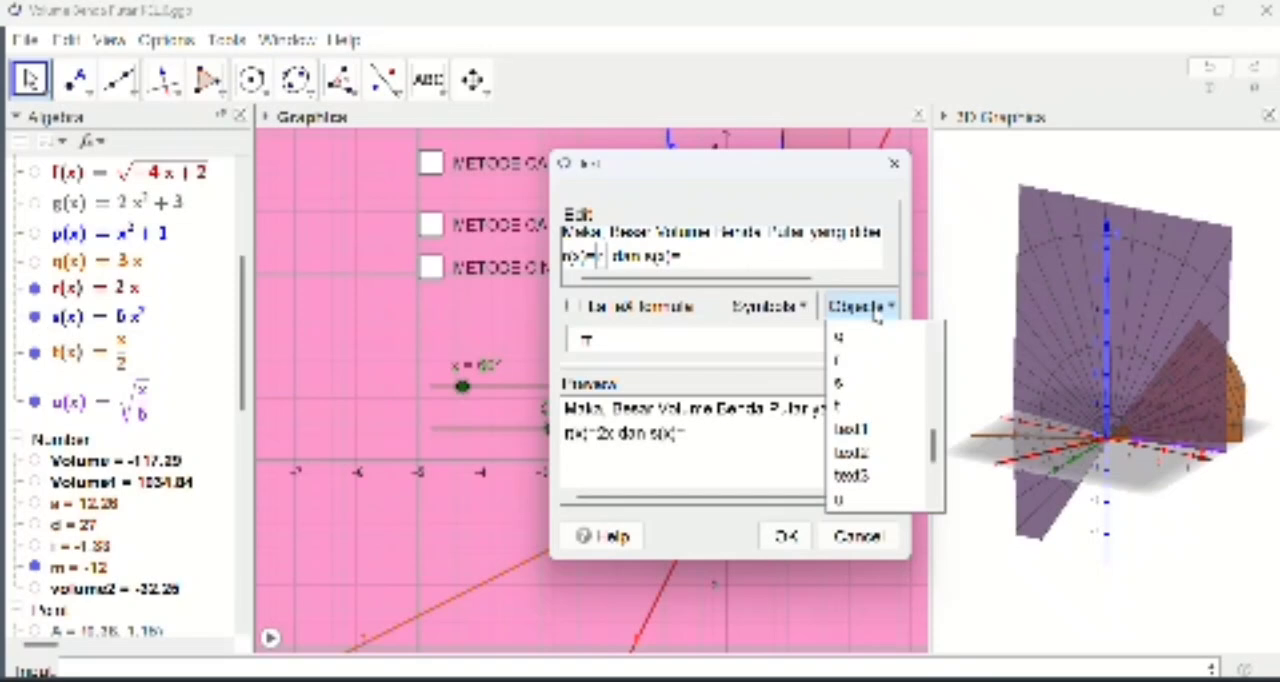
left_click(845, 385)
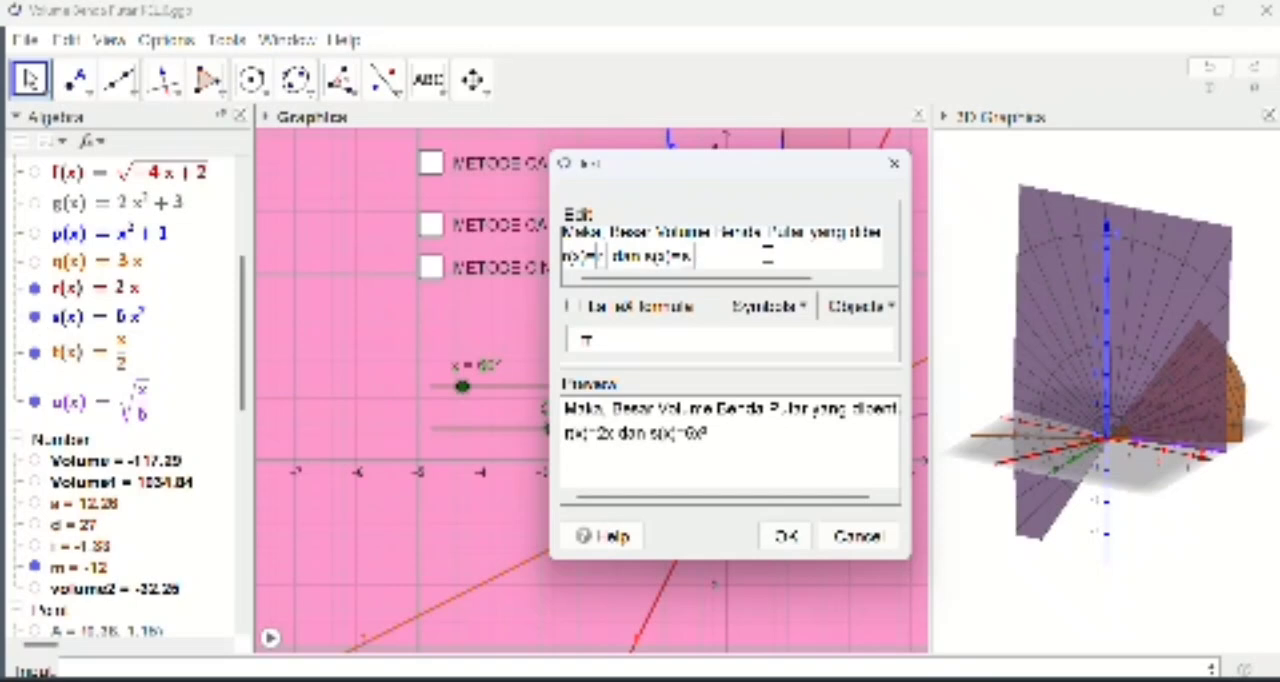
Step: Extend the text's second line with the words "Menggunakan Metode Kulit Tabung"
type("Menggunakan")
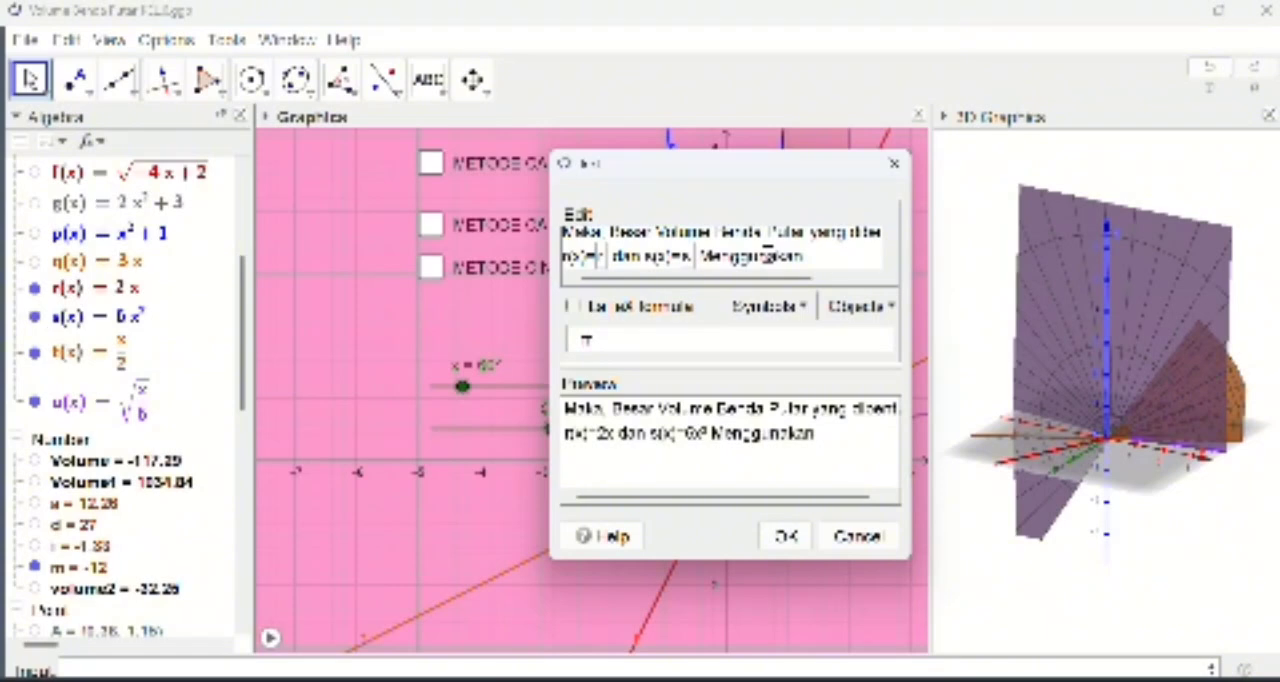
type(" Metode Ku")
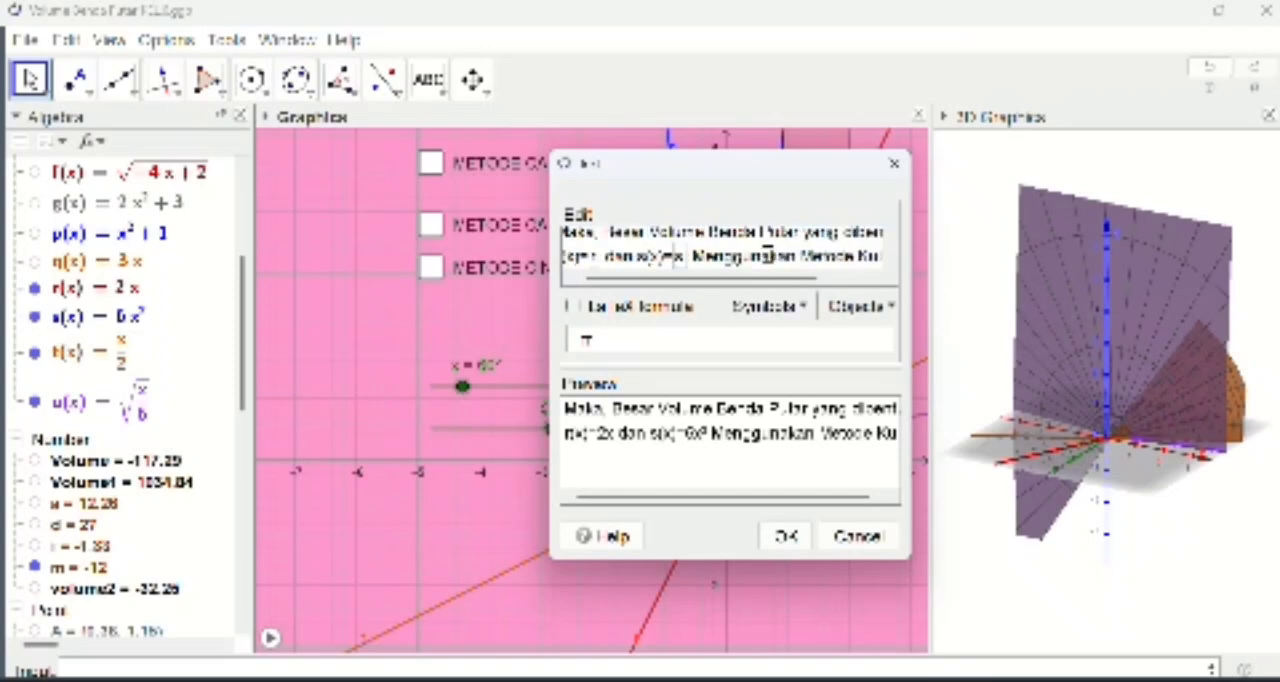
type("lit Tabung")
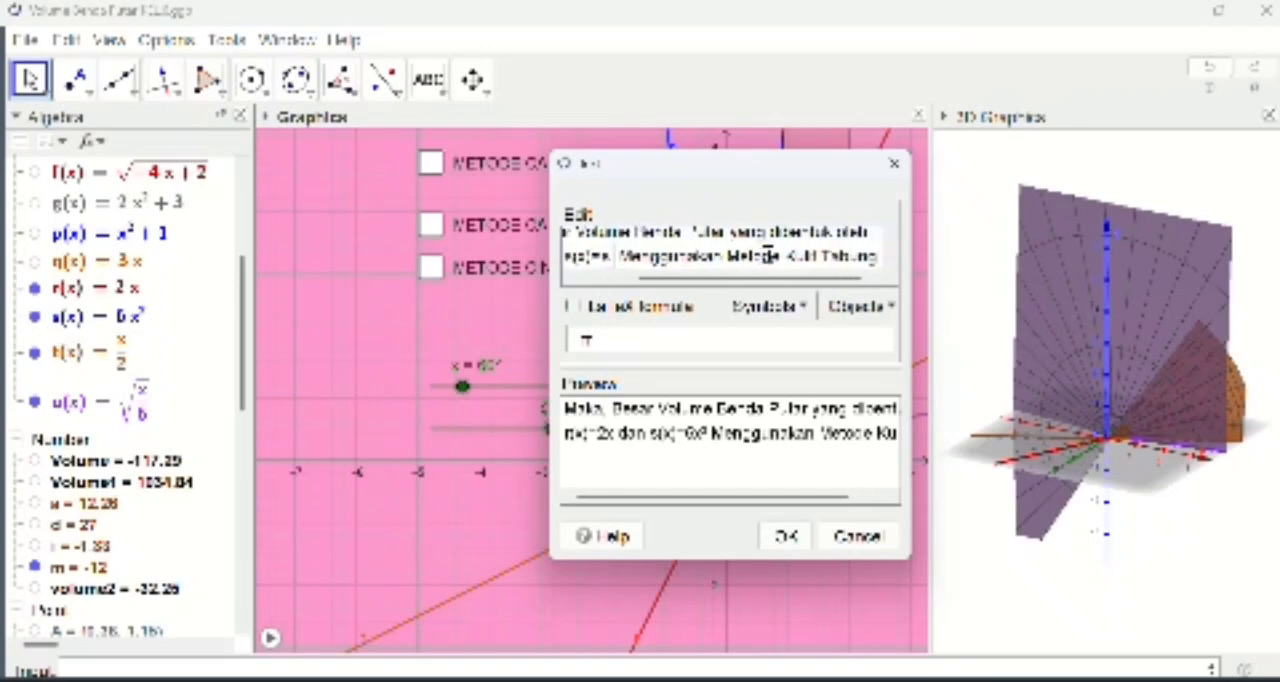
Step: Add a third line reading "adalah 117.29 satuan kubik" and create the text object
key("Return")
type("adalah")
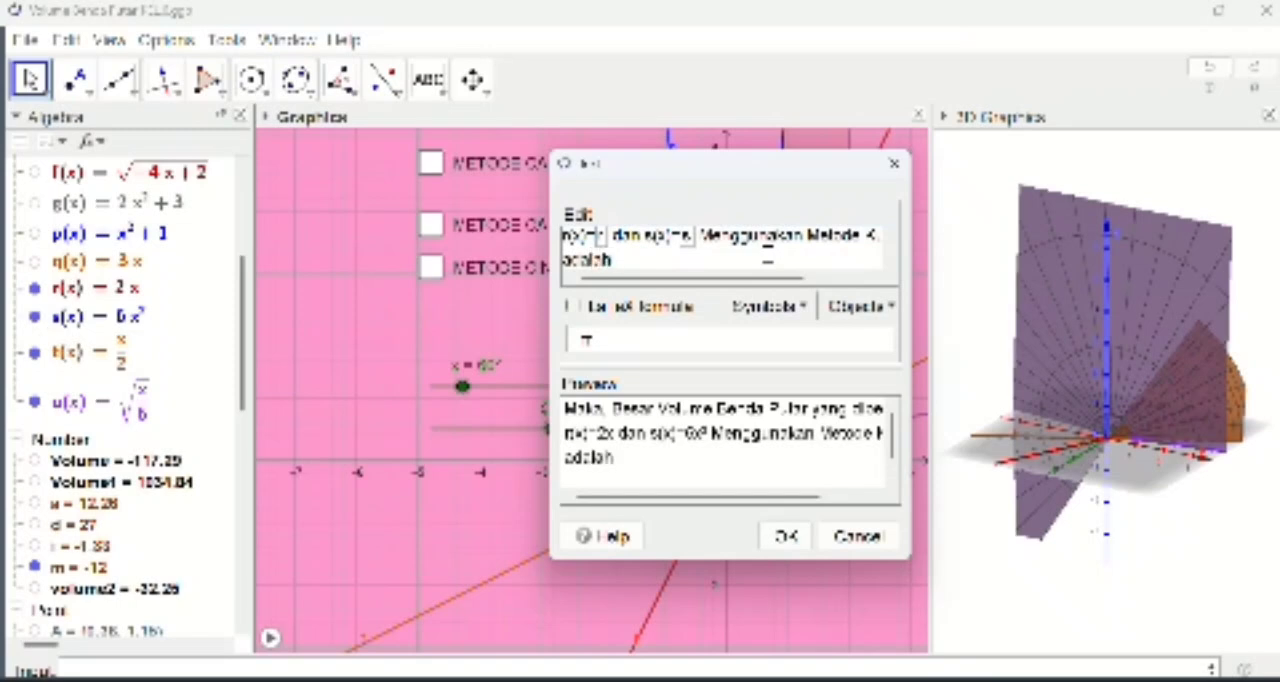
type(" 117.29")
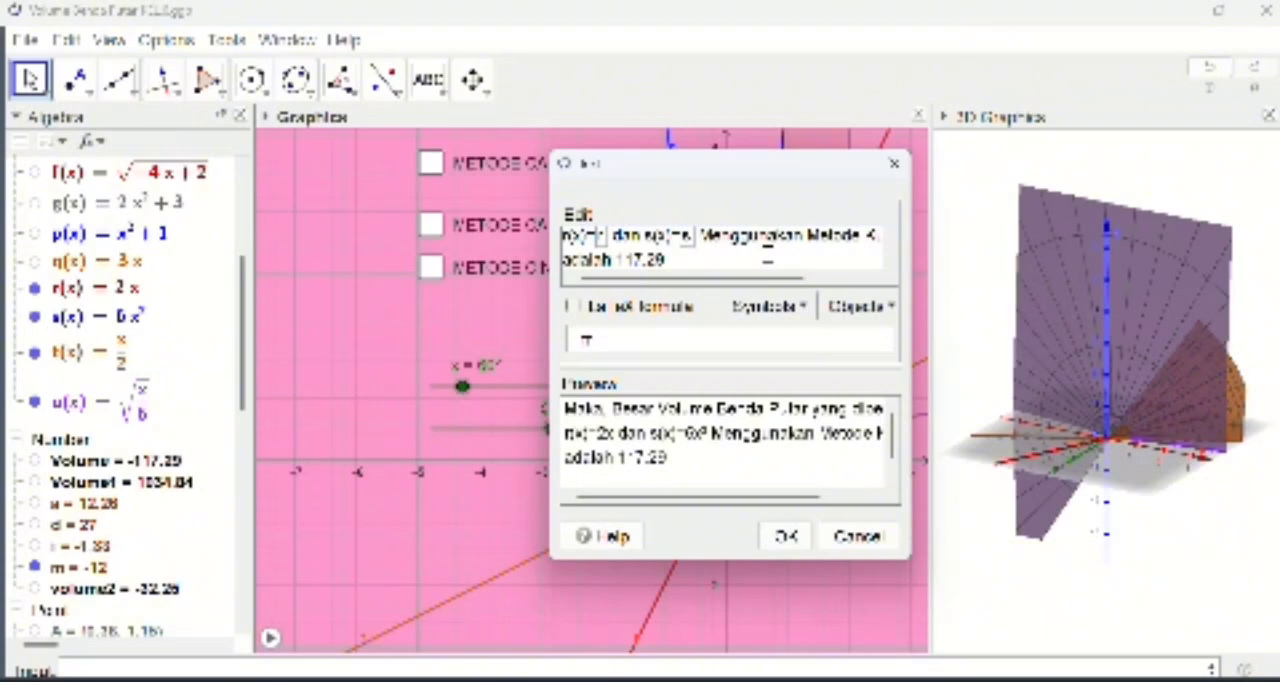
type("satuan")
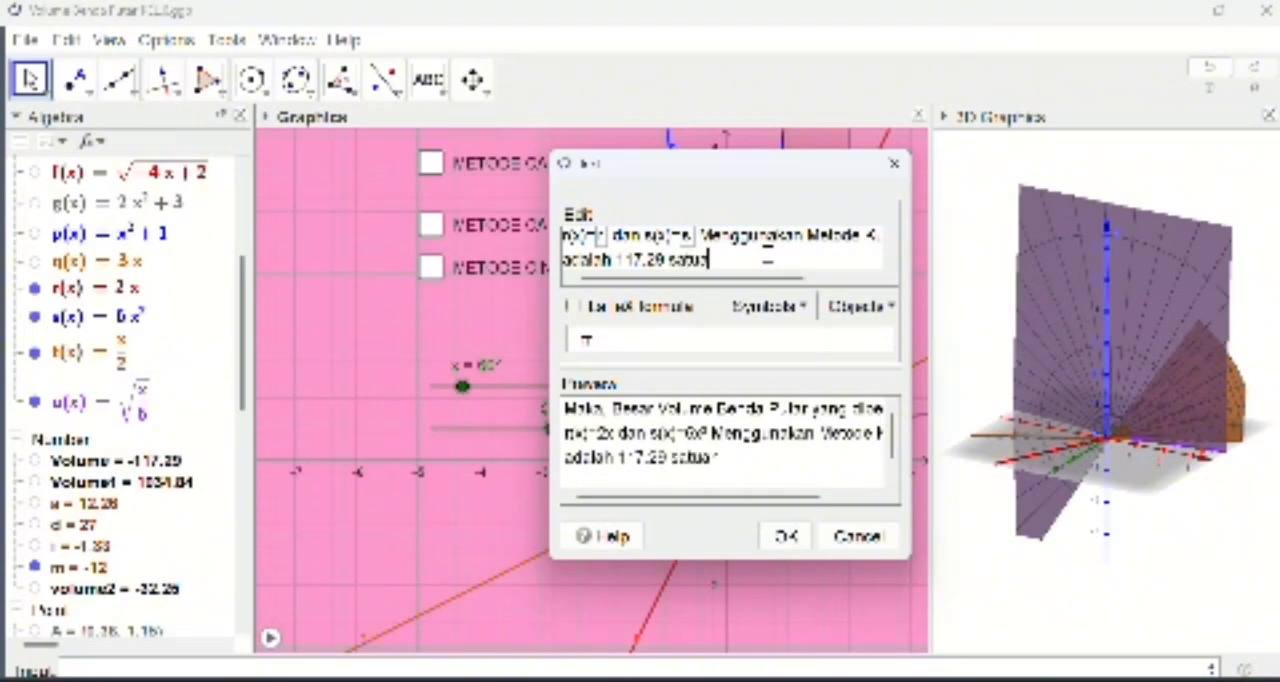
type(" kubik")
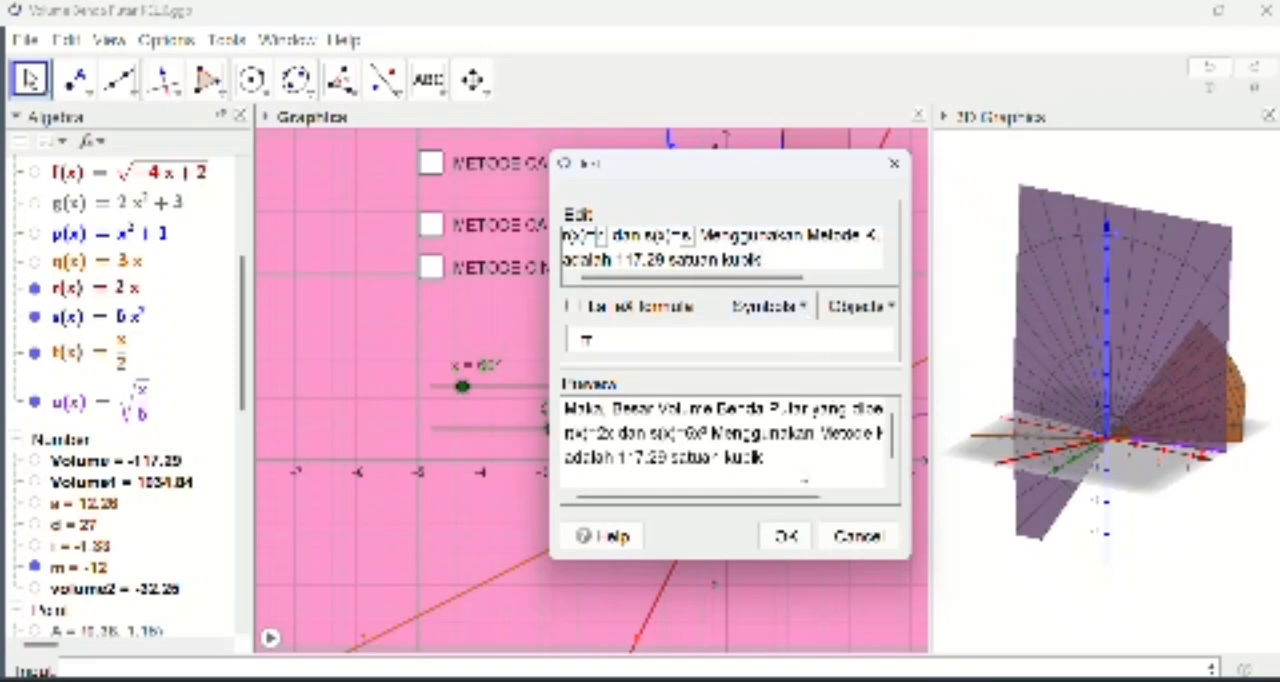
left_click(786, 537)
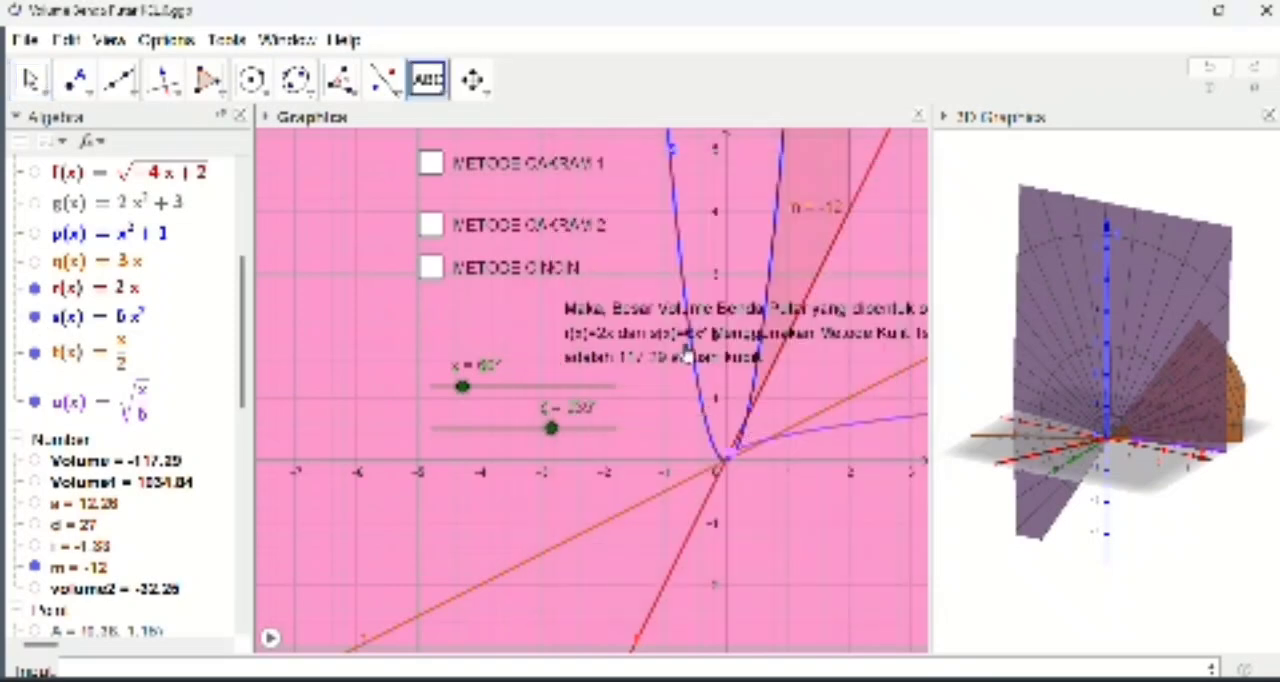
Step: Move the volume text below the two angle sliders and give it the pink background colour 255, 102, 153 (#FF6699)
left_click_drag(640, 408, 443, 520)
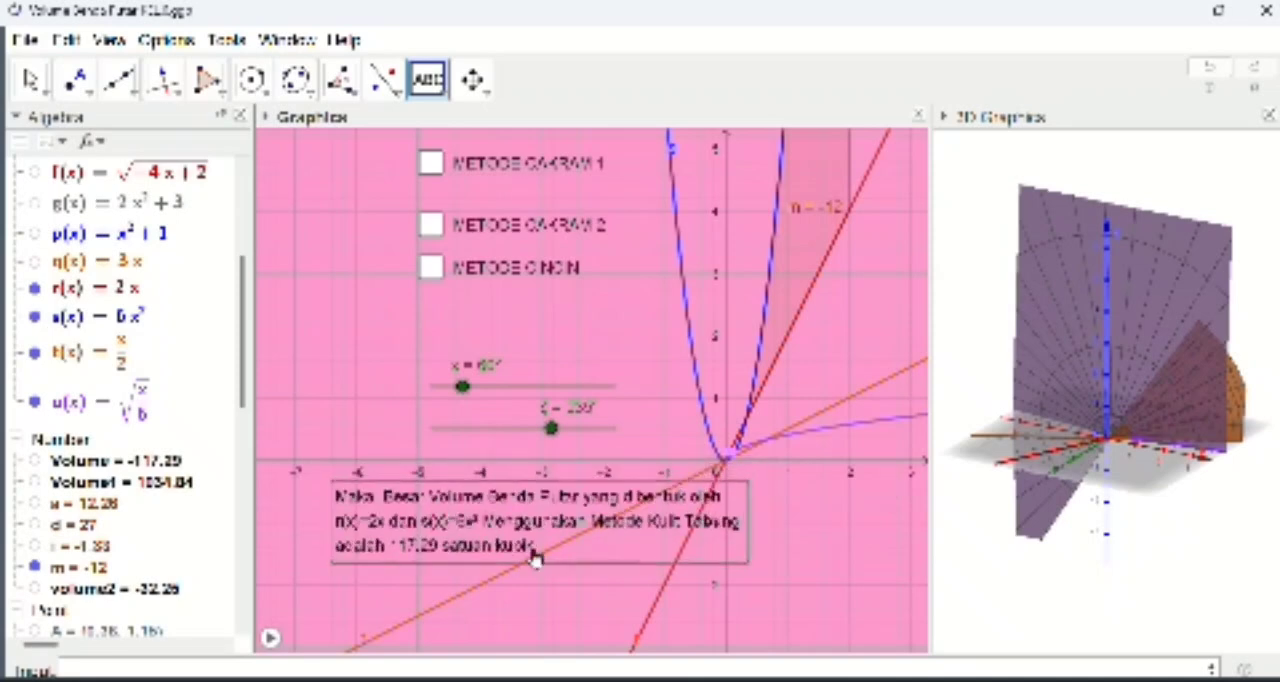
right_click(574, 553)
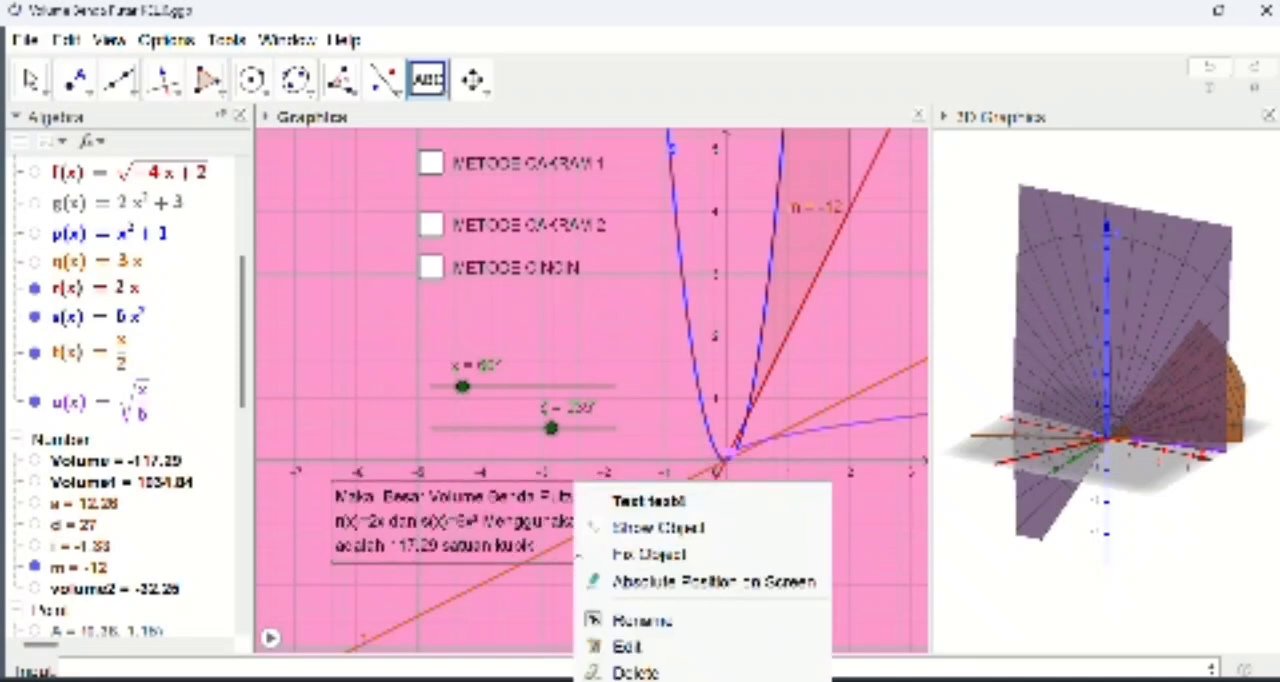
left_click(655, 681)
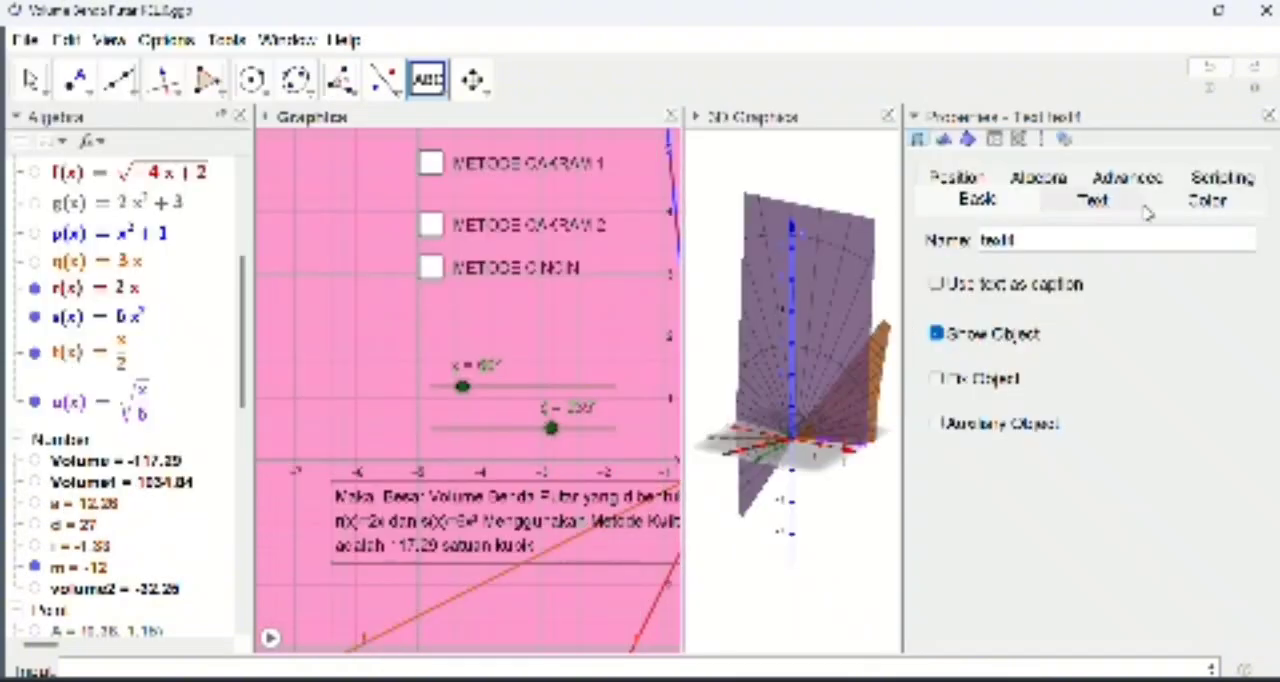
left_click(1163, 204)
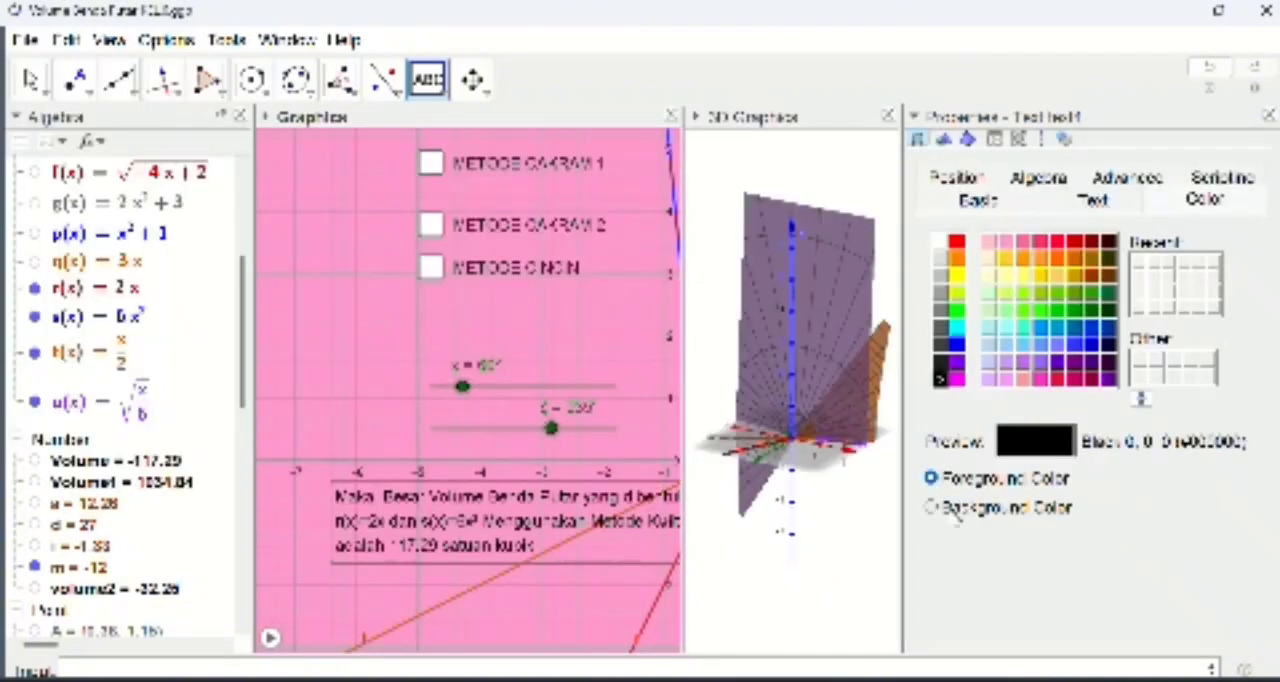
left_click(931, 507)
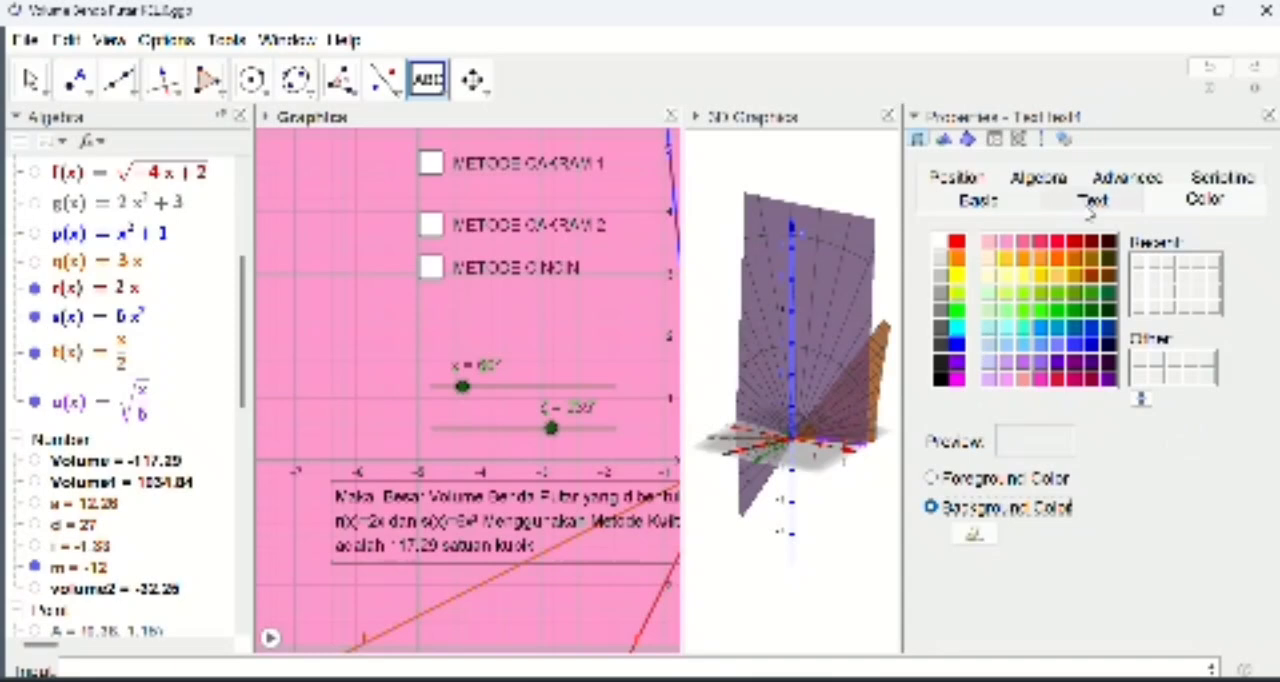
left_click(1021, 242)
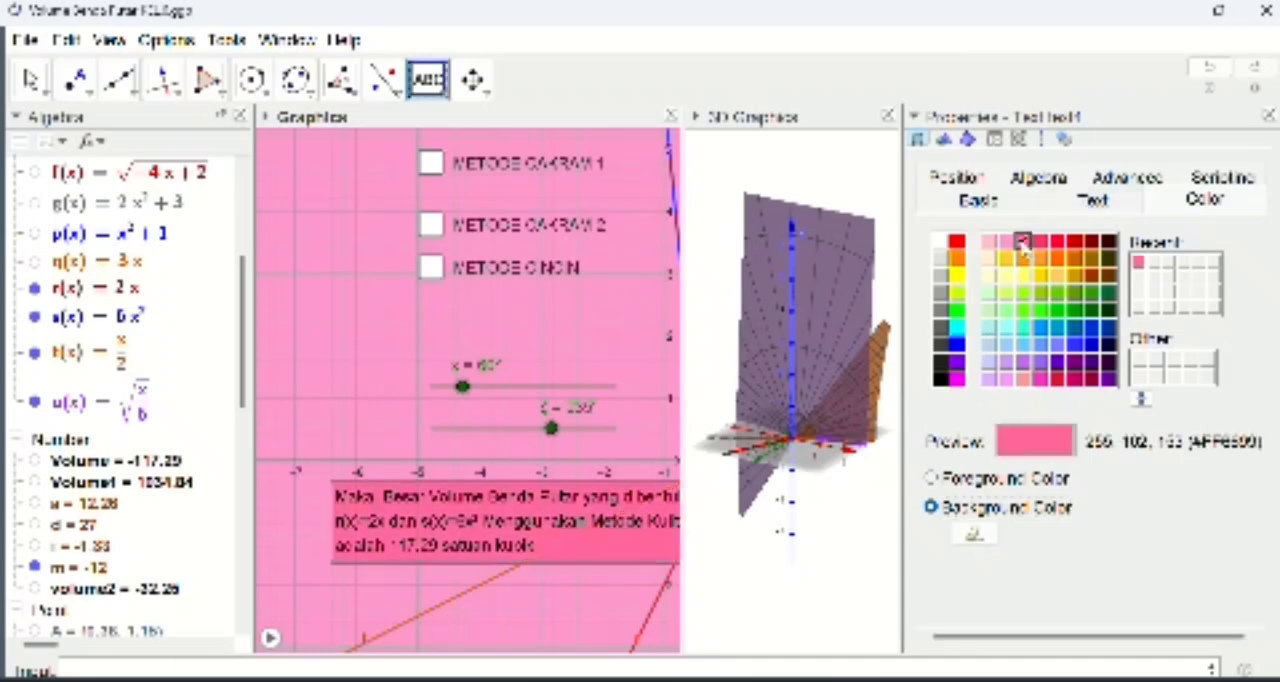
left_click(1268, 116)
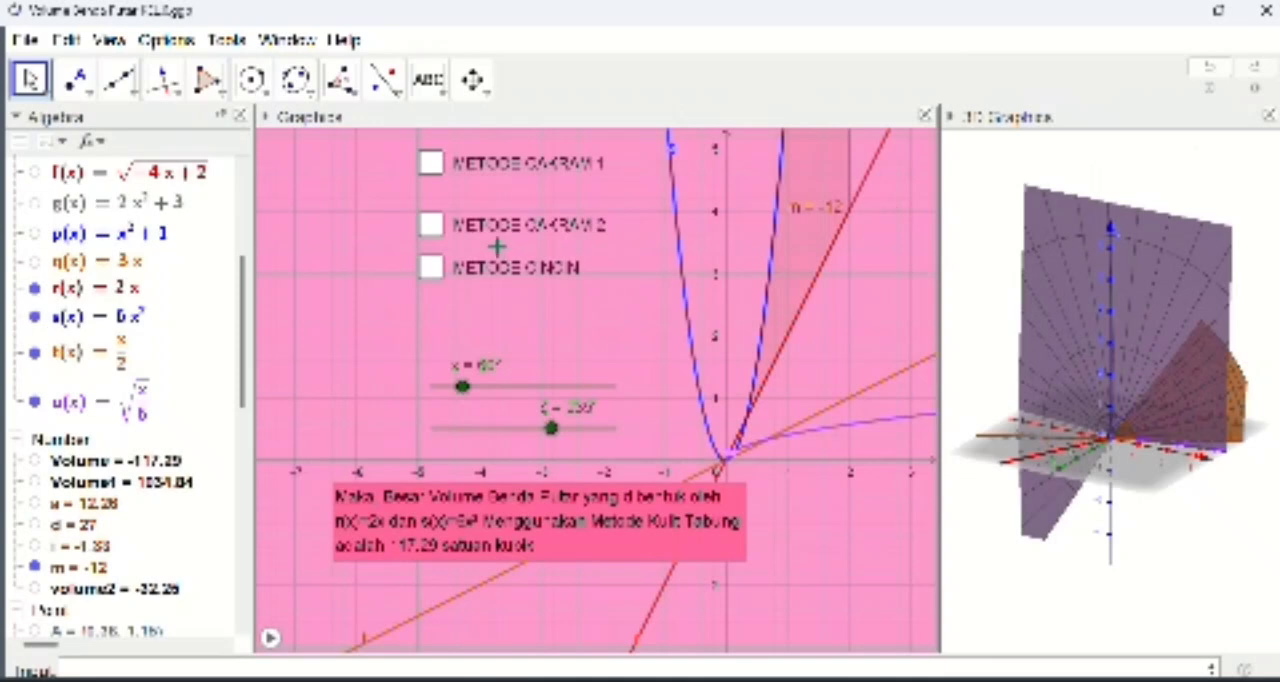
Step: Start a show/hide check box in the Graphics view with the caption "Metode Kulit Tabung"
left_click(447, 98)
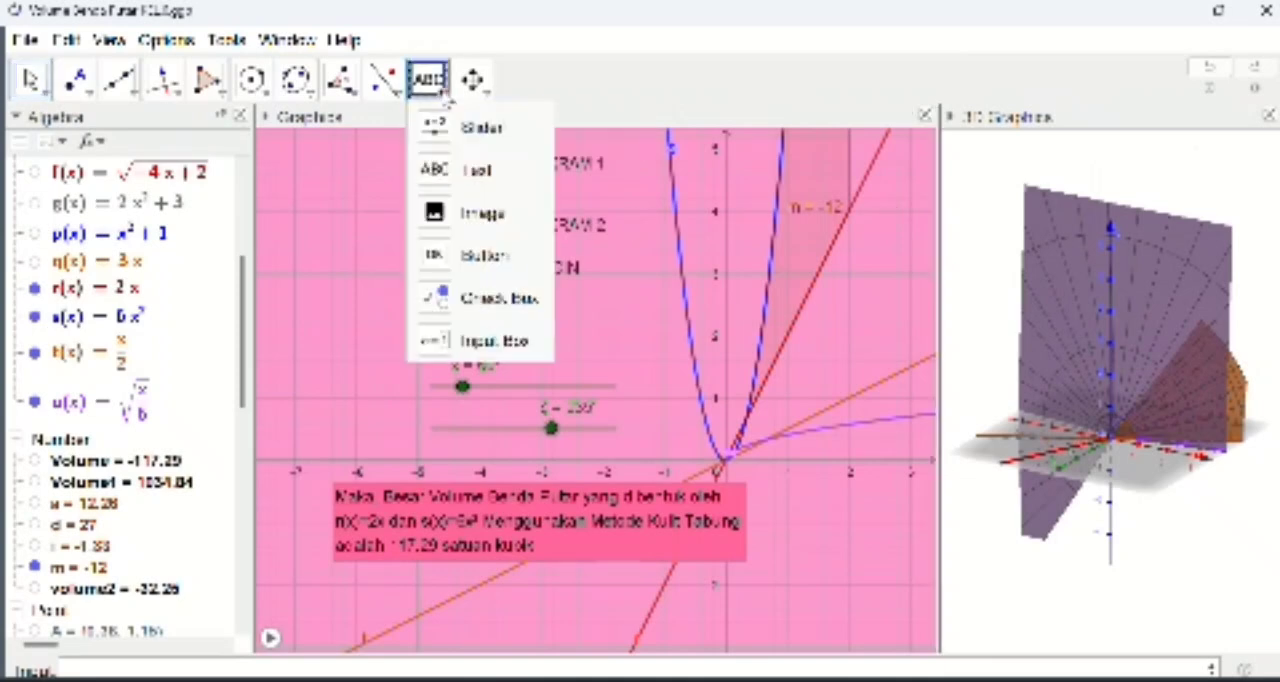
left_click(538, 318)
left_click(579, 340)
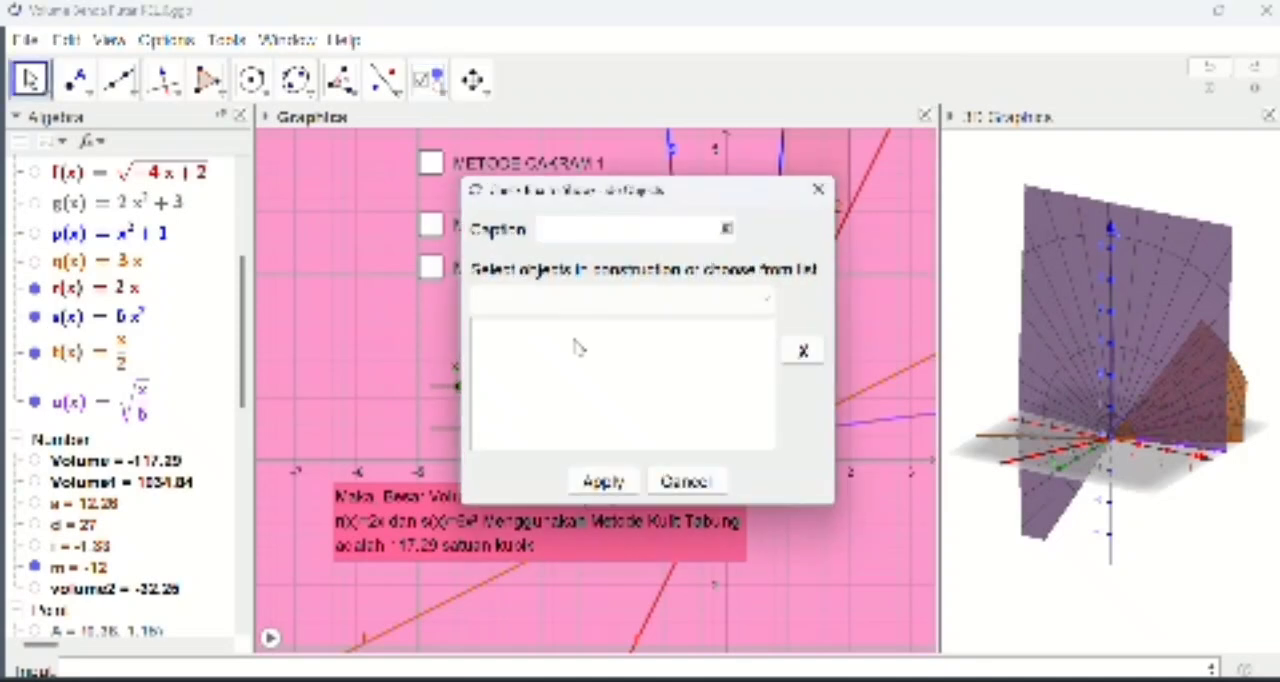
type("Metode")
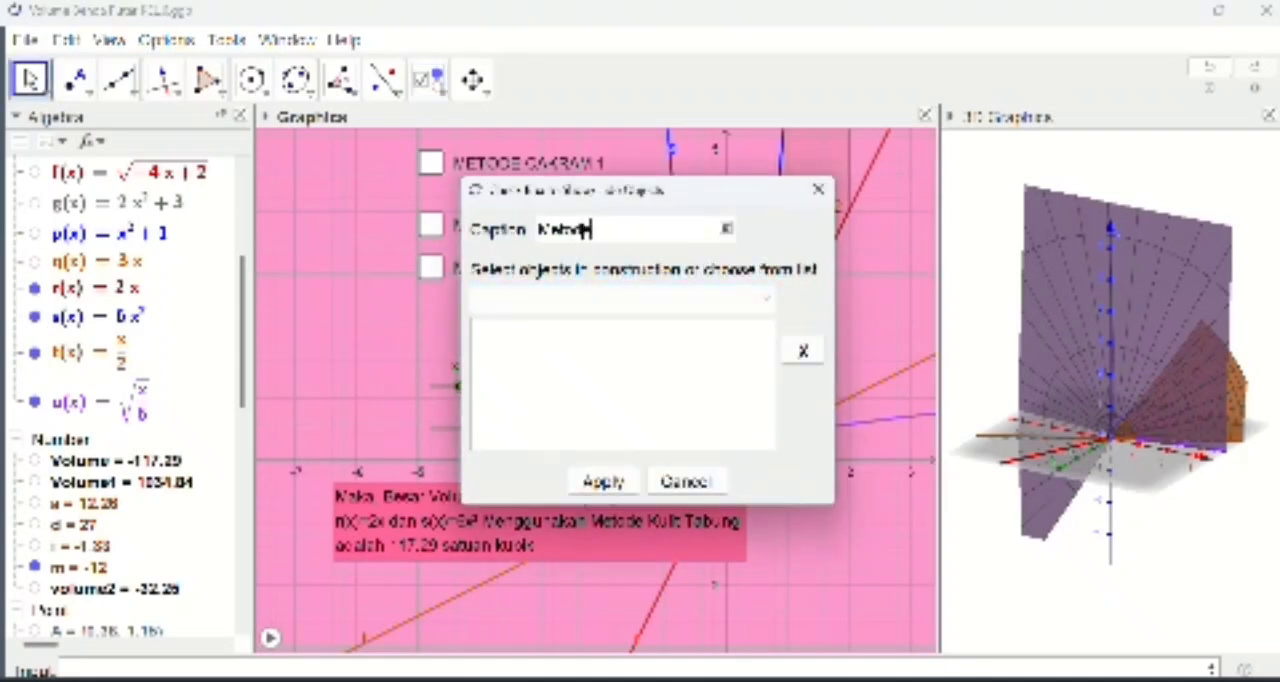
type(" Kulit Tabung")
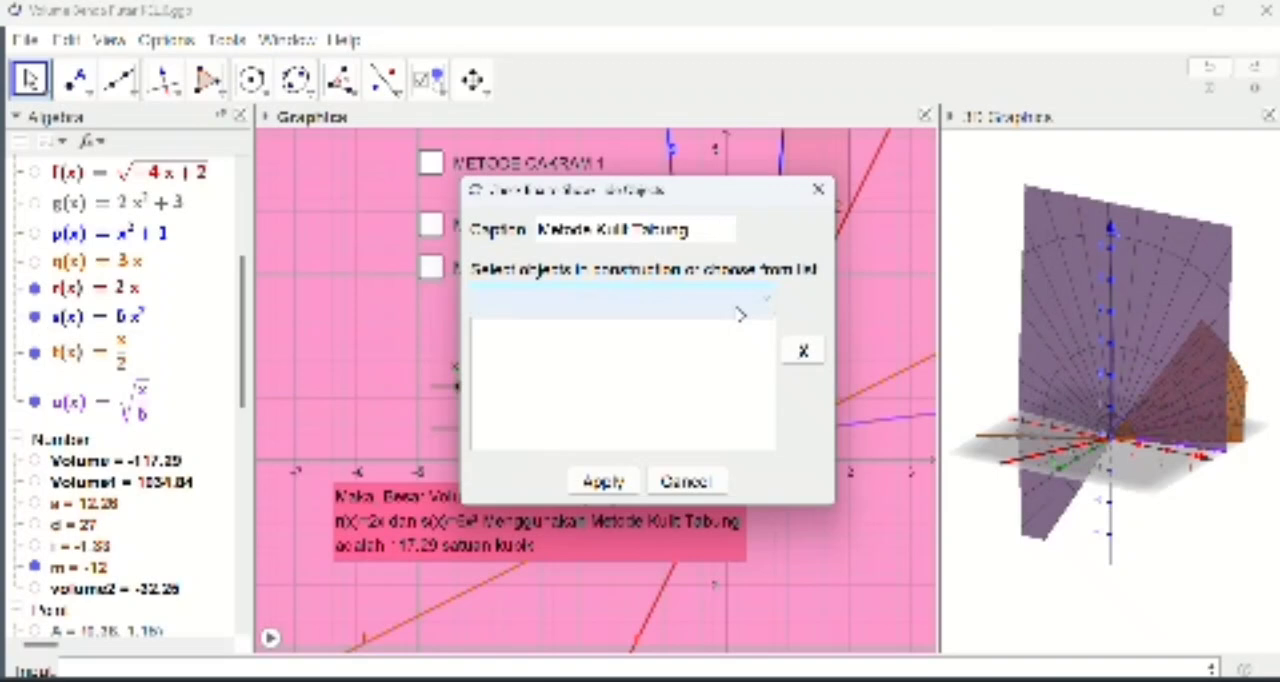
Step: Link the angles ε and ζ and the functions r, s, t and u to the new check box
scroll(128, 338, "up", 4)
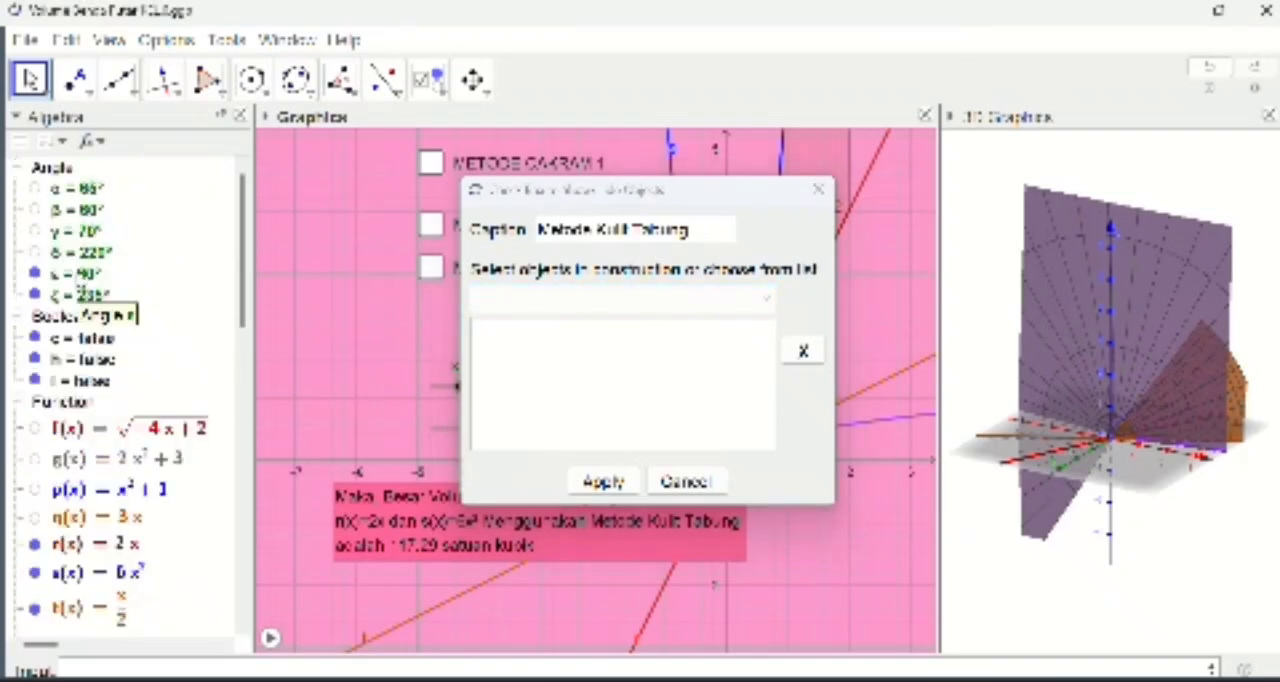
left_click(80, 274)
left_click(75, 295)
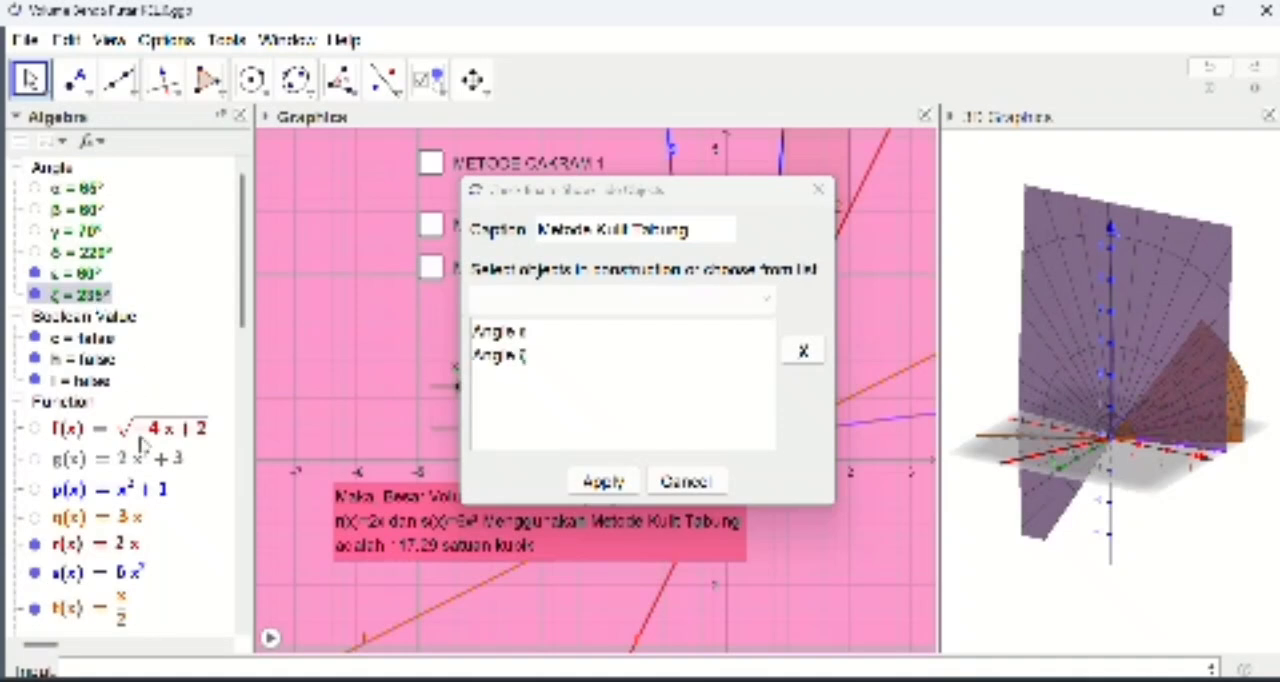
scroll(142, 445, "down", 2)
scroll(142, 445, "down", 2)
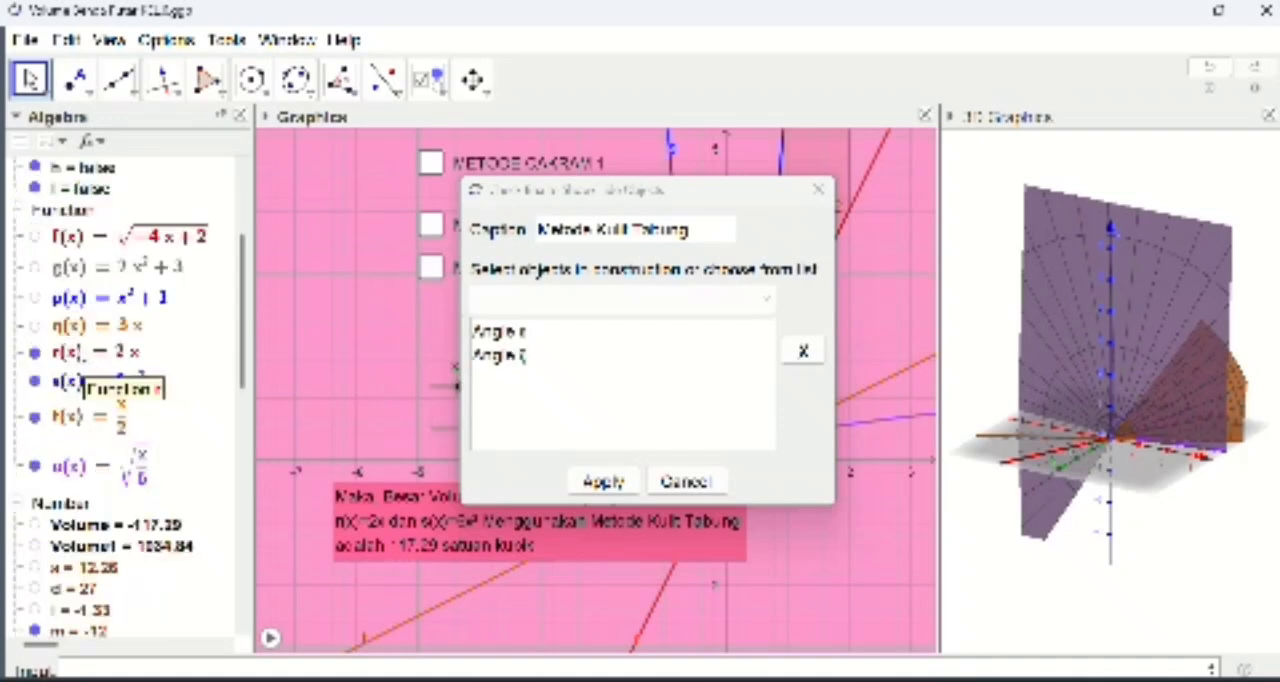
left_click(84, 356)
left_click(104, 384)
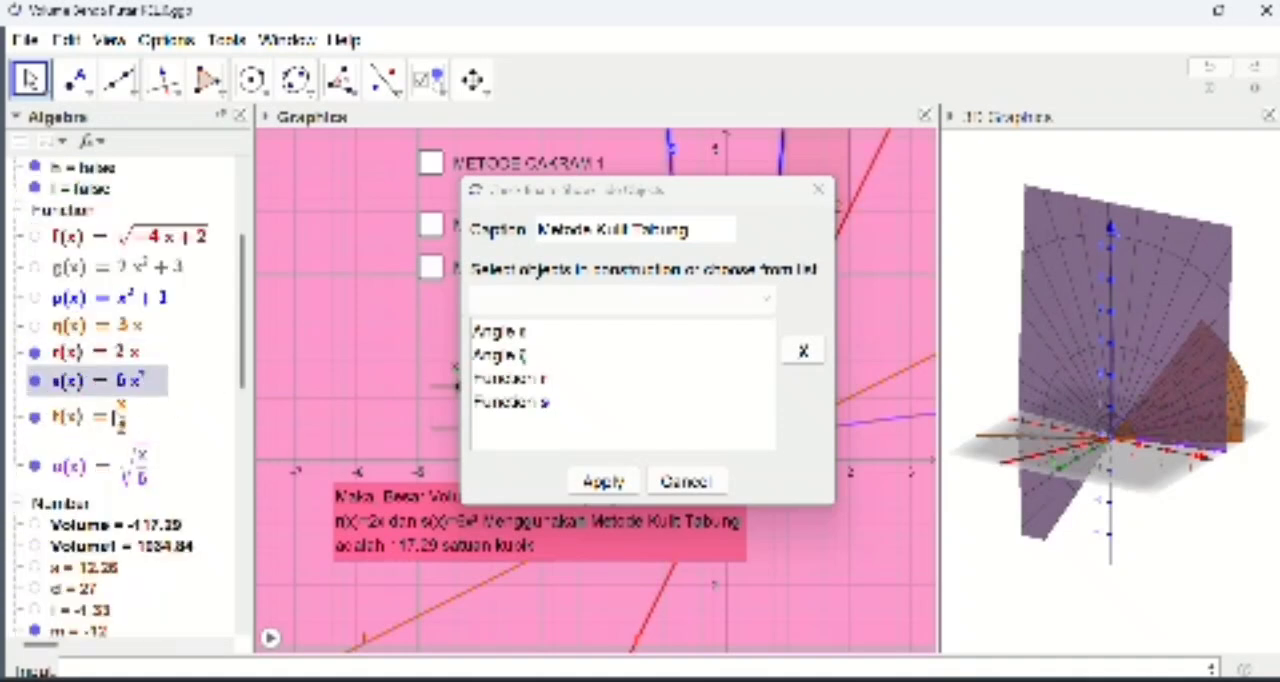
left_click(116, 416)
left_click(144, 470)
Step: Link the number m, the surfaces built from r(m) and s(m), and text4 as well, and create the check box
scroll(144, 476, "down", 4)
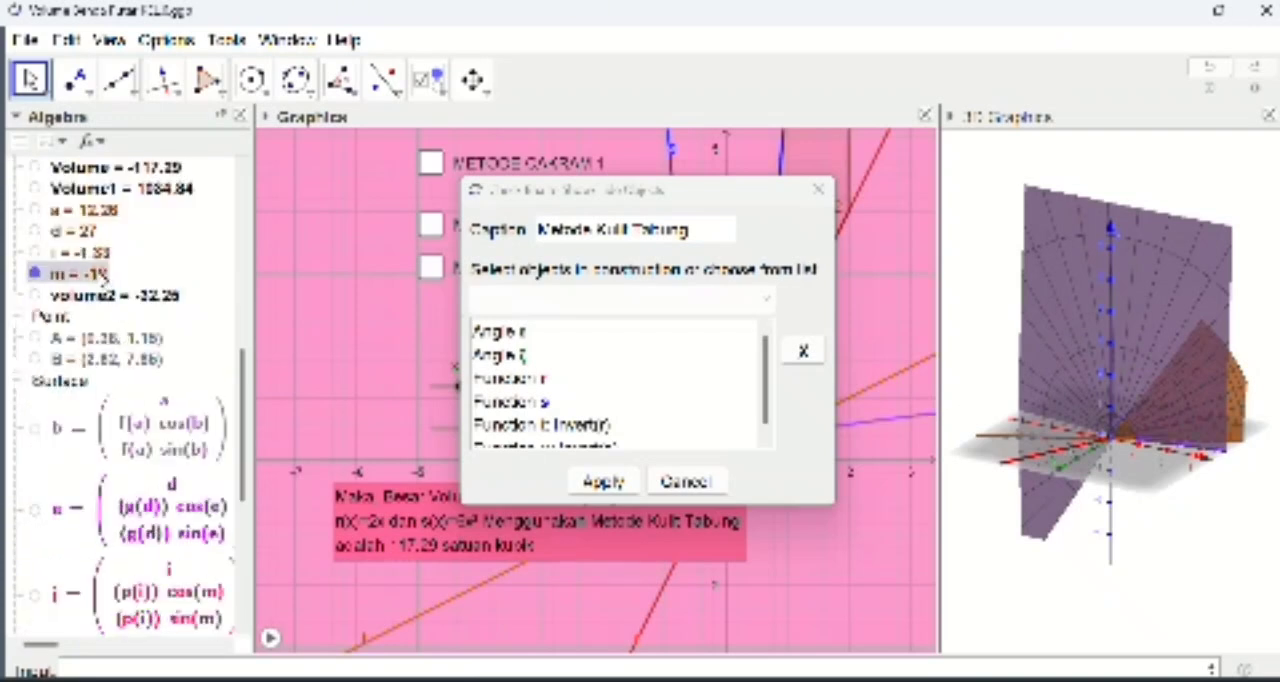
scroll(160, 400, "down", 3)
scroll(160, 415, "down", 1)
left_click(160, 415)
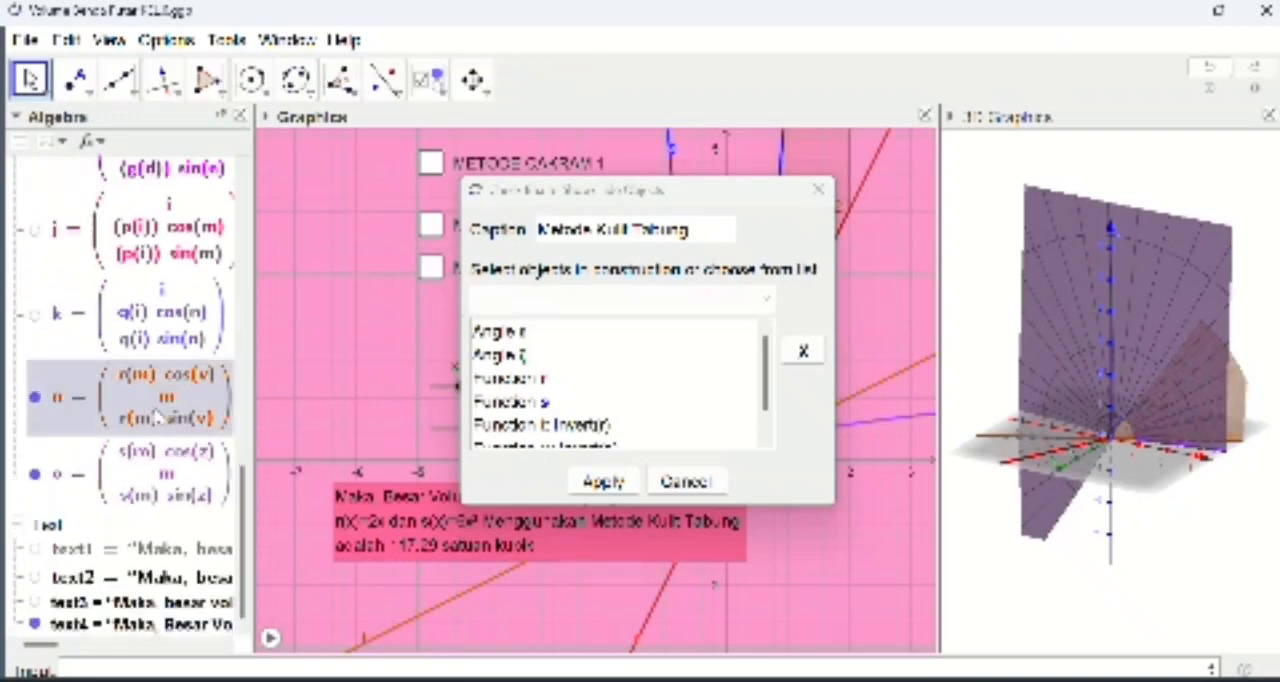
left_click(176, 470)
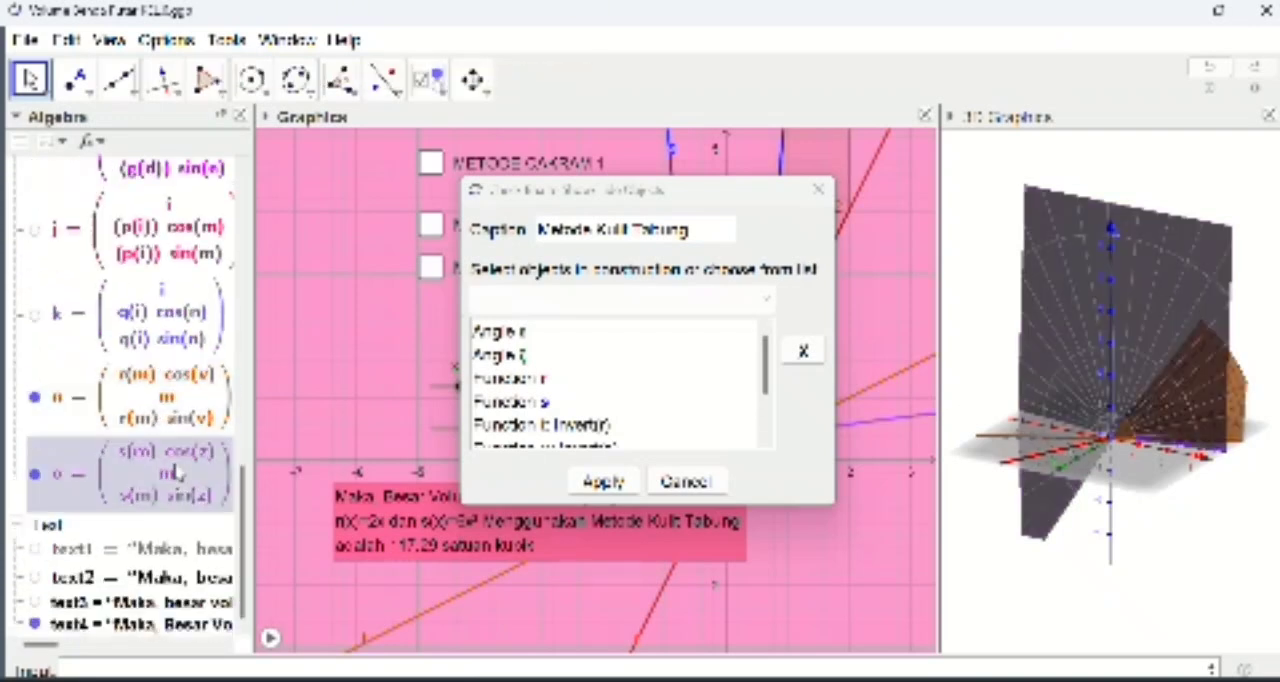
left_click(176, 626)
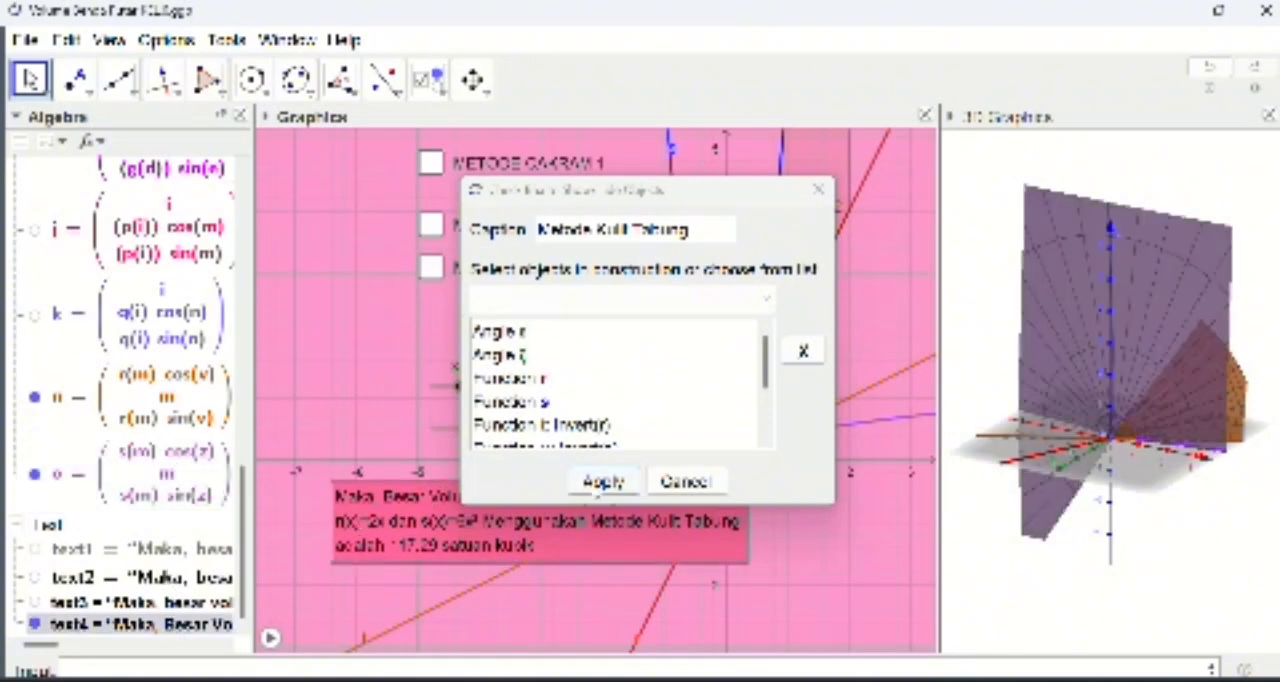
left_click(603, 482)
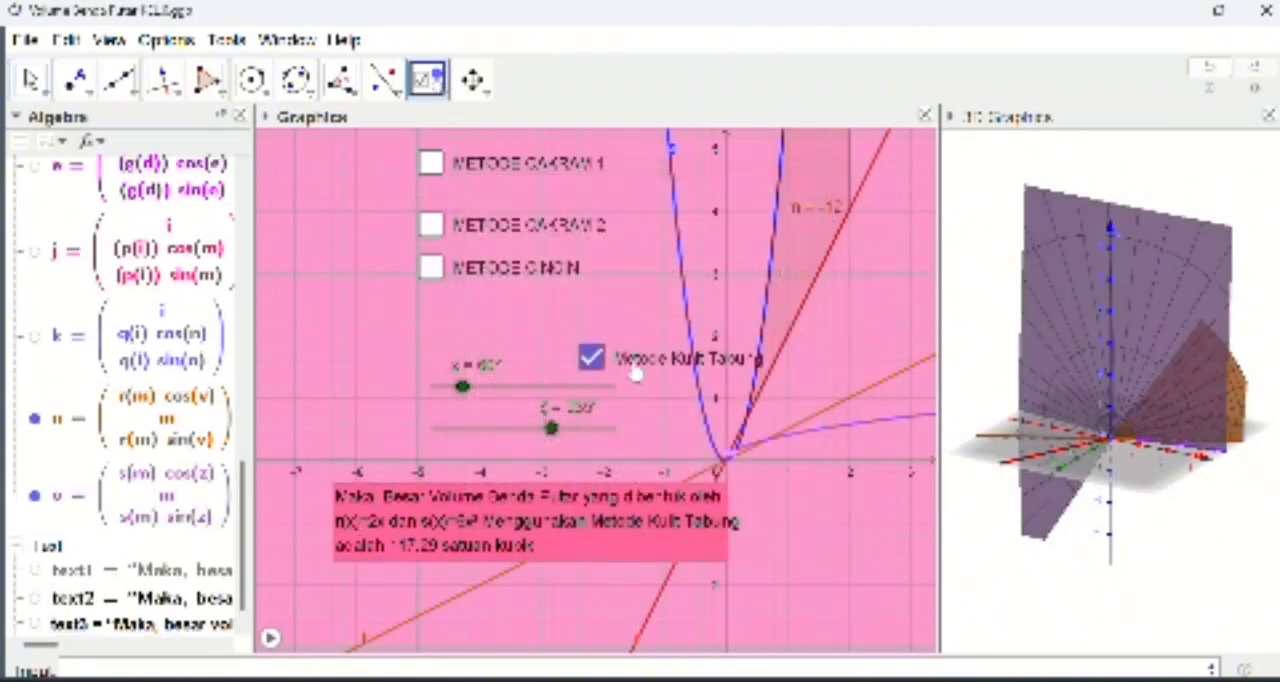
Step: Place the Metode Kulit Tabung check box beneath METODE CINCIN, test it with the Move tool and leave it unchecked
left_click_drag(634, 372, 476, 327)
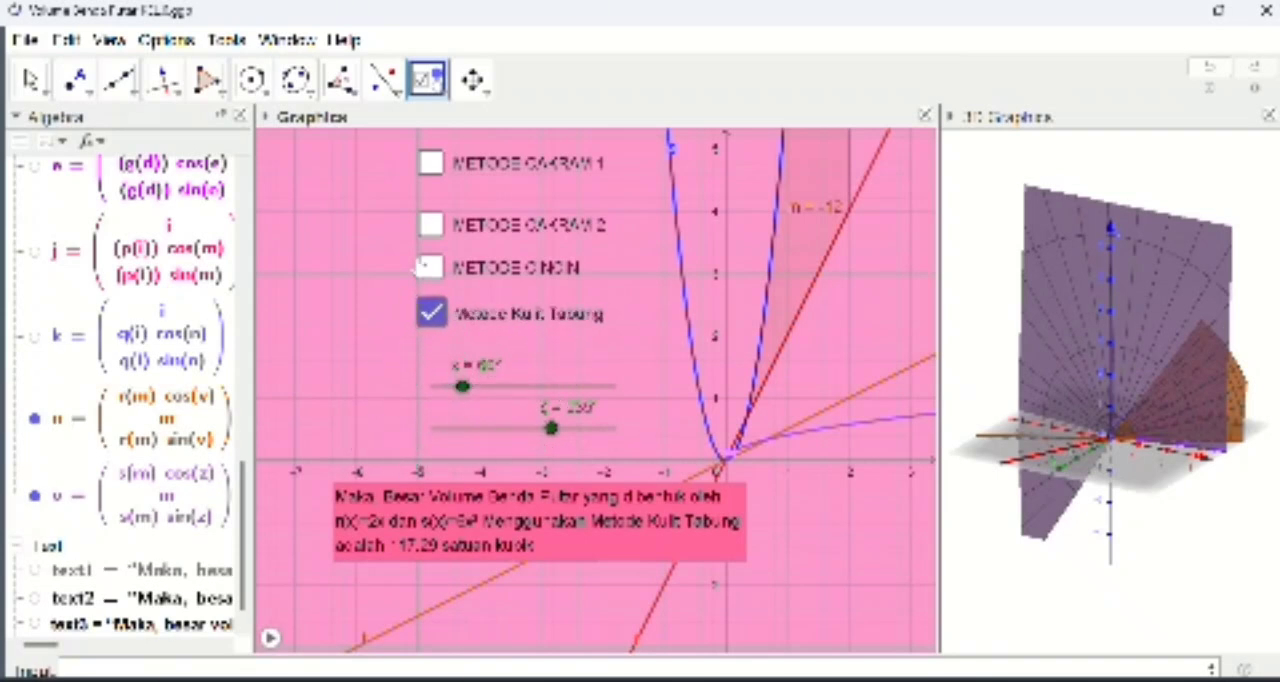
left_click(30, 79)
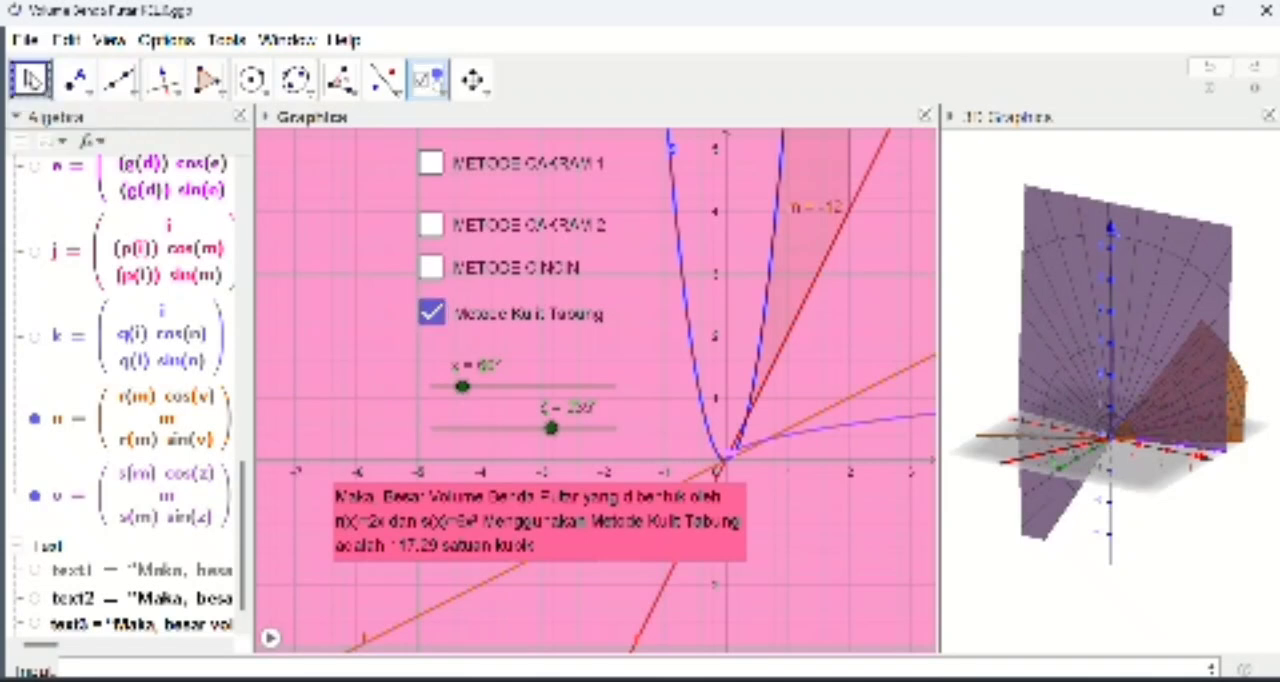
left_click(431, 313)
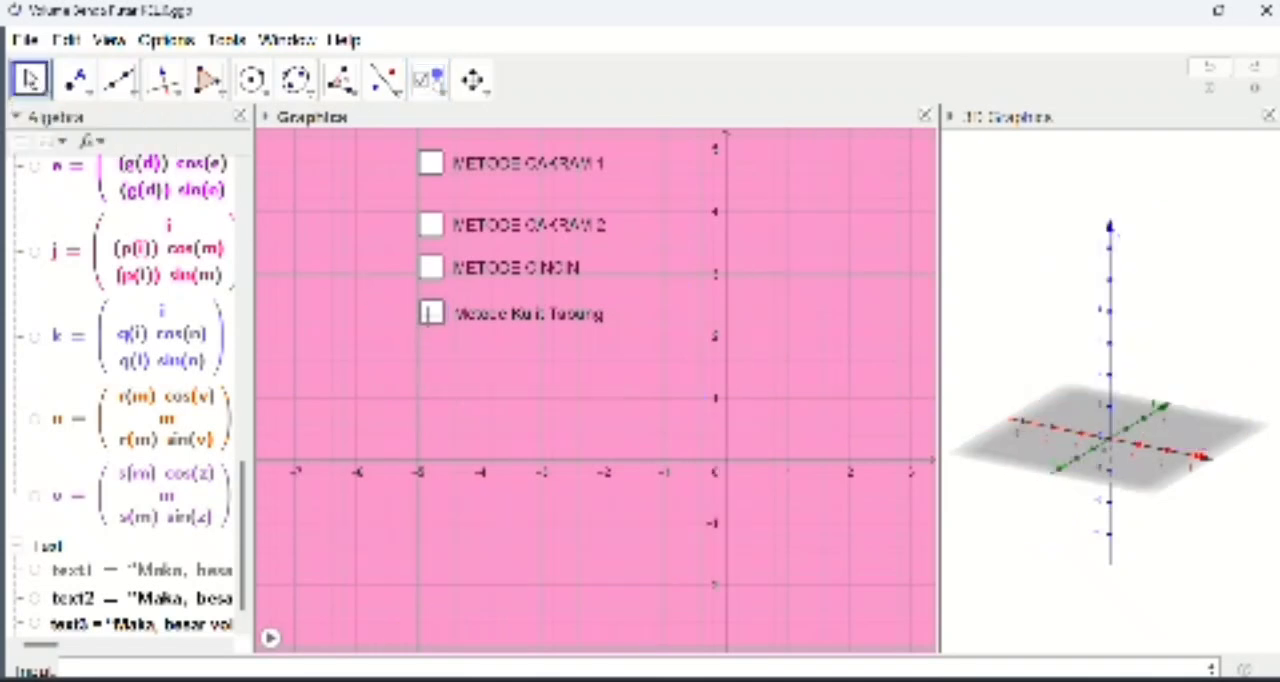
left_click(430, 313)
left_click(430, 313)
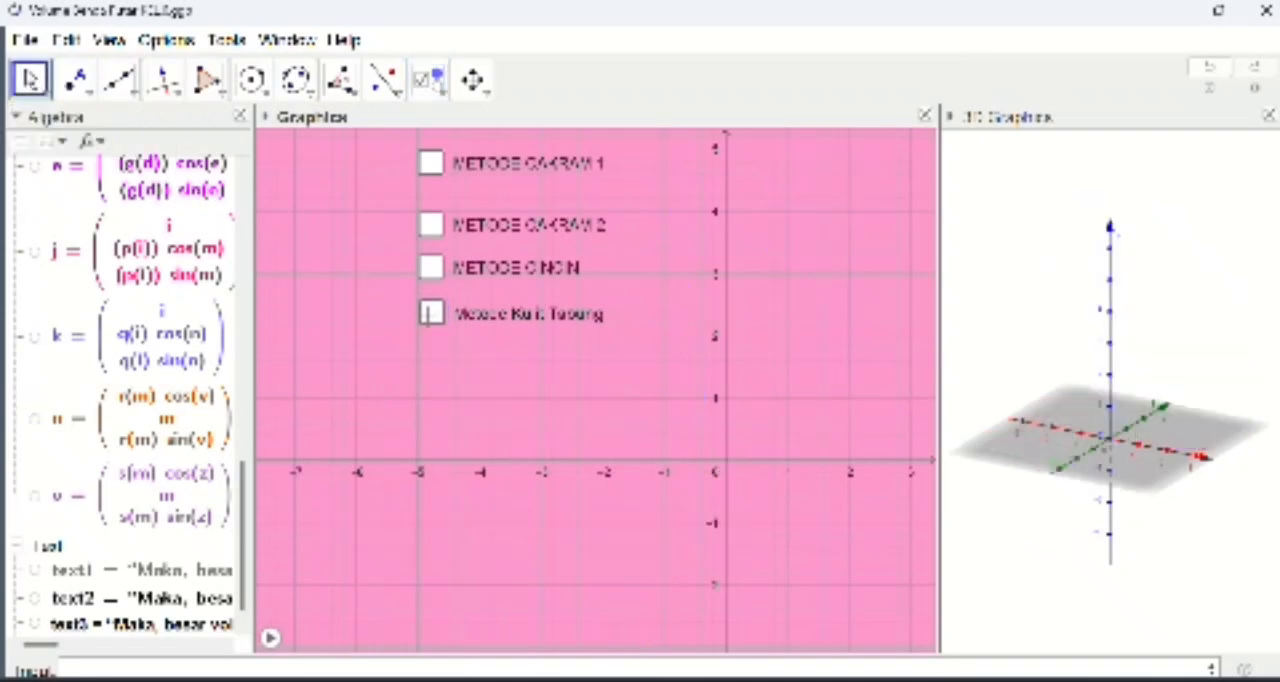